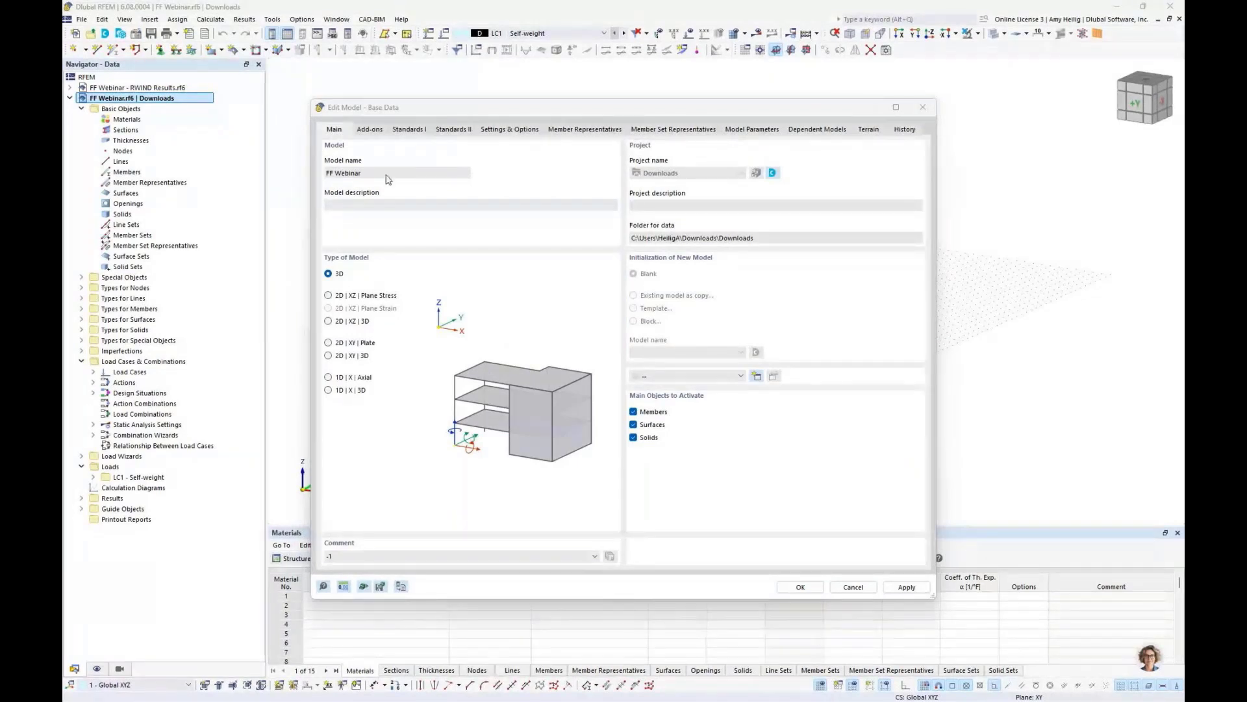
- Activate the Nonlinear Material Behavior, Form-Finding, Wind Simulation and Steel Design add-ons for the model
left_click(368, 134)
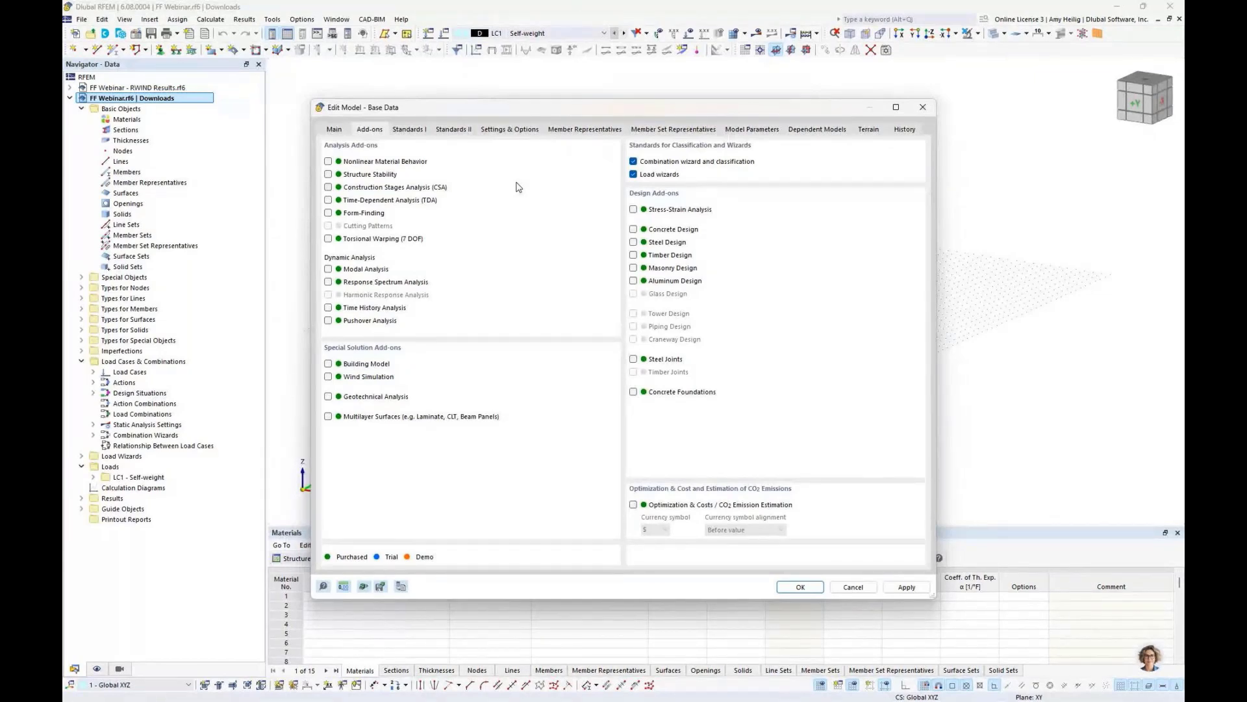
left_click(328, 213)
left_click(651, 244)
left_click(330, 378)
left_click(328, 162)
- Review the load combination and steel design standards, keeping ASCE 7 and AISC 360, and apply the model settings
left_click(418, 134)
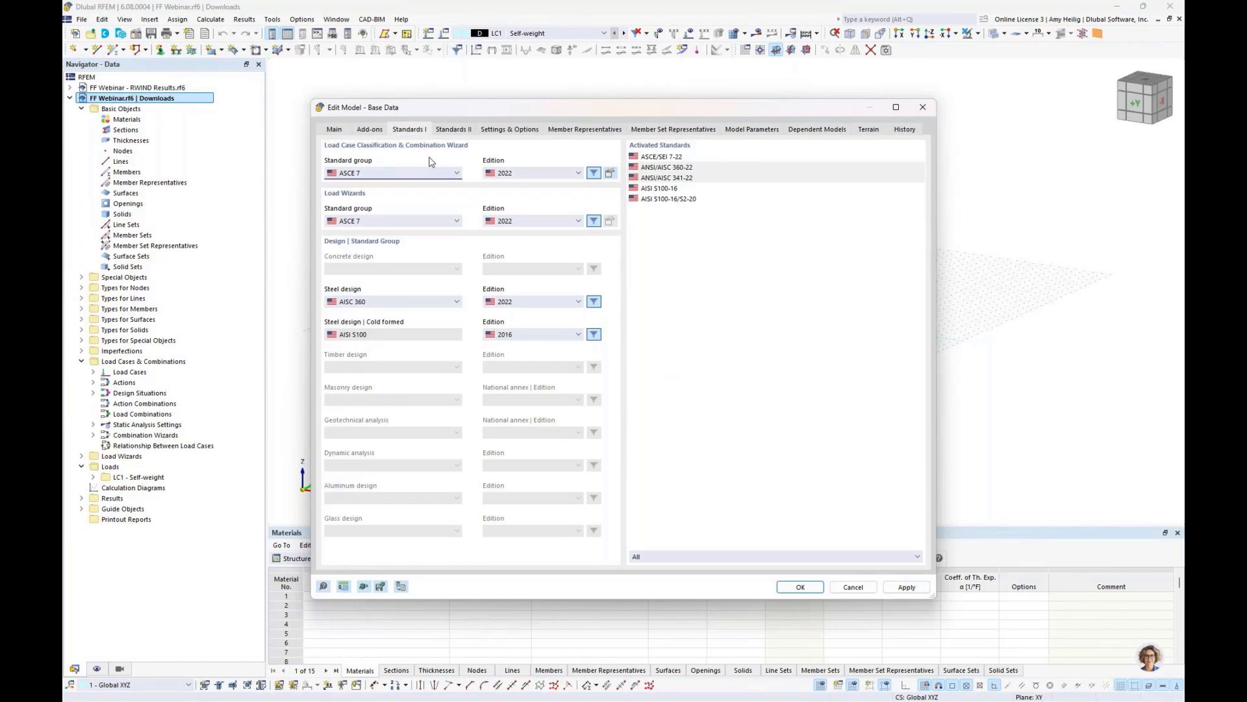
left_click(410, 175)
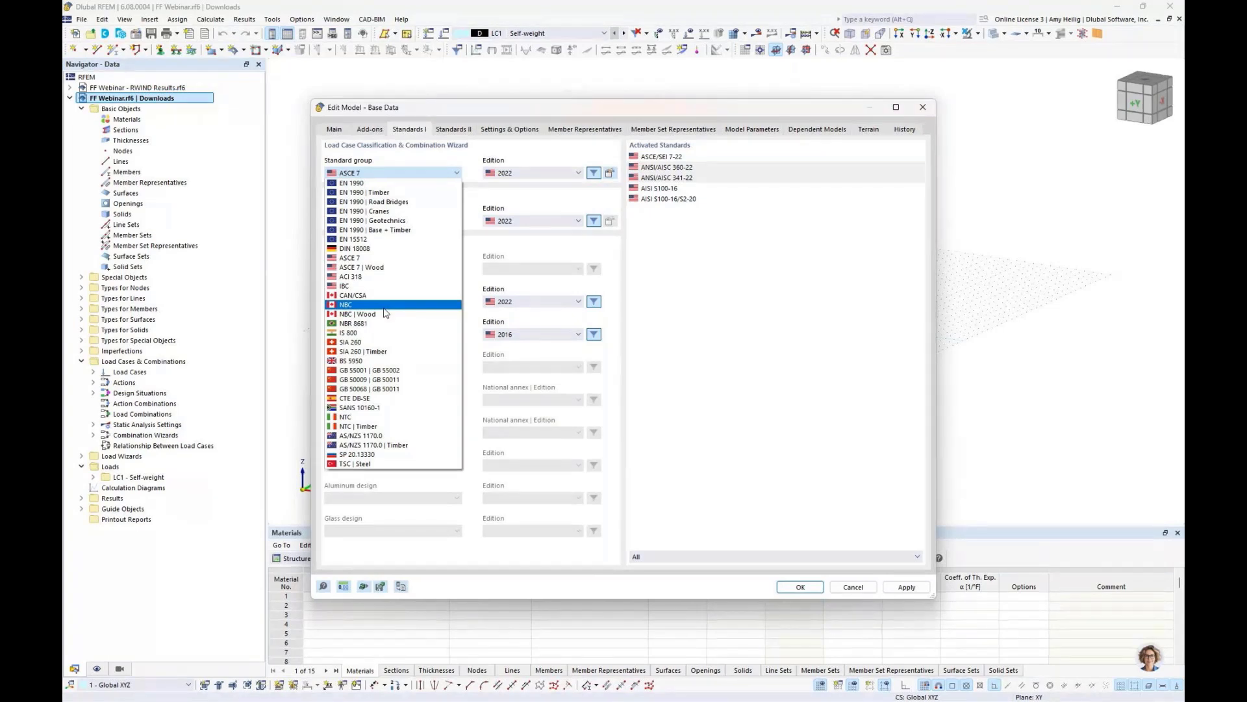
left_click(735, 351)
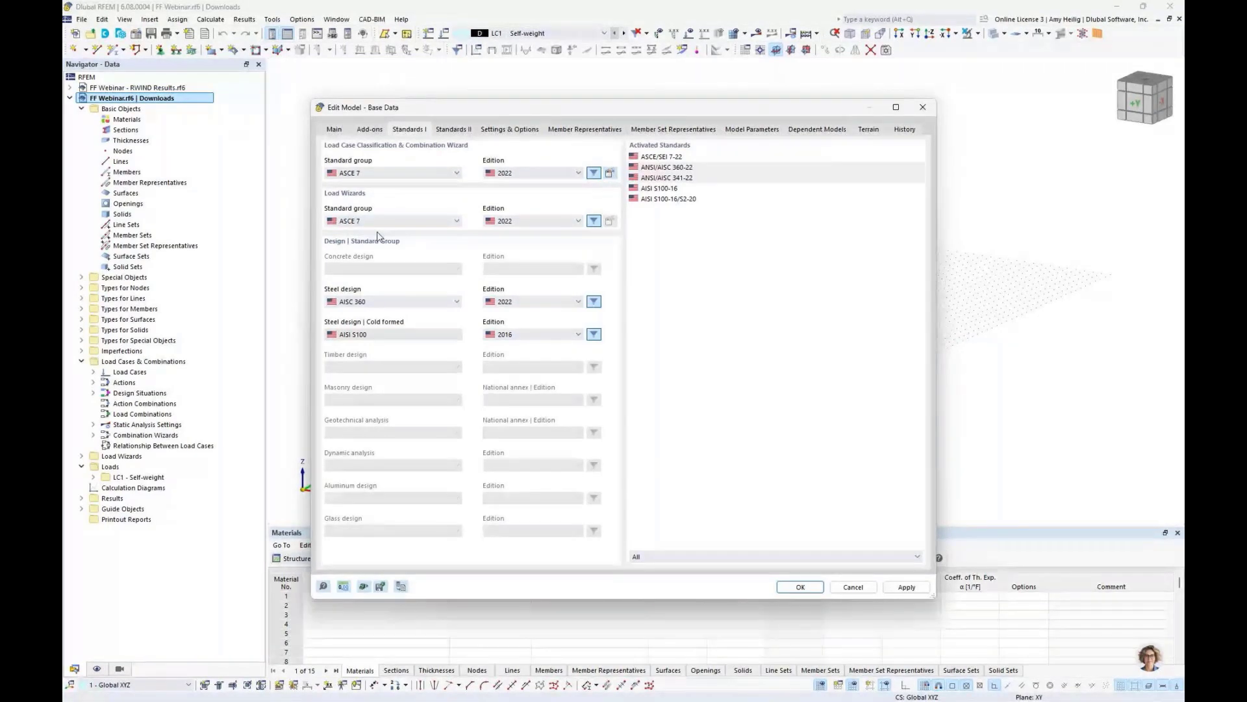
left_click(387, 302)
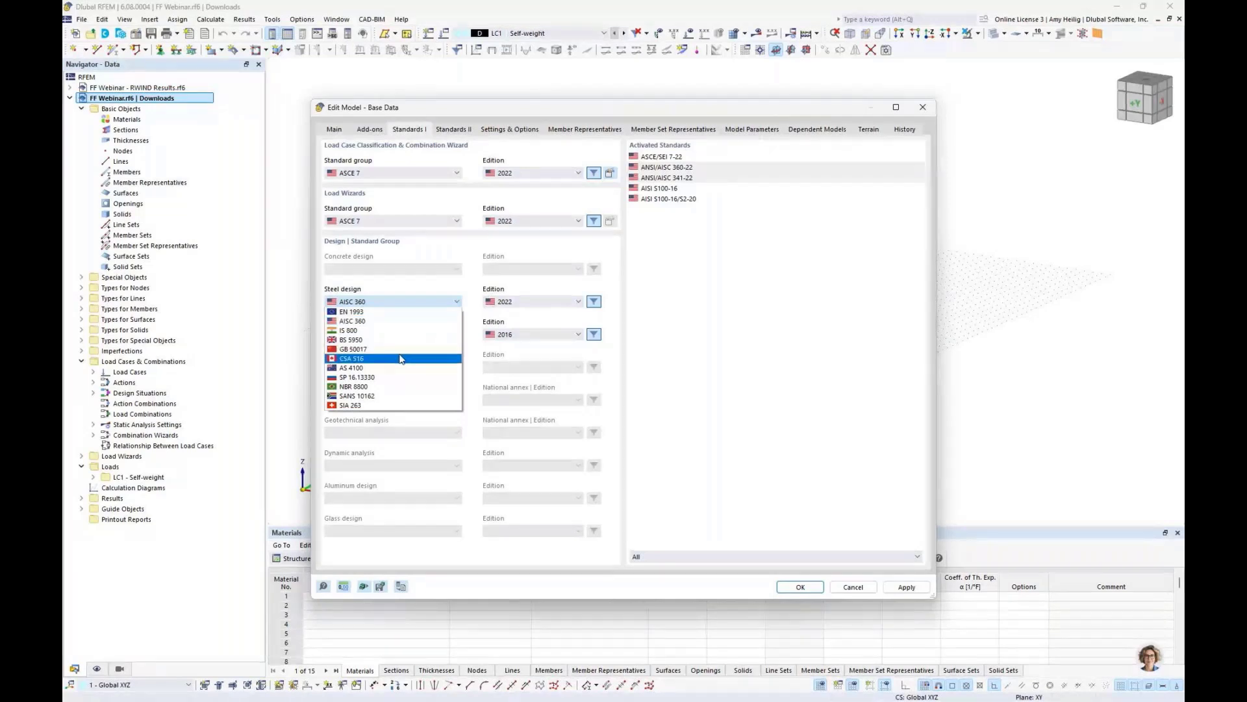
left_click(710, 401)
left_click(797, 586)
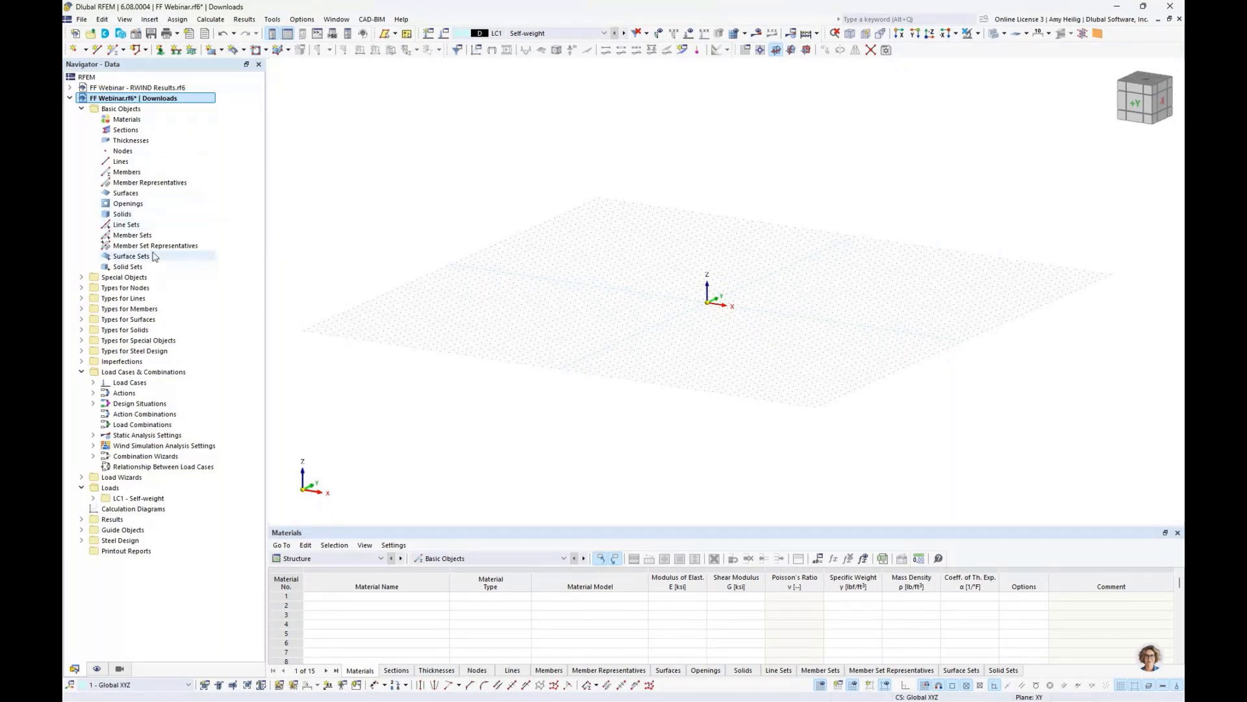
- Copy the global X, Y and Z coordinates of the eight nodes from the Excel node spreadsheet
left_click_drag(533, 524, 518, 410)
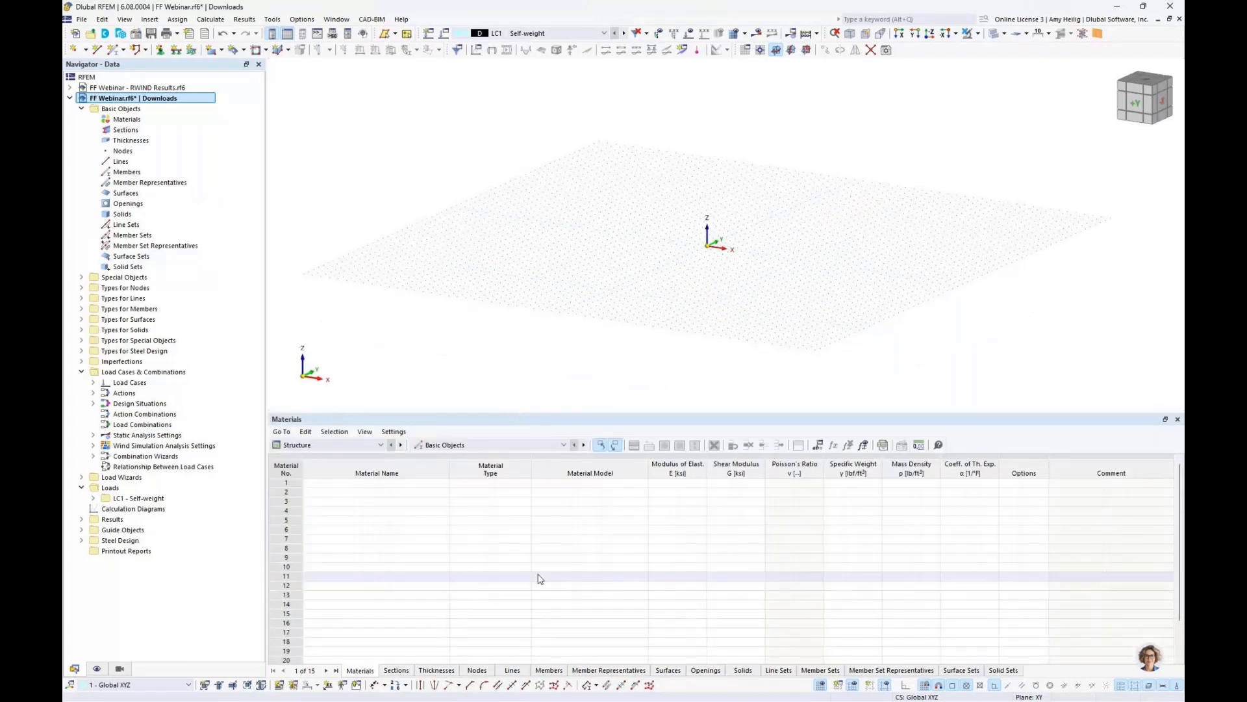
left_click(477, 670)
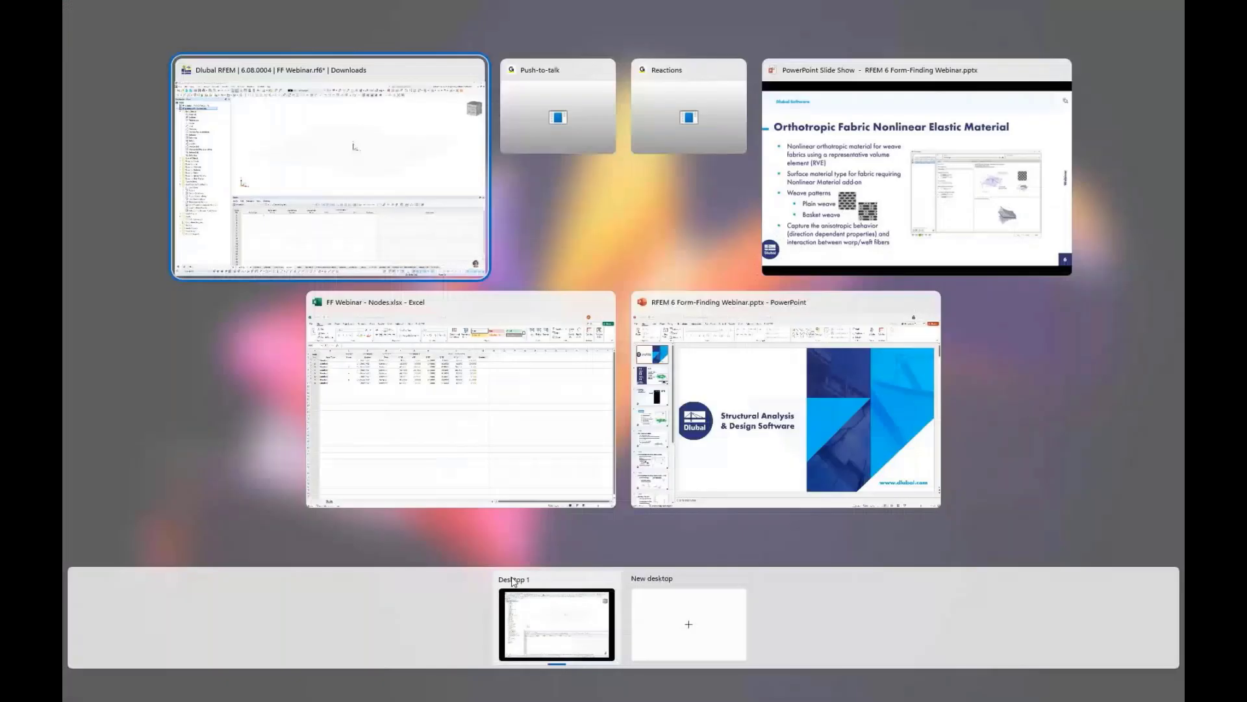
left_click(482, 469)
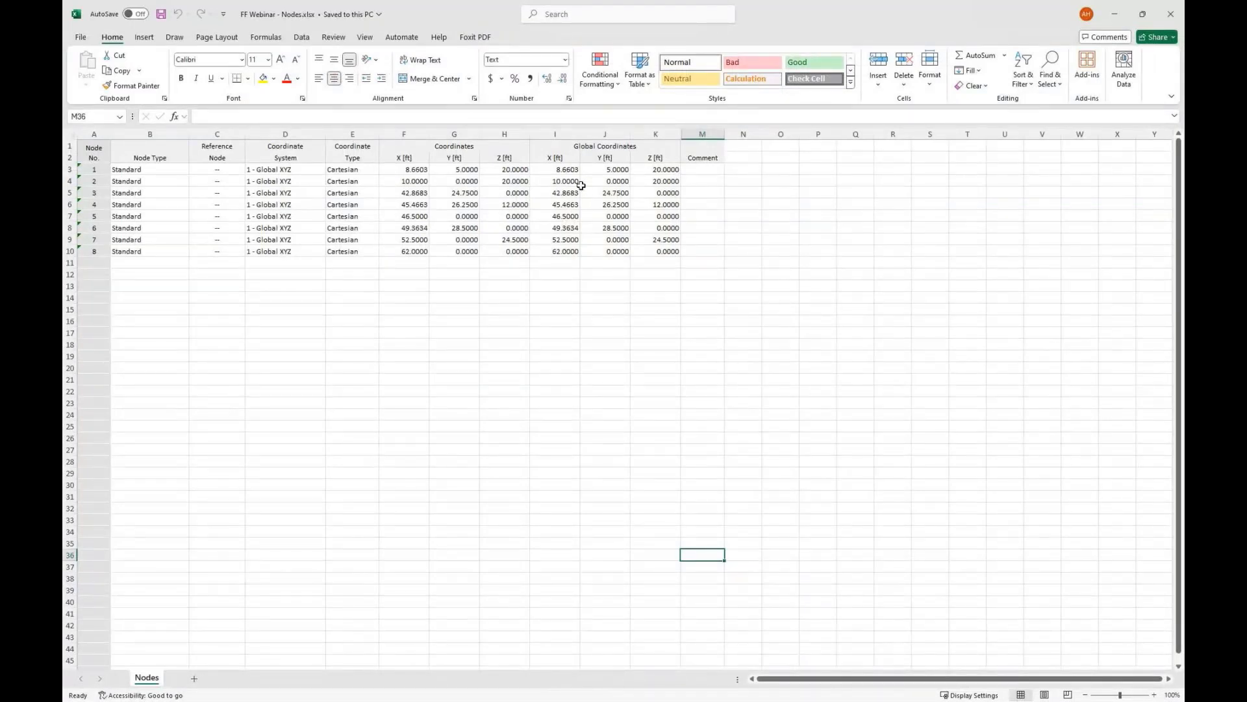
left_click_drag(567, 170, 646, 251)
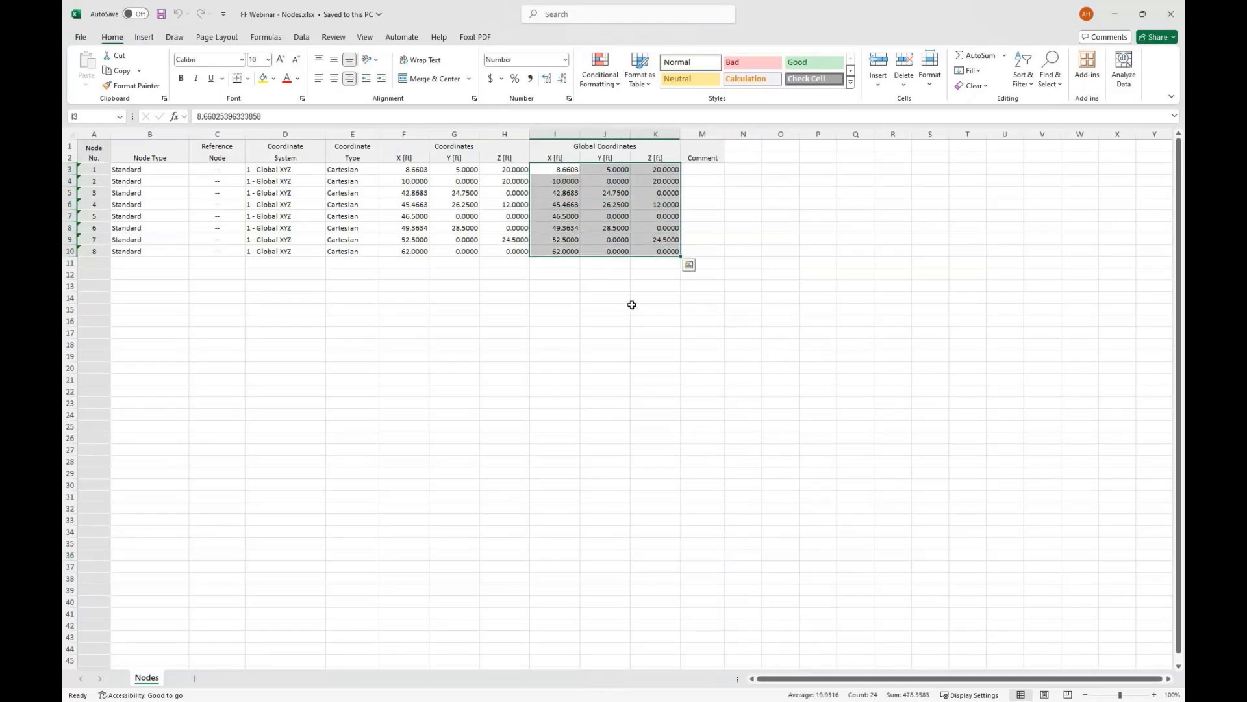
key("ctrl+c")
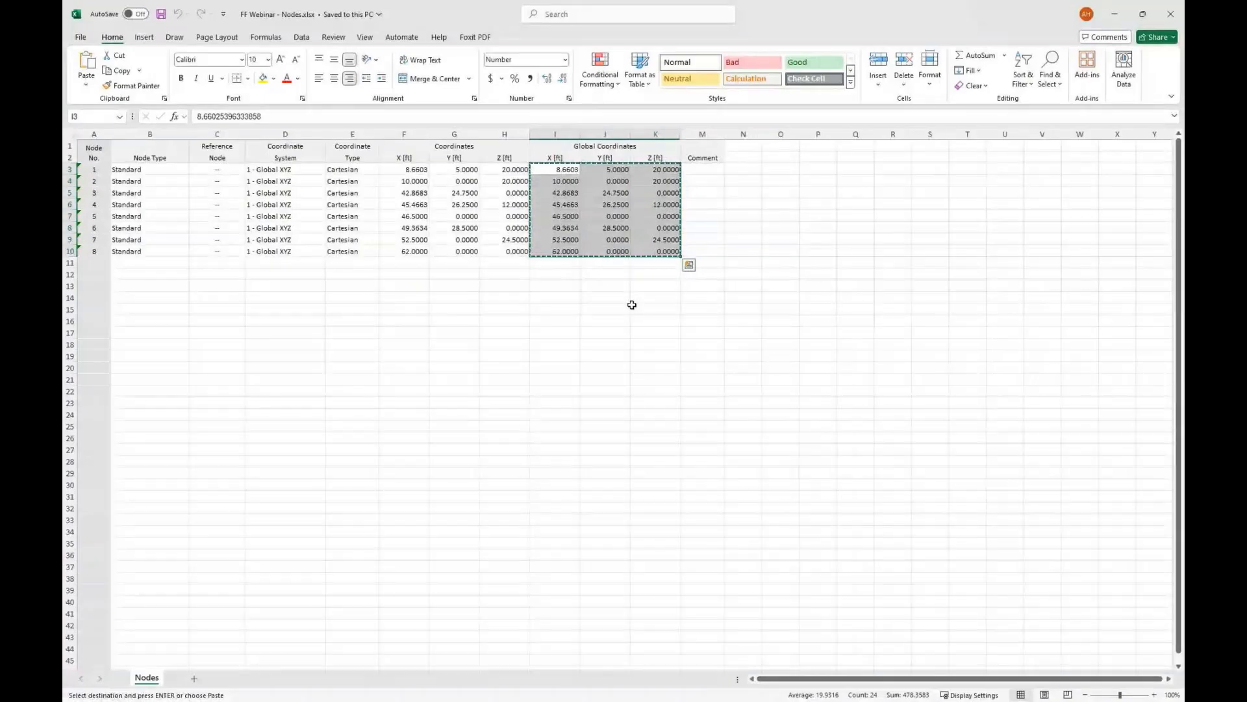
- Paste the copied coordinates into the RFEM Nodes table to create the eight nodes
key("super+Tab")
left_click(695, 181)
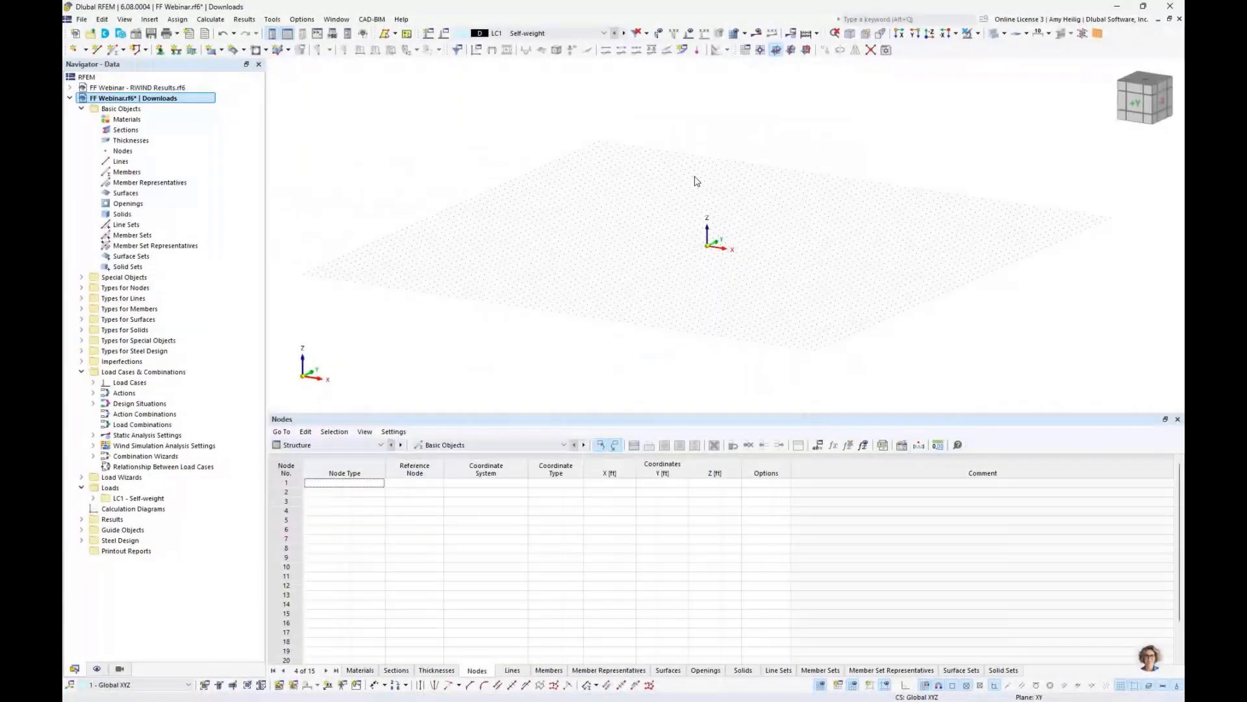
key("ctrl+v")
scroll(736, 339, "down", 4)
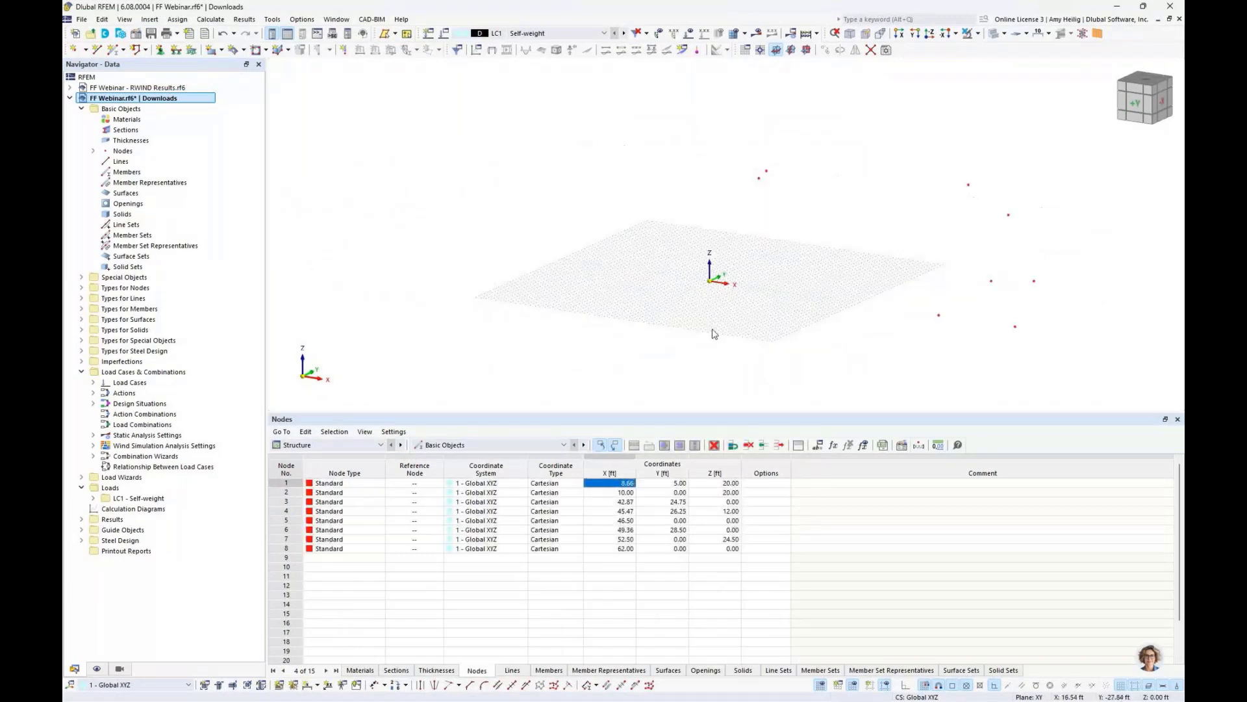
- Extend the work plane grid to 75 grid points in both directions along each axis
middle_click_drag(787, 328, 625, 328, "ctrl")
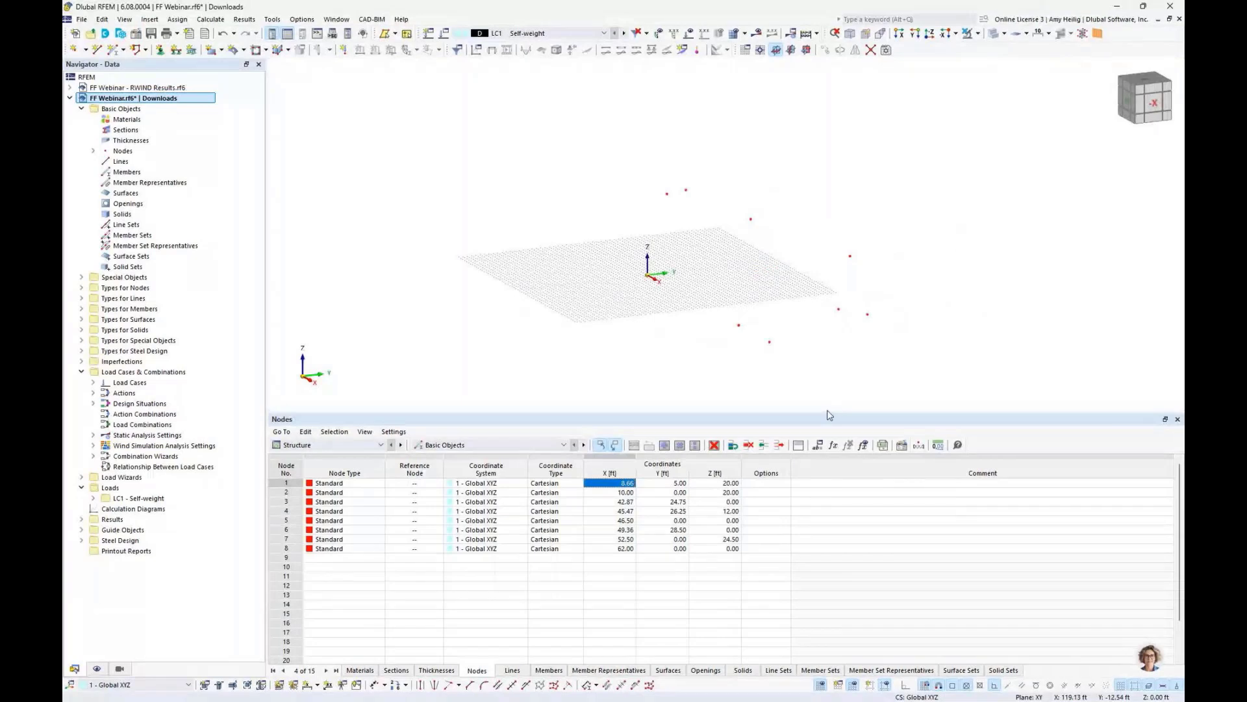
left_click_drag(829, 414, 830, 510)
scroll(801, 397, "up", 1)
scroll(800, 396, "up", 1)
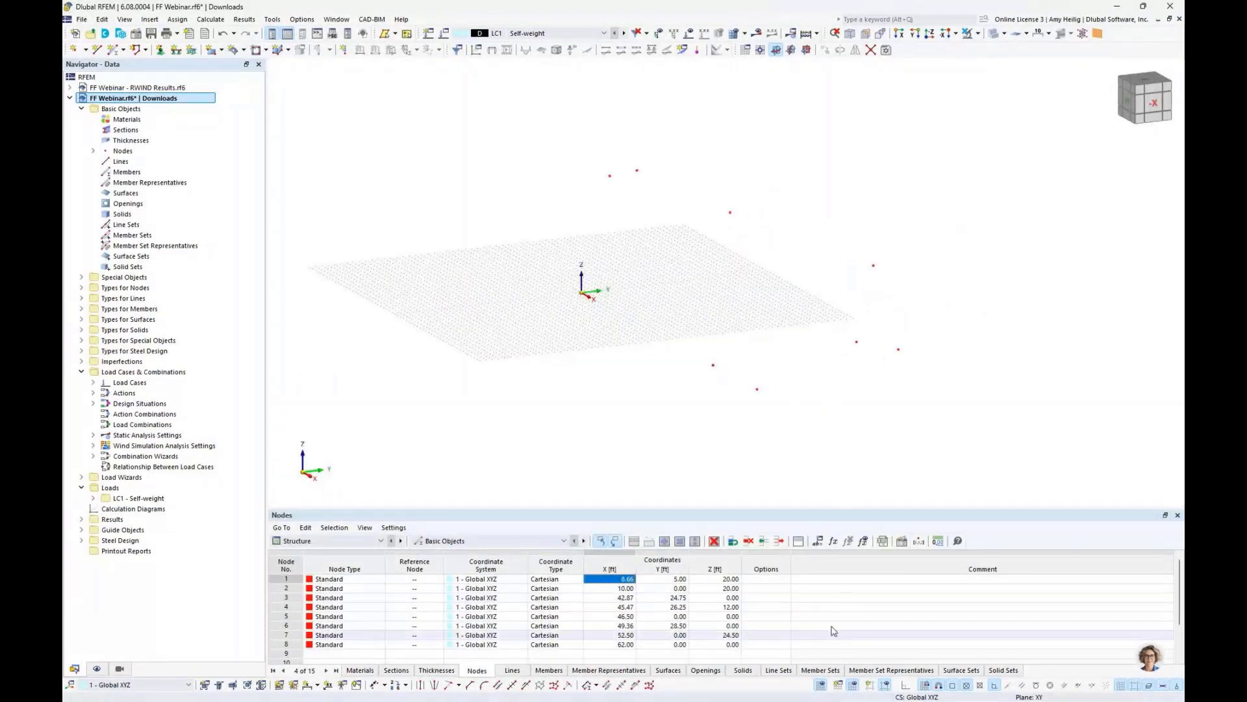
right_click(821, 686)
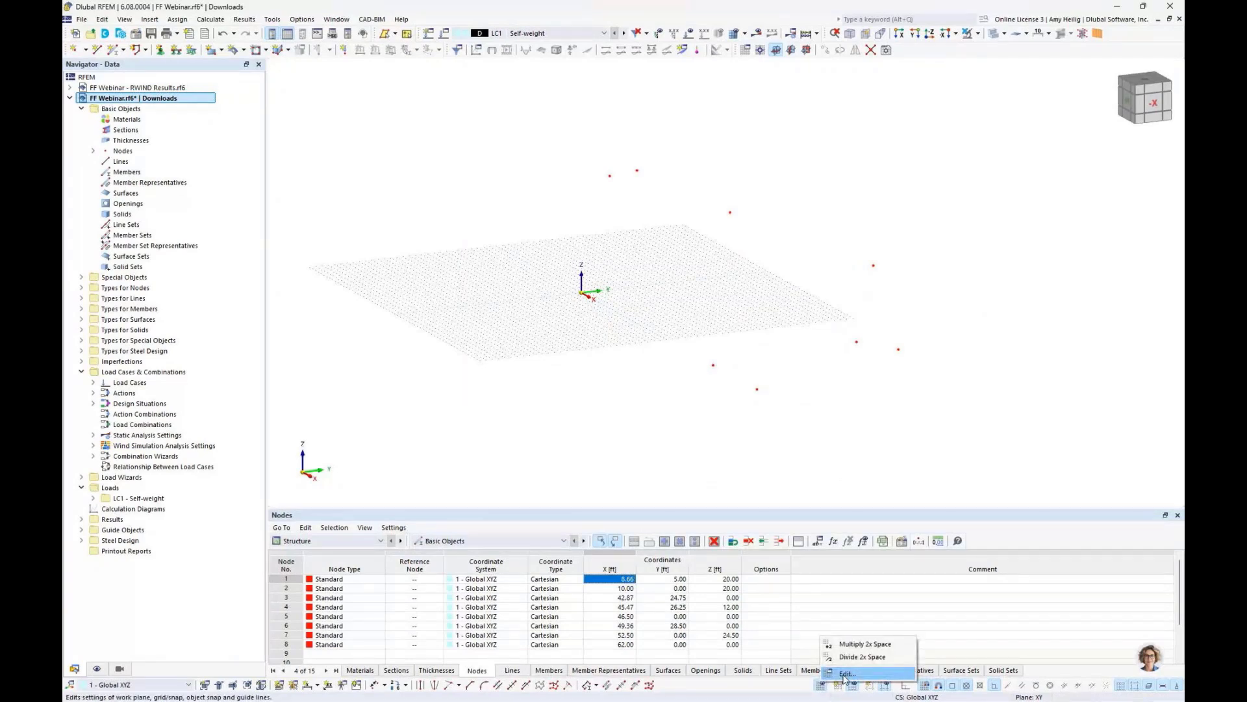
left_click(844, 674)
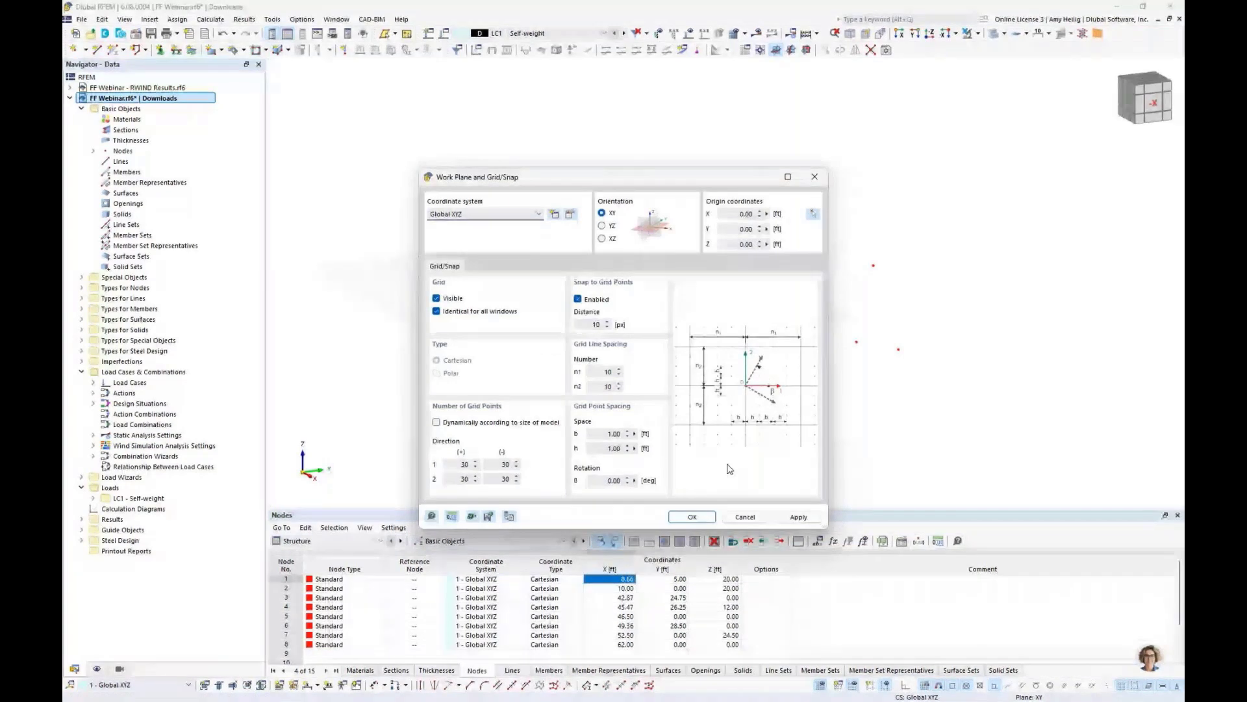
double_click(464, 464)
type("75")
key("Tab")
type("75")
key("Tab")
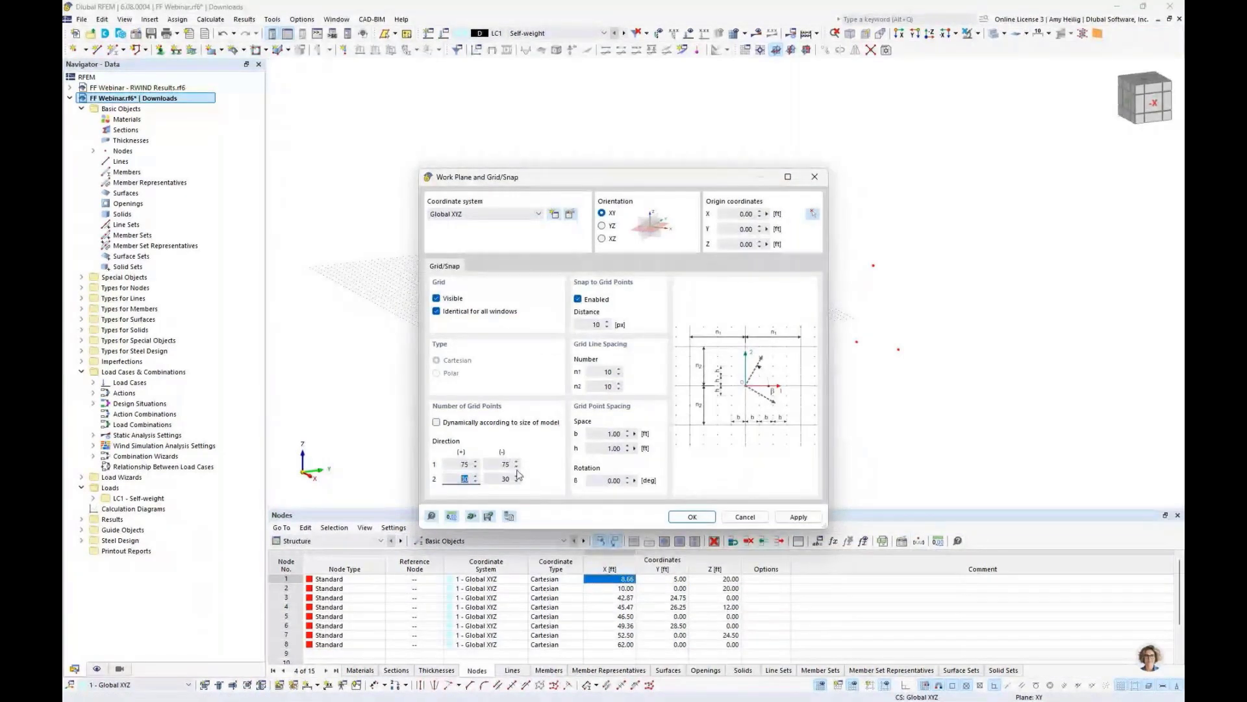
type("75")
key("Tab")
type("75")
key("Return")
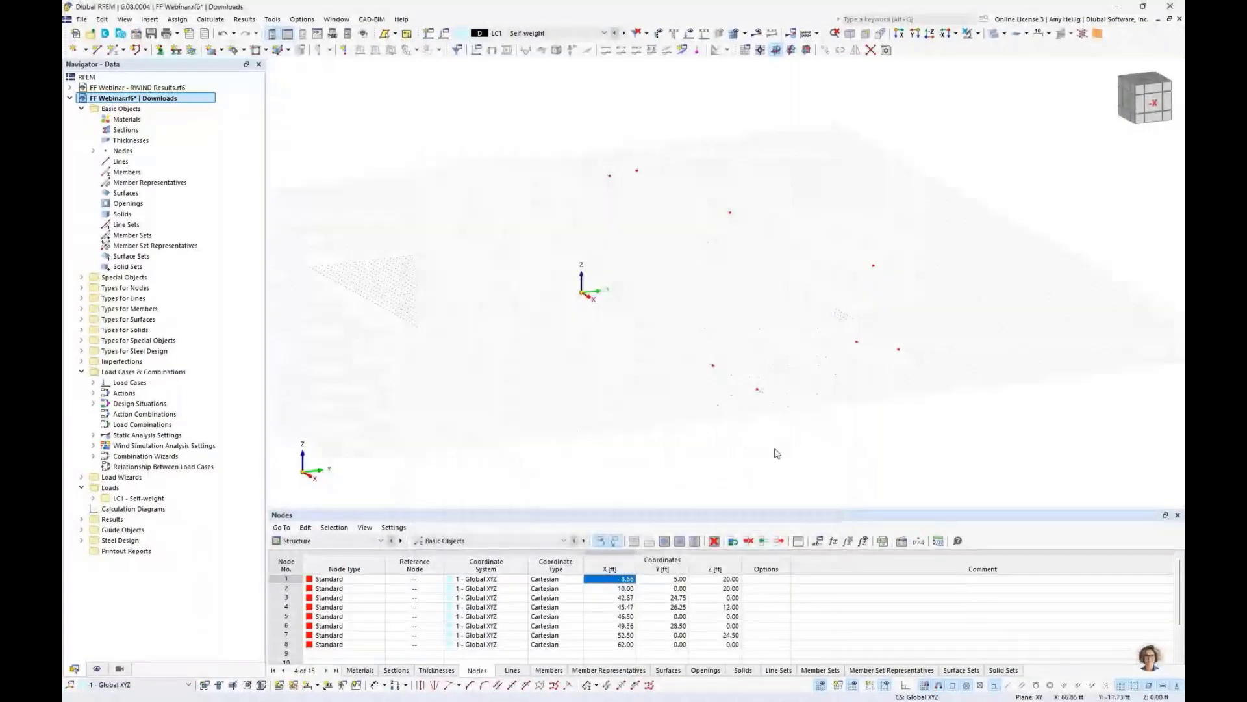
- Start a new single member and set its member type to Cable
middle_click_drag(778, 453, 737, 410, "ctrl")
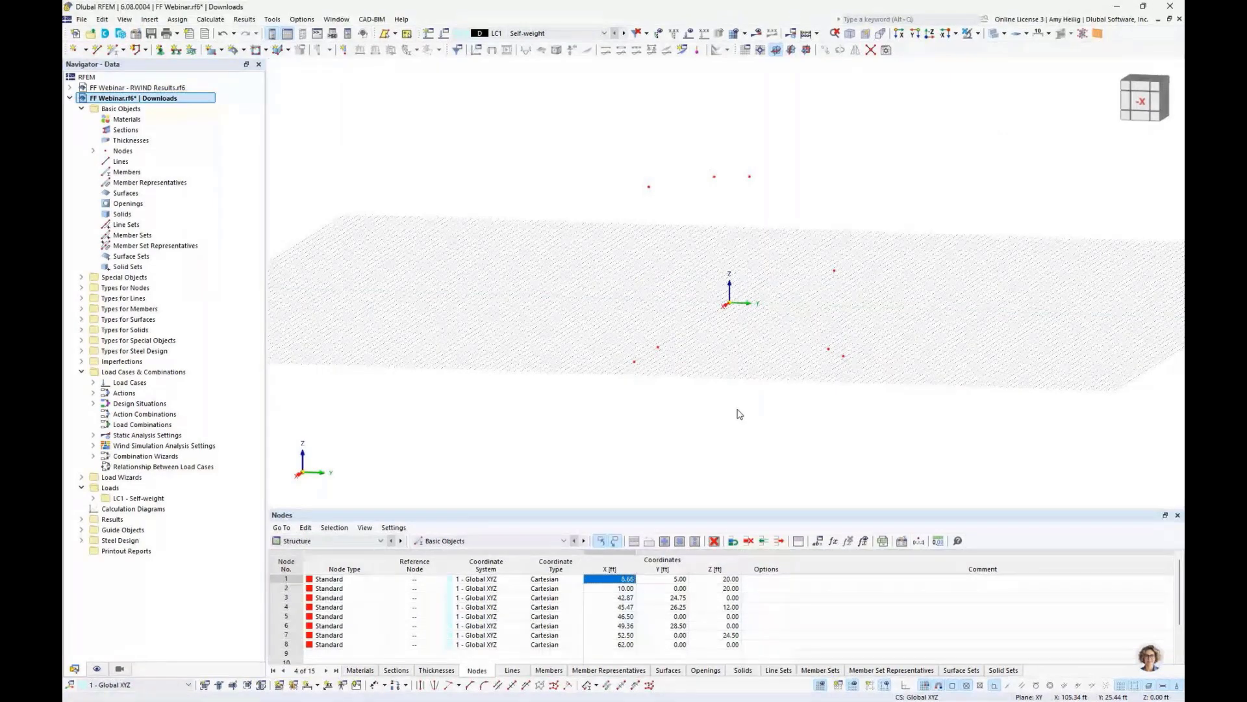
left_click(112, 50)
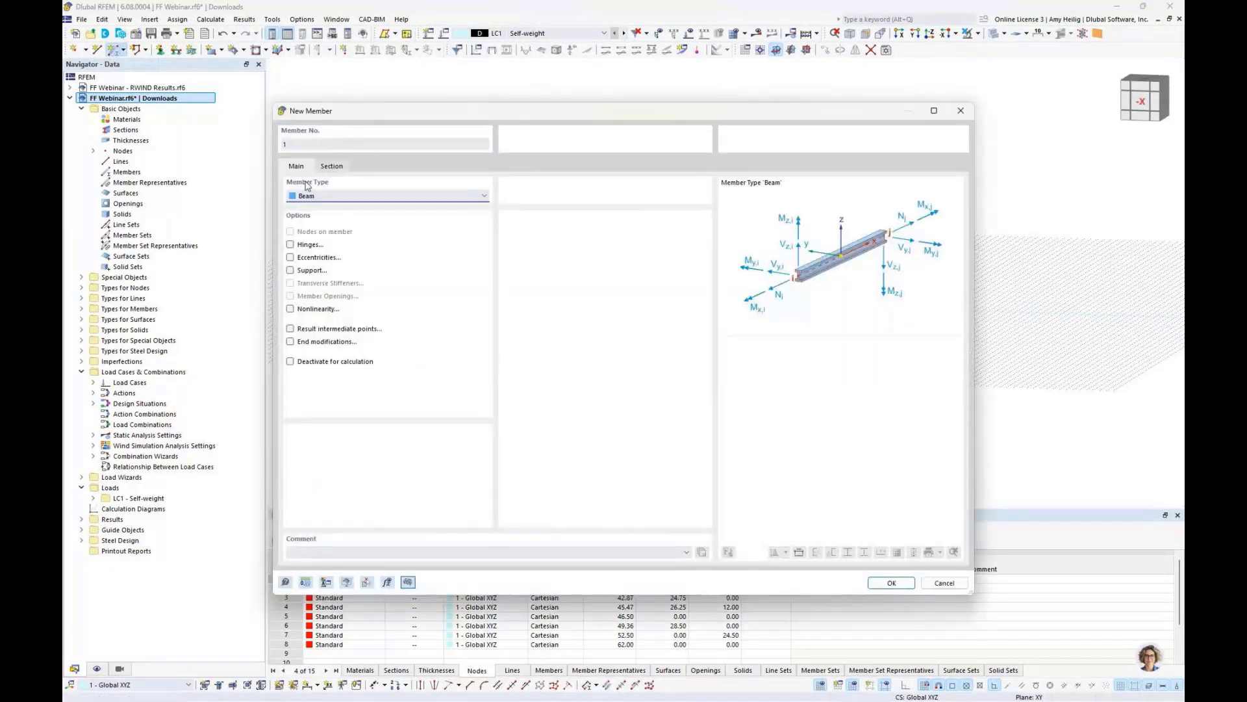
left_click(324, 197)
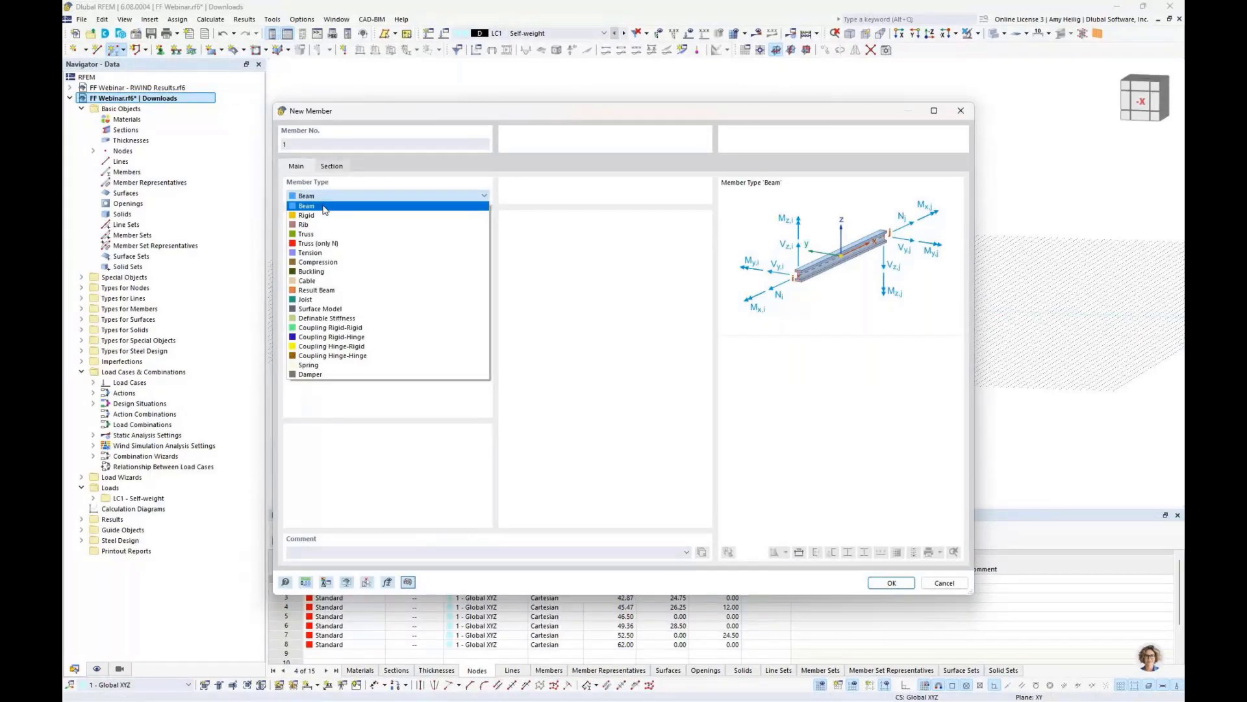
left_click(320, 284)
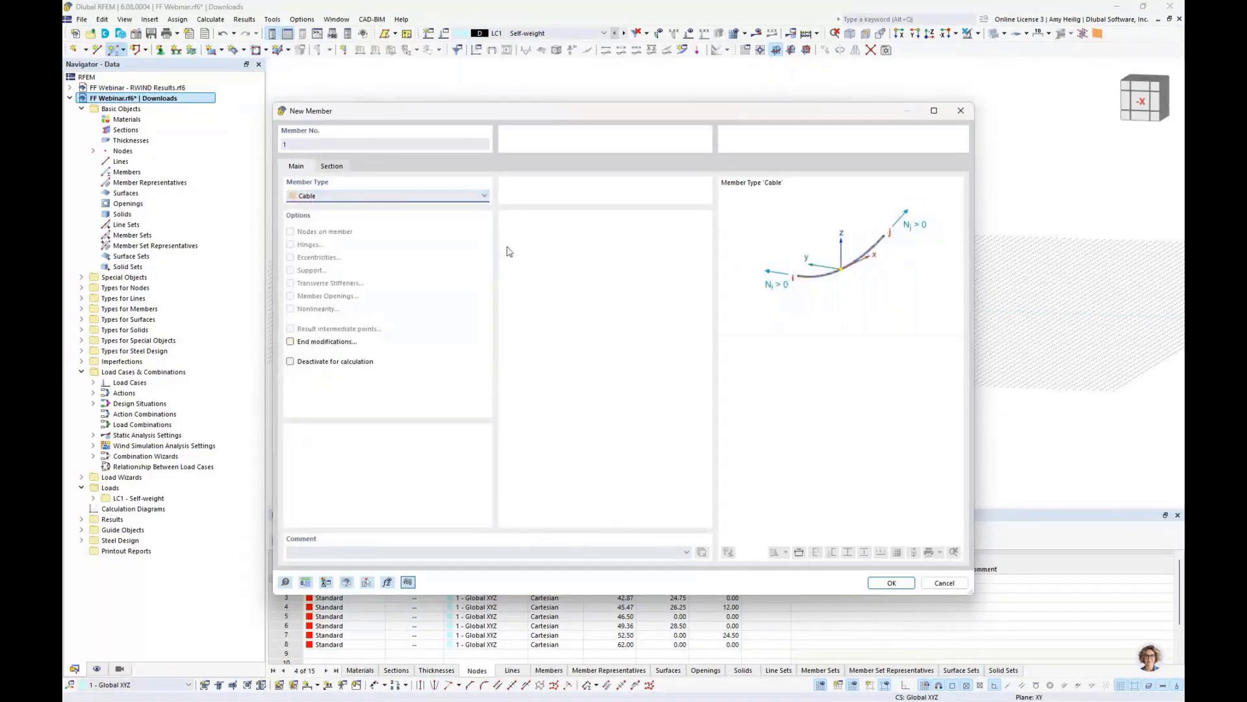
- Pick the 1 x 19 Cable 5/8 (Common Grade) galvanized strand section from the United States cable library
left_click(331, 166)
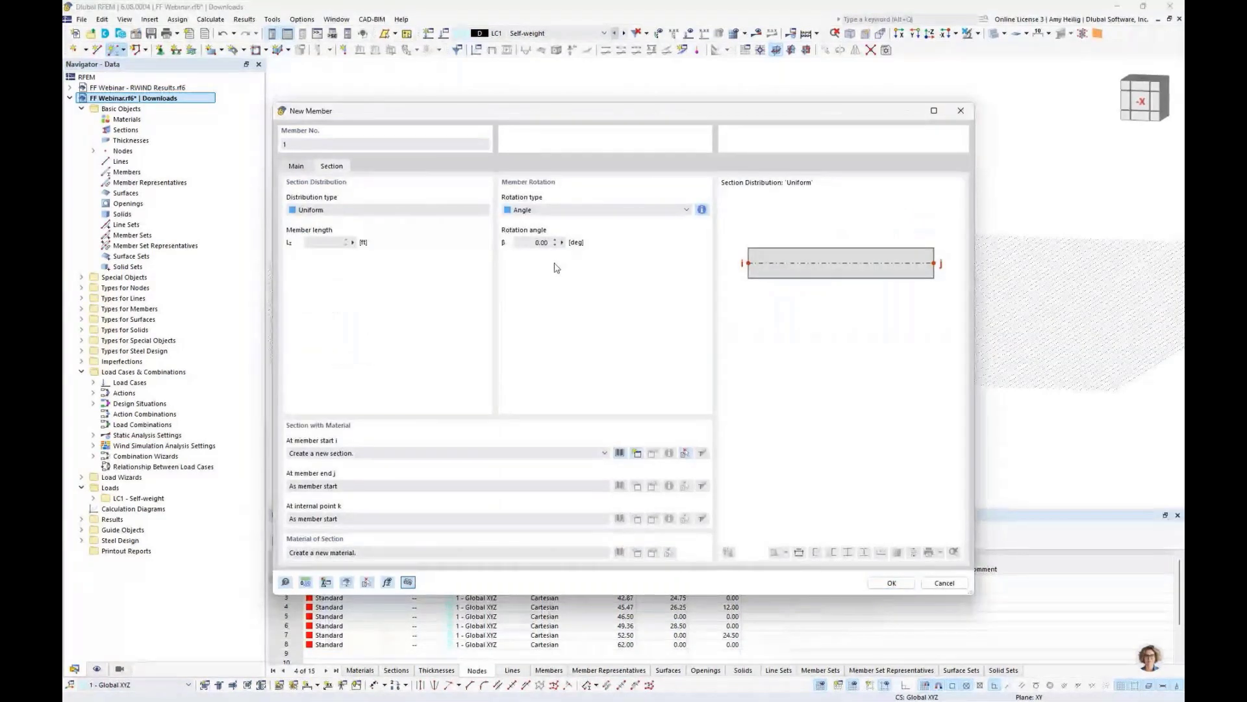
left_click(620, 454)
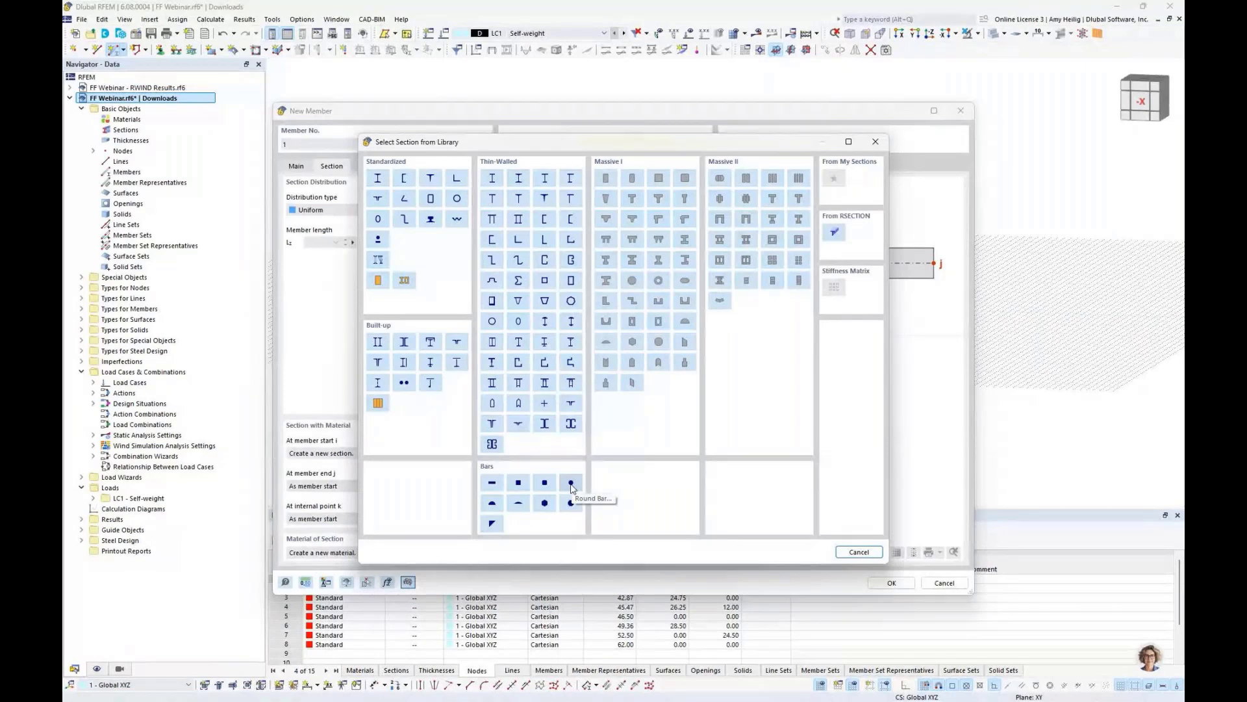
left_click(380, 243)
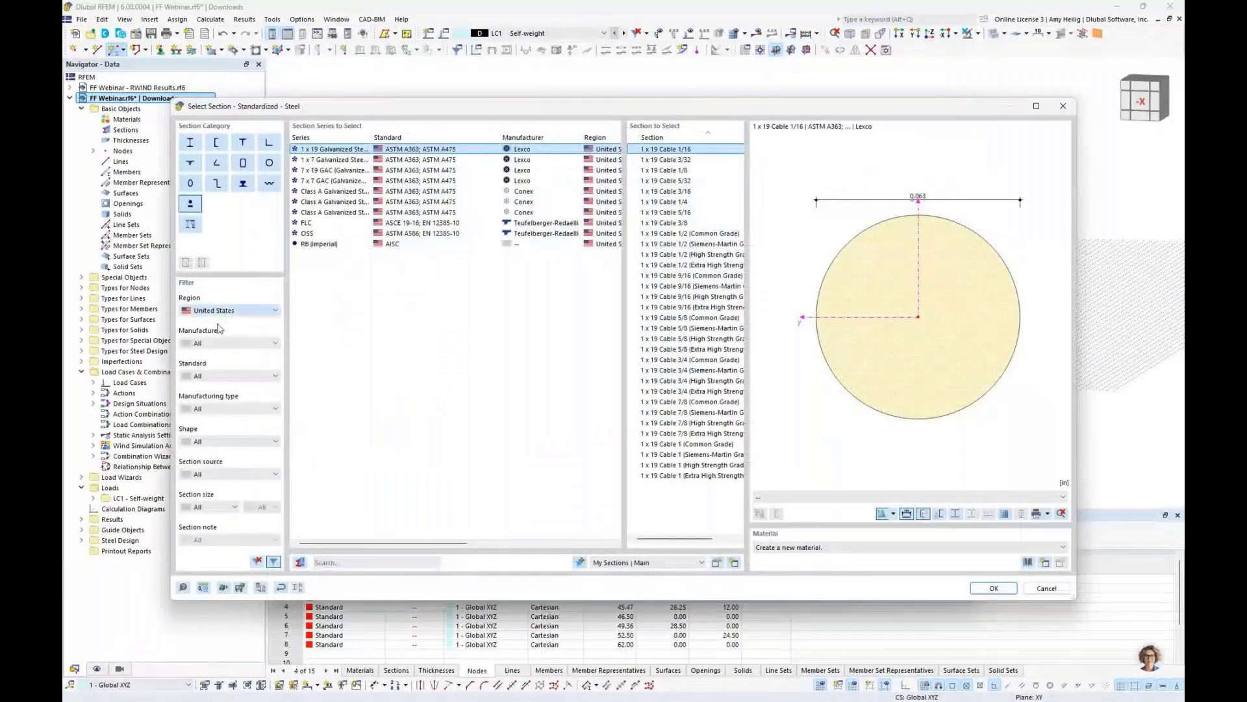
left_click(218, 325)
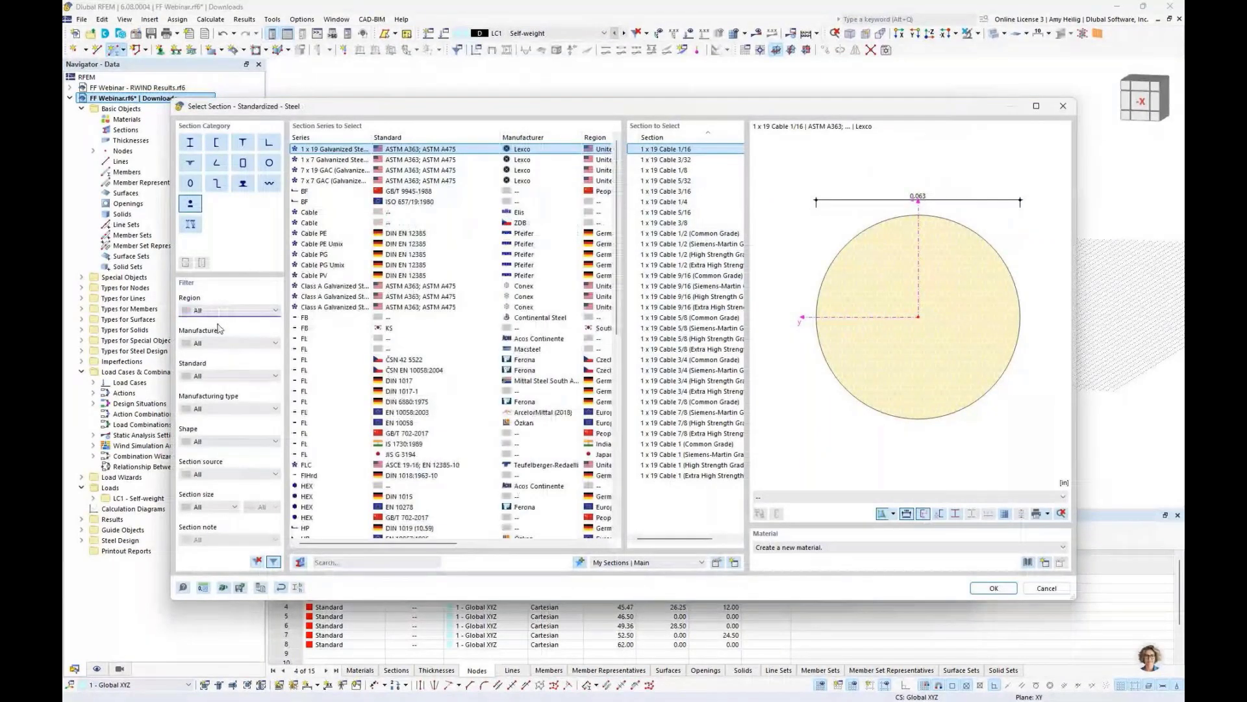
scroll(450, 245, "down", 5)
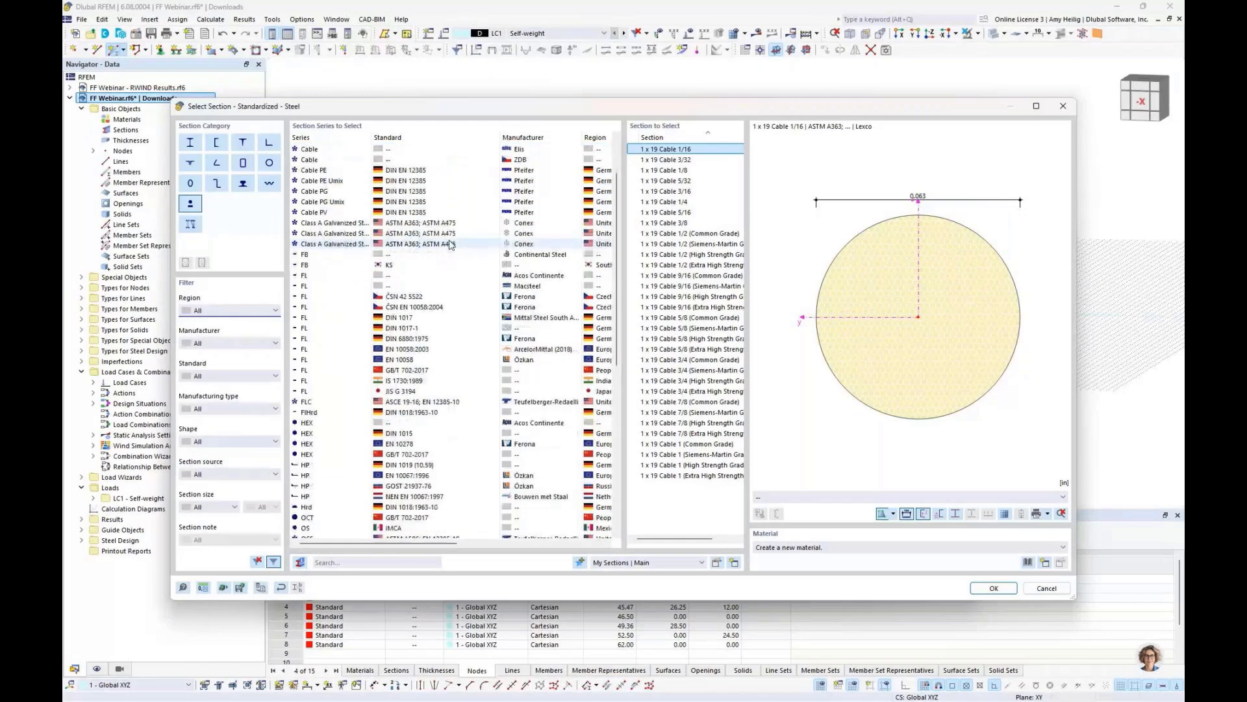
scroll(449, 245, "down", 3)
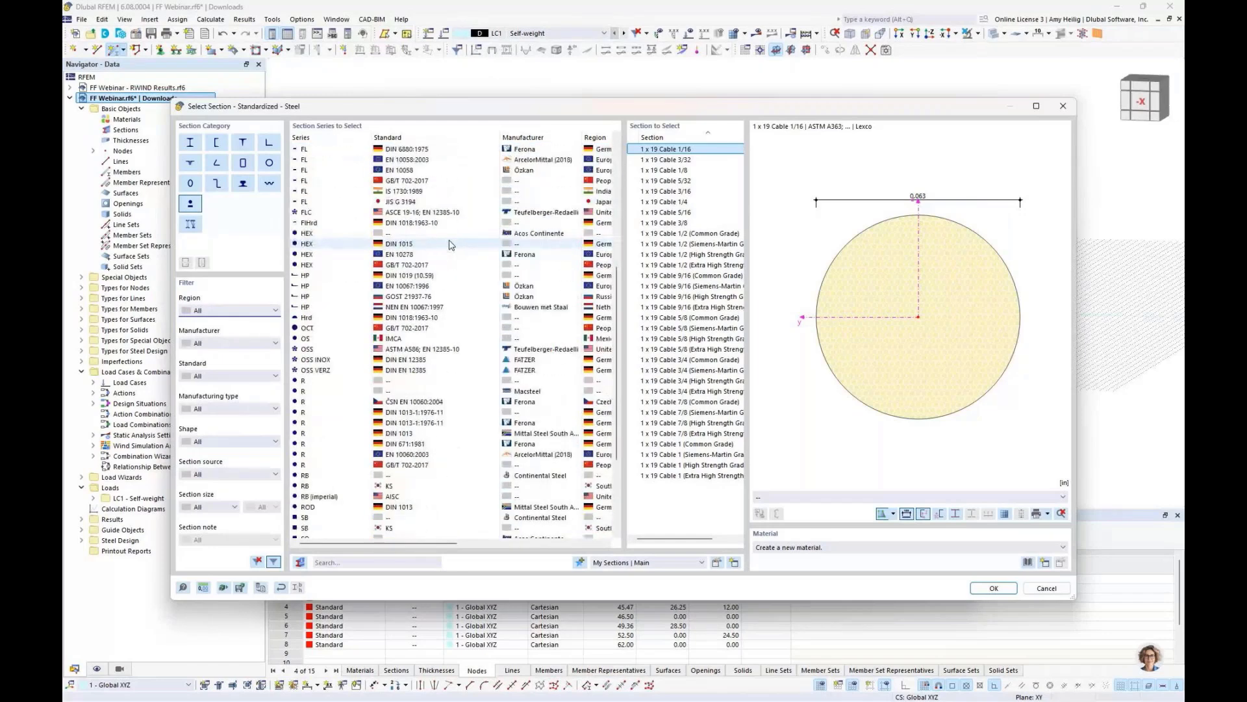
scroll(450, 245, "down", 1)
scroll(451, 245, "up", 10)
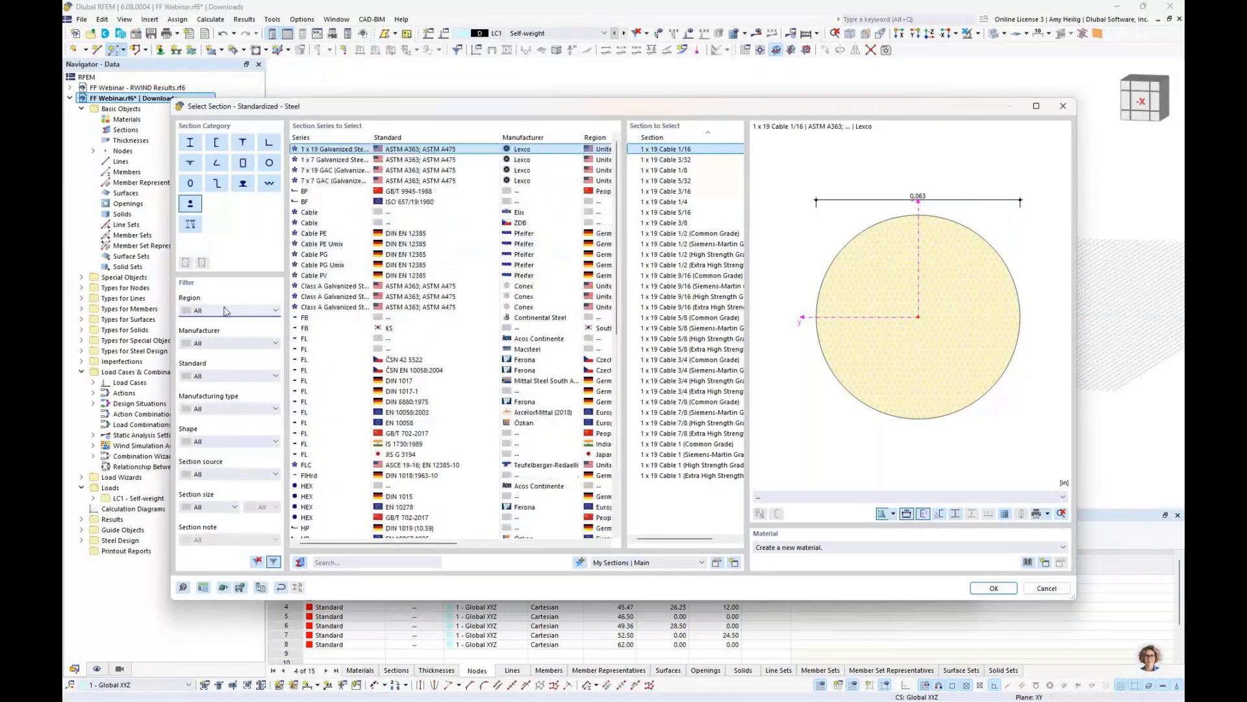
left_click(225, 311)
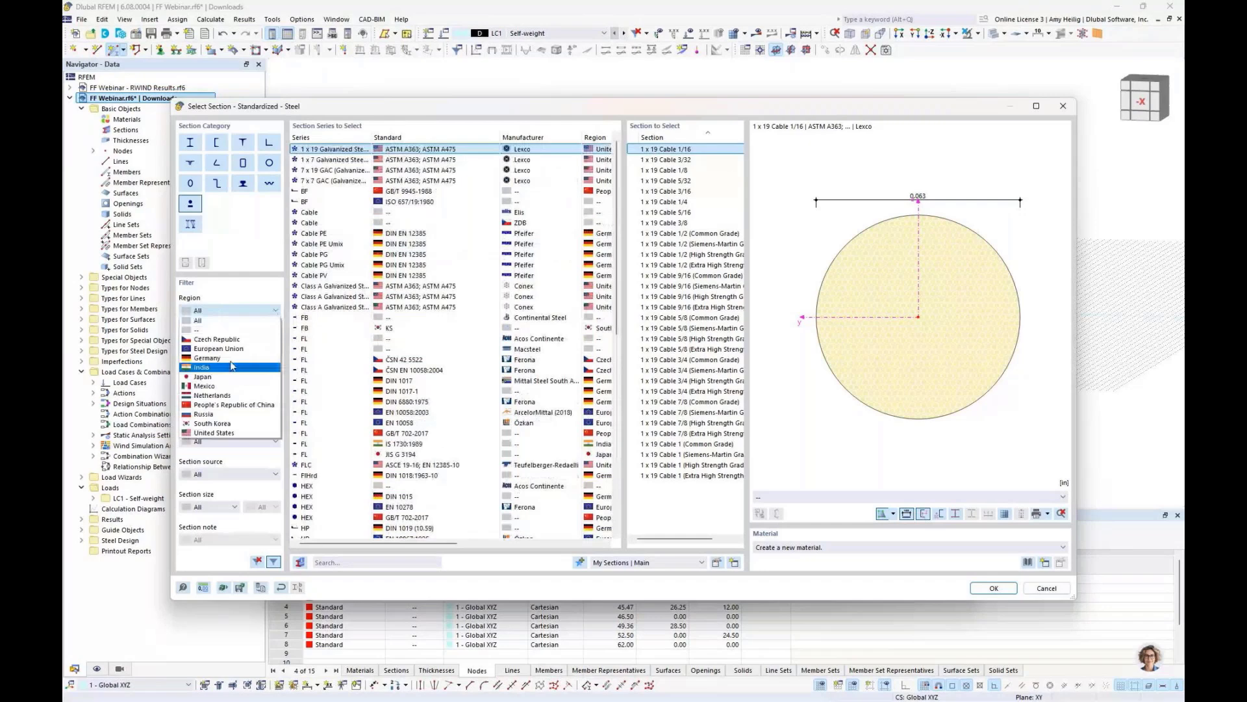
left_click(229, 433)
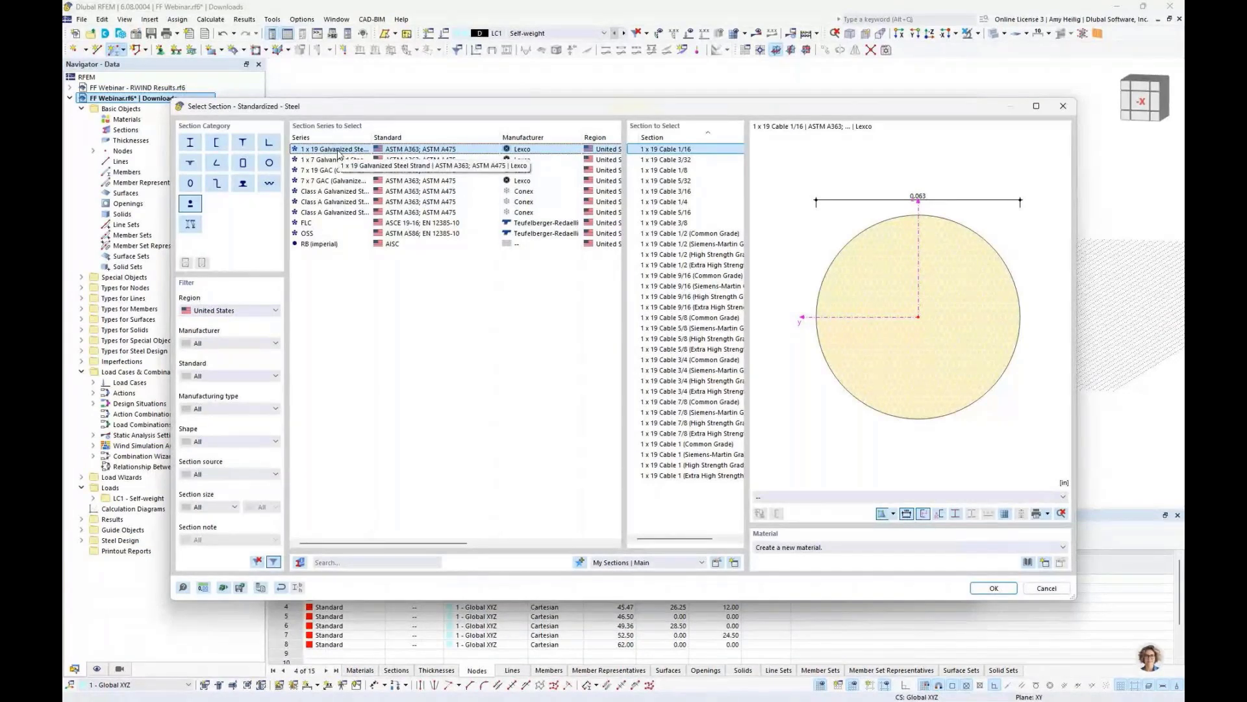
left_click(694, 320)
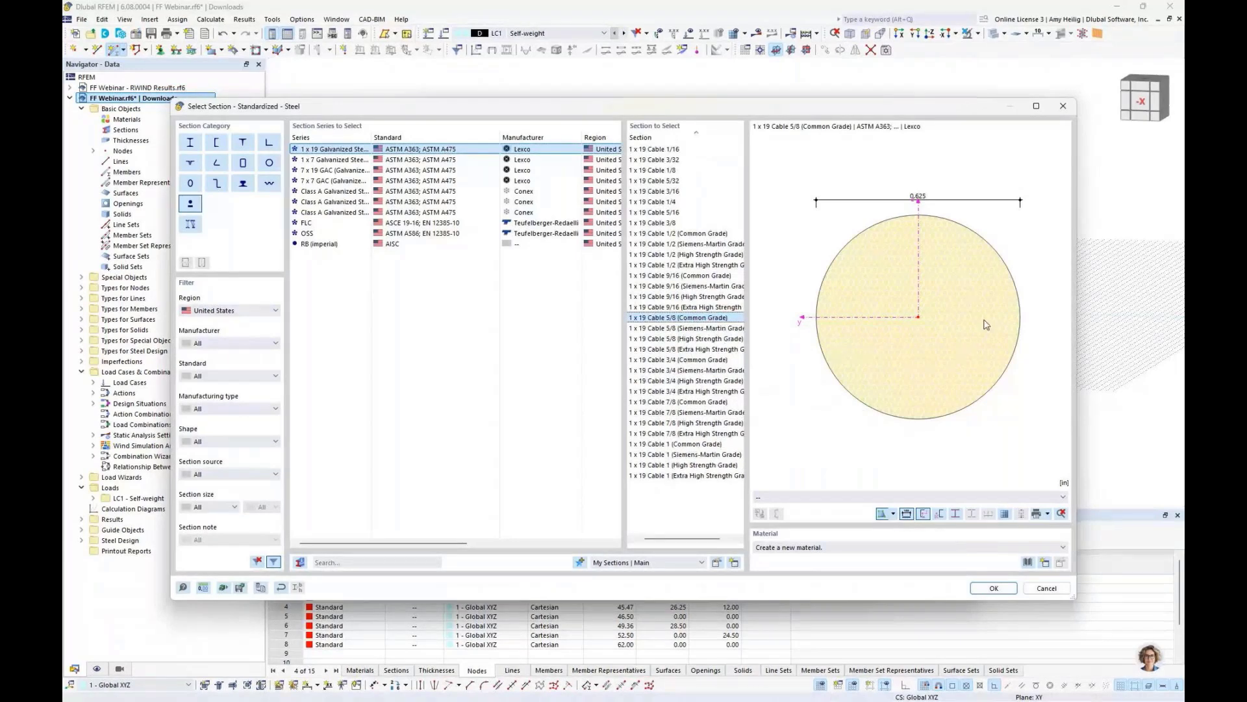
- Assign the 19-Wire Steel Strand material from the Lesco Cable metal series in the material library to the section
left_click(1027, 562)
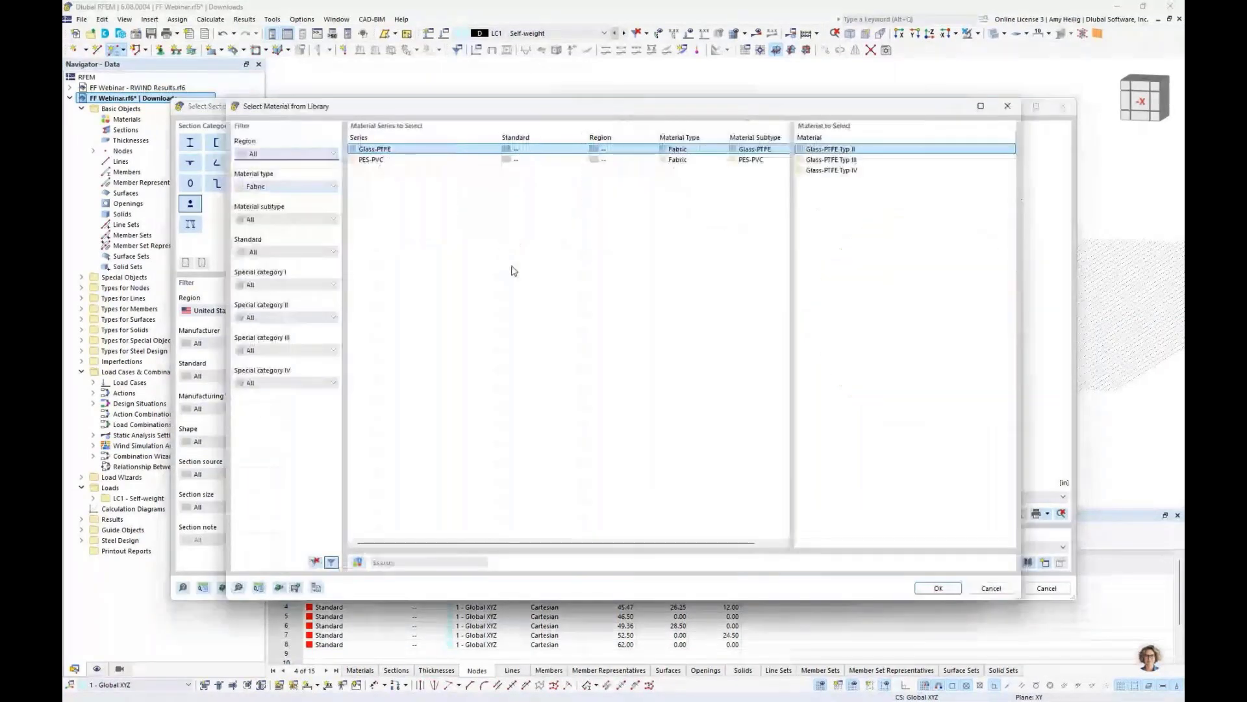
left_click(289, 186)
left_click(274, 201)
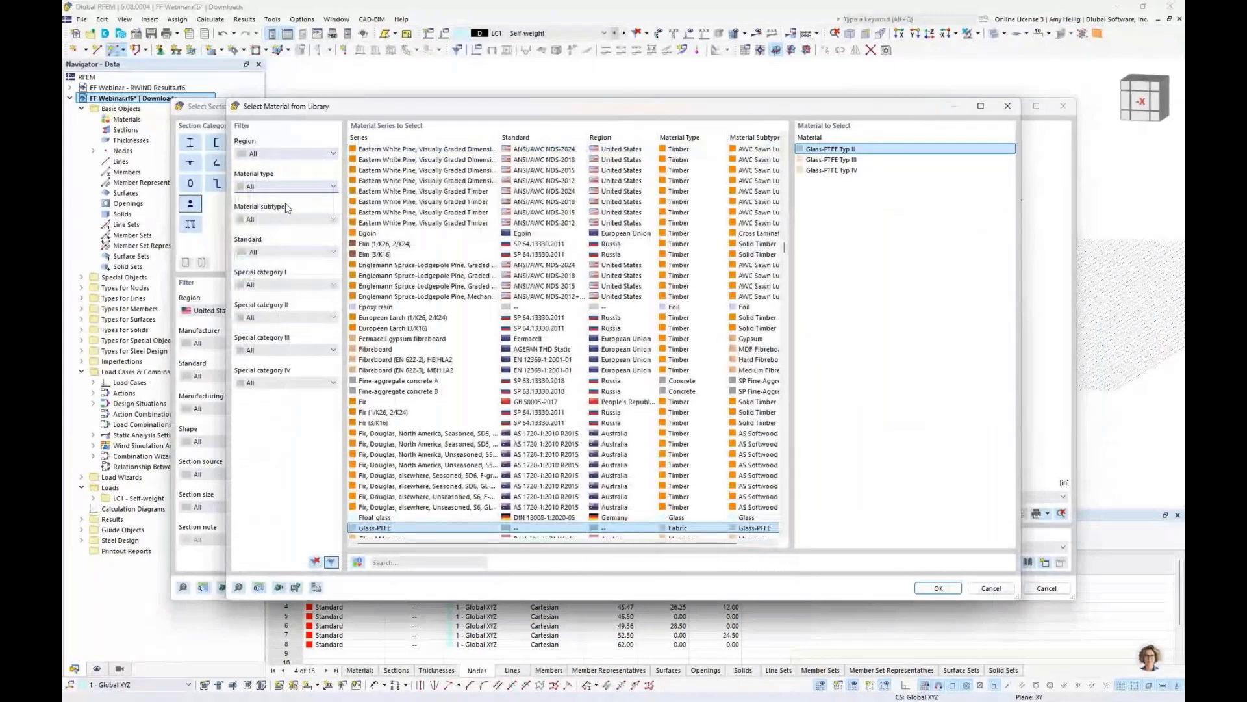
left_click(287, 187)
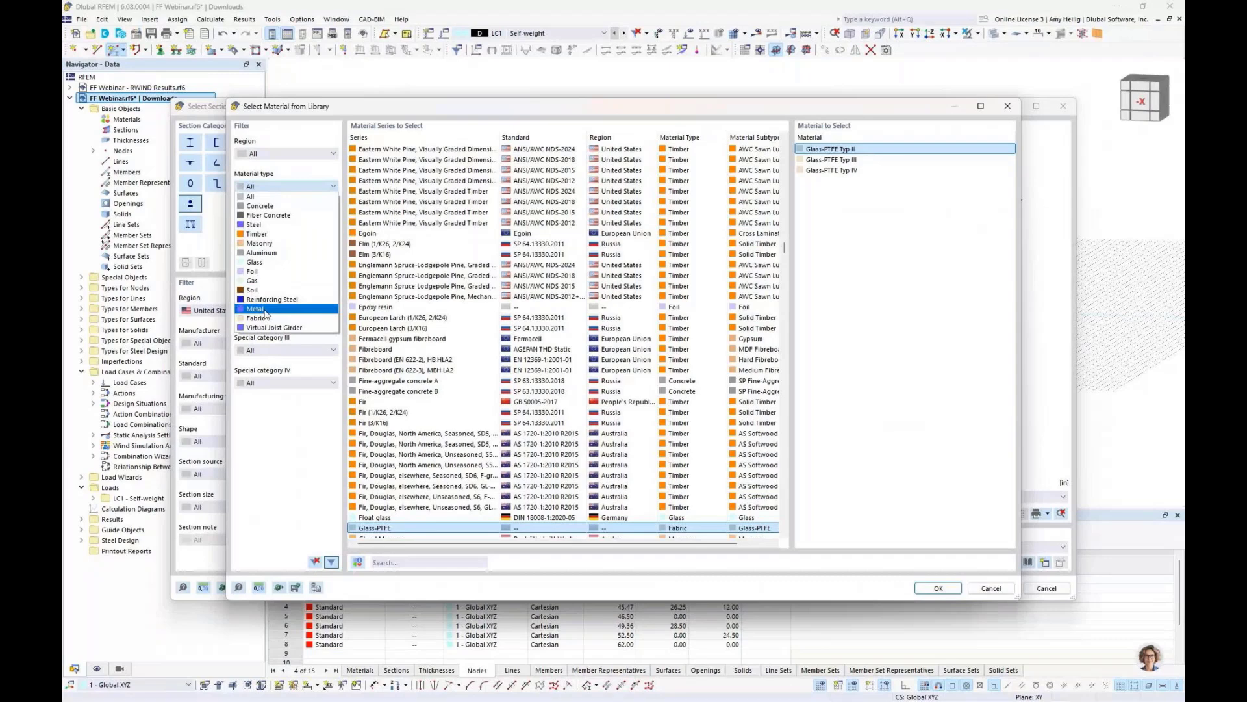
left_click(265, 309)
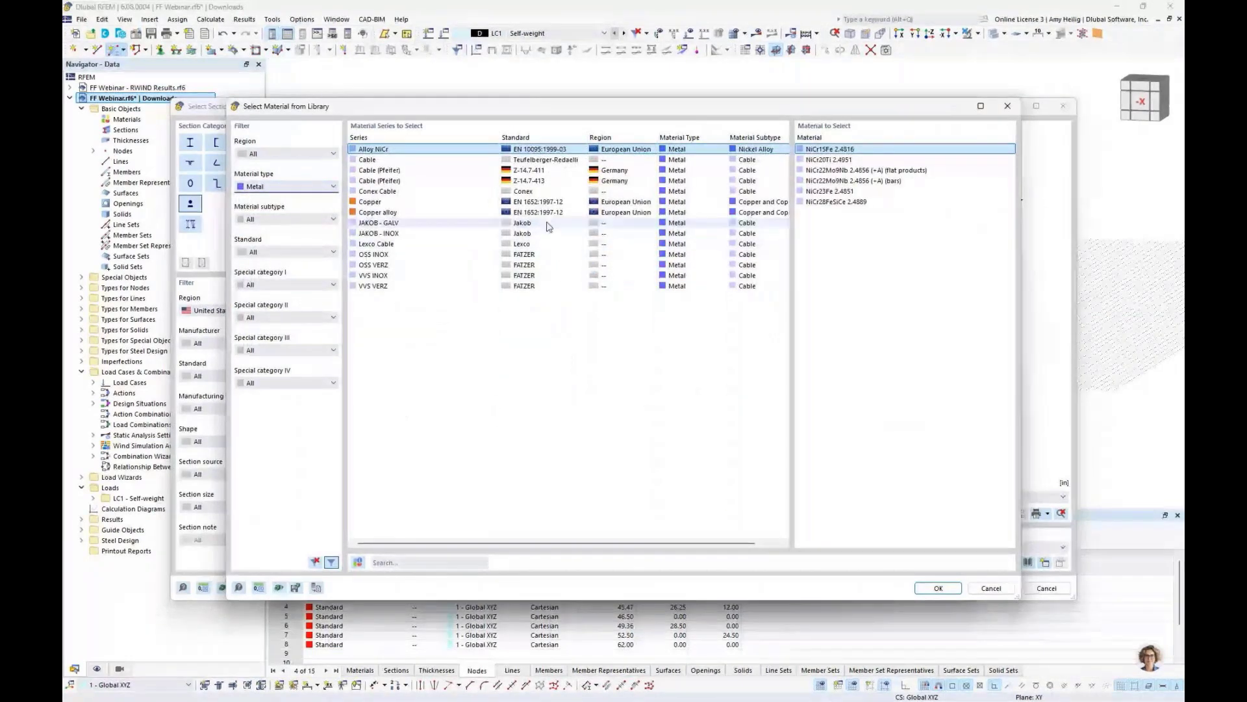
left_click(532, 245)
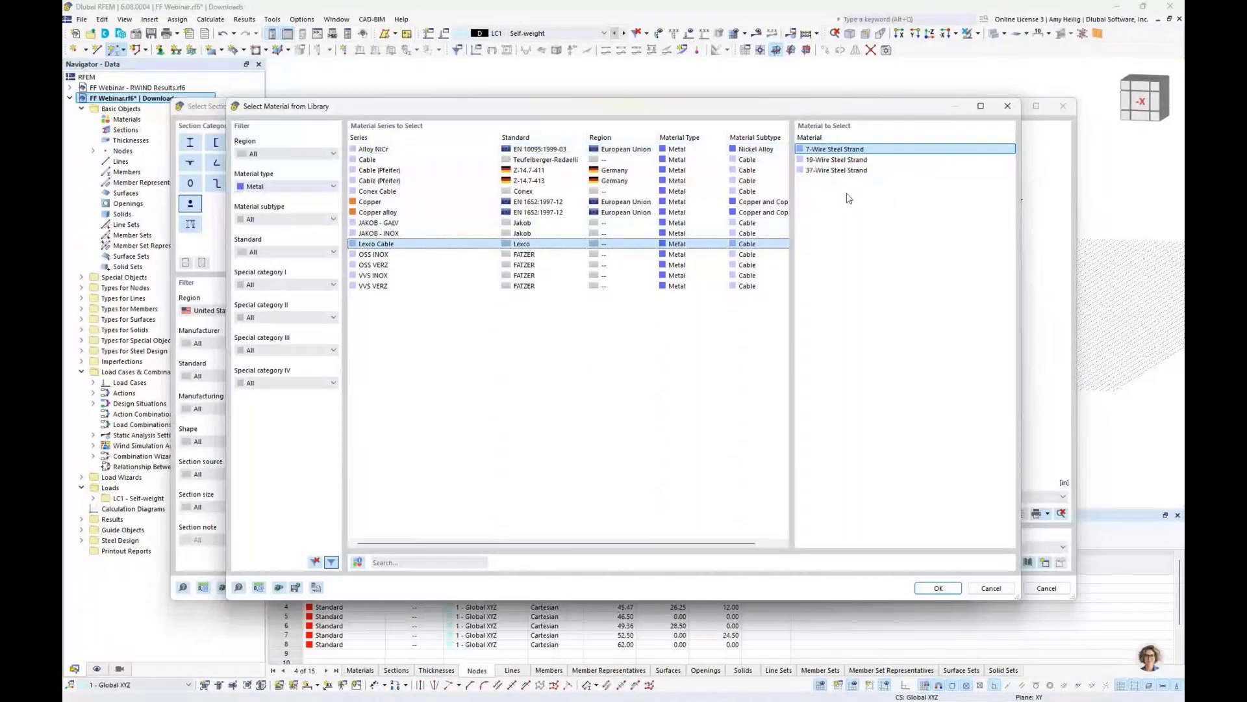
left_click(848, 160)
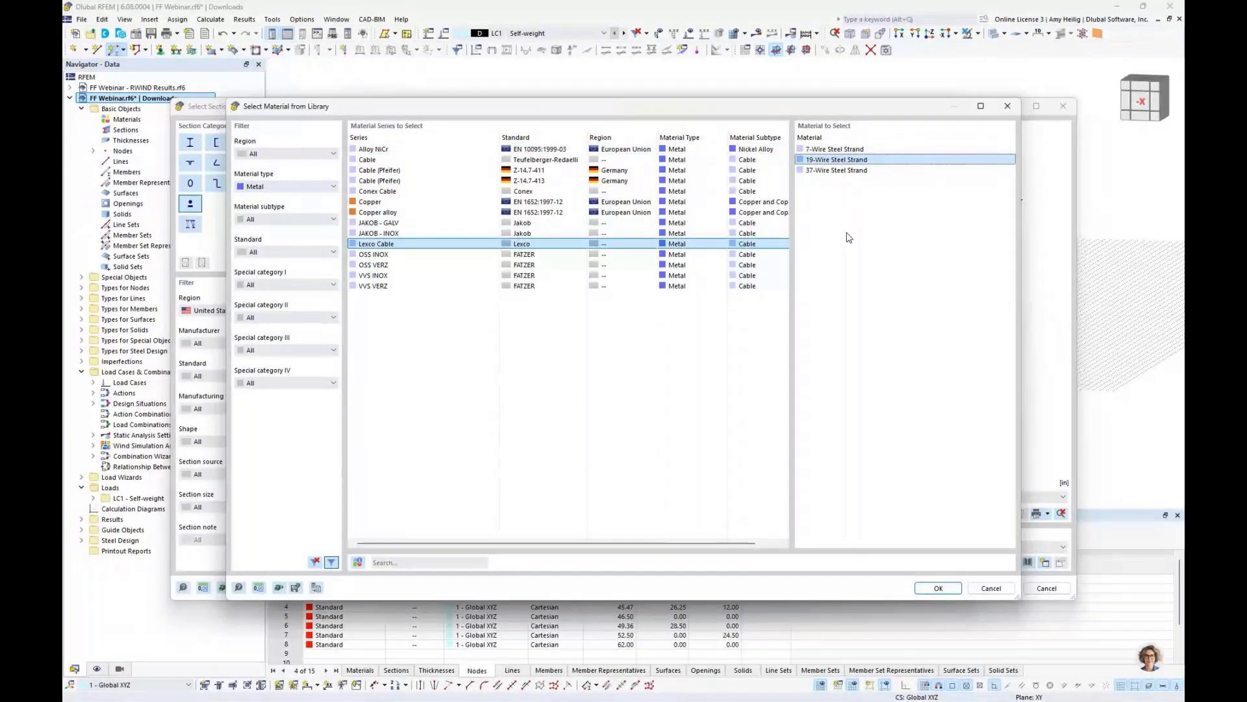
left_click(938, 590)
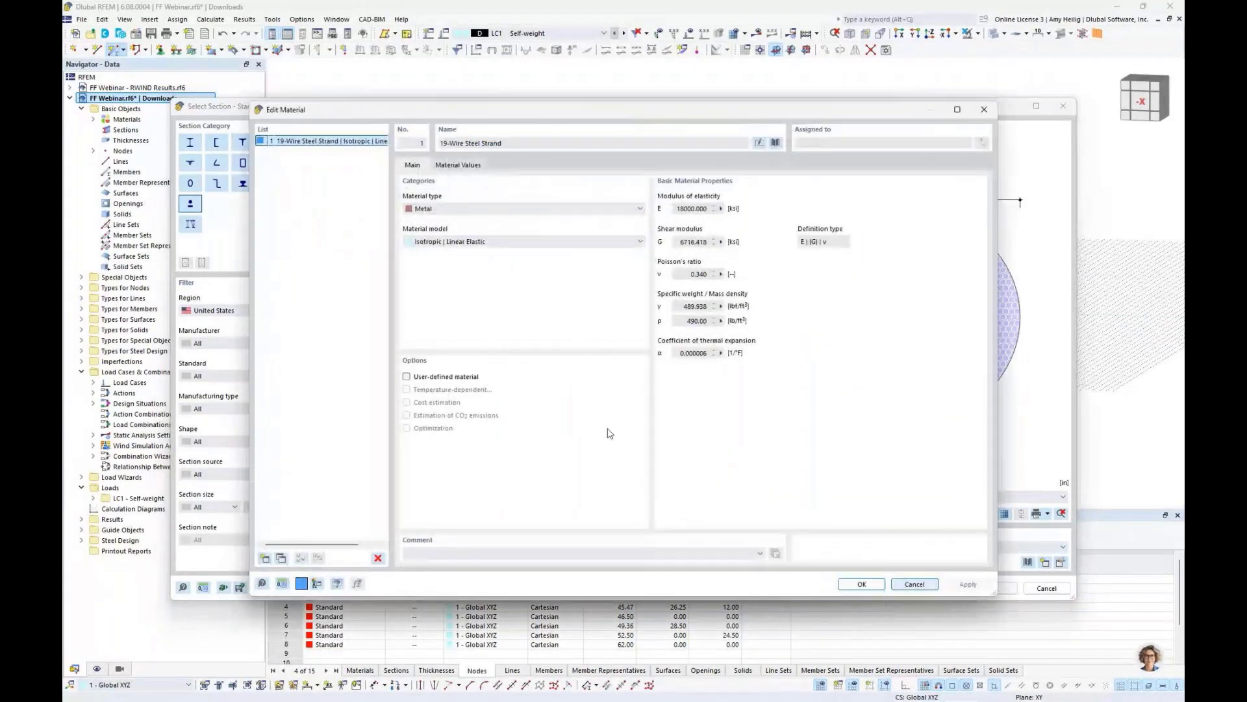
left_click(448, 376)
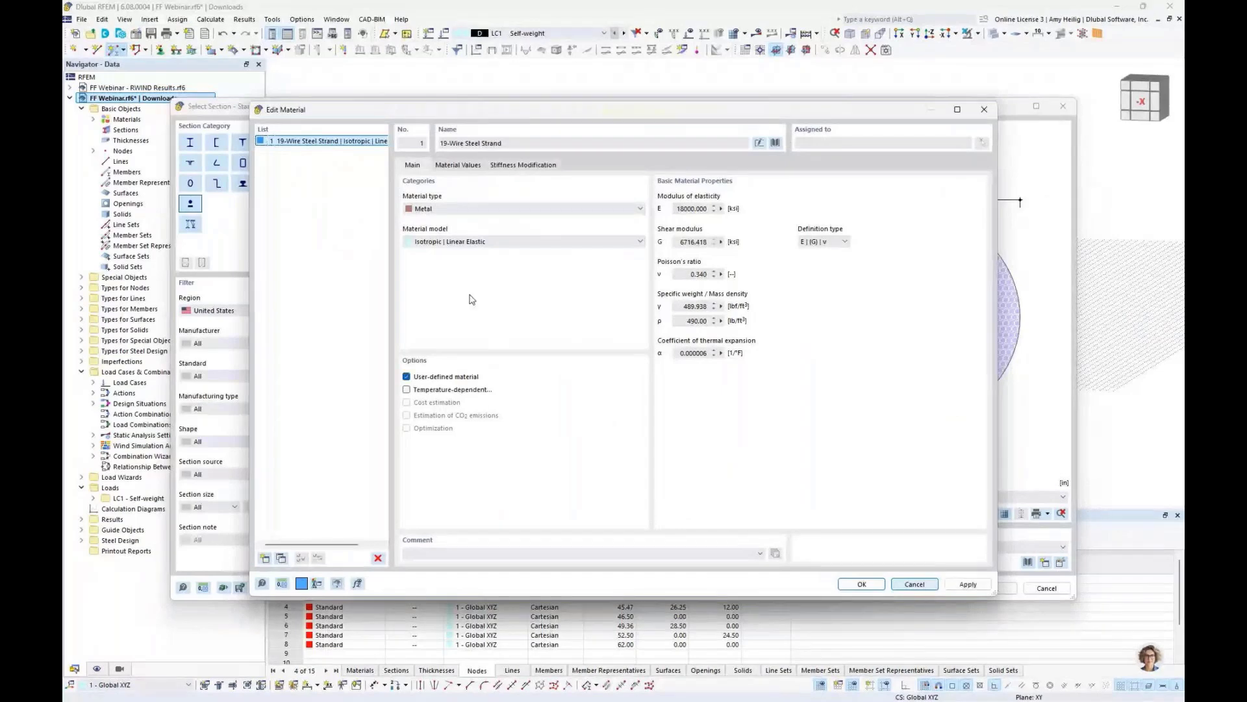
left_click(458, 165)
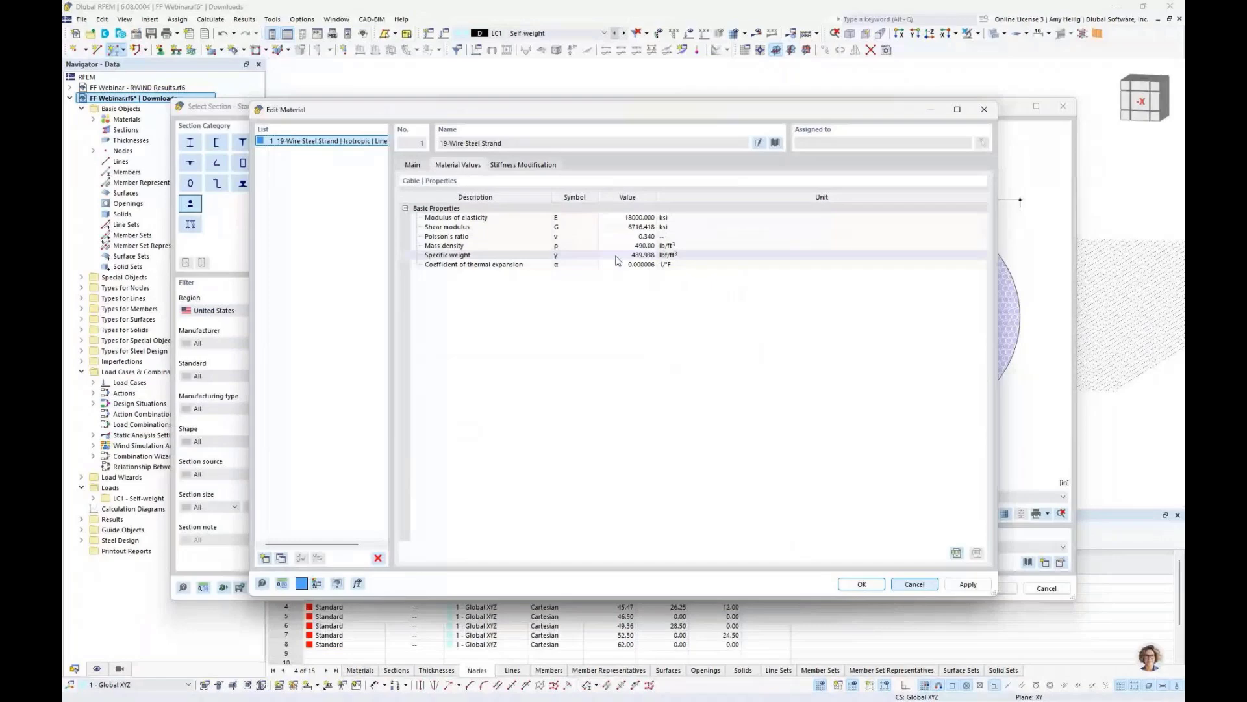
left_click(413, 165)
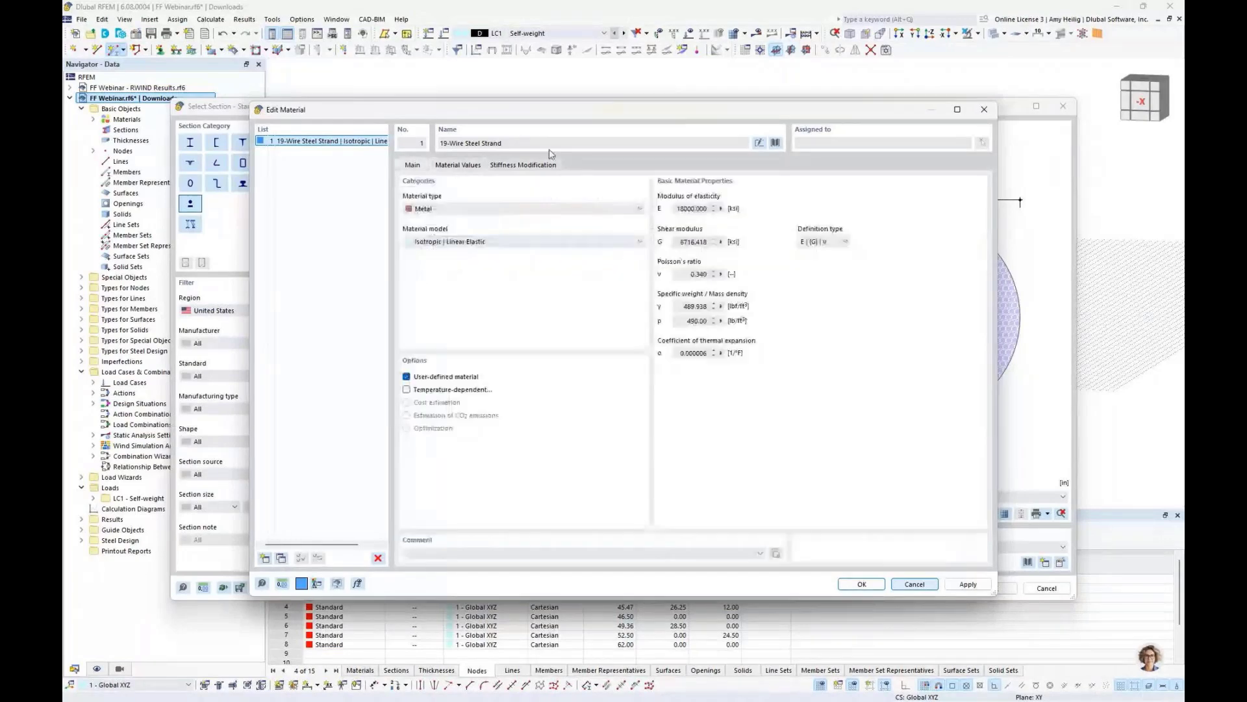
left_click(407, 377)
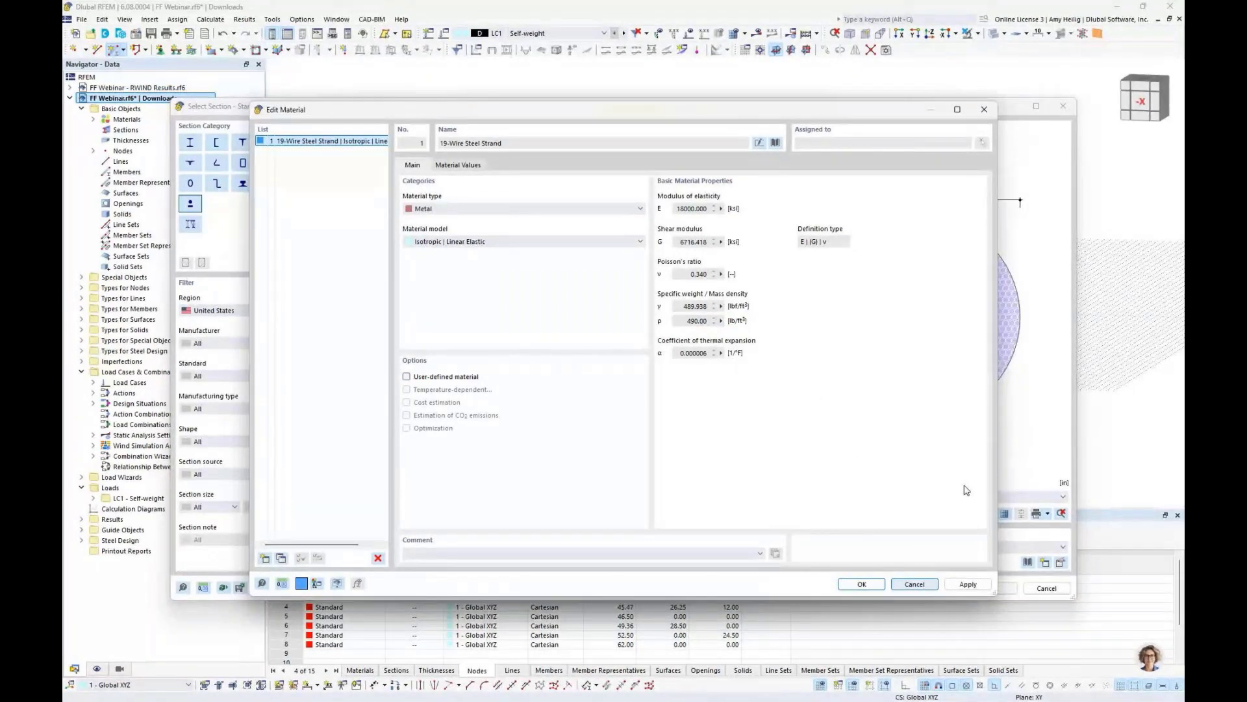
left_click(916, 583)
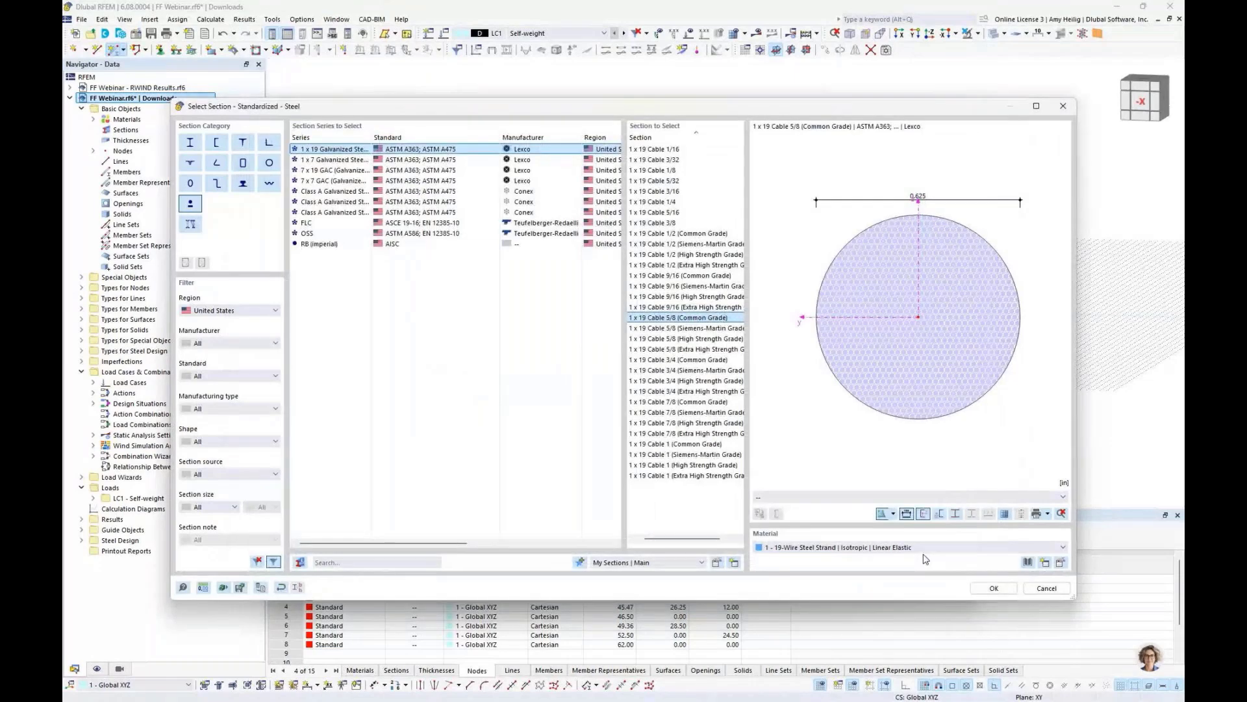
- Confirm the chosen cable section and the new member's settings
left_click(994, 588)
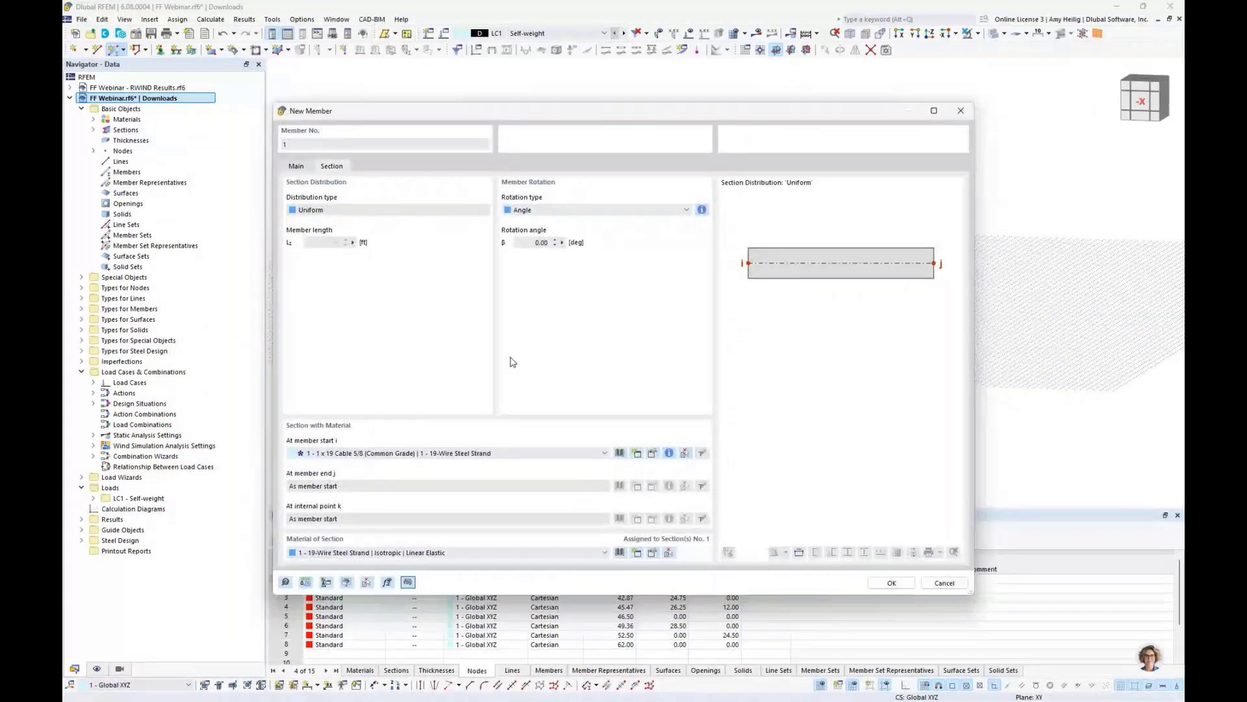
left_click(891, 583)
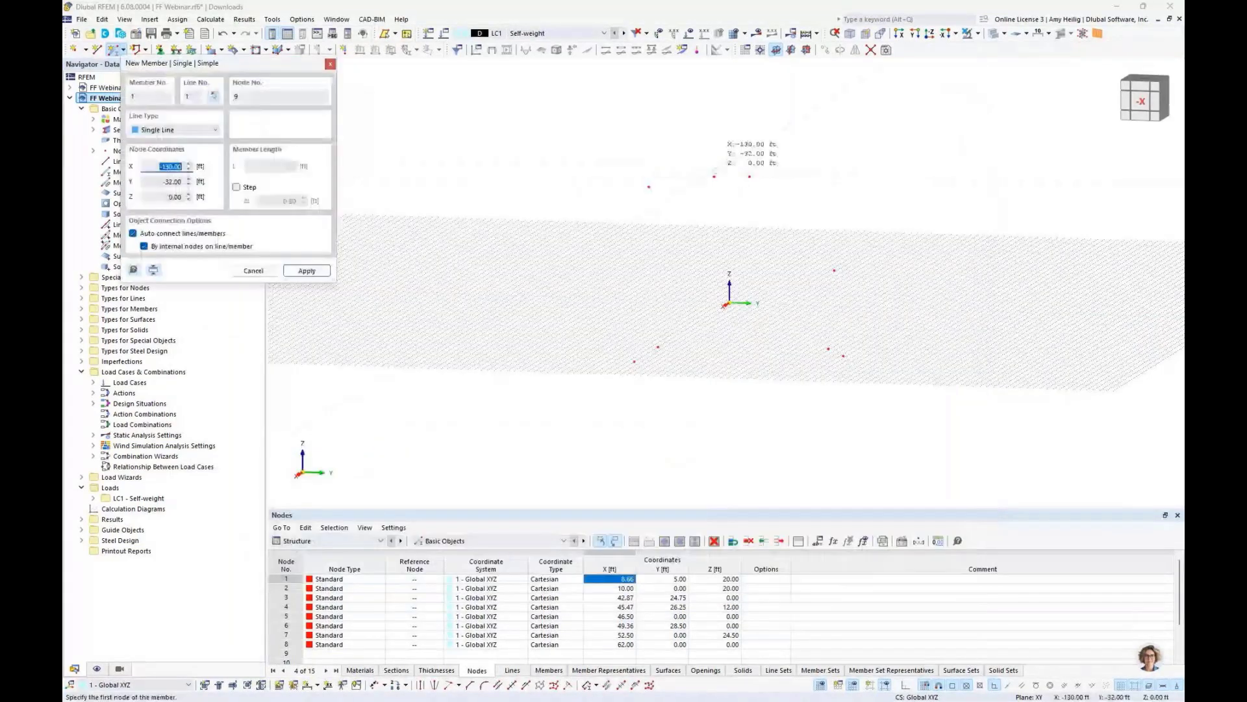
- Draw the first straight cable members as single lines connecting the imported nodes
left_click(715, 172)
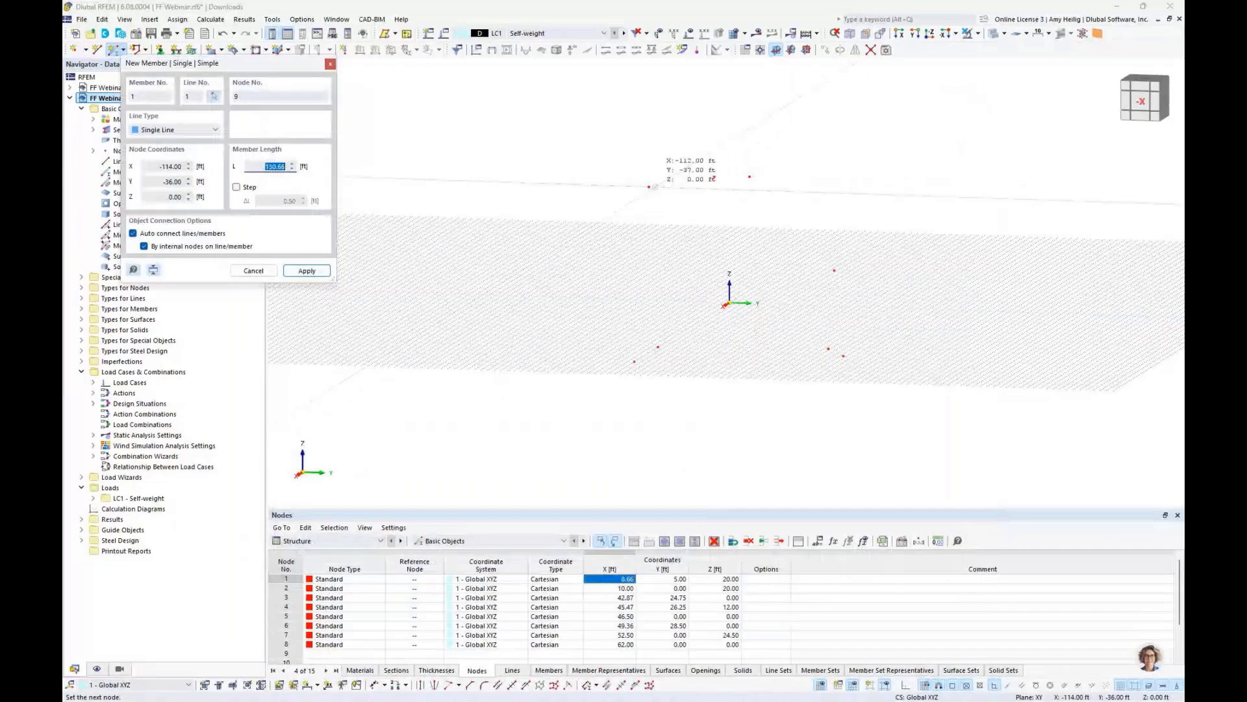
left_click(681, 181)
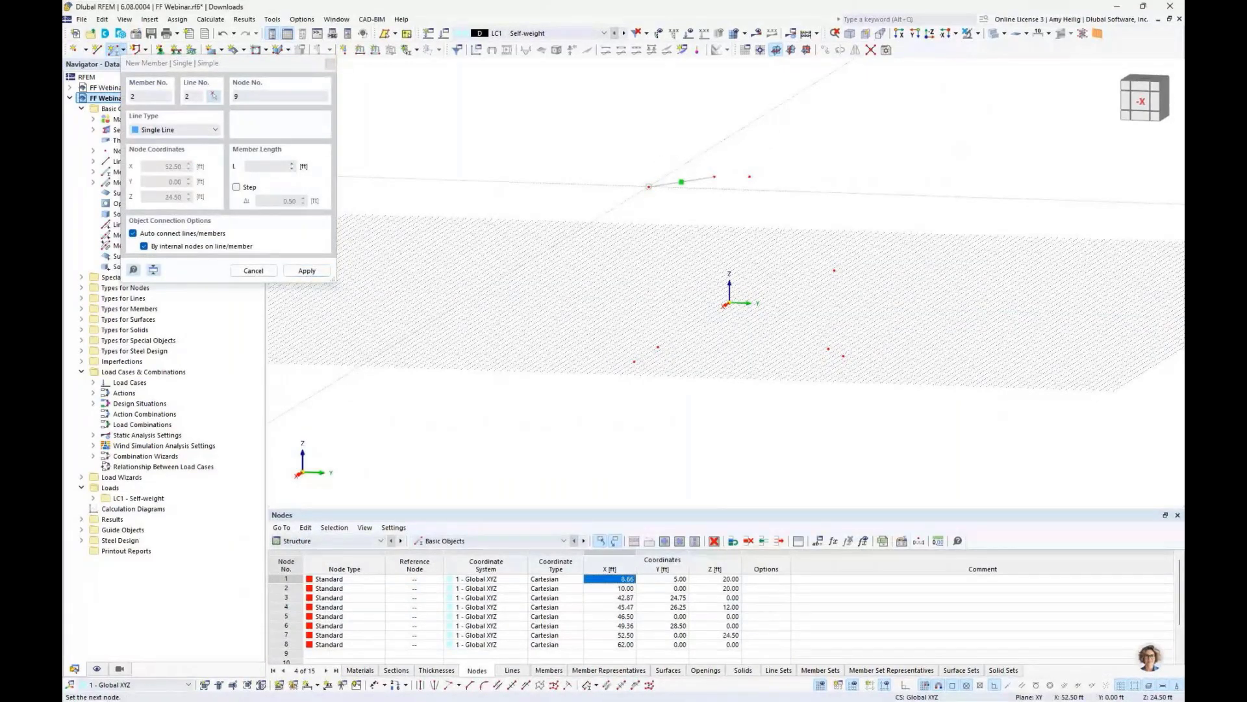
left_click(834, 270)
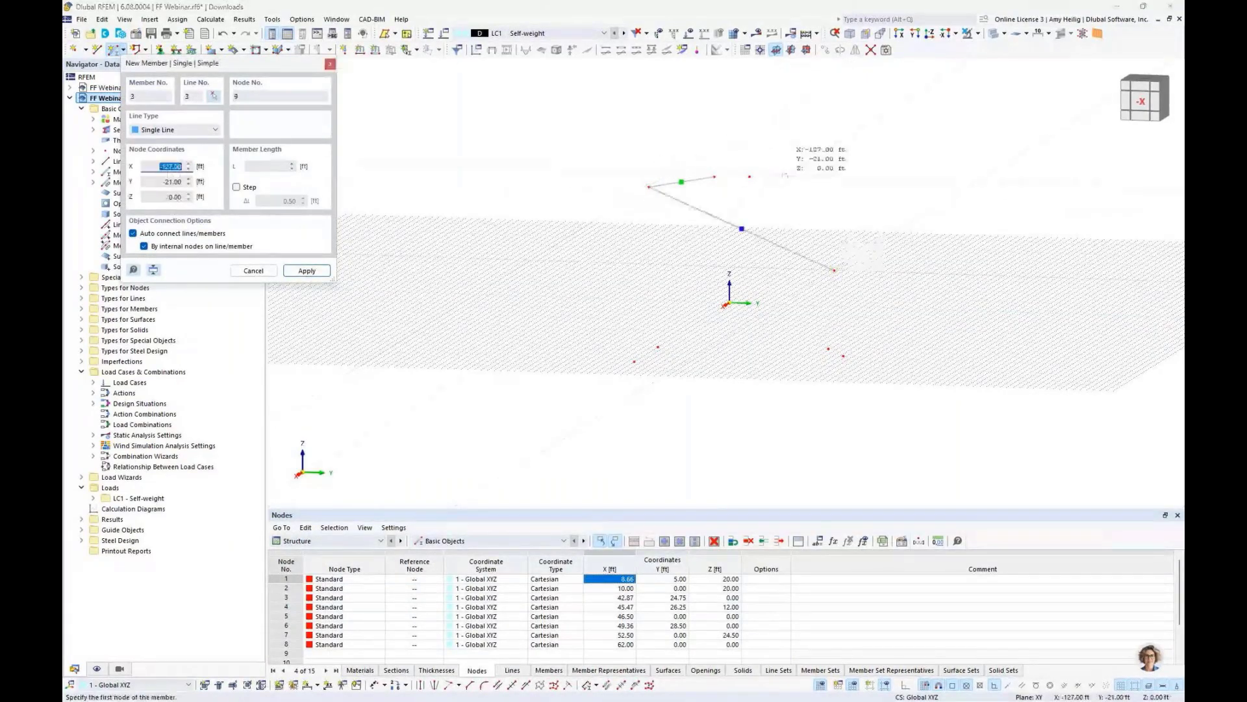
middle_click_drag(786, 175, 763, 193)
left_click(735, 237)
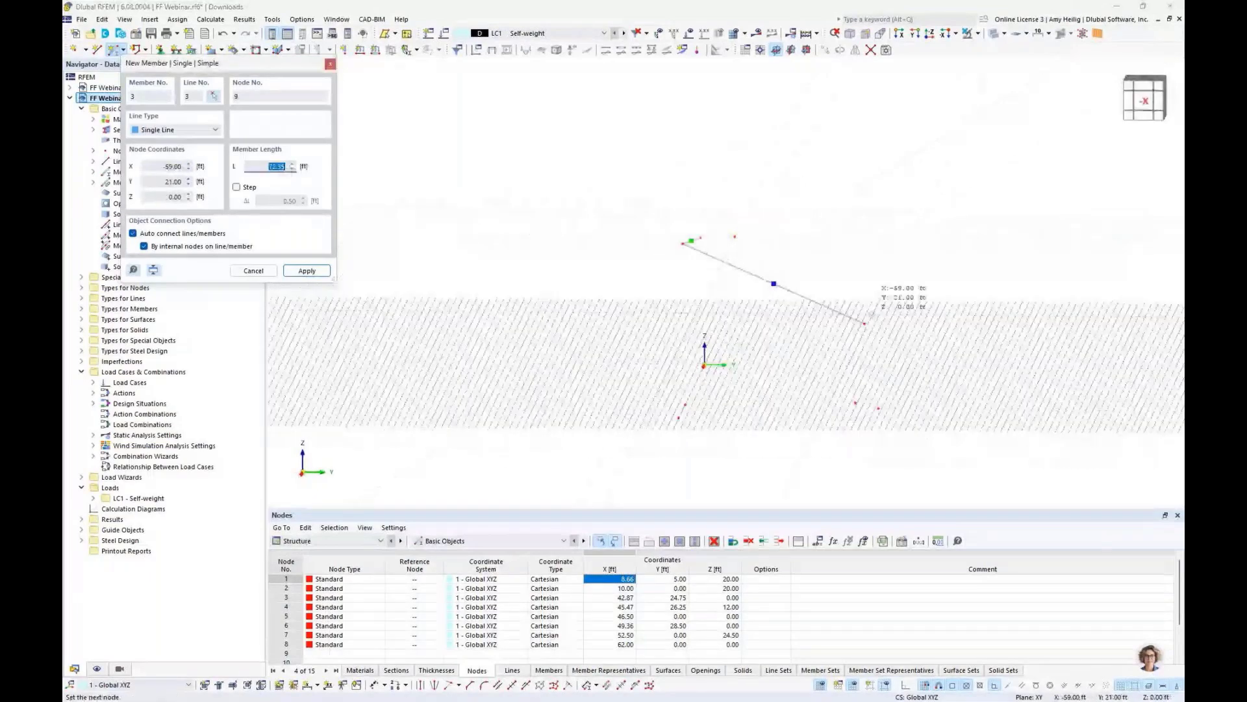
left_click(865, 323)
- Draw further straight cable members between the remaining imported nodes
middle_click_drag(865, 323, 812, 305, "ctrl")
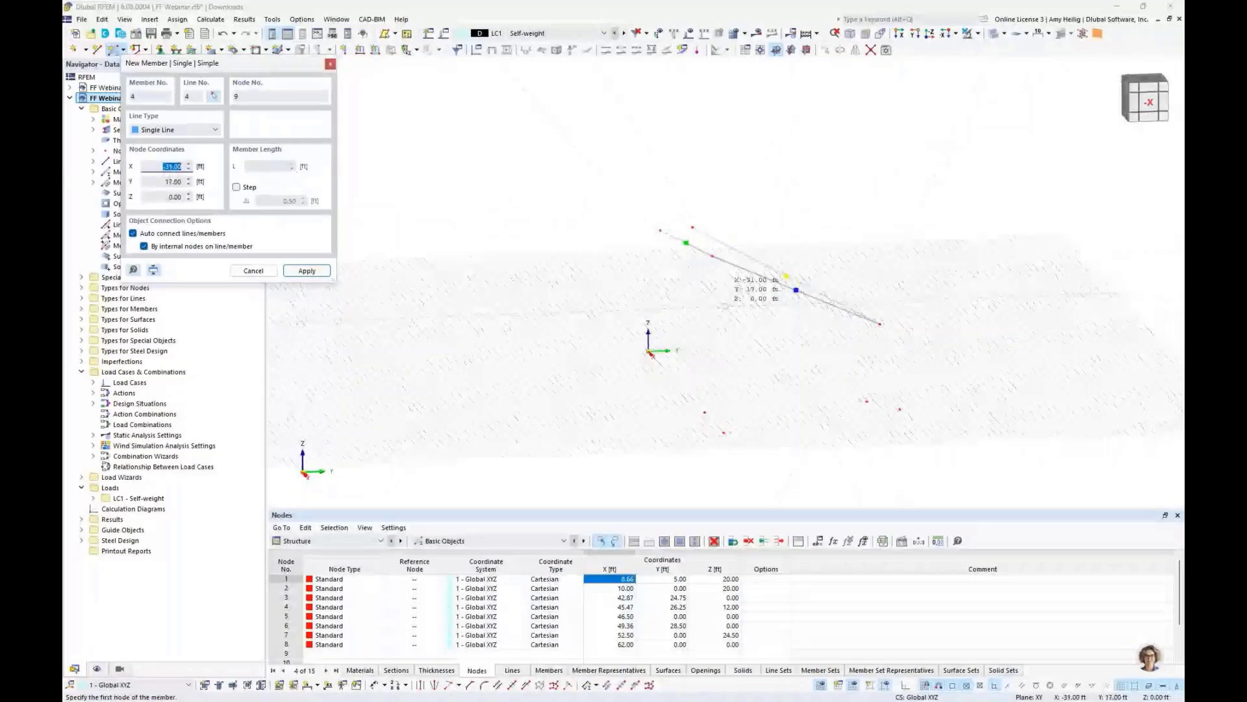
left_click(713, 255)
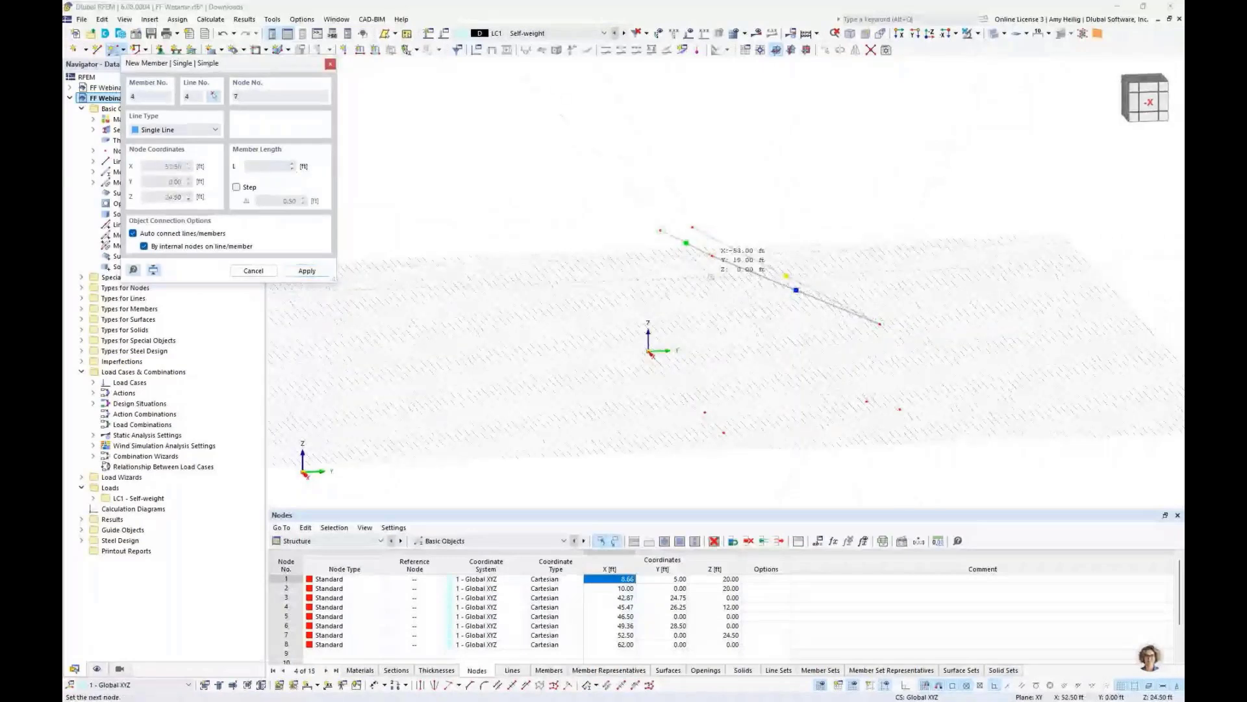
left_click(723, 432)
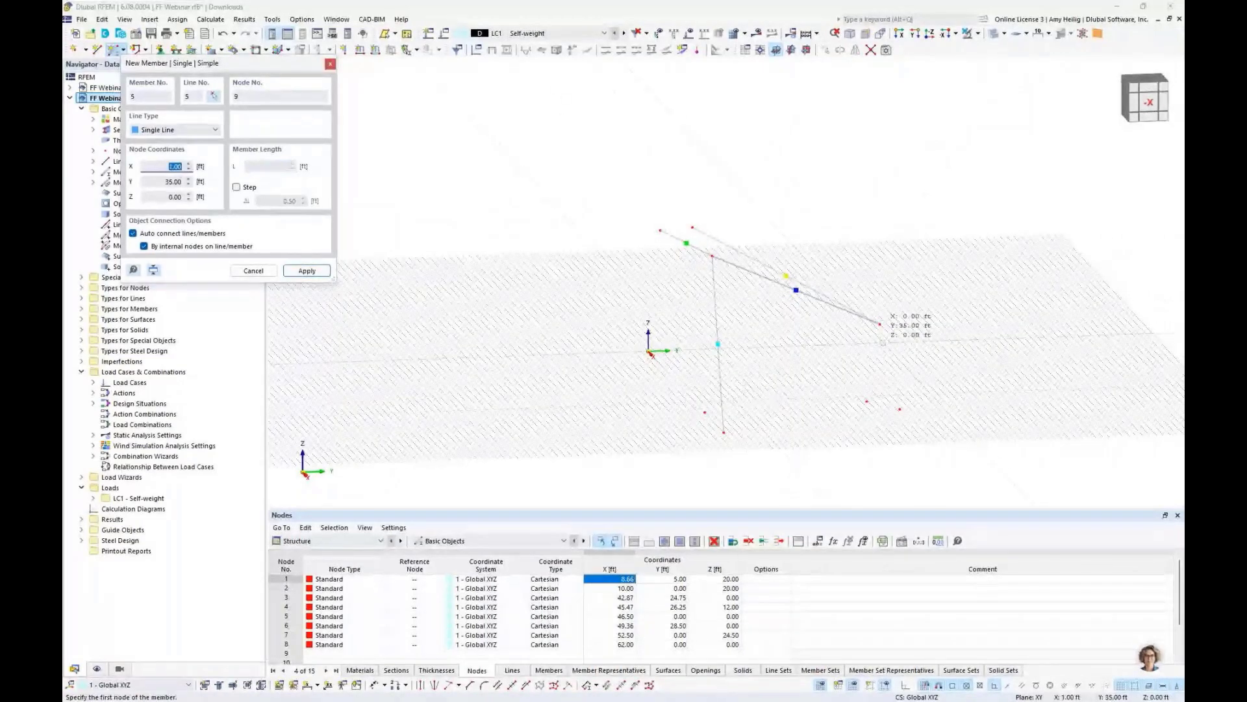
left_click(881, 324)
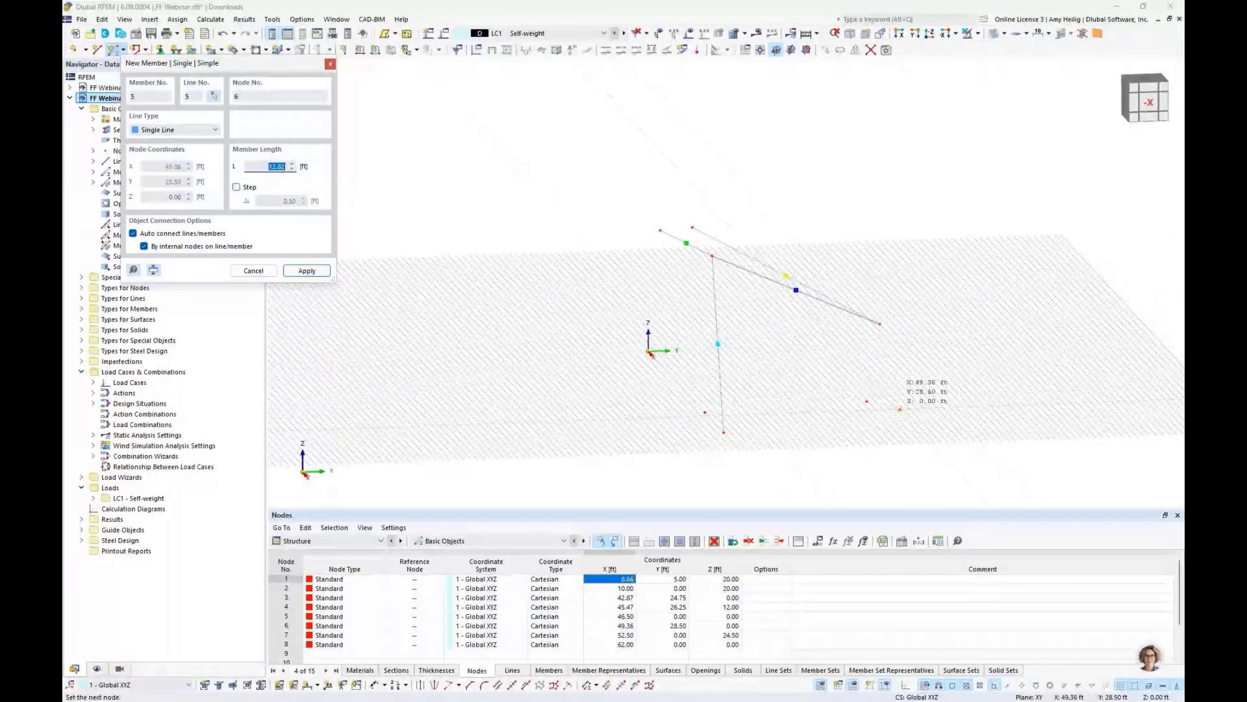
left_click(900, 409)
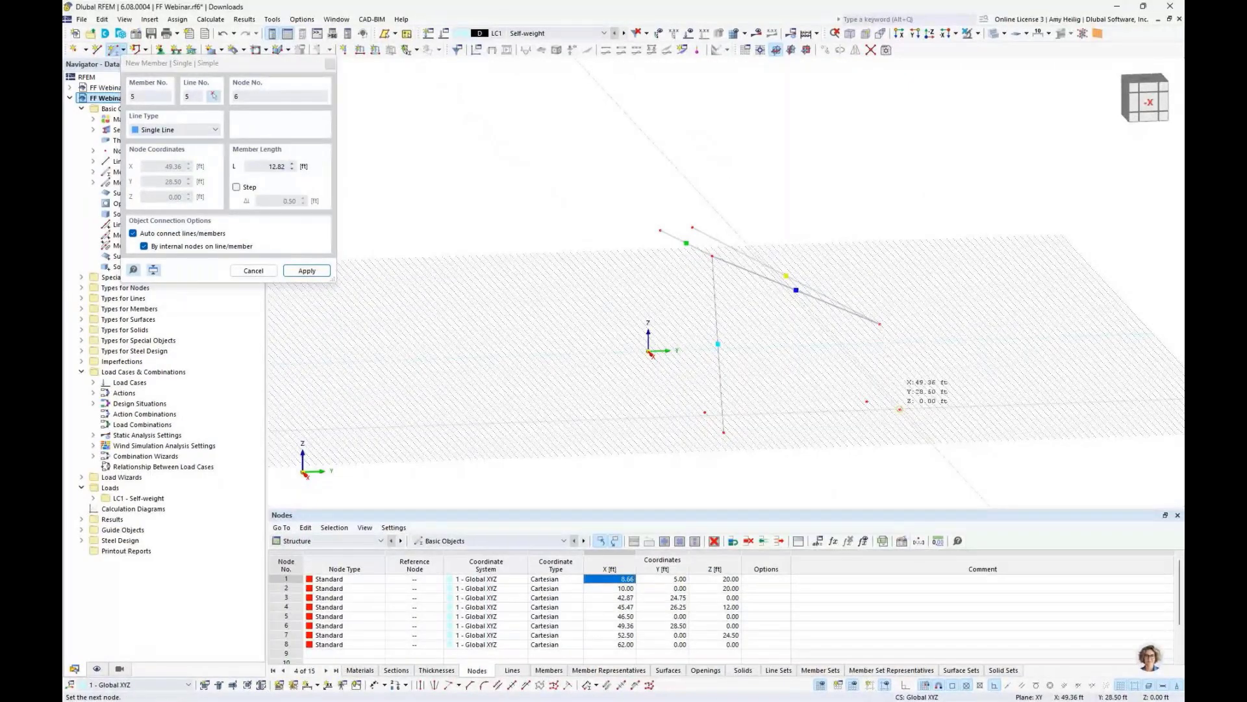
middle_click_drag(899, 409, 834, 279, "ctrl")
scroll(747, 188, "up", 3)
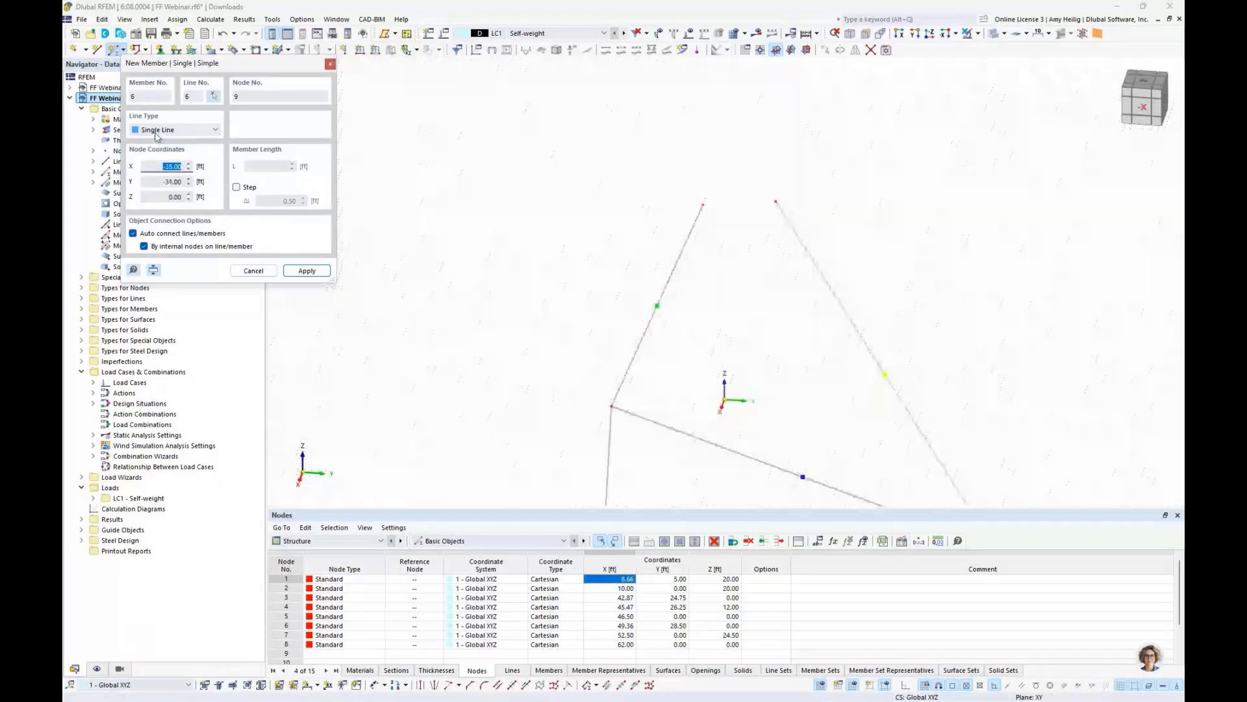
- Draw an arc member via edge nodes between the two top nodes with reversed orientation and a 10 ft radius
left_click(156, 130)
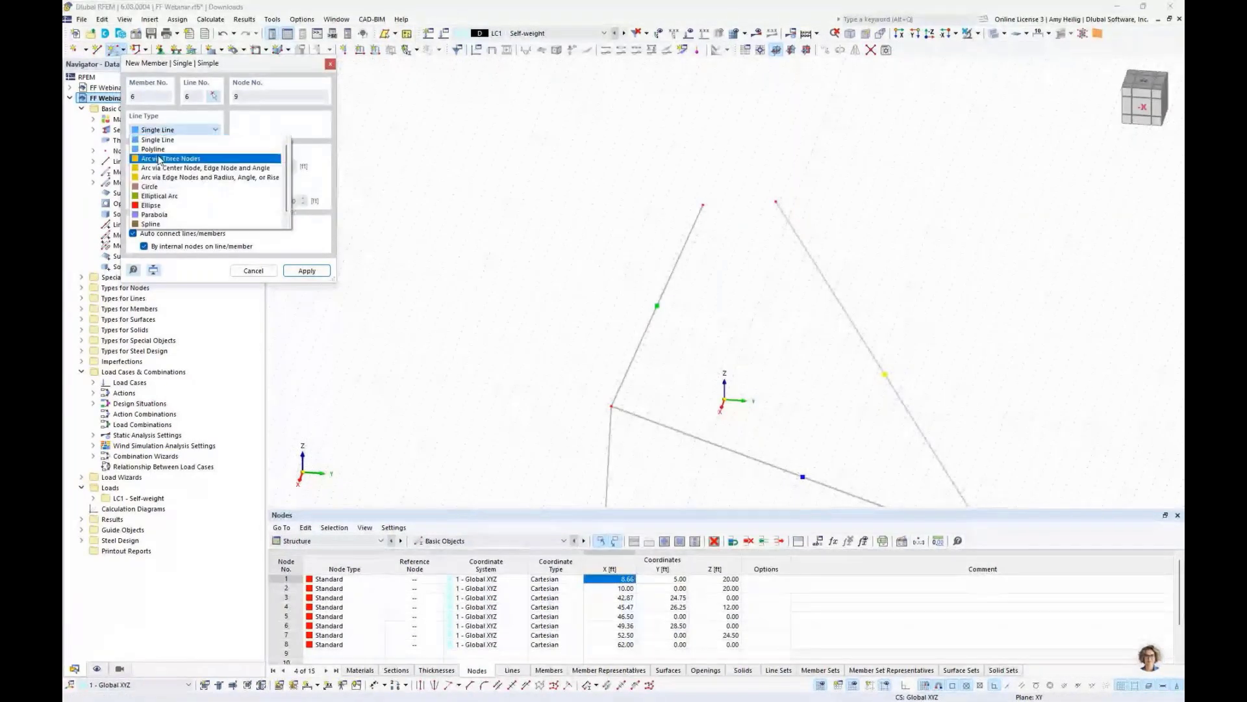
left_click(162, 178)
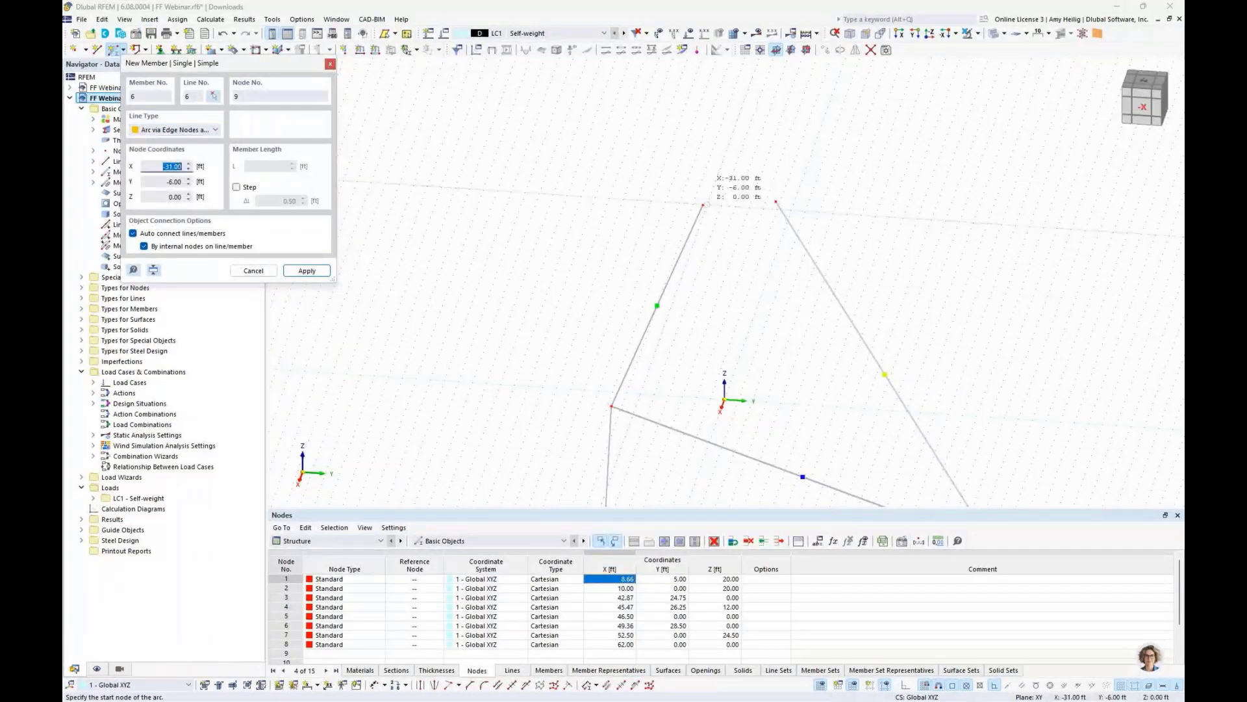
left_click(703, 206)
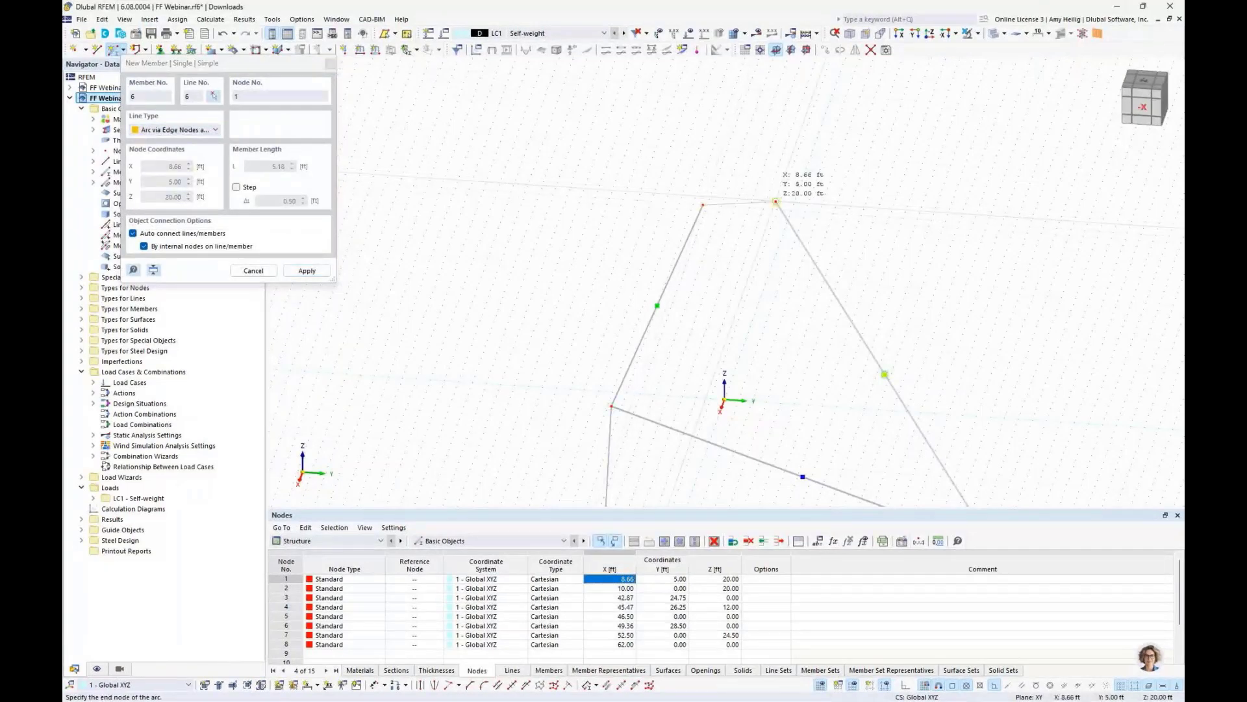
left_click(775, 201)
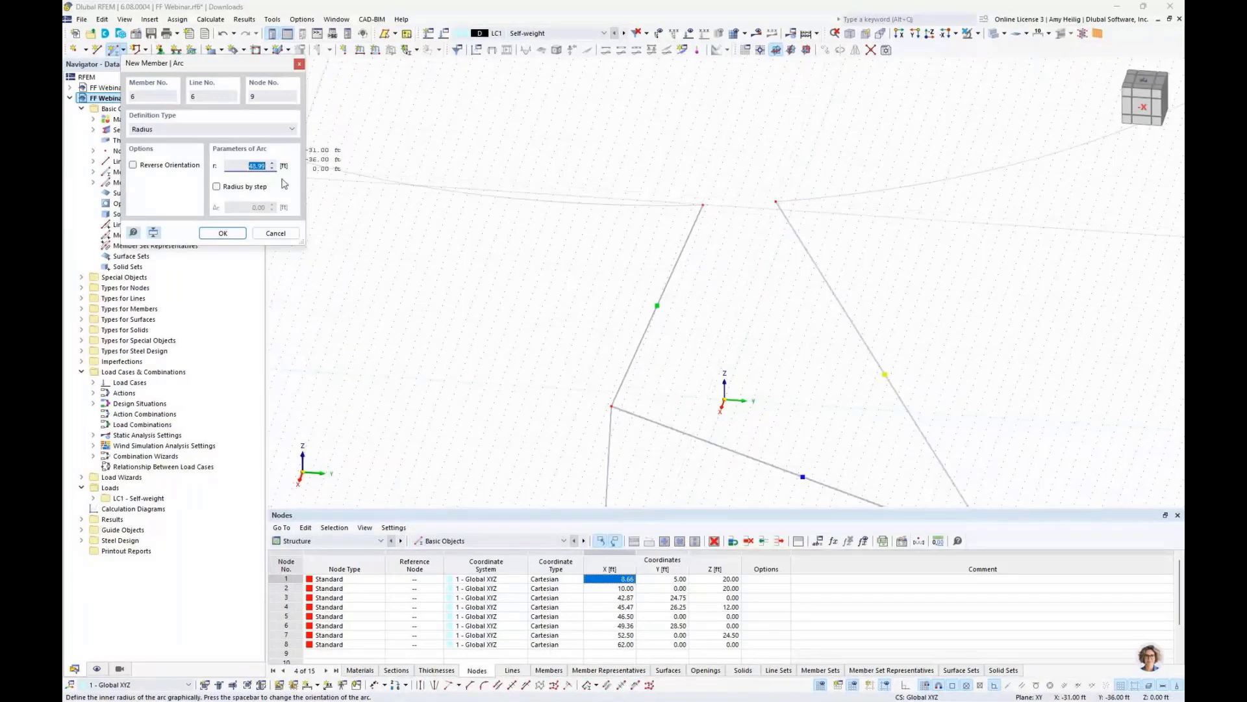
key("space")
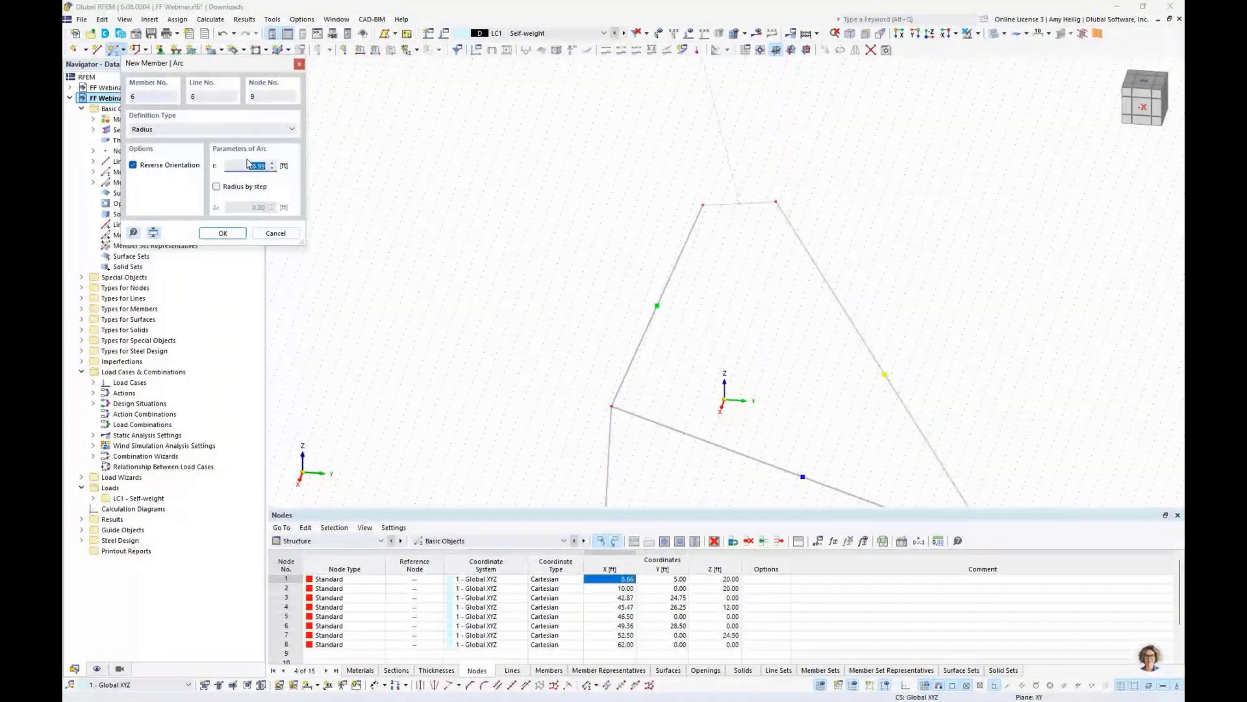
type("10")
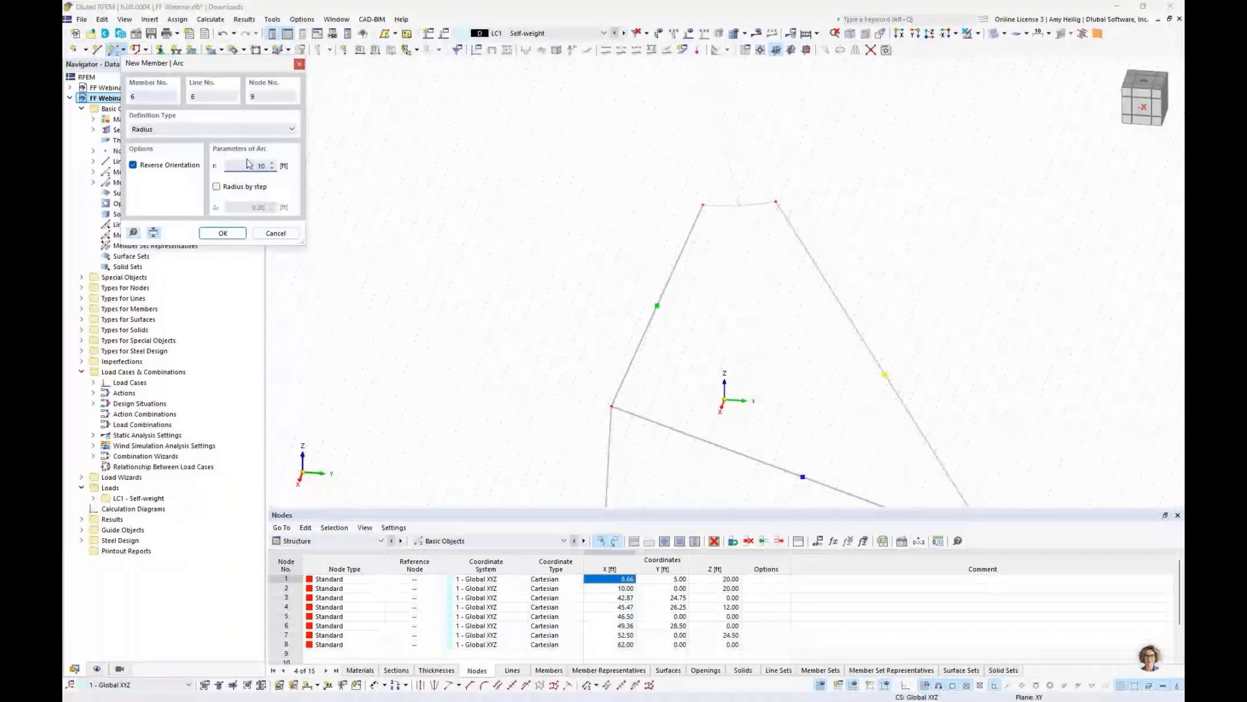
left_click(221, 234)
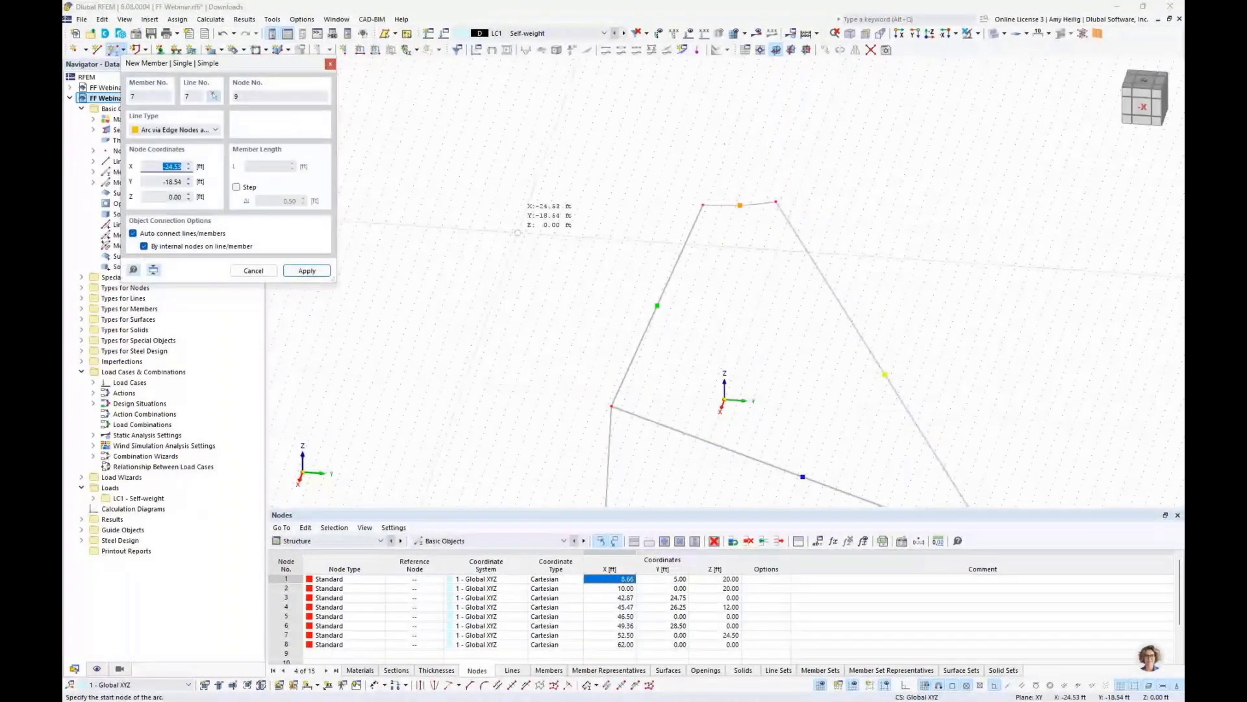
scroll(729, 173, "down", 2)
scroll(728, 172, "up", 3)
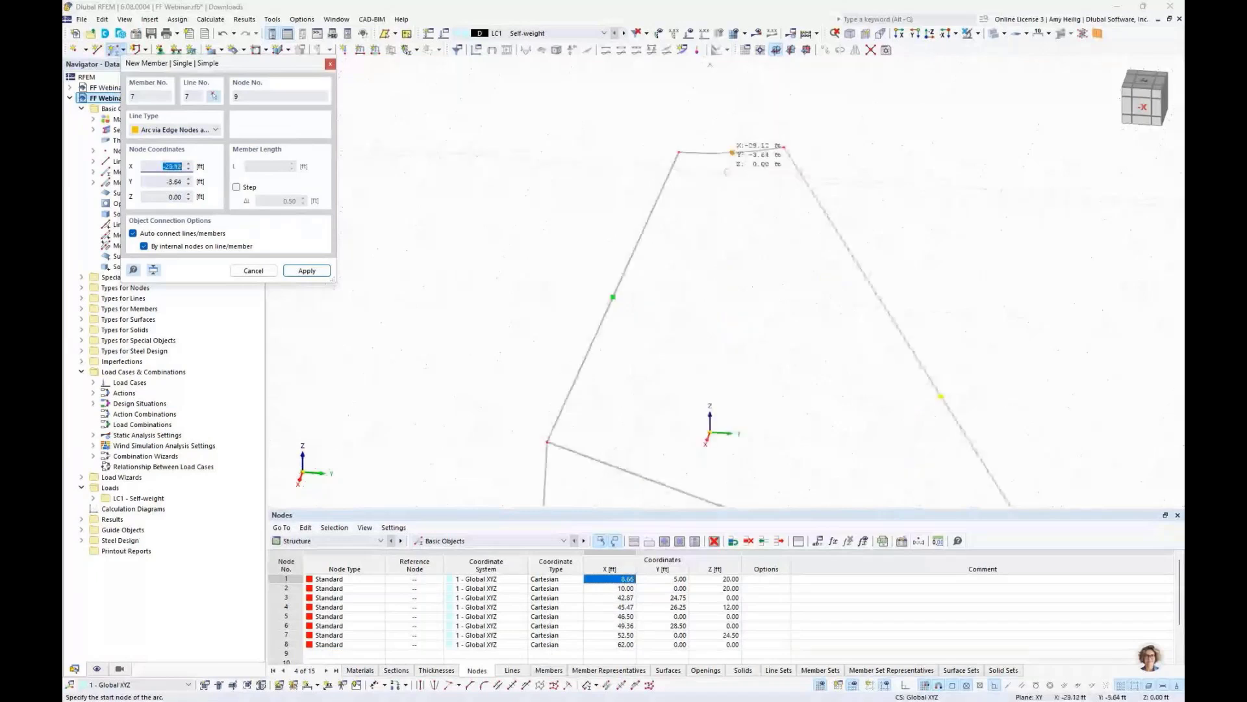
scroll(732, 153, "up", 1)
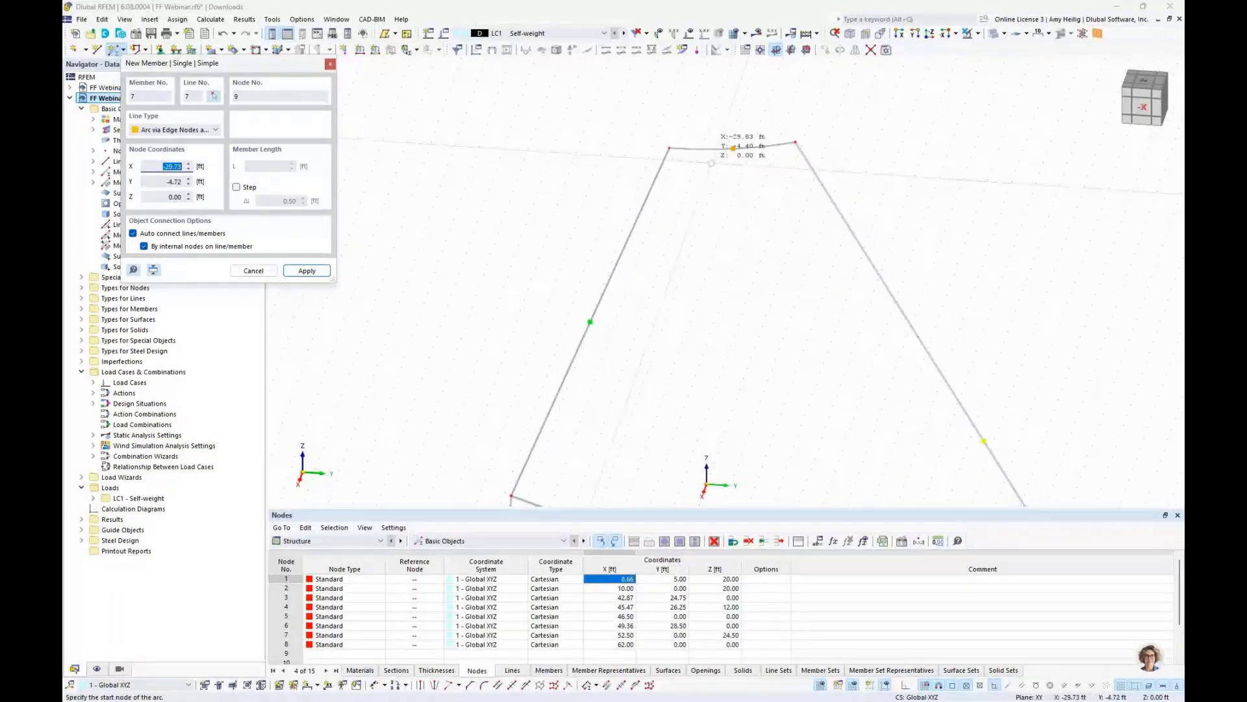
scroll(714, 188, "down", 2)
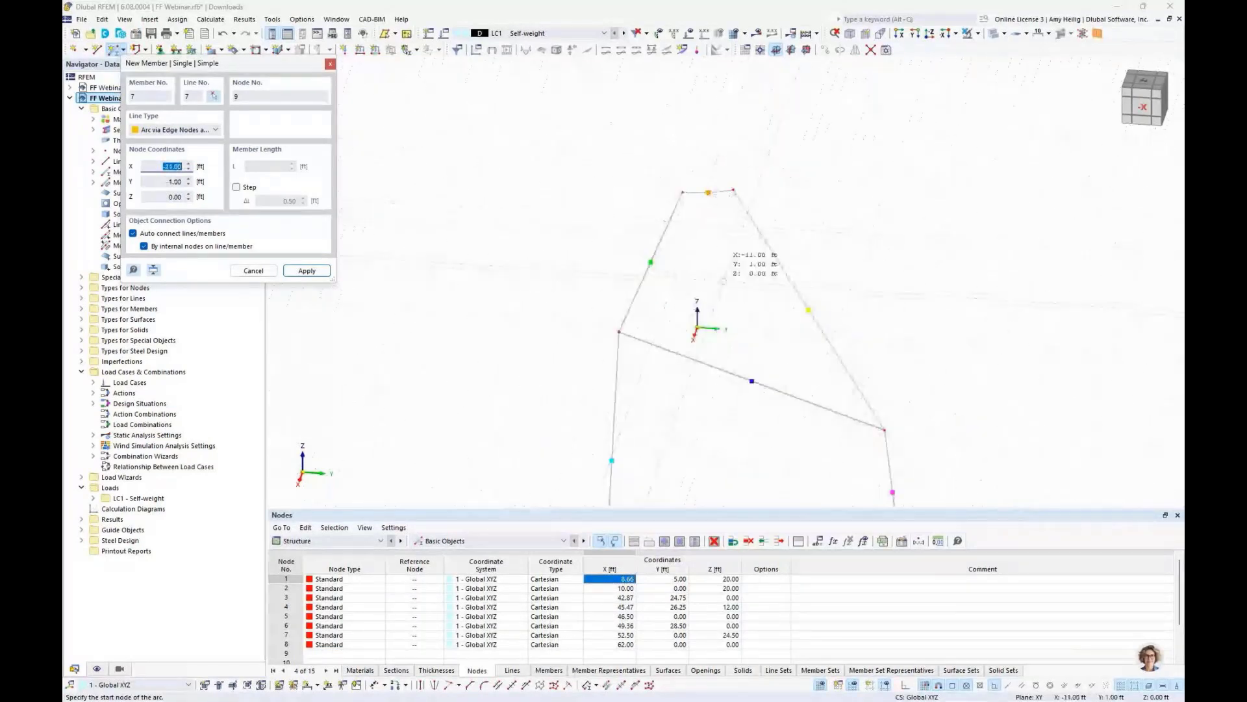
key("Escape")
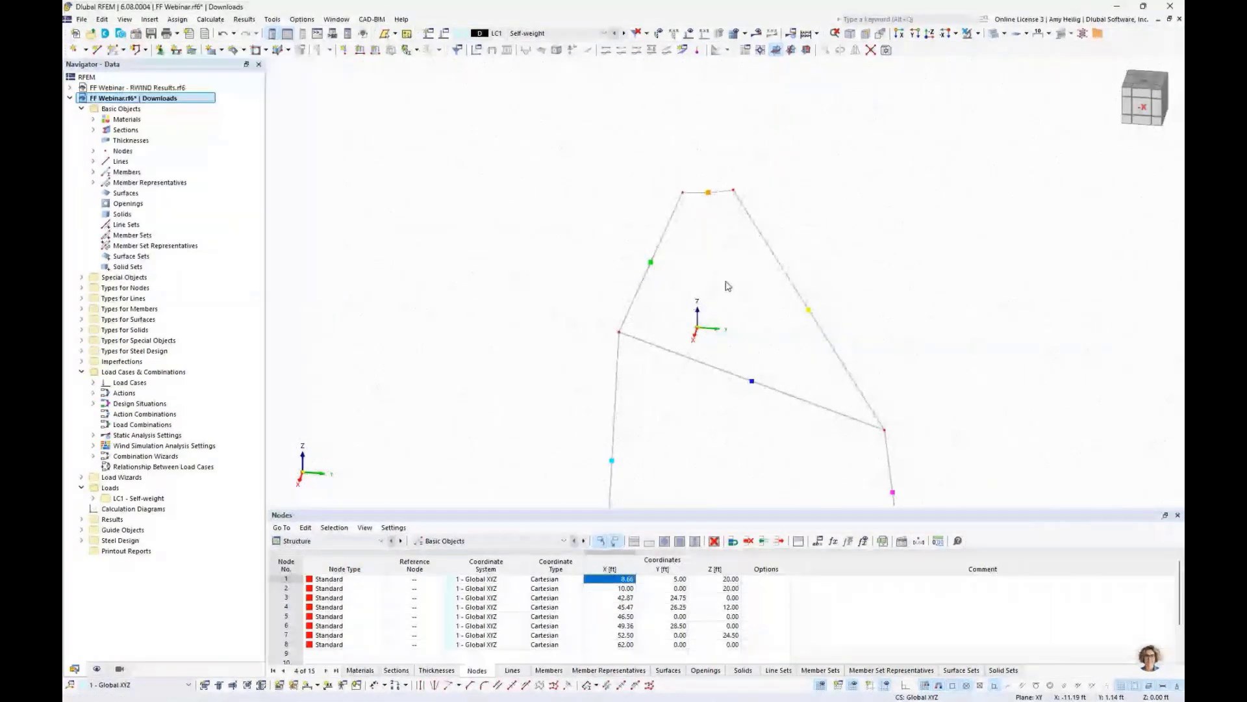
- Hide the member representatives and the grid in the model display
middle_click_drag(728, 286, 683, 195, "ctrl")
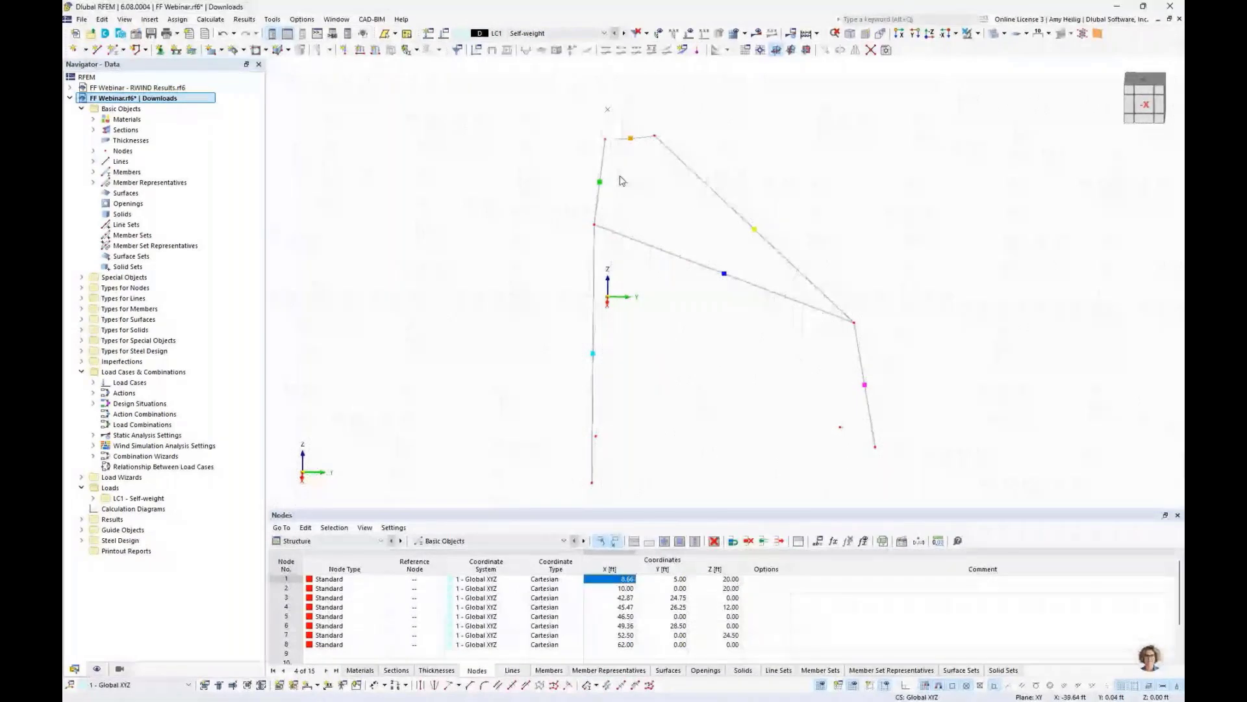
left_click(98, 669)
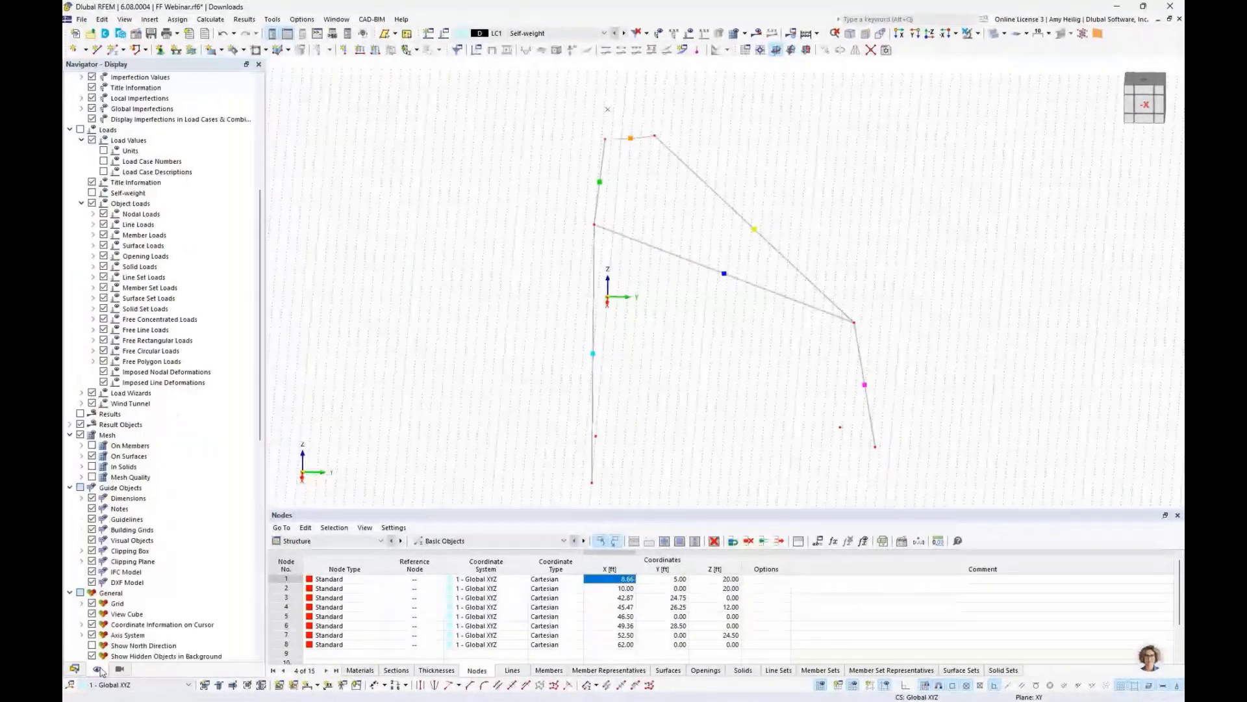
scroll(135, 361, "up", 5)
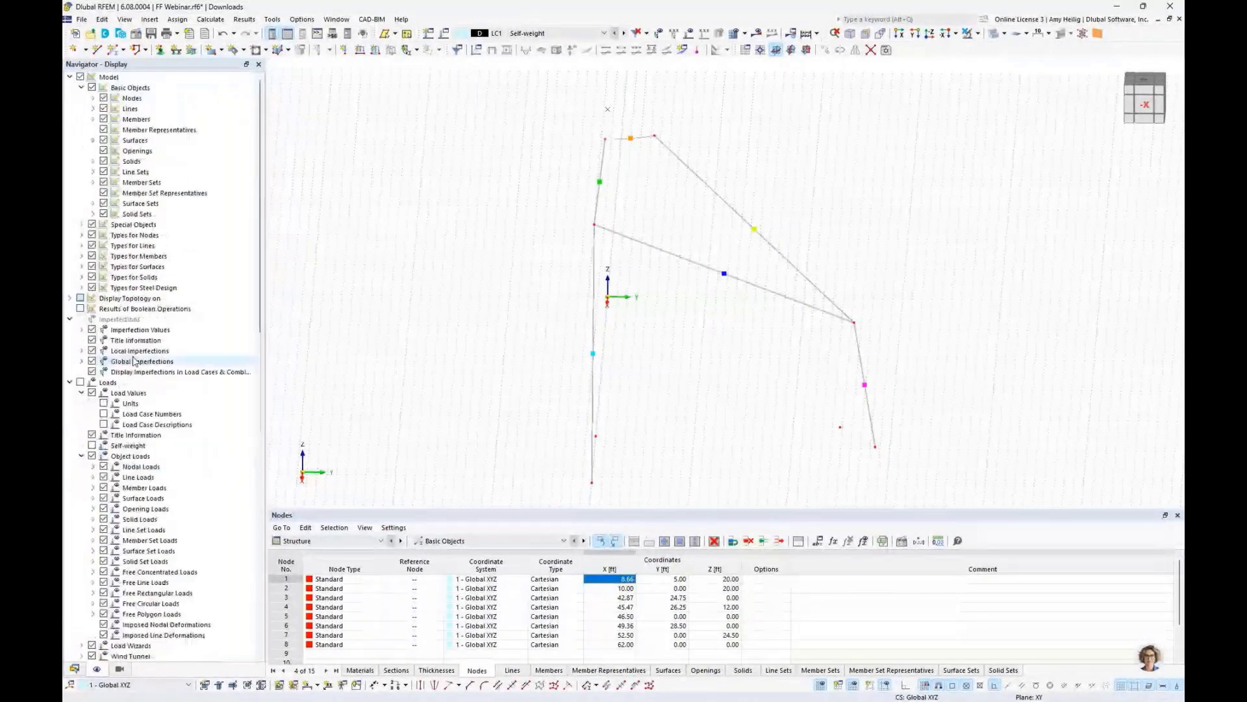
left_click(104, 131)
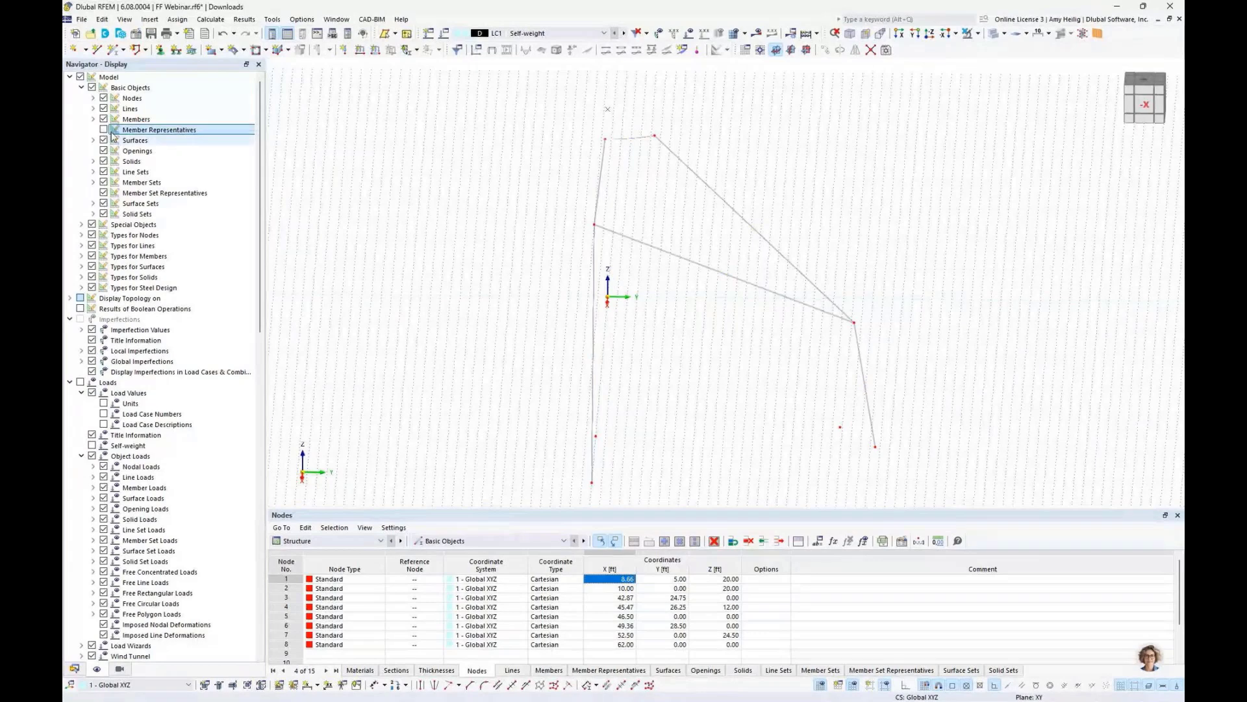
left_click(820, 687)
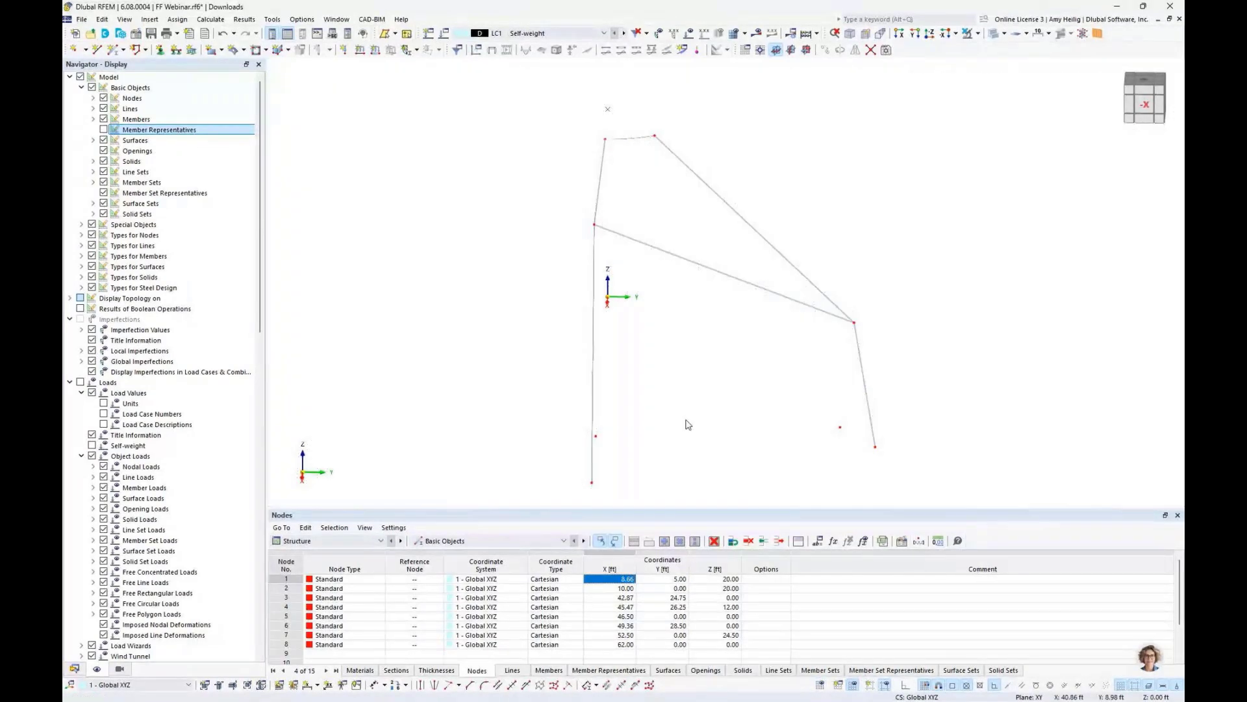
mouse_move(685, 422)
middle_mouse_down()
mouse_move(707, 392)
mouse_move(687, 407)
middle_mouse_up()
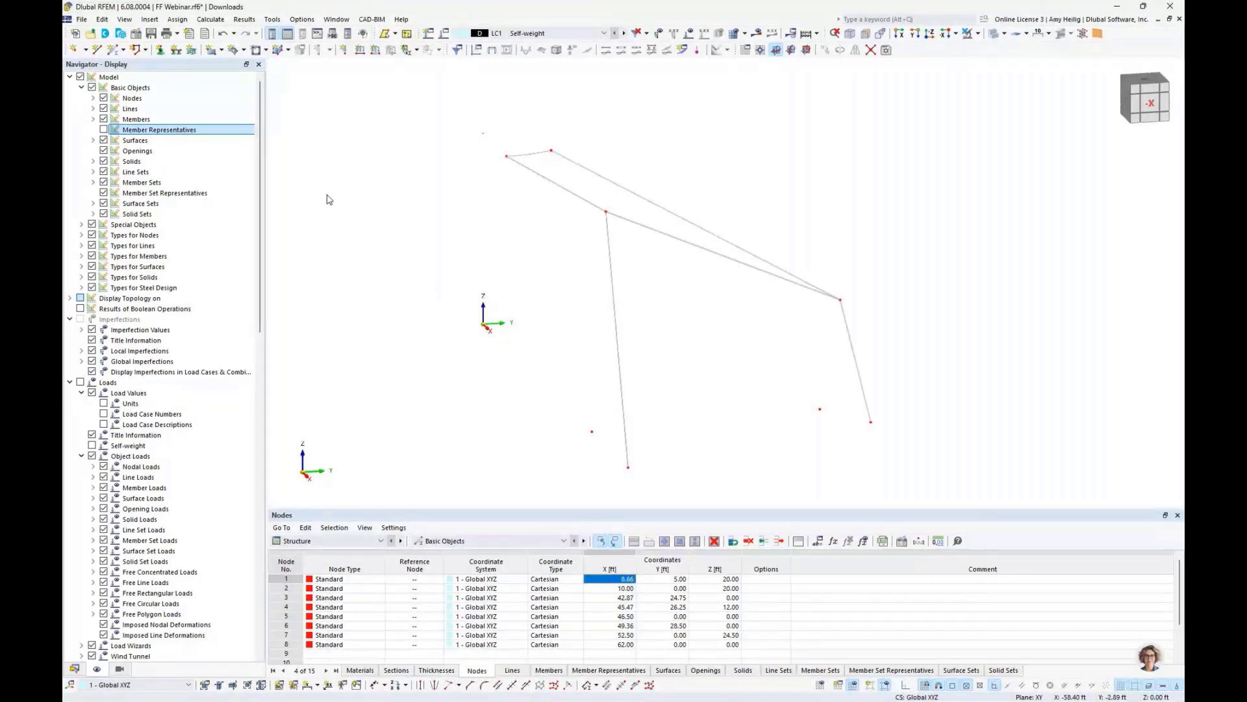
- Start a new member and change its member type to Beam
left_click(114, 51)
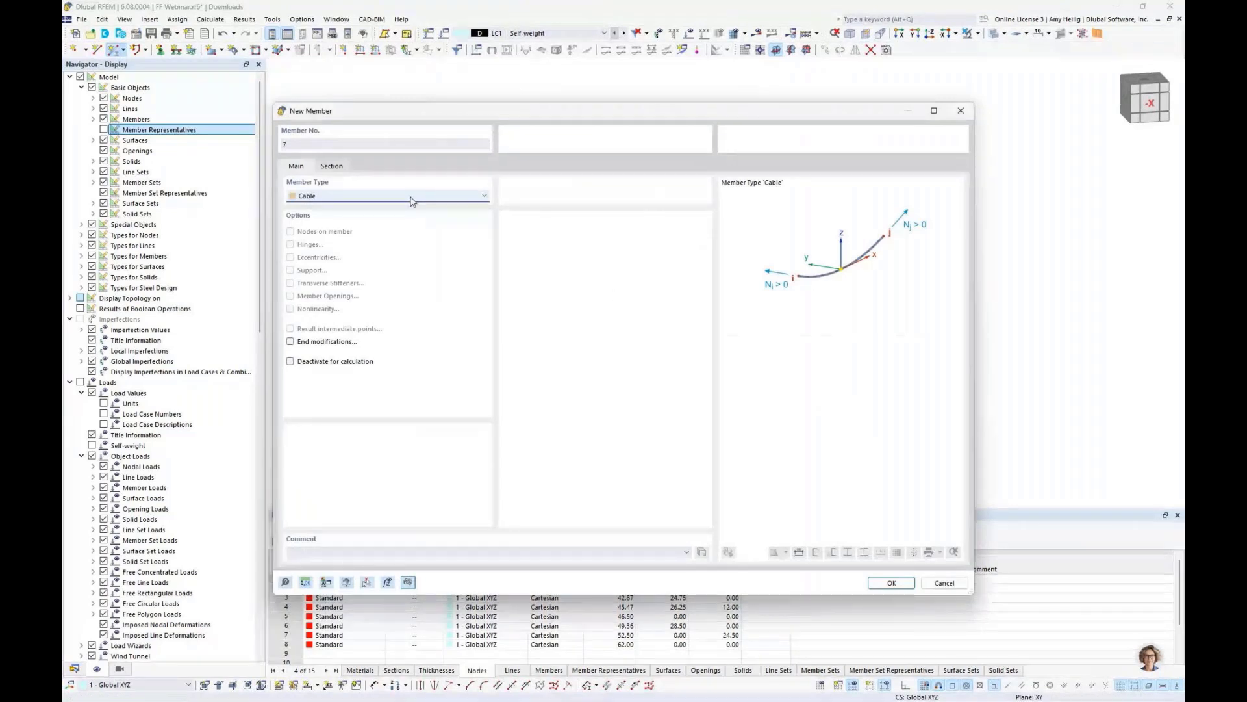
scroll(411, 202, "up", 7)
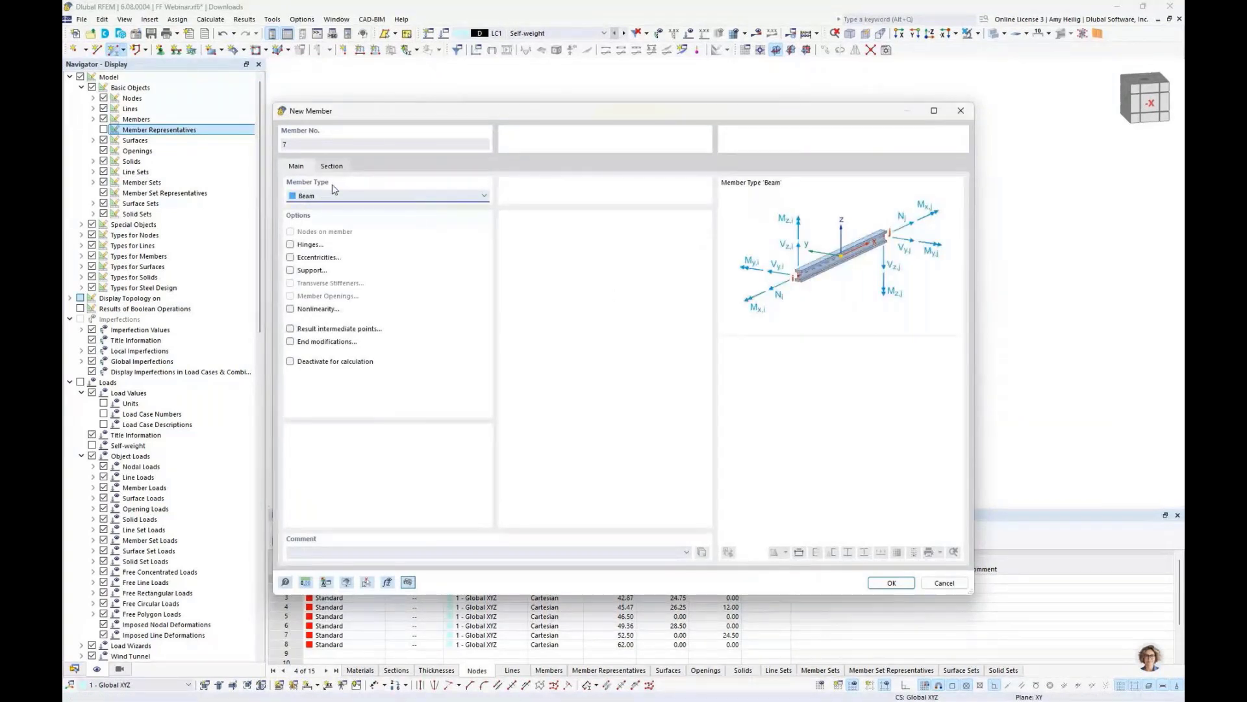
left_click(332, 166)
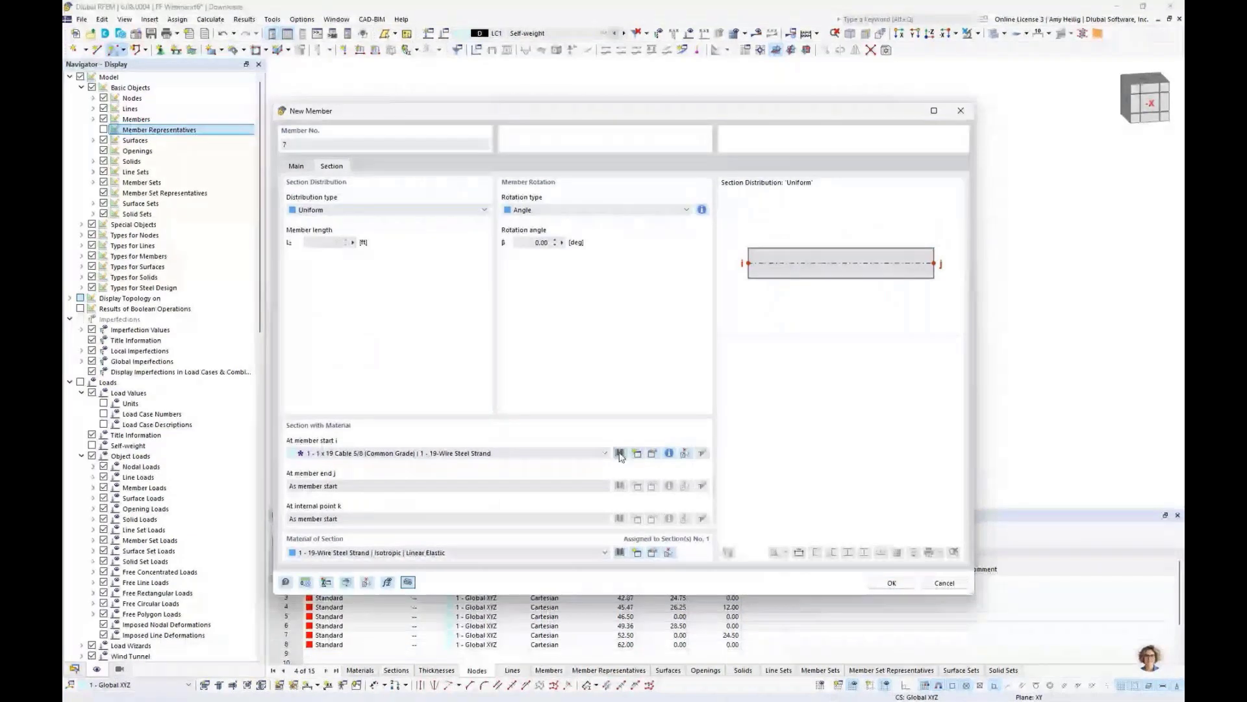
- Pick the Round HSS 7.5x0.188 section from the AISC 16 circular hollow section library
left_click(619, 453)
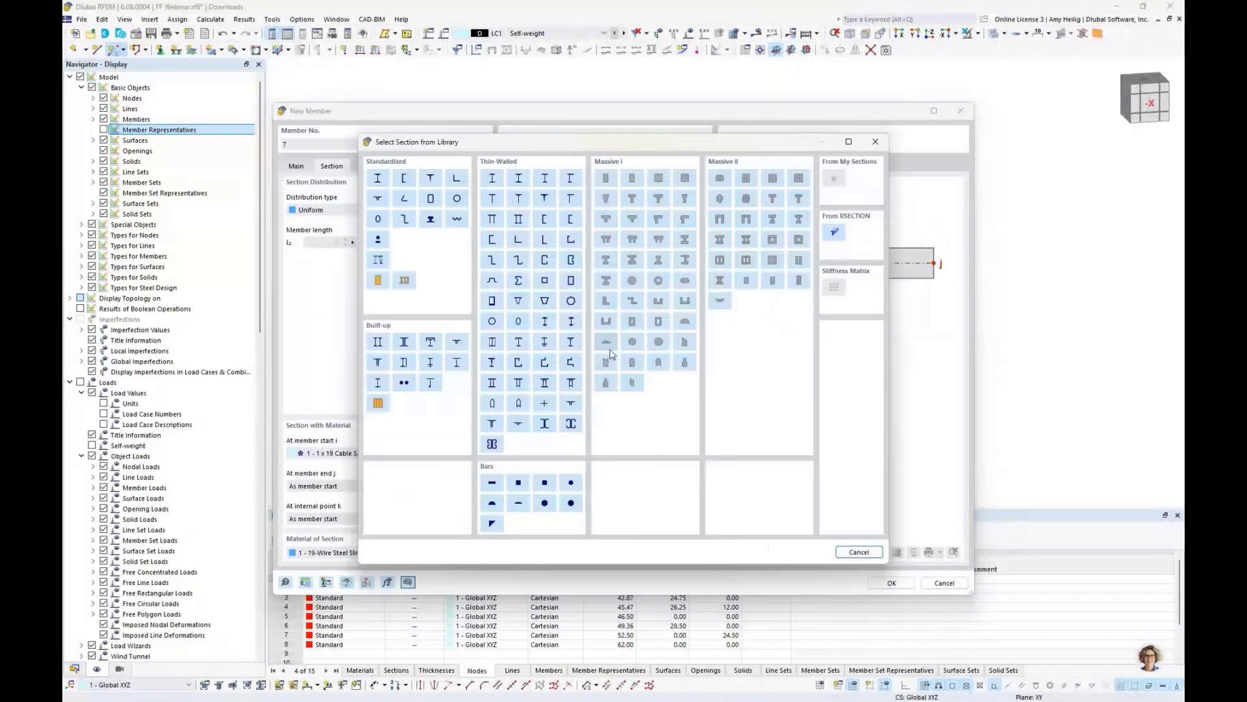
left_click(458, 199)
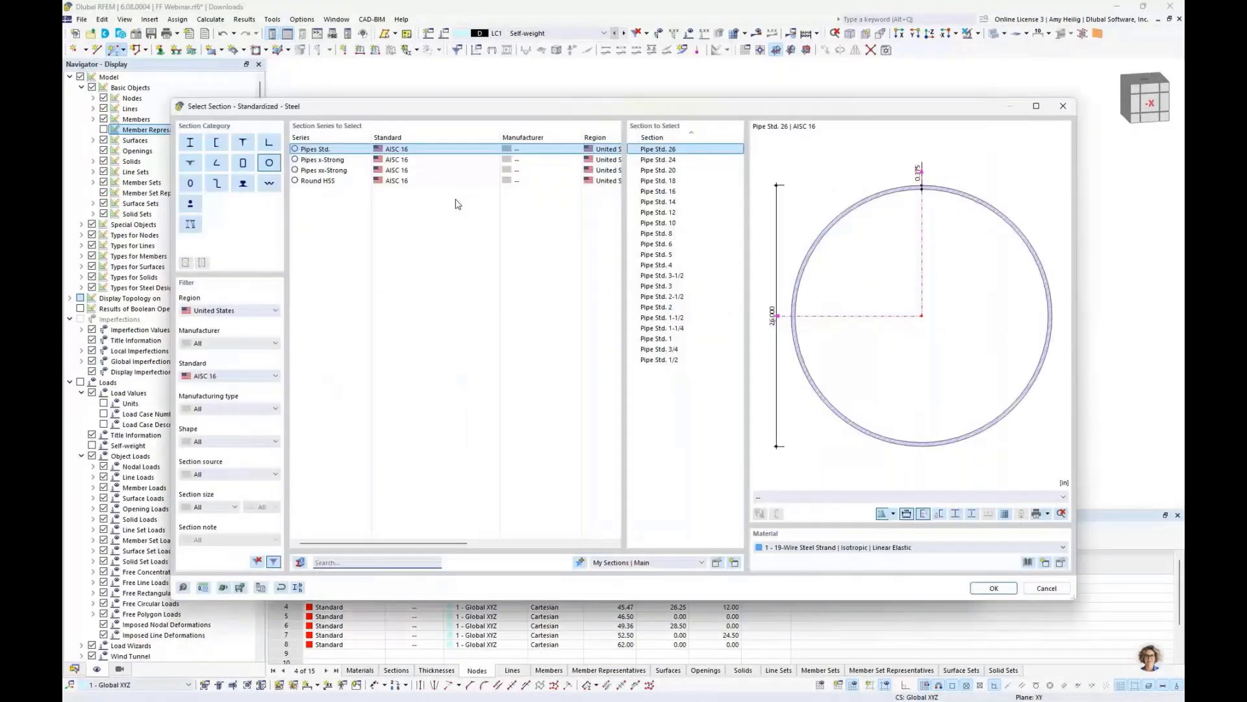
left_click(246, 311)
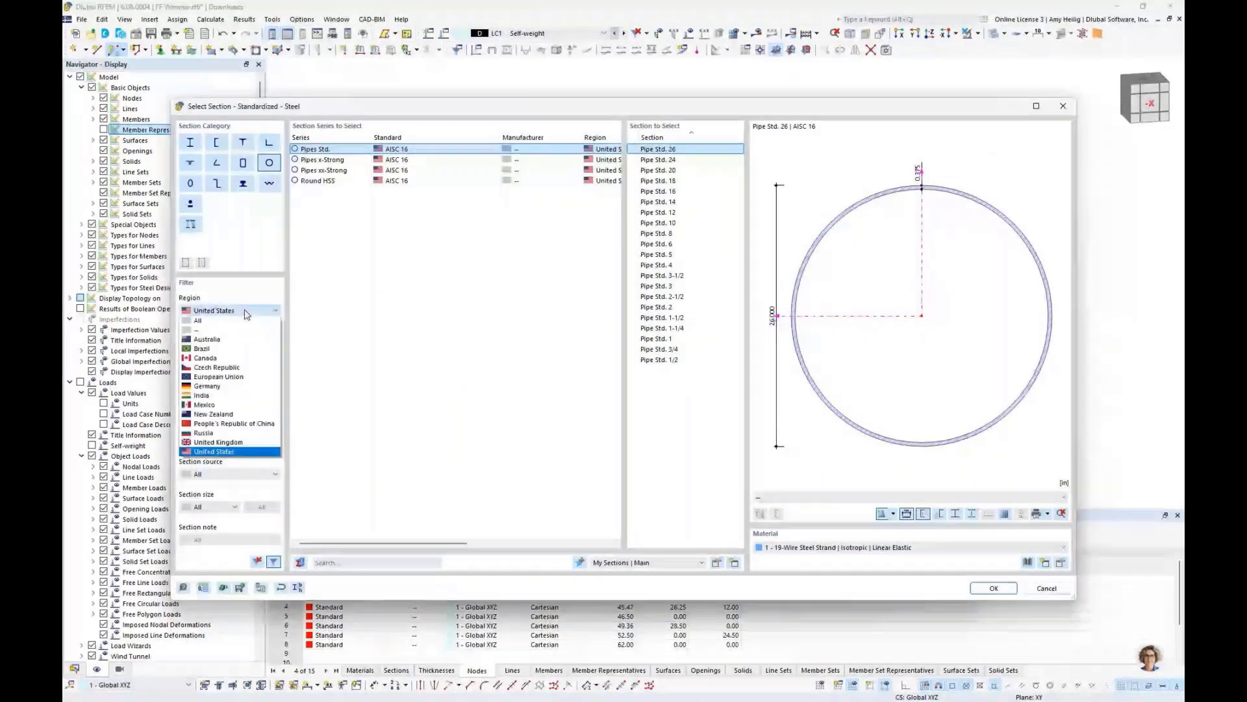
left_click(226, 453)
left_click(217, 376)
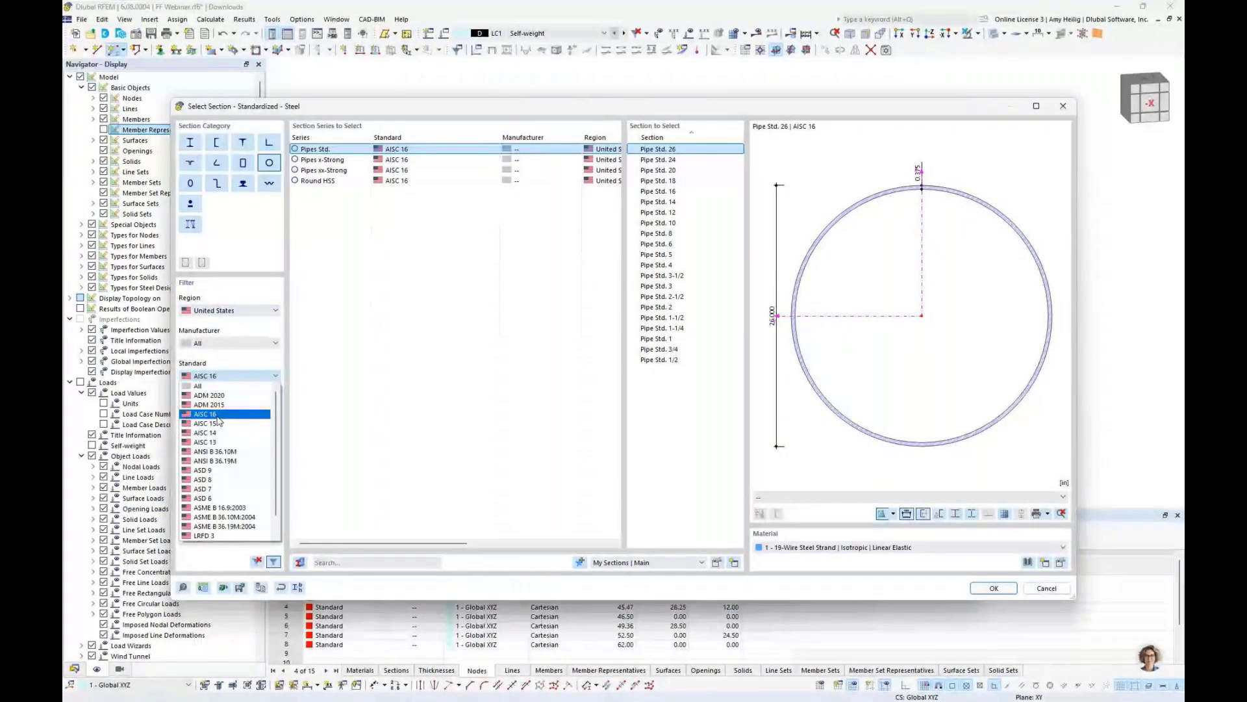
left_click(332, 181)
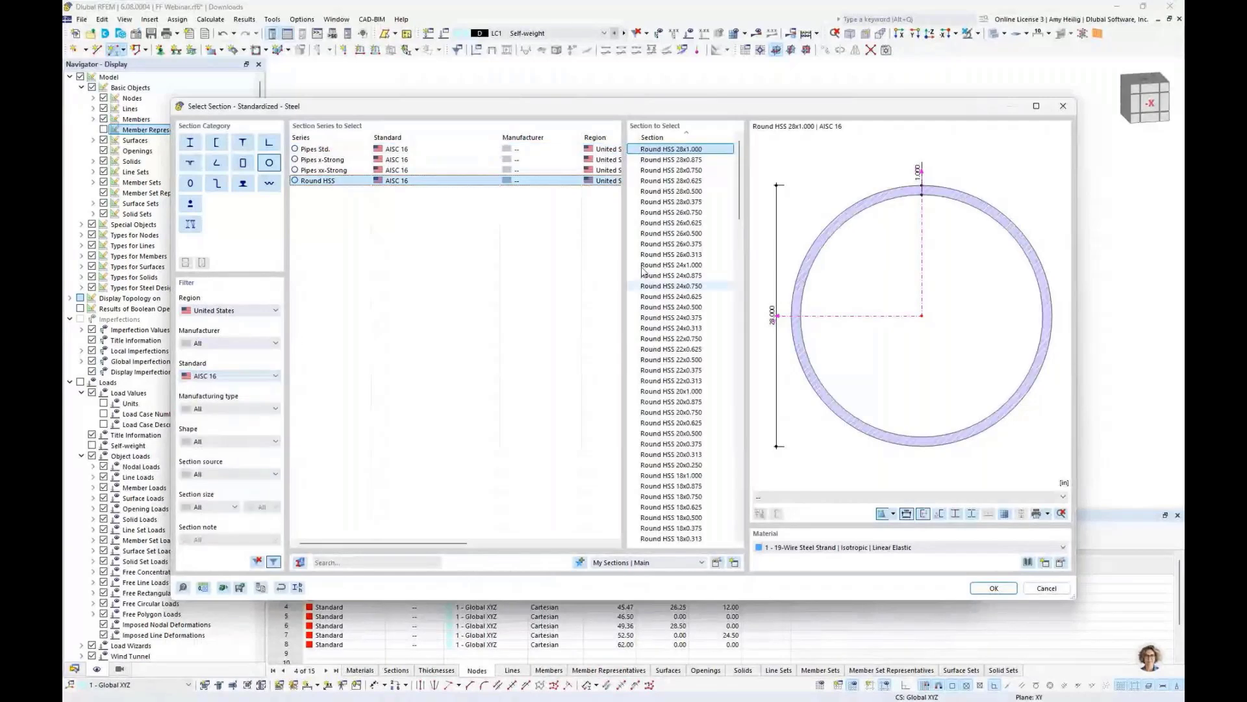
scroll(689, 375, "down", 20)
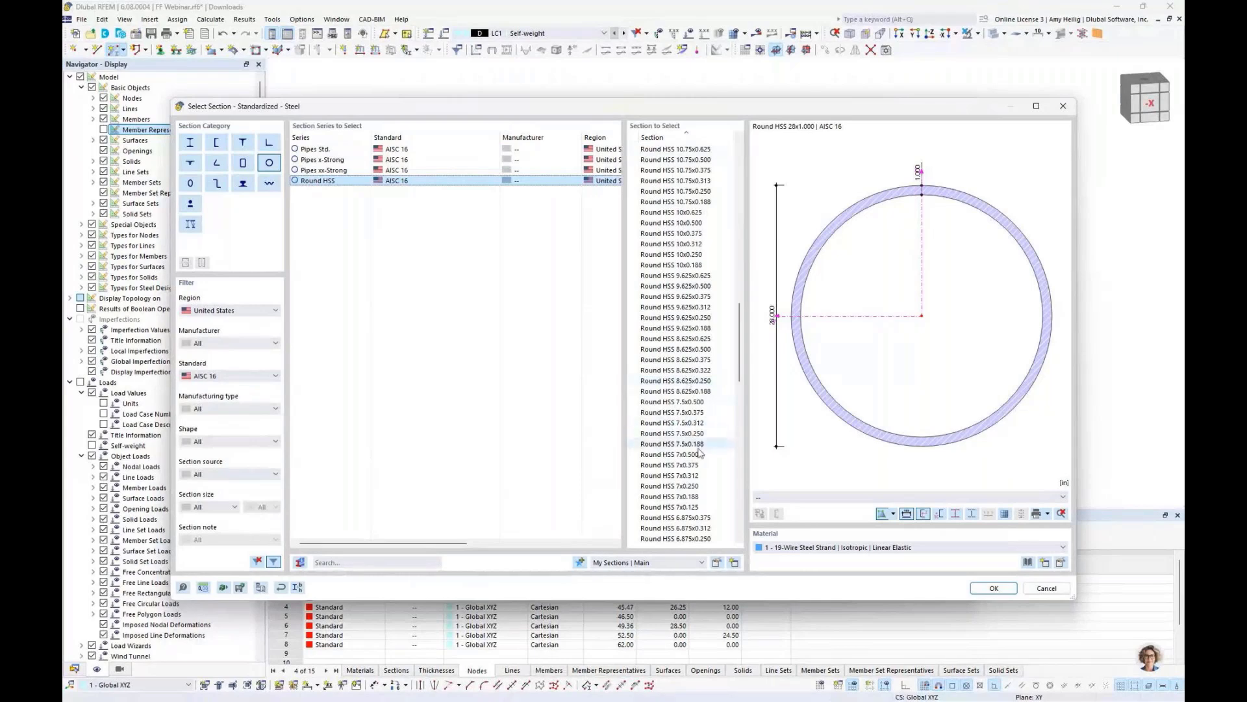
left_click(703, 447)
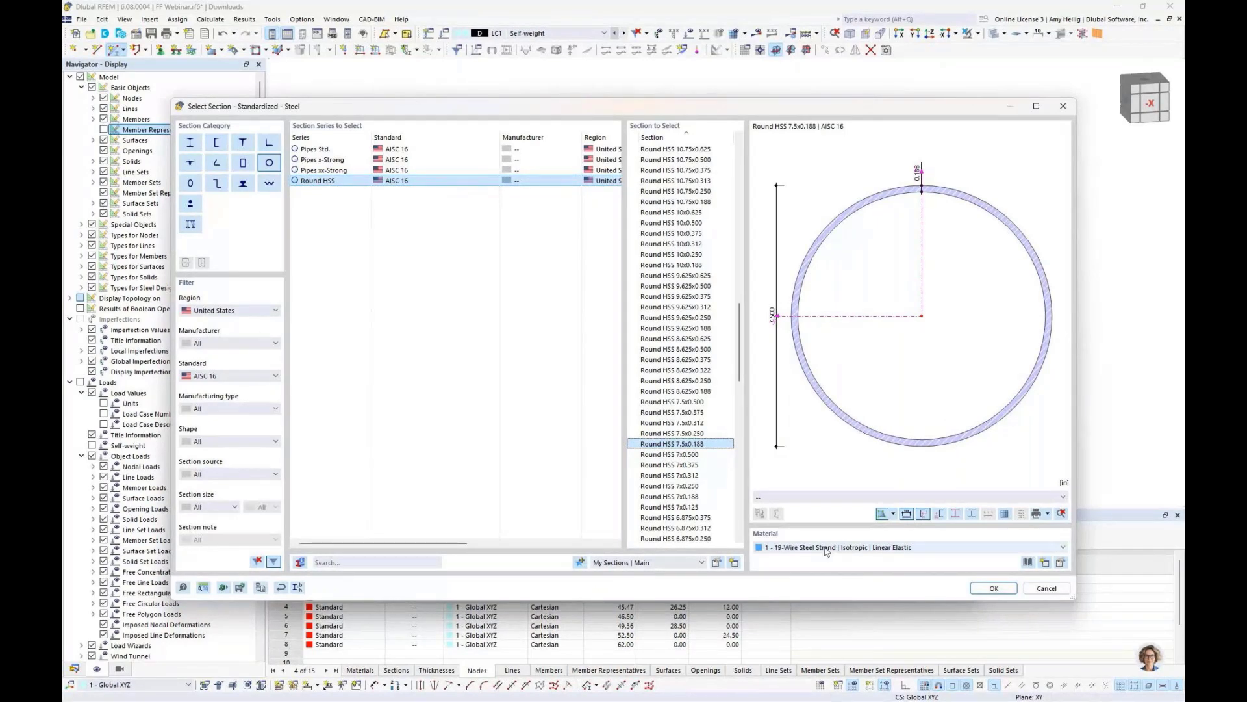
- Assign A500, Grade B steel from AISC 360-22 to the section and confirm the beam member settings
left_click(1028, 563)
left_click(276, 188)
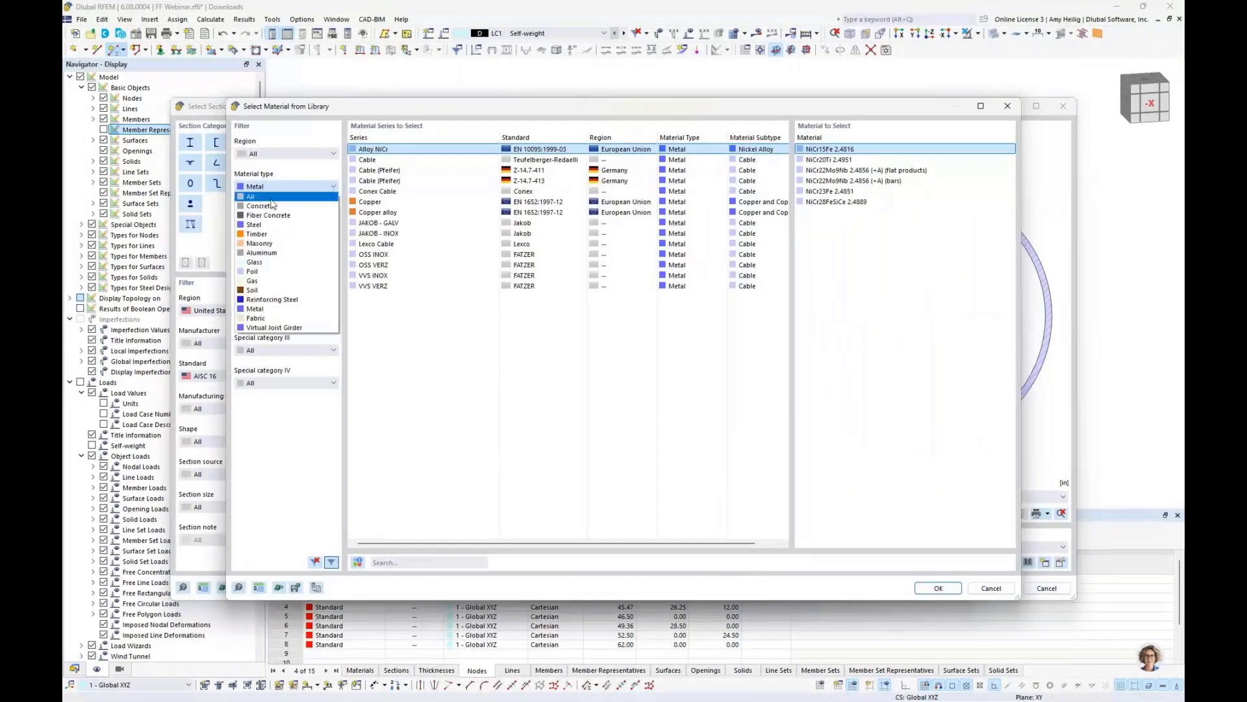
left_click(263, 225)
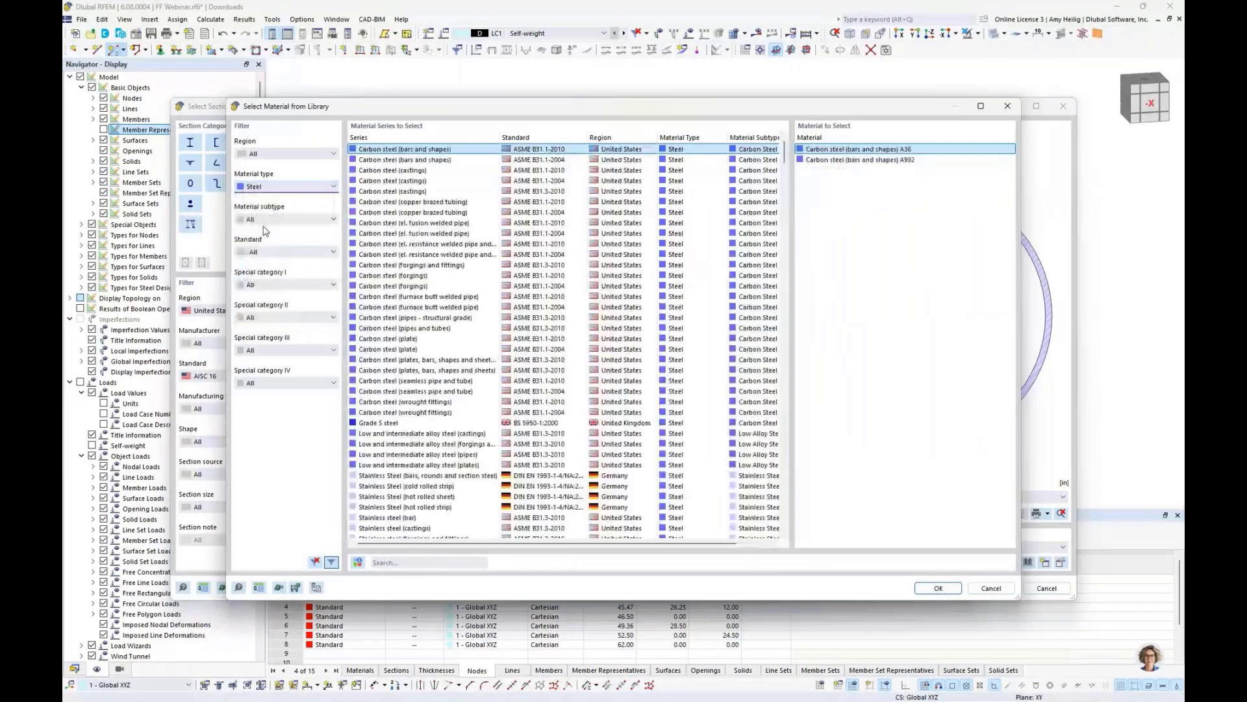
left_click(279, 252)
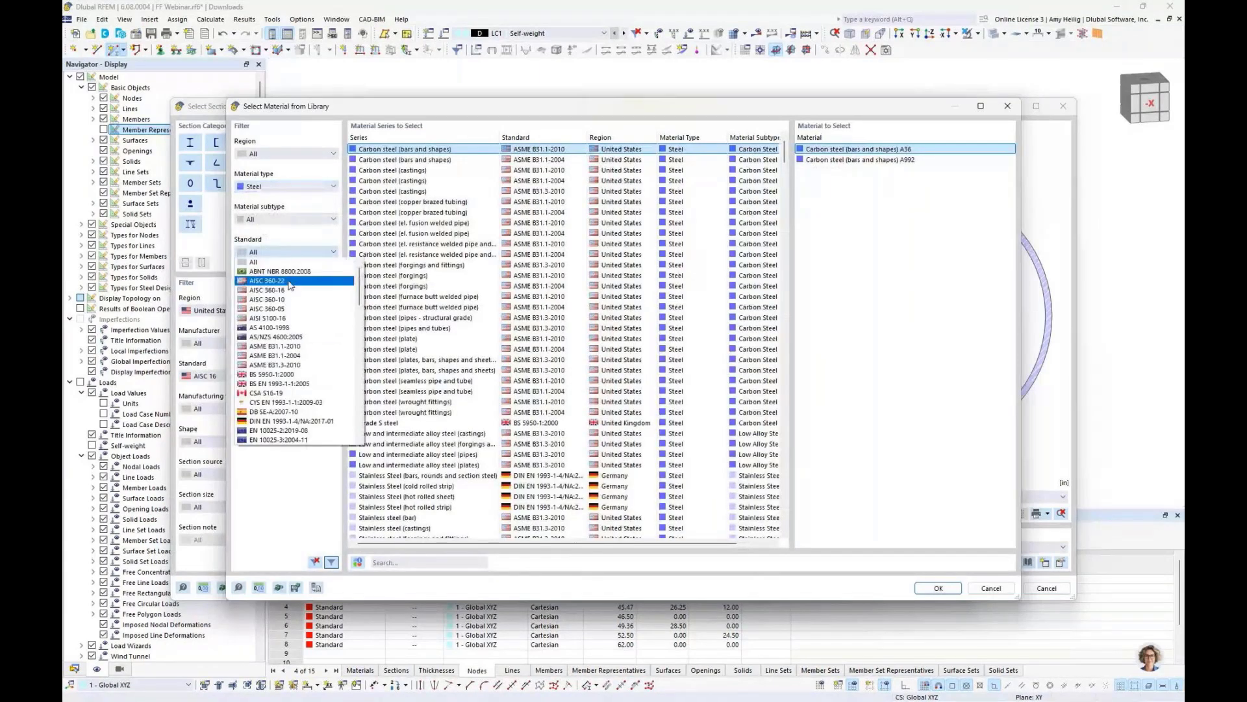
left_click(289, 282)
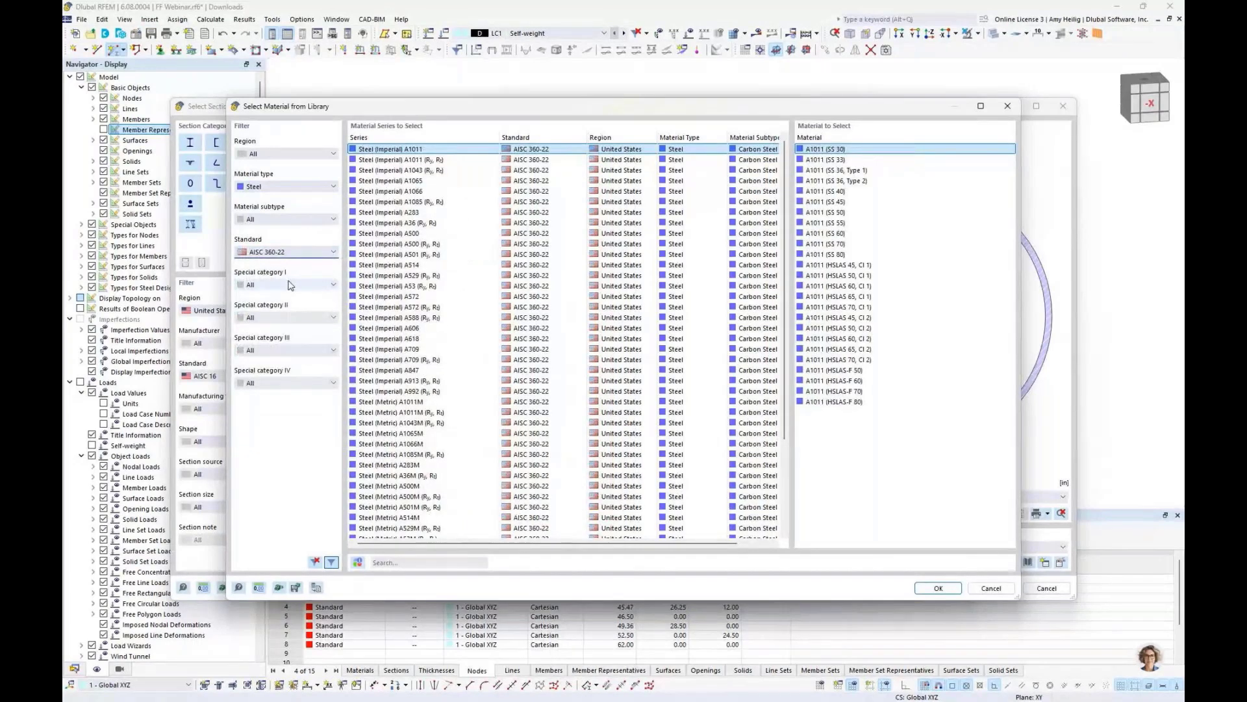
left_click(532, 243)
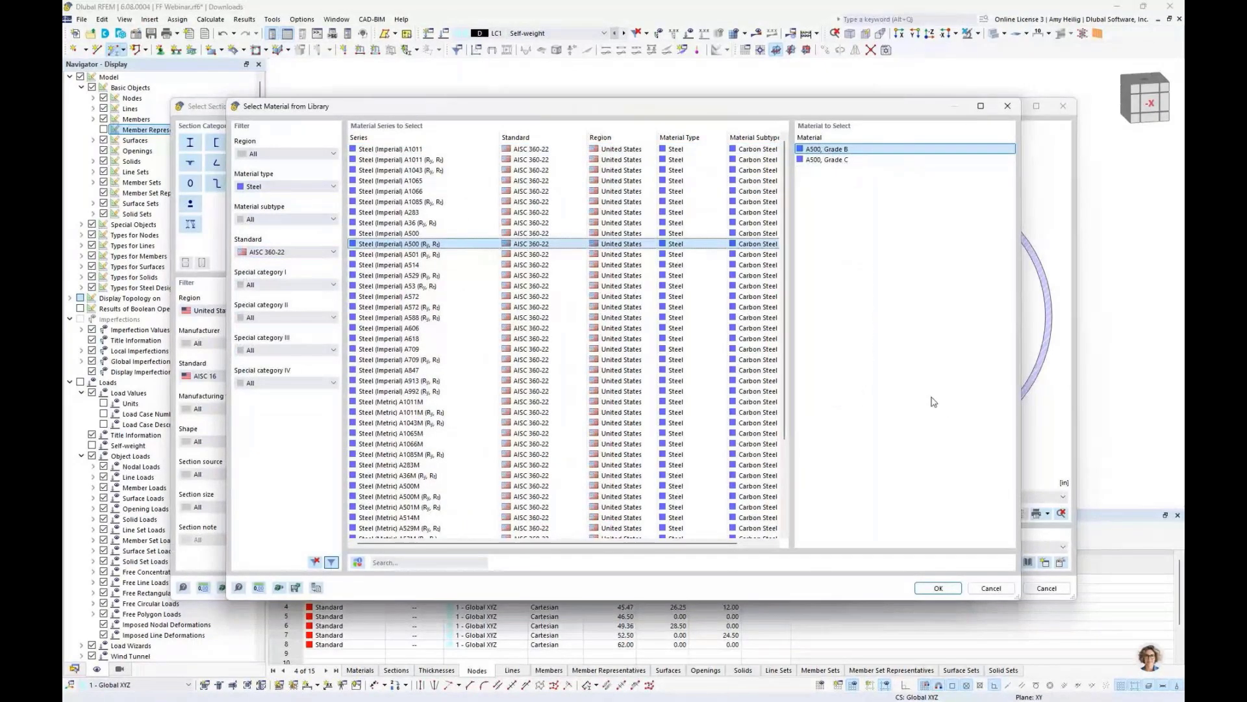
left_click(938, 588)
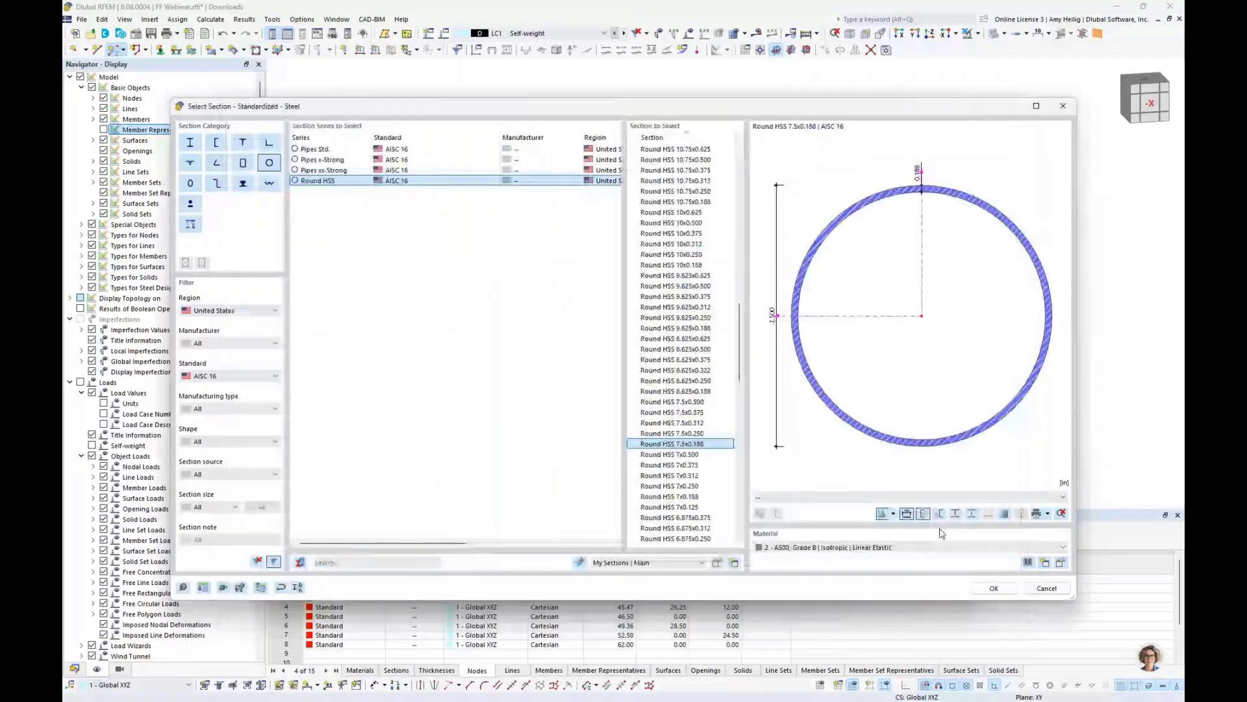
left_click(994, 588)
left_click(892, 583)
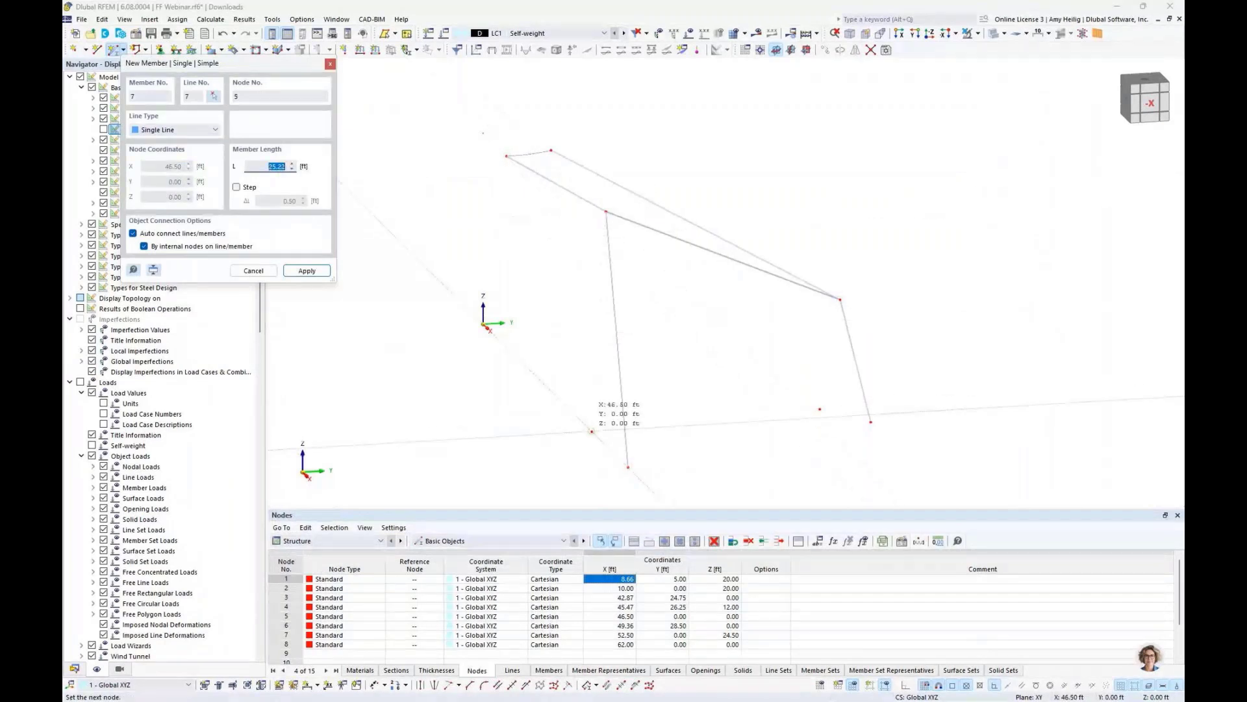
- Draw two beam members as posts supporting the lower cable corner nodes
left_click(592, 431)
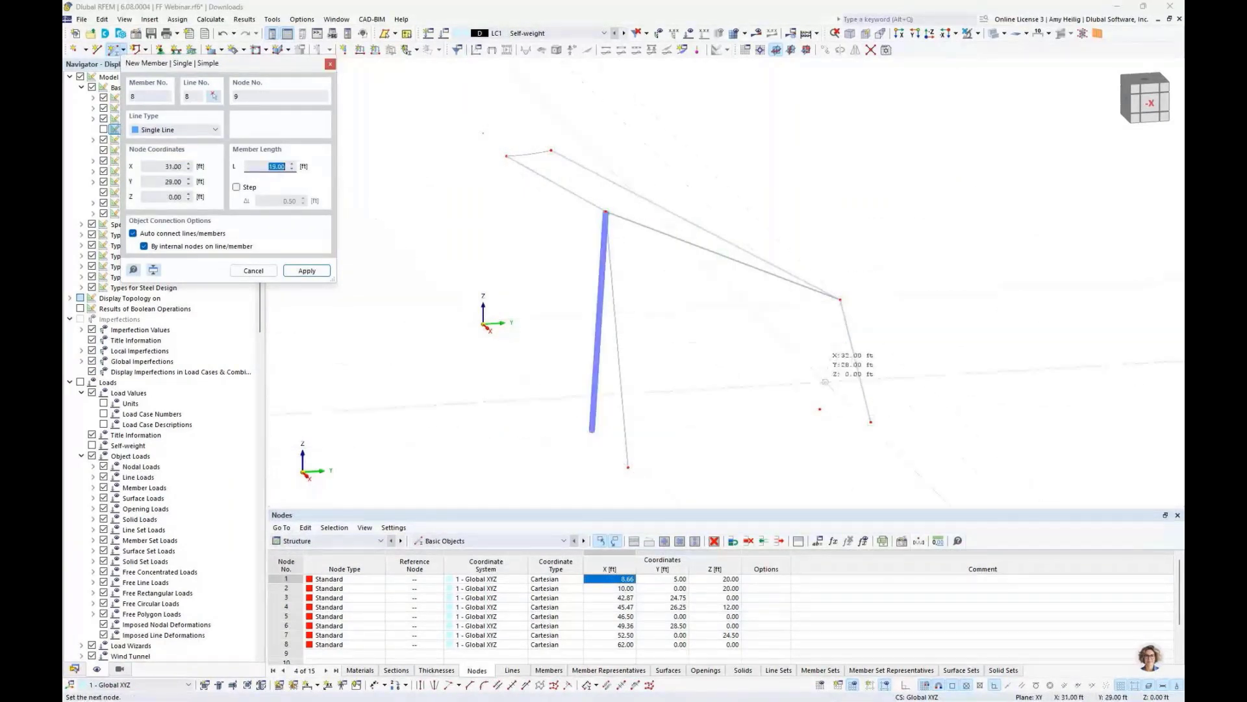
left_click(819, 409)
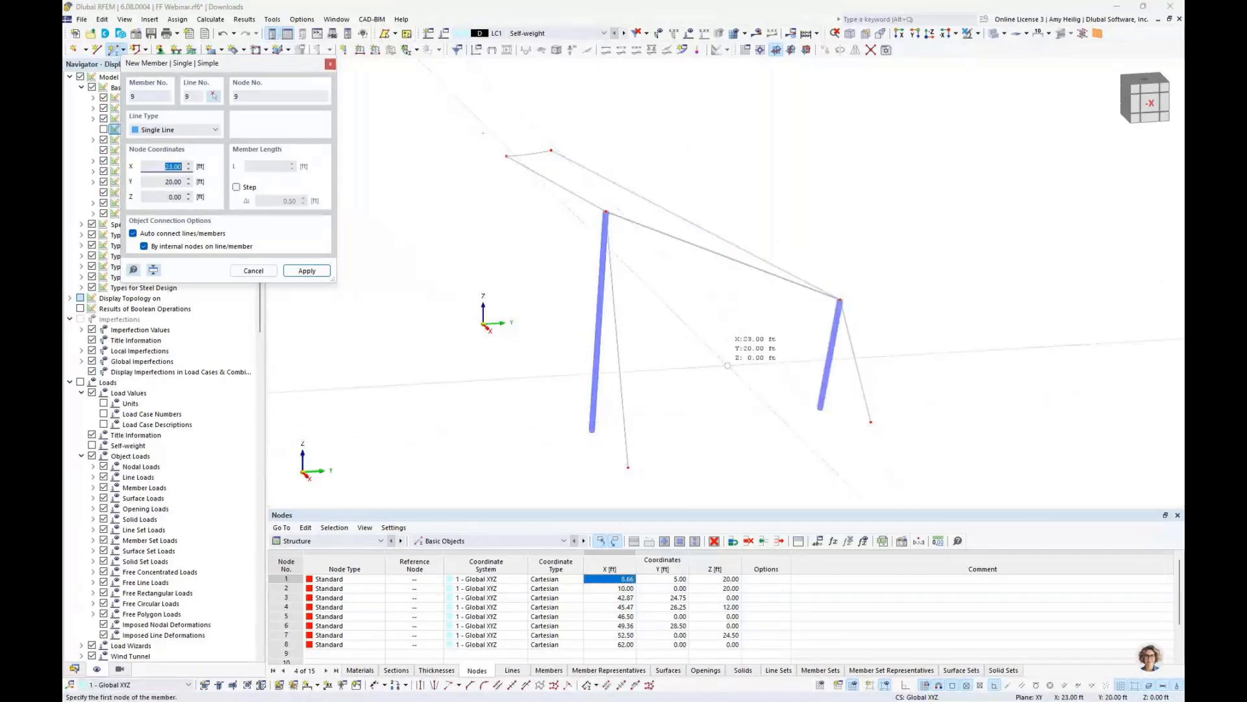
key("Escape")
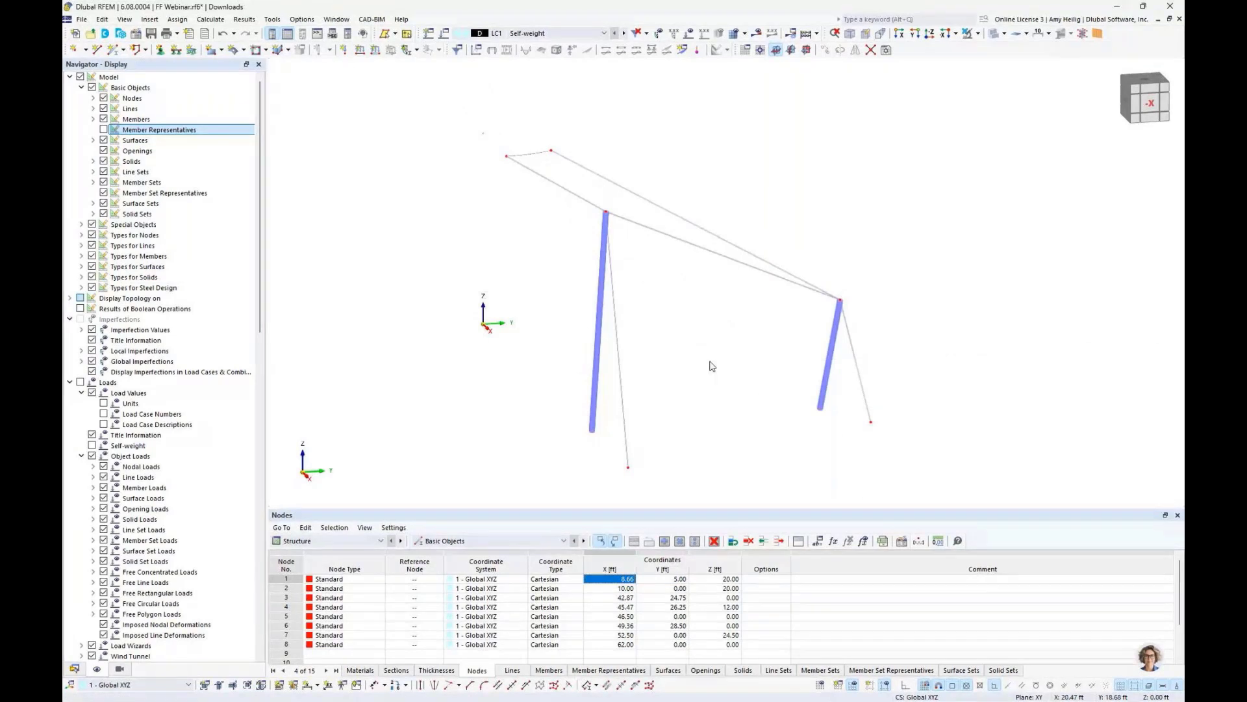
- Start a new quadrangle surface and set its stiffness type to Membrane
middle_click_drag(724, 377, 689, 364)
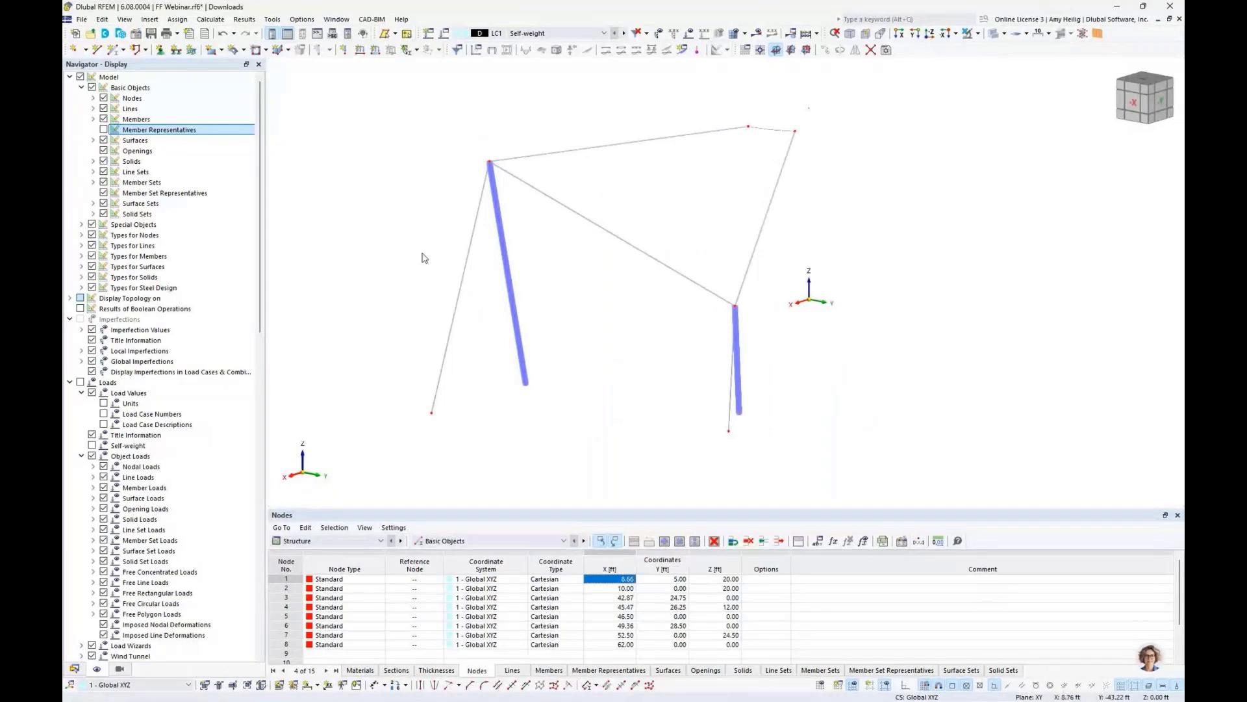
left_click(222, 51)
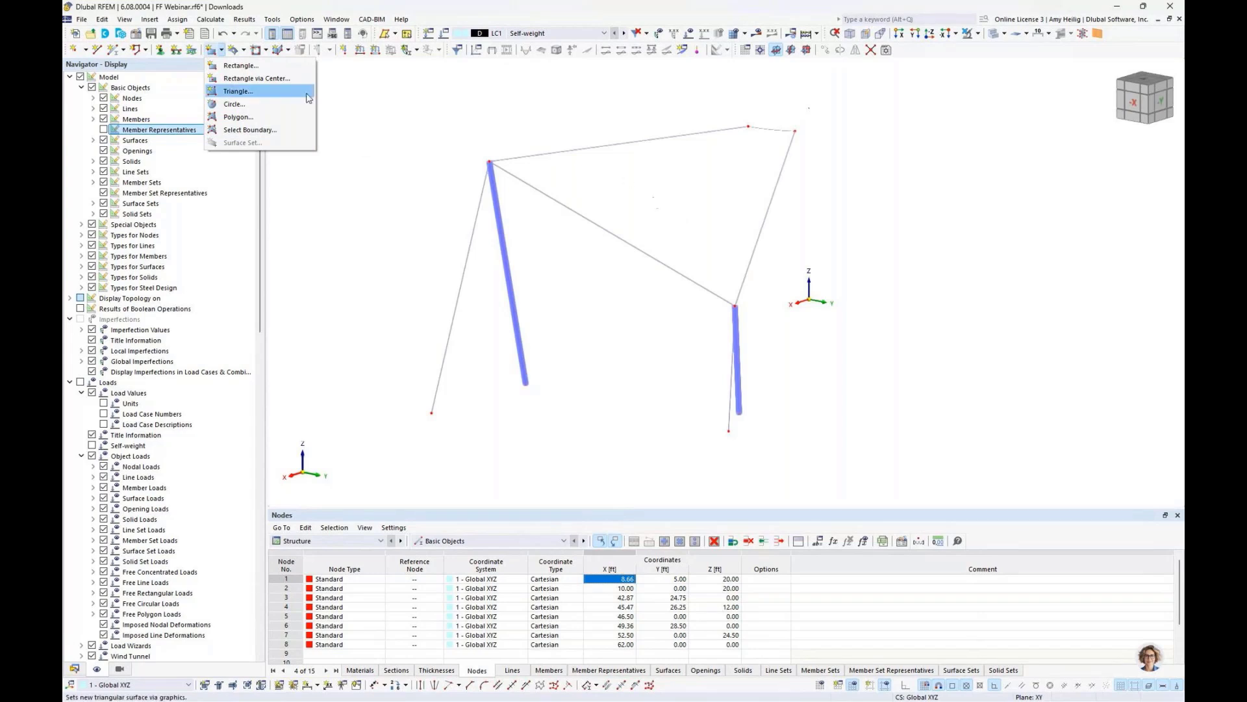
left_click(244, 52)
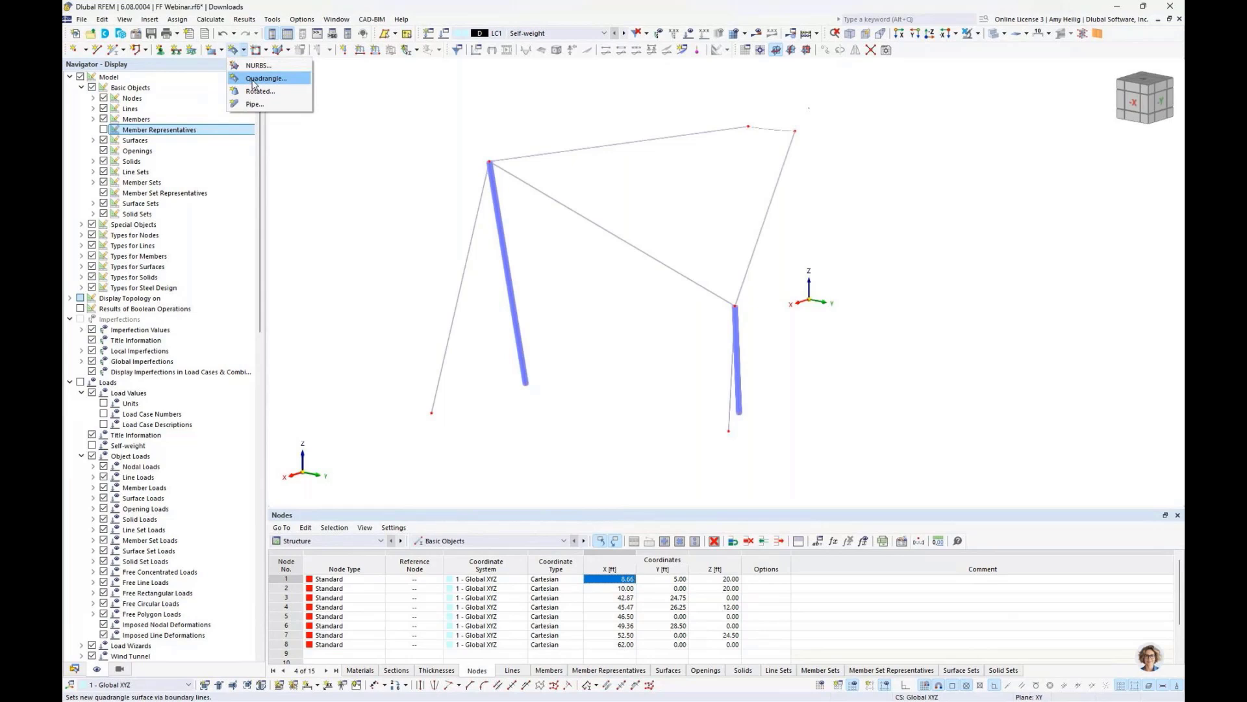
left_click(260, 79)
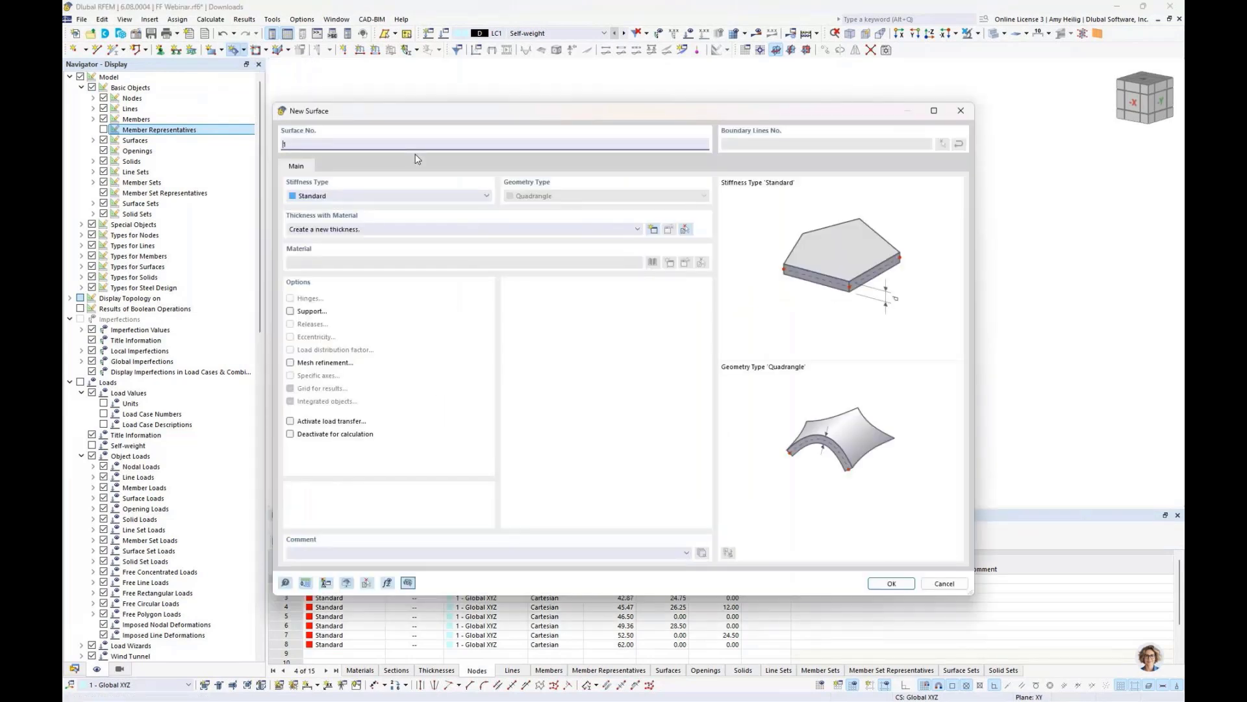
left_click(373, 197)
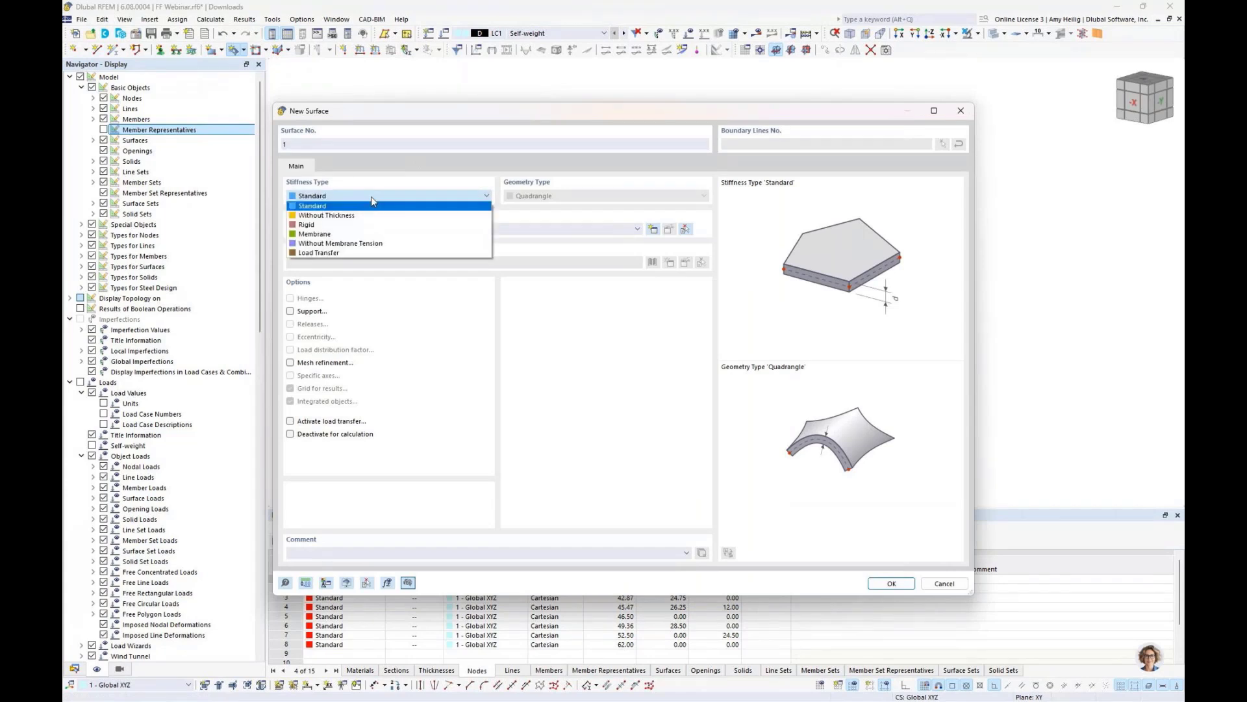
left_click(343, 235)
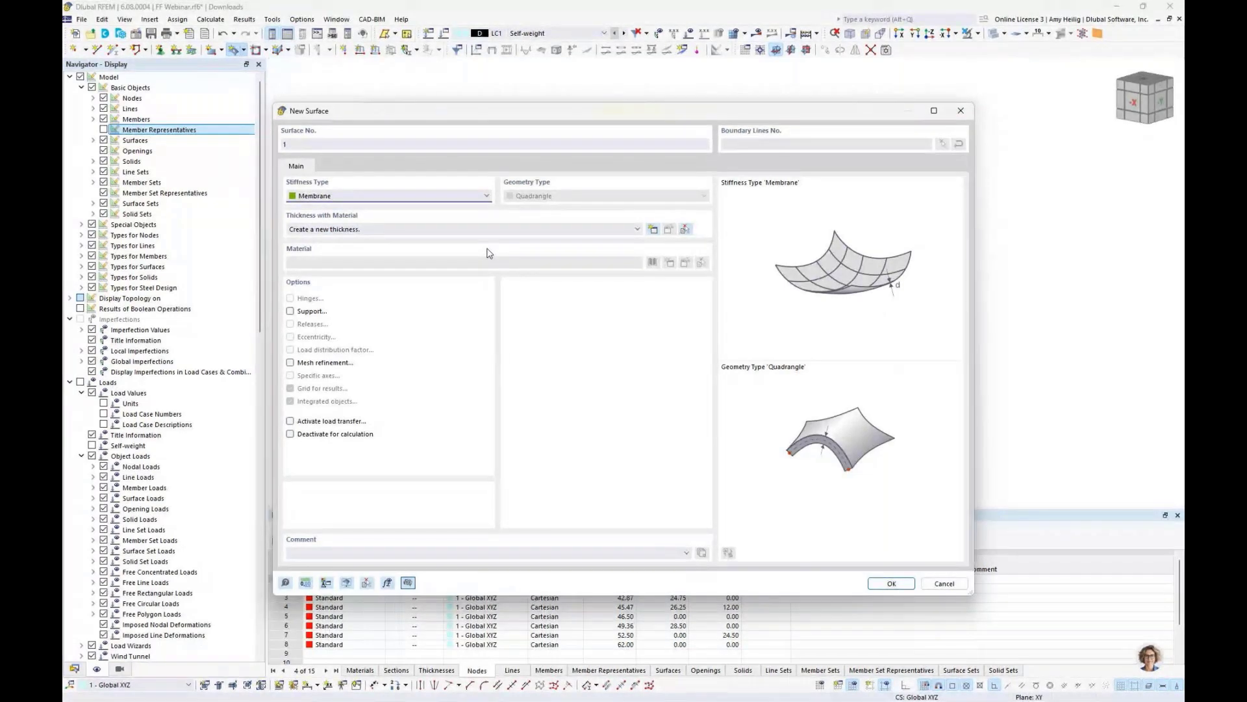
- Create a new surface thickness using the PES-PVC Typ I fabric material picked from the material library
left_click(653, 231)
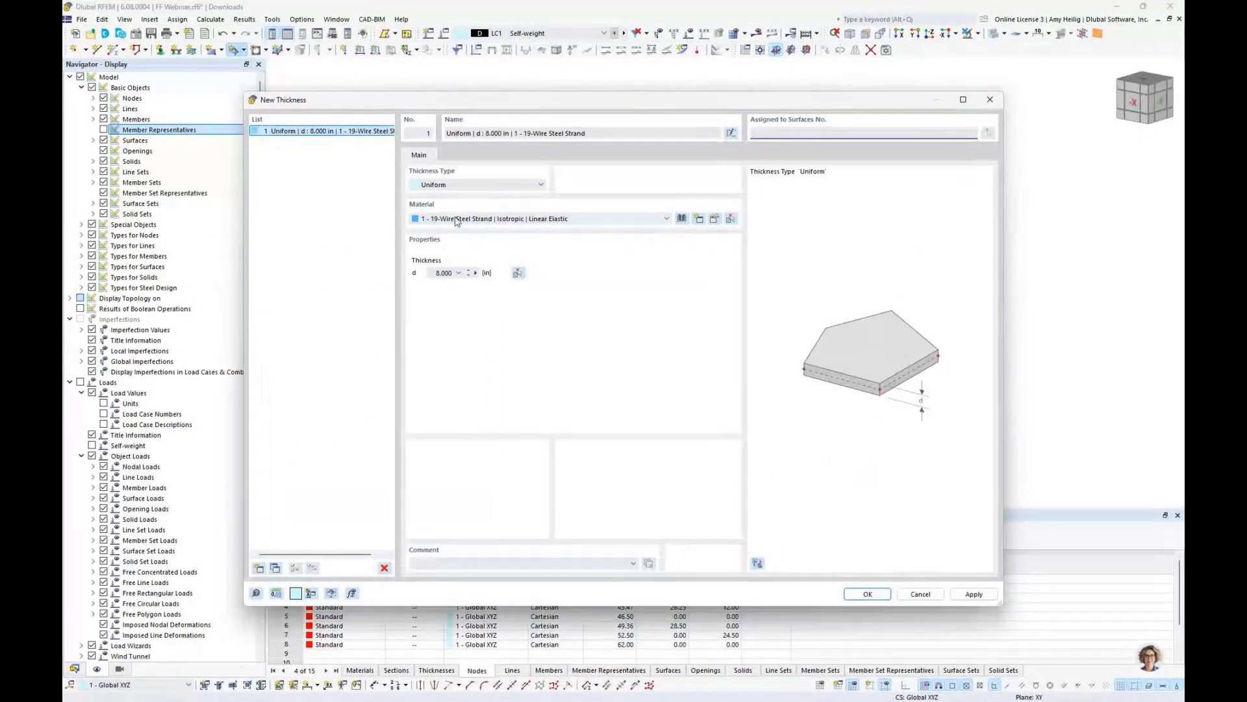
left_click(681, 219)
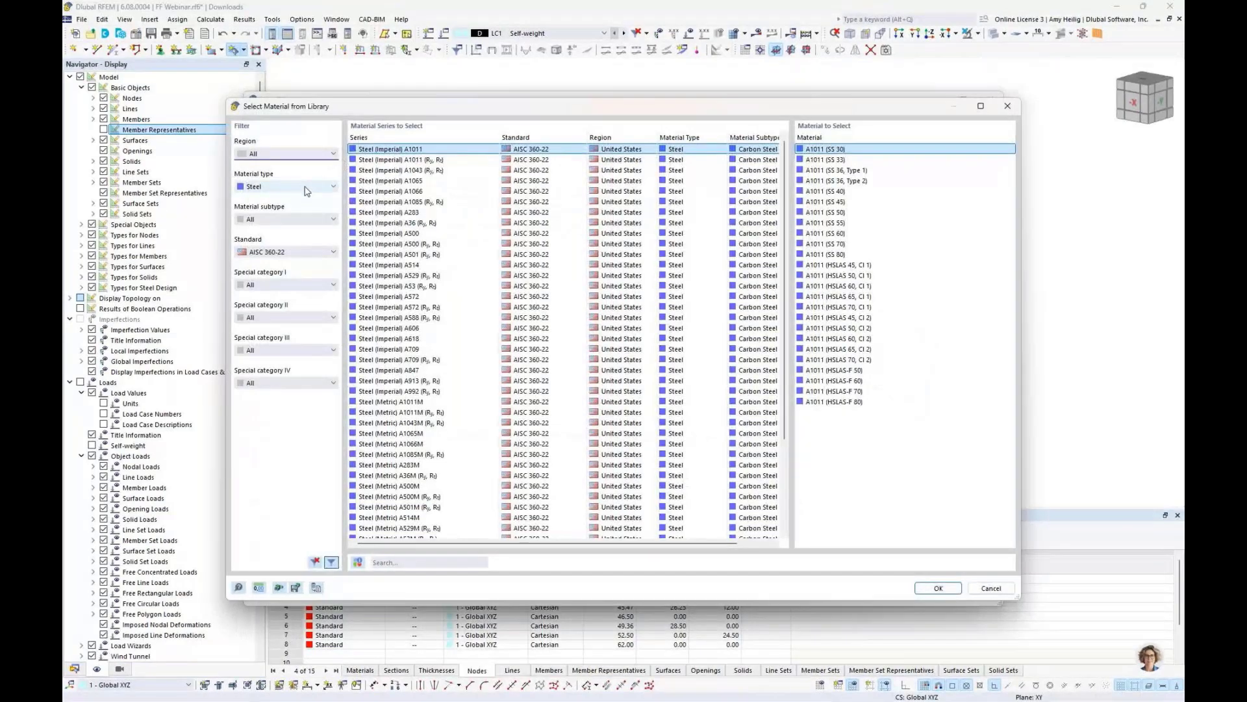
left_click(312, 187)
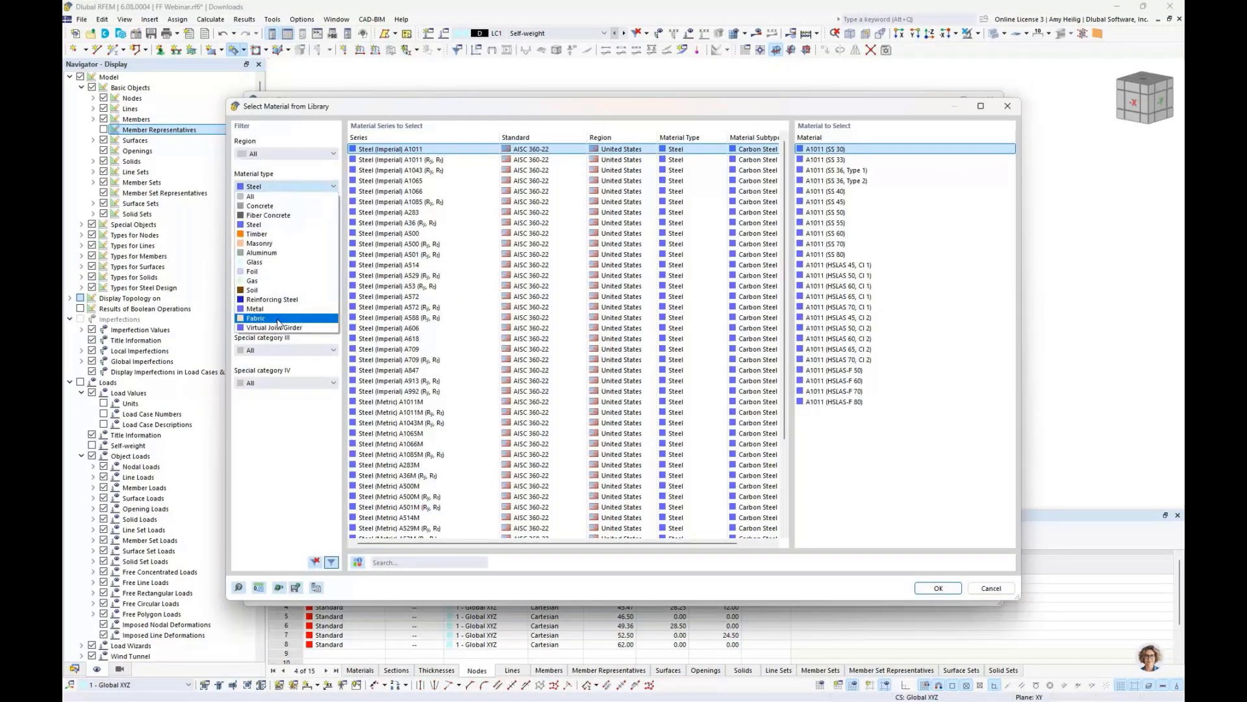
left_click(277, 318)
left_click(383, 161)
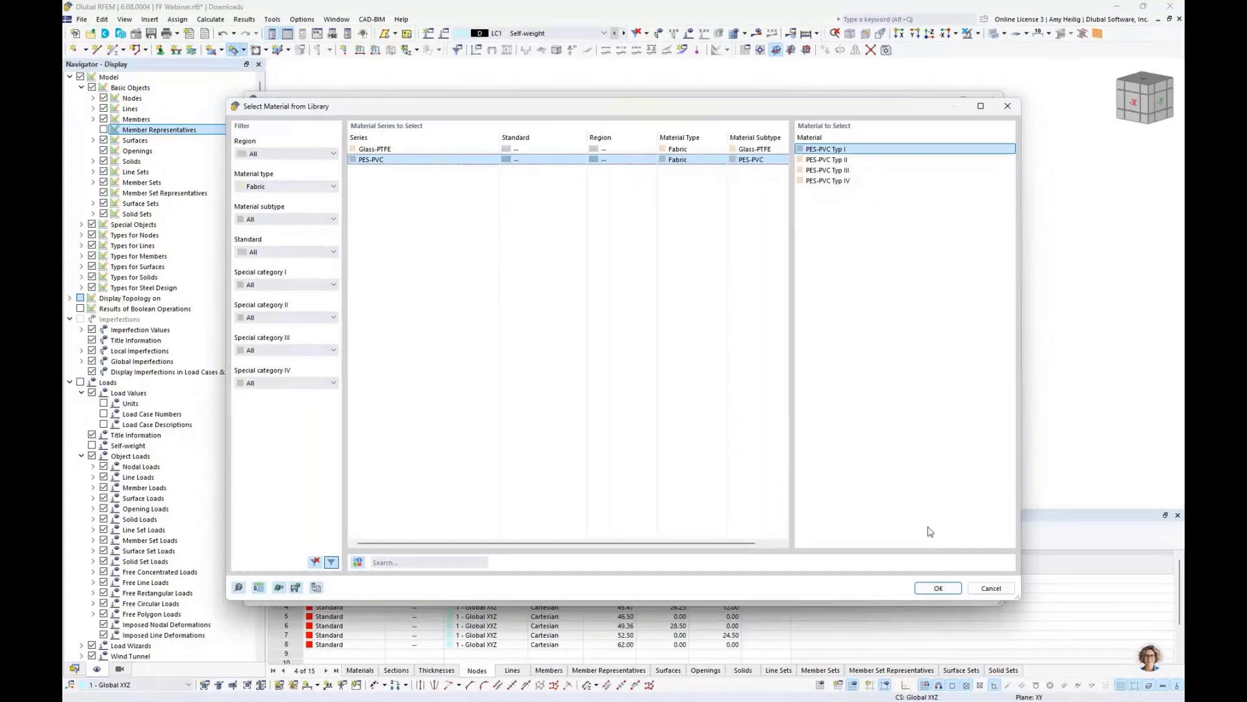
left_click(935, 588)
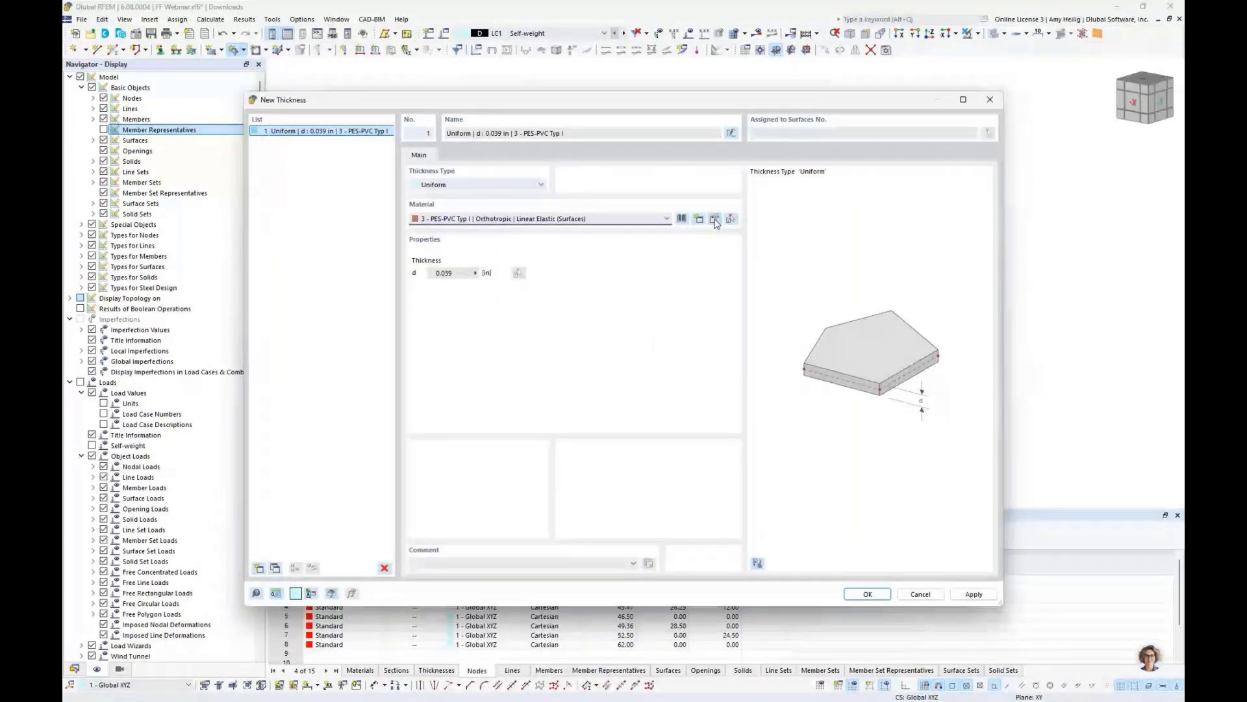
- Open the PES-PVC Typ I material editor to review its material values, then cancel it
left_click(714, 219)
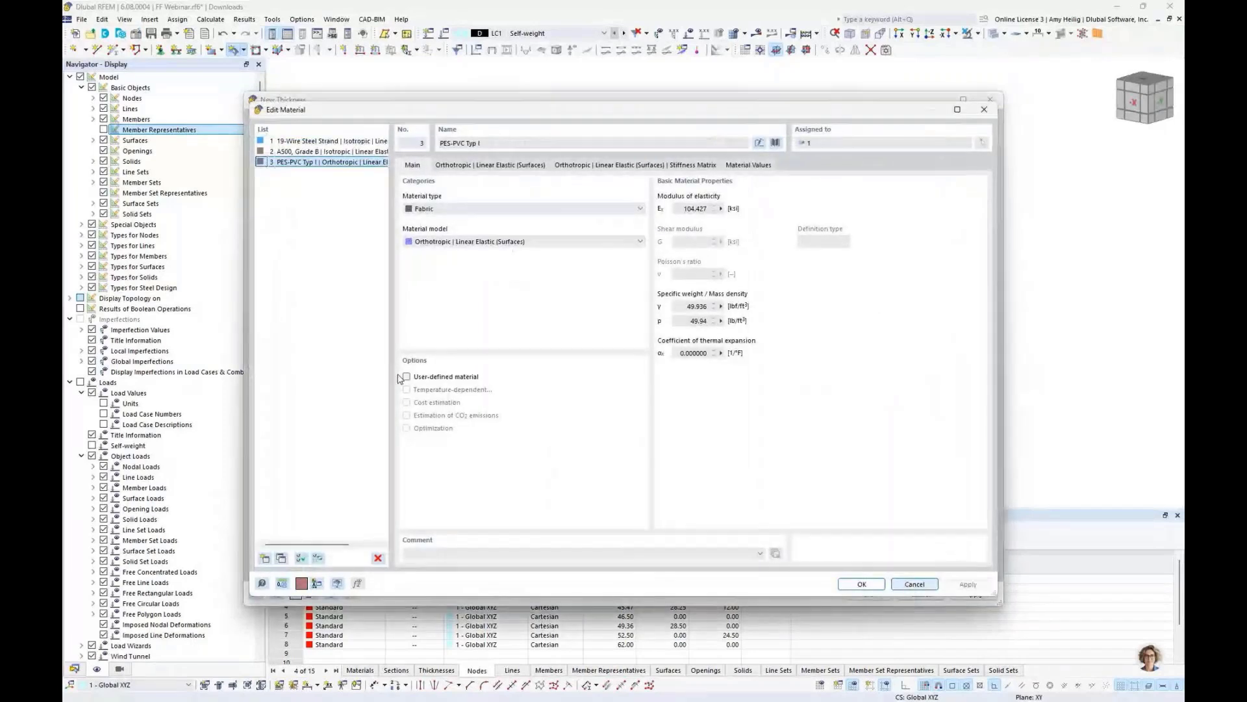
left_click(406, 377)
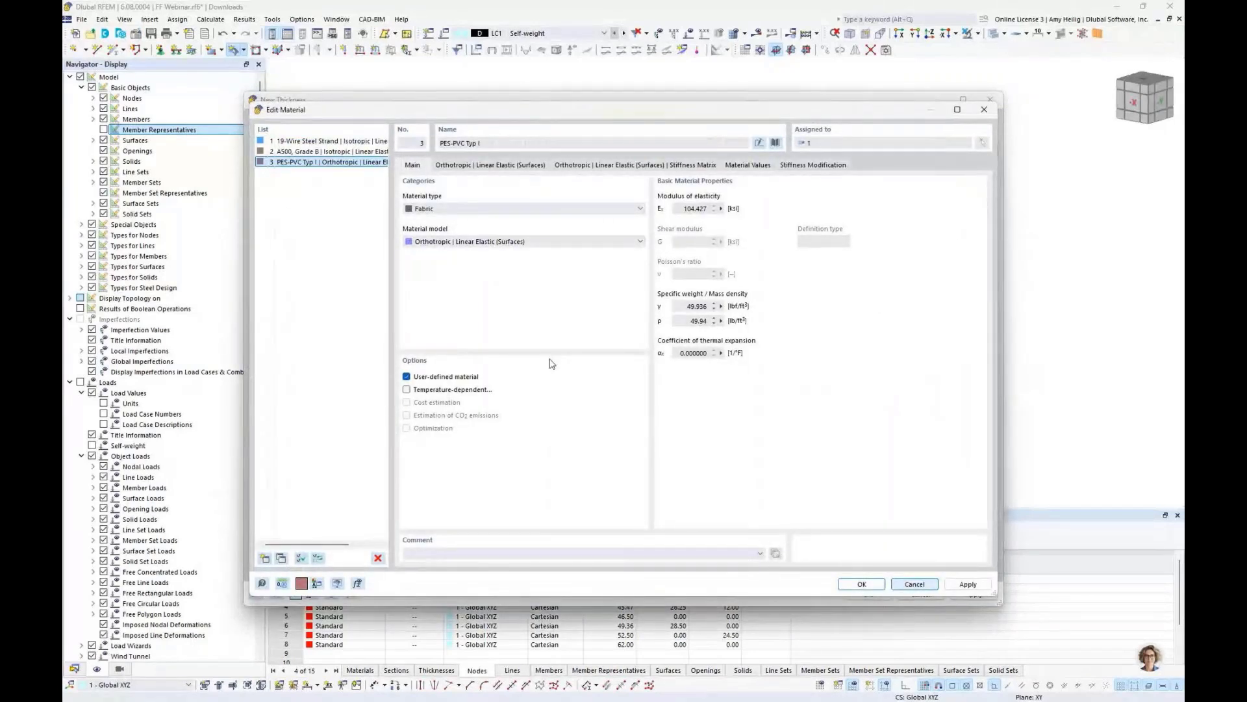
left_click(732, 166)
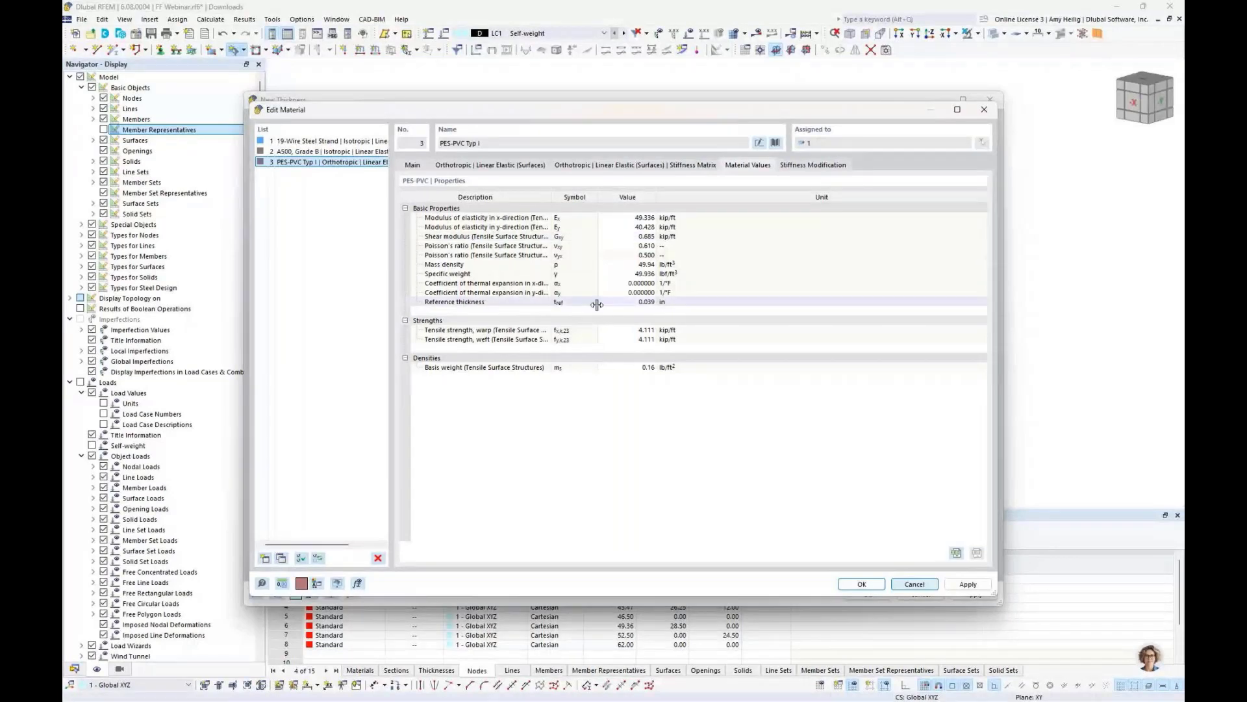
left_click(913, 584)
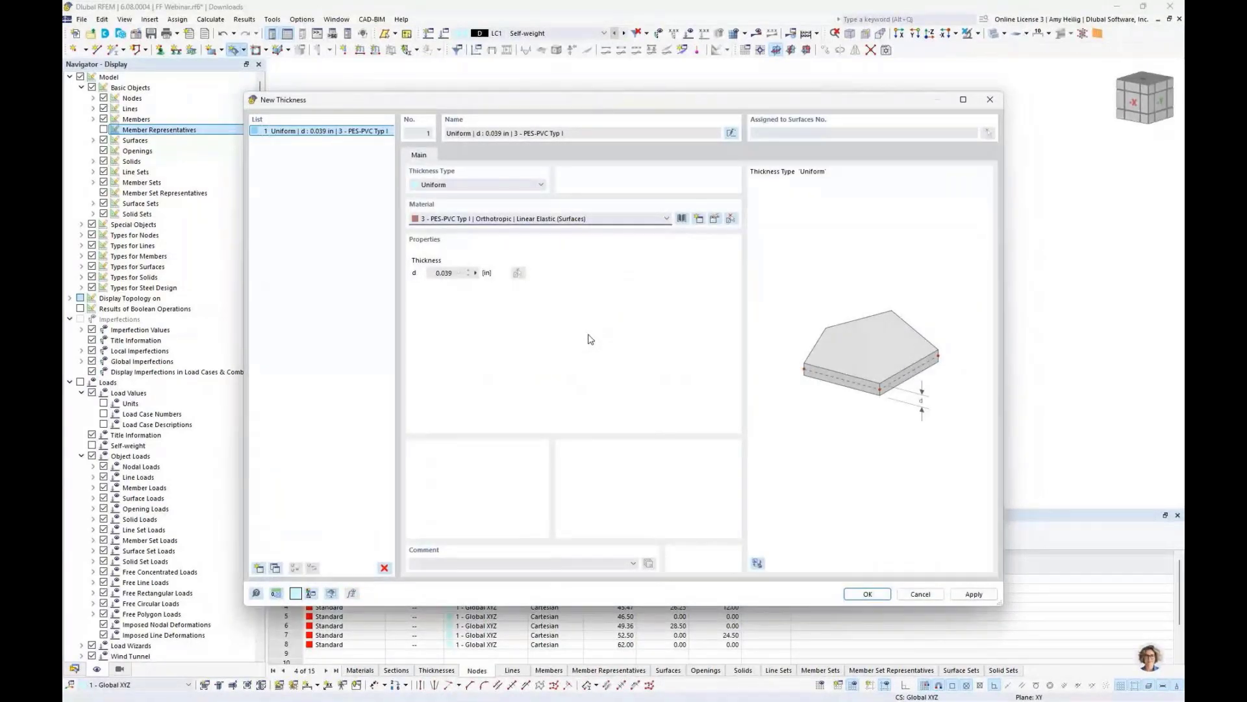
- Change the PES-PVC Typ I material model to Orthotropic | Fabric | Nonlinear Elastic (Surfaces) and open its parameters
left_click(713, 219)
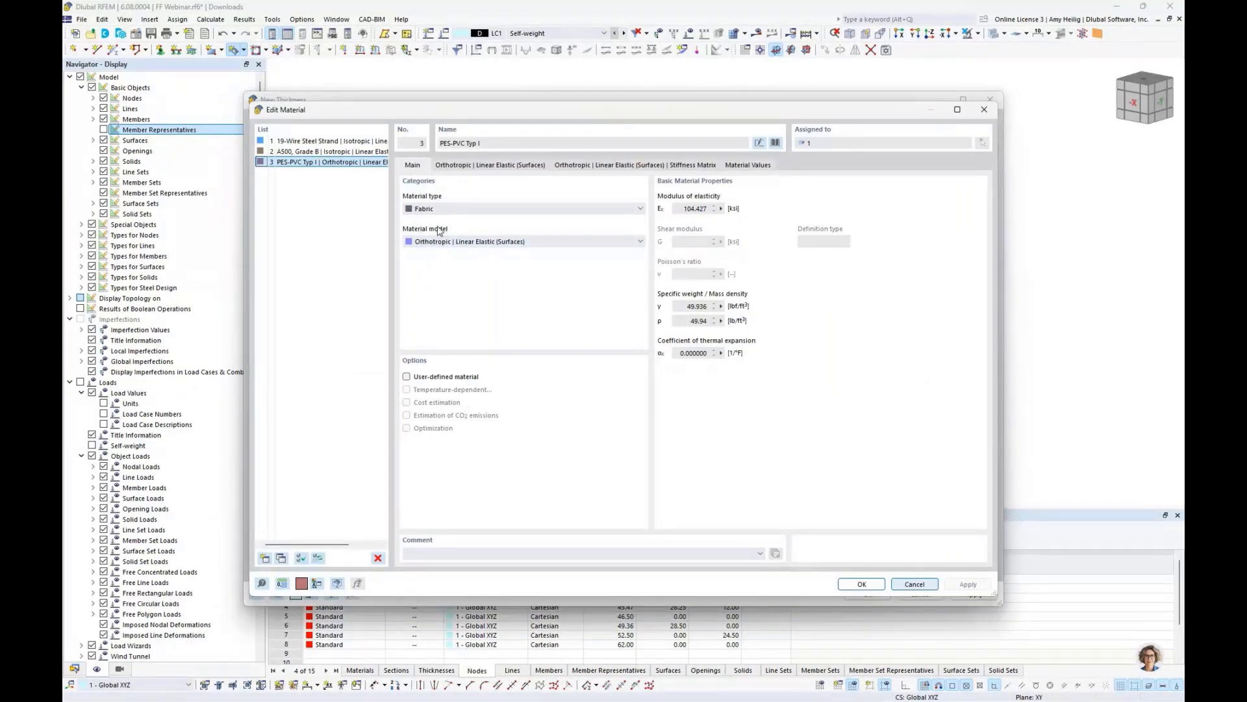
left_click(453, 242)
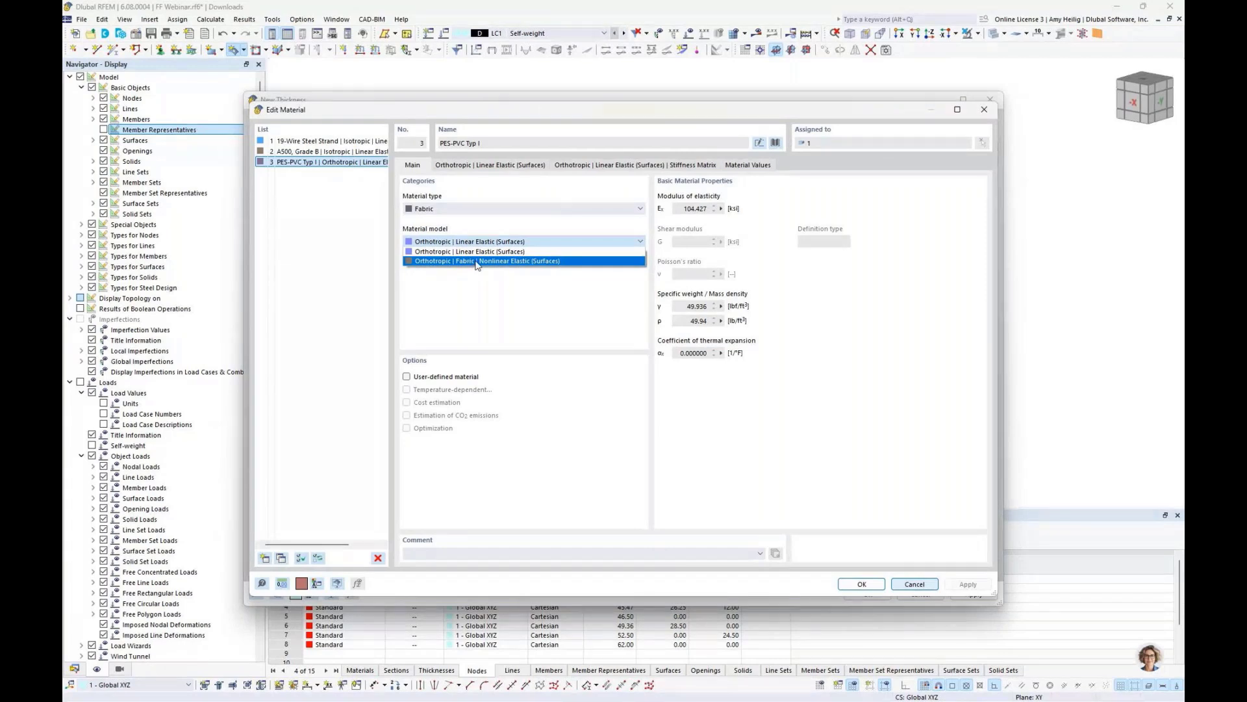
left_click(486, 261)
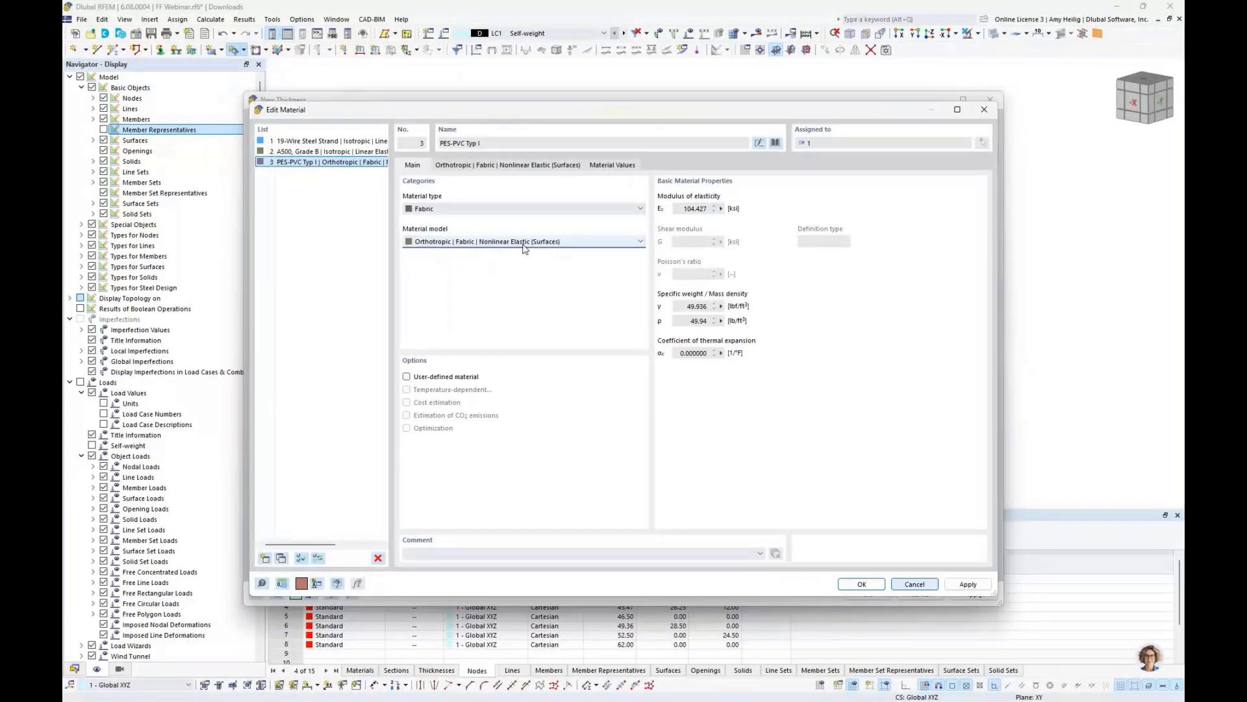
left_click(529, 167)
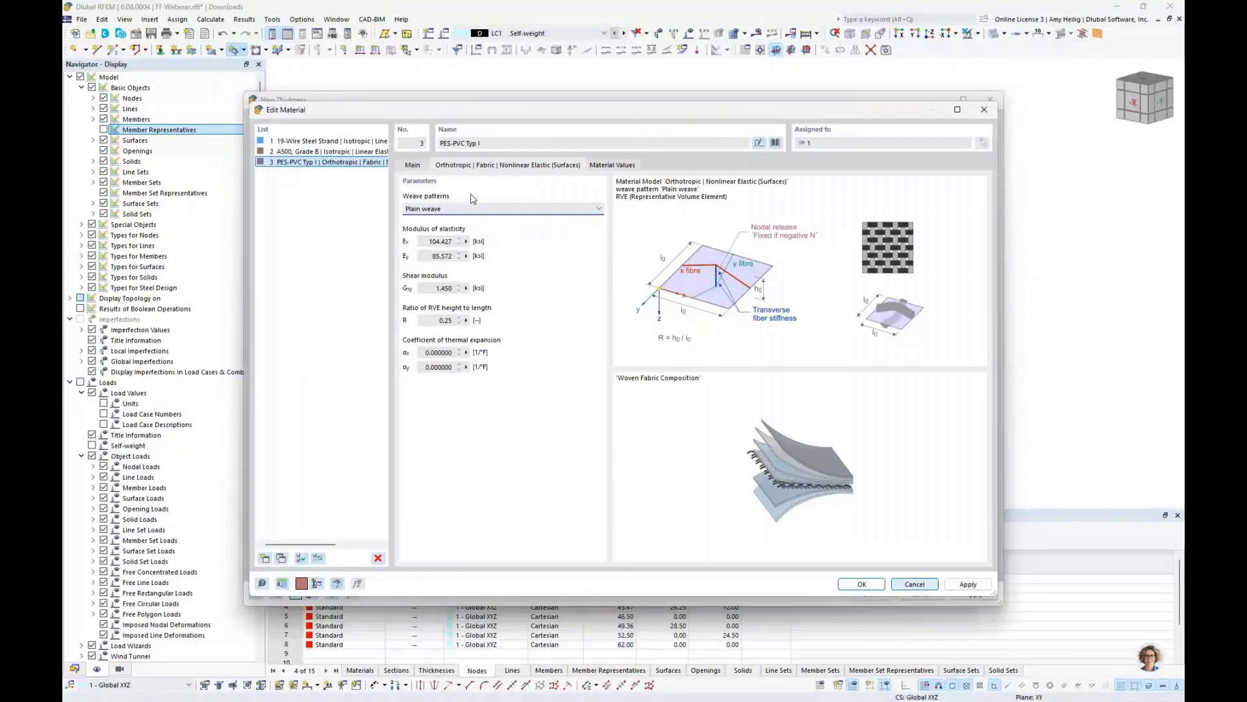
- Switch to the PowerPoint slide show on orthotropic fabric nonlinear elastic material
key("super+Tab")
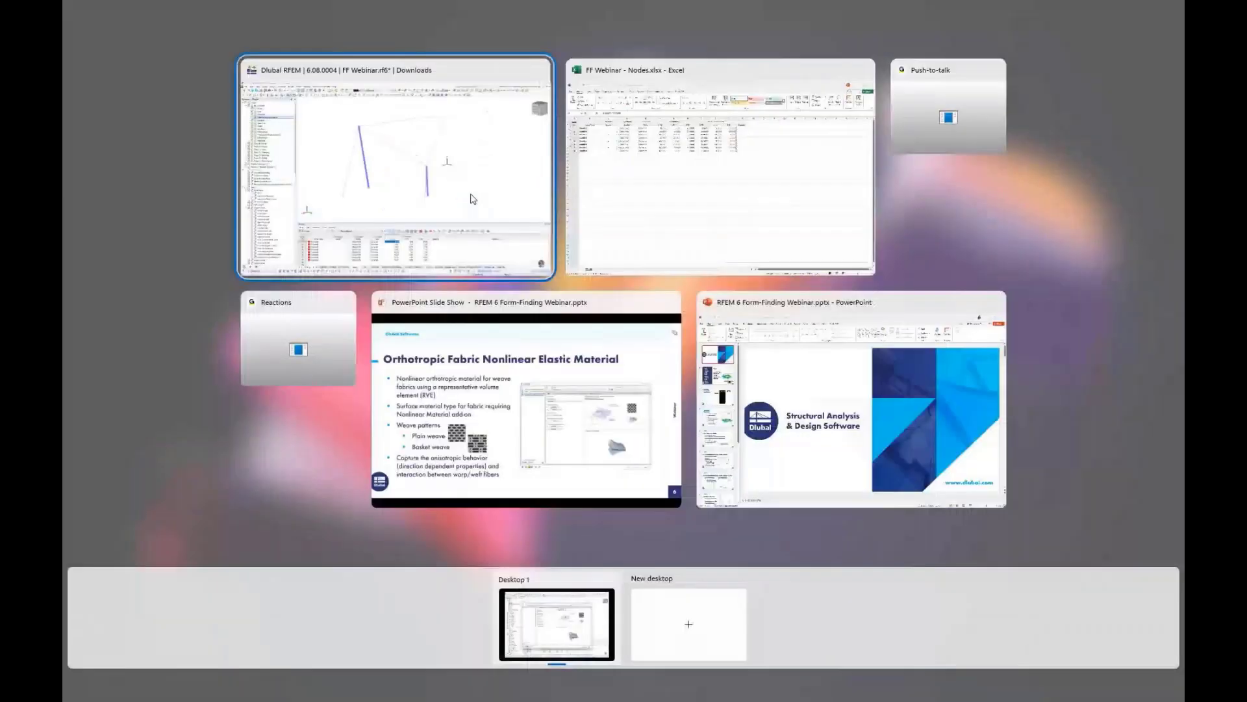
left_click(484, 369)
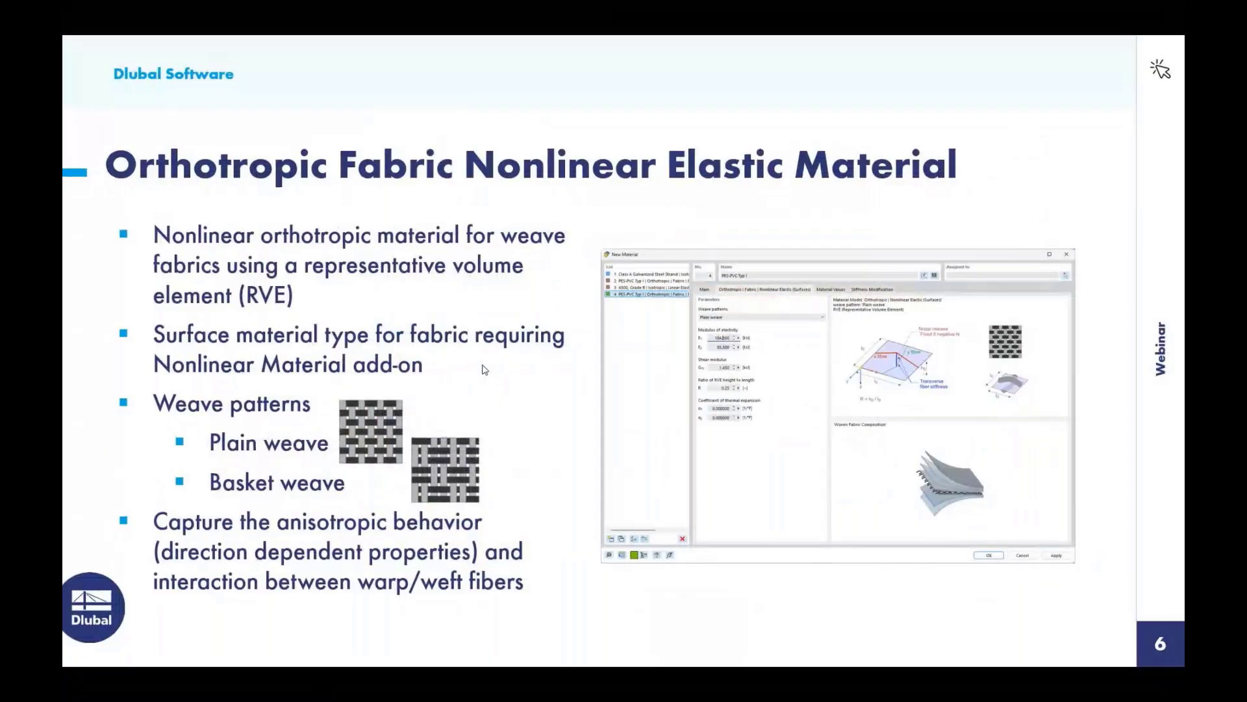
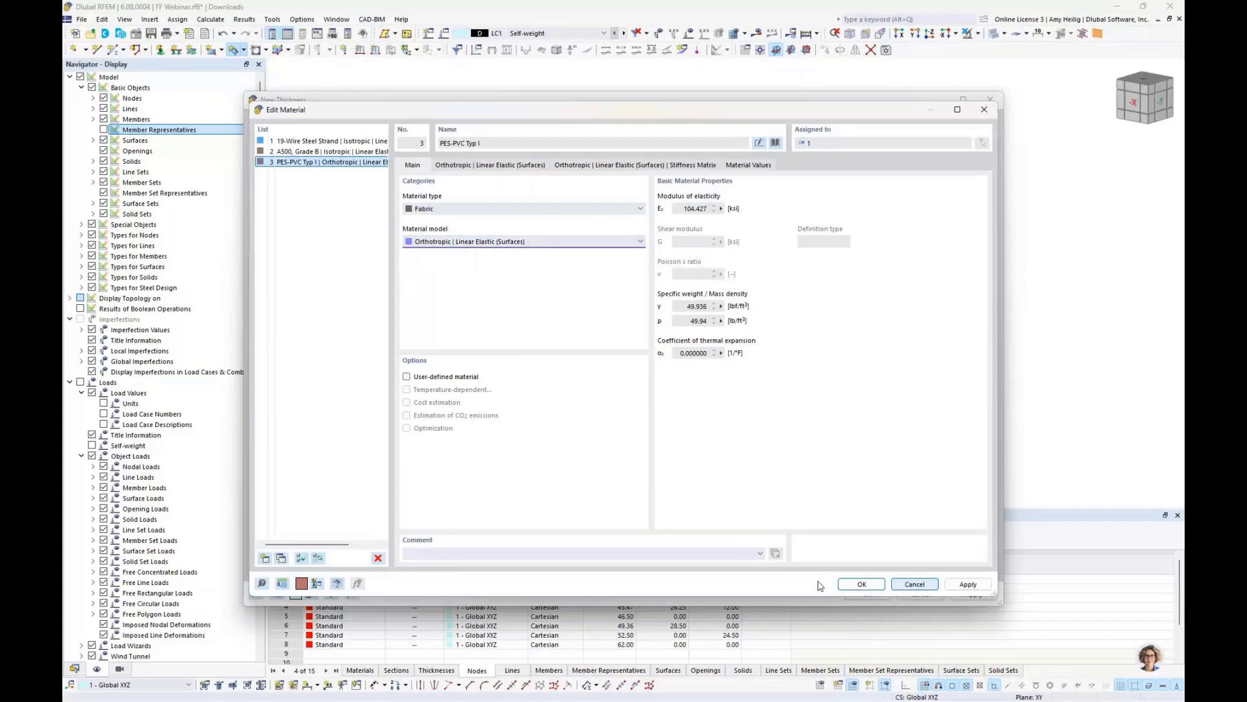
- Confirm the material and thickness, then create a quadrangle membrane surface from the boundary lines of the cable-beam frame
left_click(861, 585)
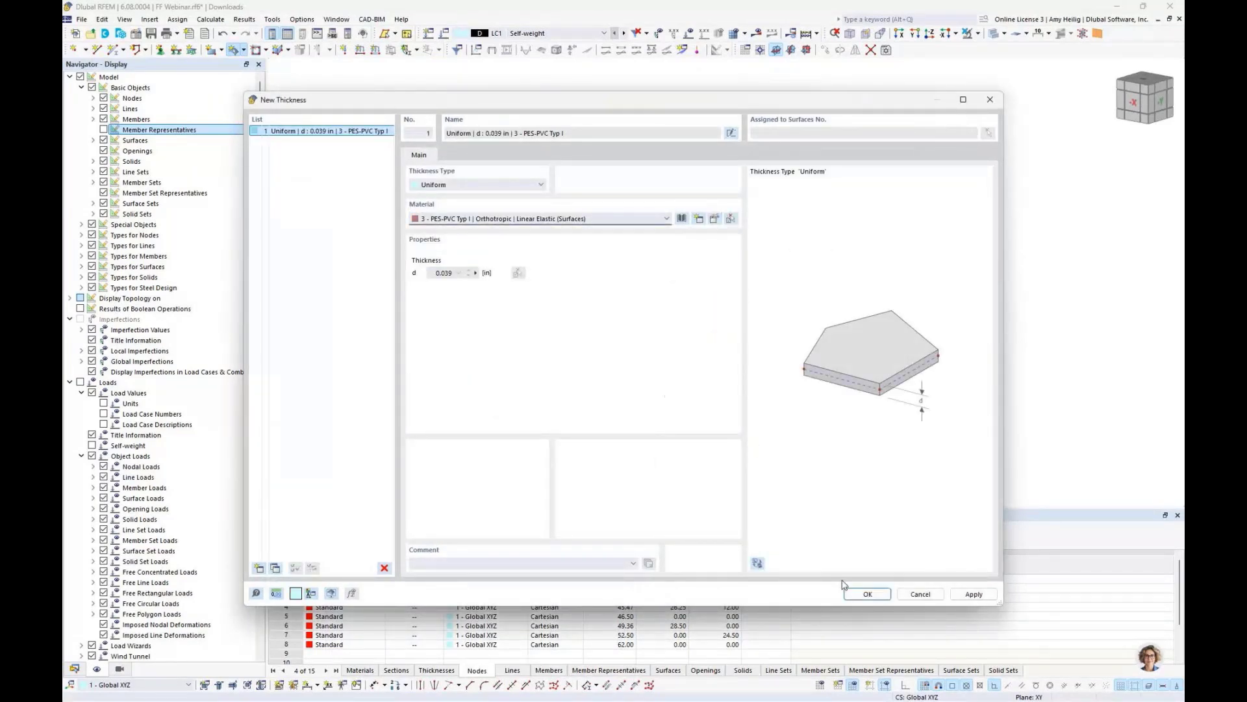
left_click(865, 594)
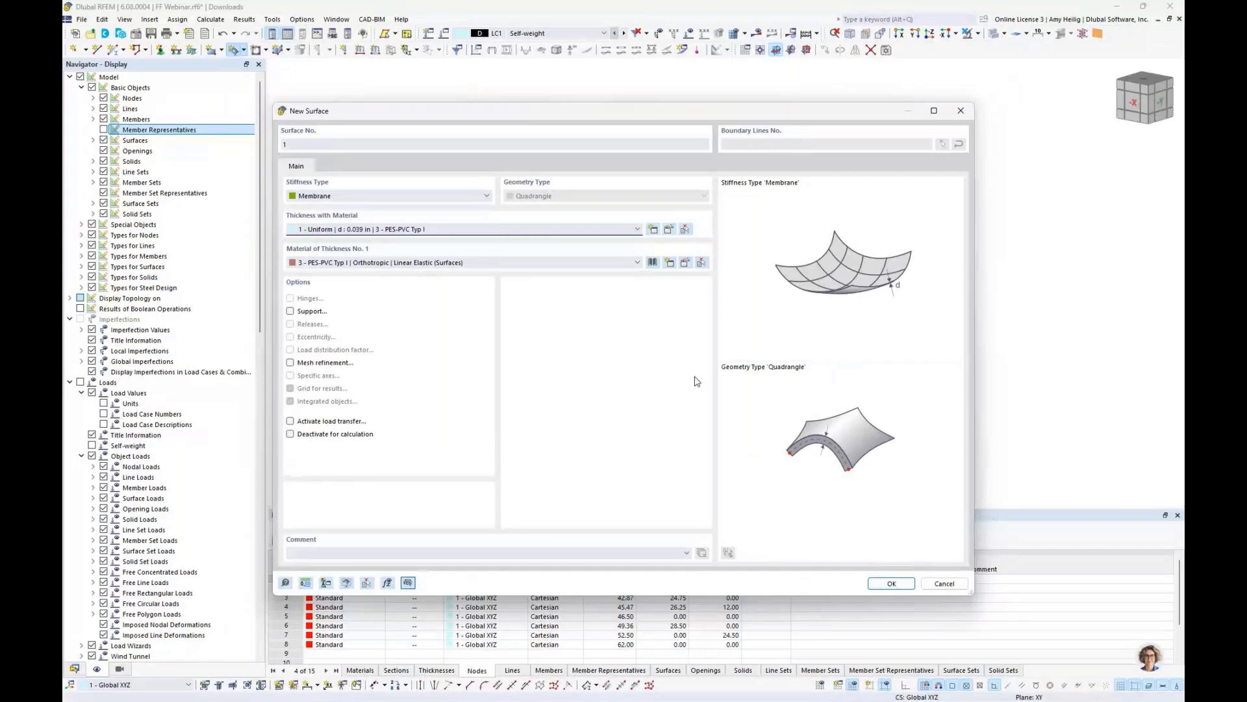
left_click(891, 583)
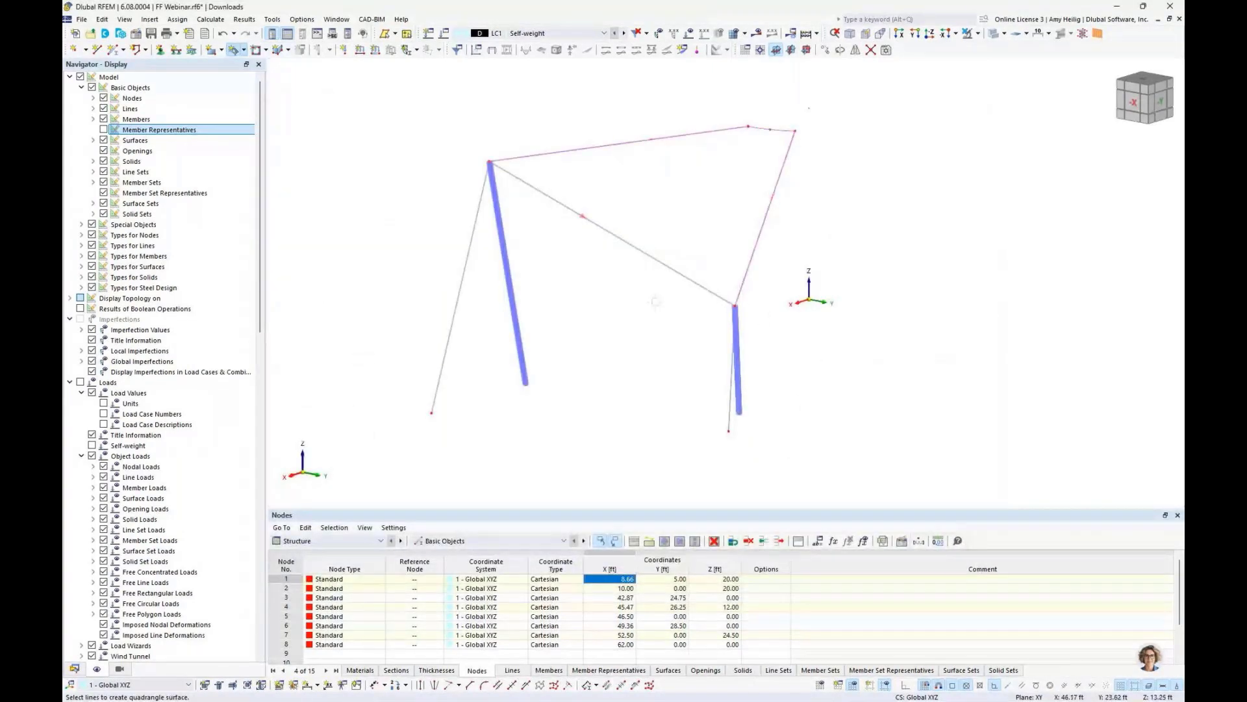
left_click(710, 290)
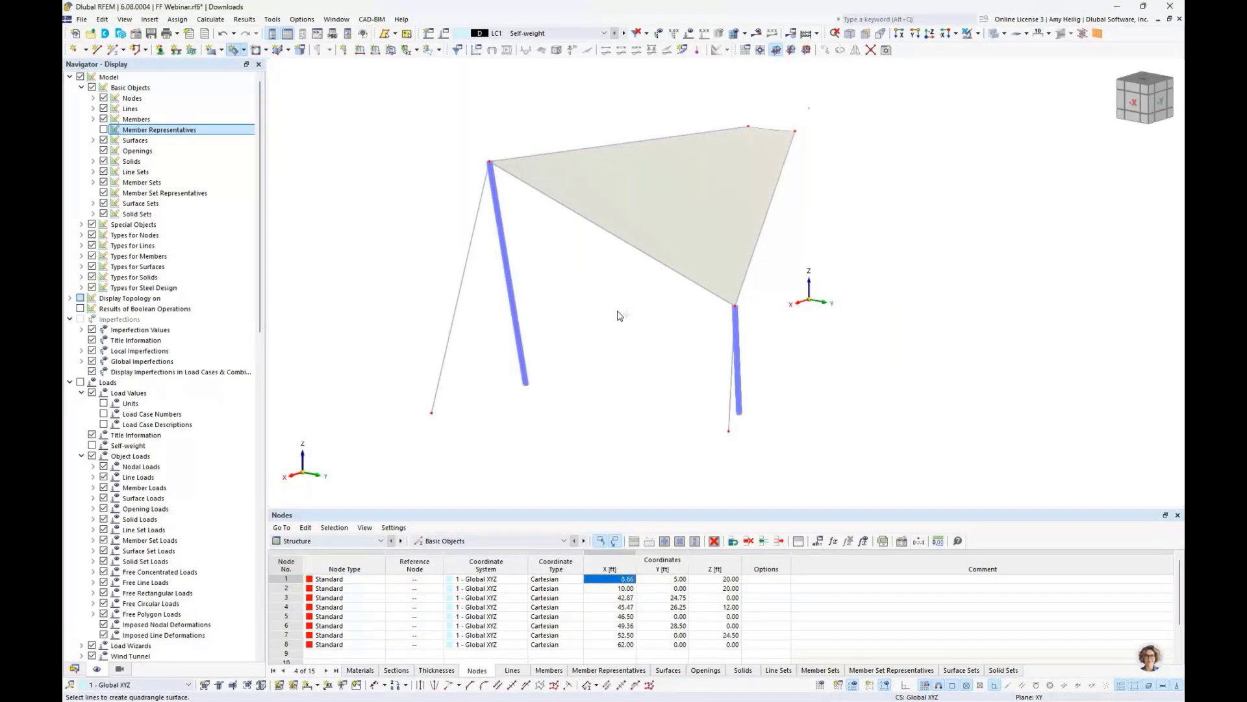
key("Escape")
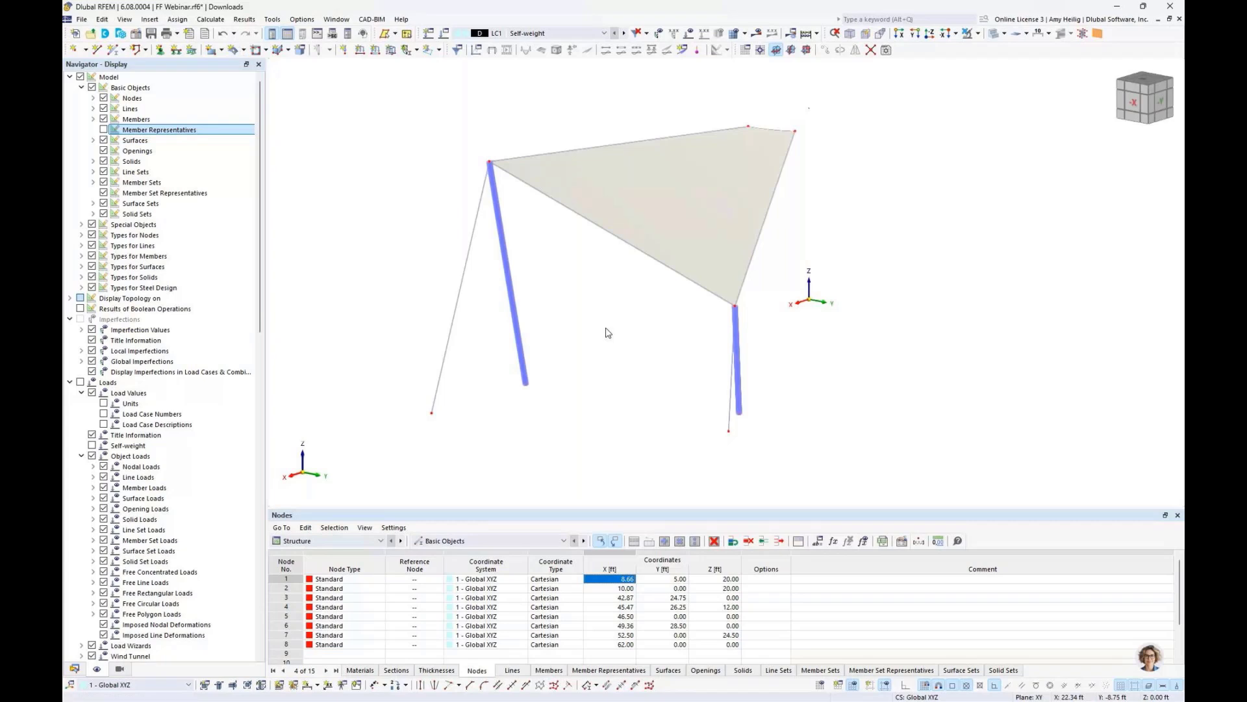
- Assign the Hinged nodal support to all the lower foot nodes of the posts and cables
scroll(607, 333, "down", 1)
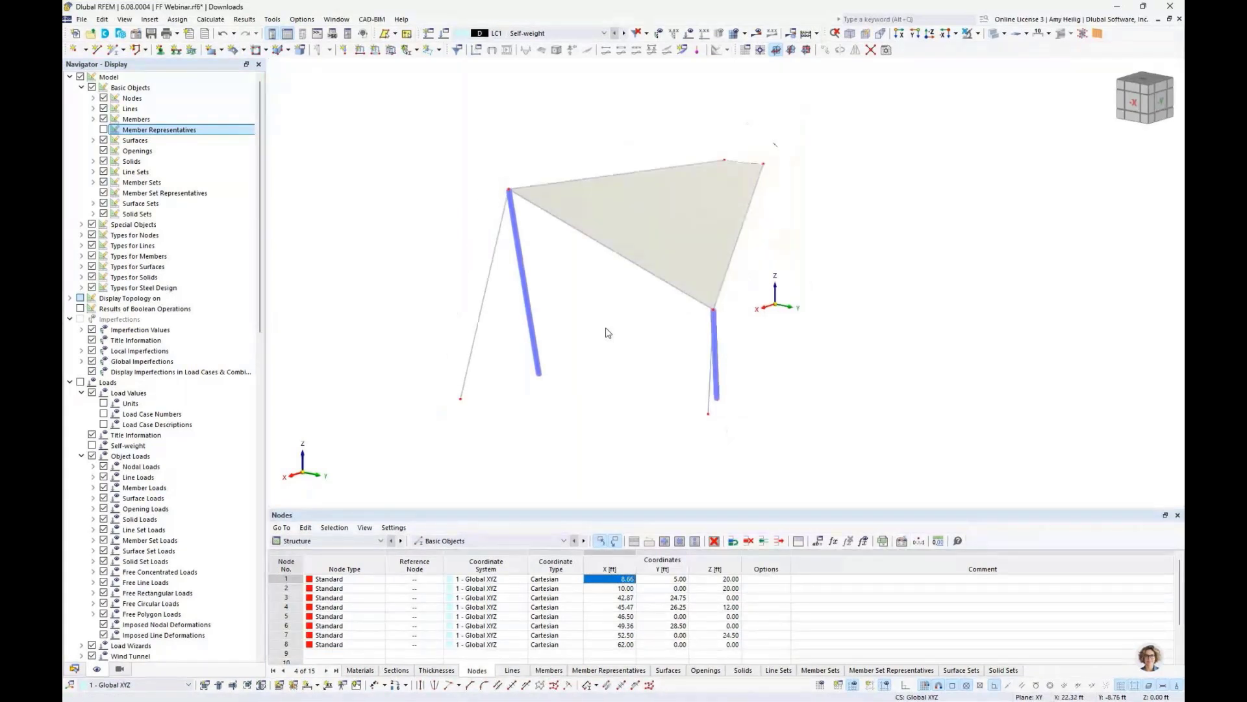
middle_click_drag(607, 330, 727, 337, "ctrl")
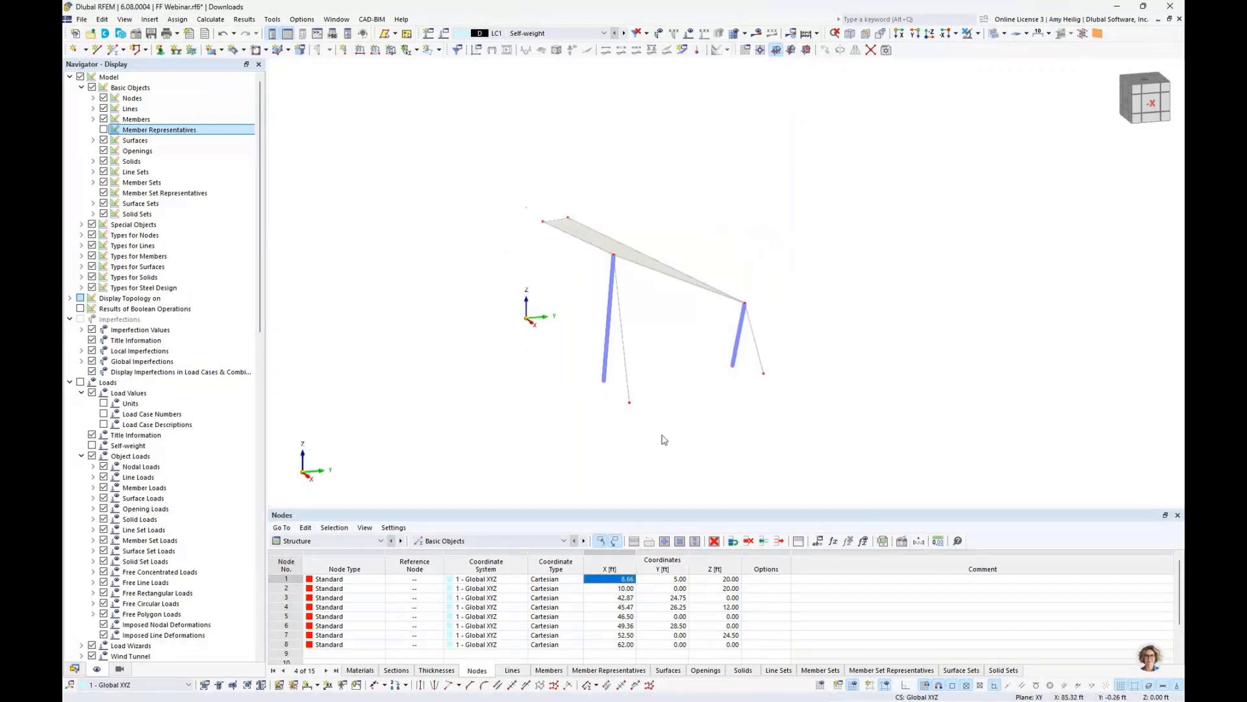
left_click(160, 52)
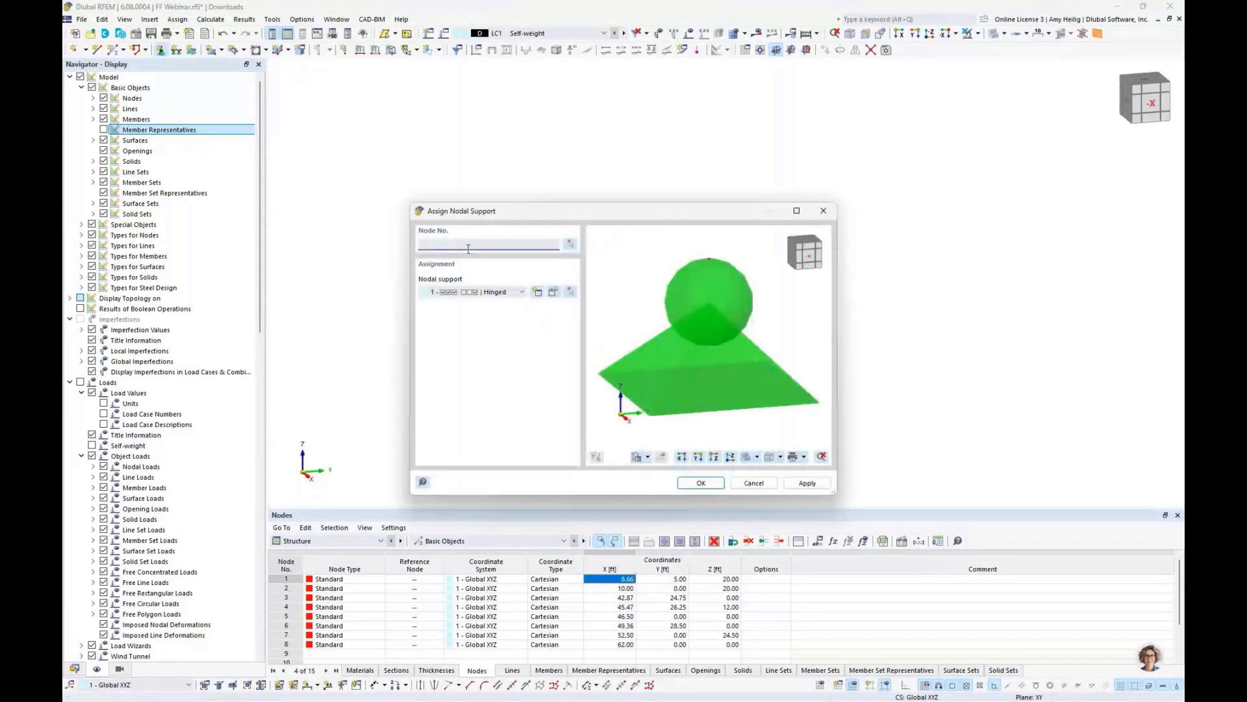
left_click(497, 292)
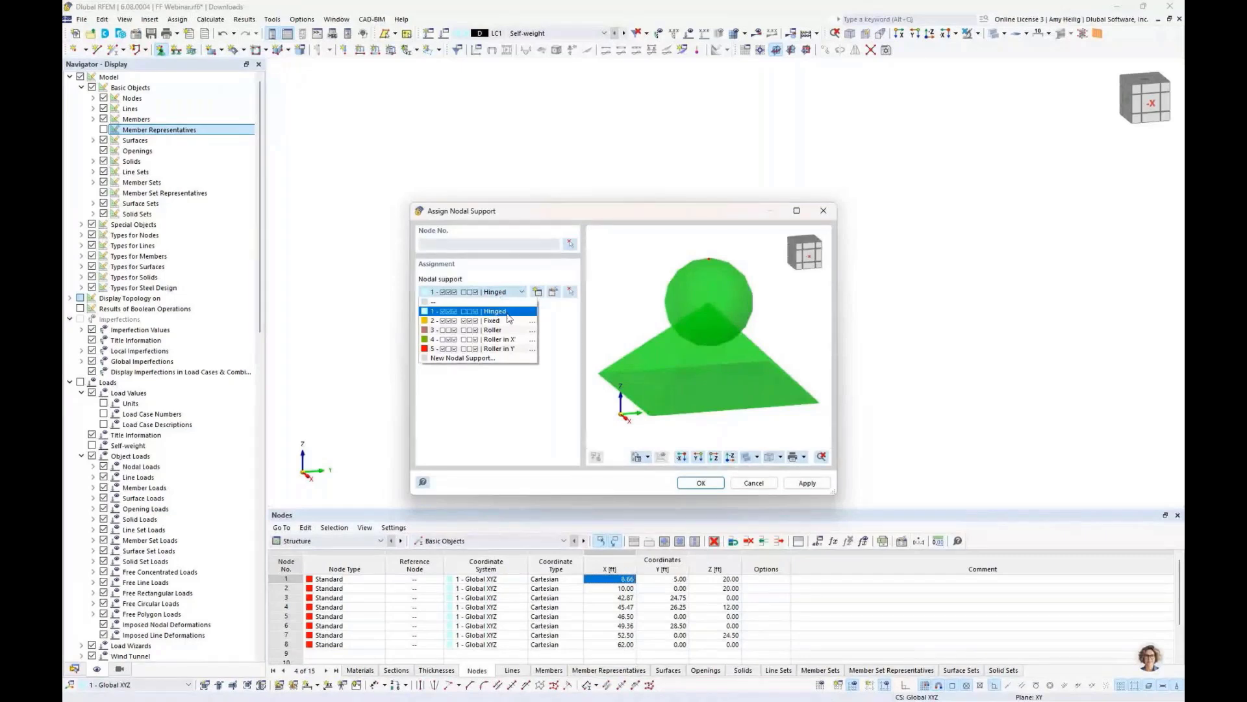
left_click(515, 313)
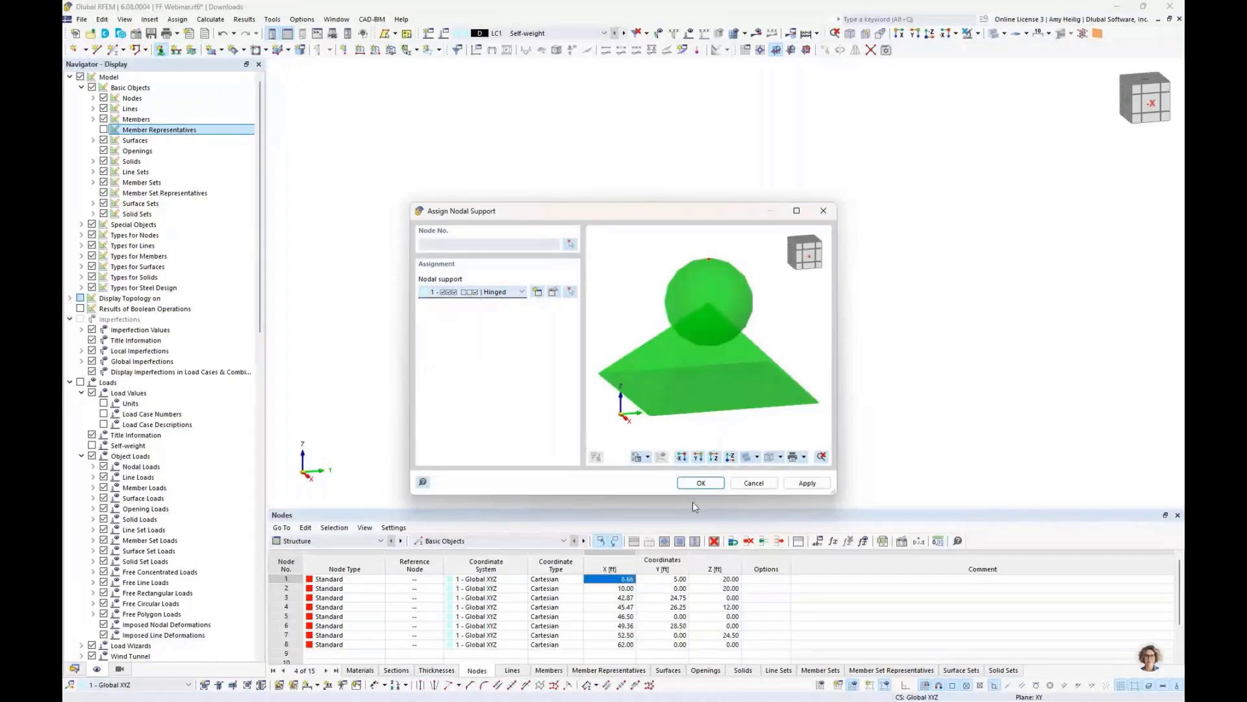
left_click(701, 483)
left_click_drag(576, 346, 810, 443)
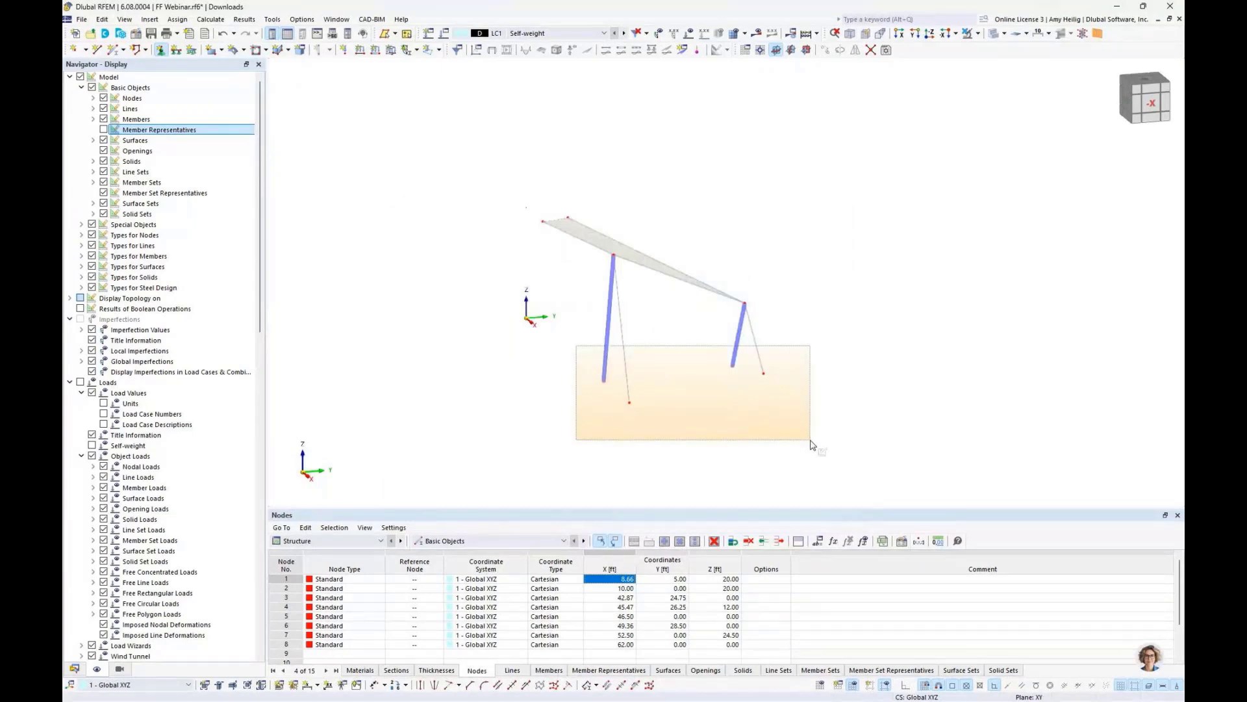
left_click_drag(811, 444, 810, 443)
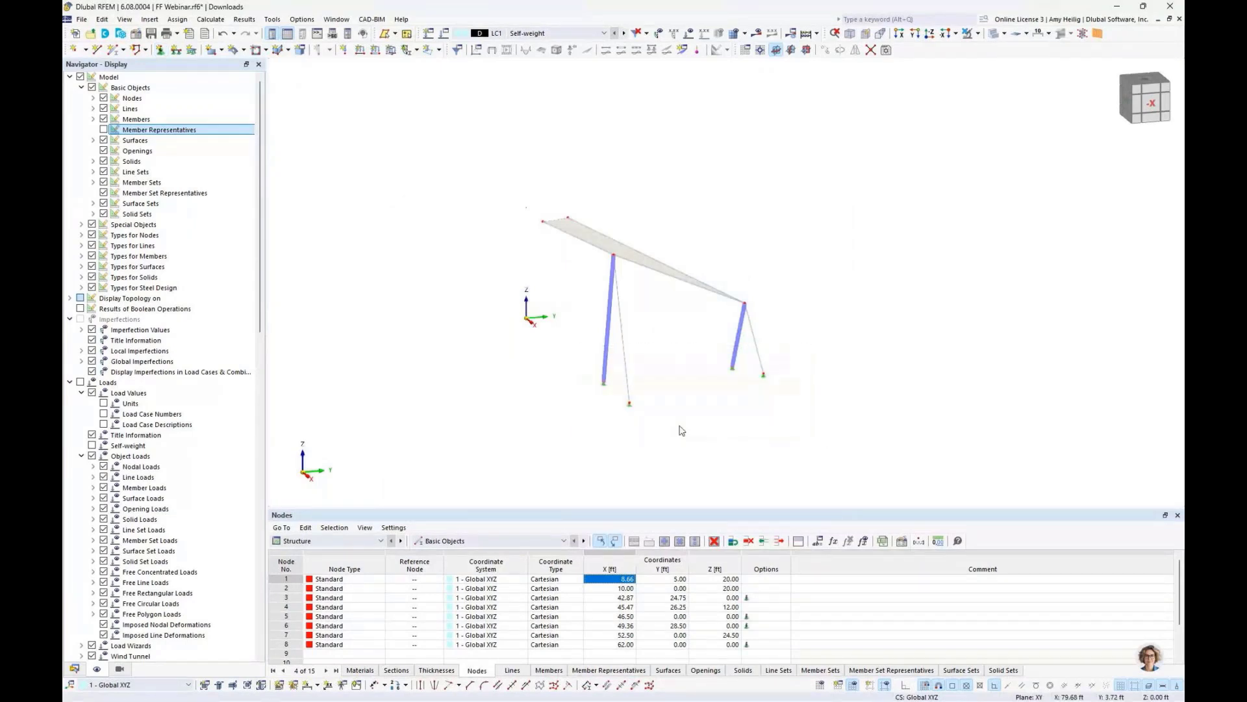
- Enlarge the display size of the nodal support symbols
scroll(635, 414, "up", 2)
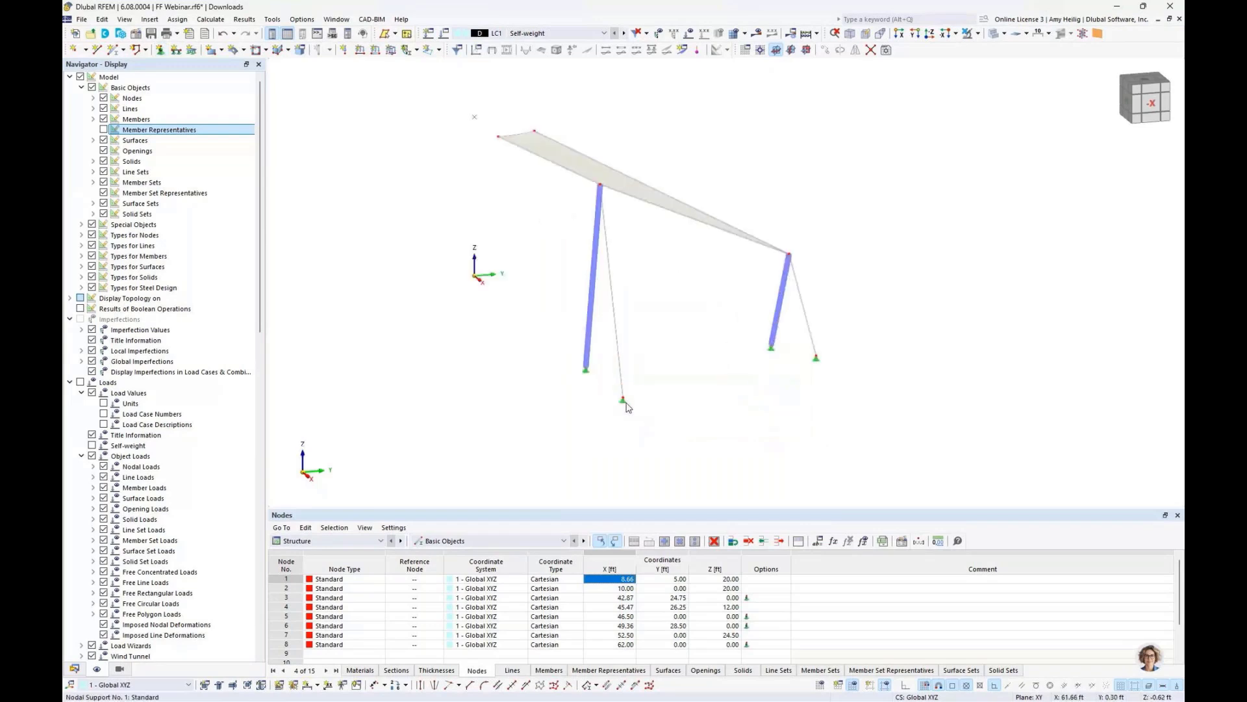
right_click(624, 403)
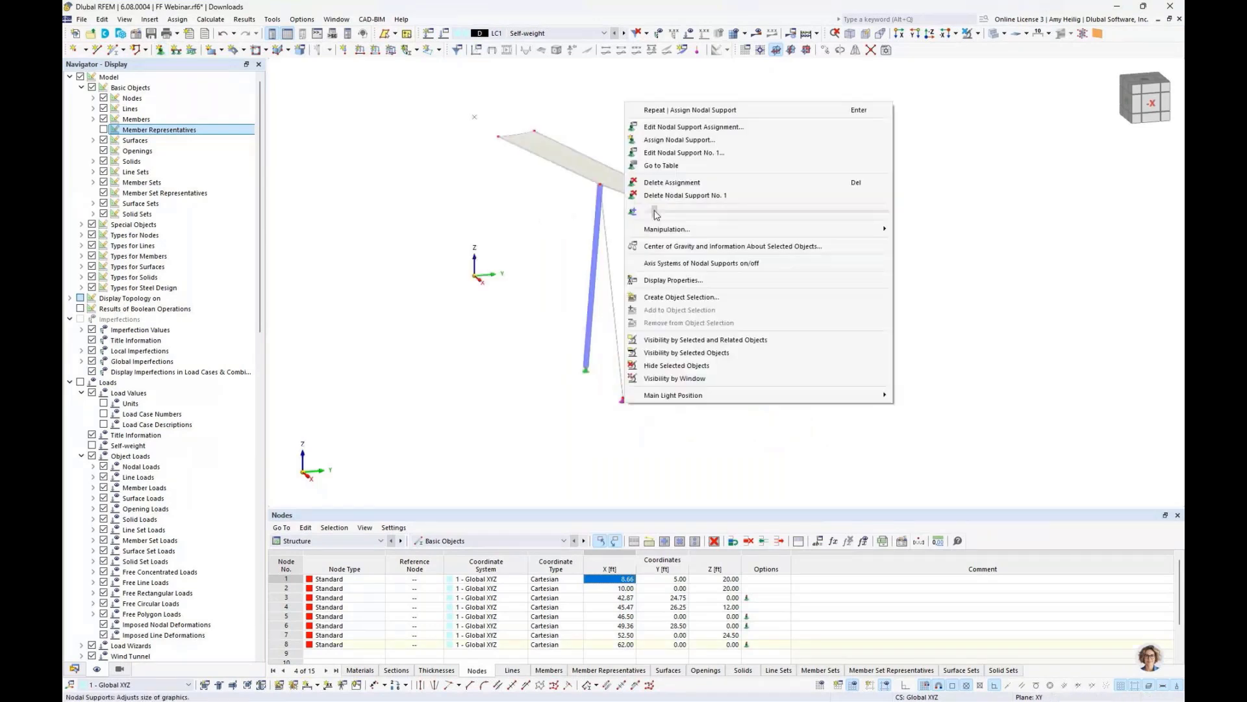
mouse_move(655, 212)
left_mouse_down()
mouse_move(715, 215)
mouse_move(654, 211)
left_mouse_up()
left_click(752, 449)
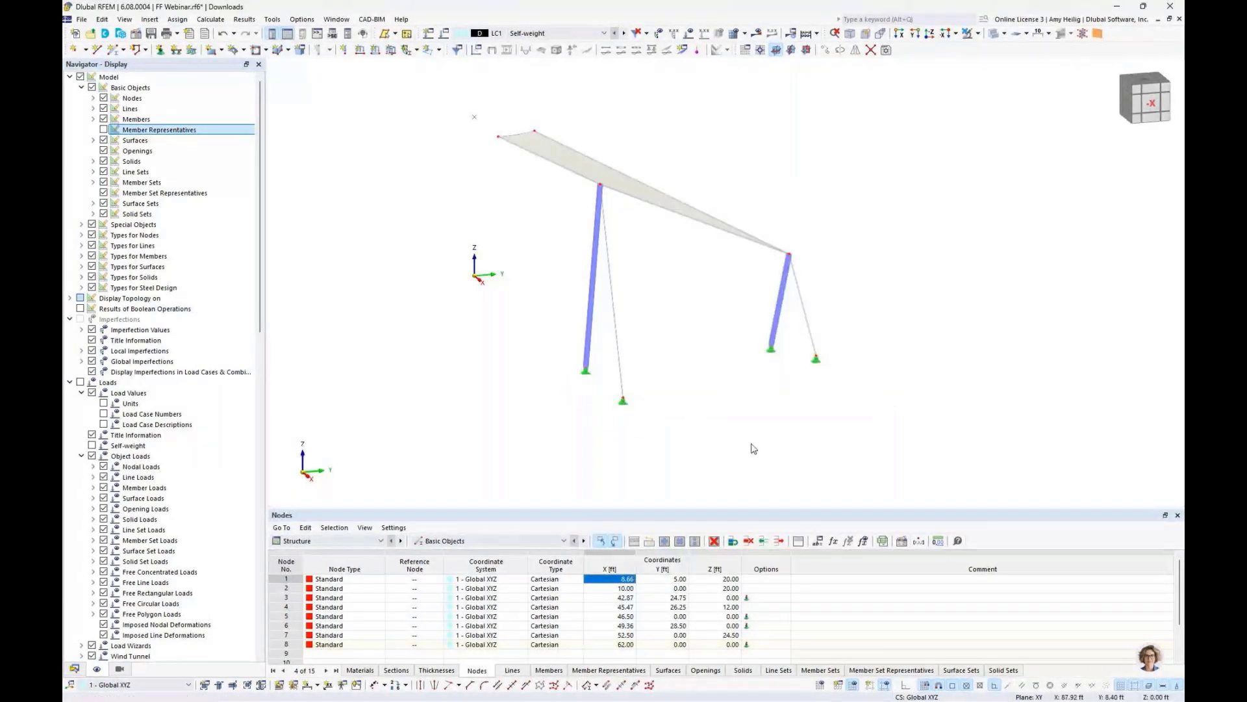
- Mirror the entire structure as a copy about the XZ plane through point 0,0,0
middle_click_drag(752, 448, 665, 433, "ctrl")
left_click_drag(484, 189, 836, 454)
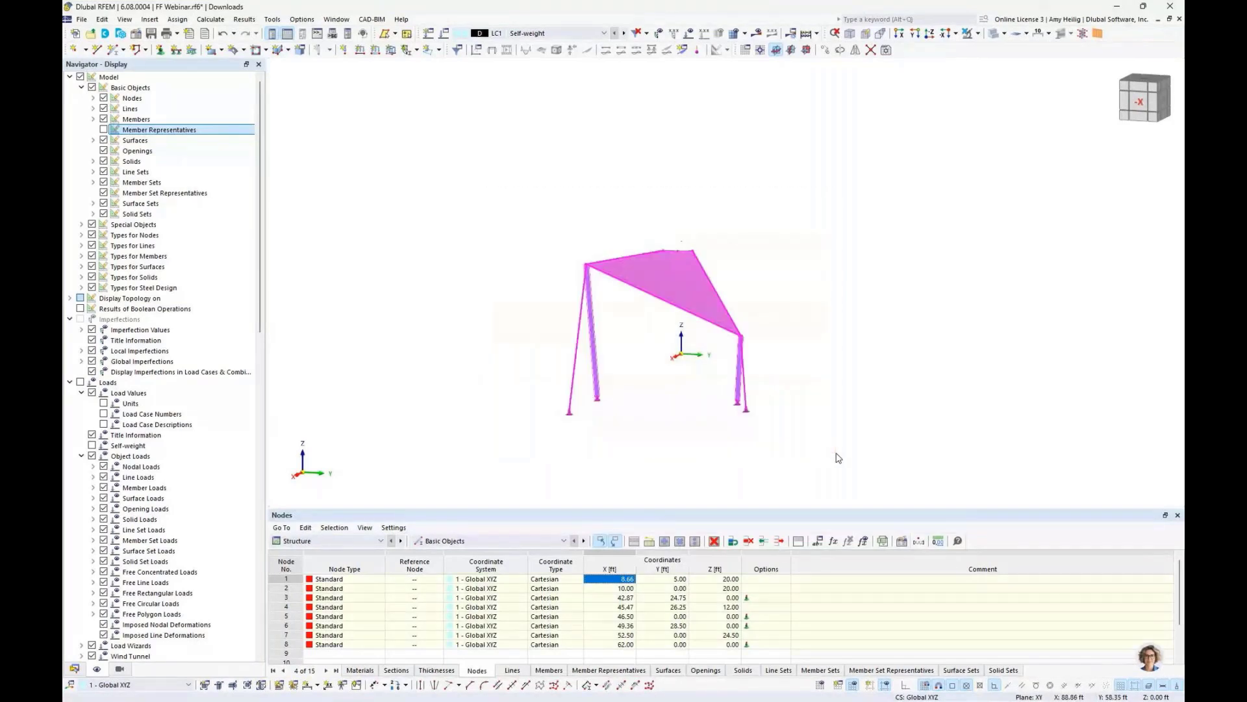
left_click(856, 52)
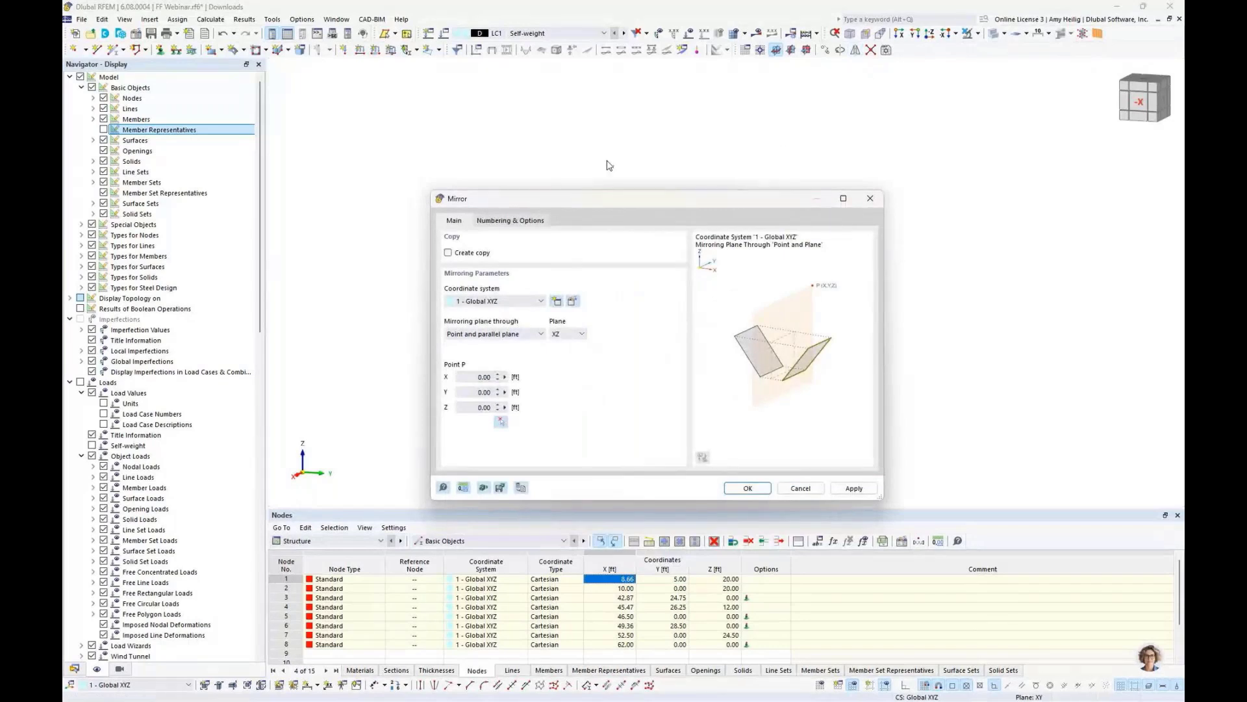
left_click(448, 254)
left_click(748, 488)
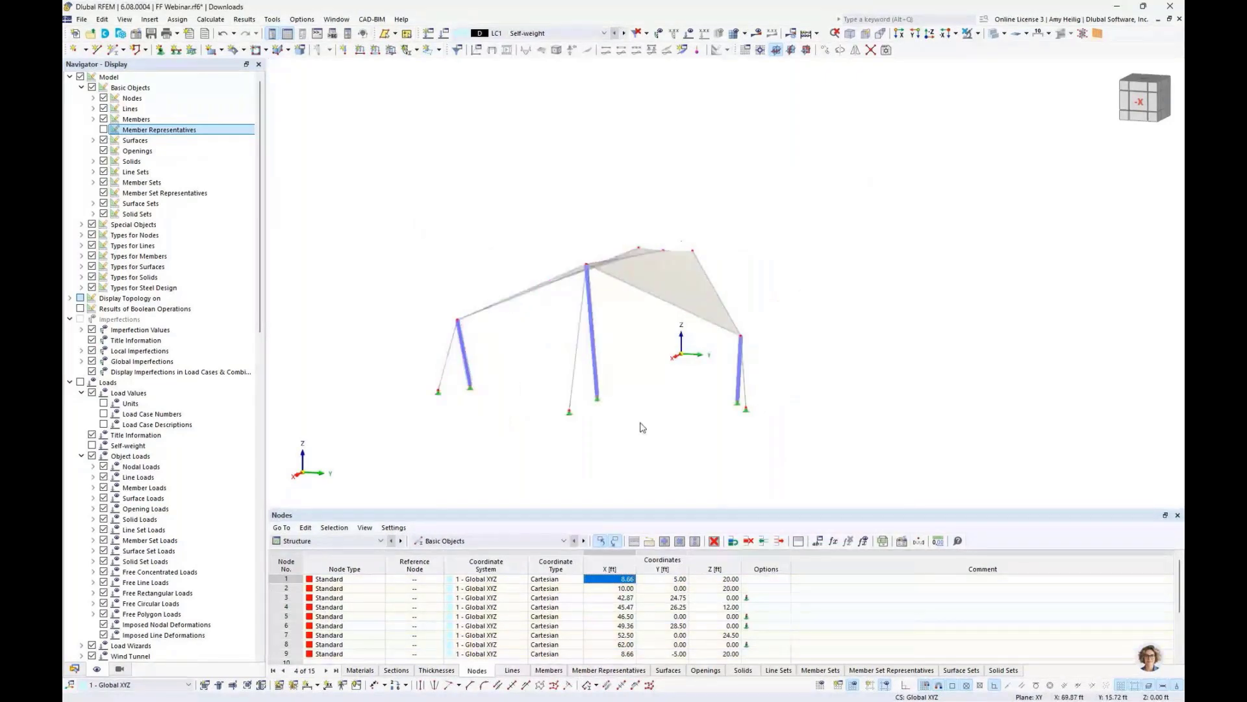
- Turn on the display of the surfaces' local axis systems
middle_click_drag(643, 434, 618, 240, "ctrl")
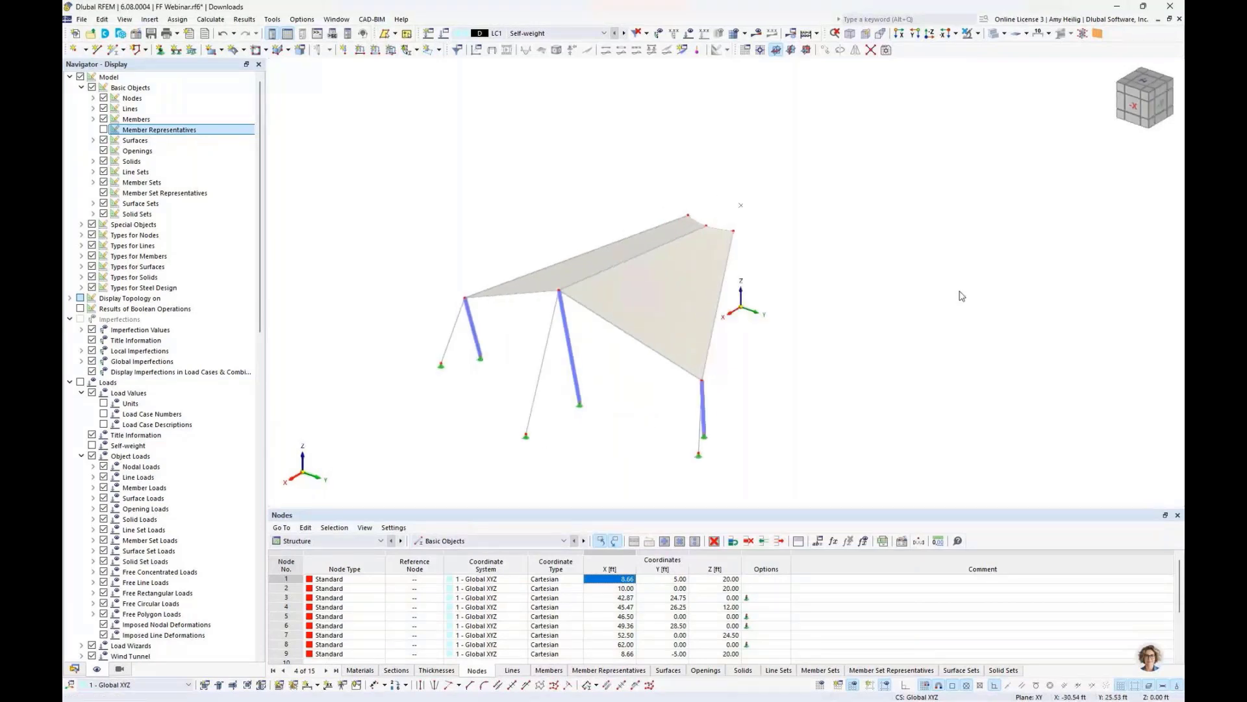
mouse_move(730, 262)
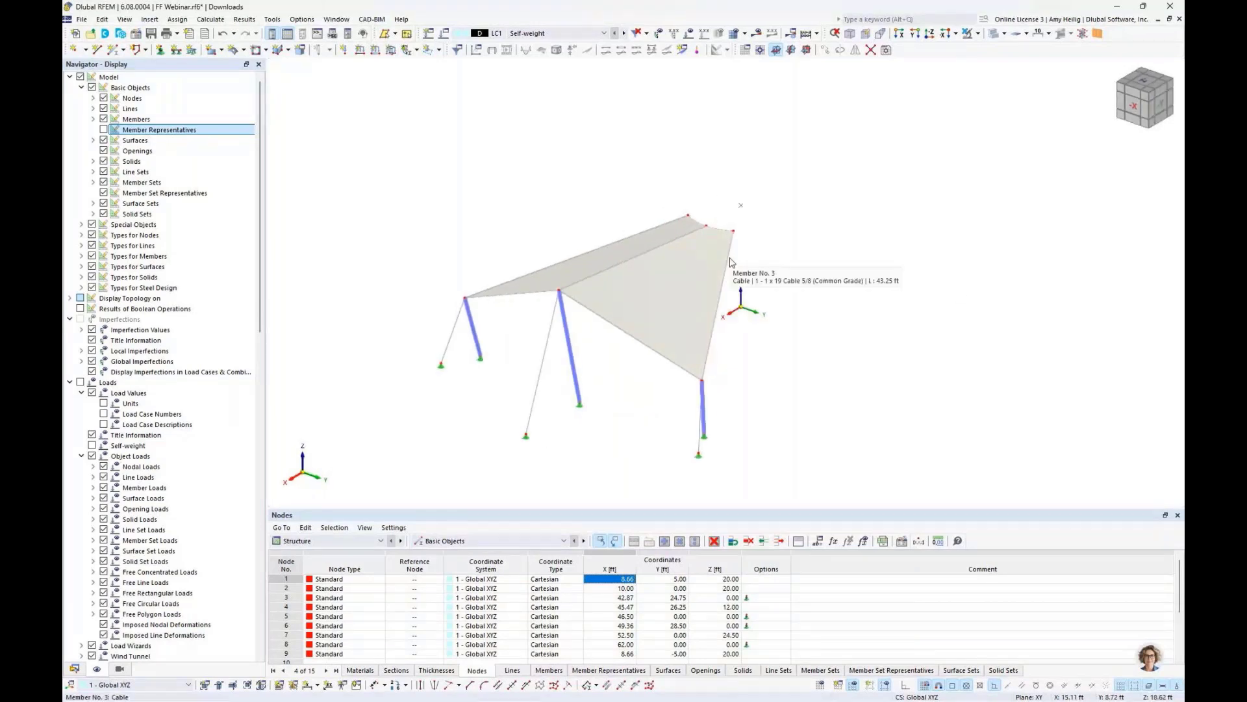
right_click(659, 285)
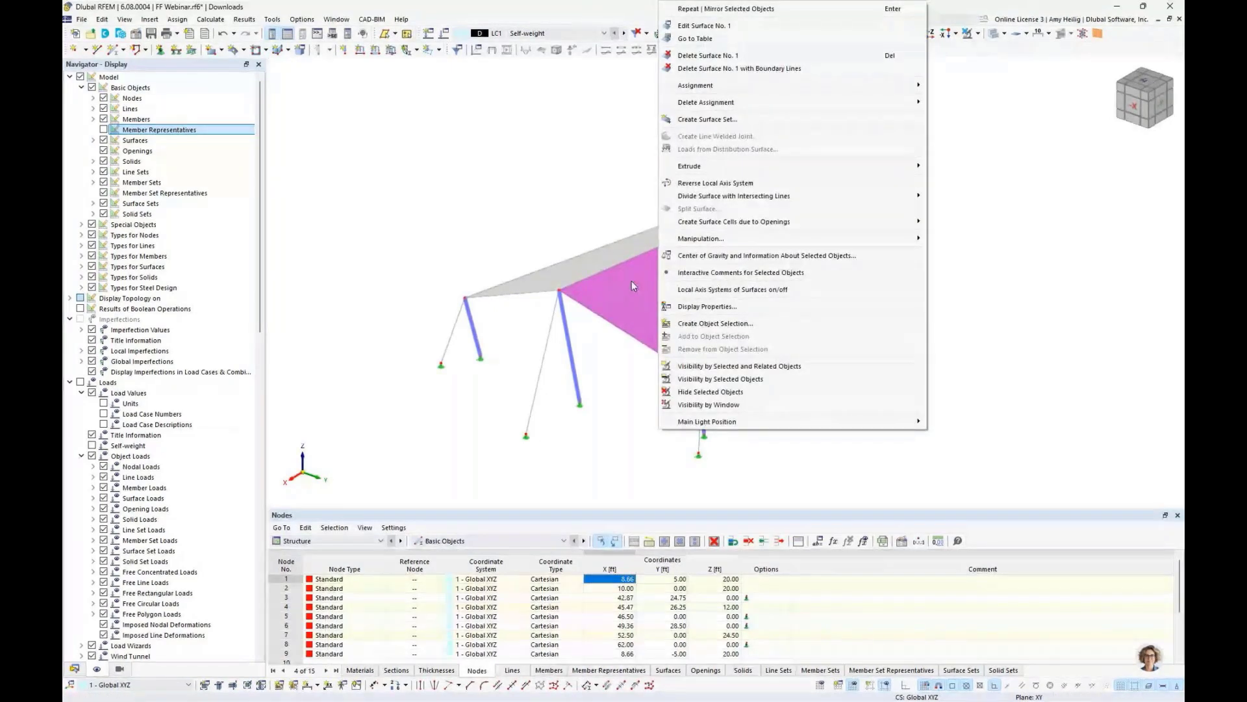
left_click(704, 289)
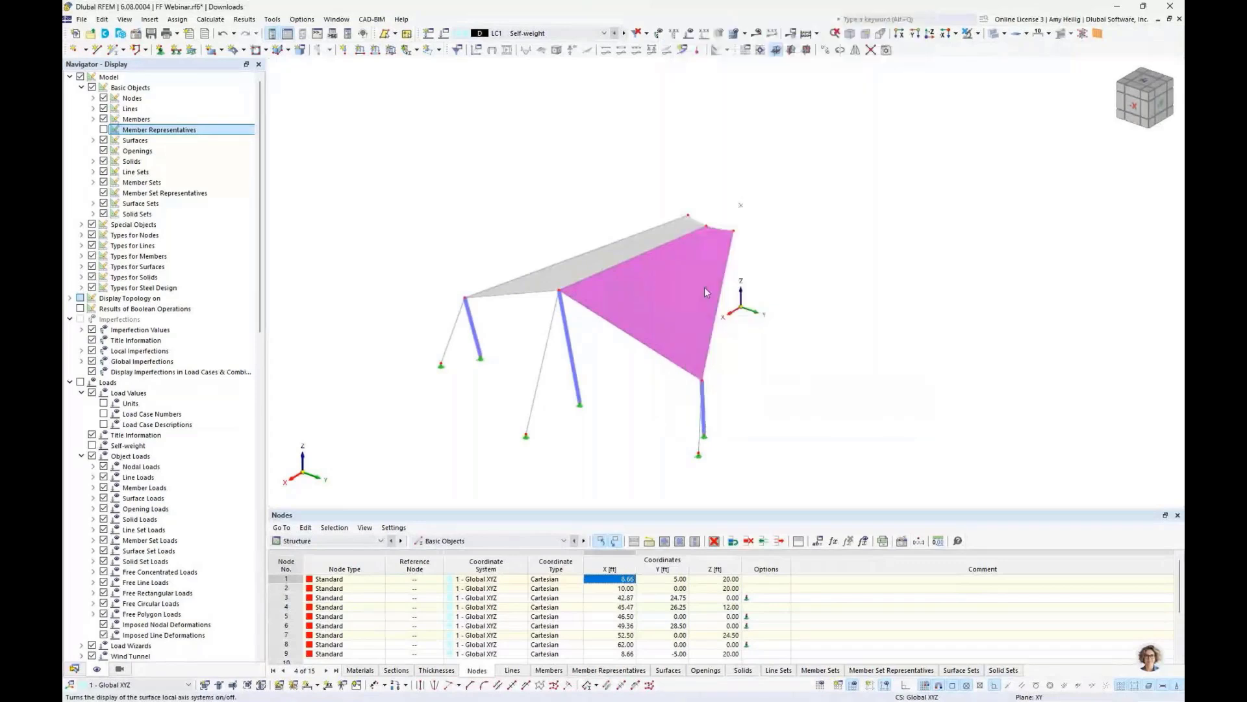
left_click(620, 382)
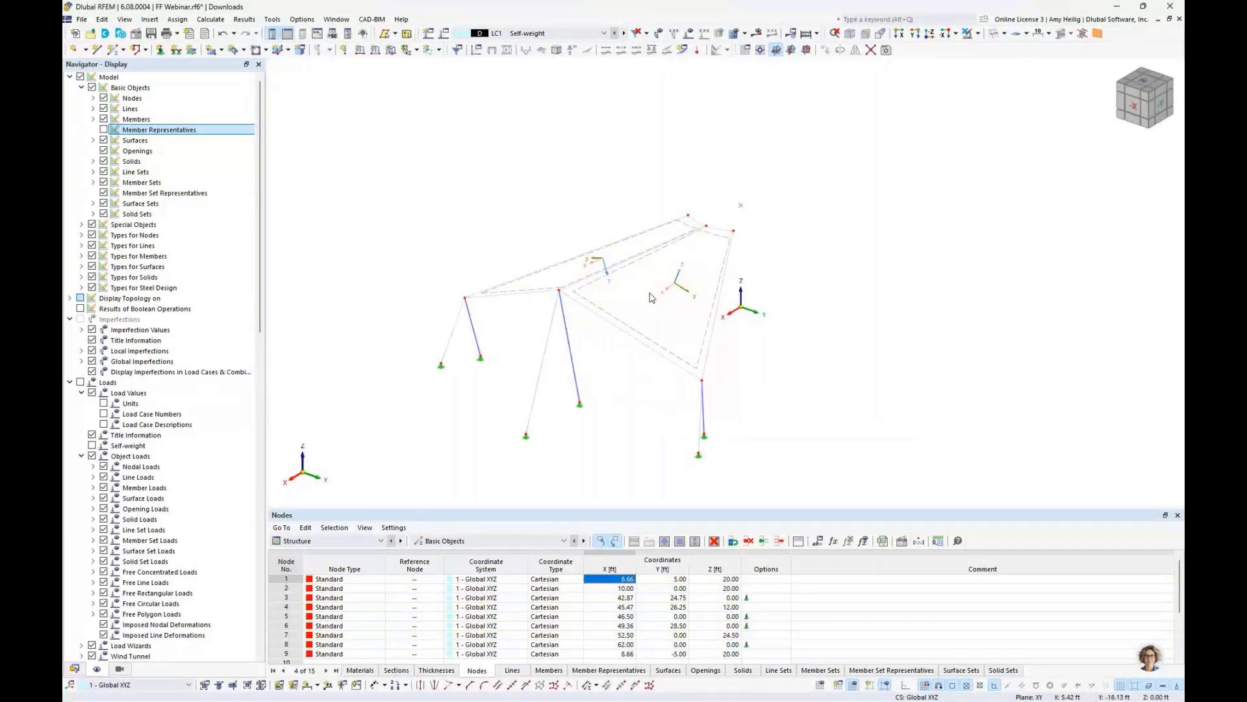
- Reverse the local axis system of the mirrored membrane surface No. 2
scroll(651, 295, "up", 5)
scroll(652, 295, "up", 1)
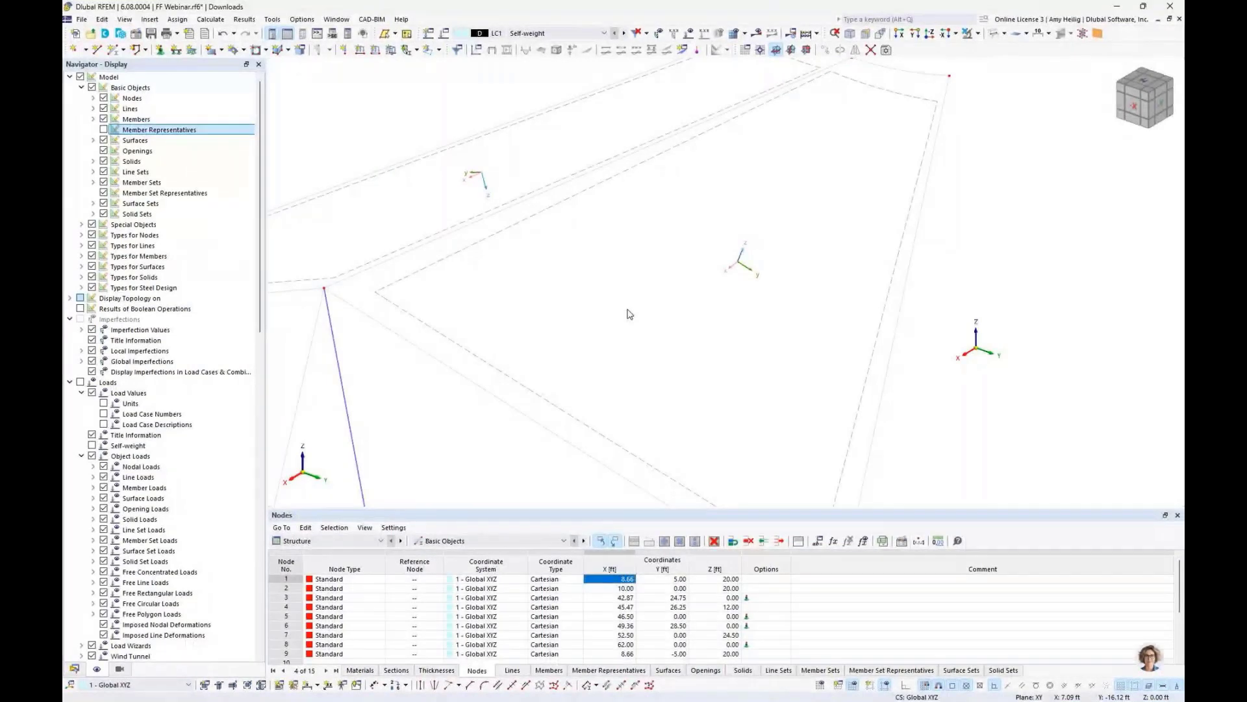
scroll(629, 314, "down", 3)
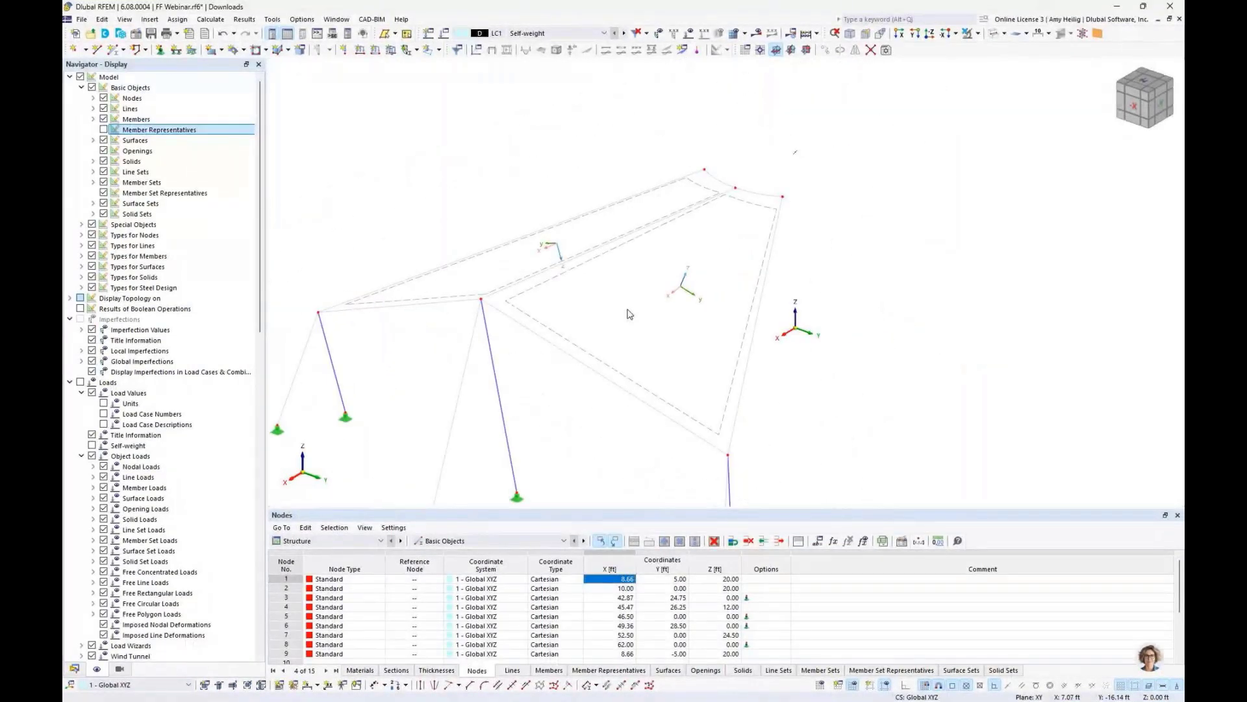
middle_click_drag(590, 301, 621, 318, "ctrl")
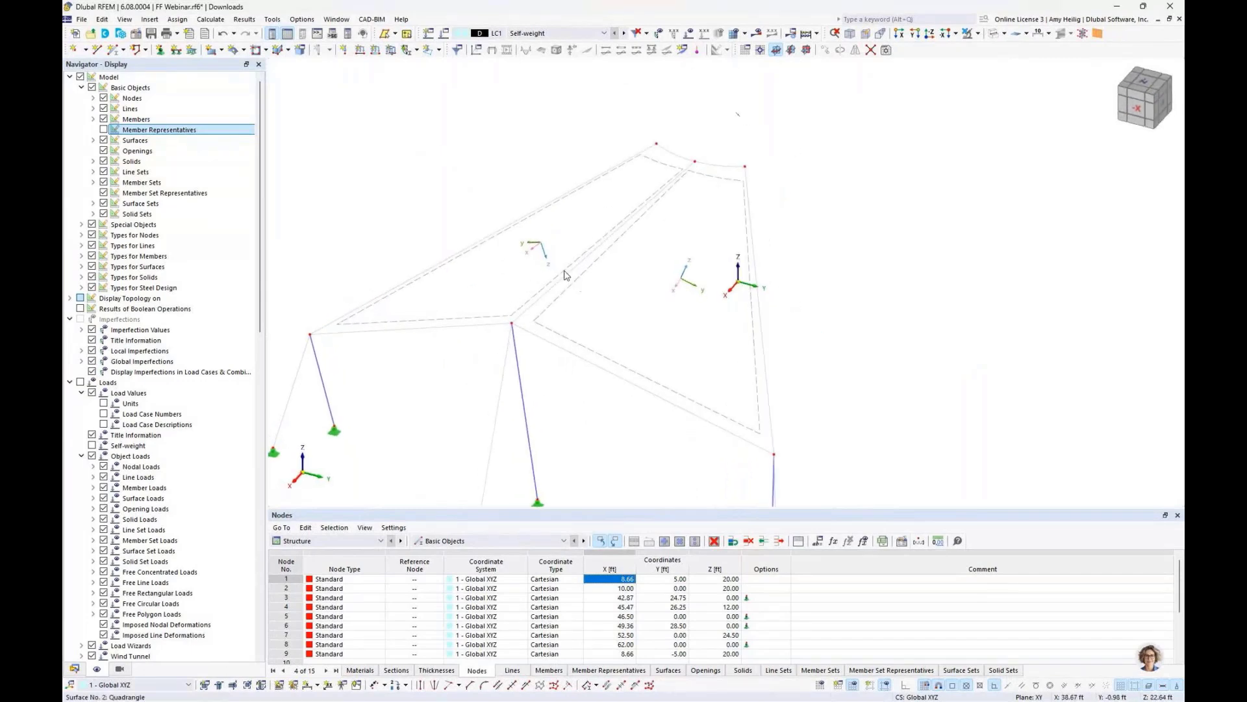
right_click(565, 272)
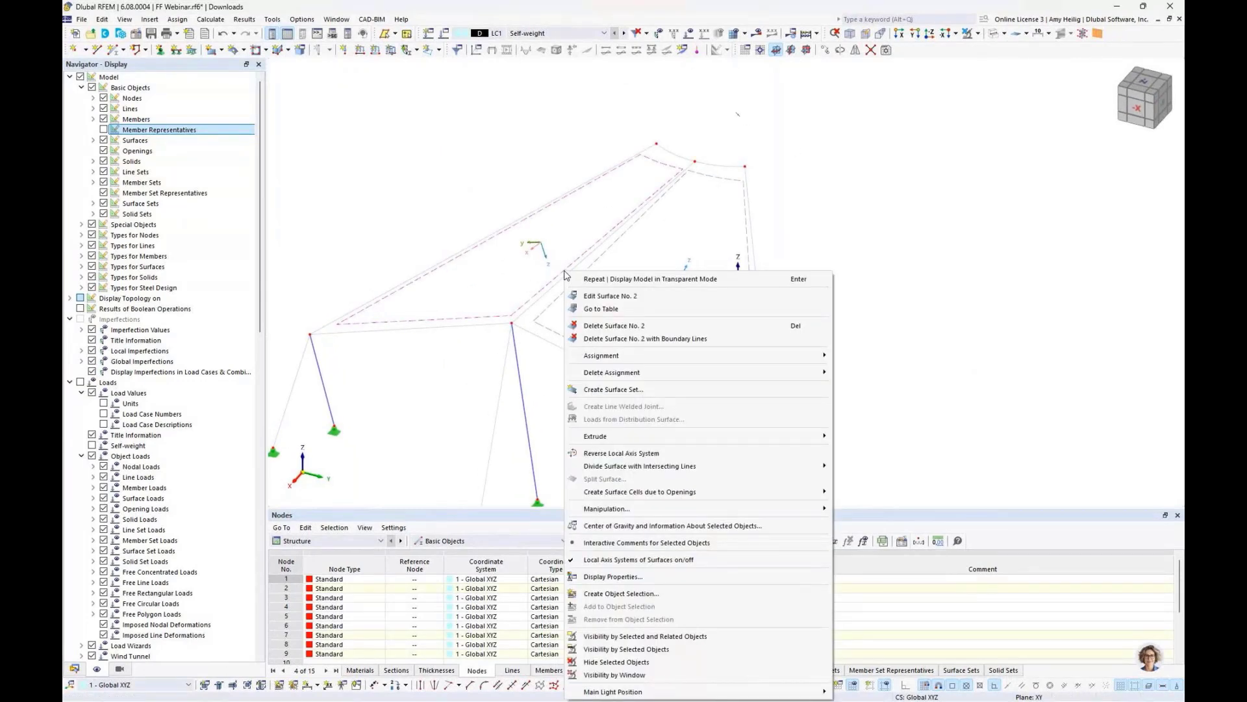
left_click(622, 453)
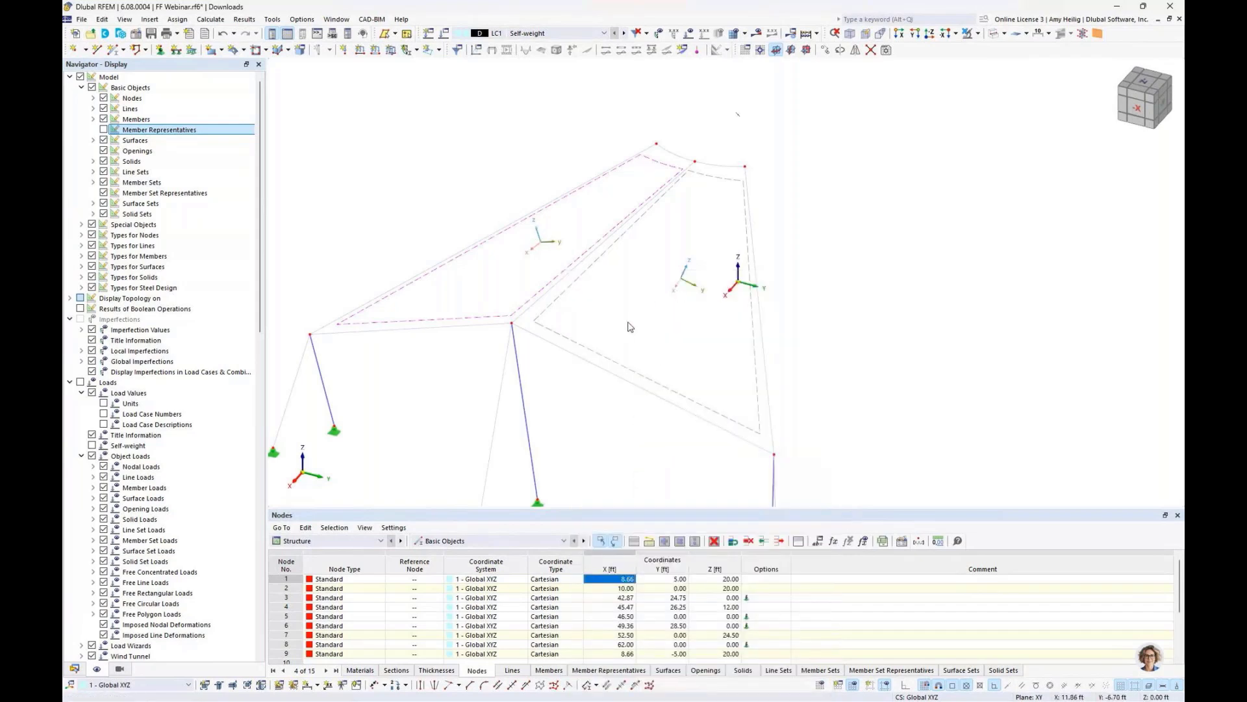
- Set both membrane surfaces' input axes to Axis directed to point, with the second point's Z at 5 ft
double_click(580, 284)
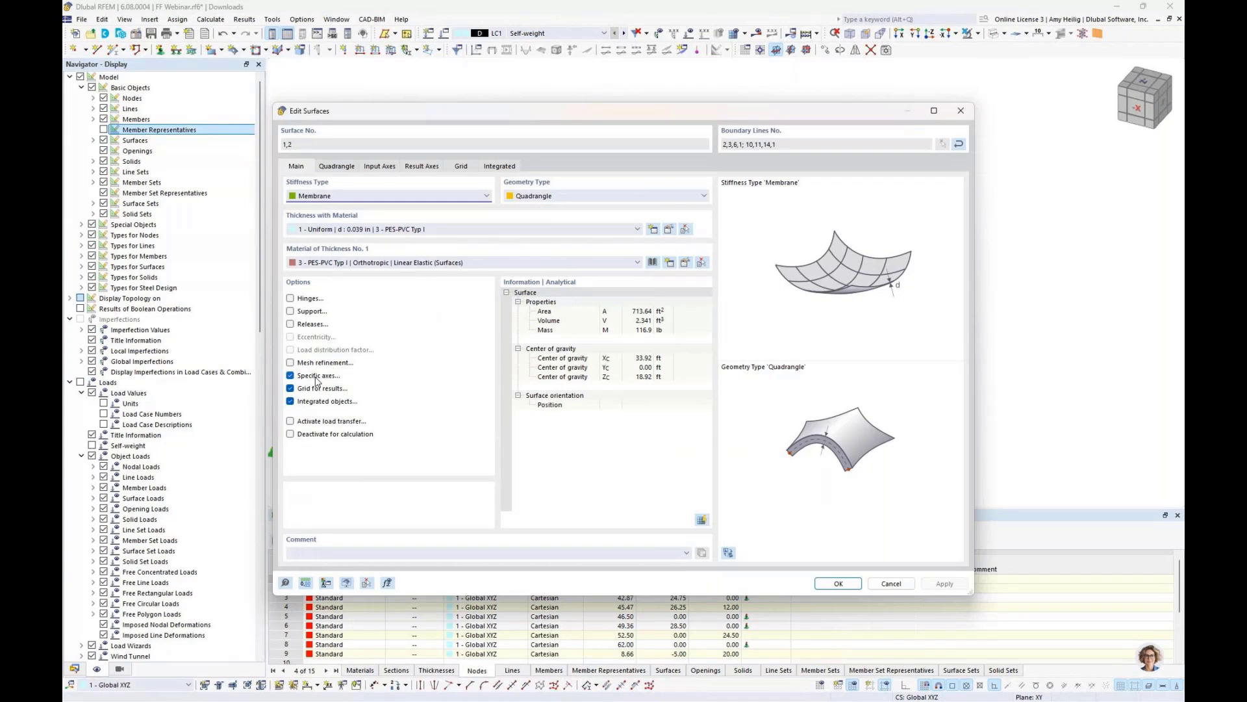
left_click(380, 167)
left_click(384, 200)
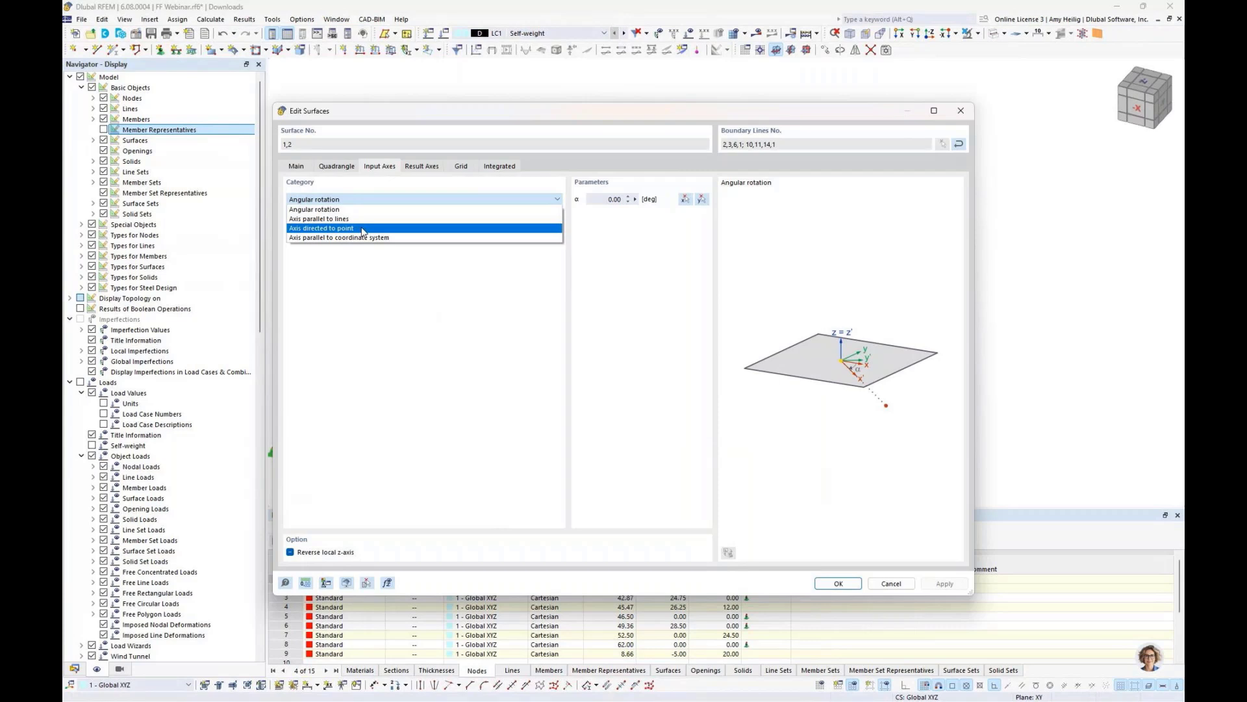
left_click(363, 229)
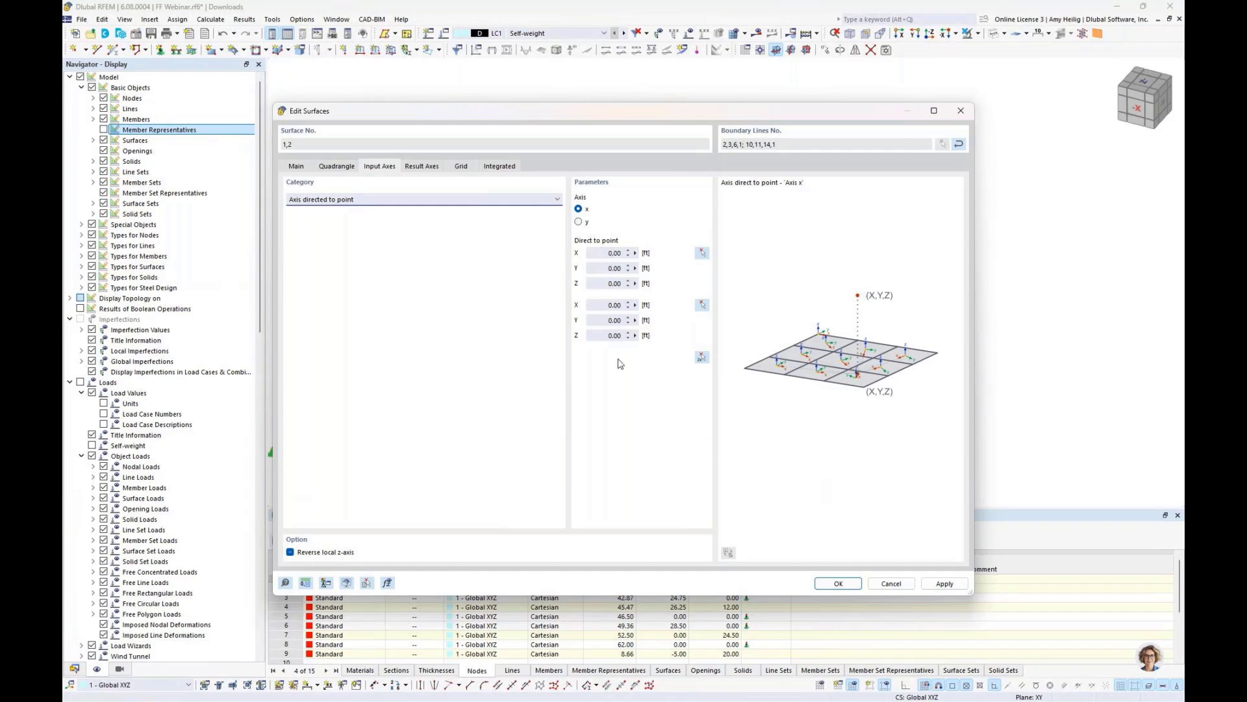
left_click(600, 334)
key("ctrl+a")
type("5")
left_click(618, 319)
left_click(828, 586)
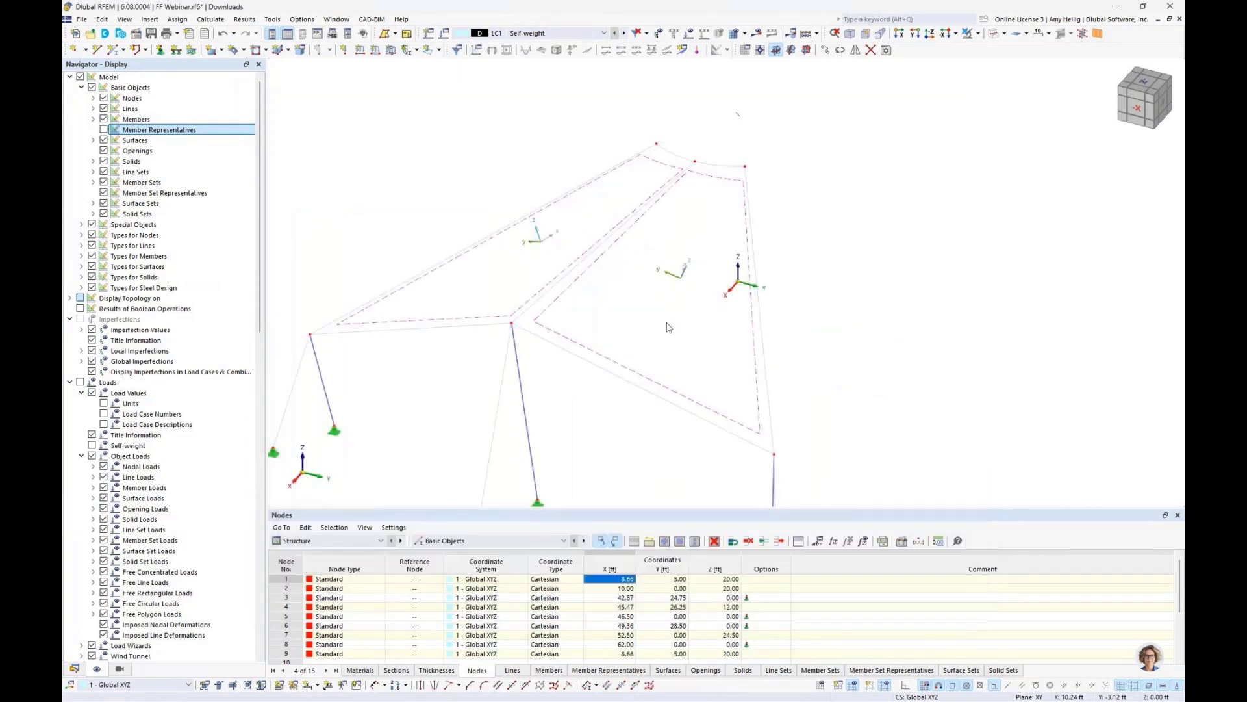
middle_click_drag(606, 284, 619, 78)
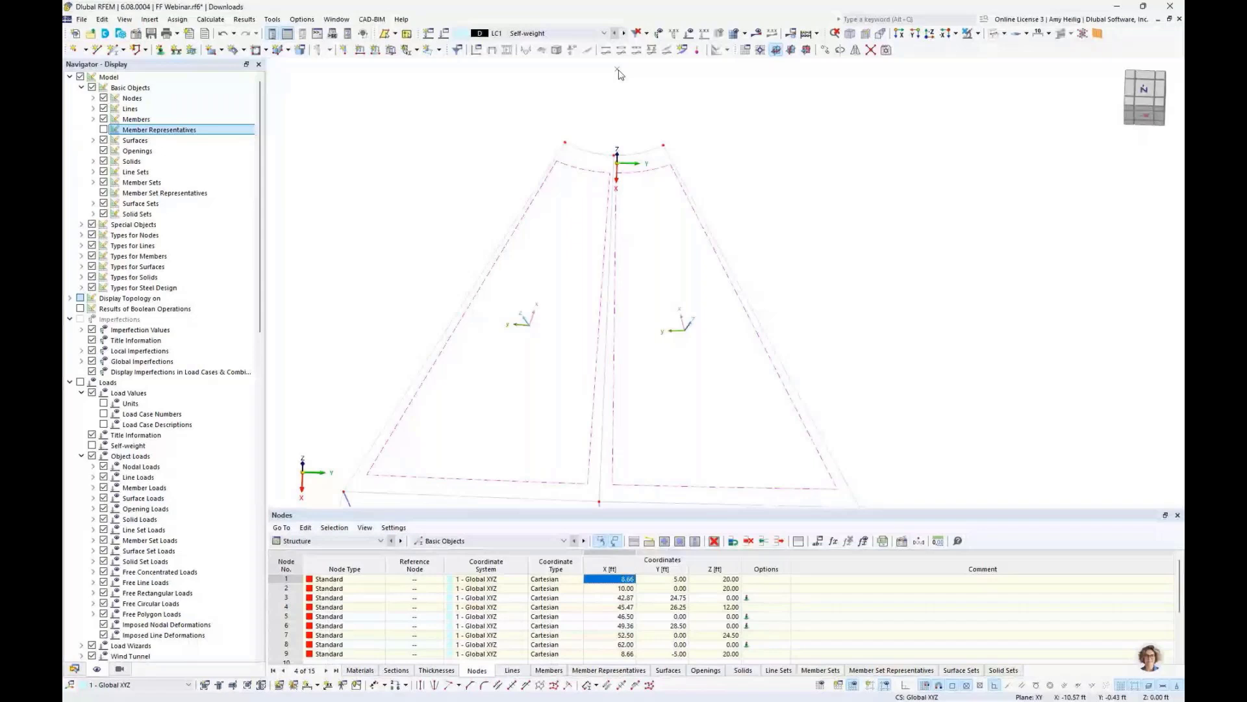
scroll(655, 365, "down", 3)
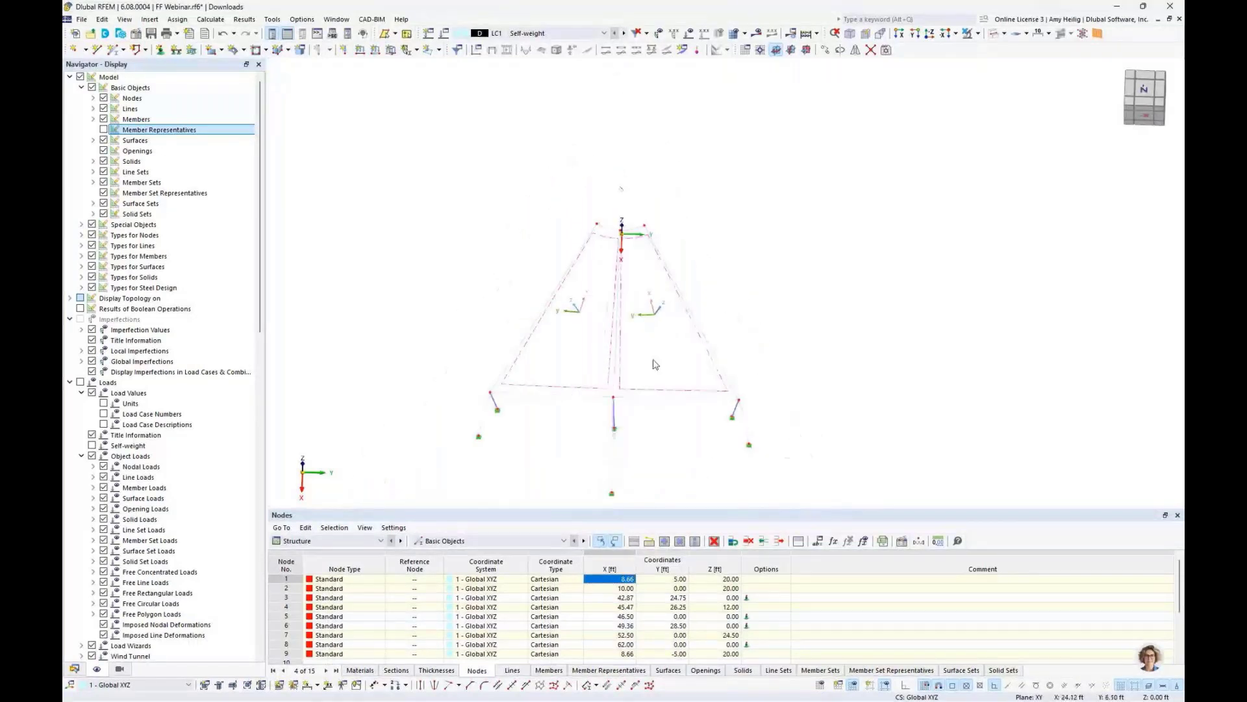
middle_click_drag(655, 365, 715, 416, "ctrl")
left_click_drag(794, 472, 428, 211)
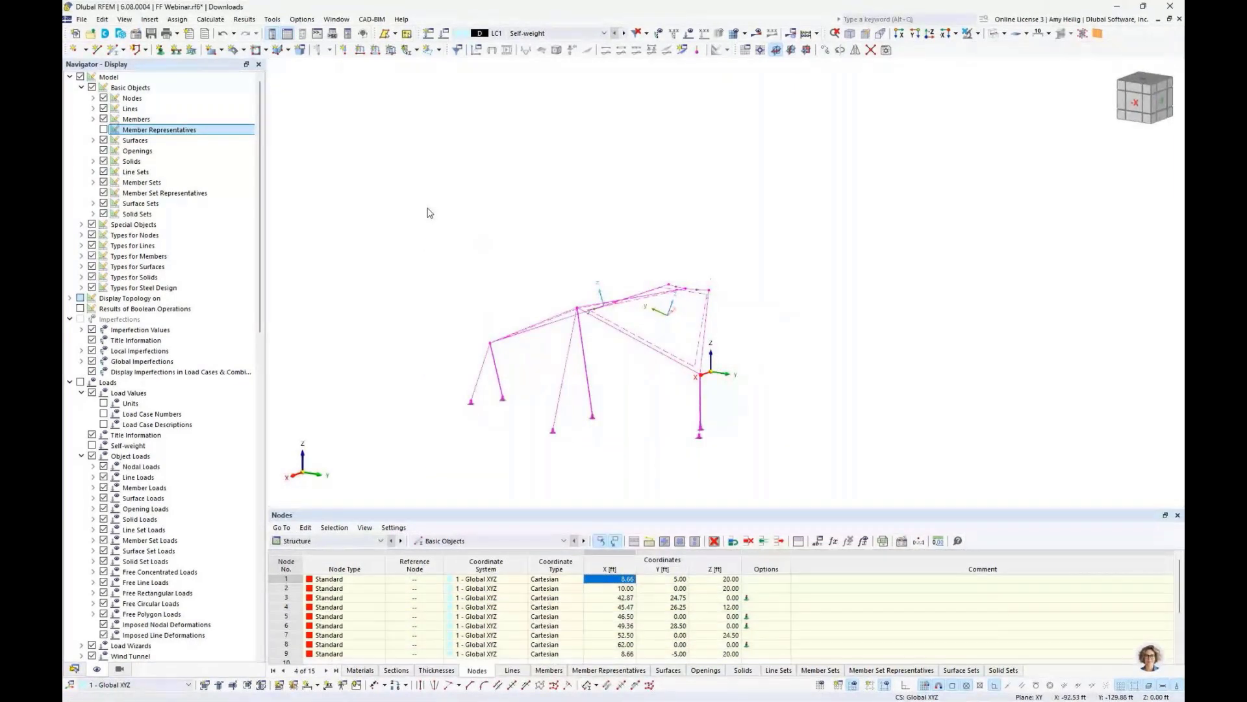
- Rotate the structure as a copy in 5 steps of 60° about the Z axis through point 0,0,0
left_click(840, 50)
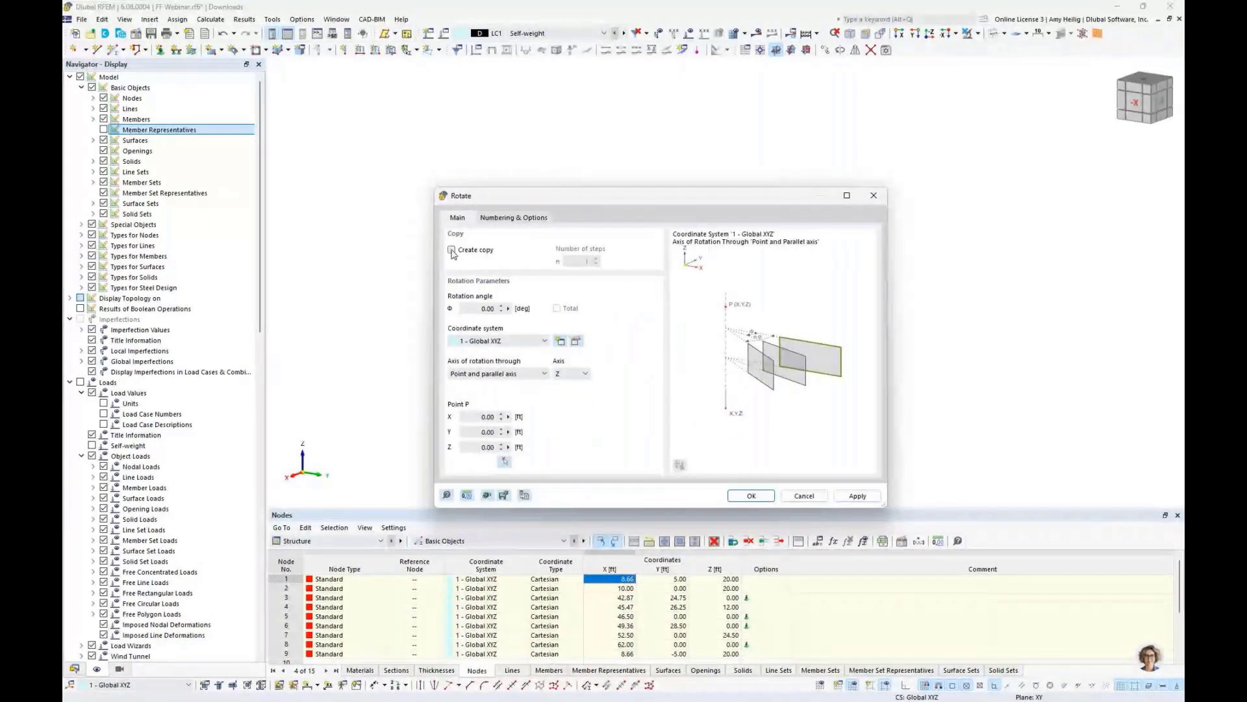
left_click(451, 250)
double_click(596, 262)
type("5")
key("Tab")
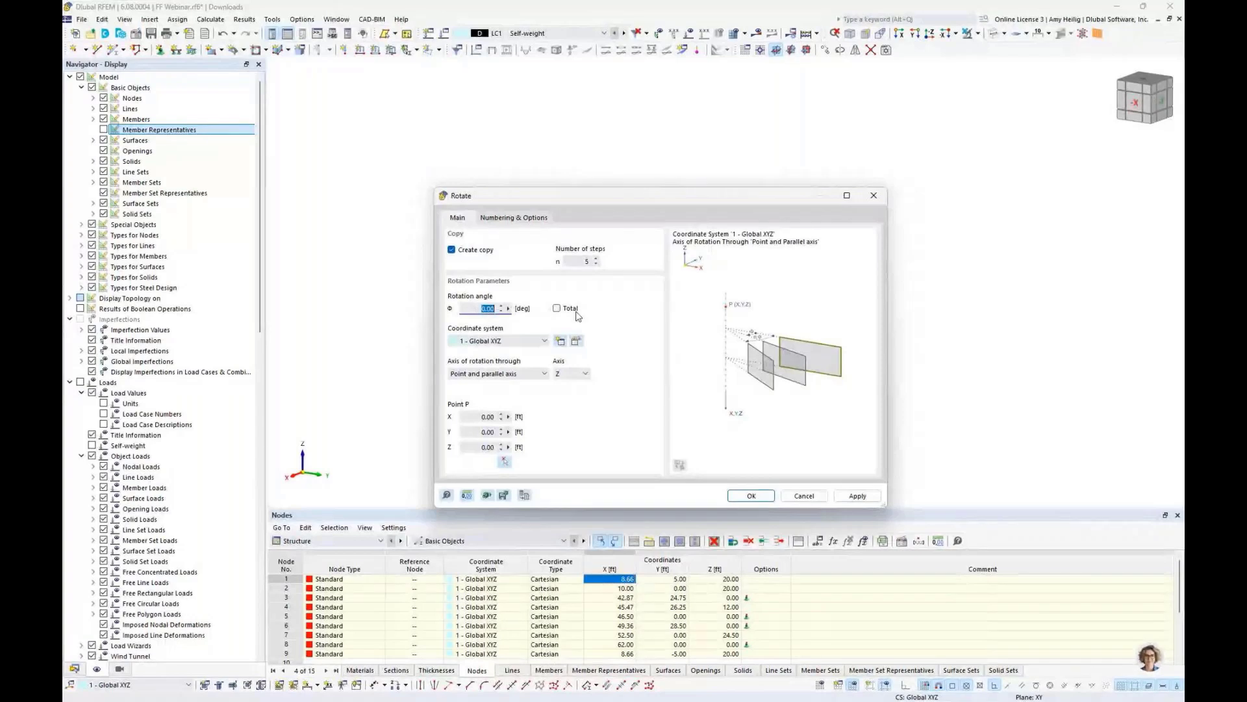
type("60")
left_click(751, 495)
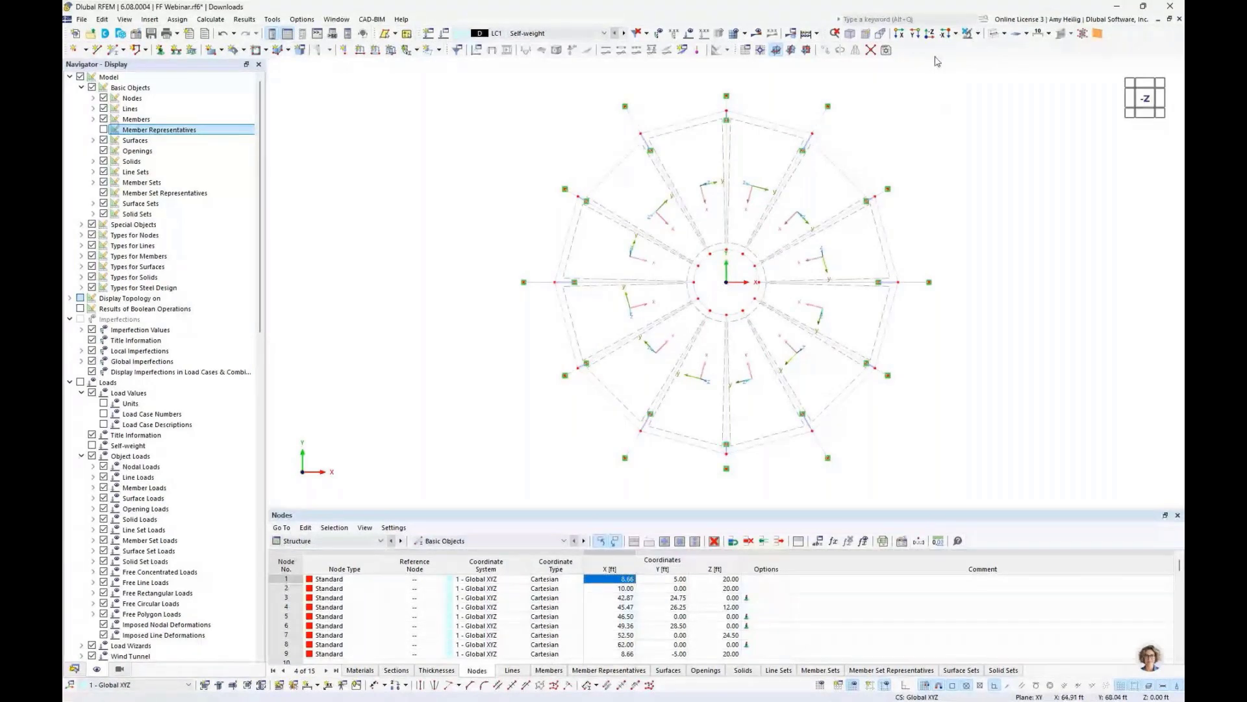
- Switch to the isometric view and turn off the display of the surfaces' local axis systems
left_click(850, 34)
right_click(851, 325)
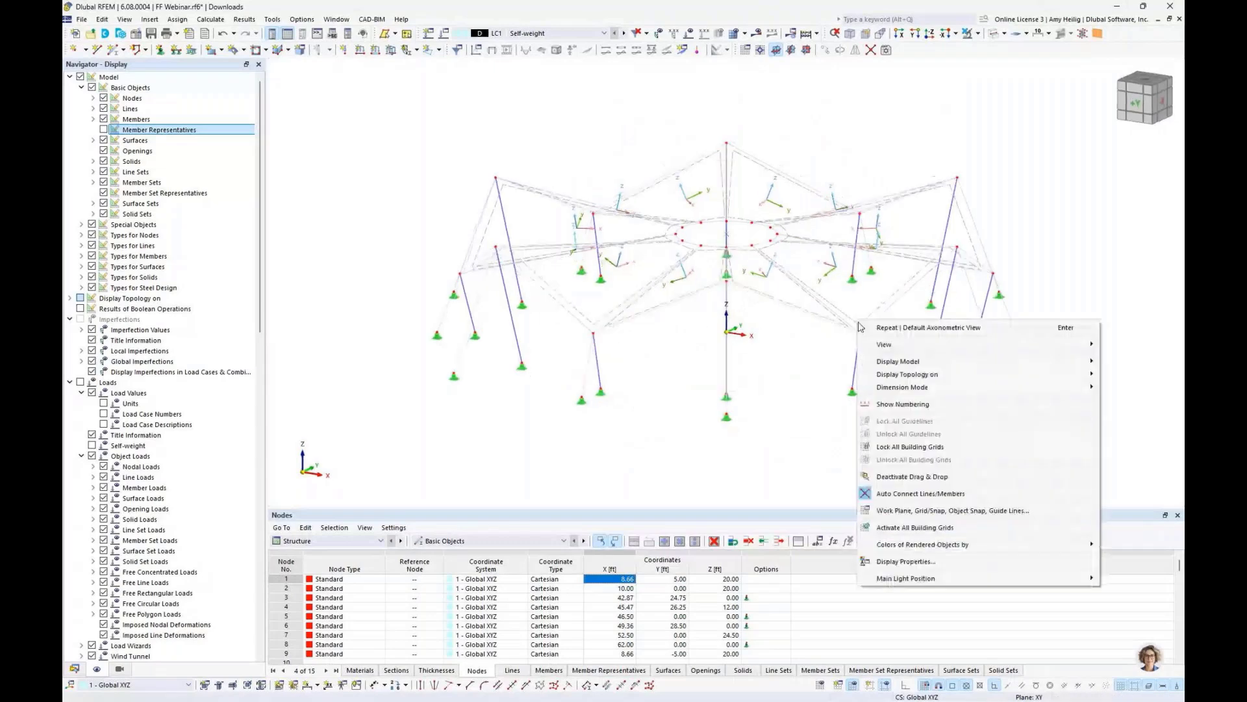
right_click(846, 313)
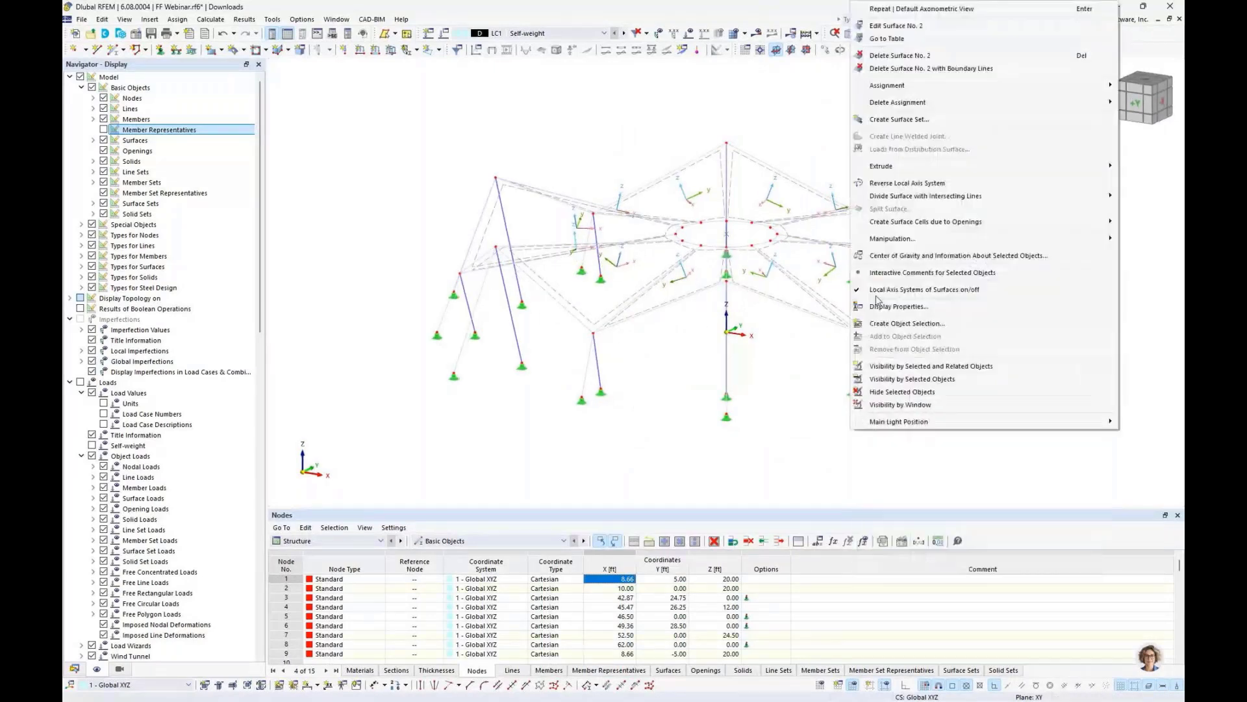
left_click(878, 291)
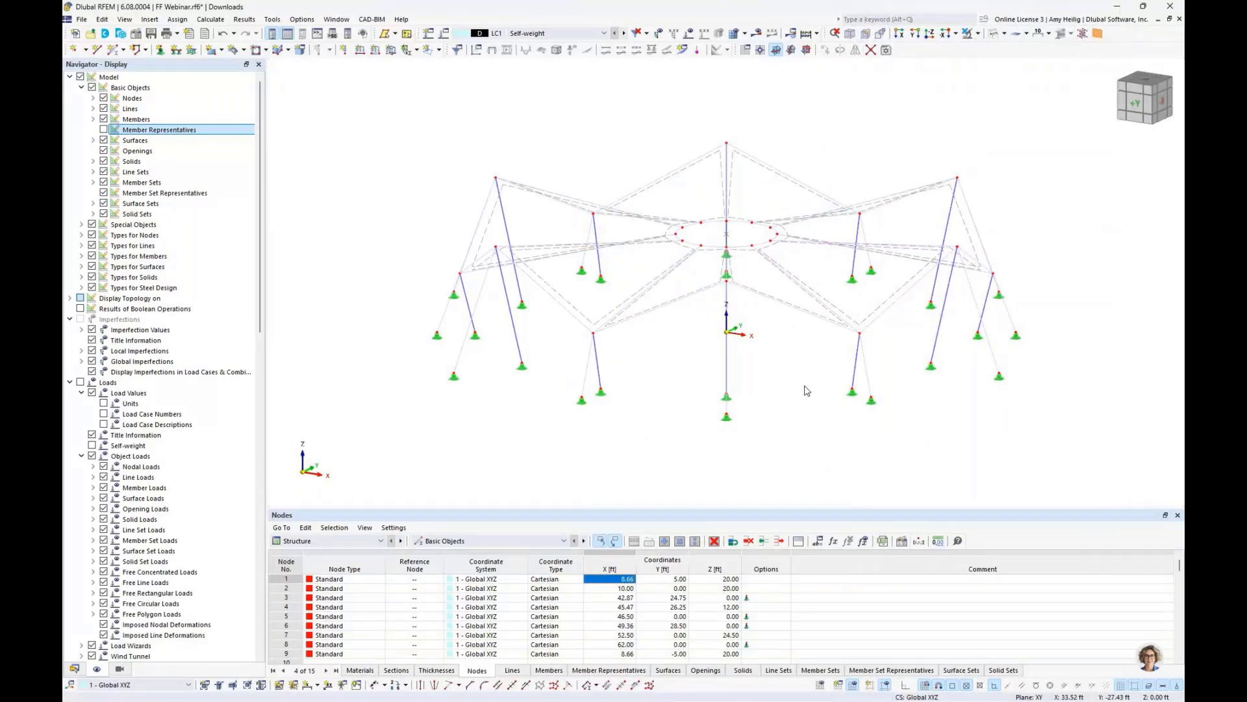
middle_click_drag(809, 376, 742, 388)
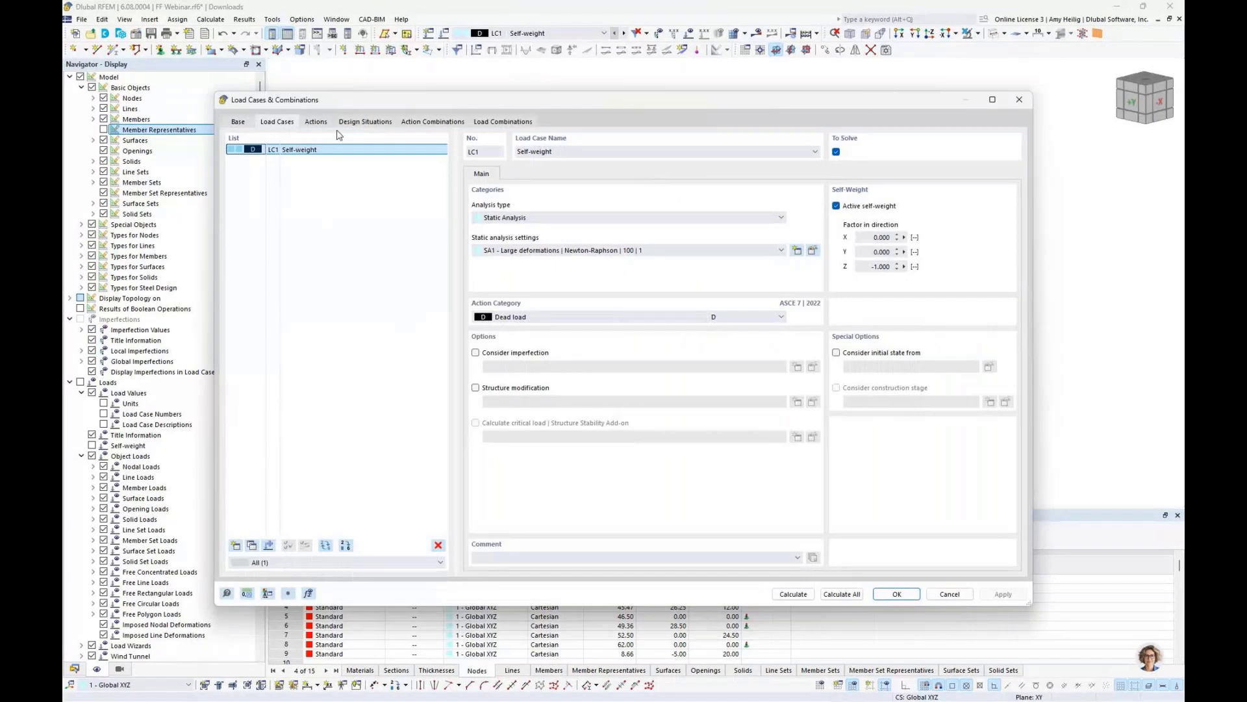
- Rename load case LC1 to Prestress and deactivate its self-weight
double_click(580, 151)
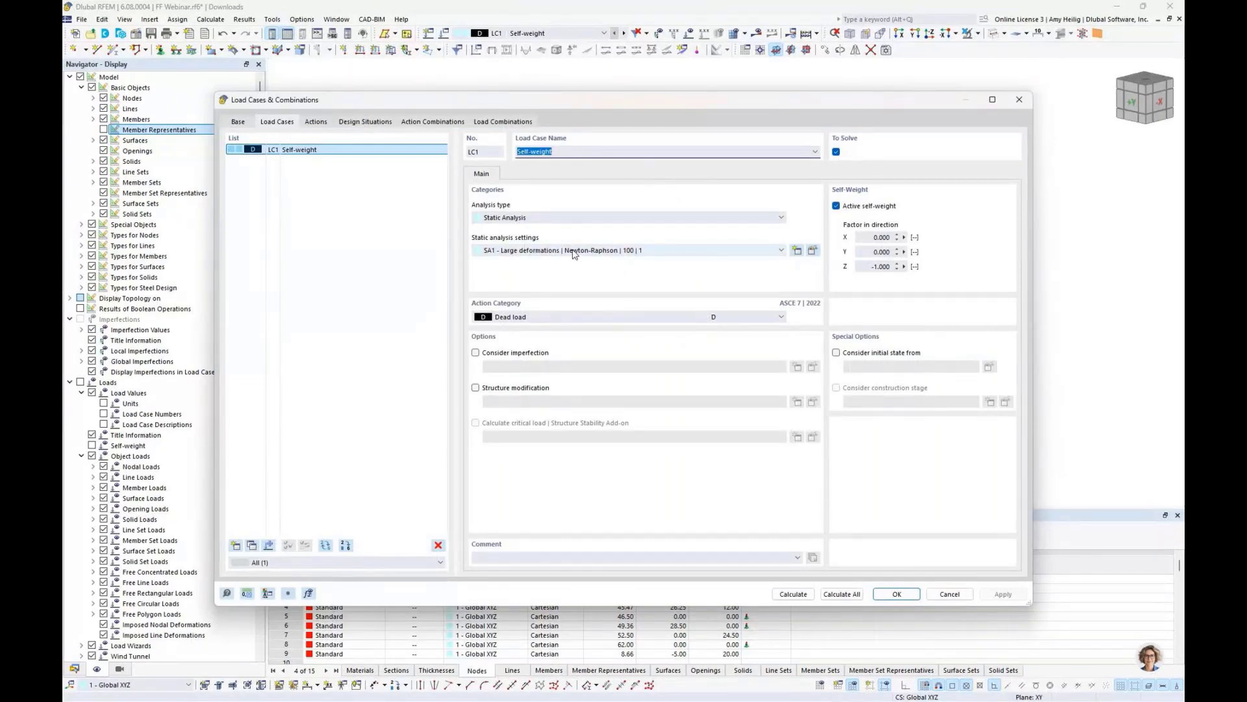
type("Prestress")
left_click(837, 206)
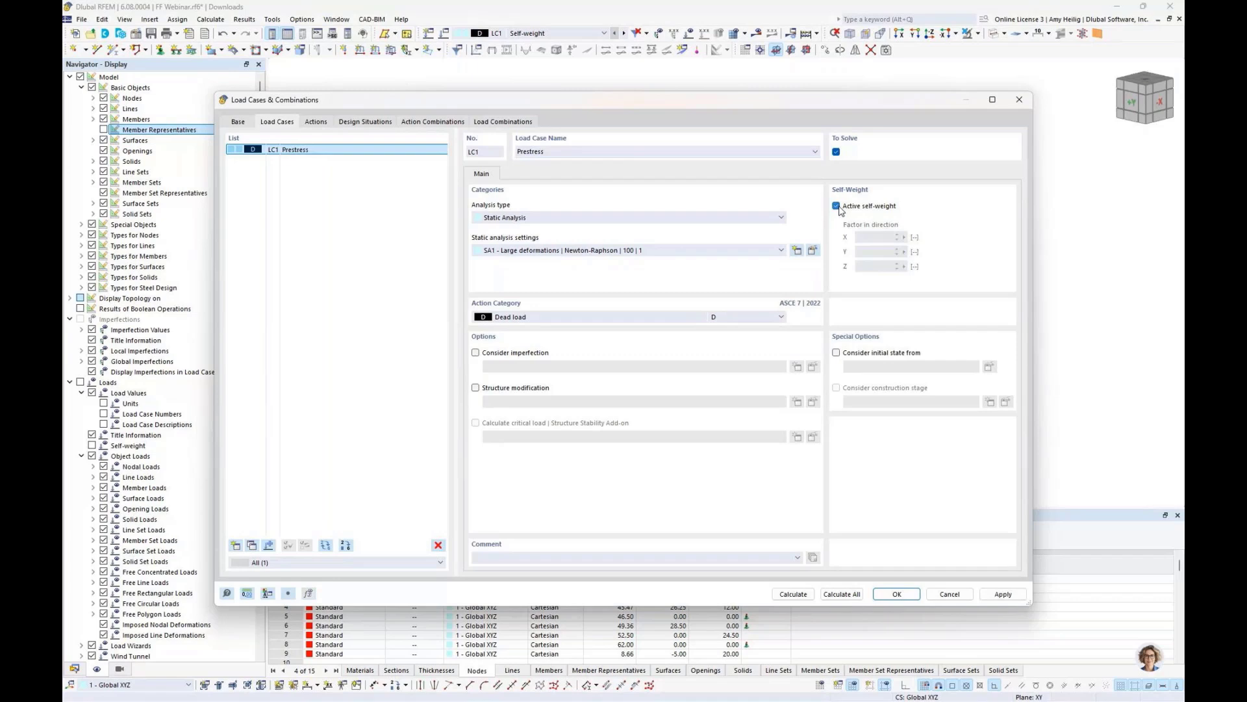
- Set the Prestress load case's action category to Self-straining force, permanent and confirm
left_click(780, 317)
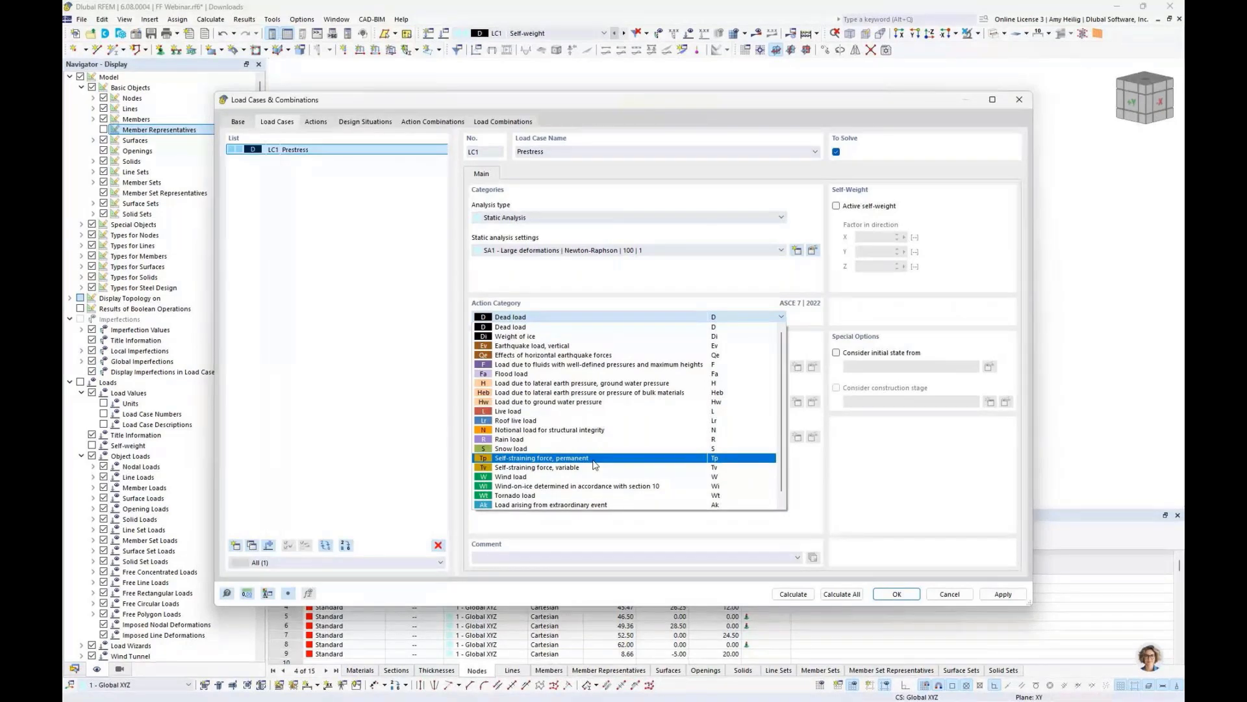
left_click(593, 459)
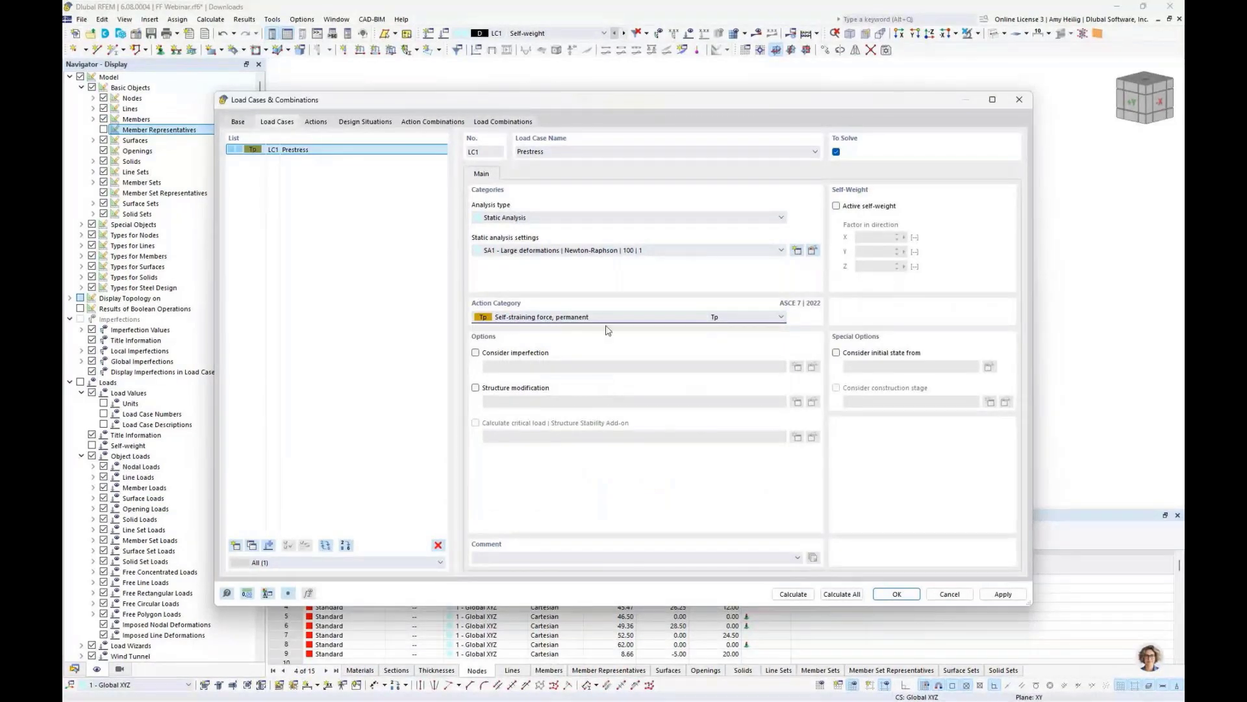
left_click(887, 594)
- Create a new member load in LC1 with load type Form-Finding
middle_click_drag(785, 350, 764, 352)
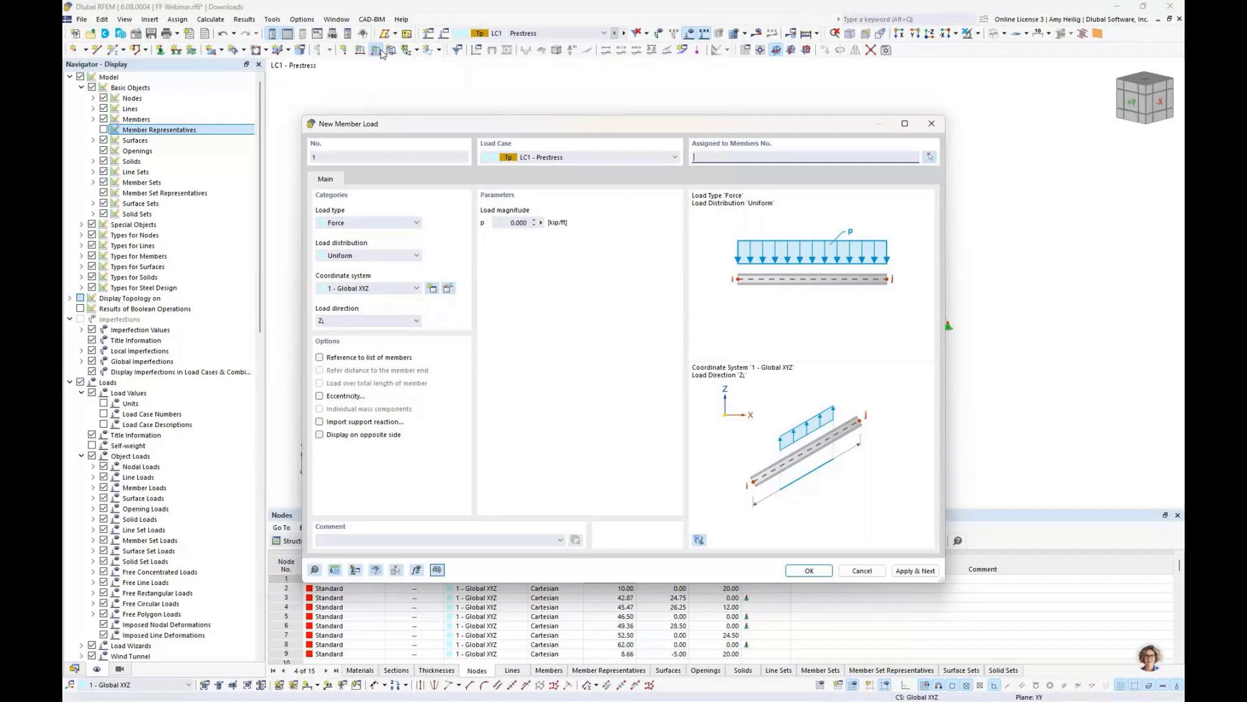
left_click(377, 223)
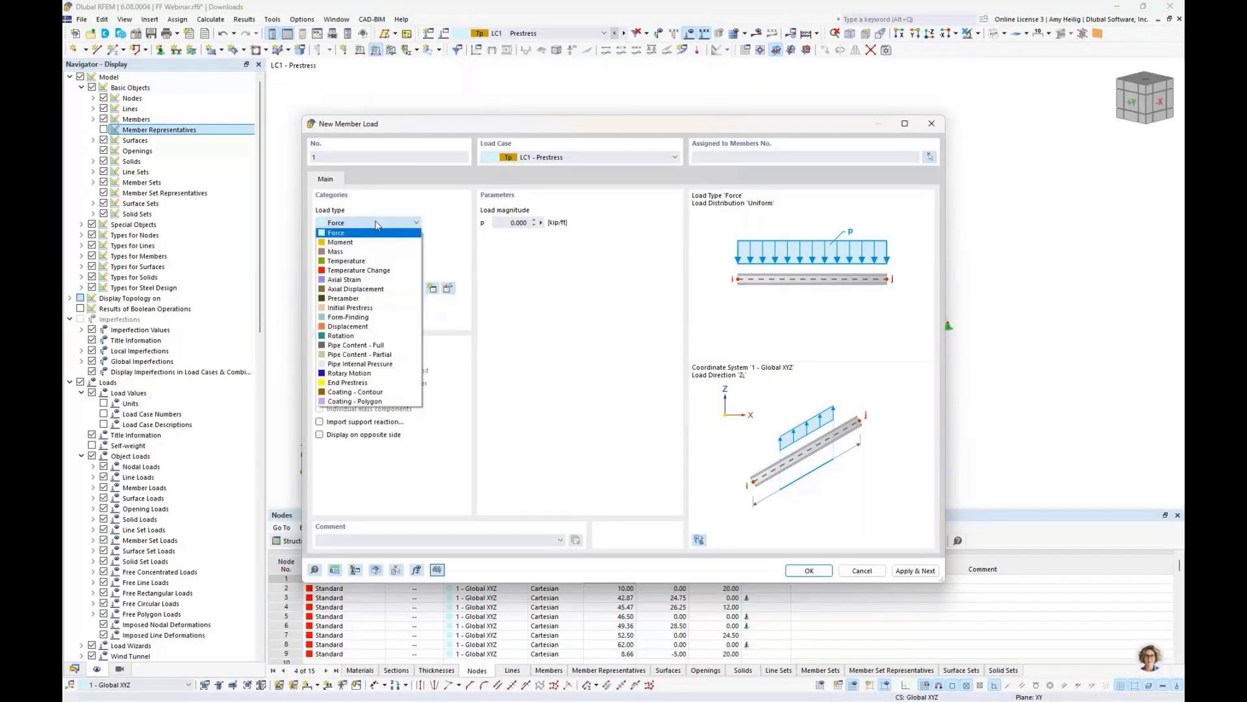
left_click(371, 318)
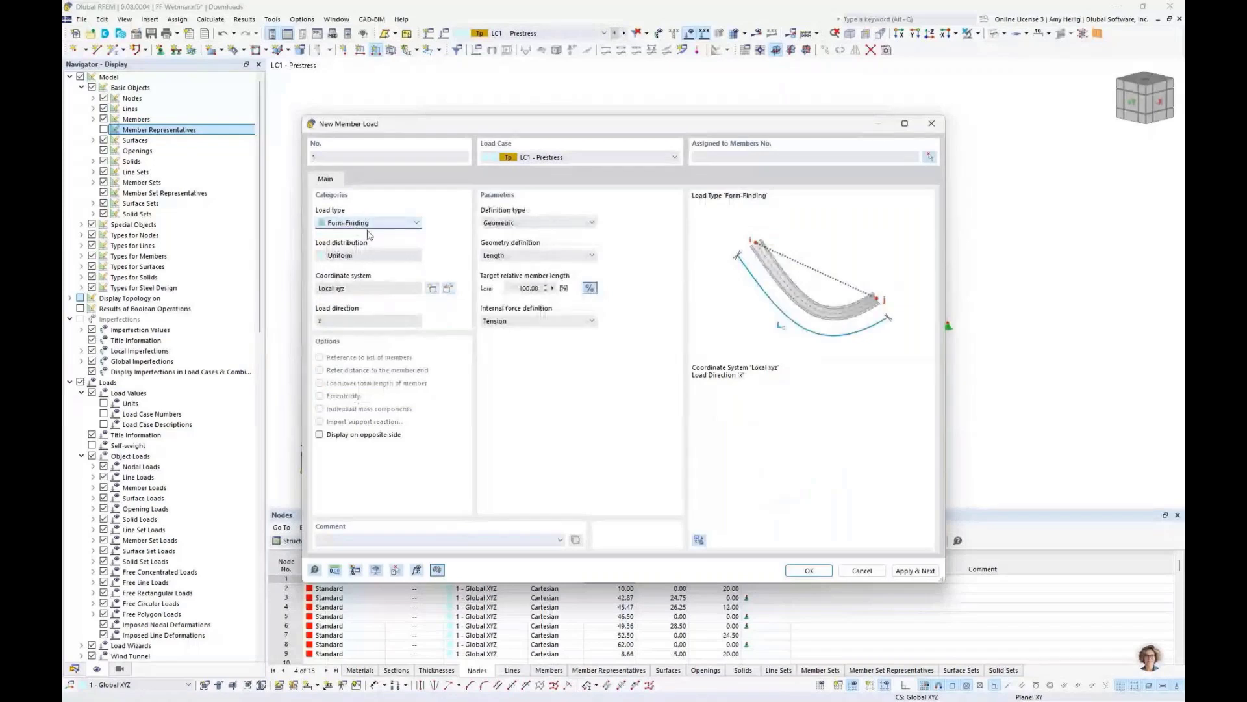
- Examine the form-finding definition type, geometry definition and force definition options, keeping Geometric
left_click(536, 224)
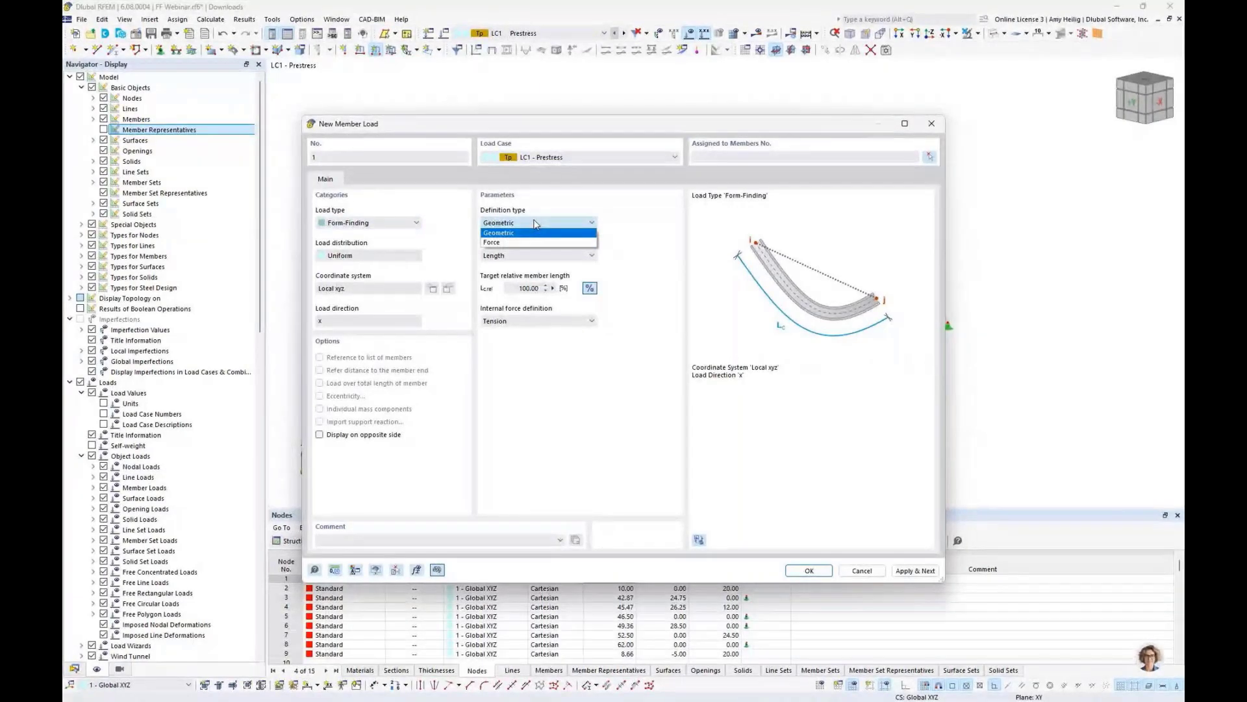
left_click(500, 233)
left_click(584, 257)
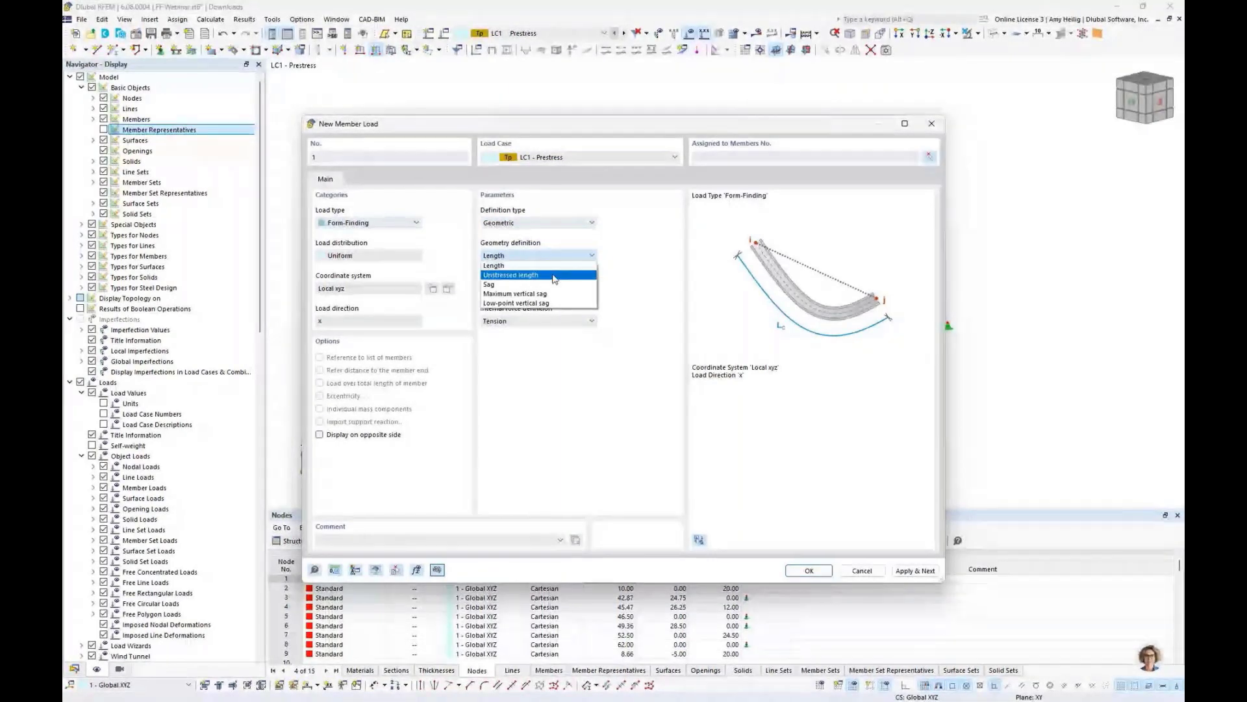
left_click(618, 290)
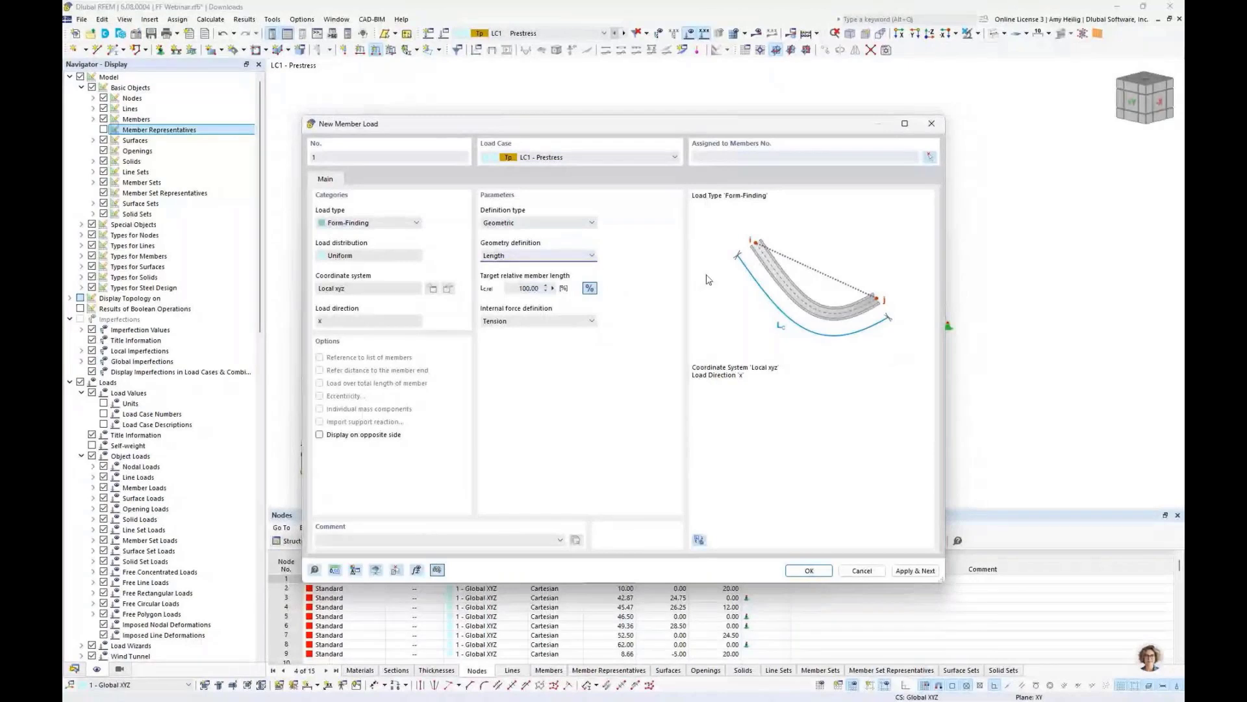
left_click(569, 223)
left_click(564, 241)
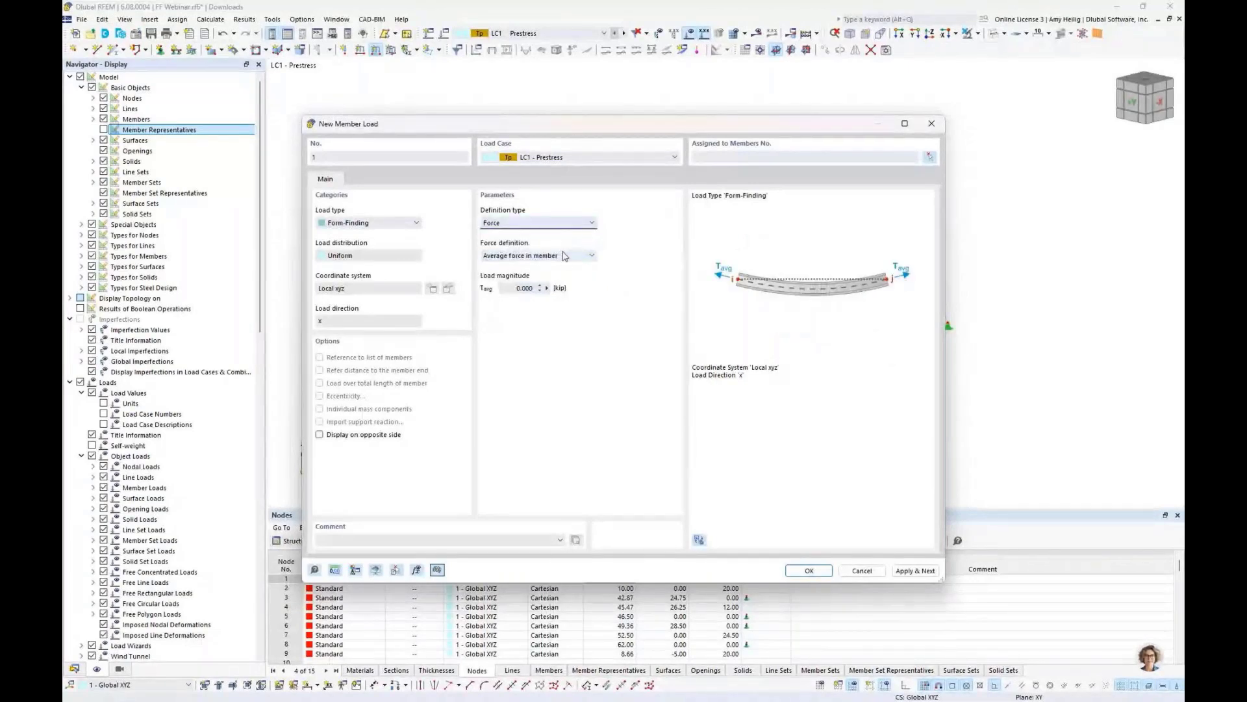
left_click(566, 257)
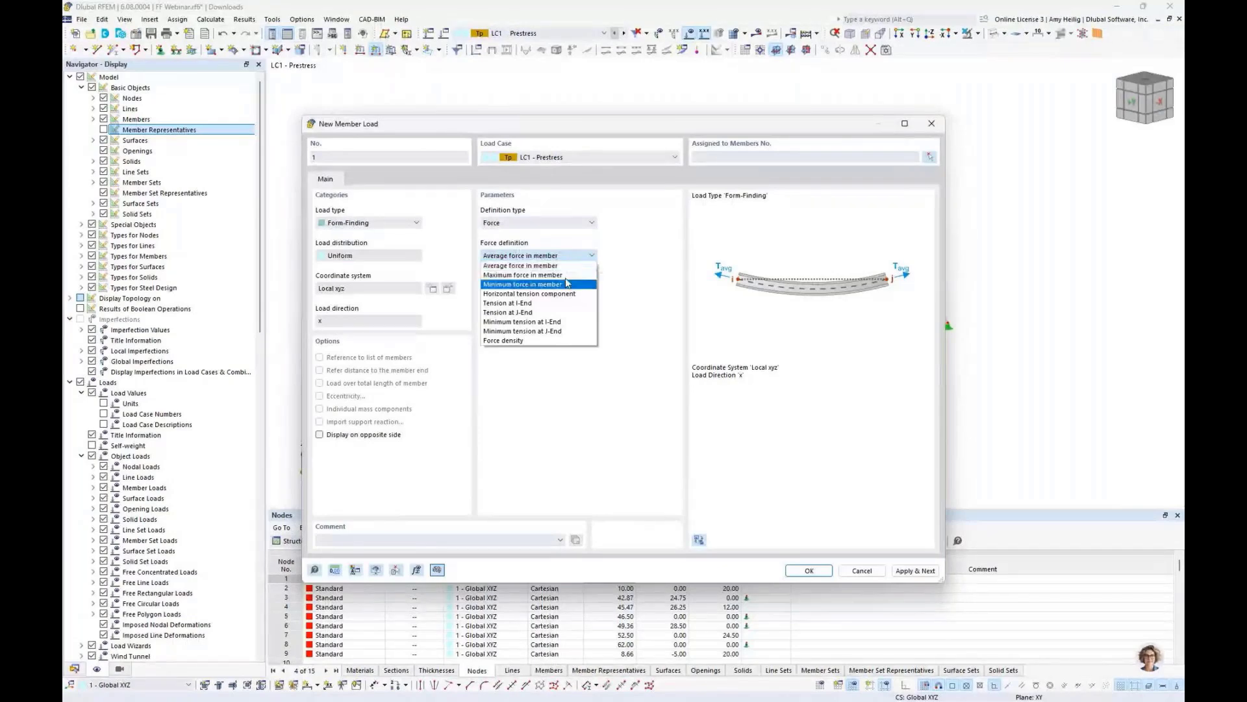
left_click(624, 359)
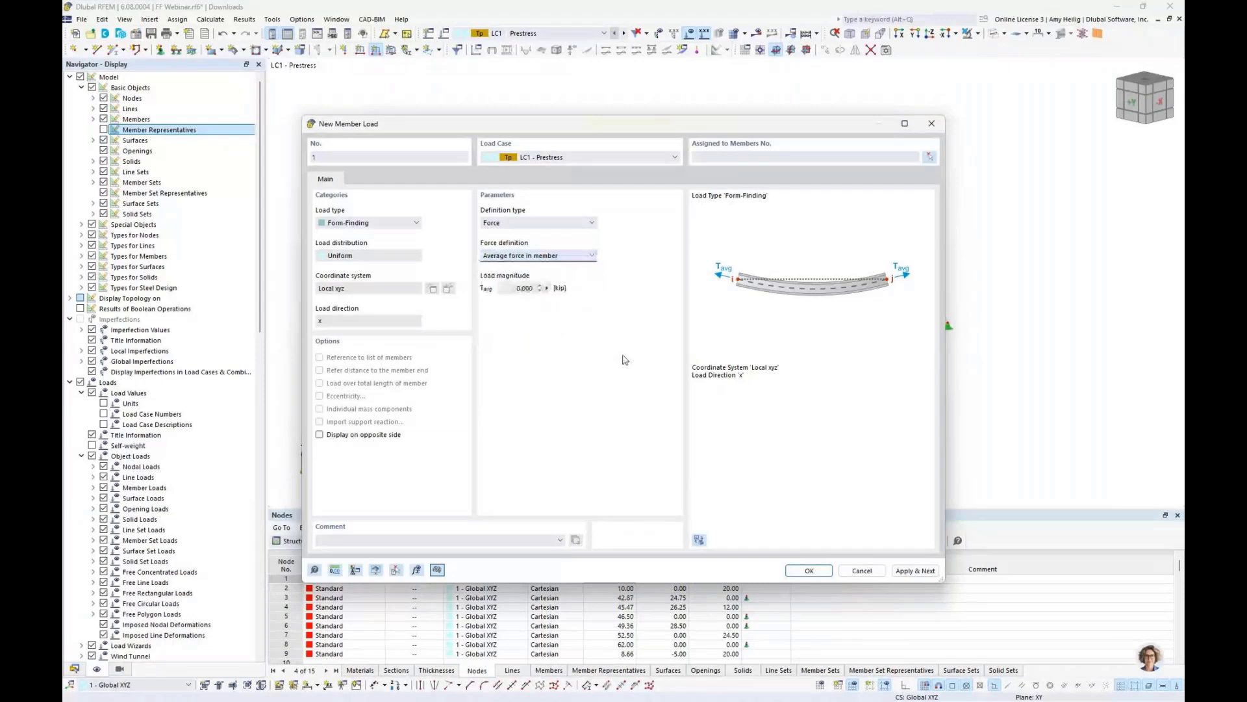
left_click(541, 223)
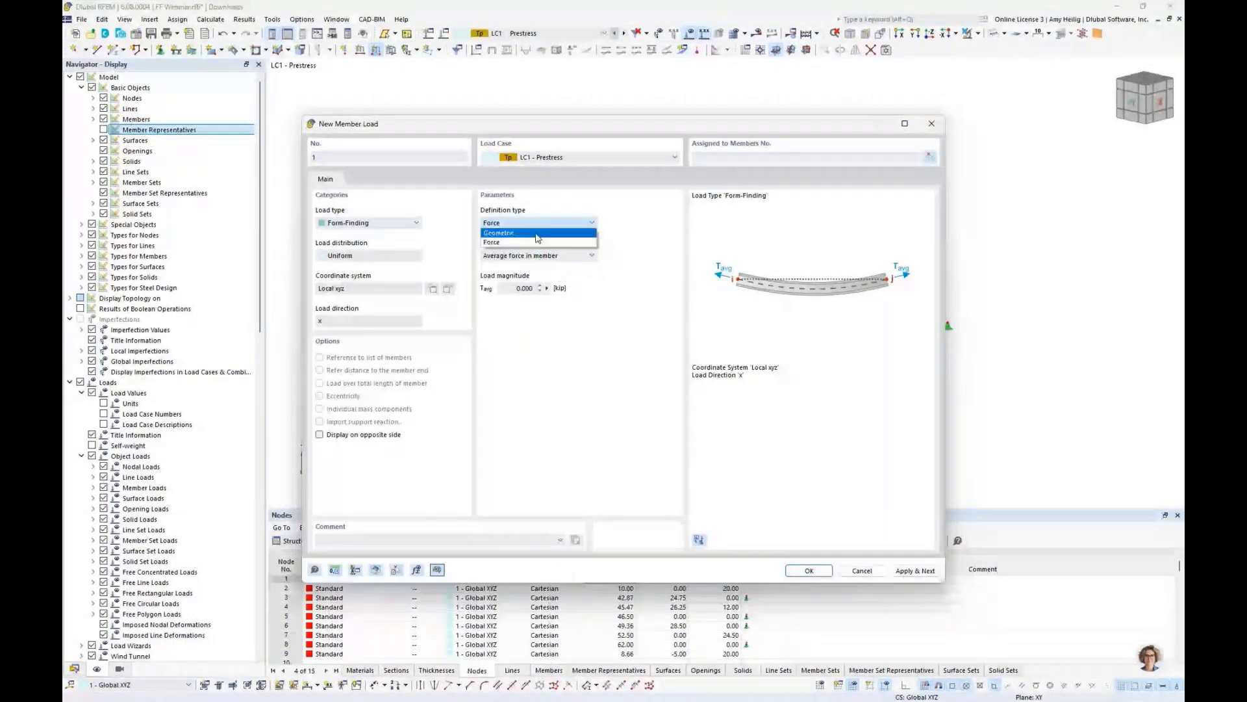
left_click(537, 234)
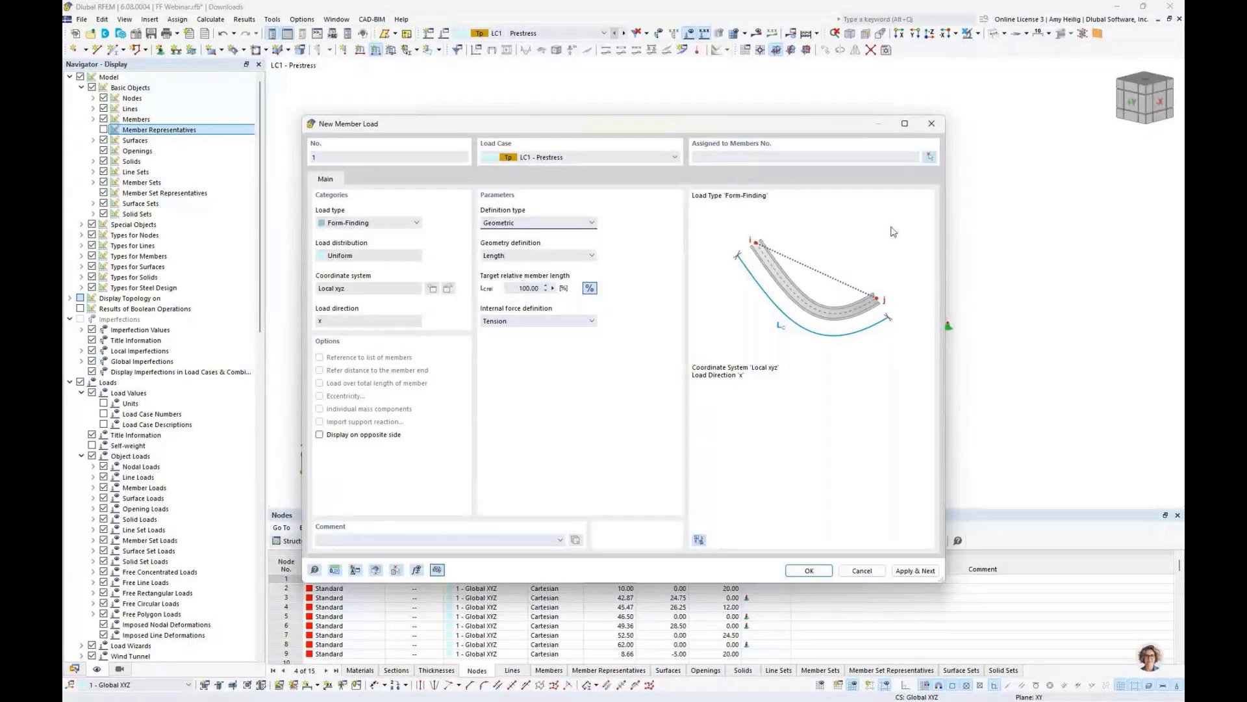
- Start picking members for the load and limit the visible objects to cable members only
left_click(930, 158)
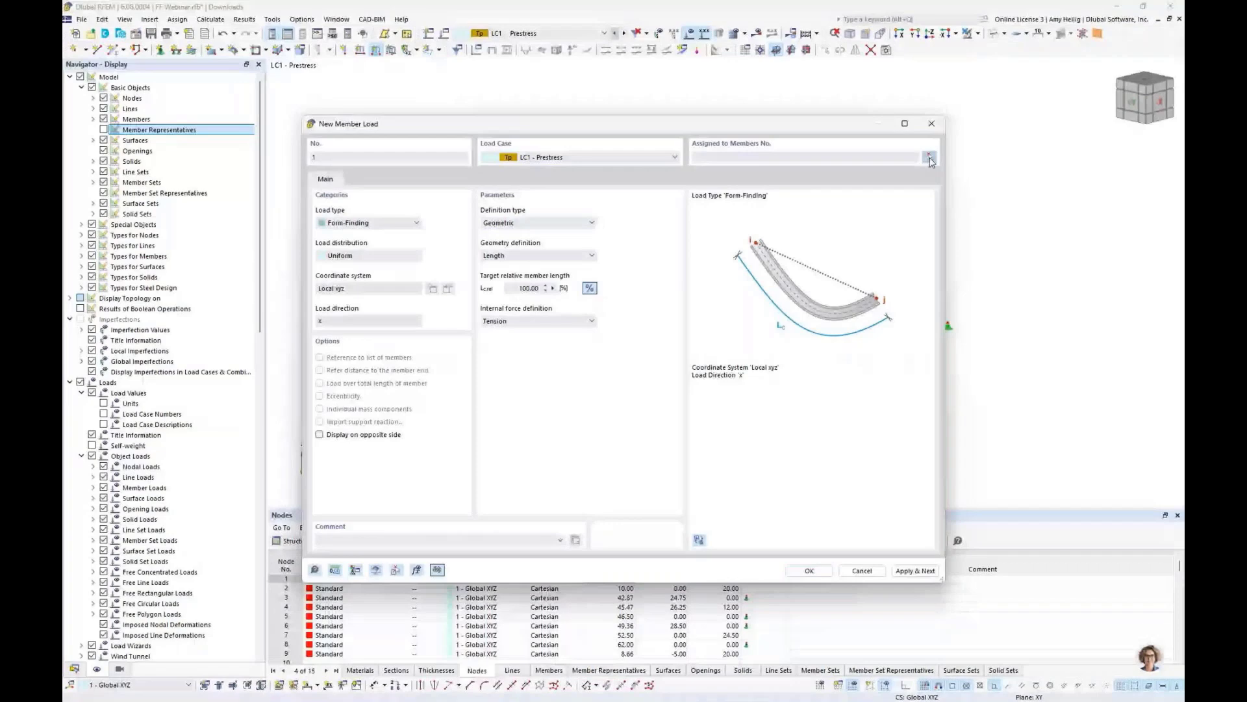
left_click_drag(282, 67, 416, 76)
left_click(121, 669)
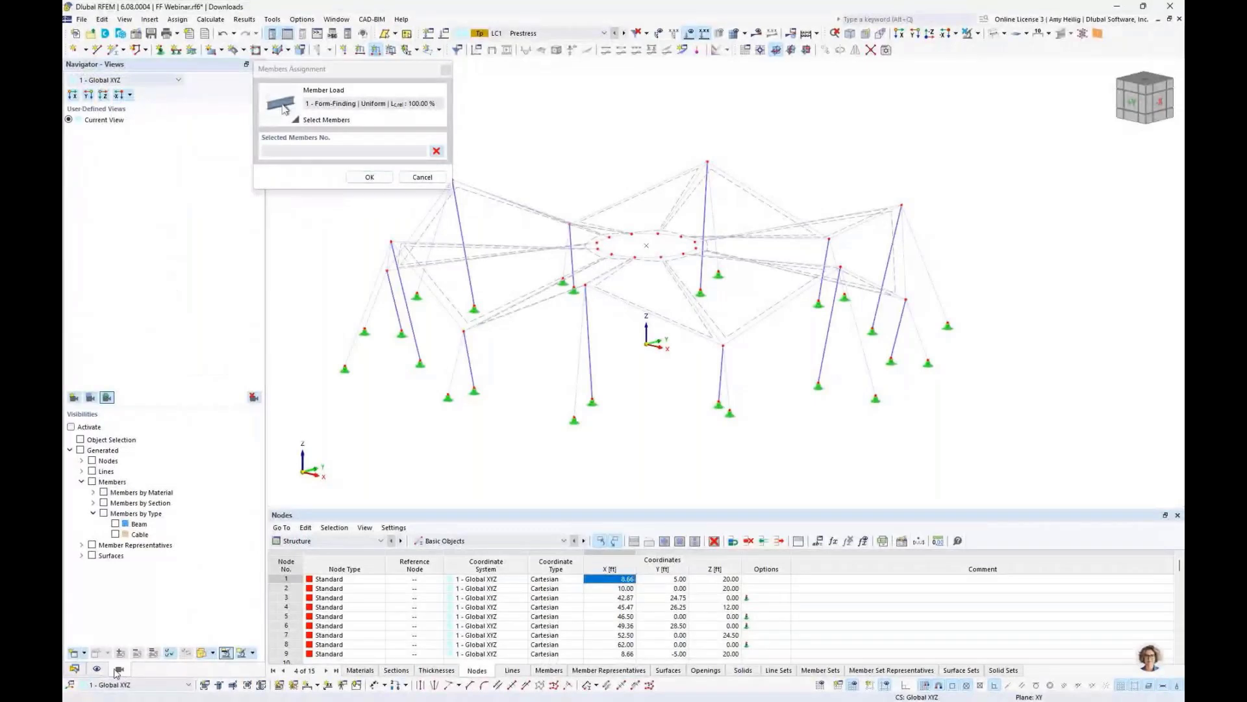
left_click(81, 481)
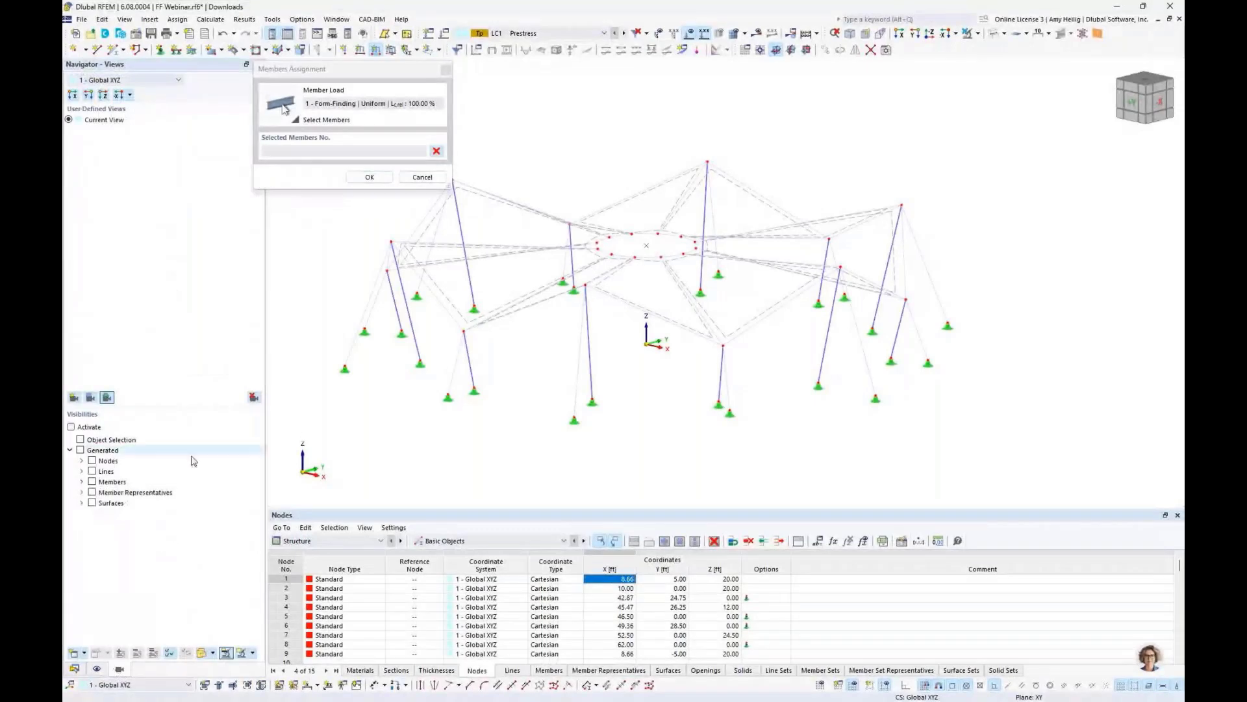
left_click(81, 482)
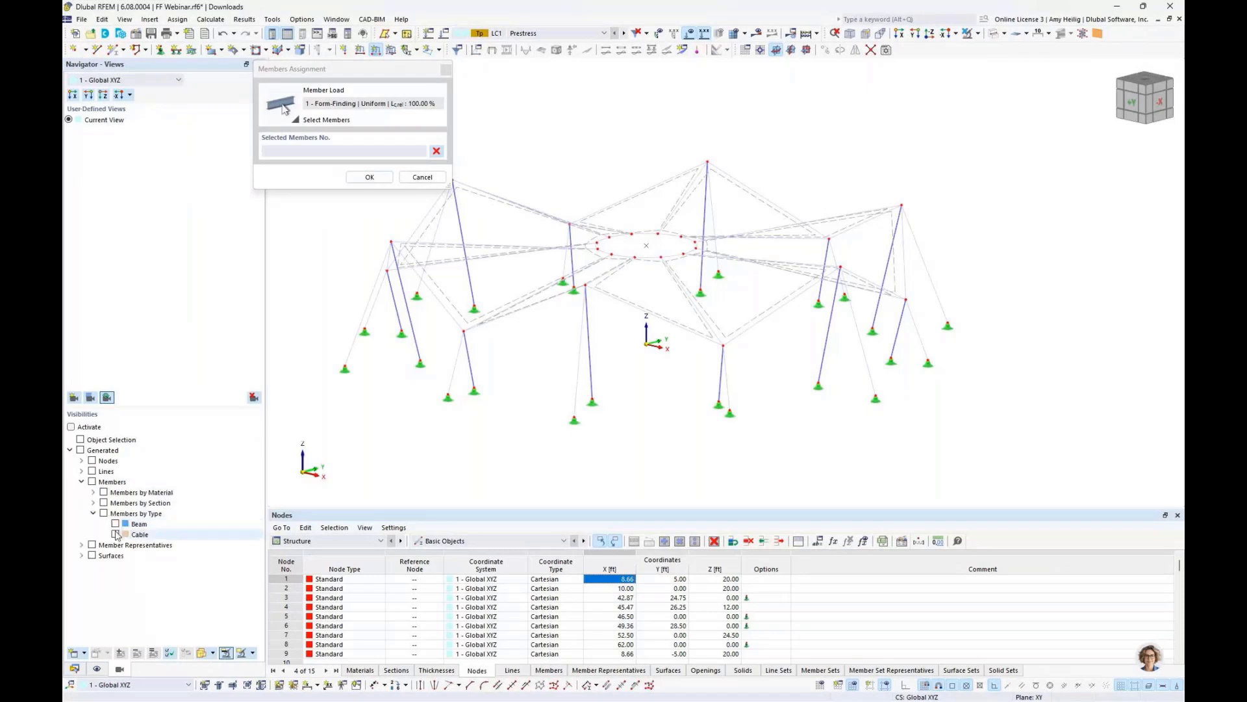
left_click(116, 534)
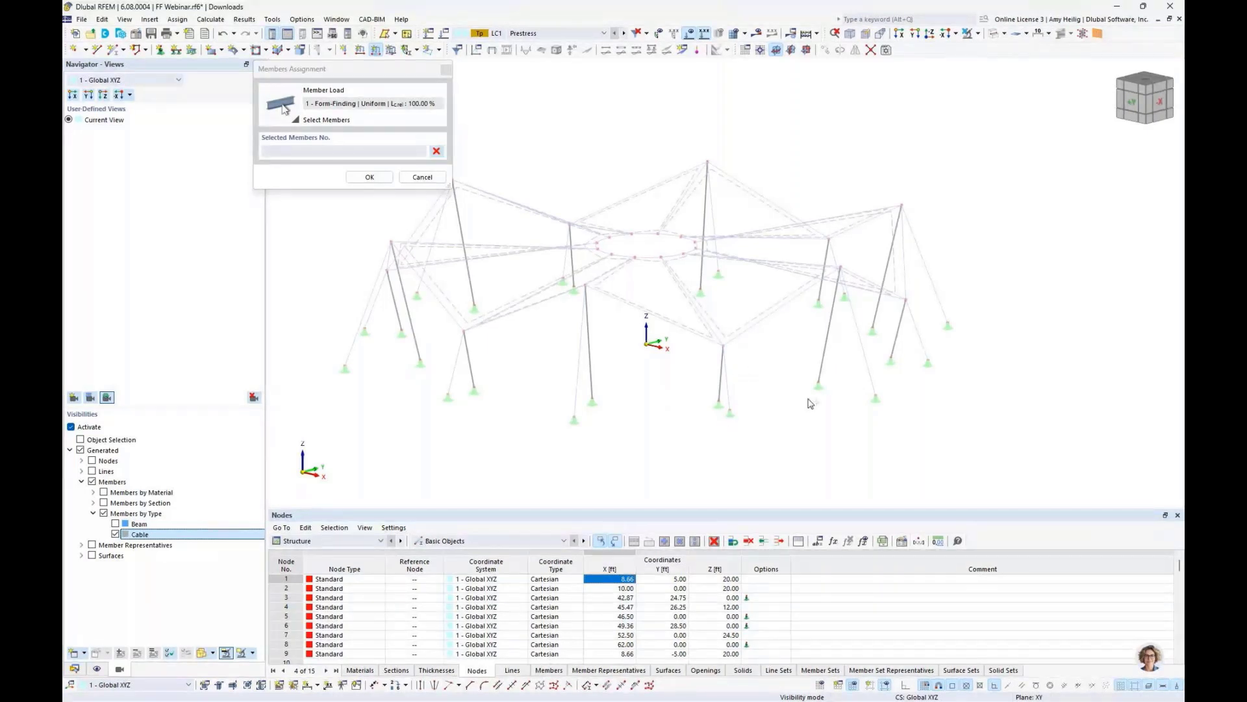
- Window-select the cables in the elevation view for the form-finding load
left_click(900, 33)
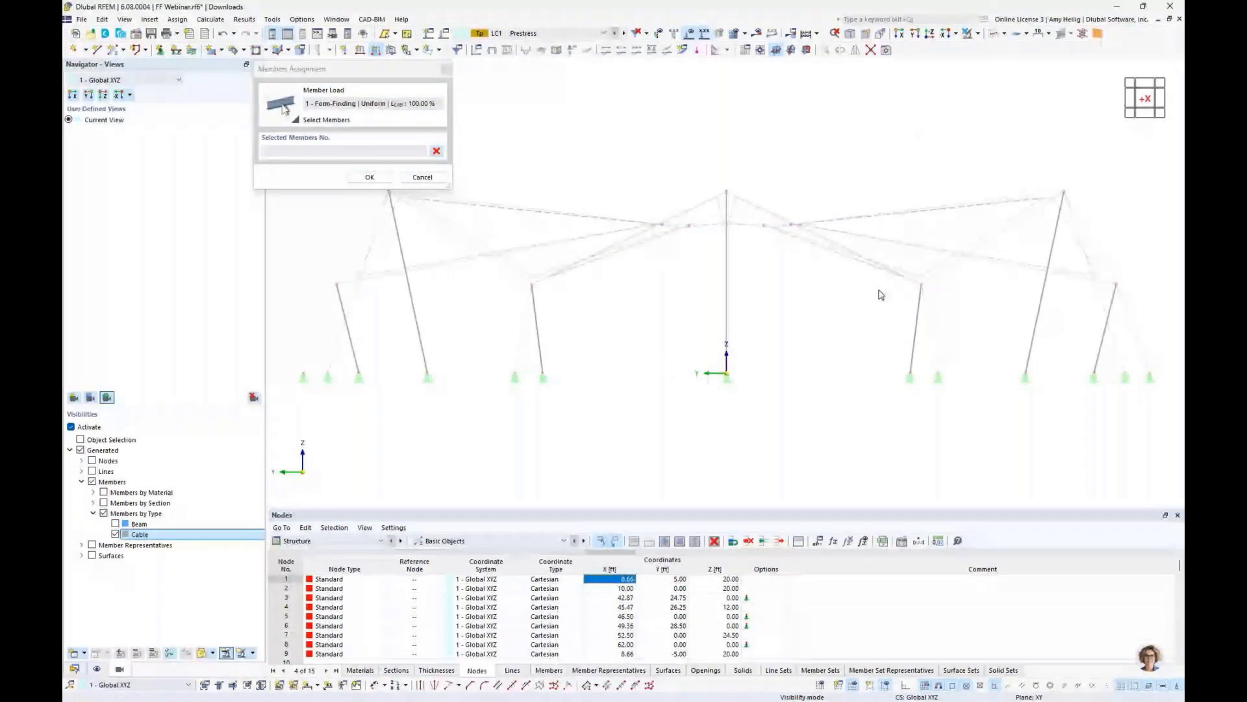
scroll(881, 295, "down", 2)
left_click_drag(1096, 342, 464, 315)
middle_click_drag(718, 342, 635, 348)
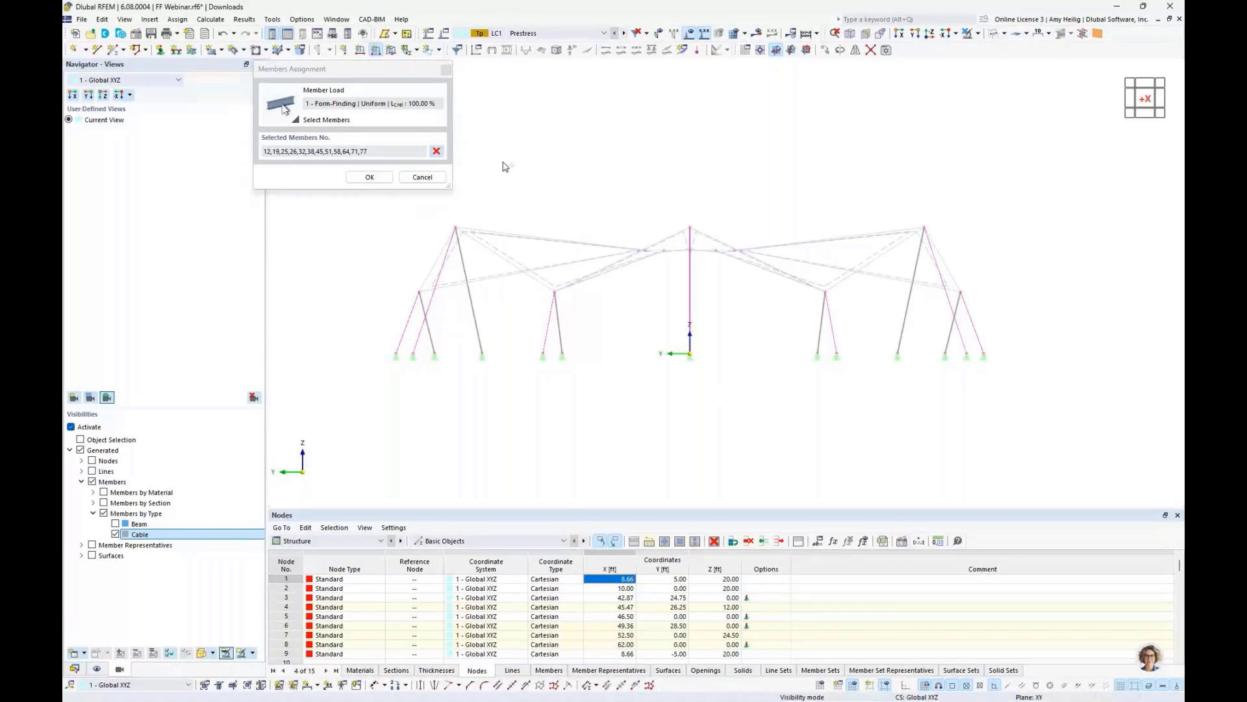
- Add the ring and remaining radial cables in plan view to the selection and confirm the assignment
left_click(930, 33)
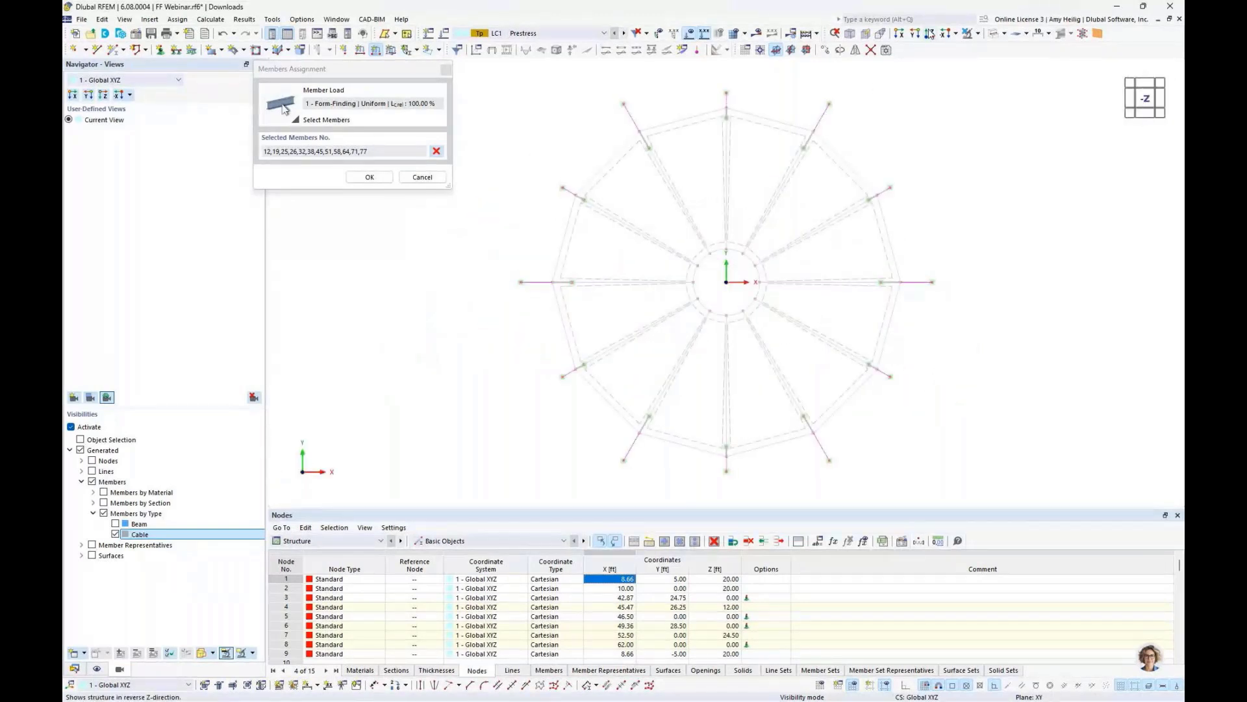
left_click_drag(657, 216, 794, 328)
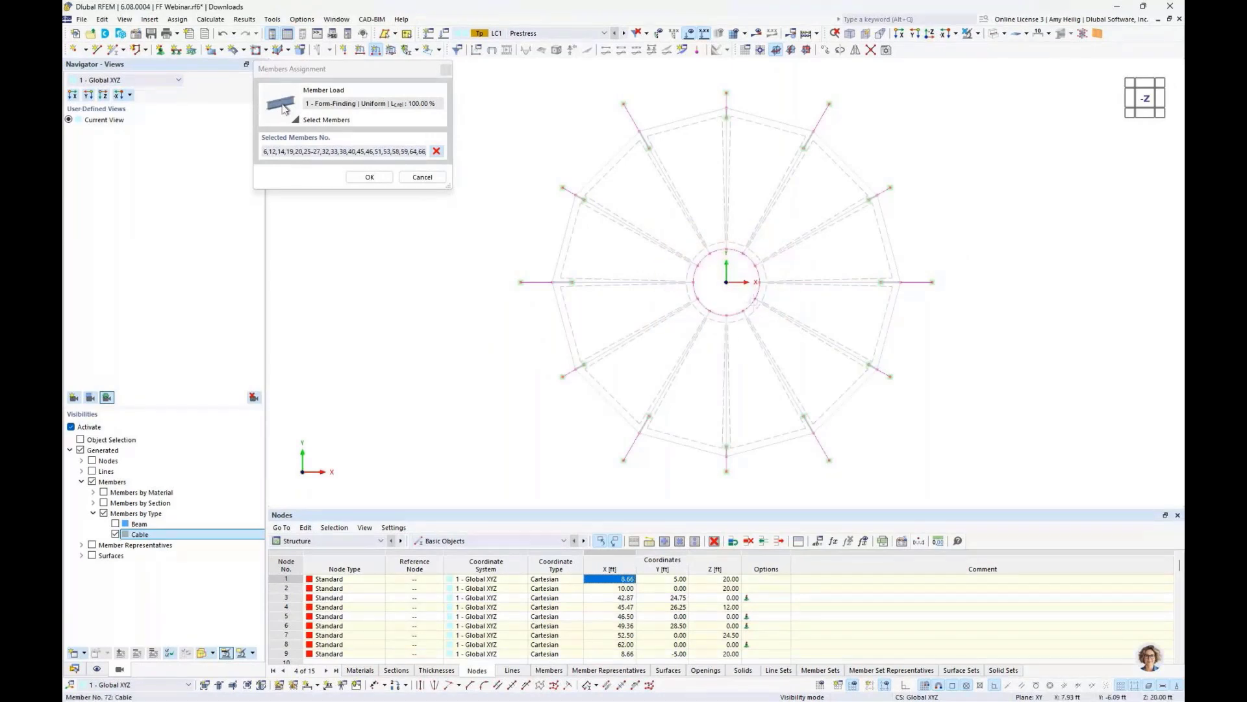
left_click(741, 368)
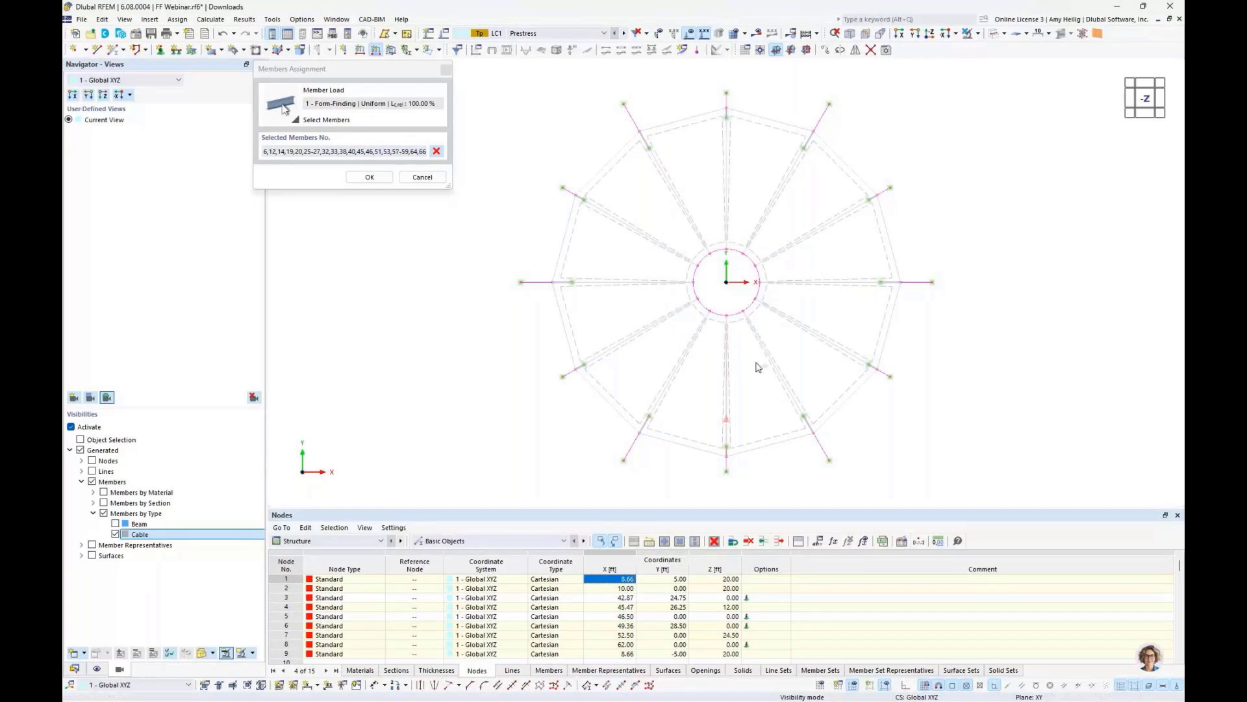
left_click(814, 336)
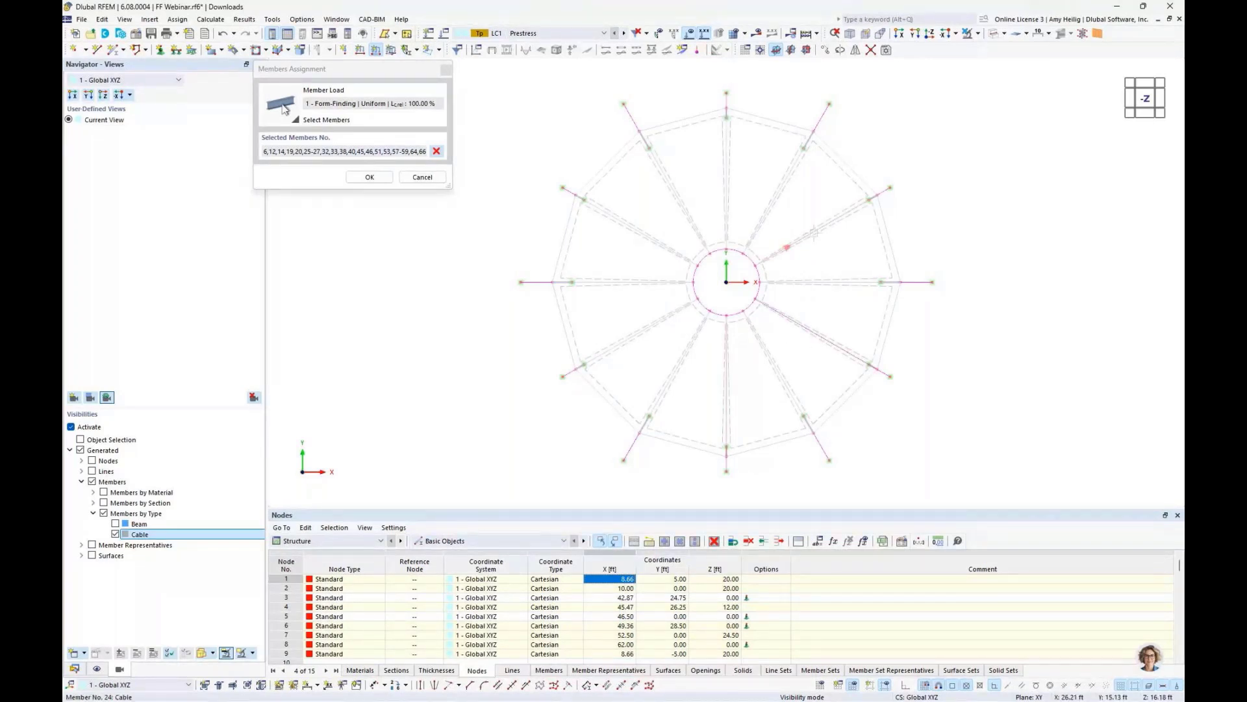
left_click(727, 199)
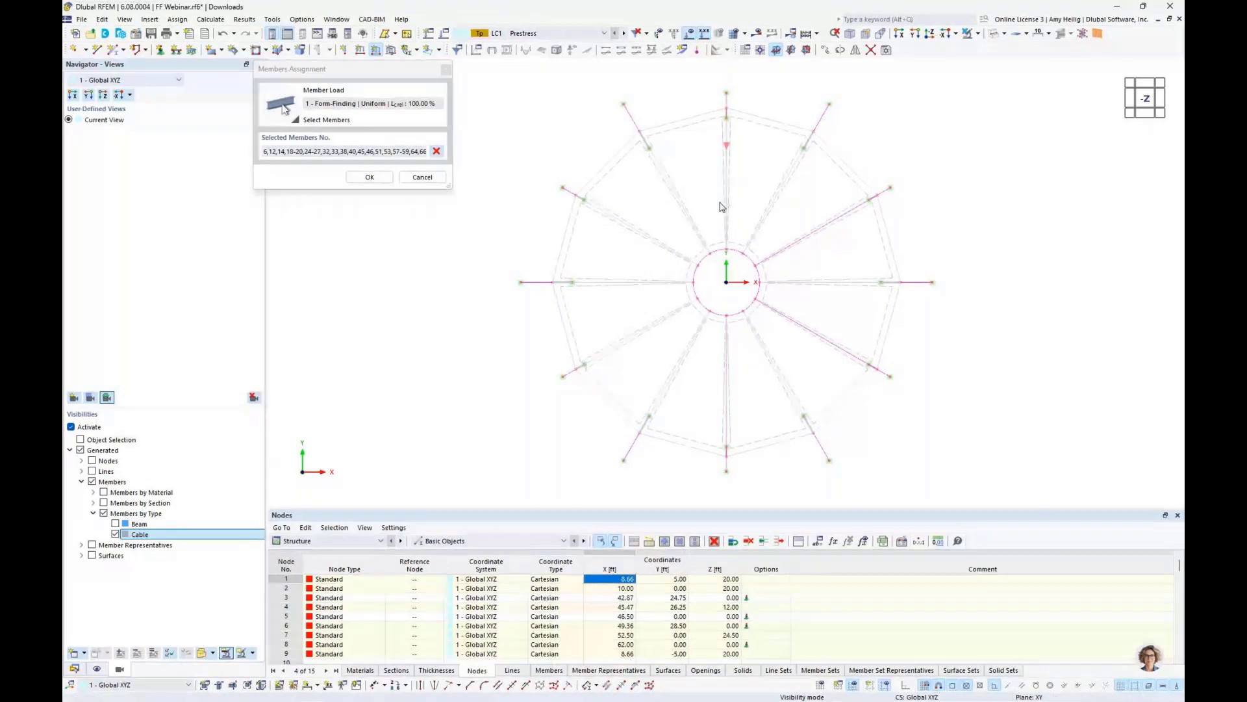
left_click(655, 240)
left_click(649, 326)
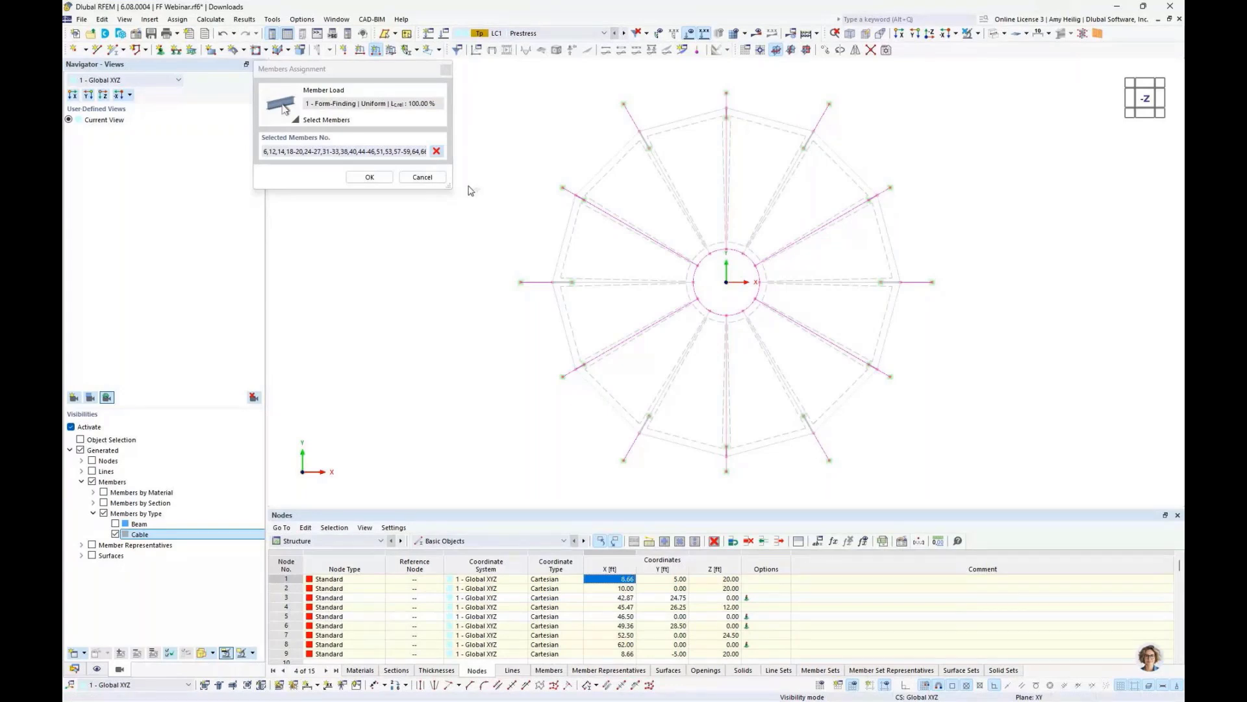
left_click(366, 178)
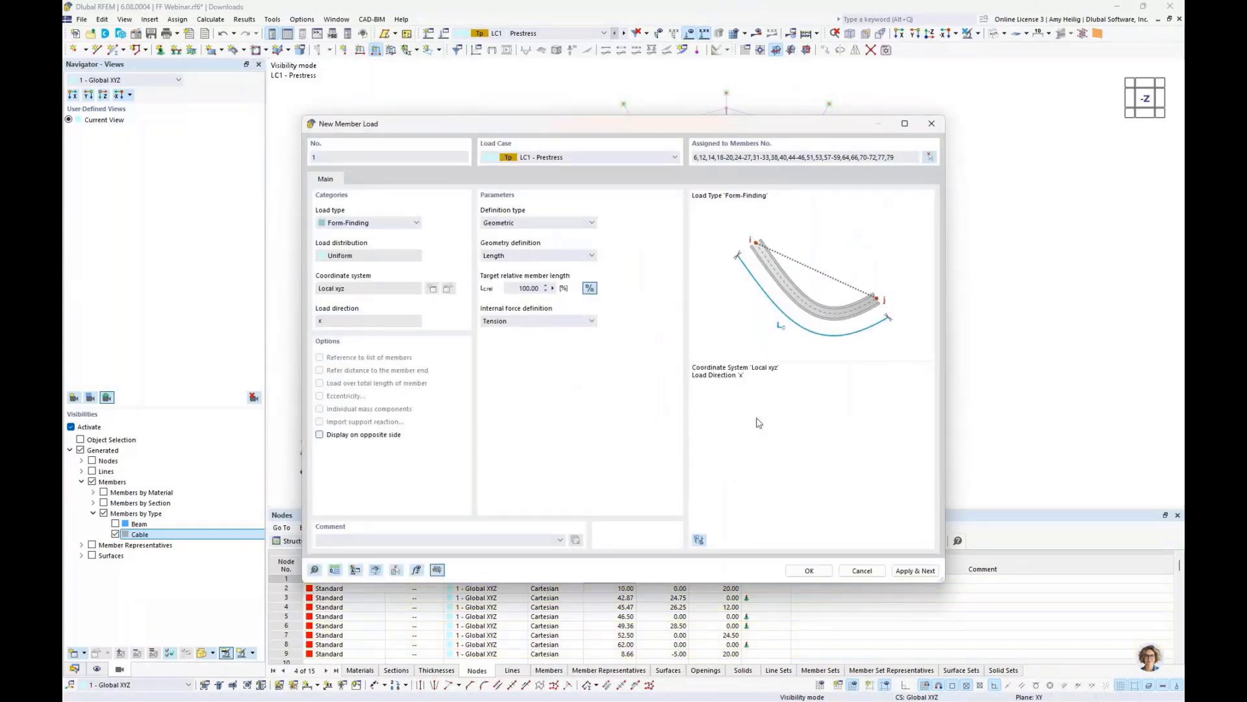
- Apply the first cable load and set up a new form-finding member load with Sag geometry and a 12 % target relative sag
left_click(916, 571)
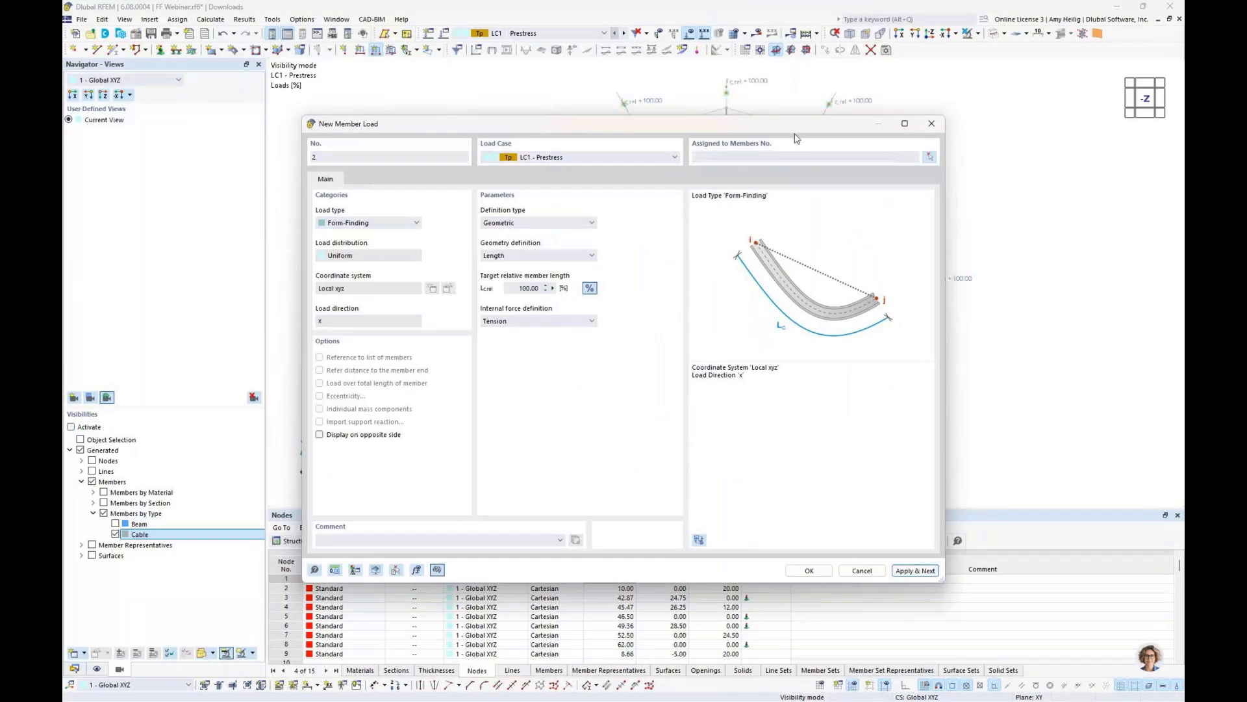
left_click_drag(792, 122, 806, 431)
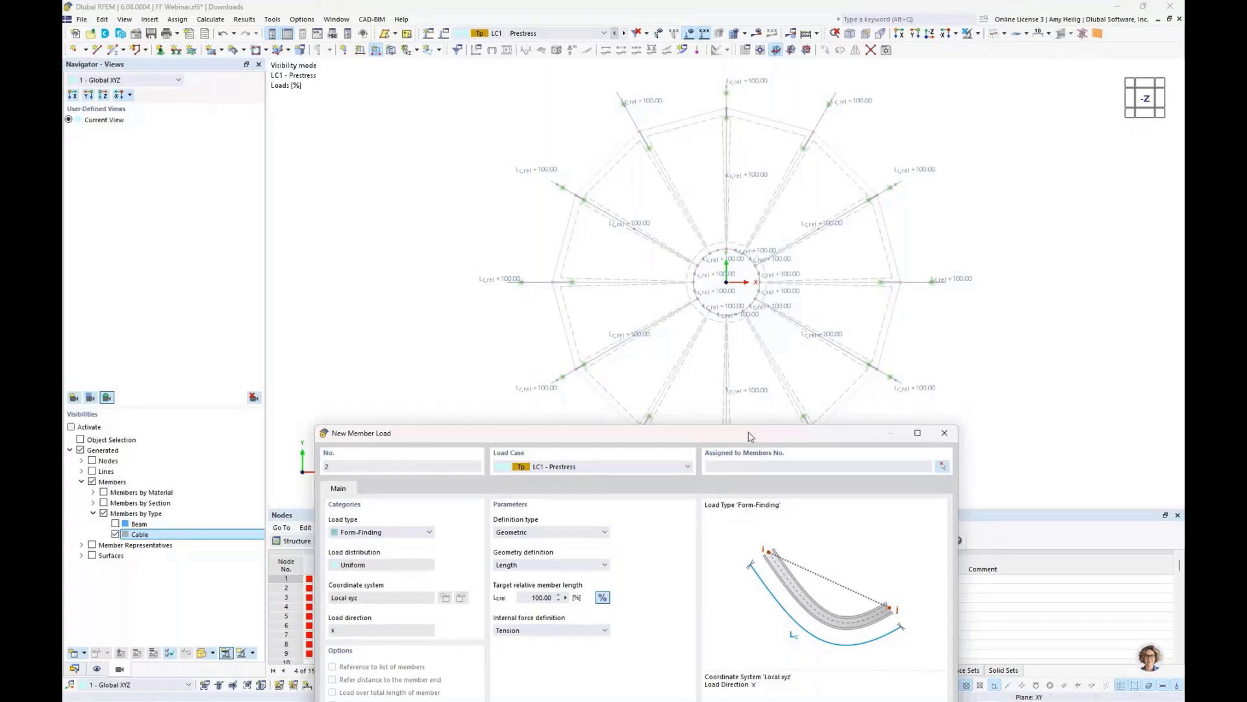
left_click_drag(750, 436, 769, 138)
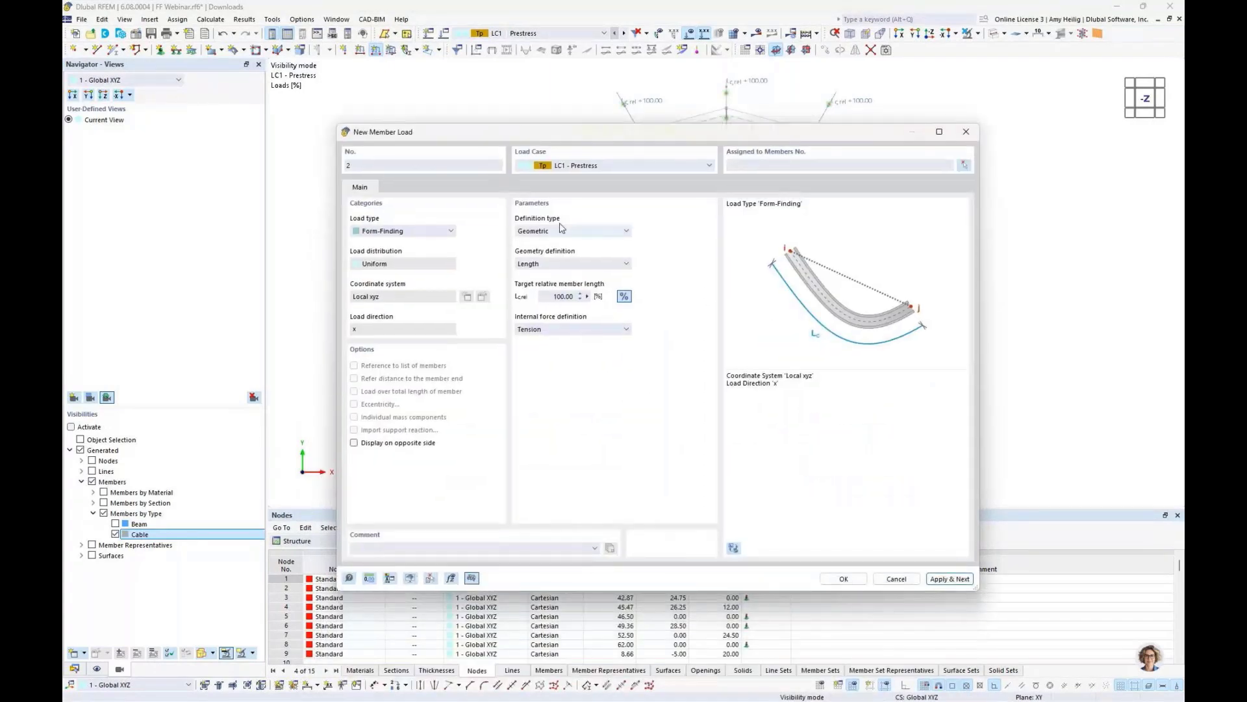
left_click(559, 263)
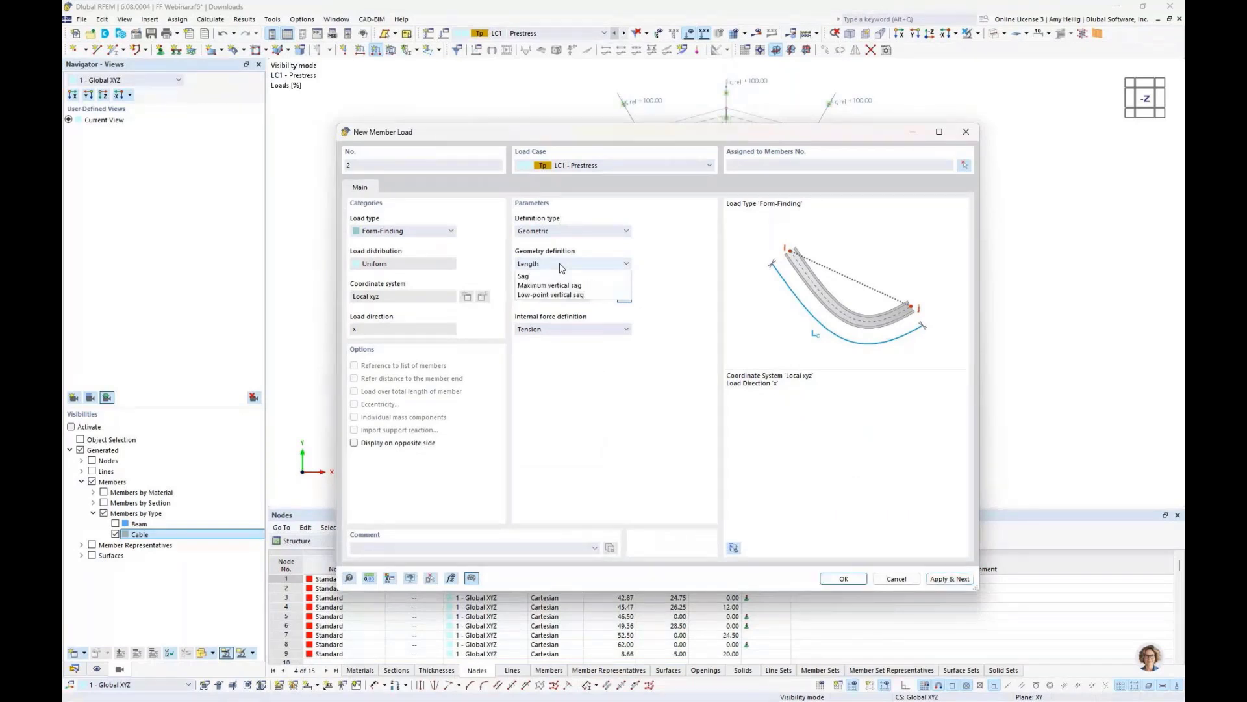
left_click(561, 293)
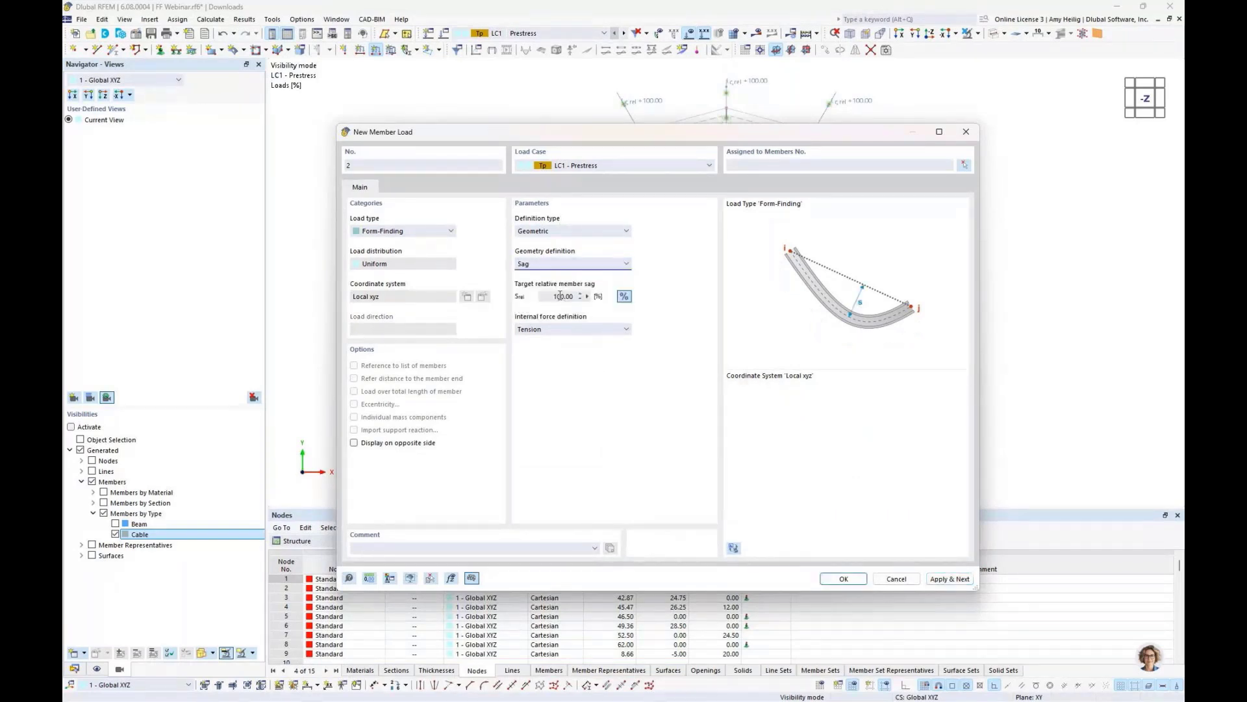
double_click(560, 296)
type("12")
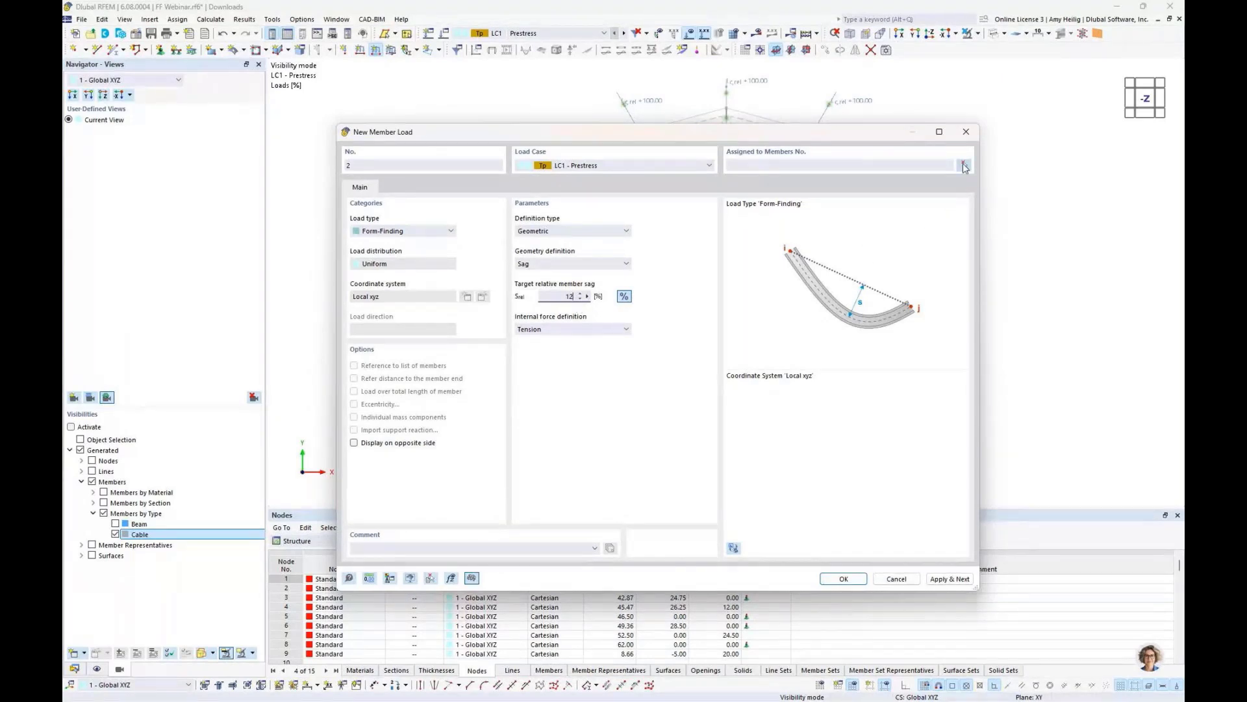
- Assign the 12 % sag load to the outer perimeter cables and the radial cables between the beams, and confirm the load
left_click(964, 165)
left_click(805, 129)
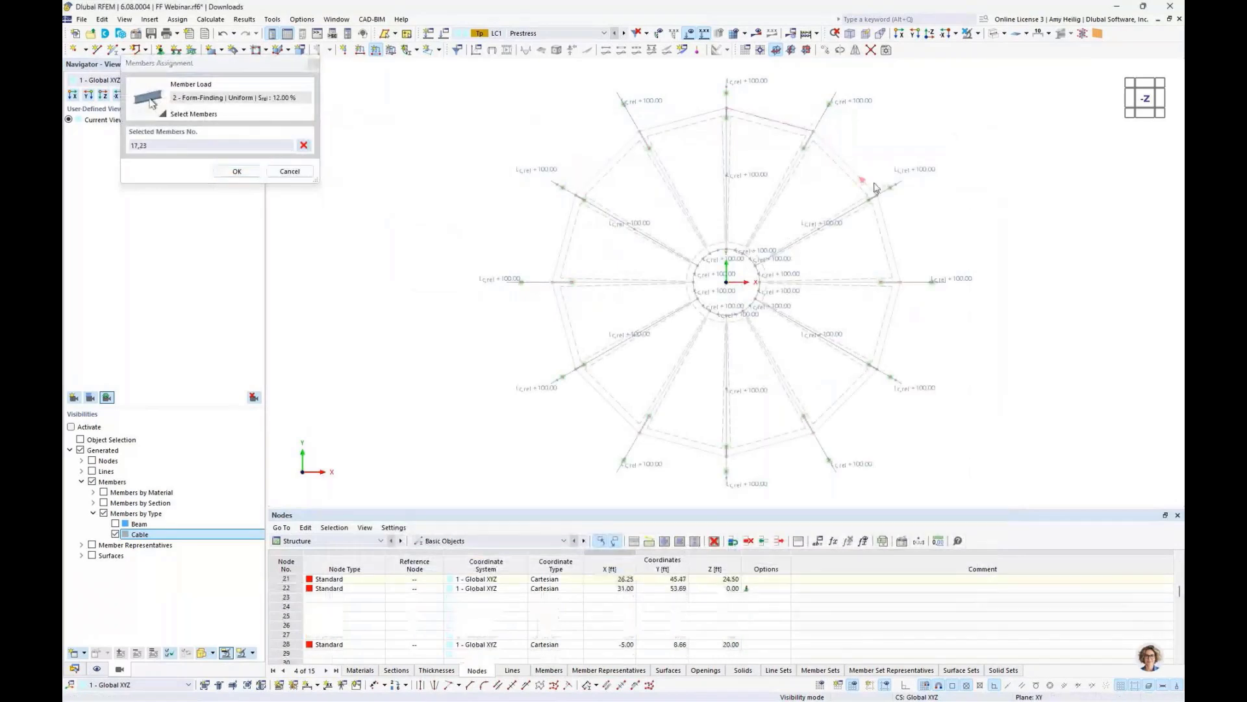
left_click(891, 227)
left_click(890, 325)
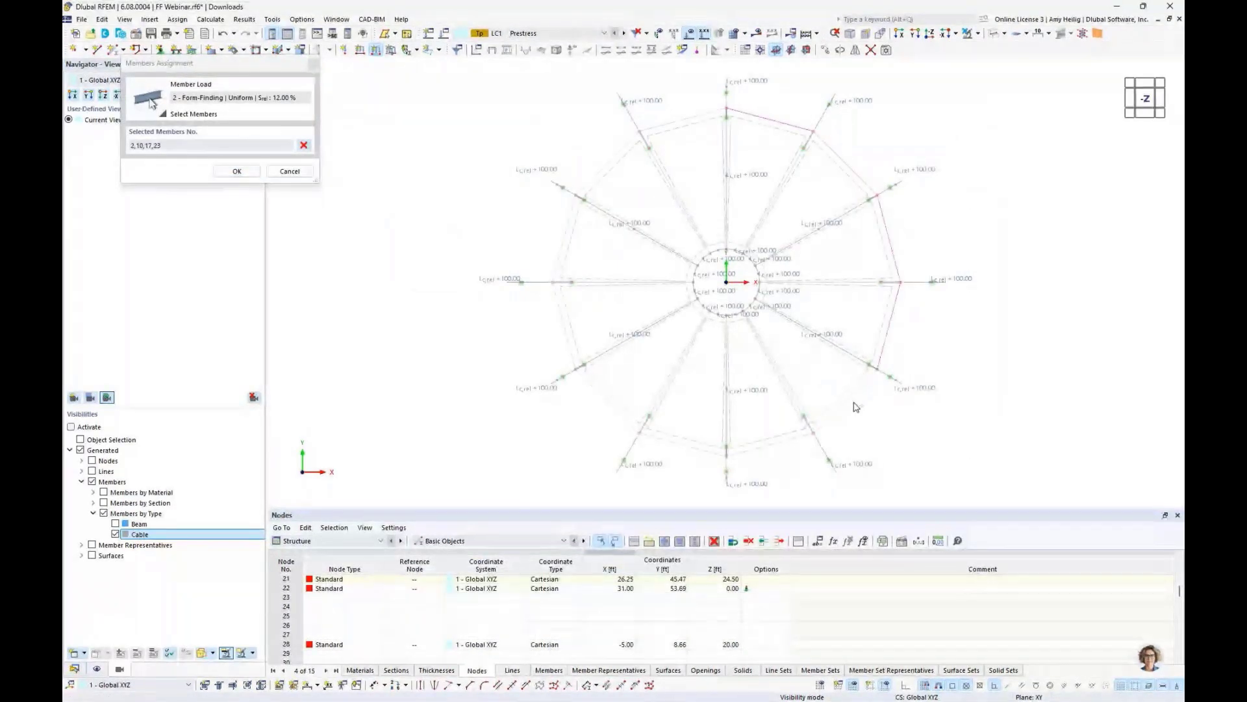
left_click(851, 399)
left_click(778, 443)
left_click(673, 449)
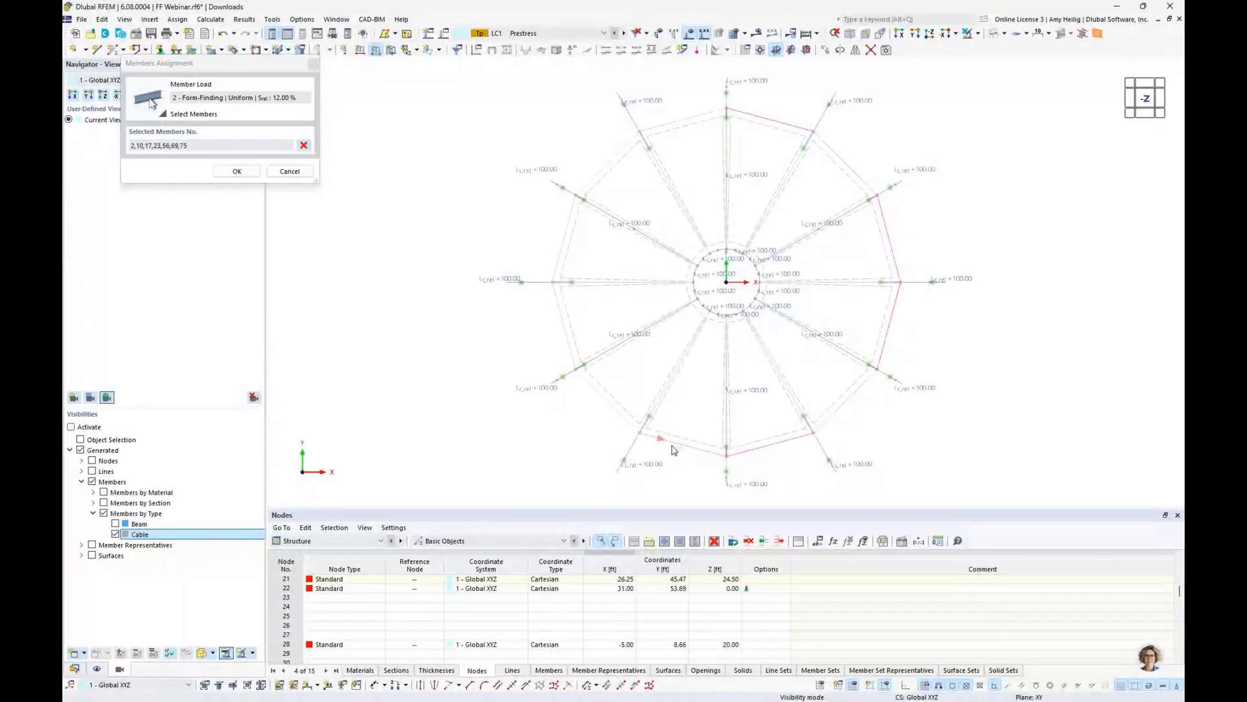
left_click(628, 427)
left_click(559, 311)
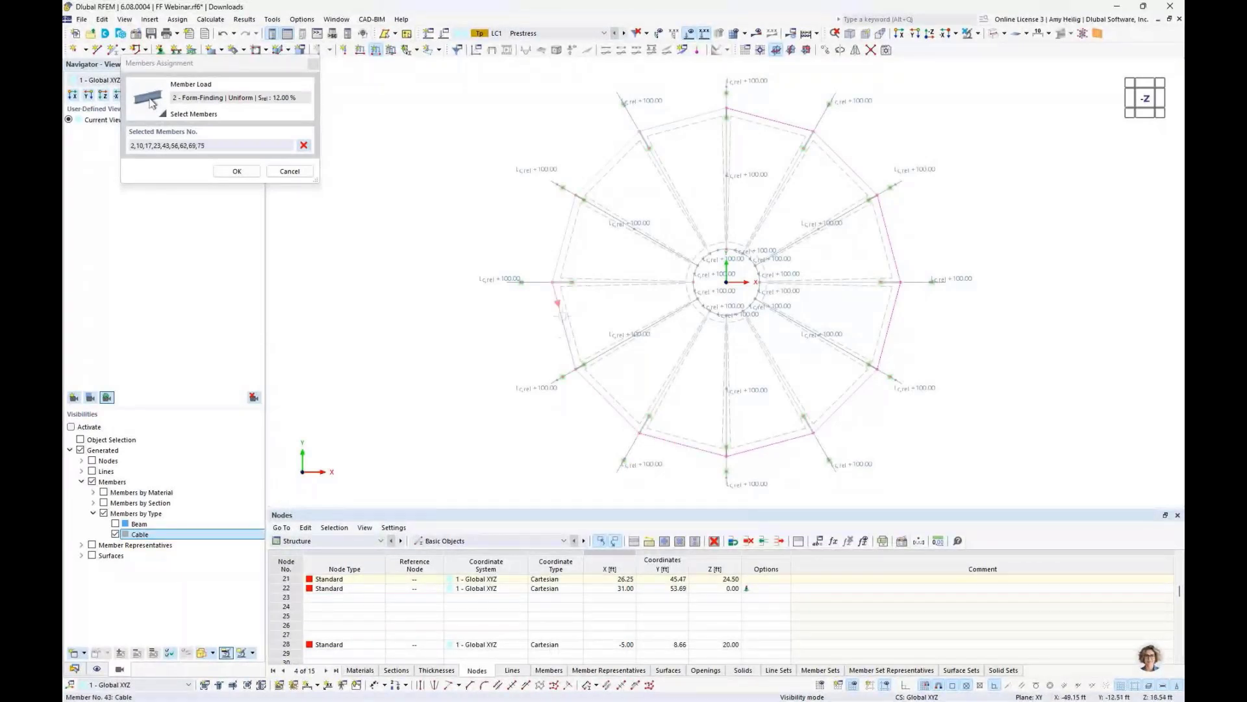
left_click(558, 258)
left_click(669, 126)
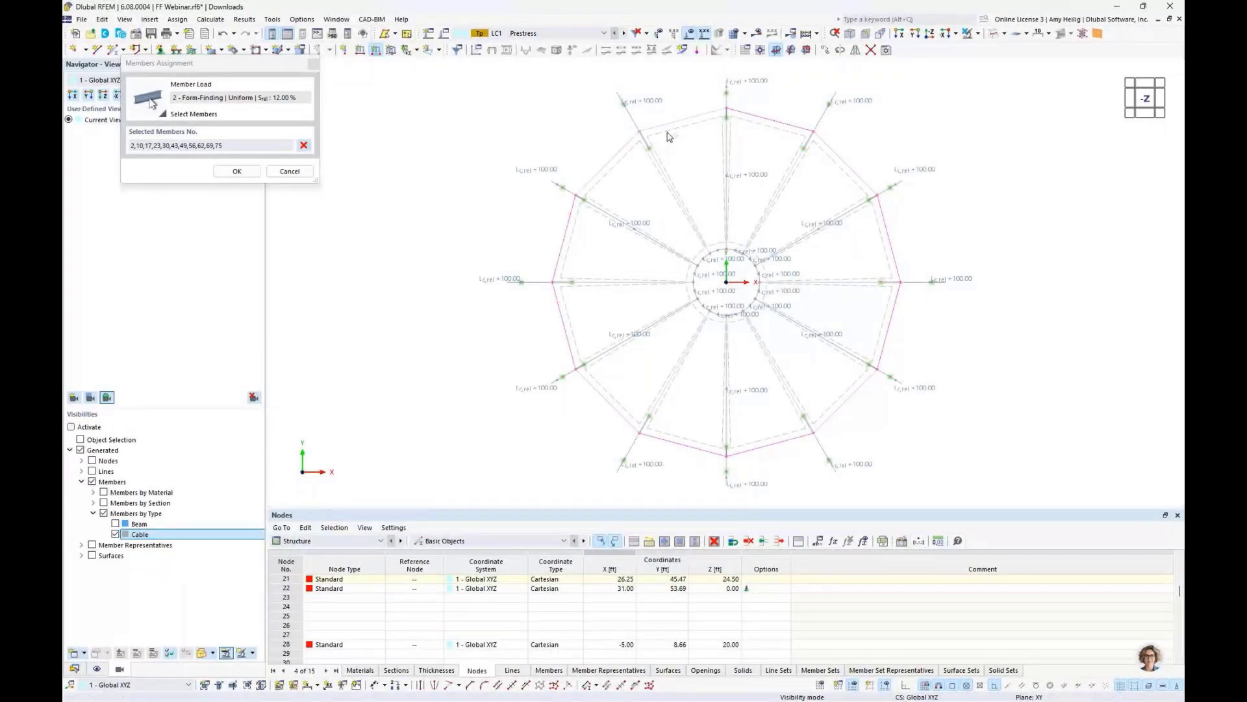
left_click(675, 124)
left_click(666, 179)
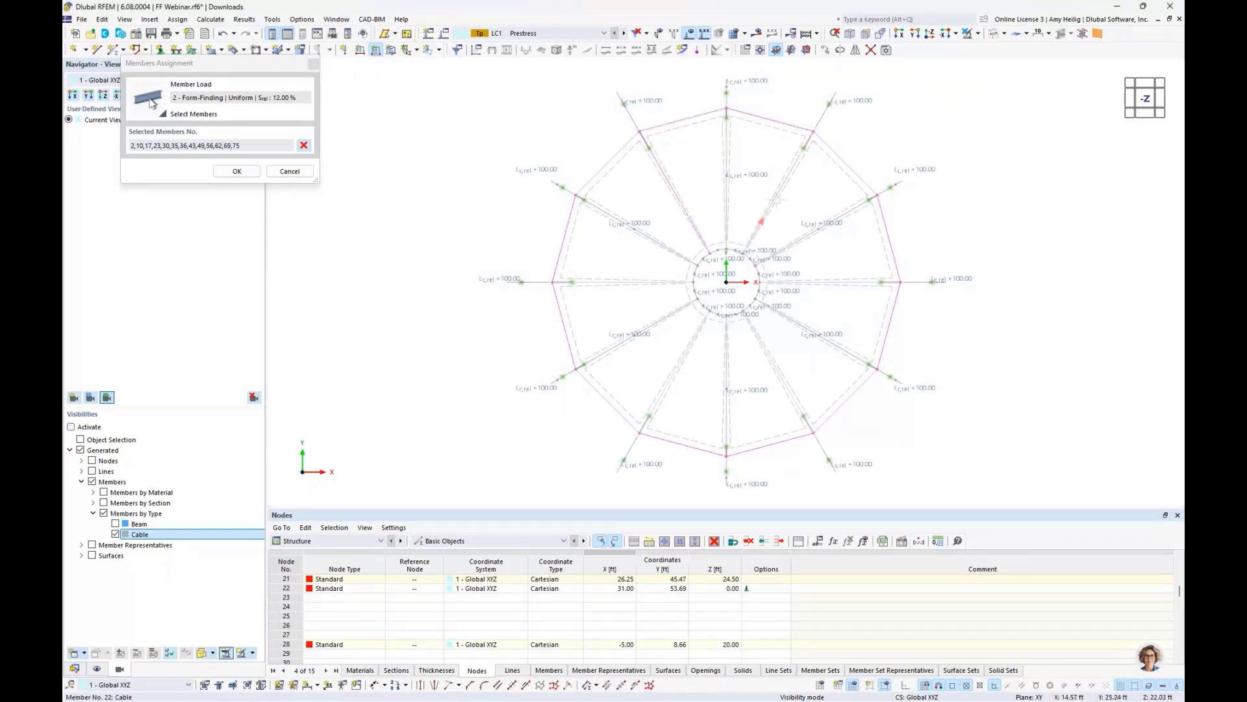
left_click(775, 201)
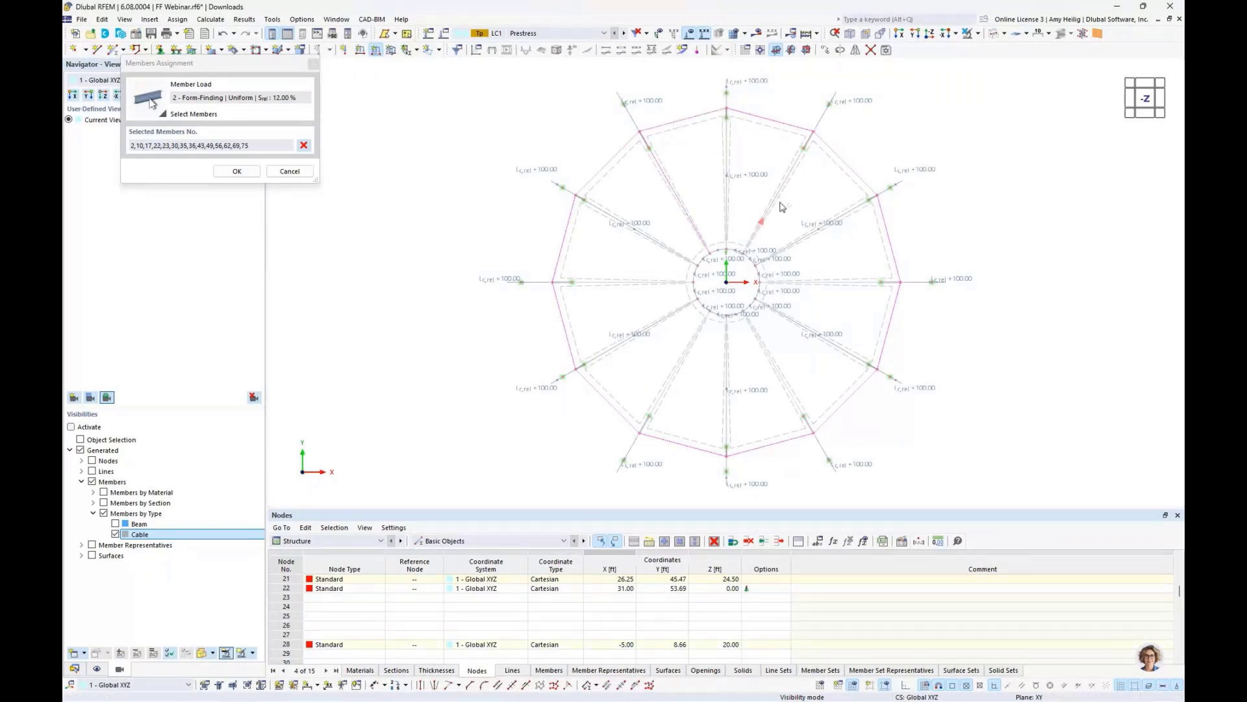
left_click(820, 280)
left_click(774, 365)
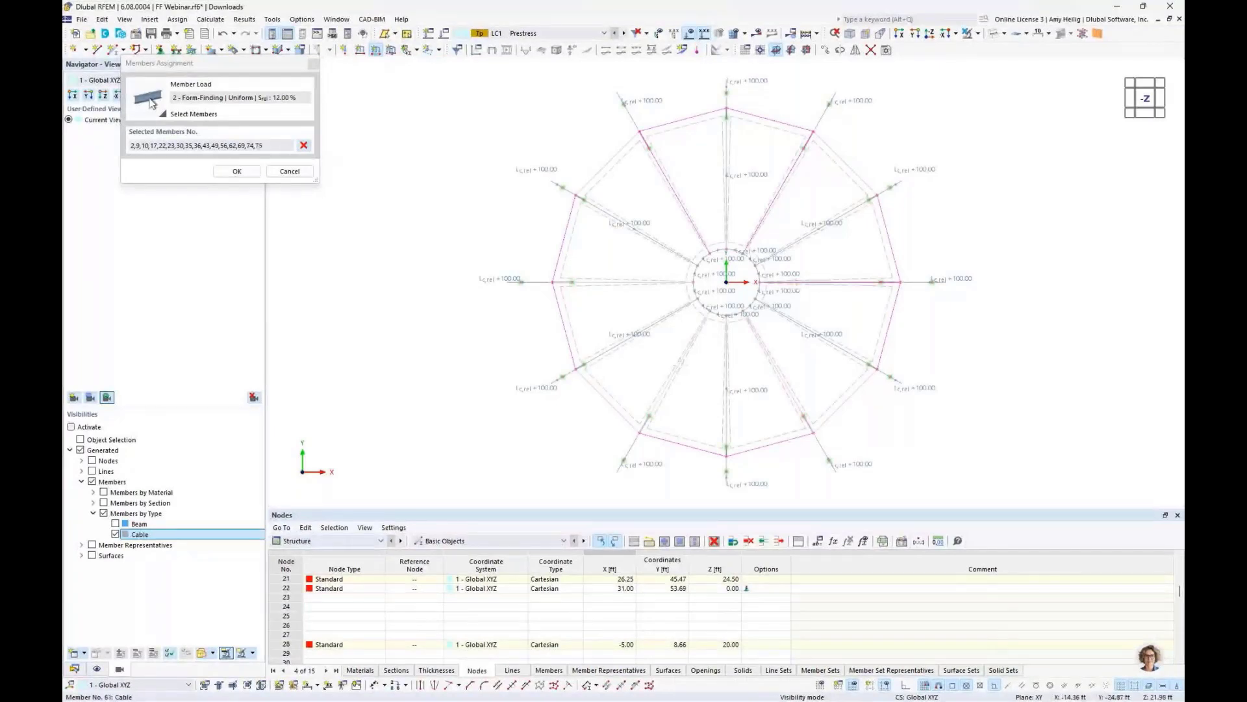
left_click(679, 365)
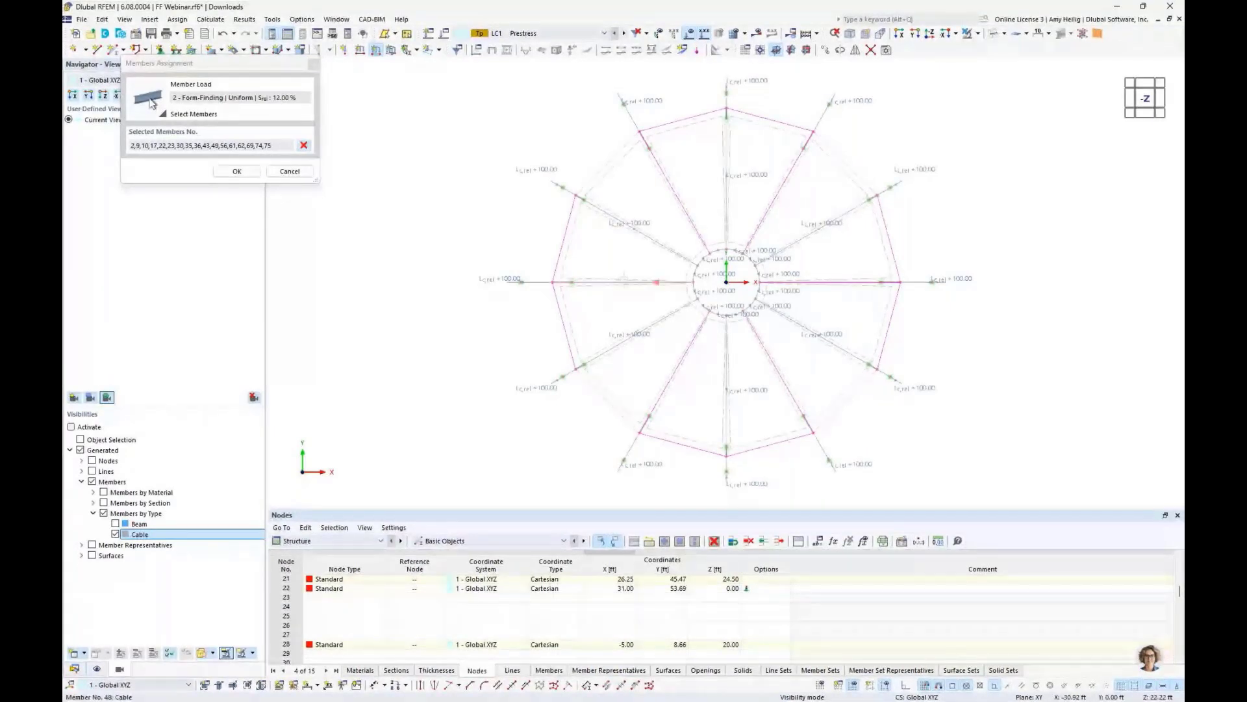
left_click(624, 281)
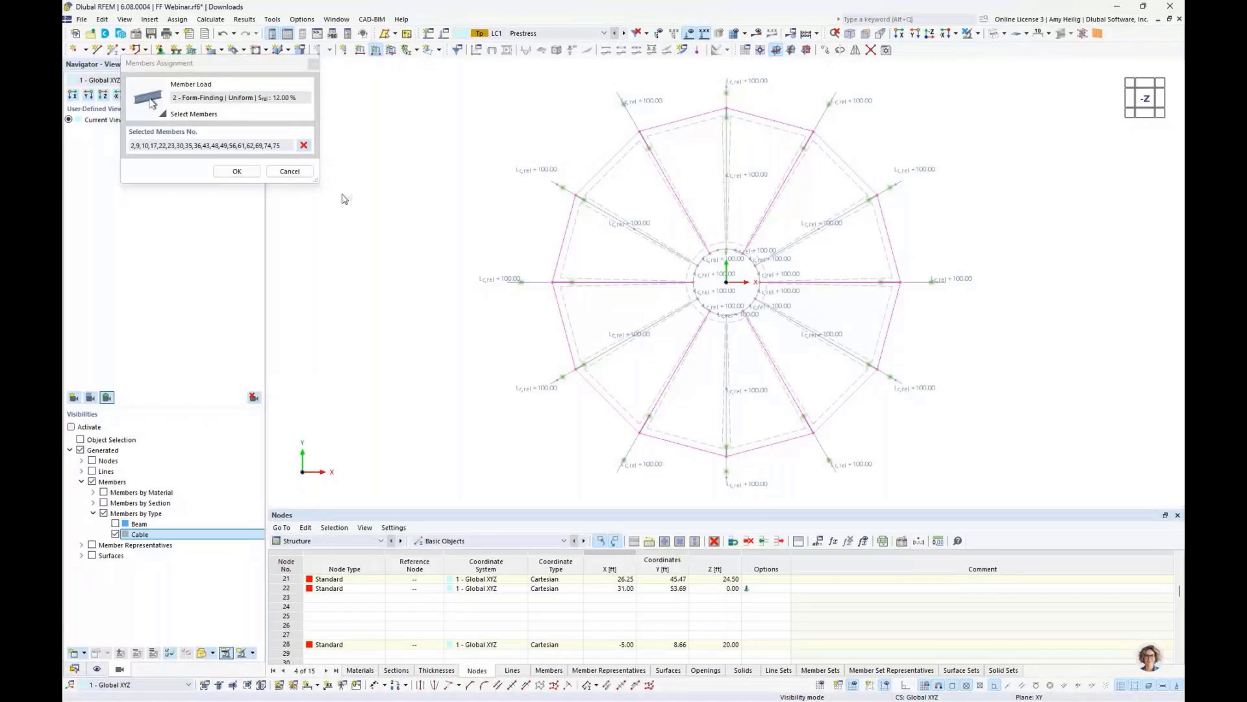
left_click(238, 171)
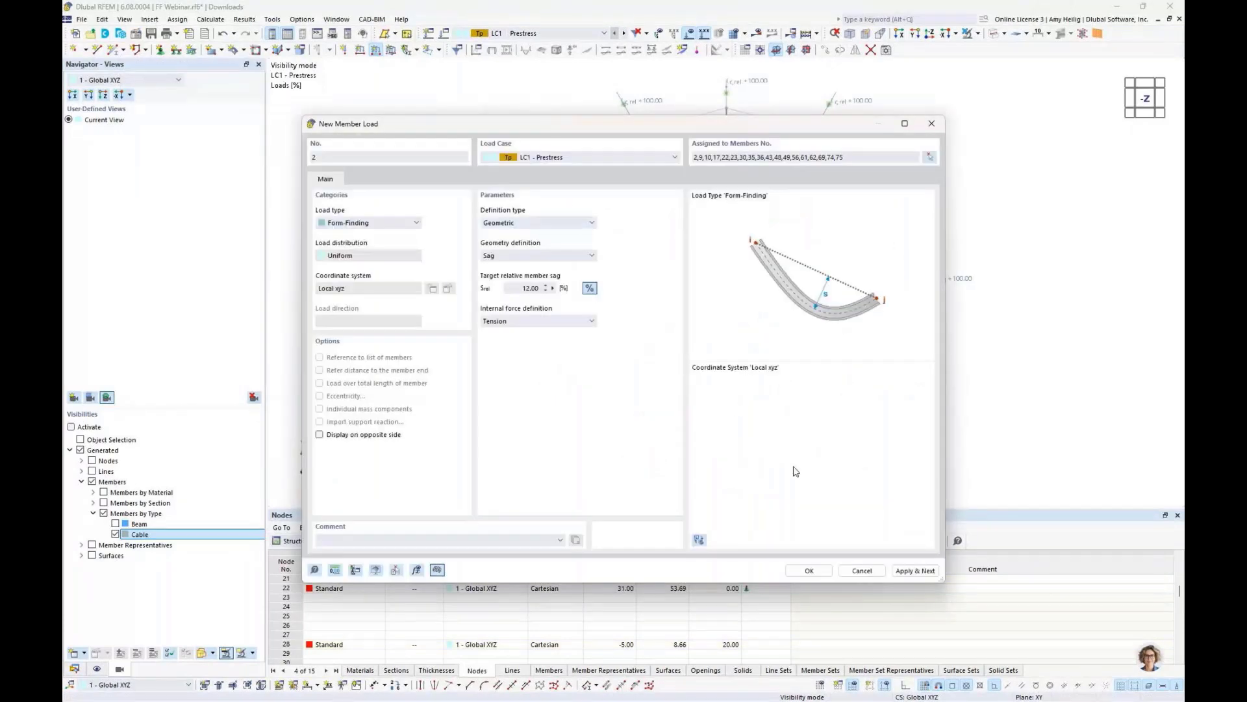
left_click(809, 570)
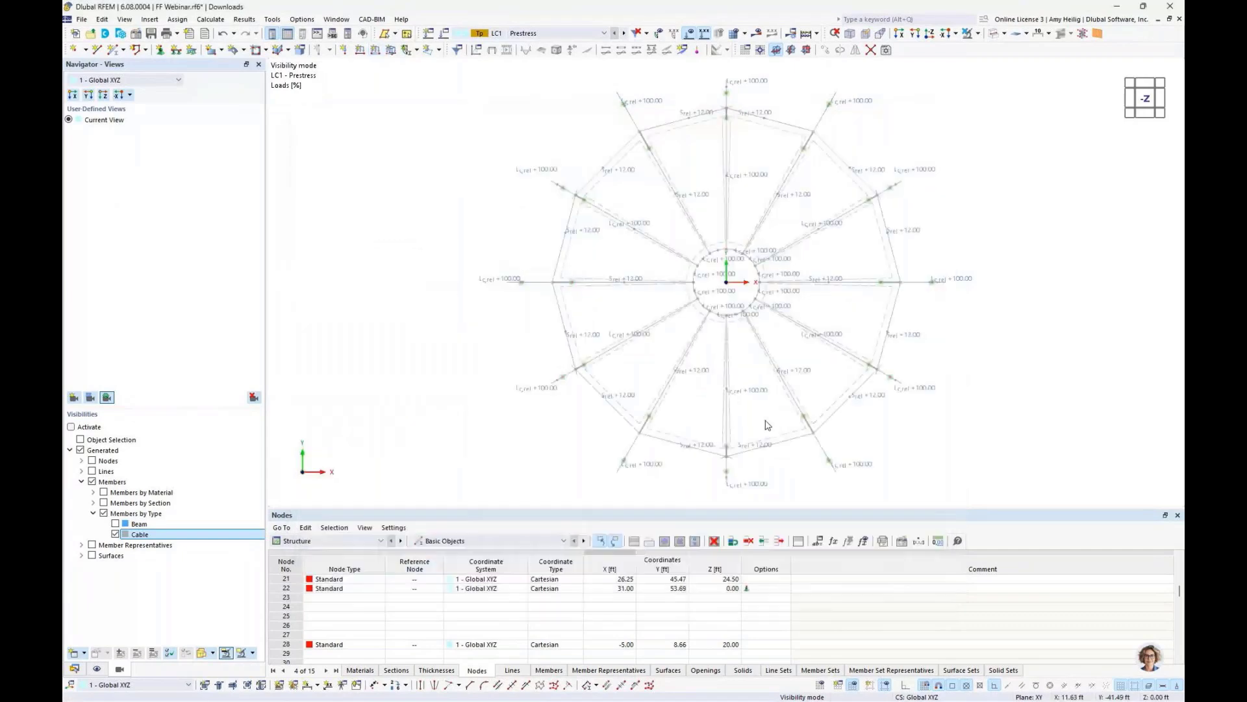
- Create a new surface load of type Form-Finding using the Projection calculation method
middle_click_drag(768, 429, 752, 276, "ctrl")
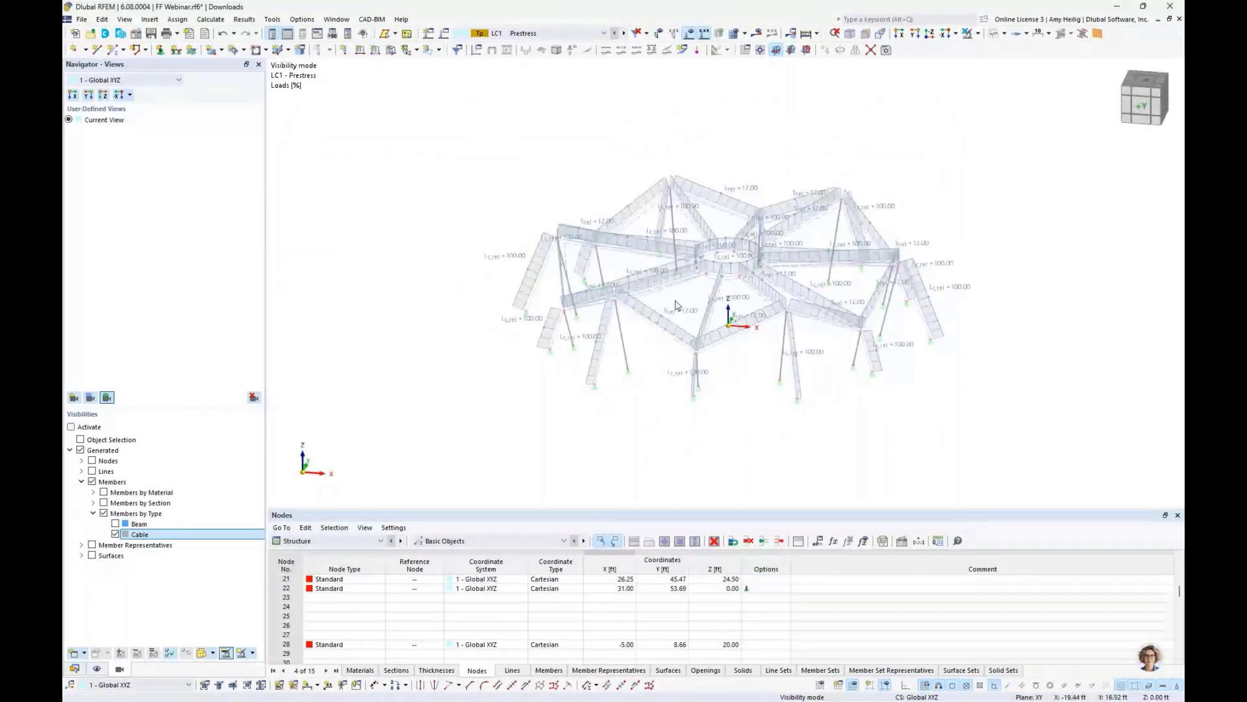
middle_click_drag(676, 306, 609, 379, "ctrl")
scroll(609, 379, "up", 2)
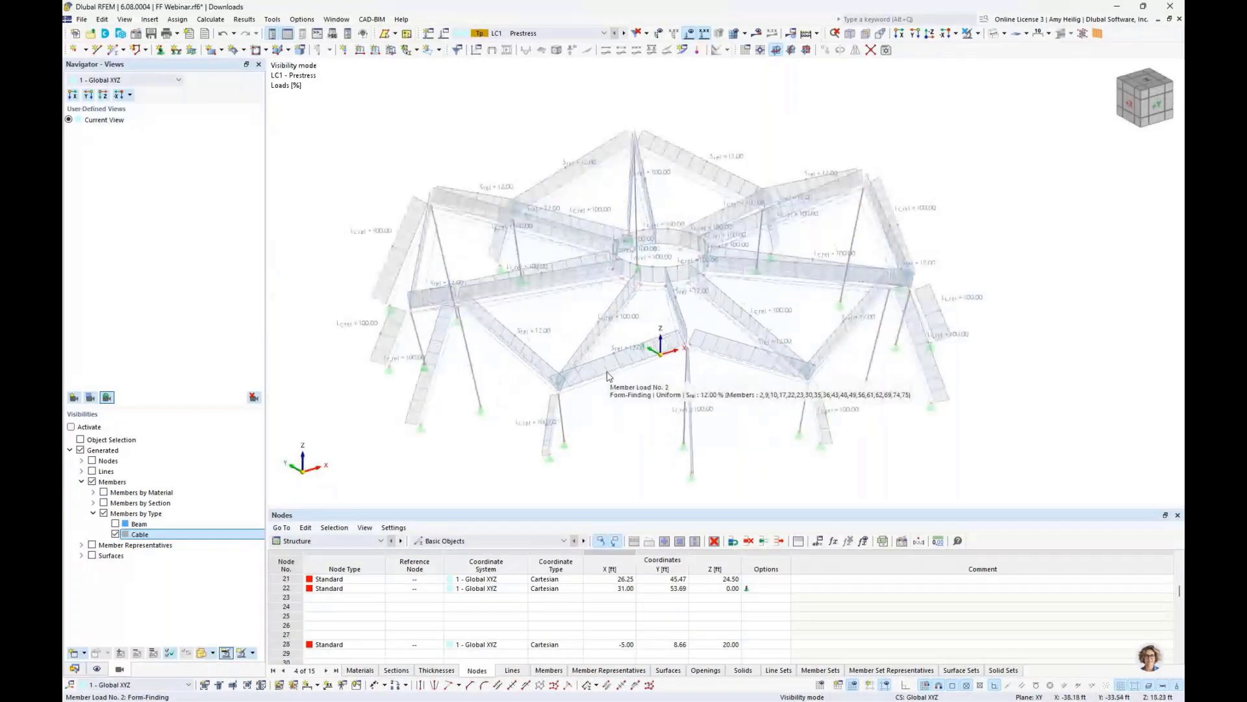
left_click(392, 52)
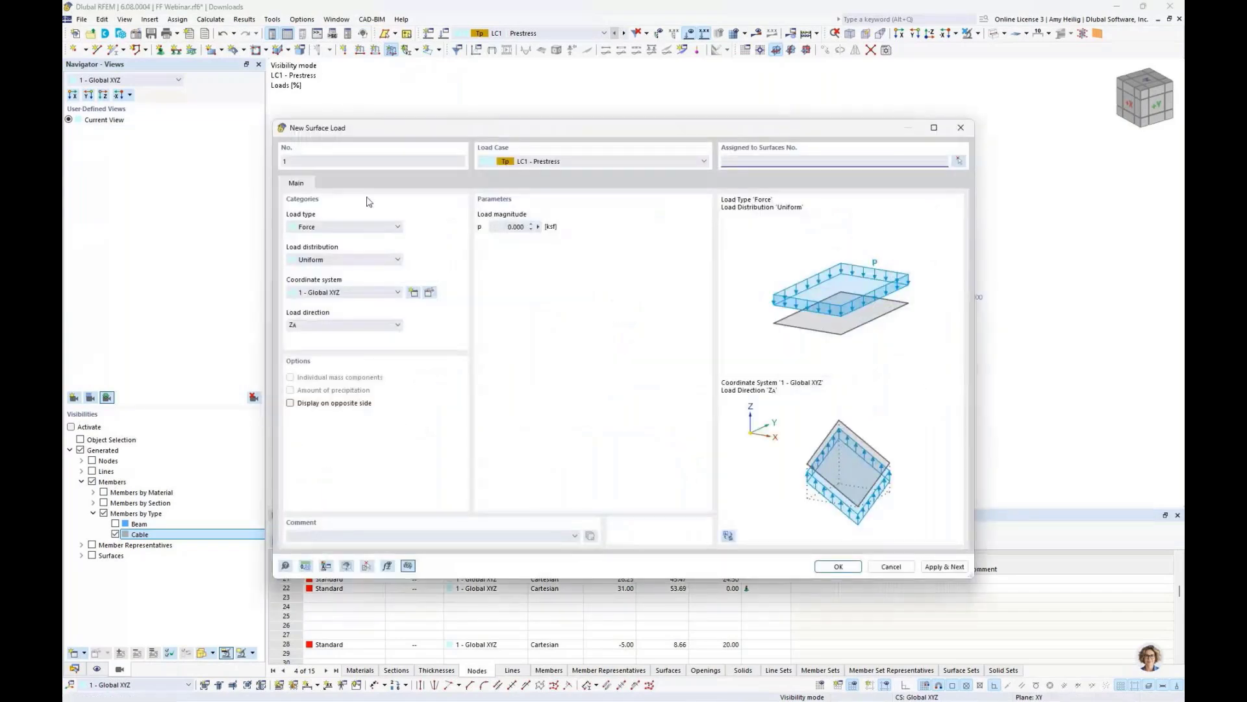
left_click(344, 226)
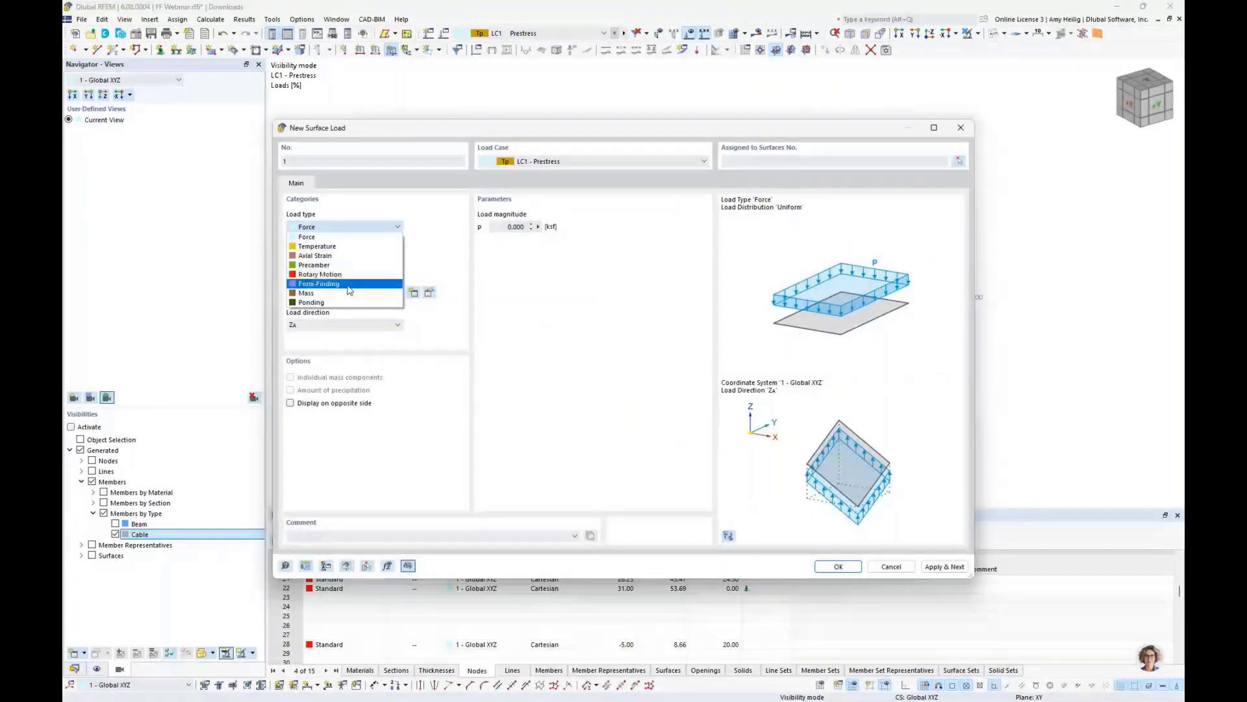
left_click(349, 284)
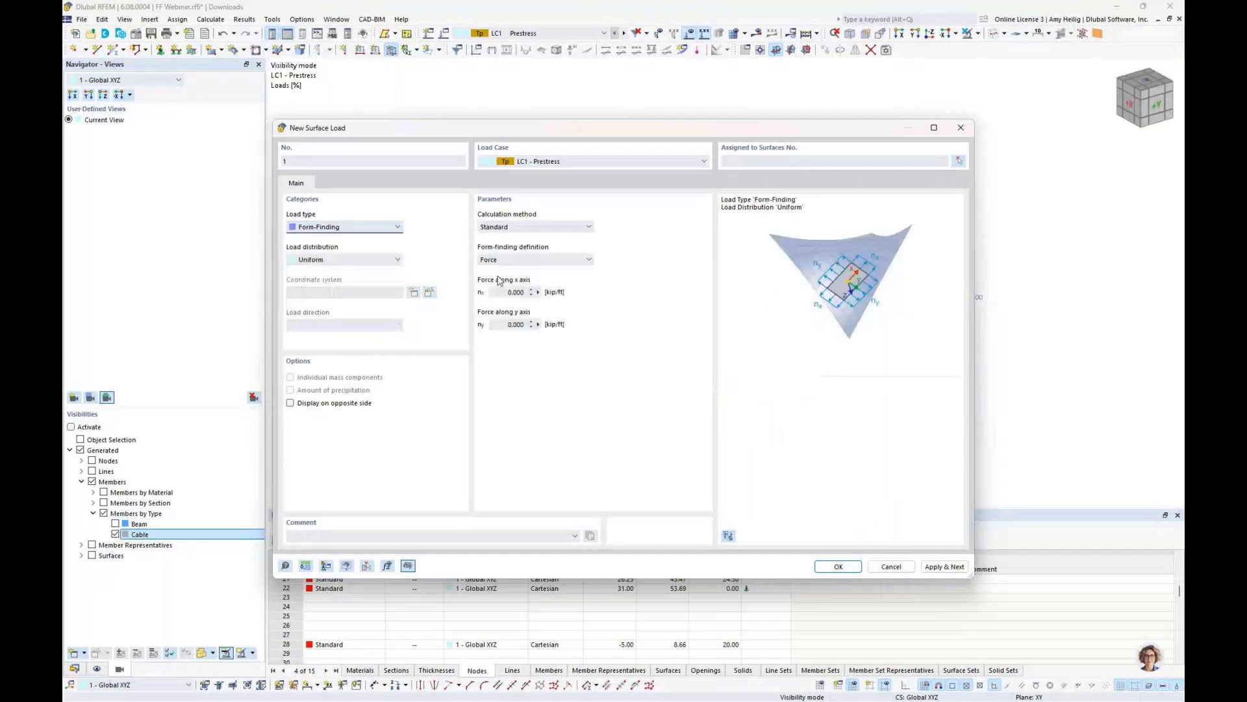
left_click(524, 227)
left_click(520, 237)
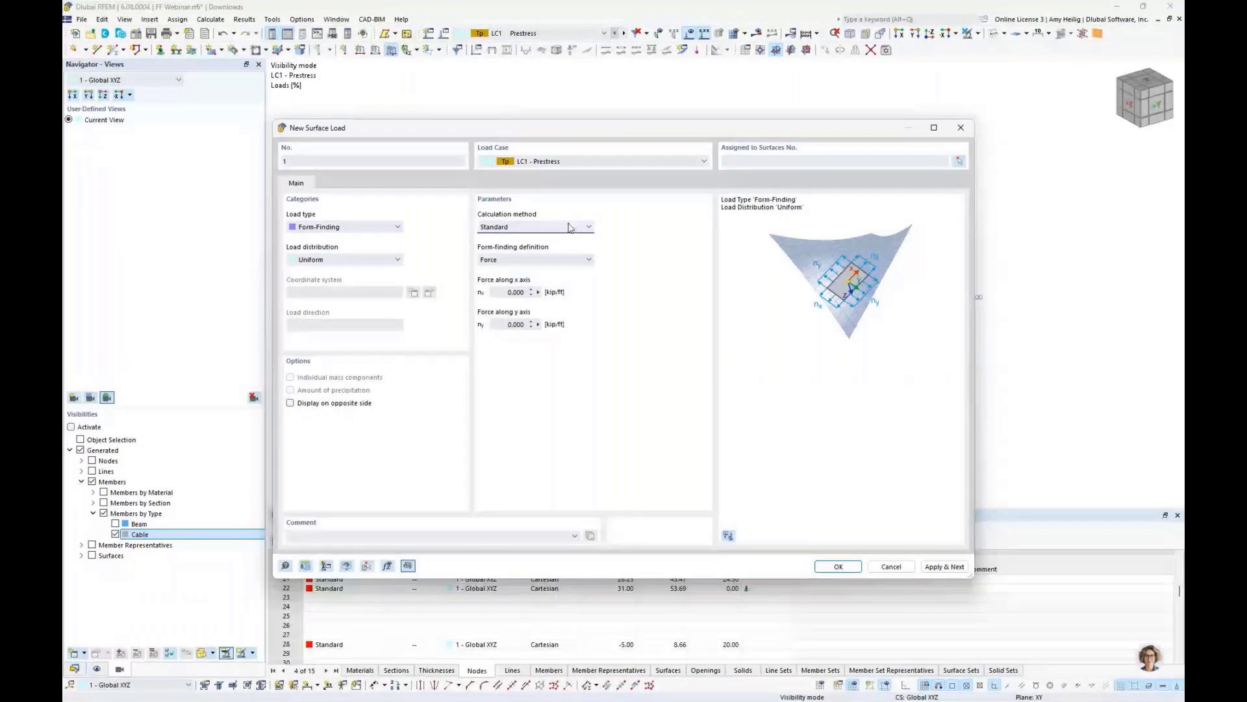
left_click(569, 227)
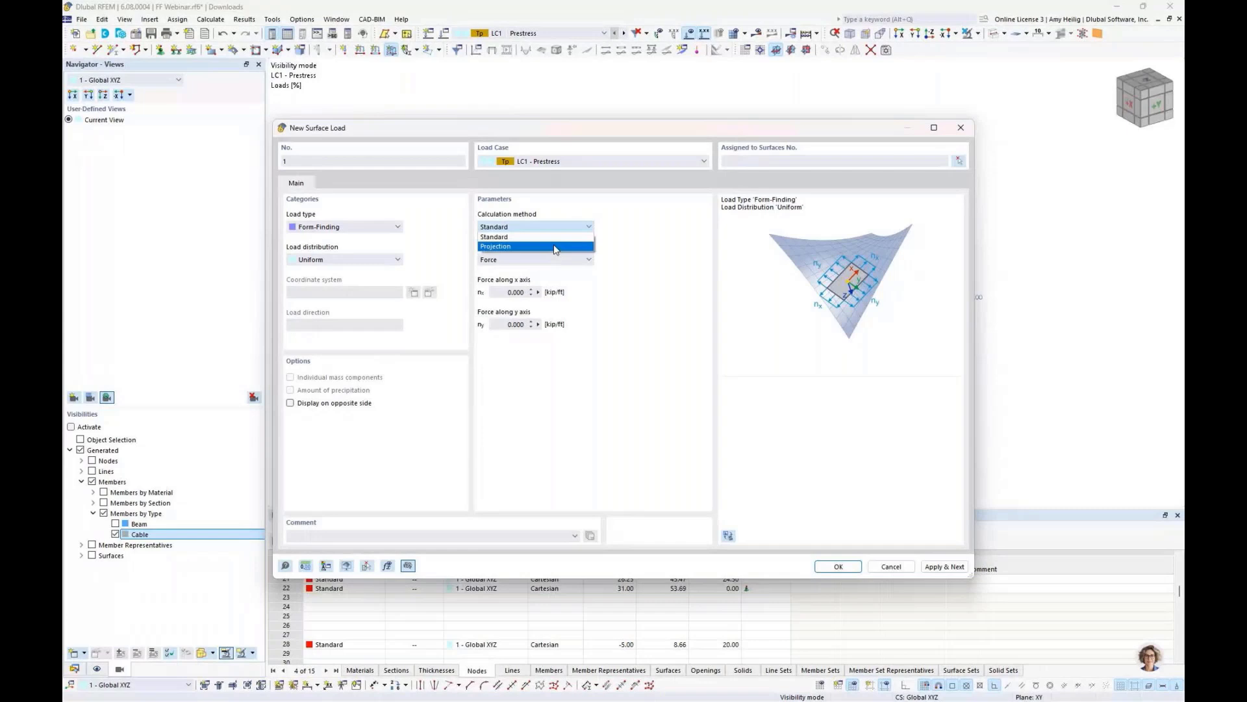
left_click(555, 247)
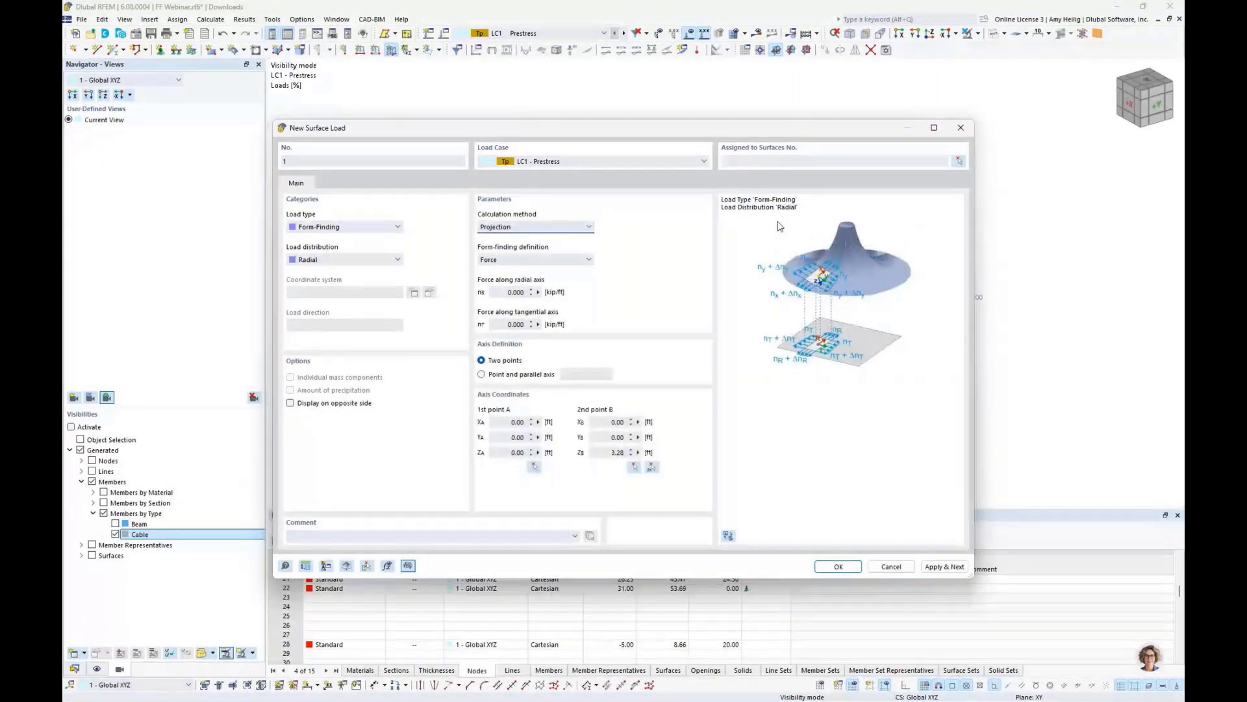
- Examine the form-finding definition options for the surface load, keeping Force
left_click_drag(793, 133, 765, 378)
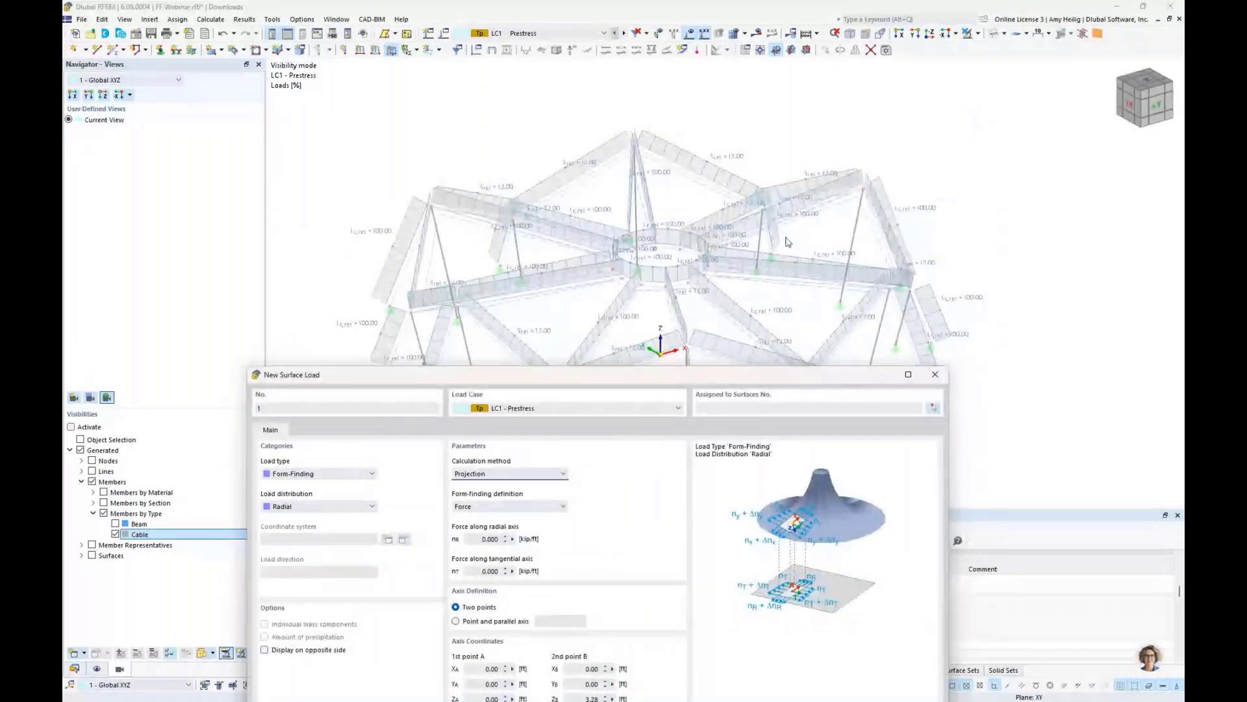
left_click_drag(743, 380, 773, 137)
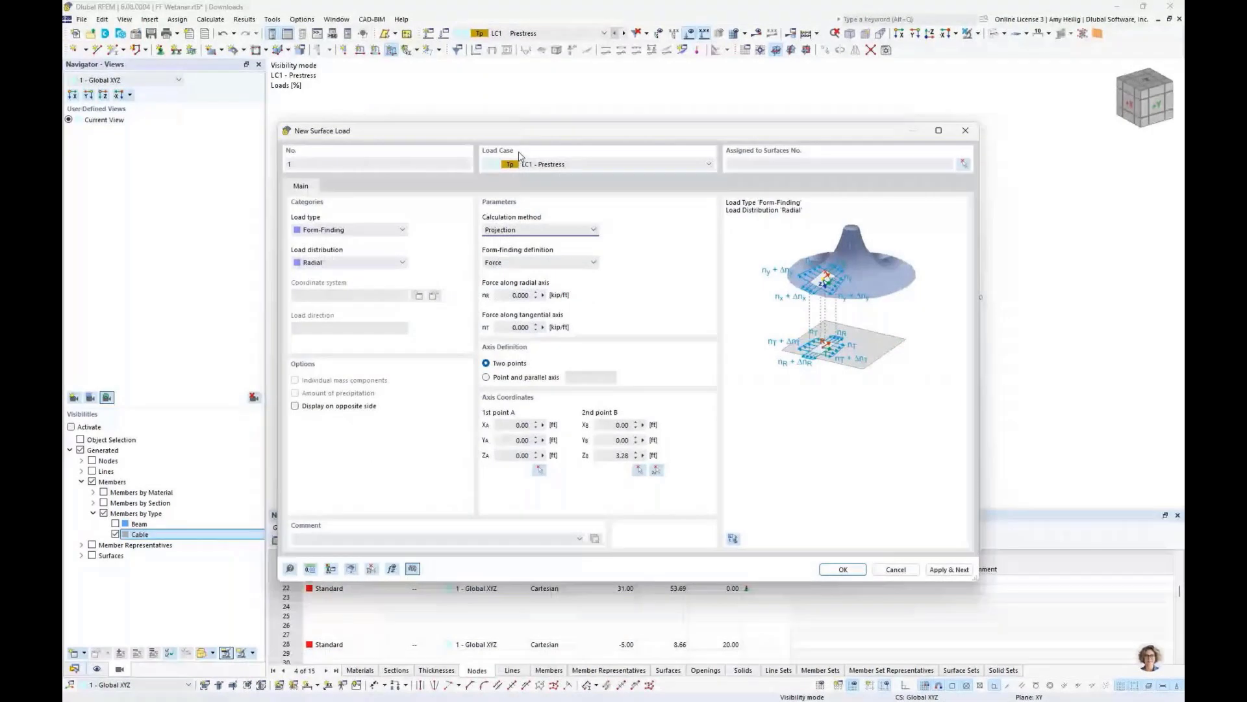
left_click(540, 262)
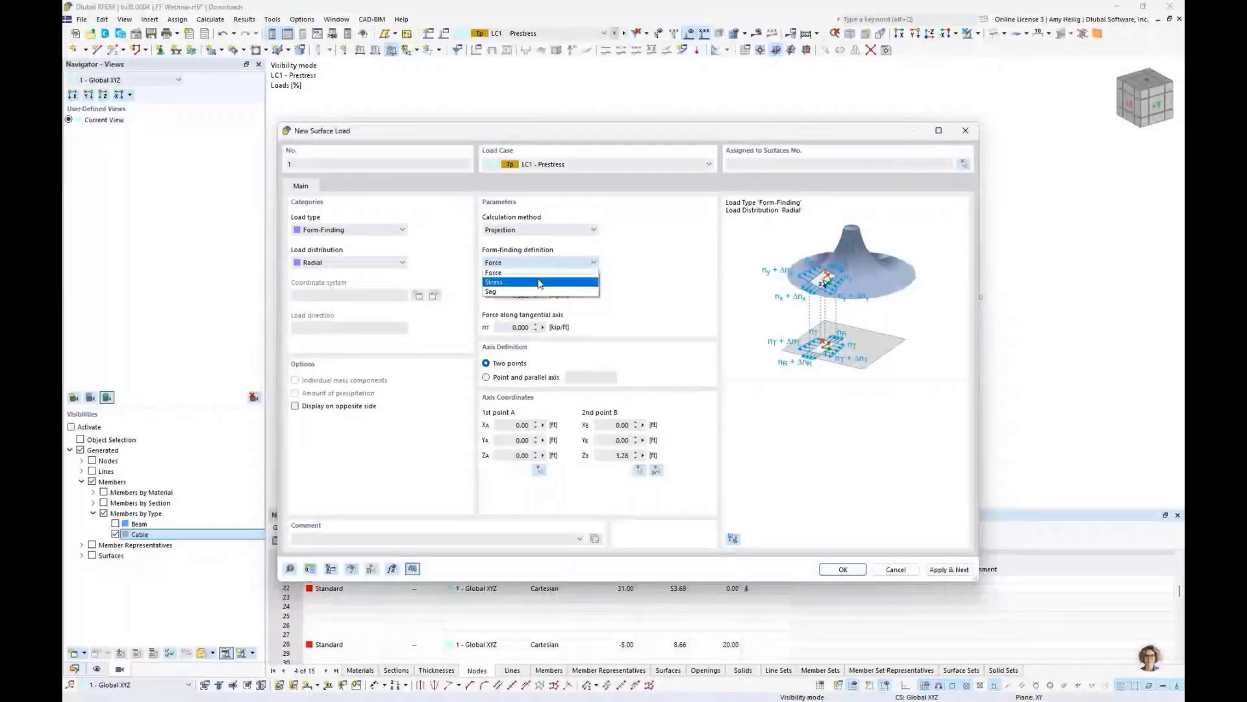
left_click(537, 274)
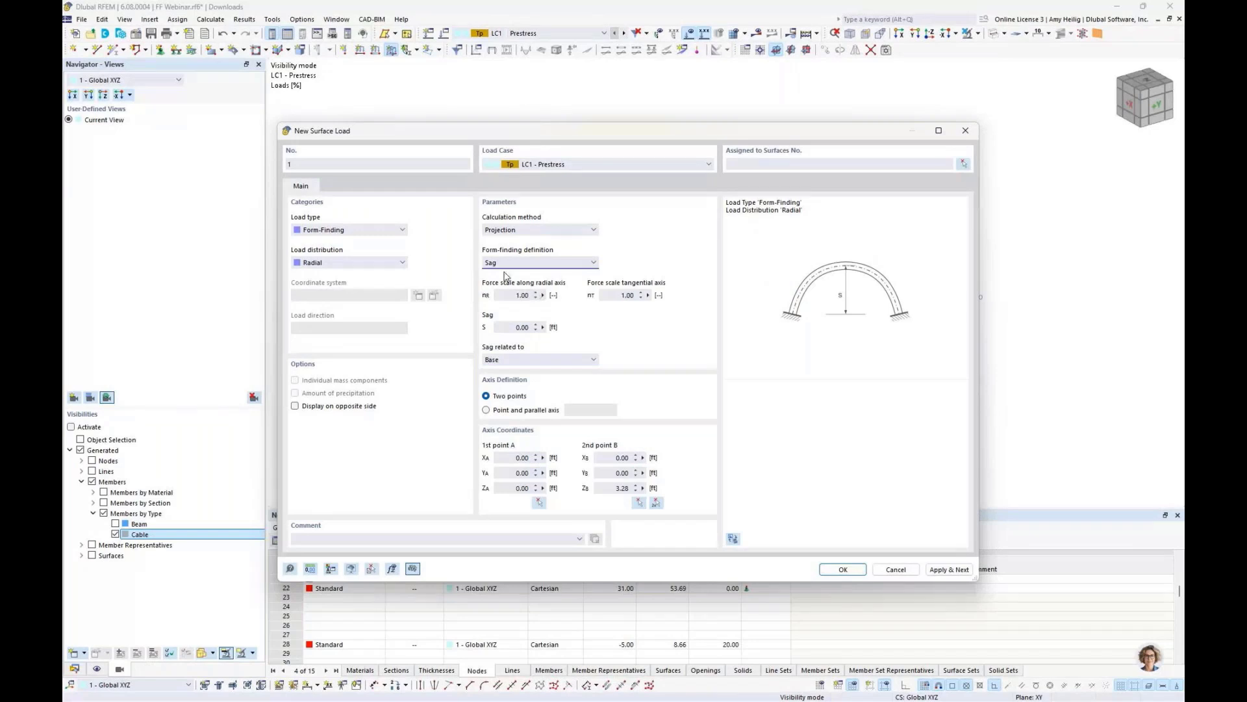
left_click(518, 262)
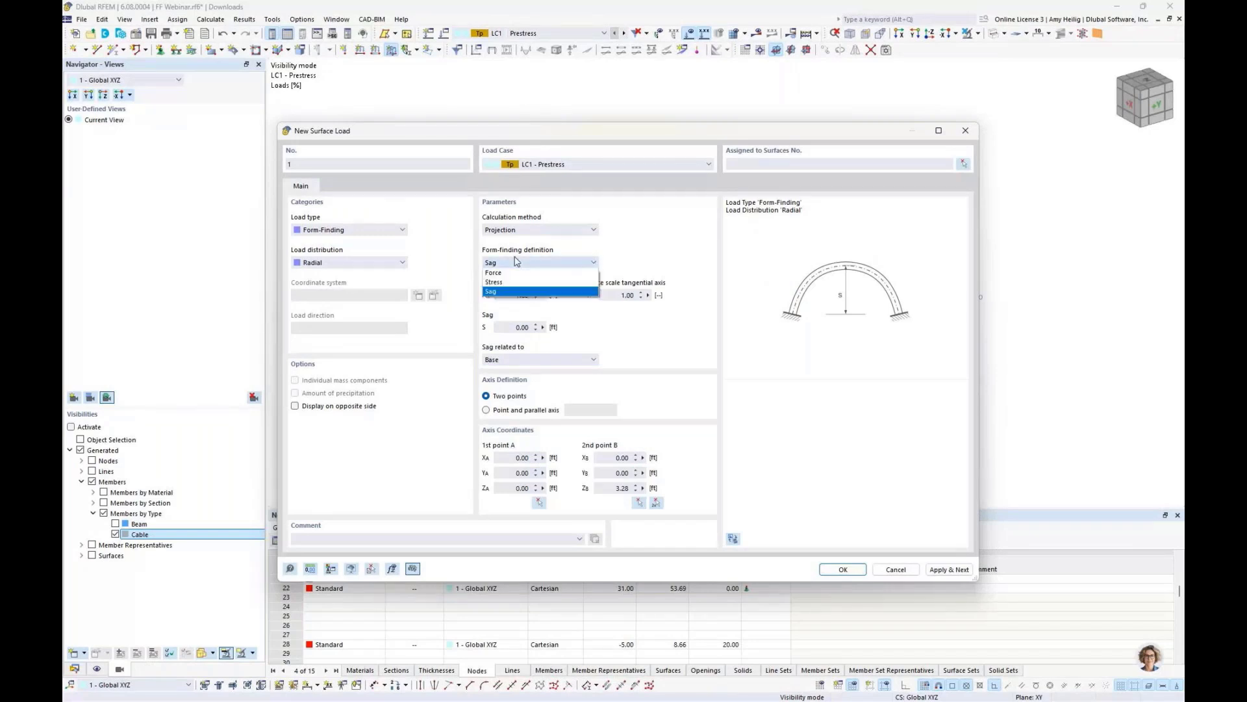
left_click(523, 273)
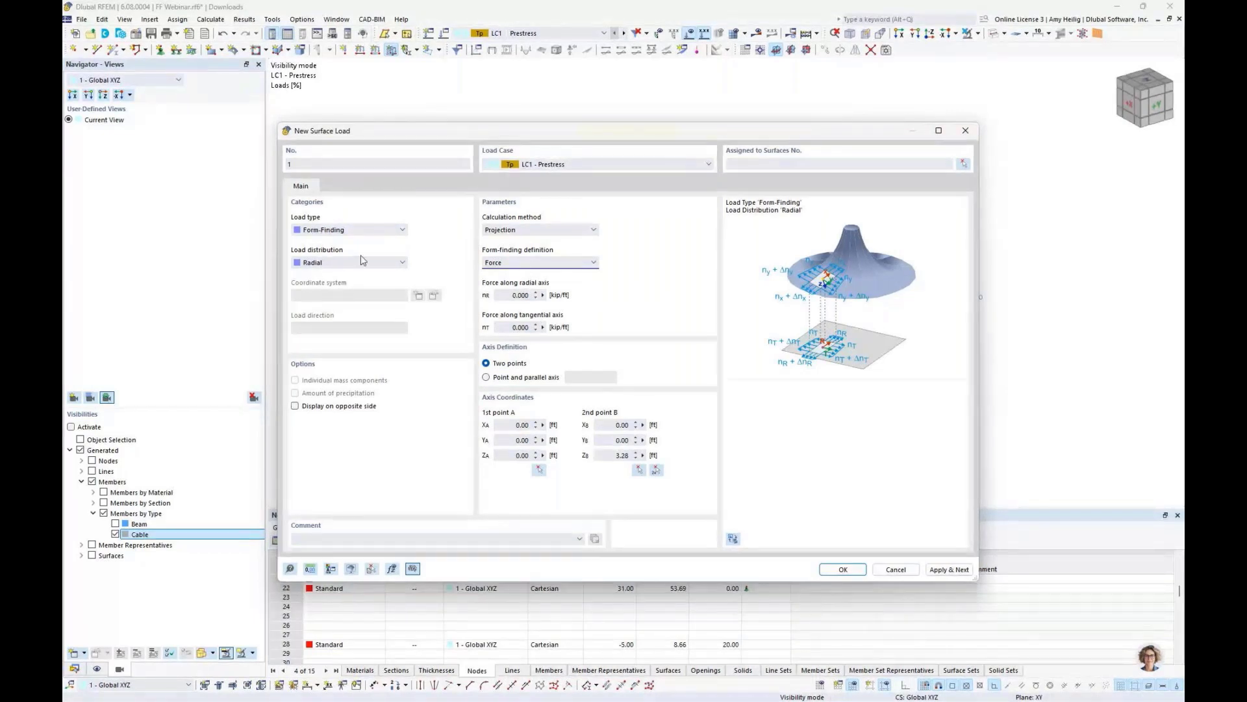
- Set the force along the radial axis and the tangential axis to 0.07 kip/ft each
left_click(511, 297)
double_click(510, 296)
type("0.07")
key("Tab")
type("0.07")
left_click(517, 294)
left_click_drag(690, 133, 695, 325)
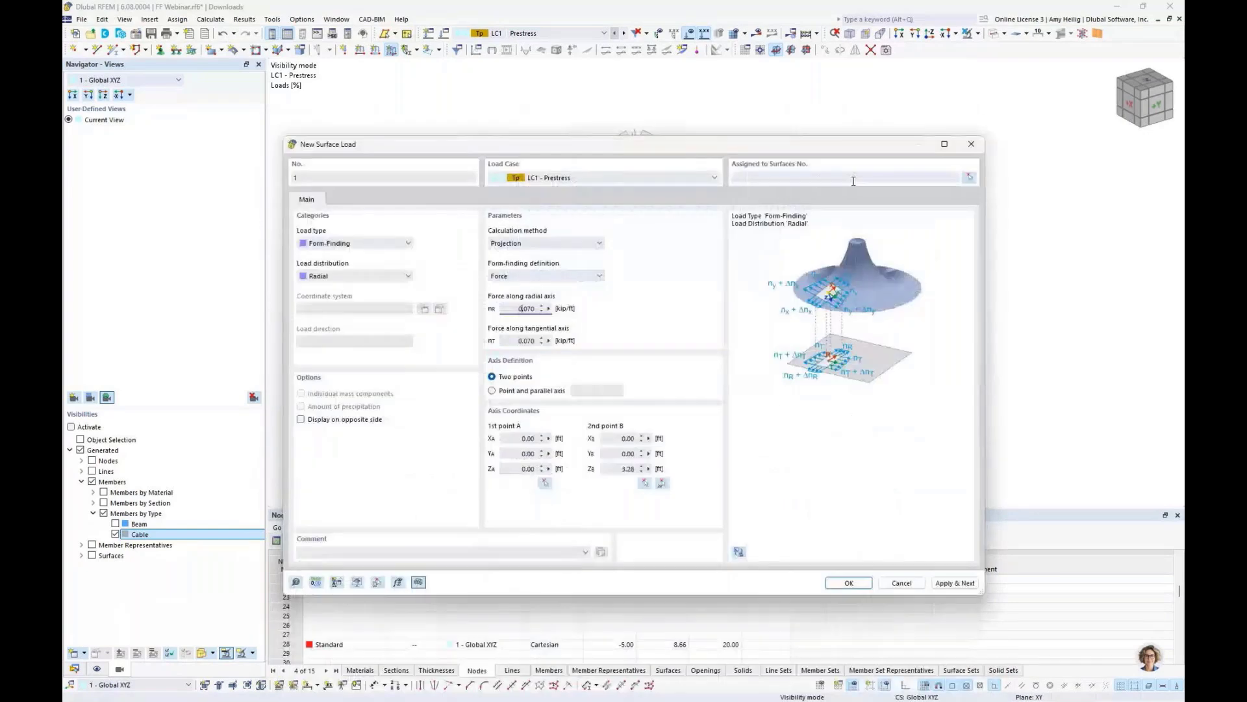
- Assign the form-finding surface load to surfaces 1-12 by window selection and confirm the load
left_click(968, 177)
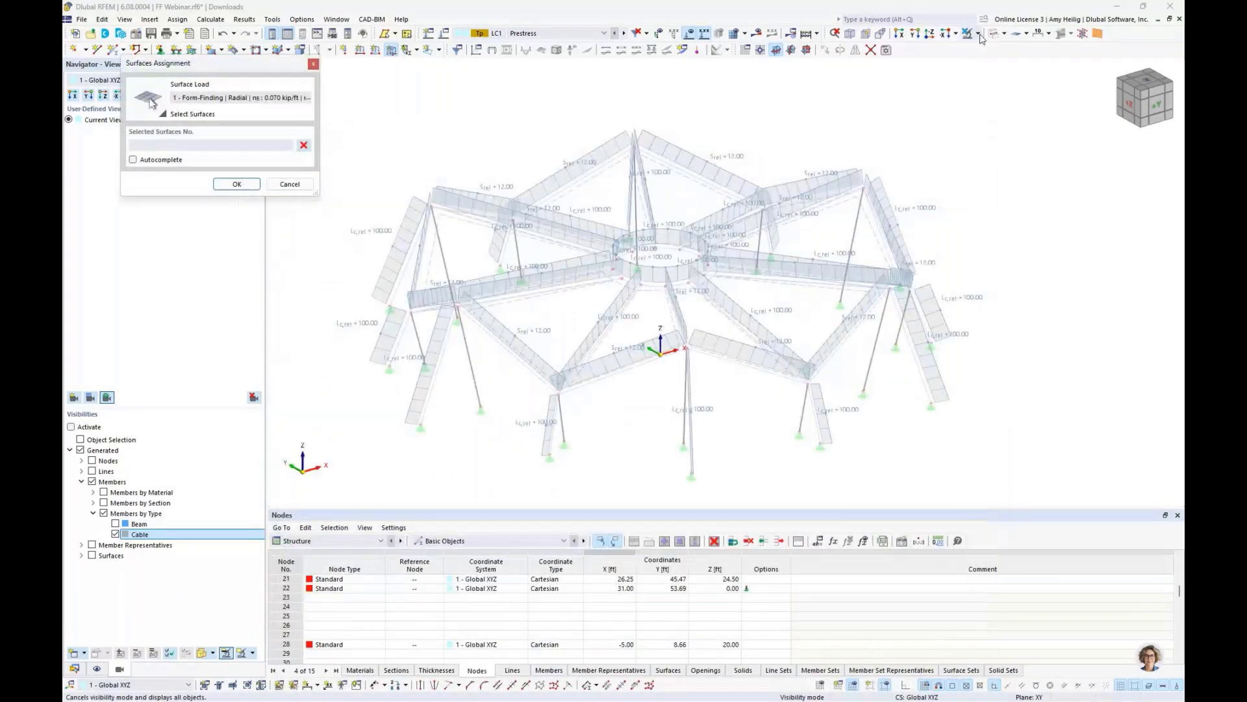
left_click(979, 36)
left_click_drag(1011, 444, 394, 96)
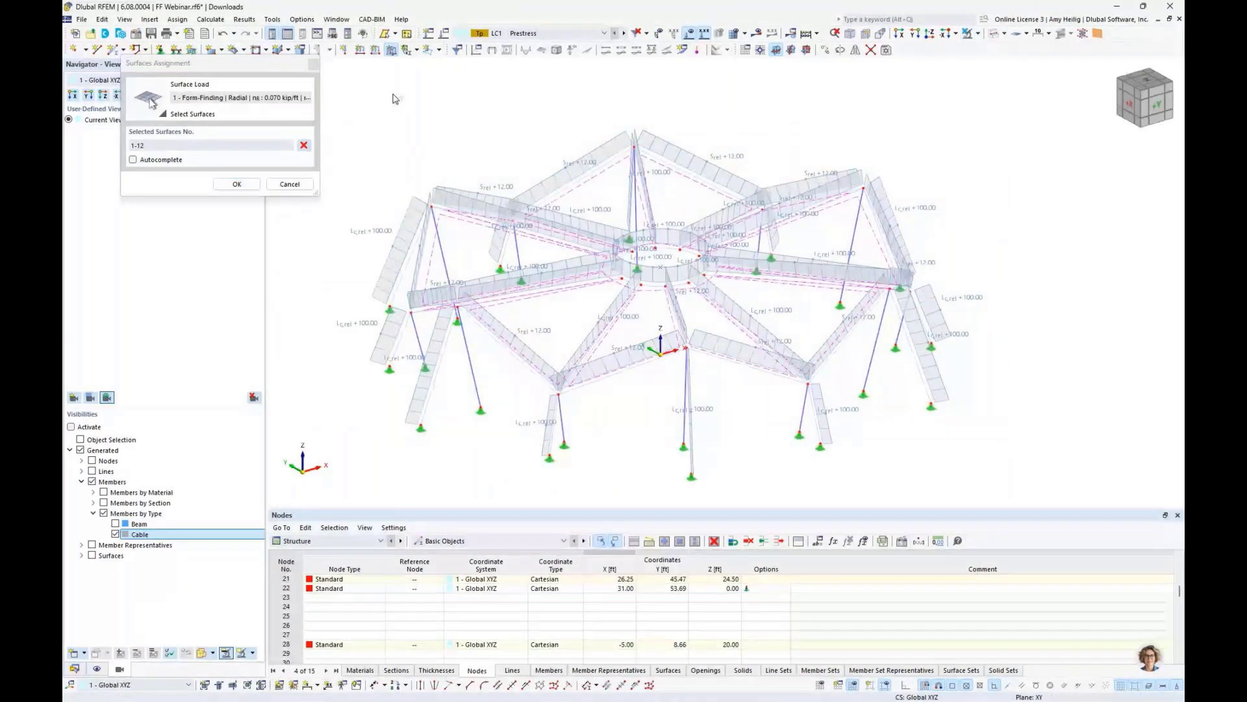
key("Return")
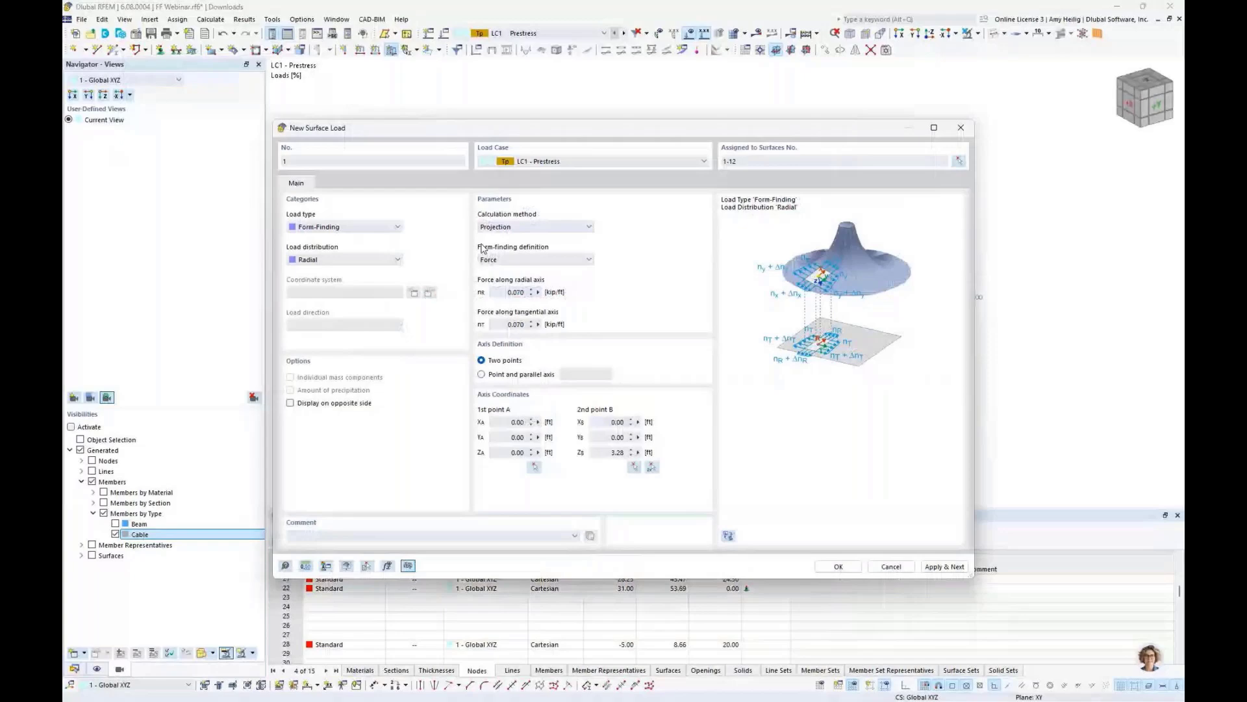
left_click(838, 566)
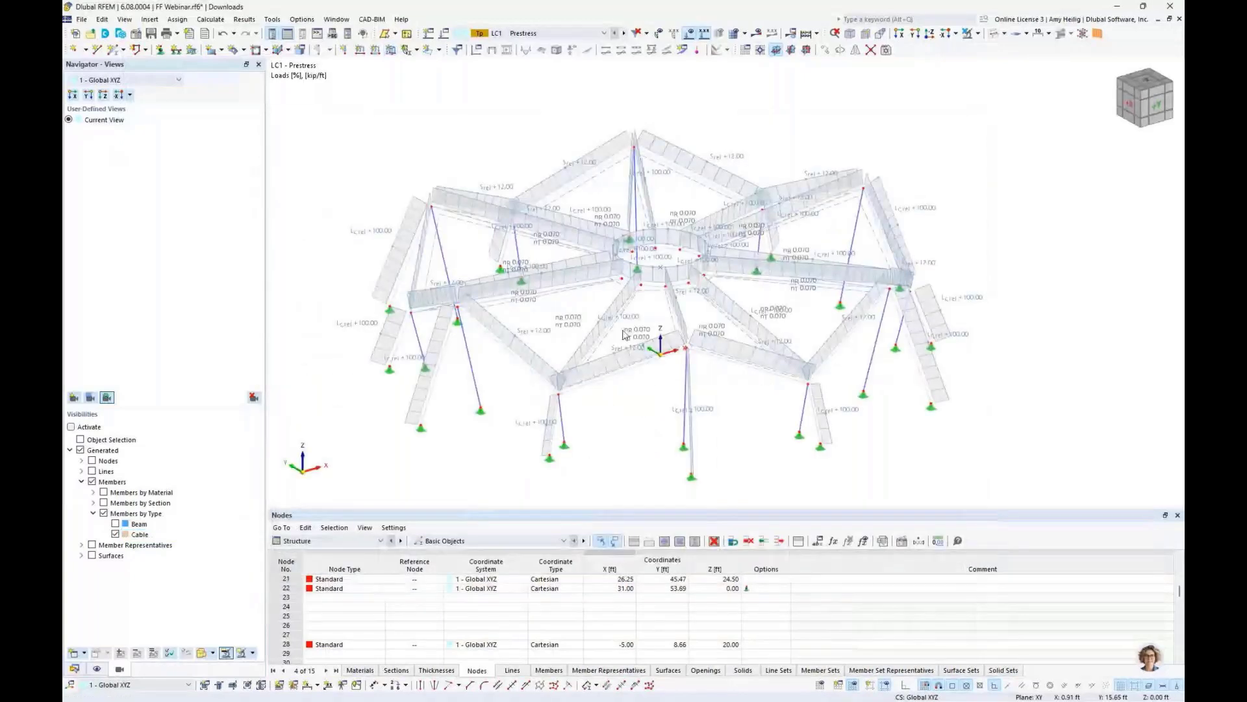
- Calculate the model and display the deformation results without the load values
middle_click_drag(625, 335, 643, 356, "ctrl")
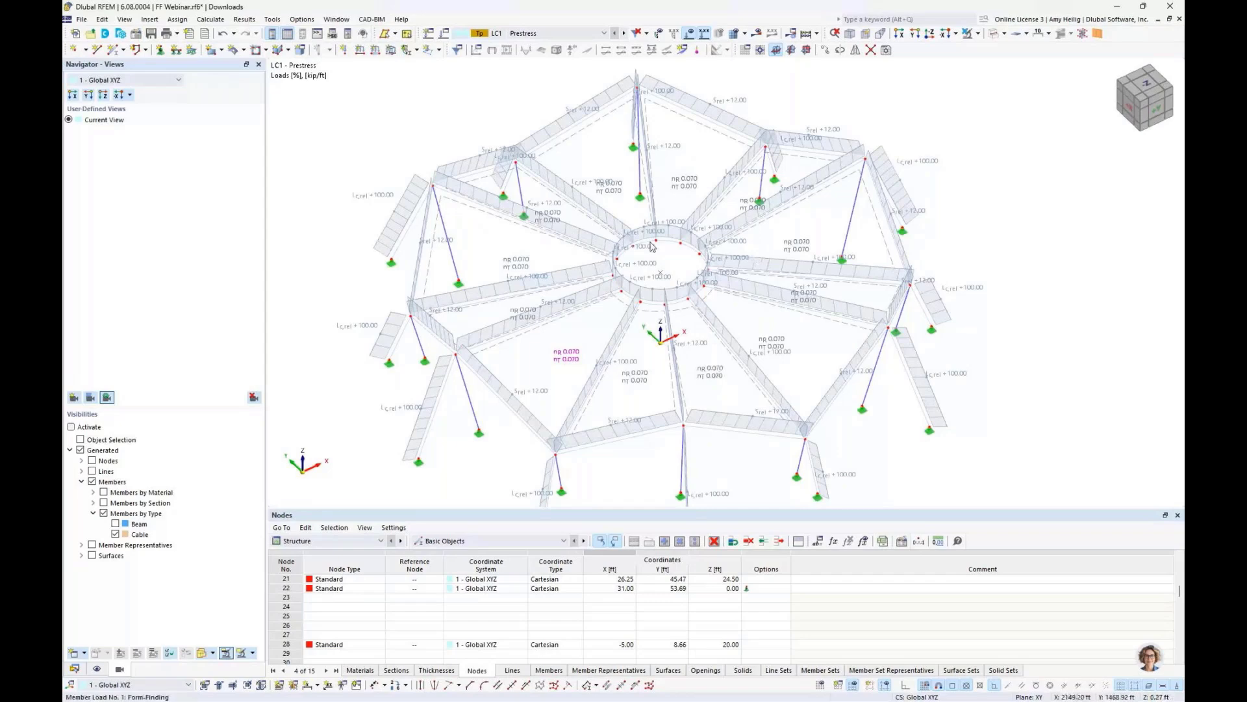
scroll(652, 246, "down", 1)
left_click(756, 33)
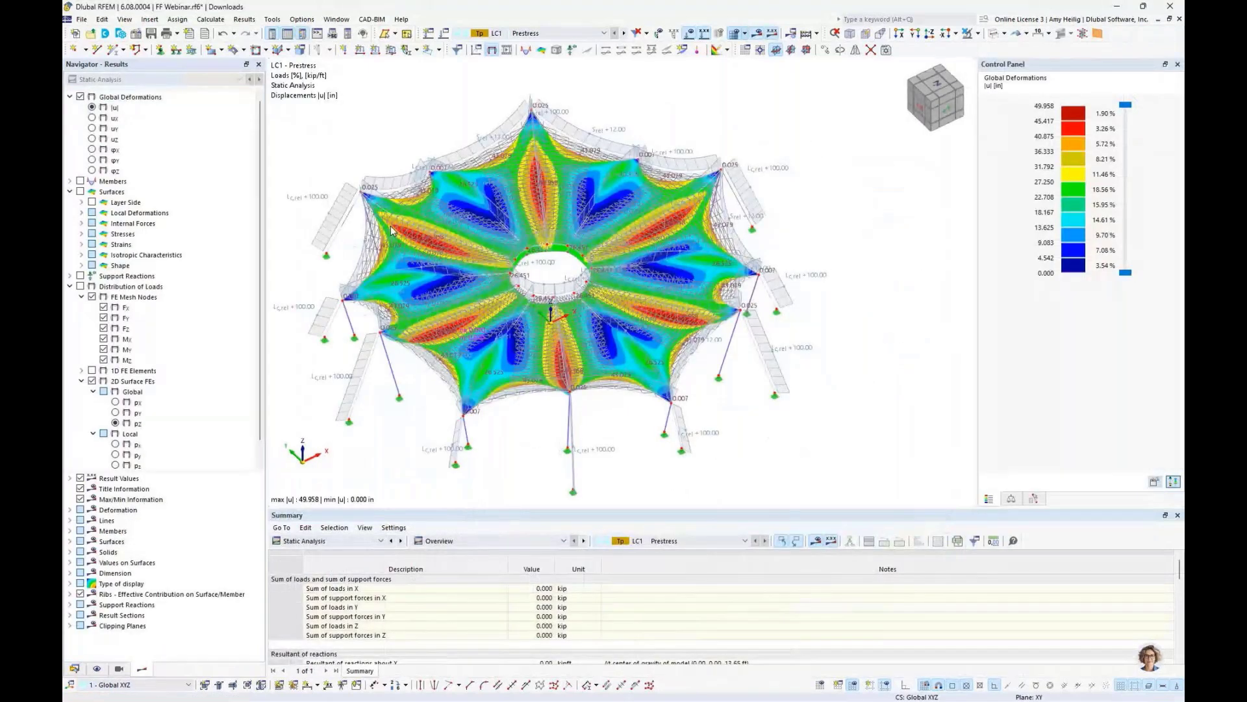
left_click(685, 34)
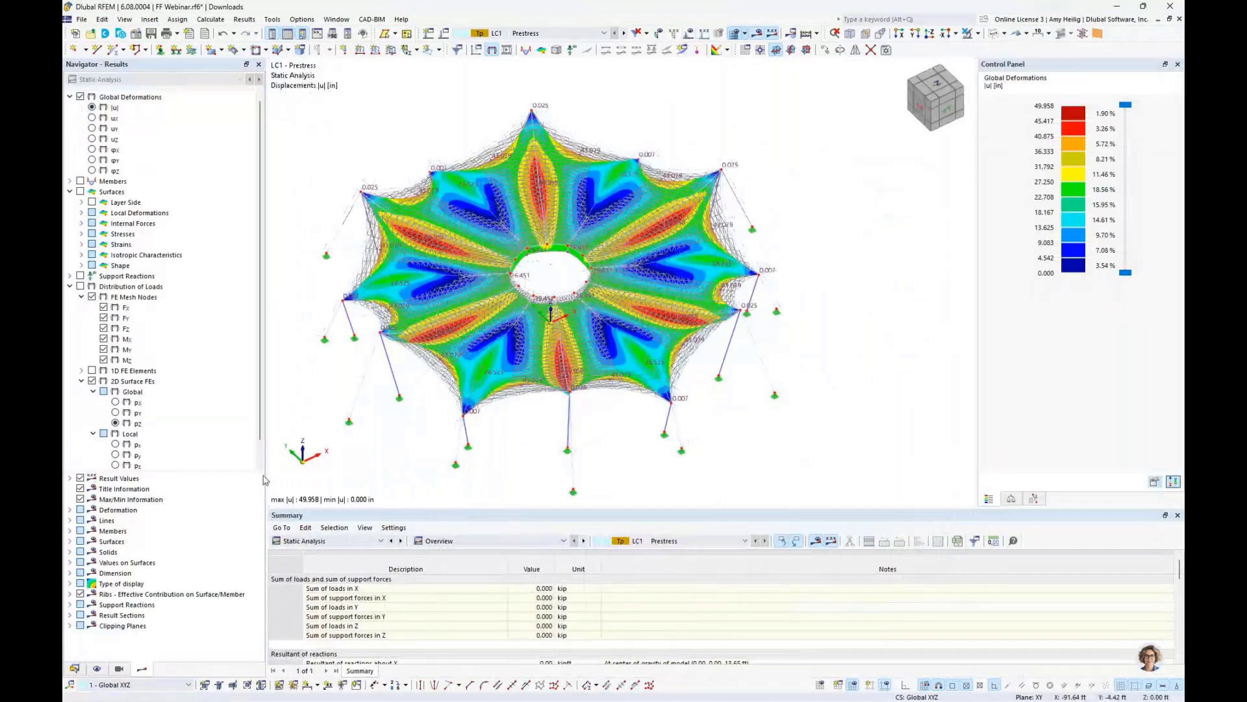
- Hide the FE mesh in the display settings
left_click(97, 668)
scroll(132, 487, "down", 9)
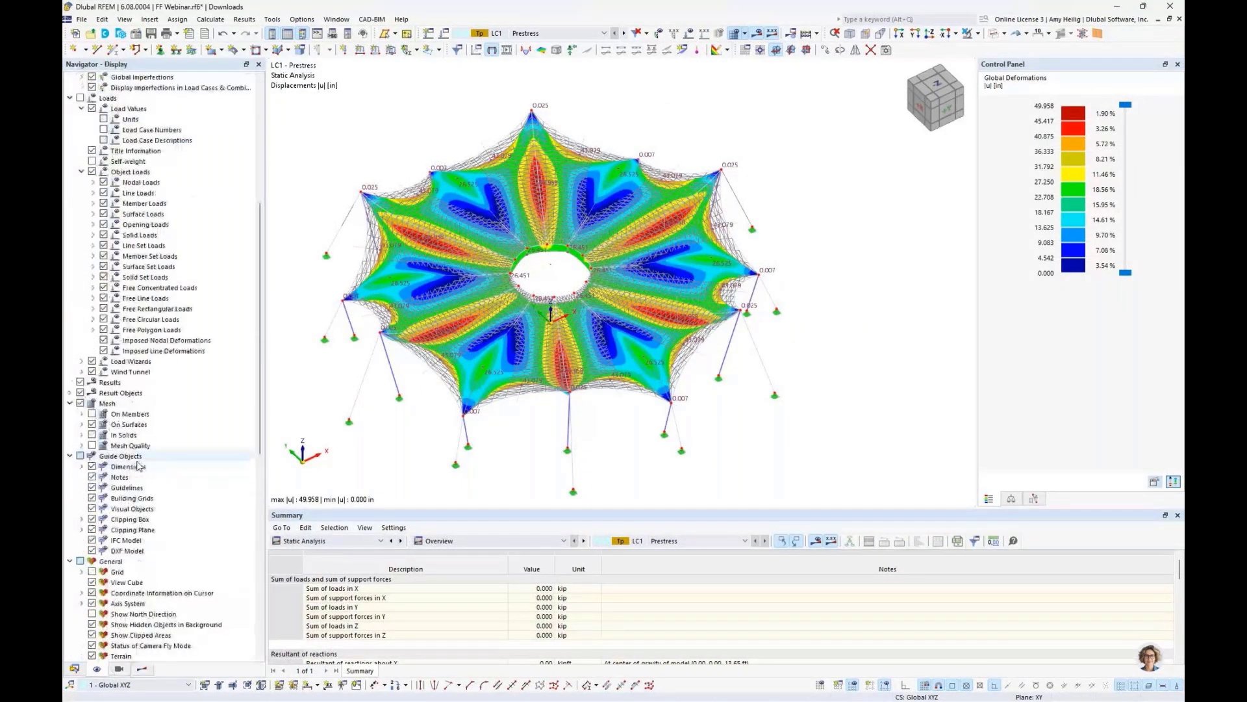
left_click(80, 403)
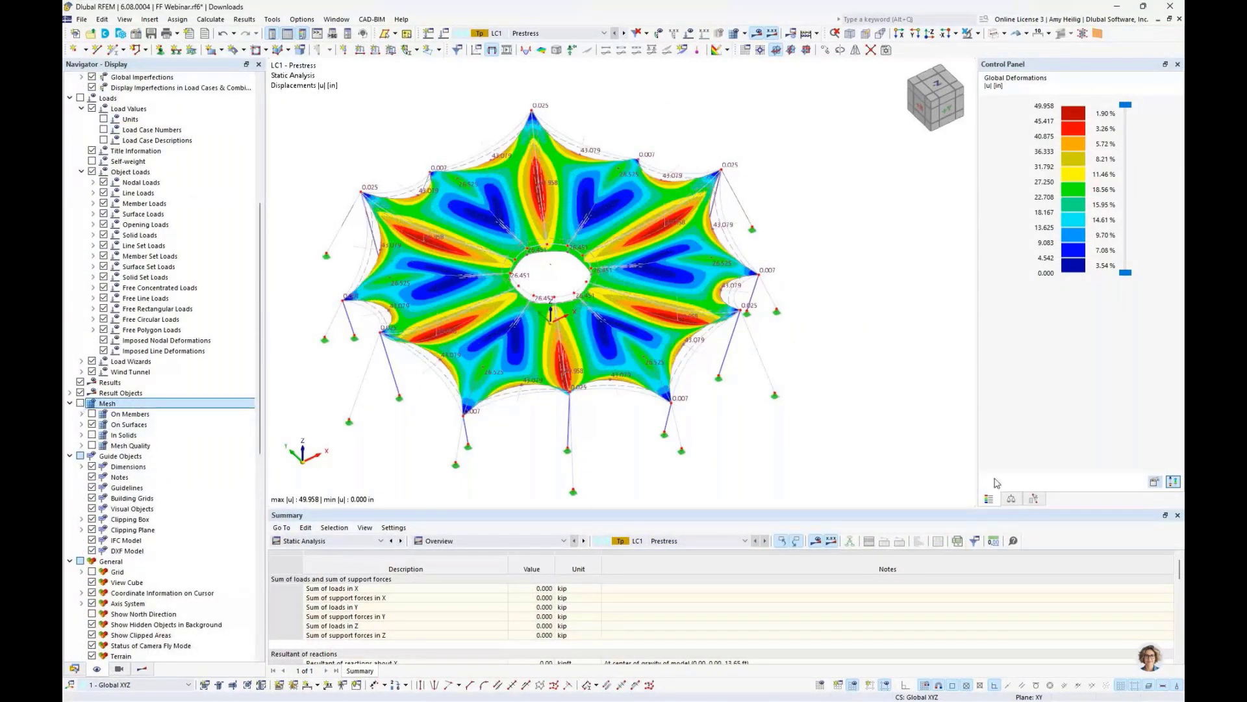
- Set the deformation display factor to 1.00 in the results display factors
left_click(1011, 499)
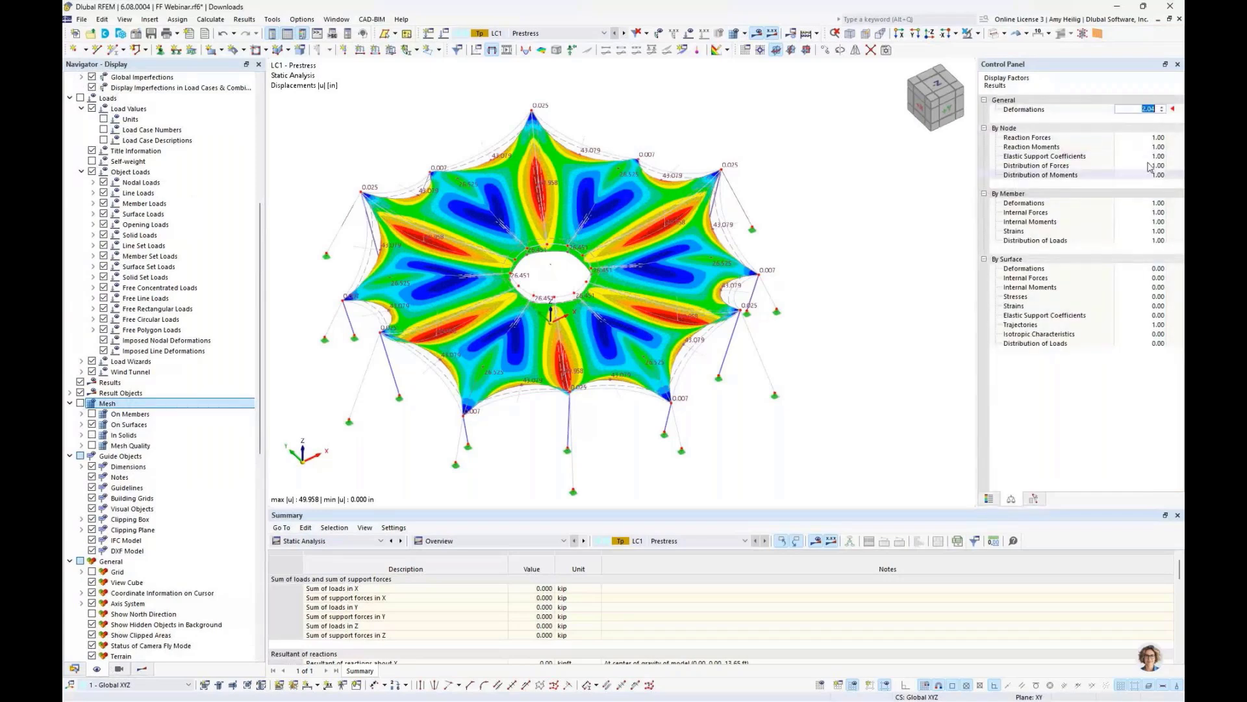
type("1")
key("Tab")
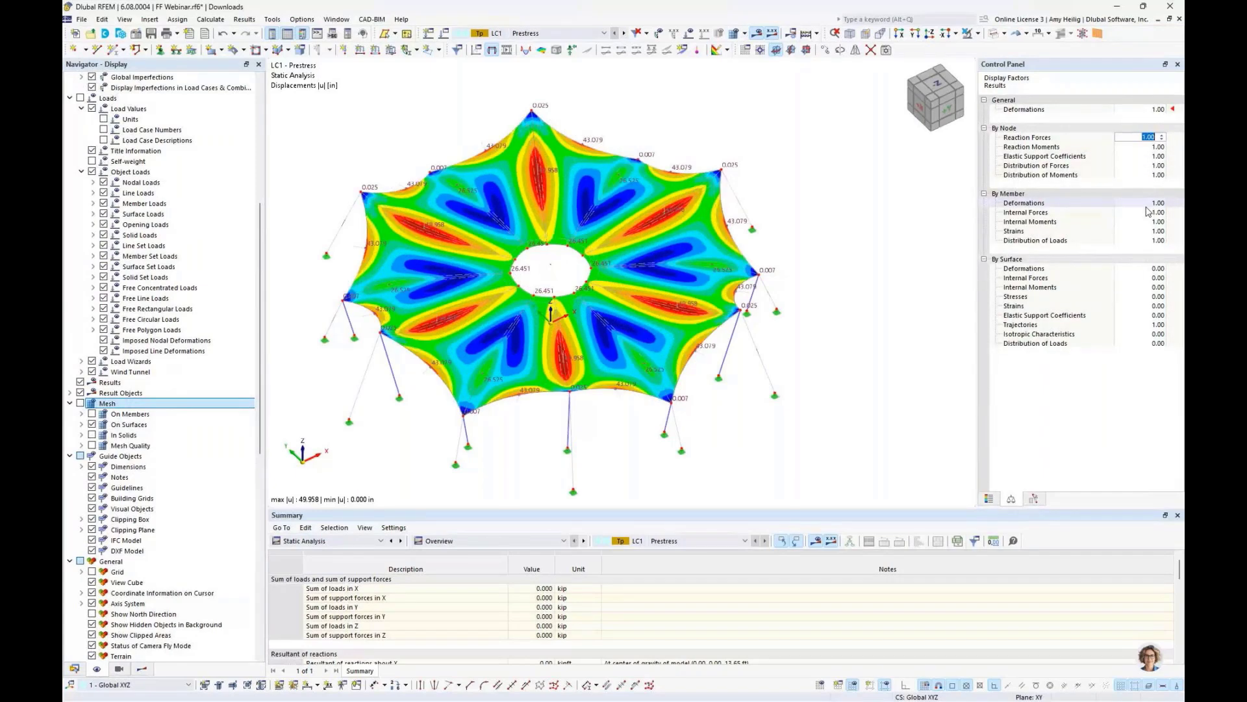
middle_click_drag(748, 398, 720, 342, "ctrl")
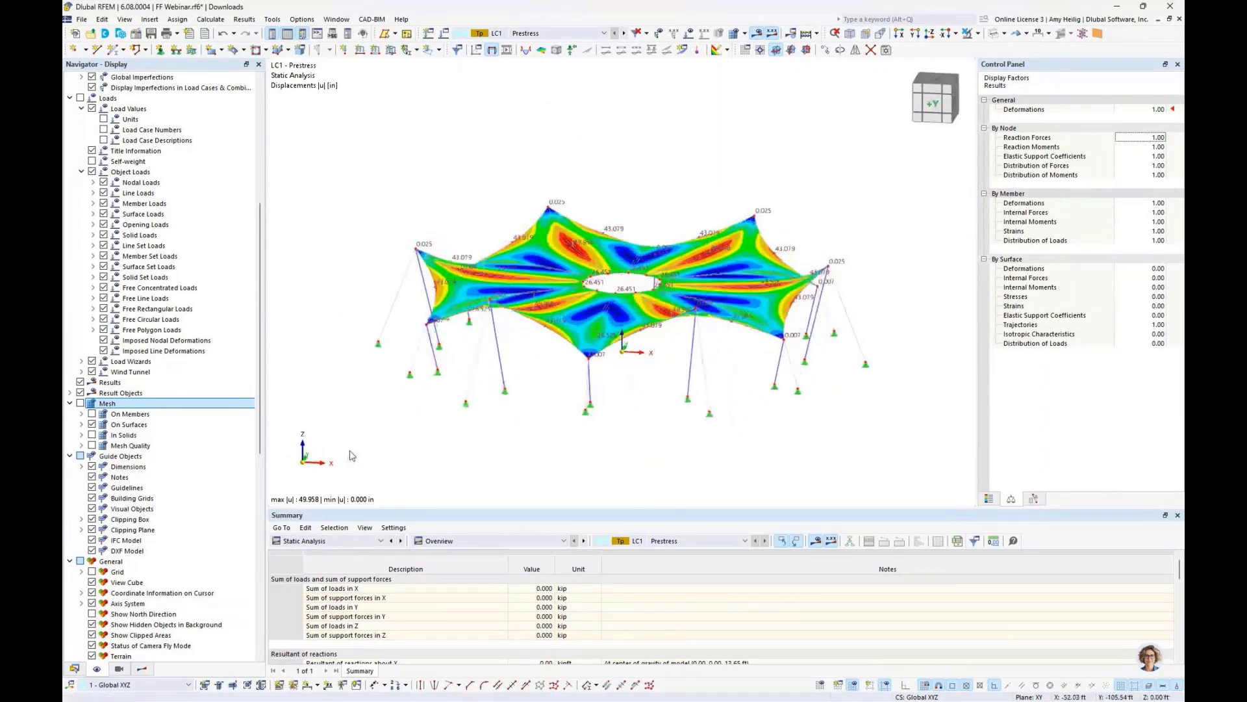
- Show the global deformation colour scale for the results and inspect the deformed canopy
left_click(142, 669)
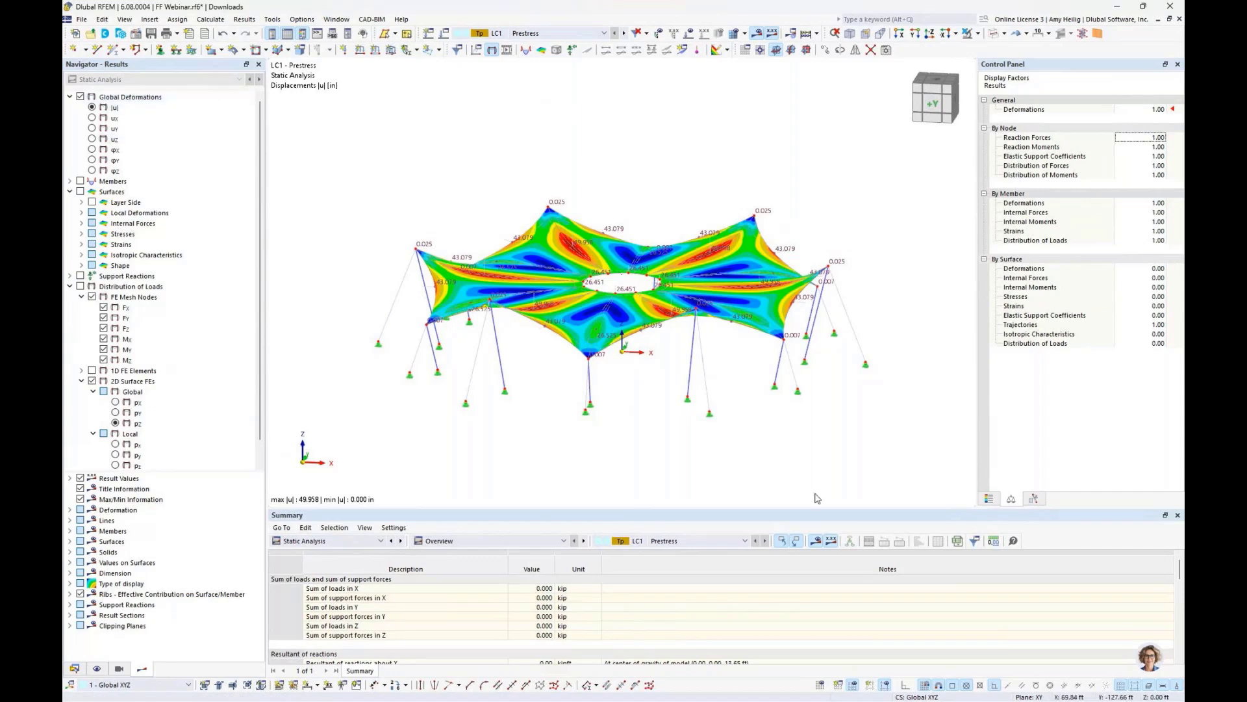
left_click(990, 498)
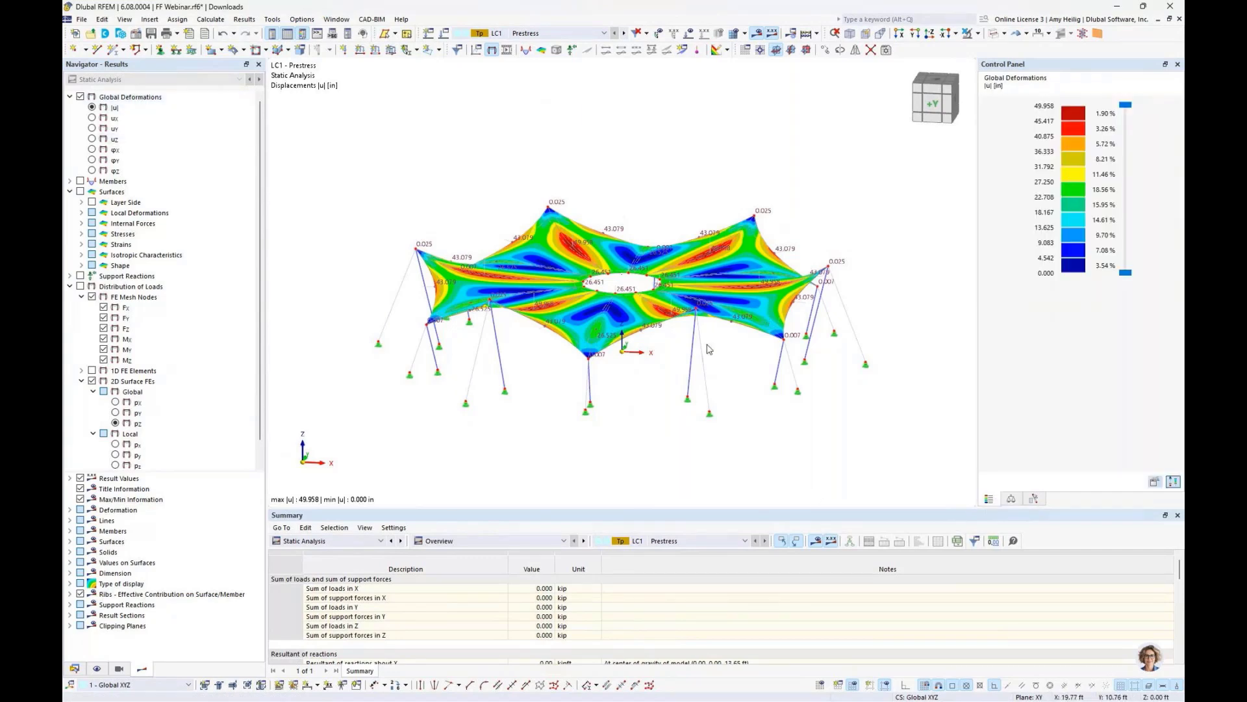
middle_click_drag(723, 362, 664, 379)
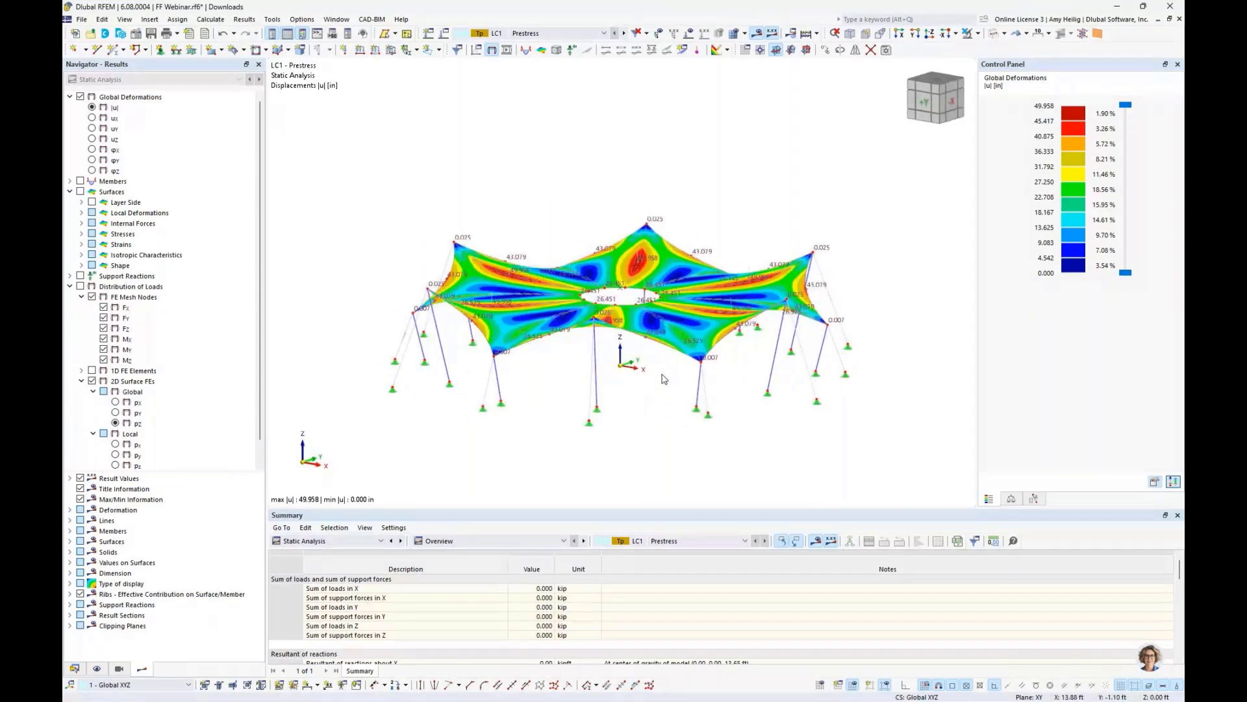
- Display the member axial forces N and inspect them across the canopy
left_click(69, 182)
left_click(80, 181)
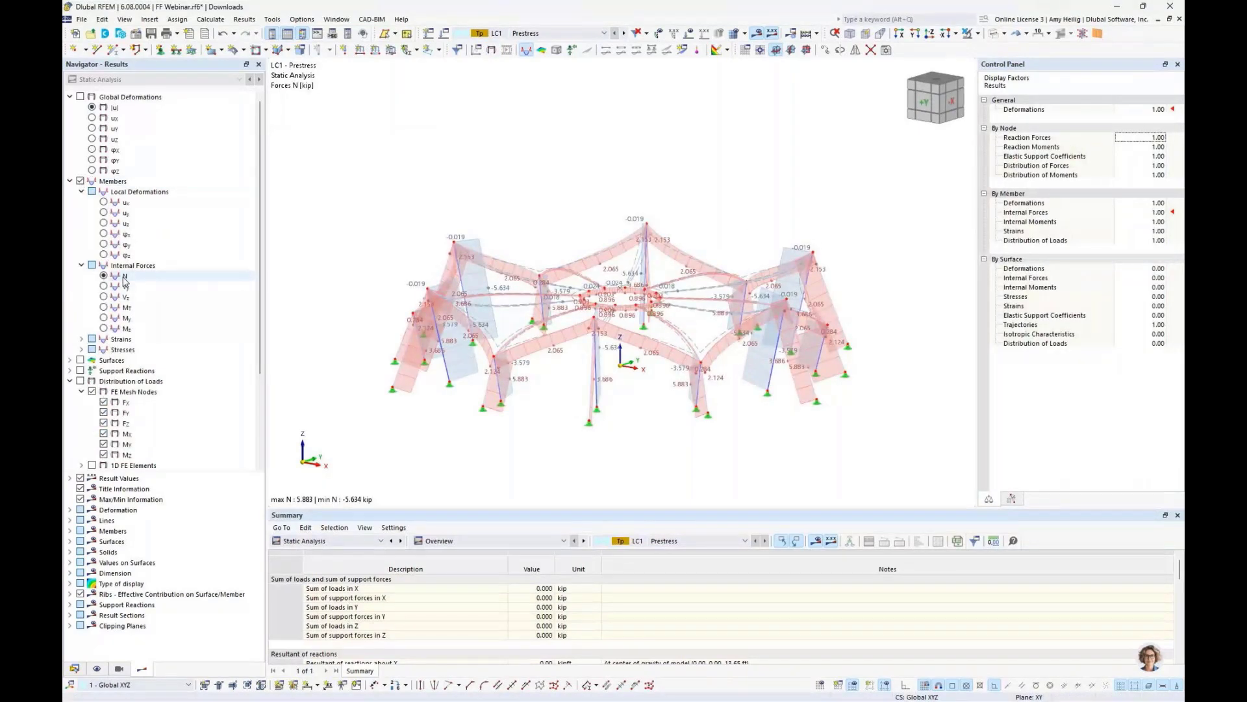
scroll(515, 397, "up", 3)
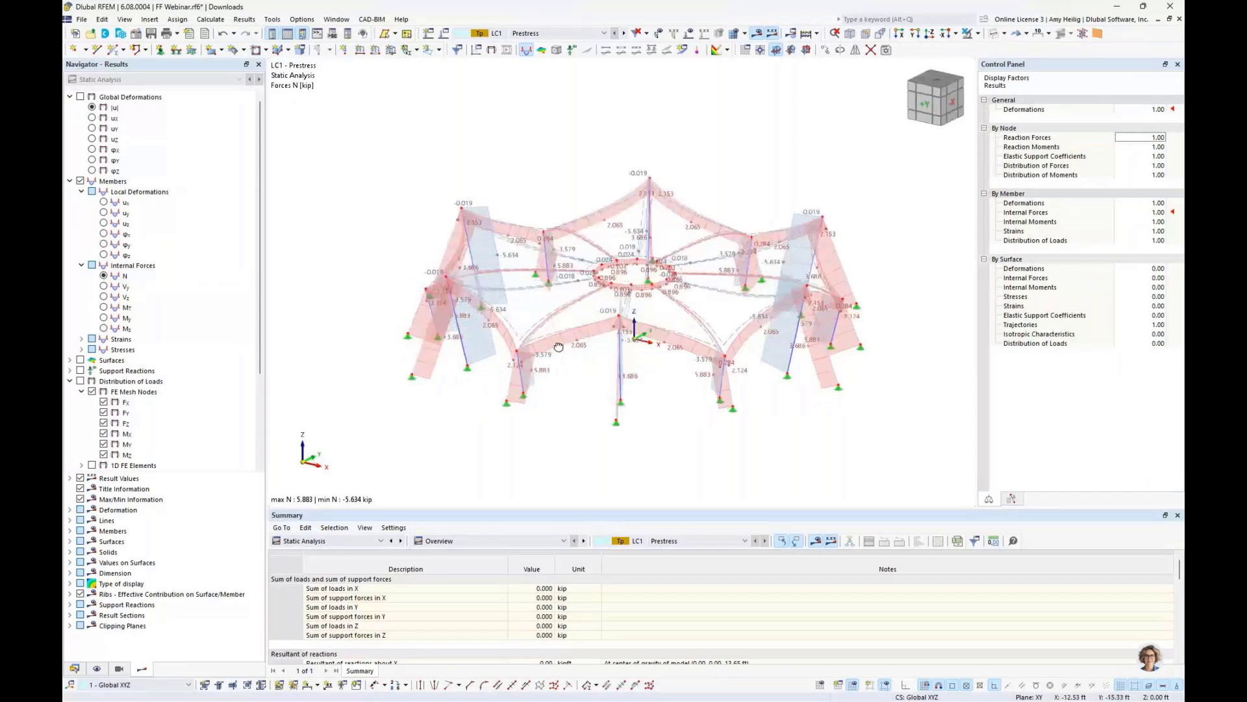
scroll(515, 397, "up", 2)
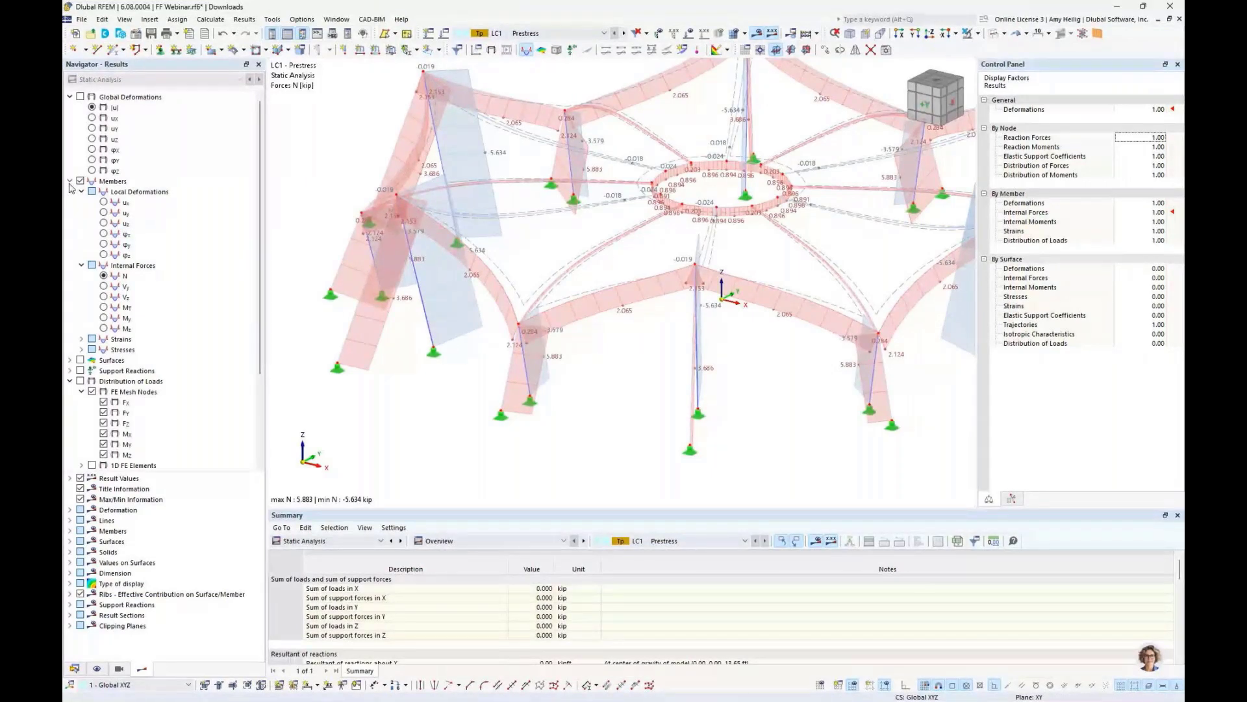
- Switch to a top view and display the members' local deformations u_y
left_click(933, 39)
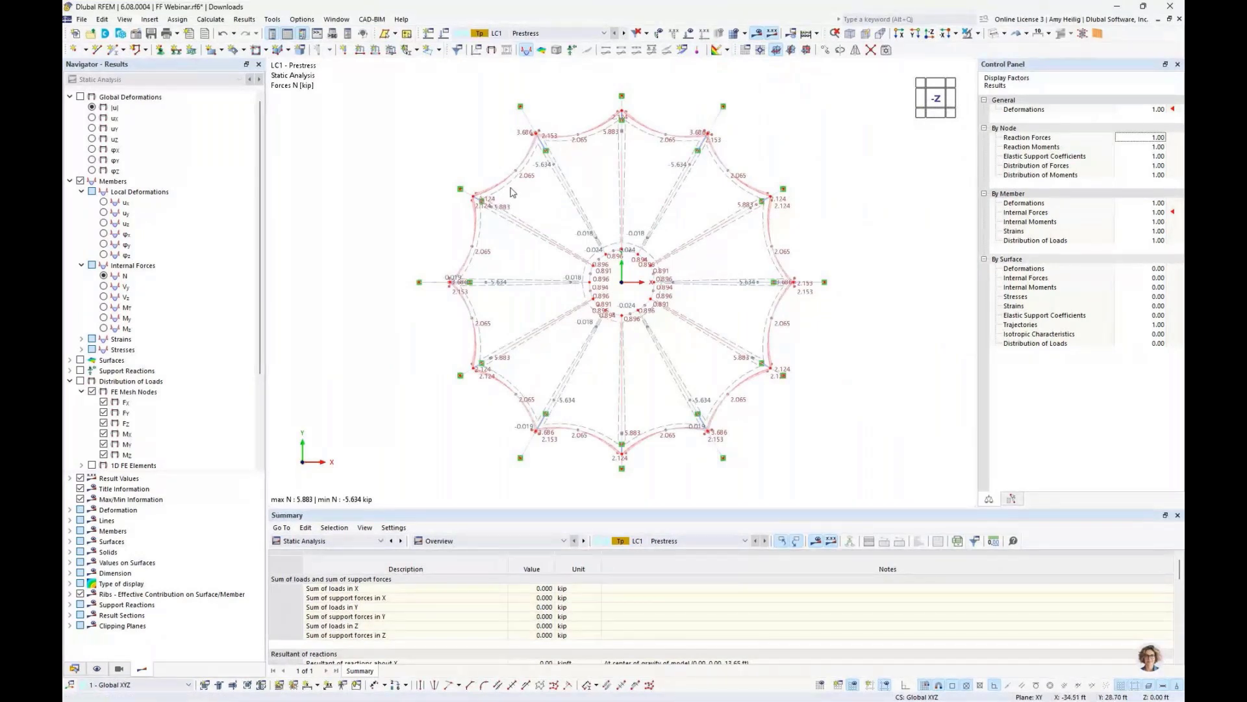
left_click(104, 213)
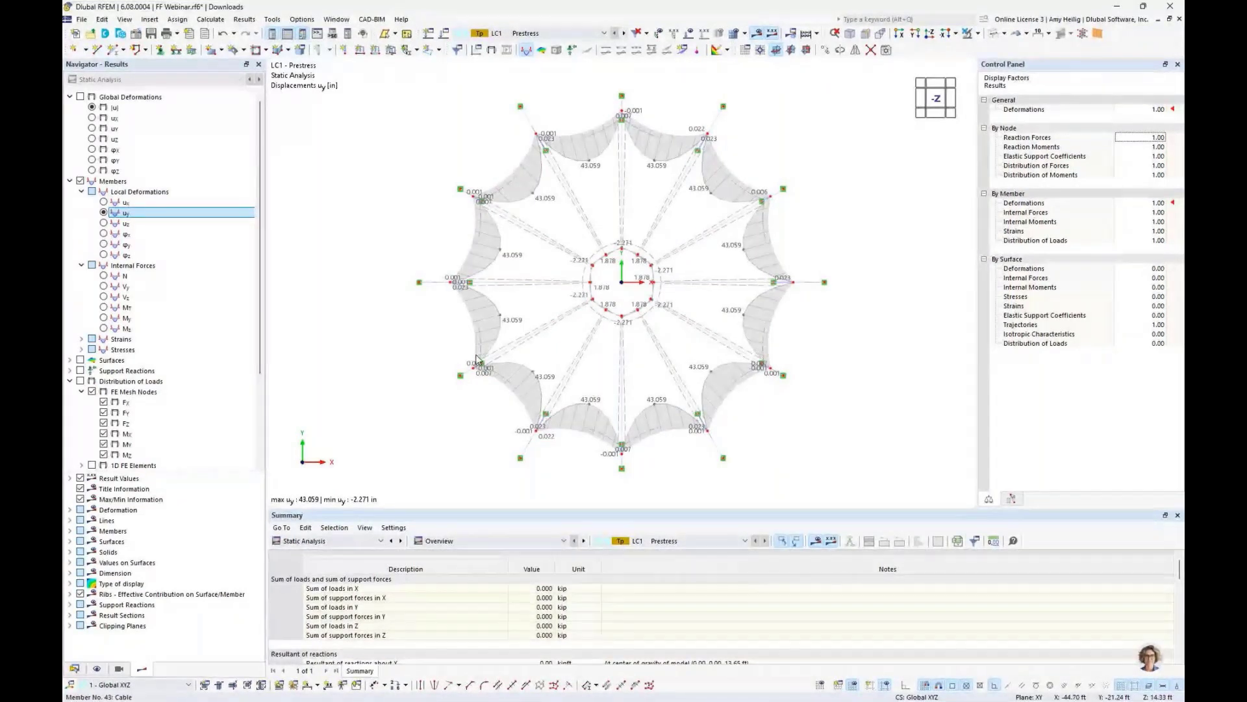
- Hide member results and display the surface basic internal axial forces n_x with their colour scale
left_click(70, 181)
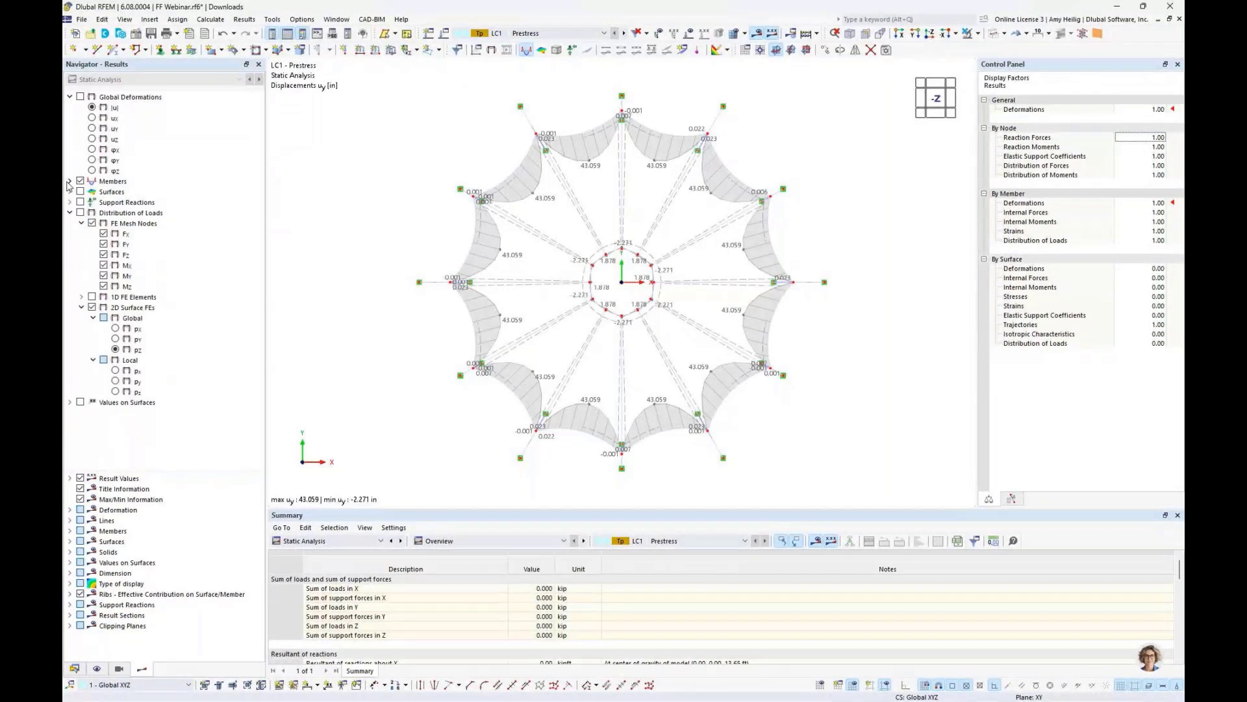
left_click(80, 181)
left_click(70, 192)
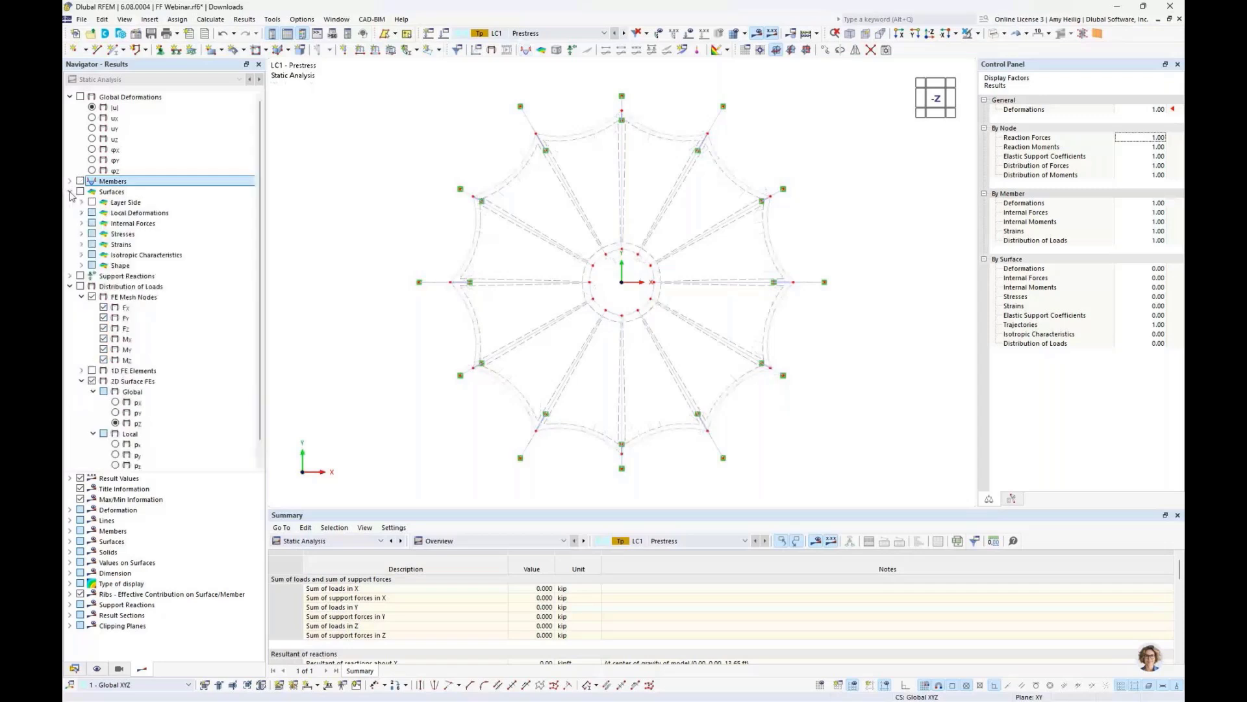
left_click(82, 224)
left_click(115, 298)
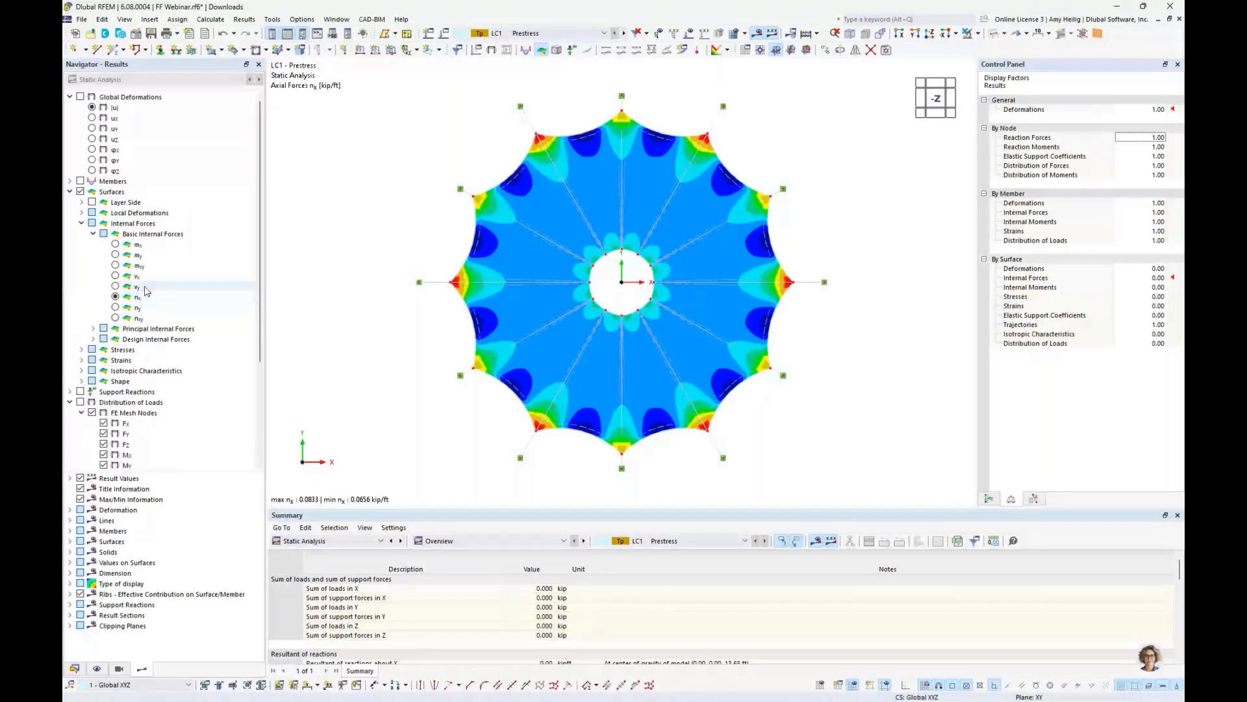
left_click(989, 499)
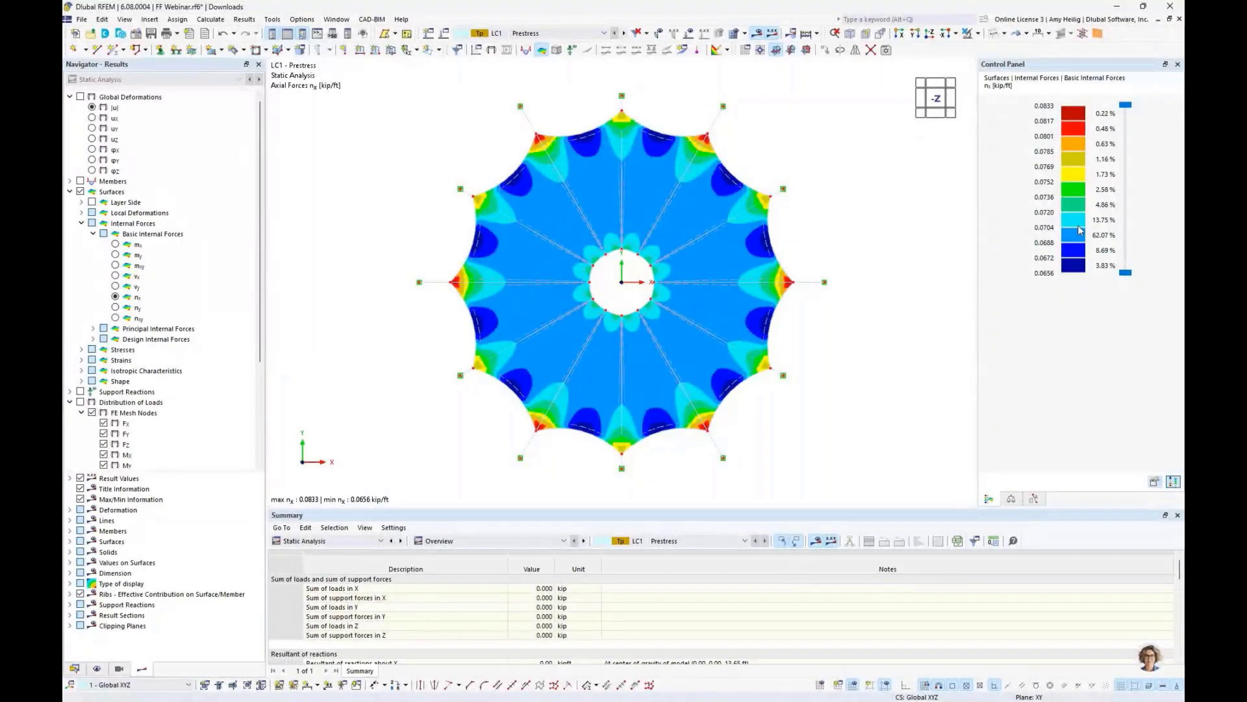
- Display the surface axial forces n_y and inspect them in an isometric view
left_click(116, 307)
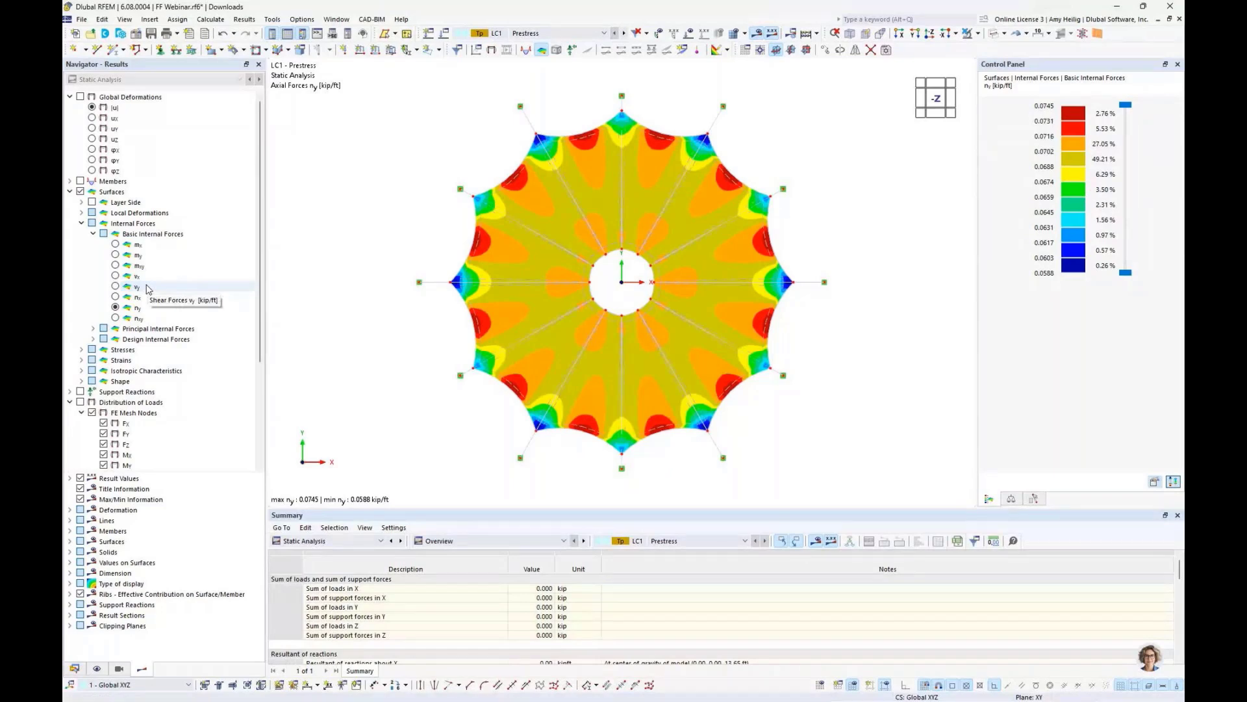
left_click(755, 37)
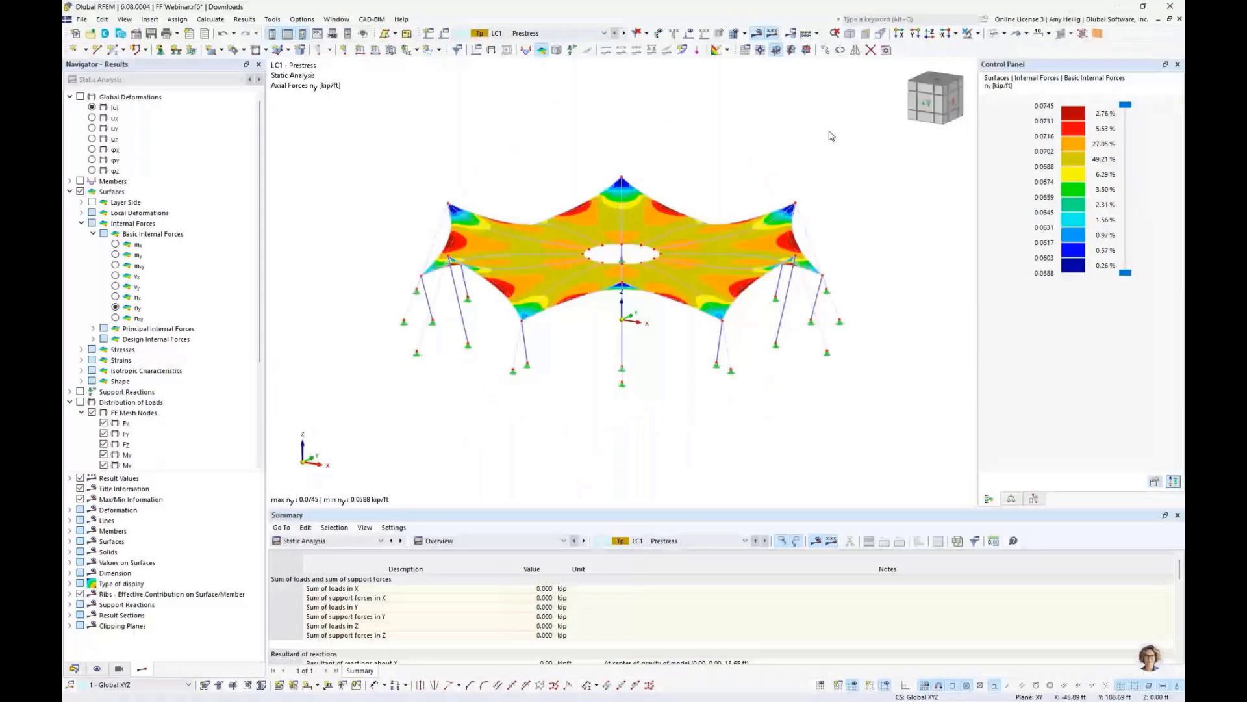
scroll(718, 188, "up", 3)
mouse_move(719, 188)
middle_mouse_down()
mouse_move(744, 171)
mouse_move(713, 175)
middle_mouse_up()
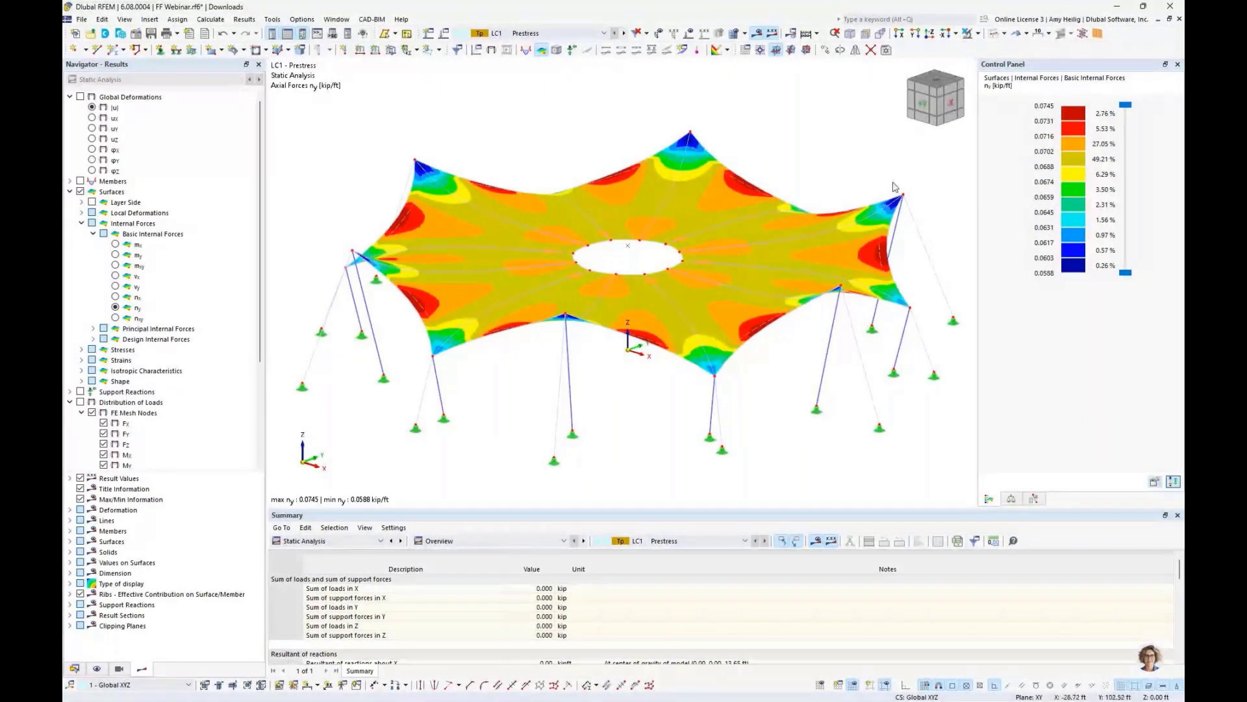
mouse_move(832, 294)
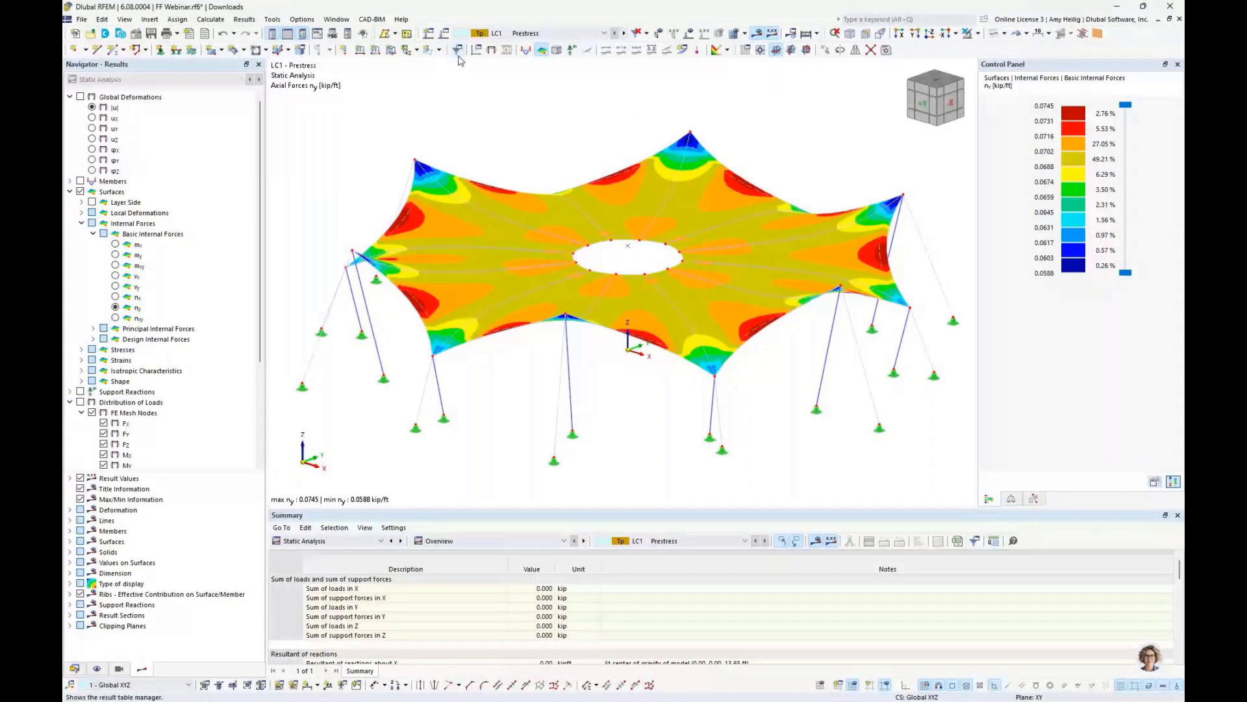
- Open the load cases and combinations and add a new load case named Dead
left_click(444, 34)
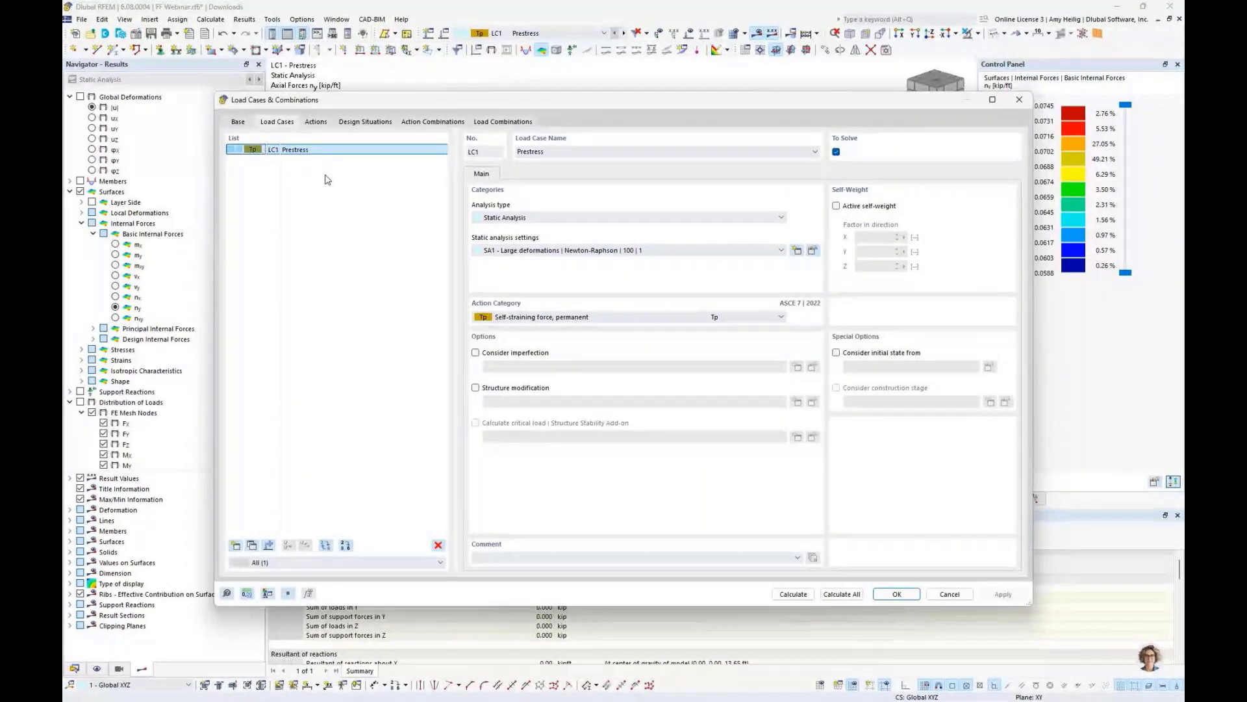
left_click(236, 546)
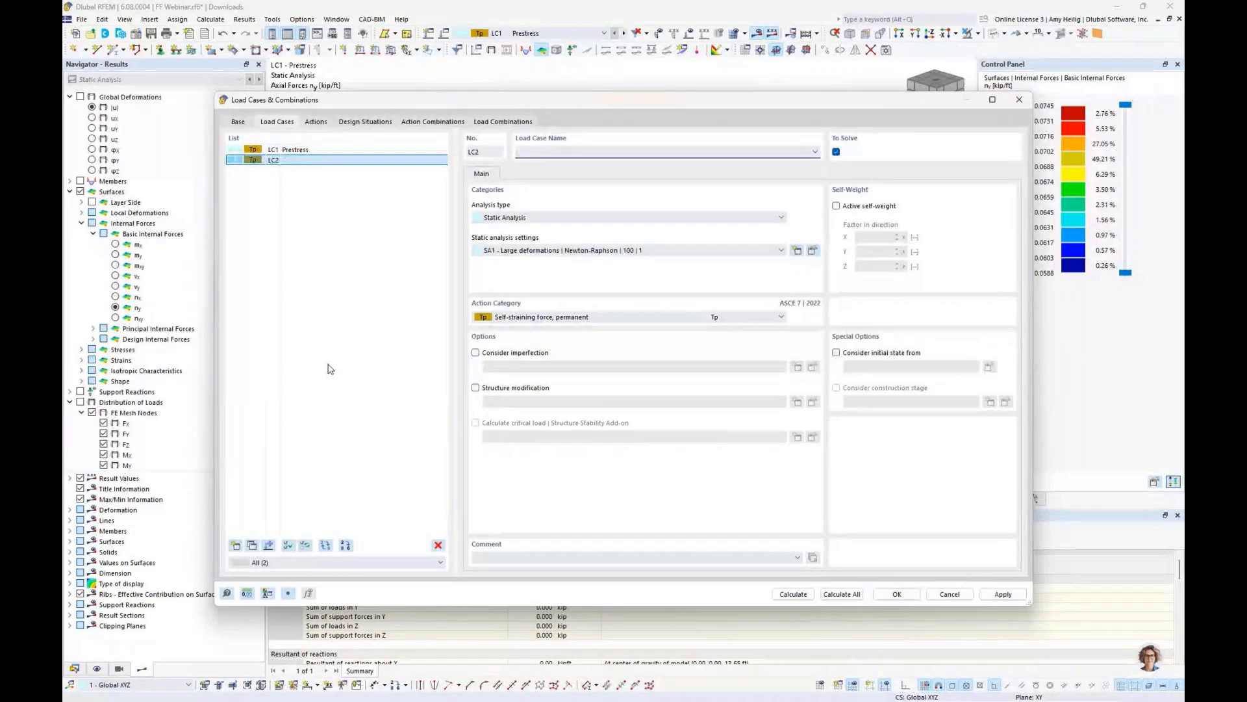
type("Dead")
- Activate self-weight for the Dead load case and set its action category to Dead load
left_click(836, 206)
left_click(574, 317)
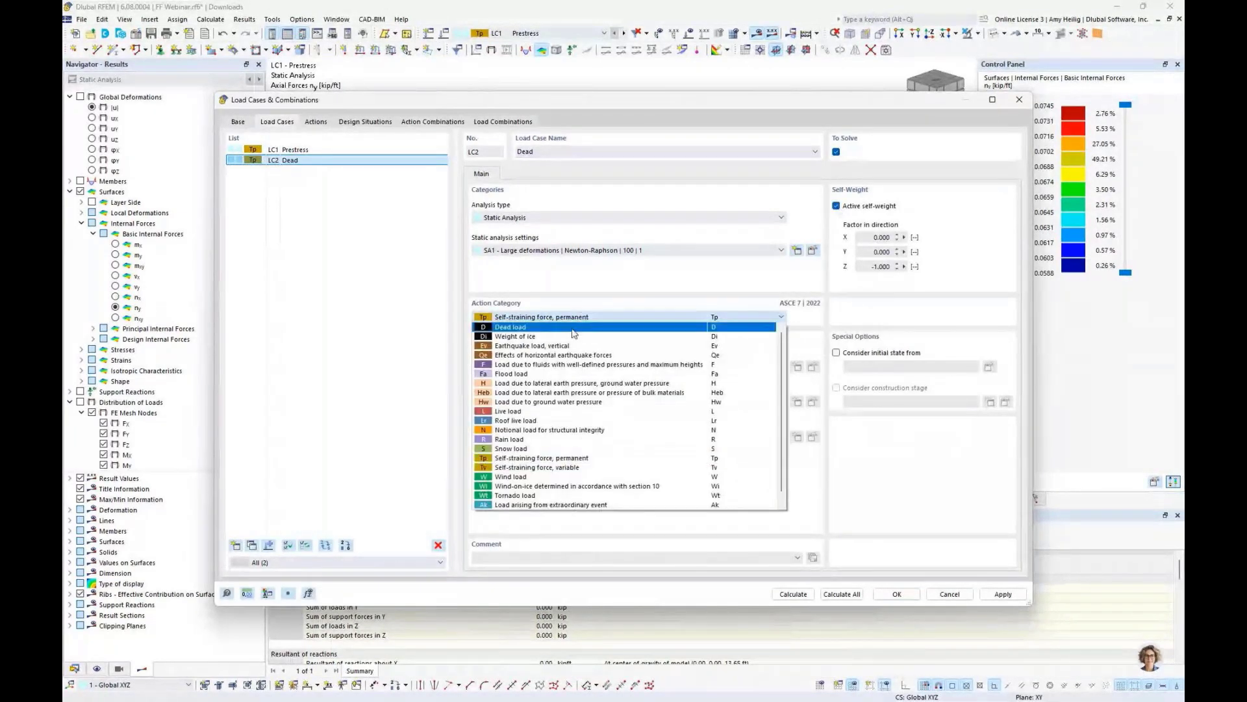
left_click(574, 328)
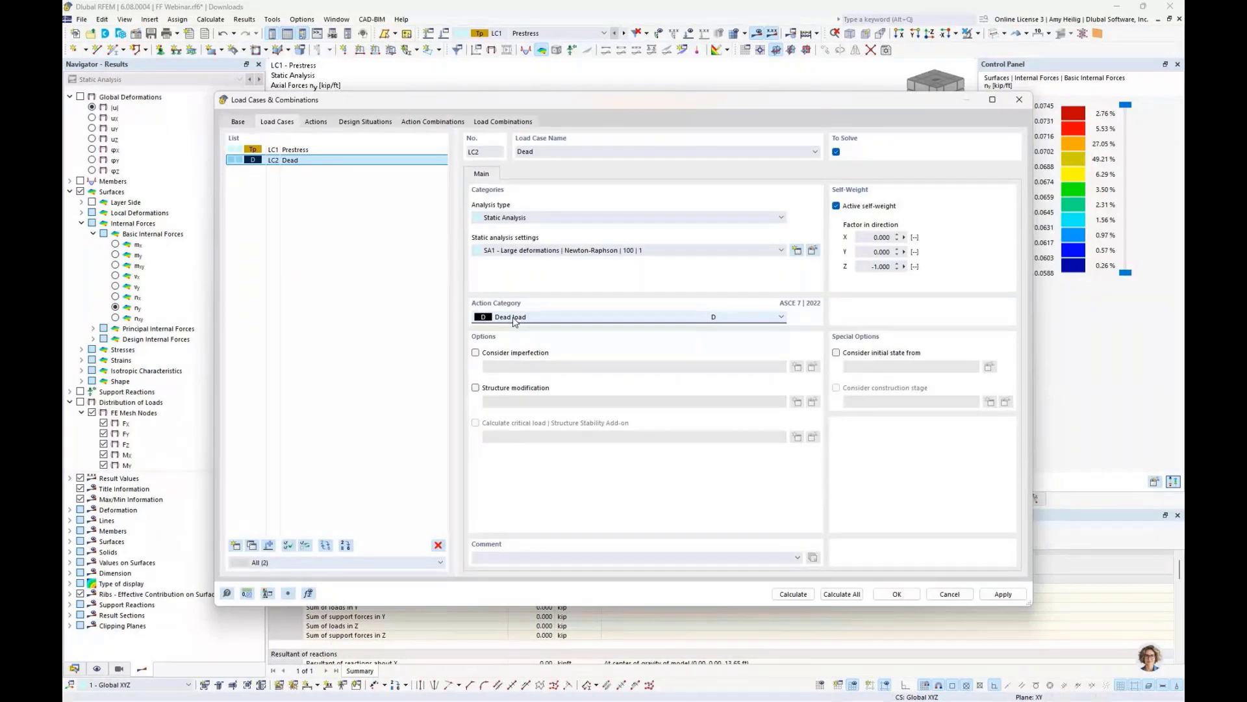
- Enable structure modification for the Dead load case and create a new modification named Remove FF Supports
left_click(511, 388)
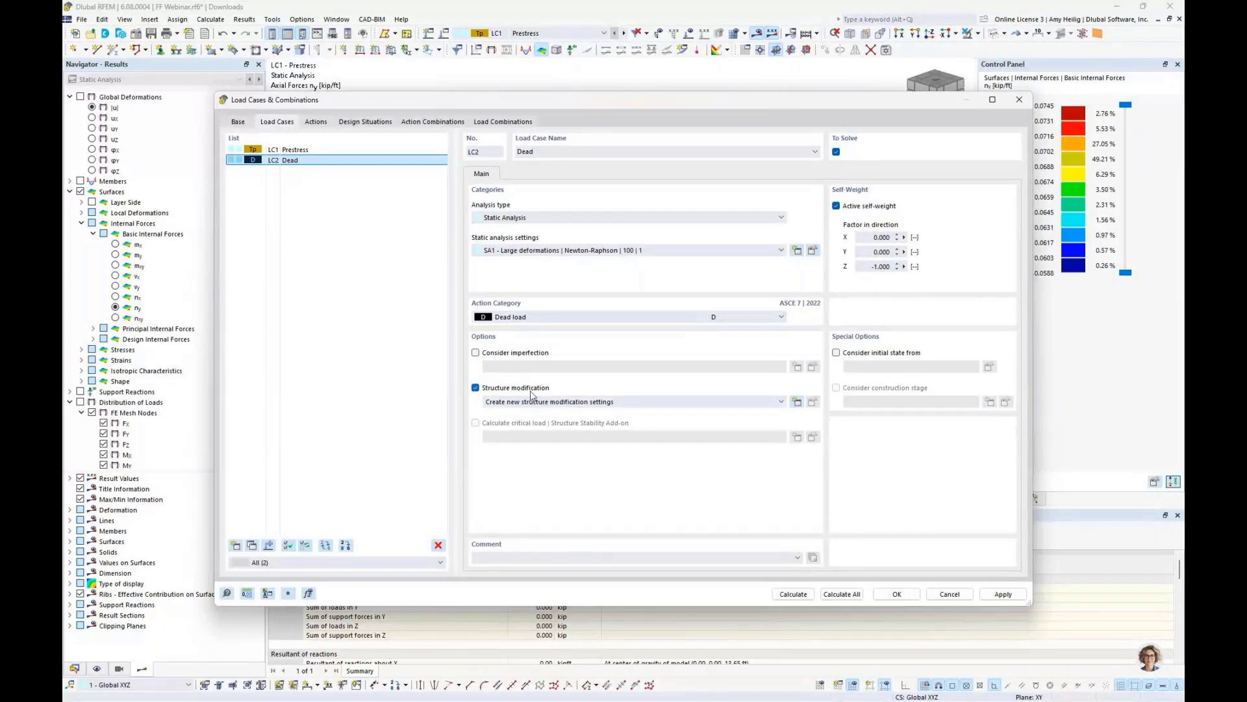
left_click(797, 402)
key("ctrl+a")
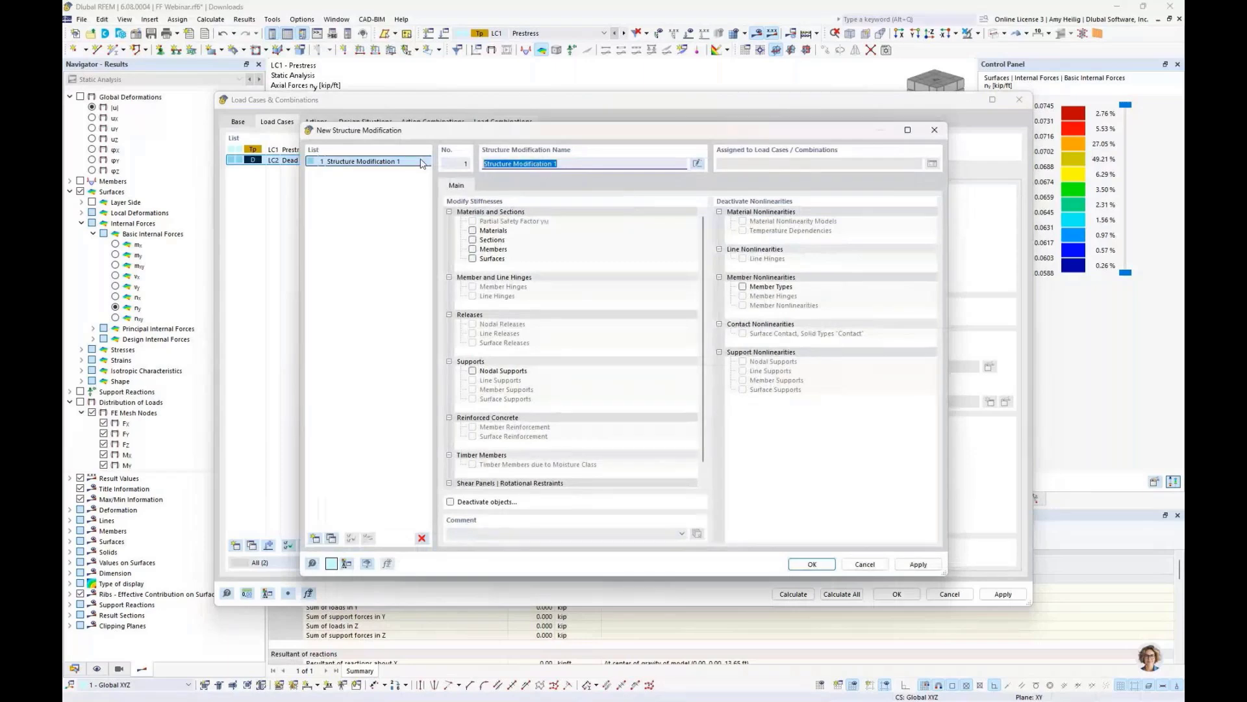
key("BackSpace")
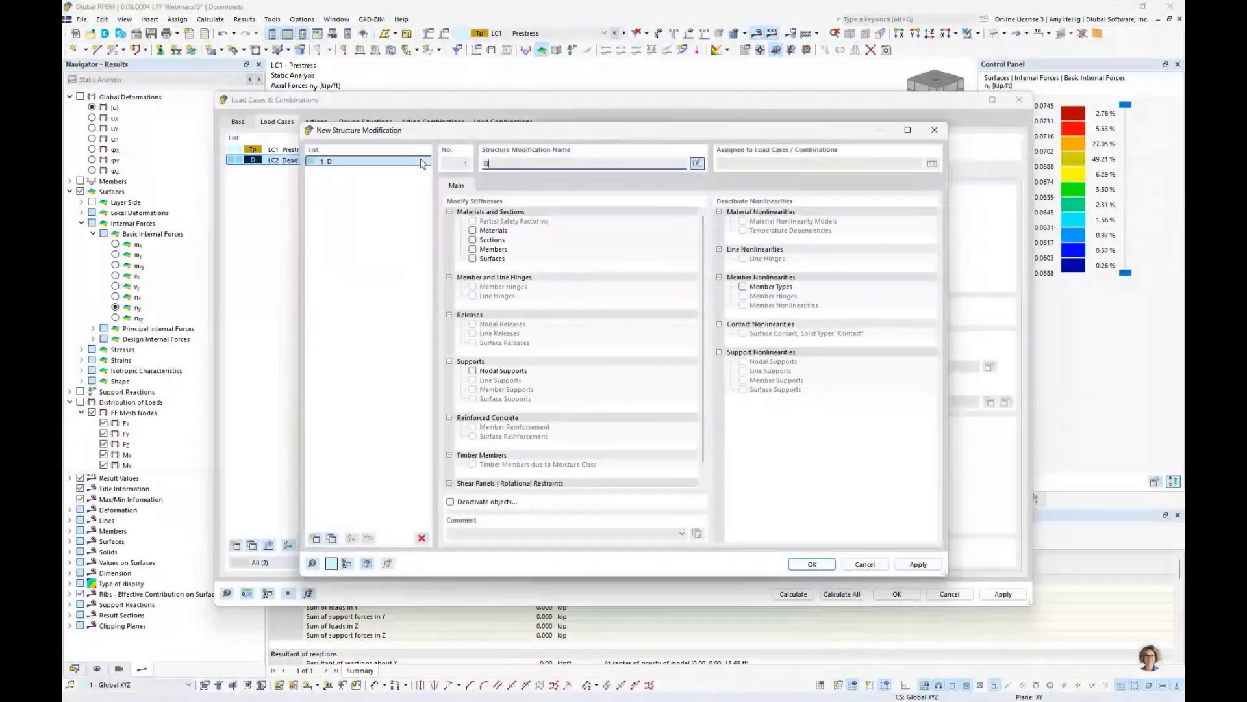
type("D")
type("emove FF Support")
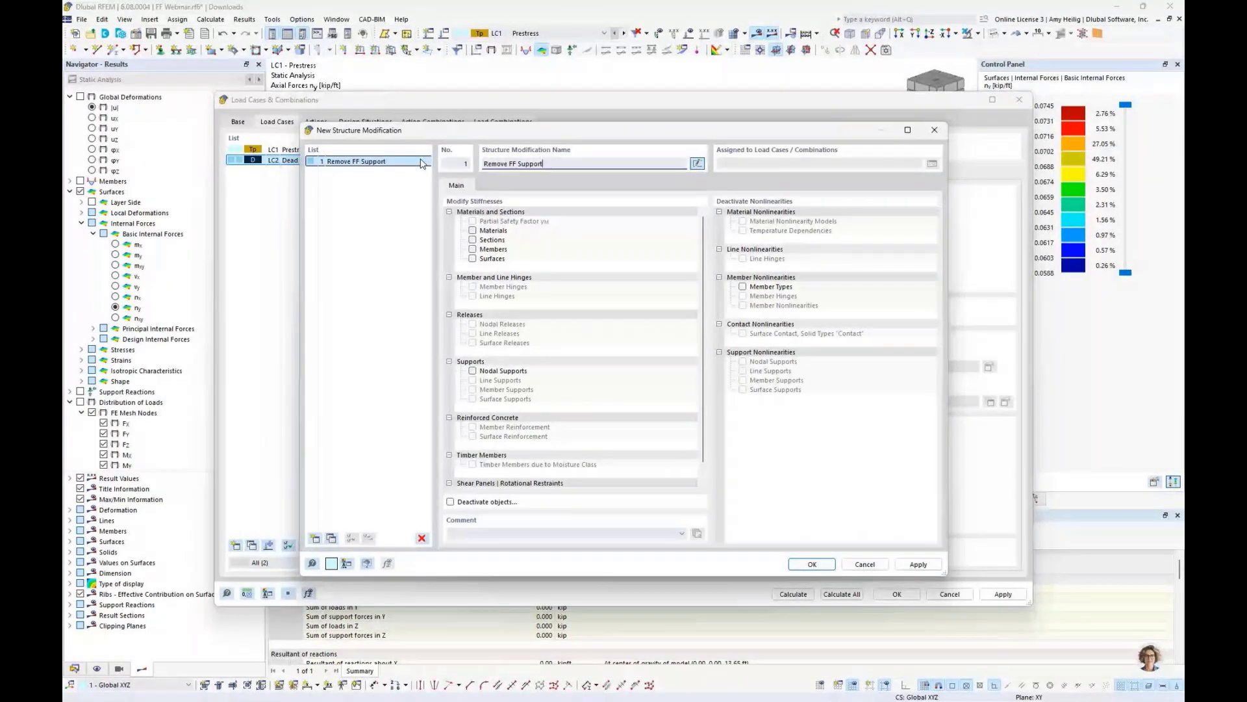
type("s")
- Turn on object deactivation in the modification and choose to deactivate supports on nodes
left_click(465, 501)
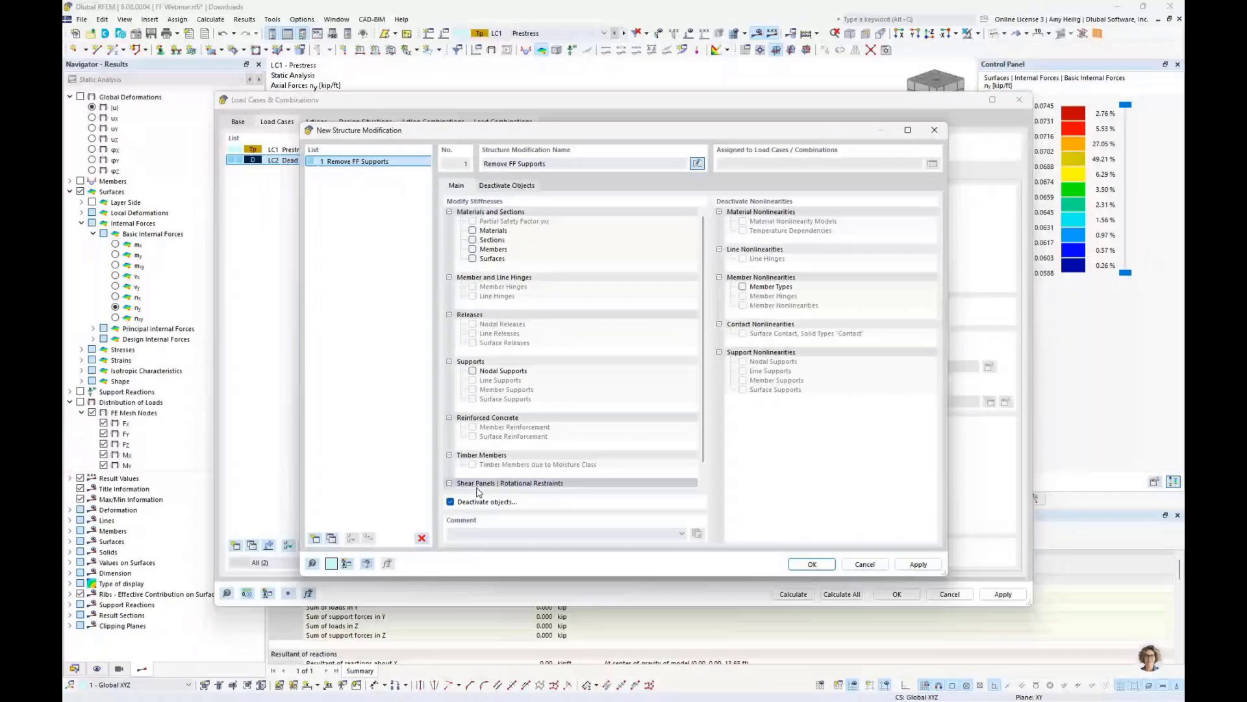
left_click(507, 186)
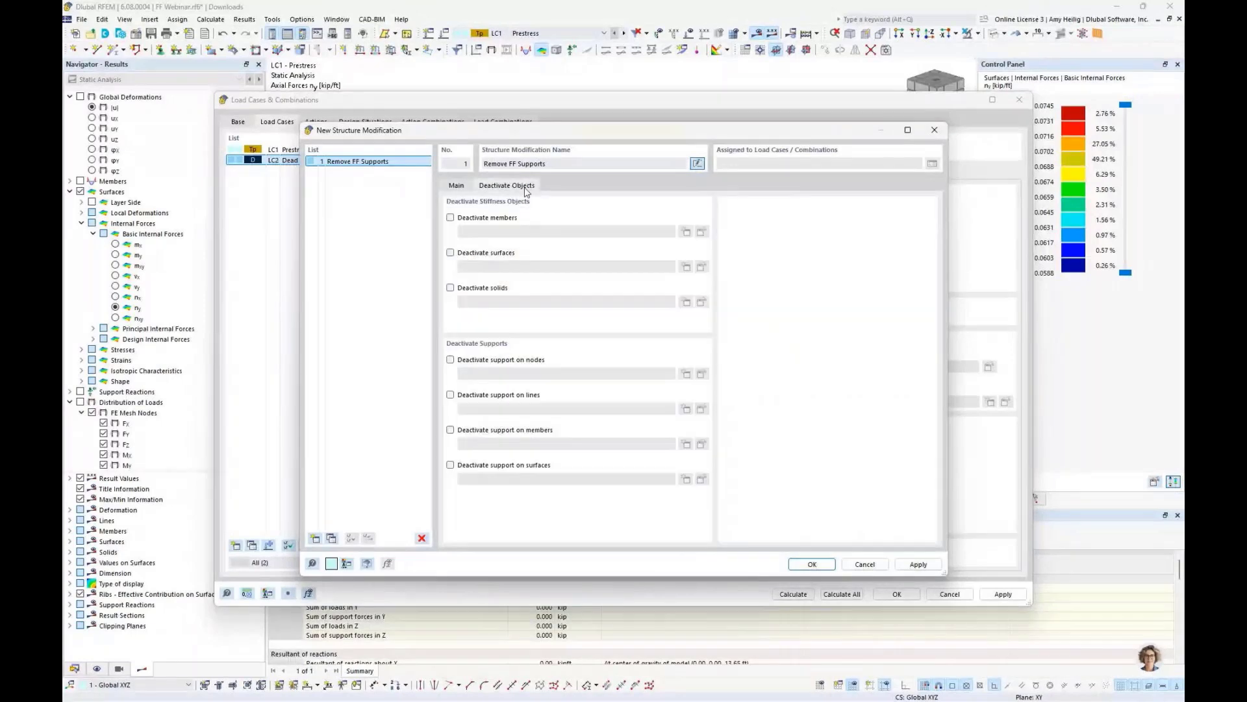
left_click(450, 360)
- Try to define a new node object selection by window-picking support nodes in the model, then cancel it
left_click(686, 374)
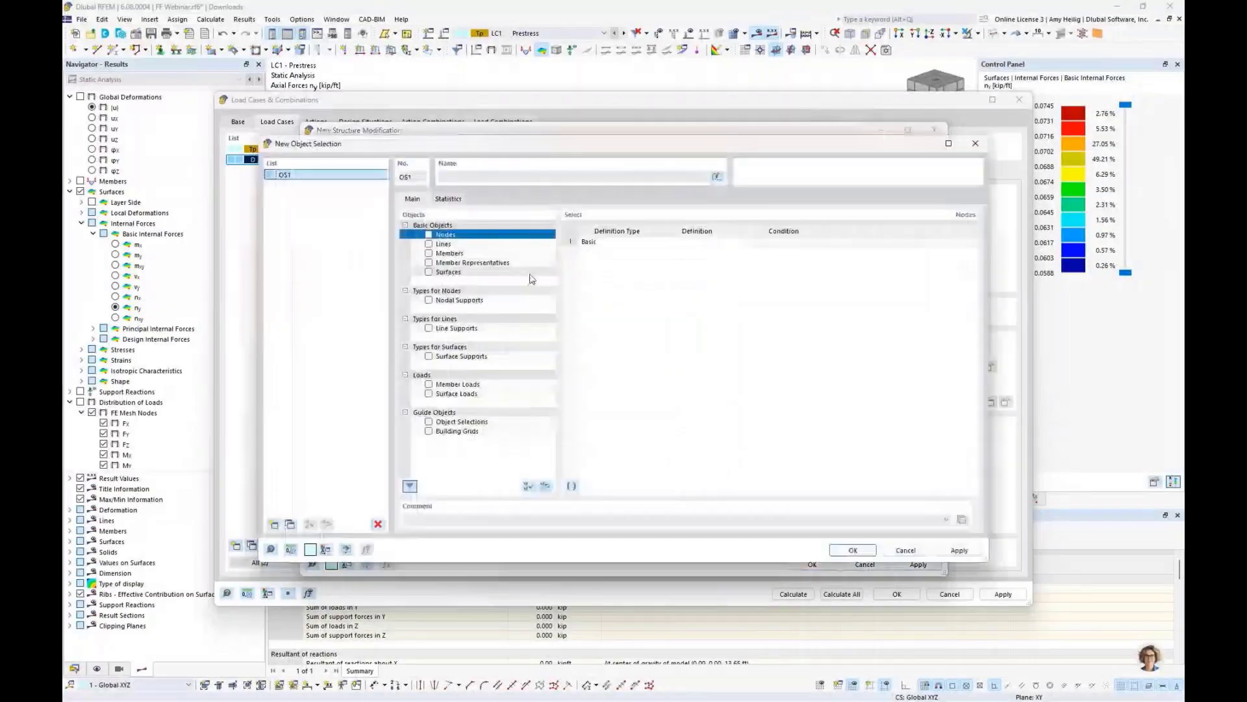
left_click(429, 235)
left_click(739, 252)
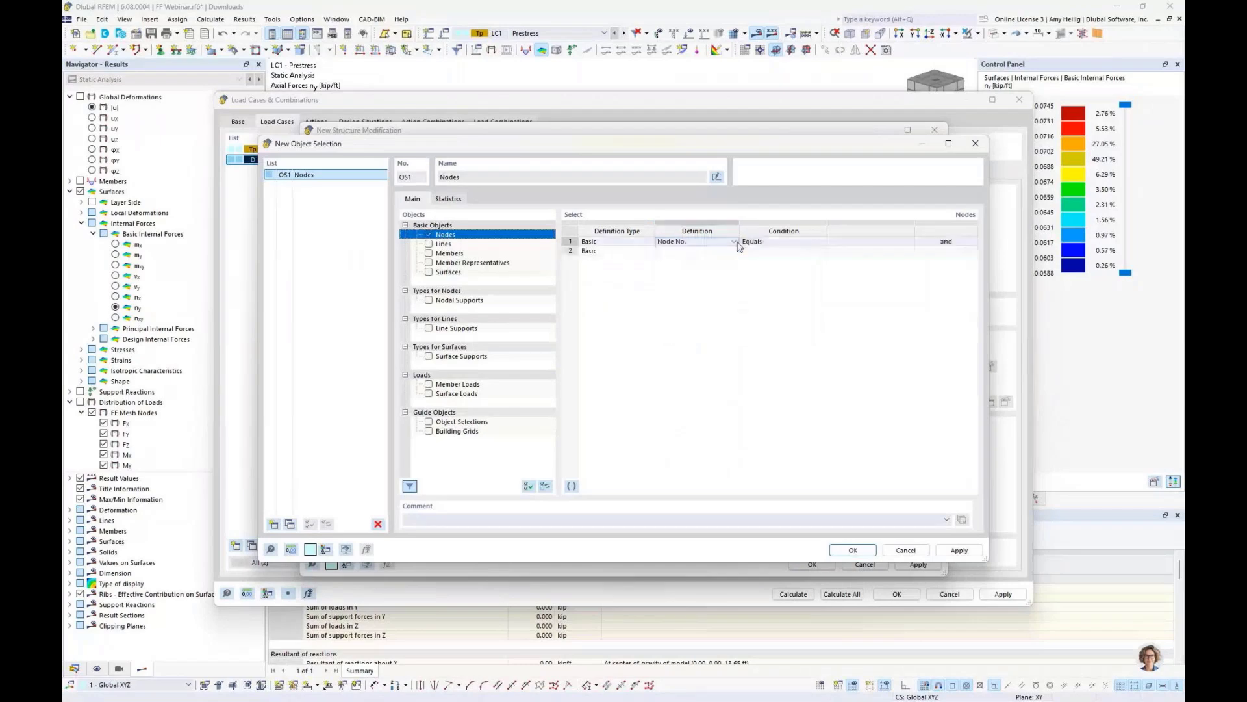
left_click(900, 243)
left_click(909, 241)
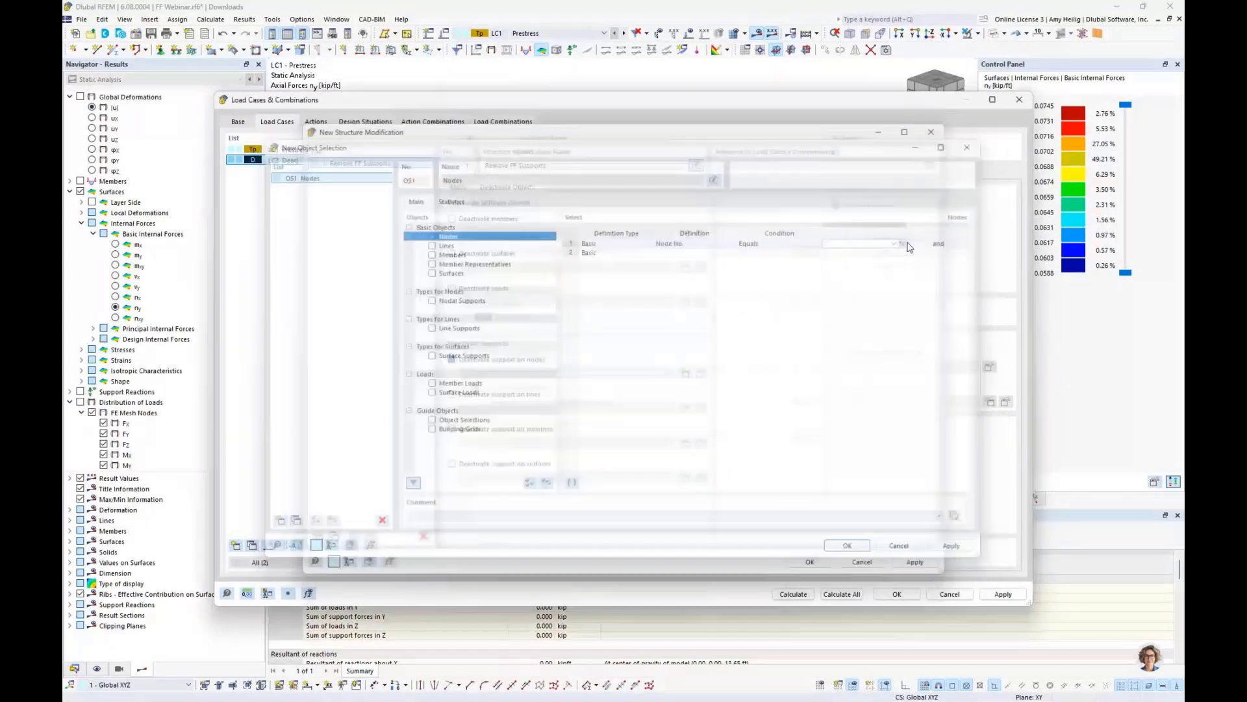
left_click(899, 34)
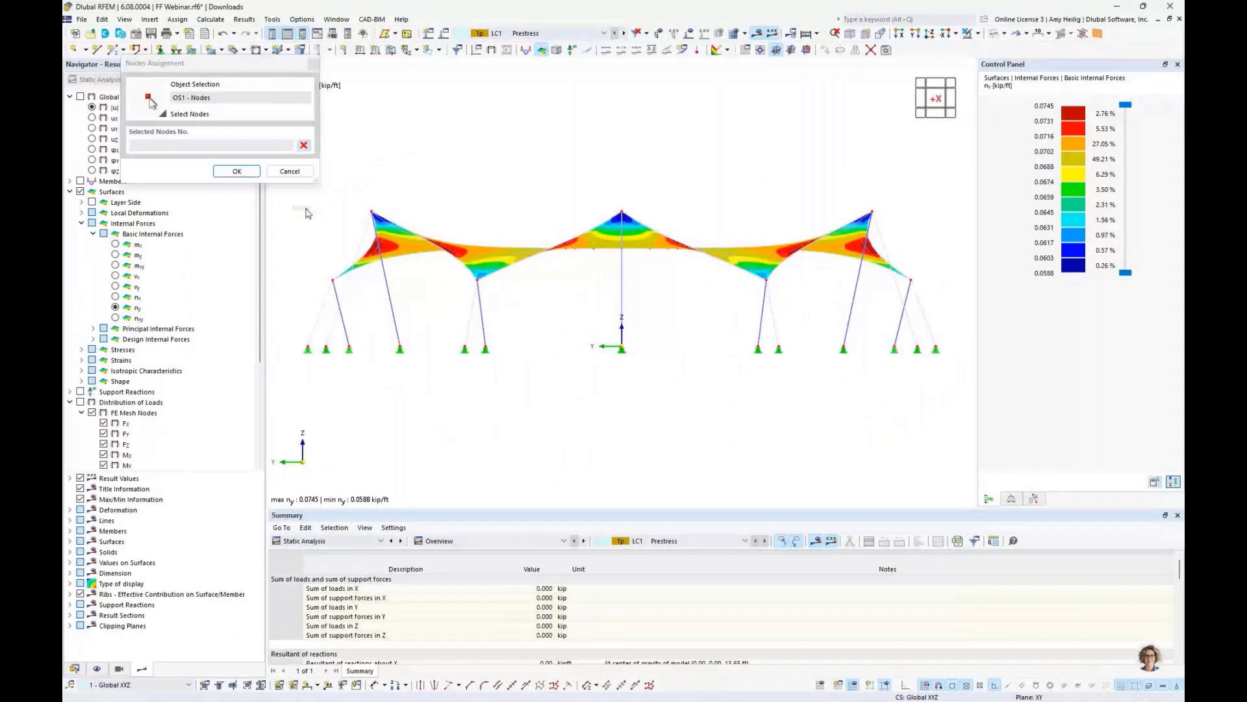
left_click_drag(293, 207, 504, 316)
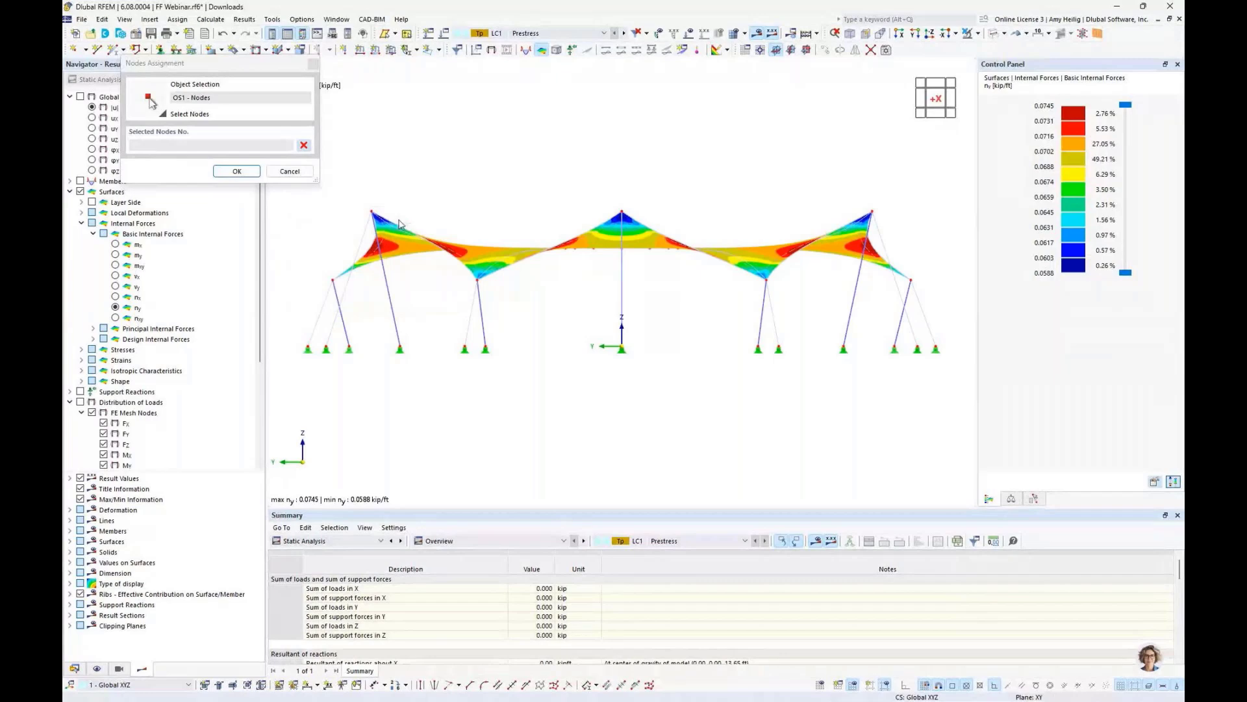
left_click(237, 171)
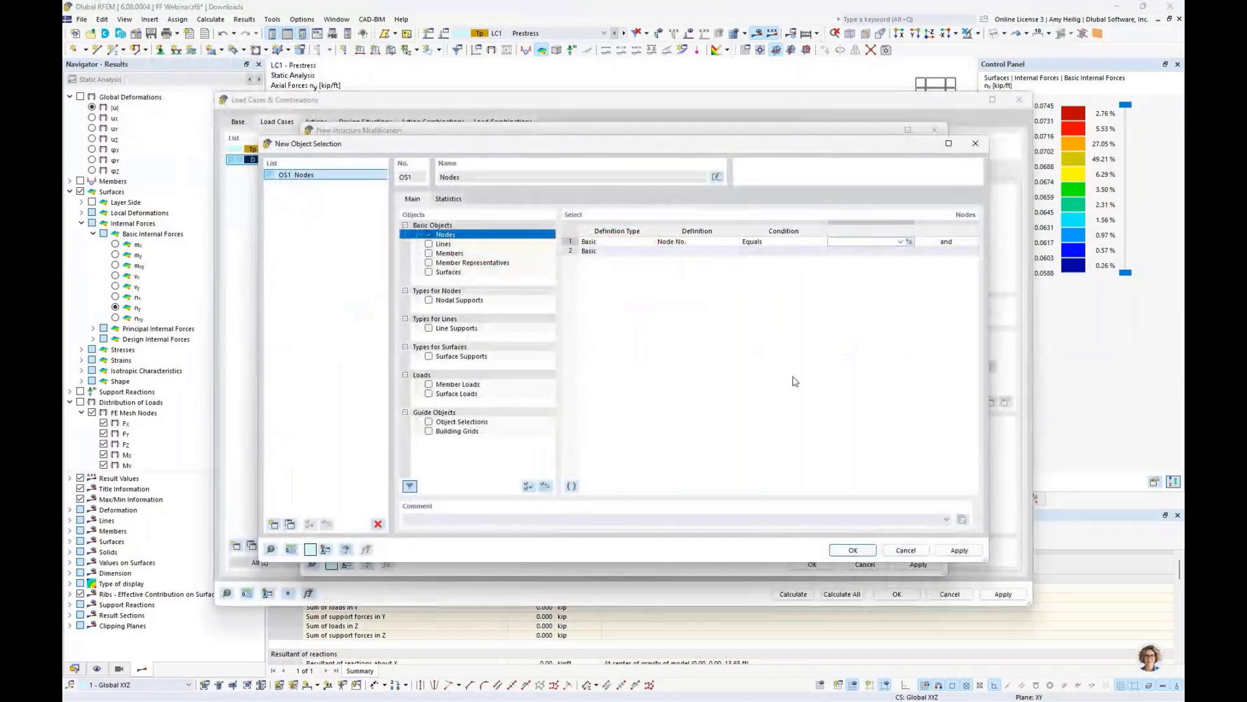
left_click(429, 245)
left_click(726, 419)
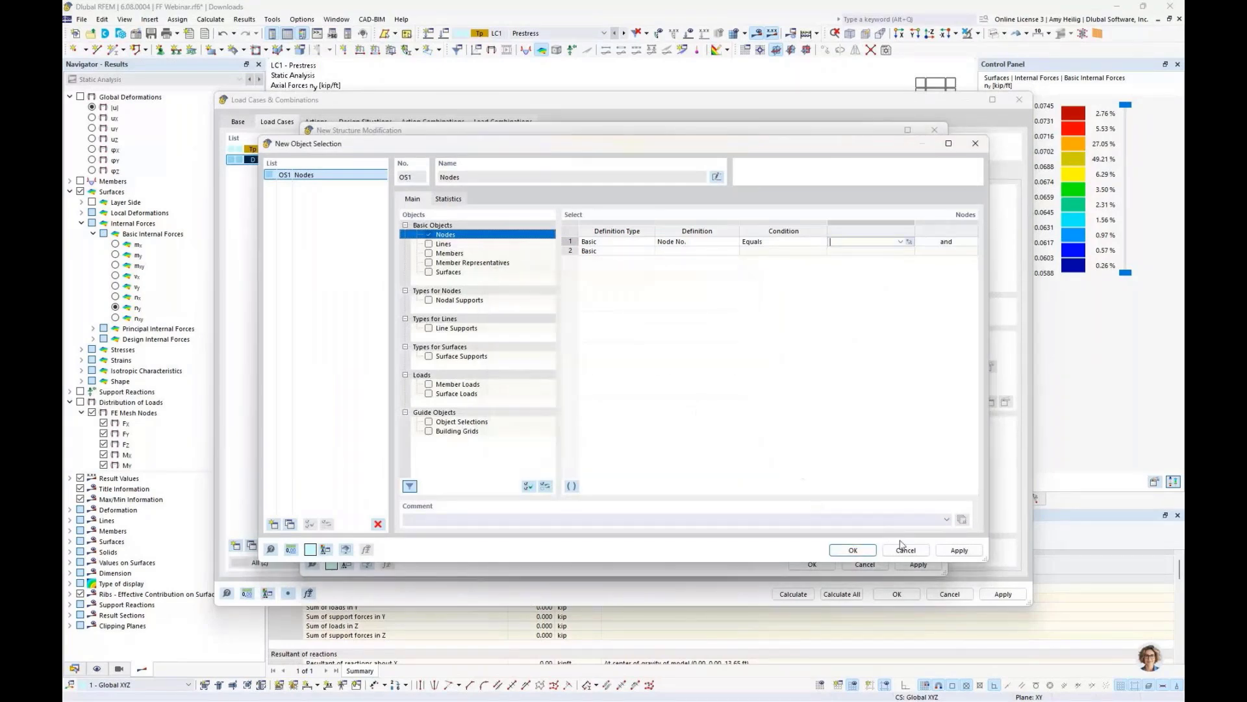
left_click(907, 551)
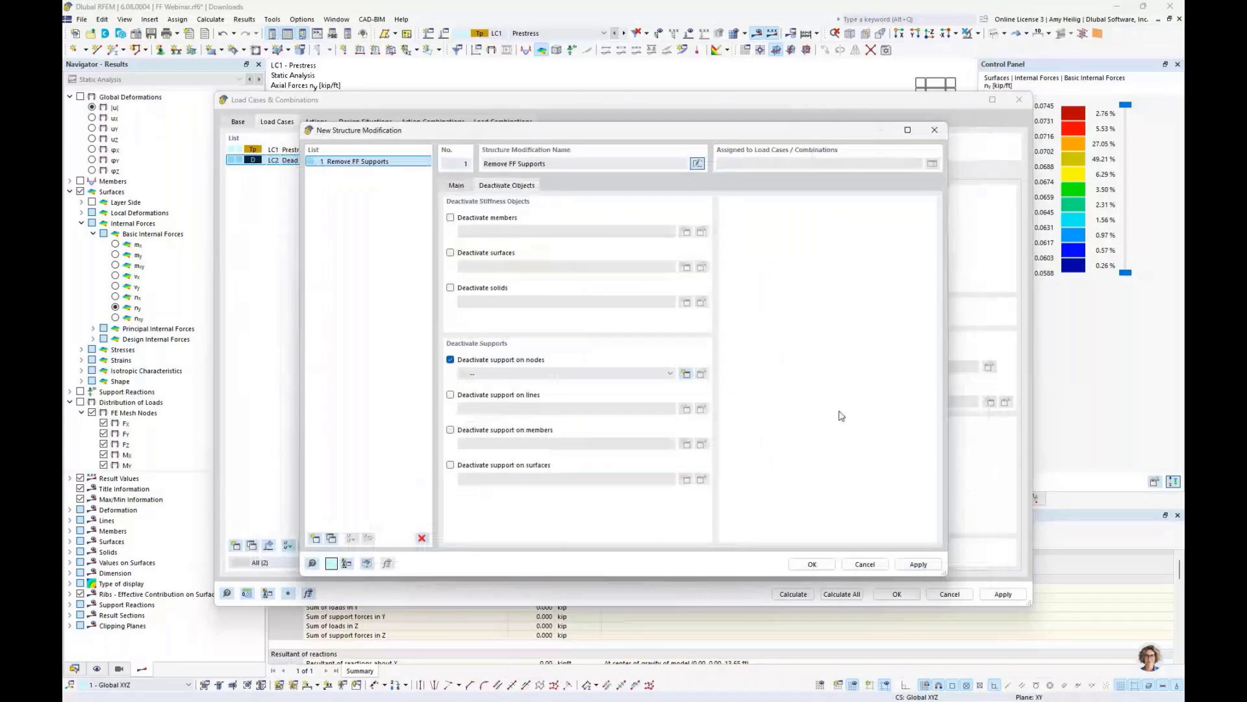
- Disable structure modification for Dead and instead consider the initial state from LC1 Prestress
left_click(812, 564)
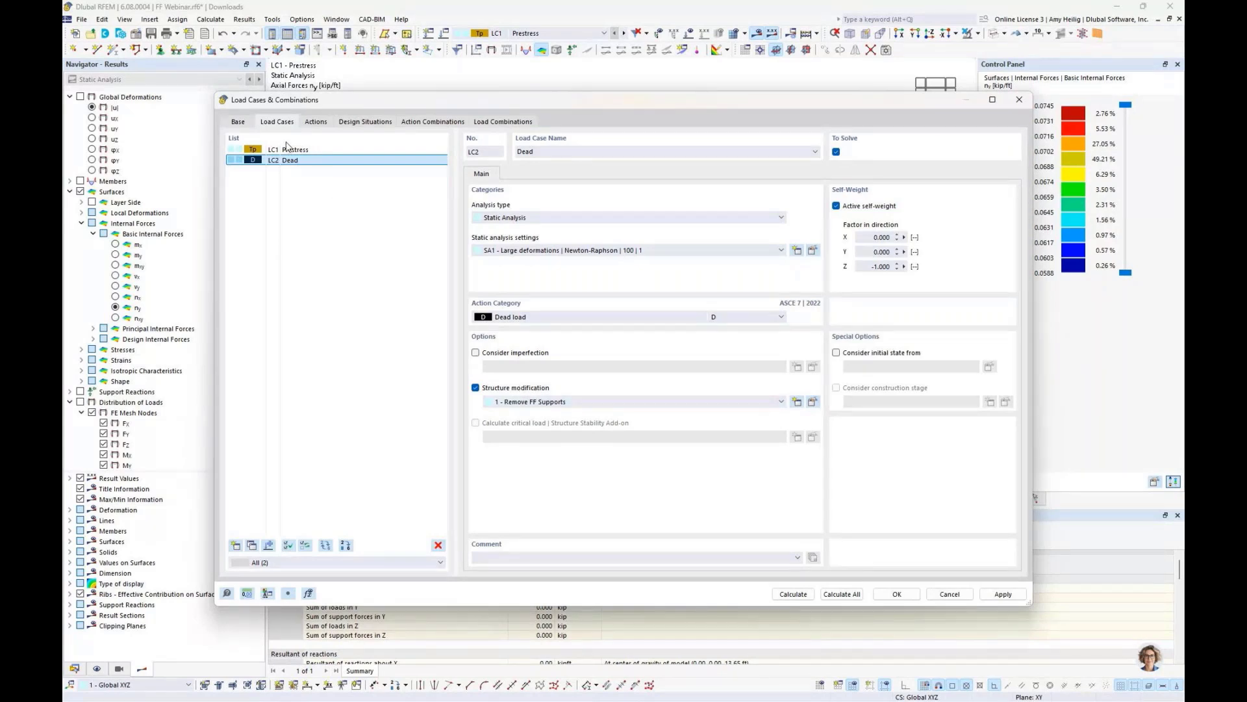
left_click(476, 388)
left_click(836, 353)
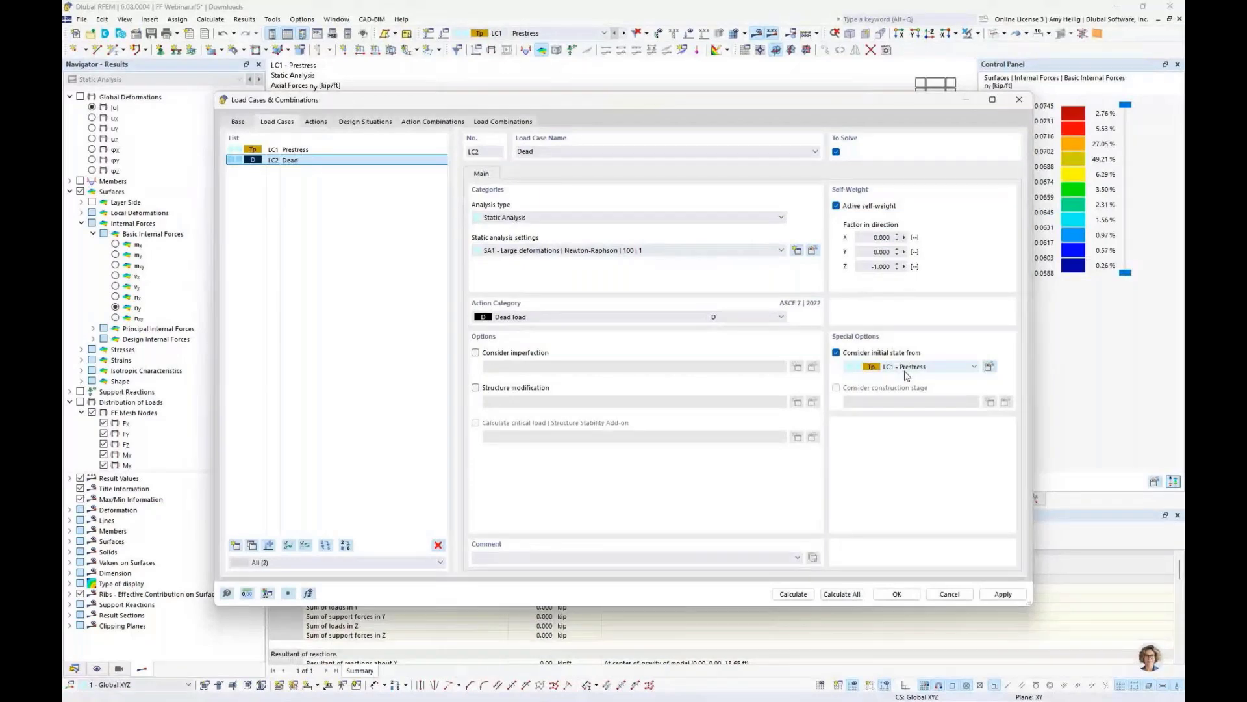
left_click_drag(846, 100, 813, 362)
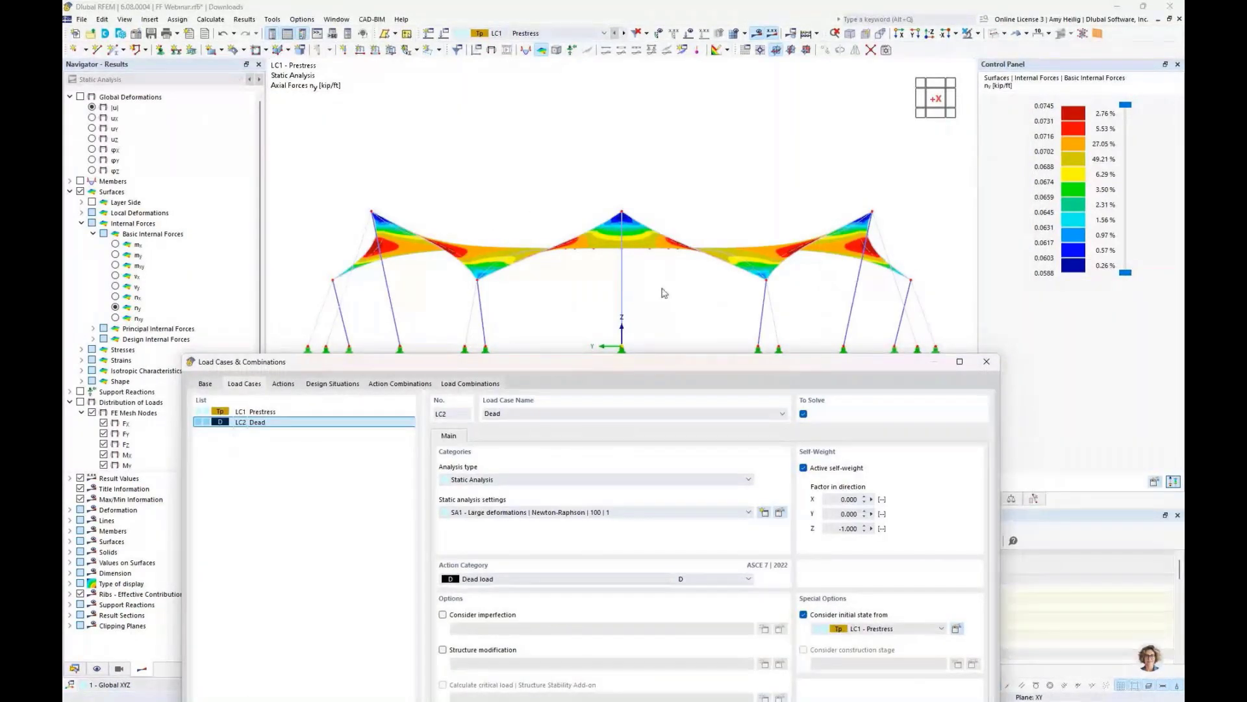
left_click_drag(656, 361, 682, 104)
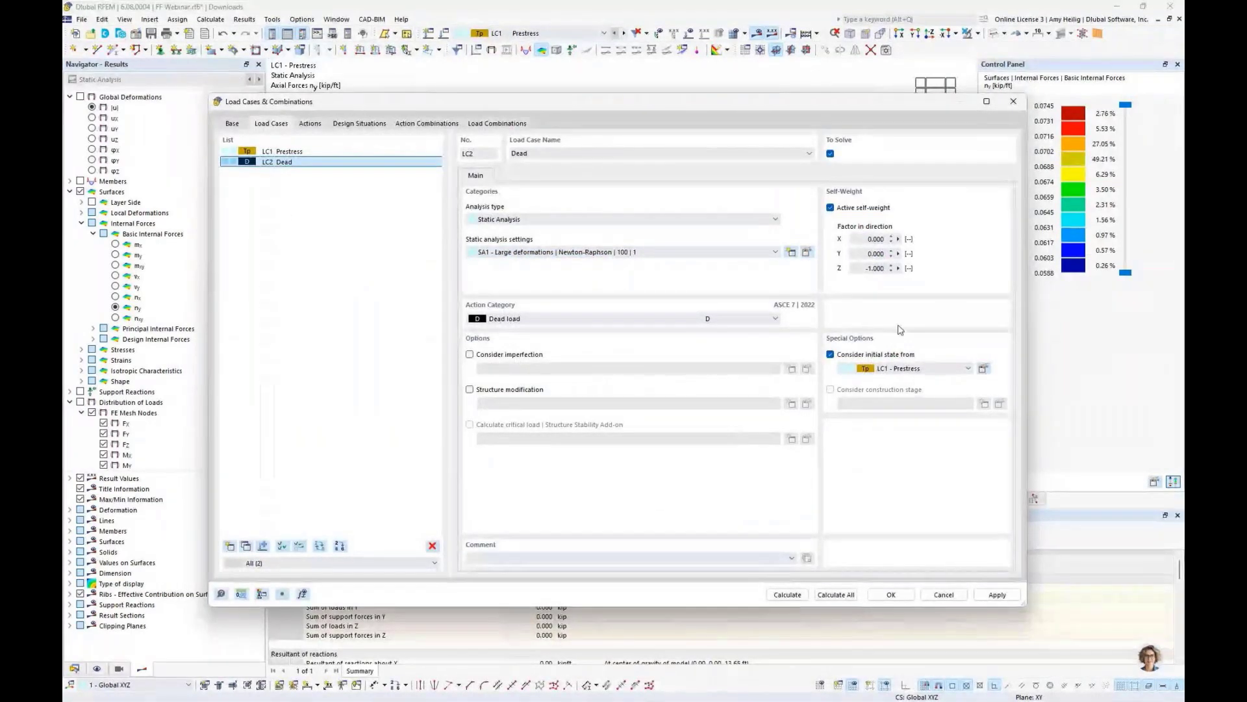
- Add a load case named Live with the Live load action category and self-weight switched off
left_click(246, 545)
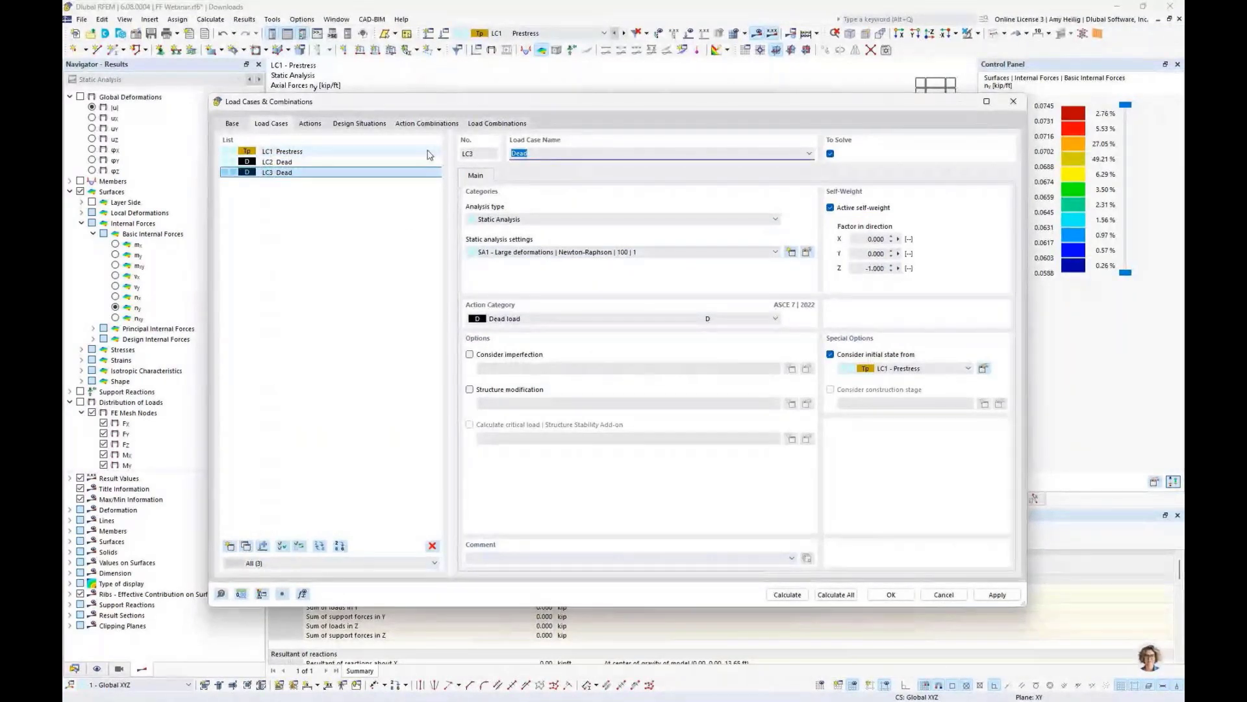
type("Live")
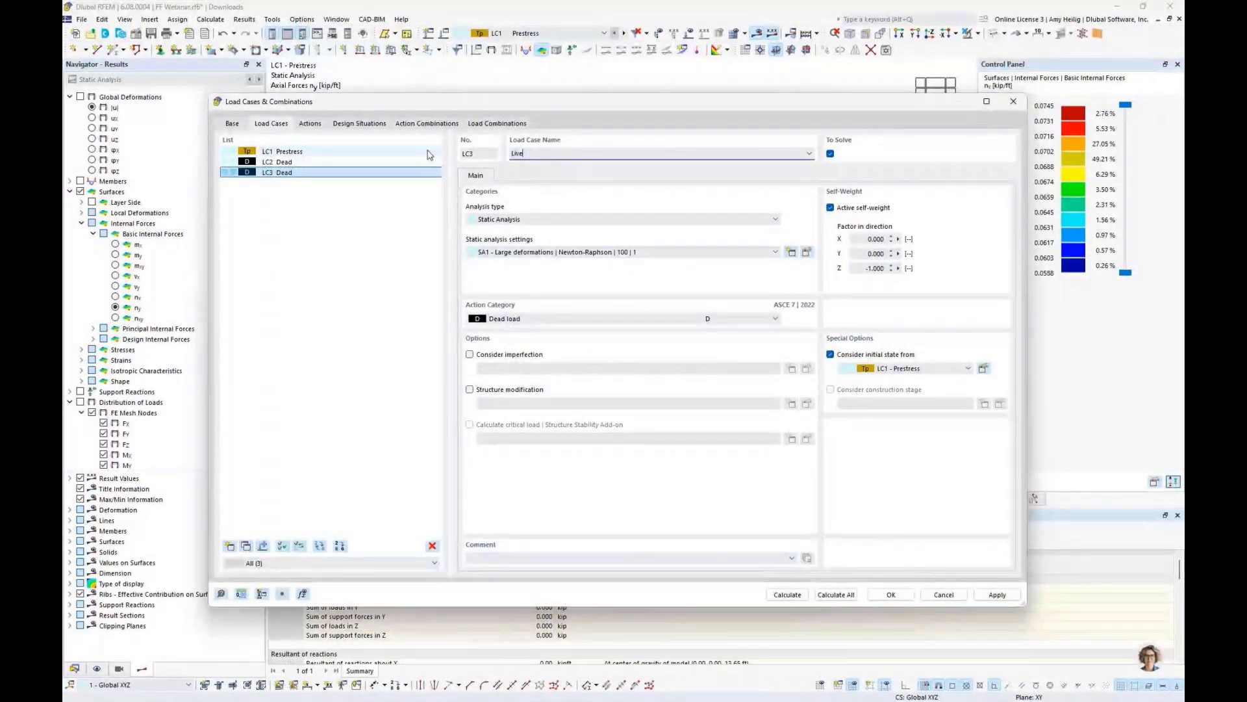
left_click(508, 323)
left_click(528, 412)
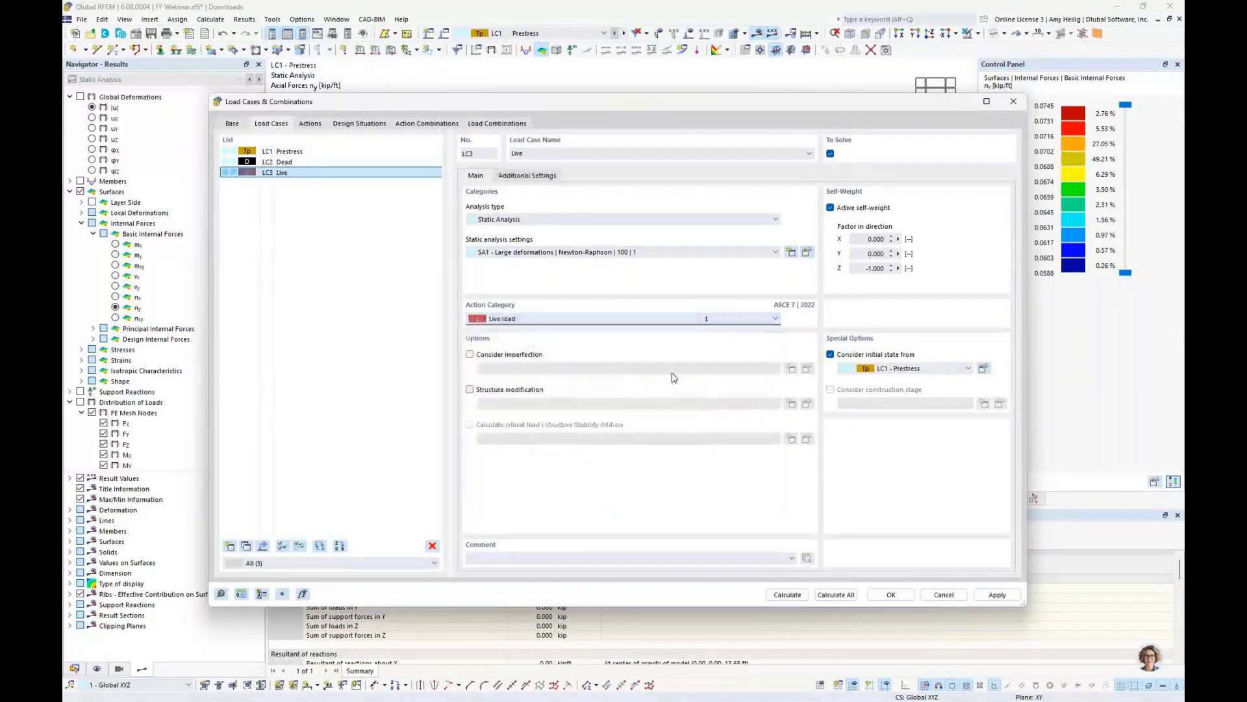
left_click(831, 208)
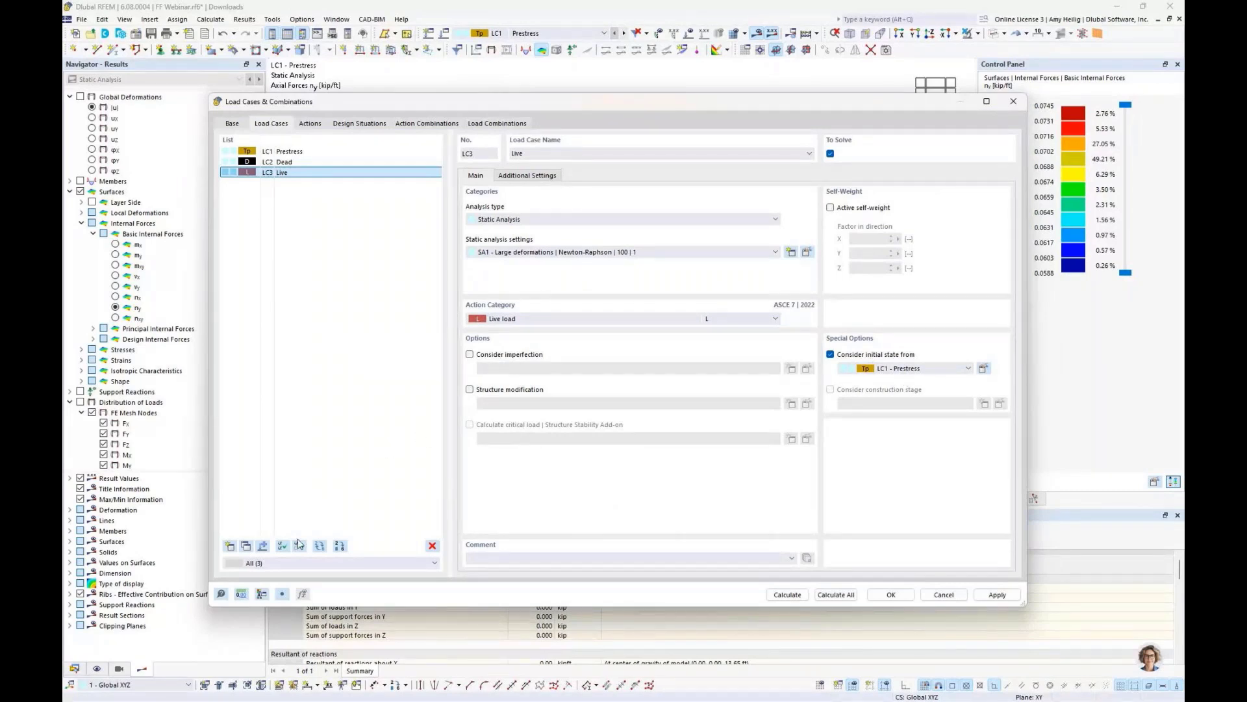
- Add a load case named Rain with the Rain load action category
left_click(246, 547)
type("Rain")
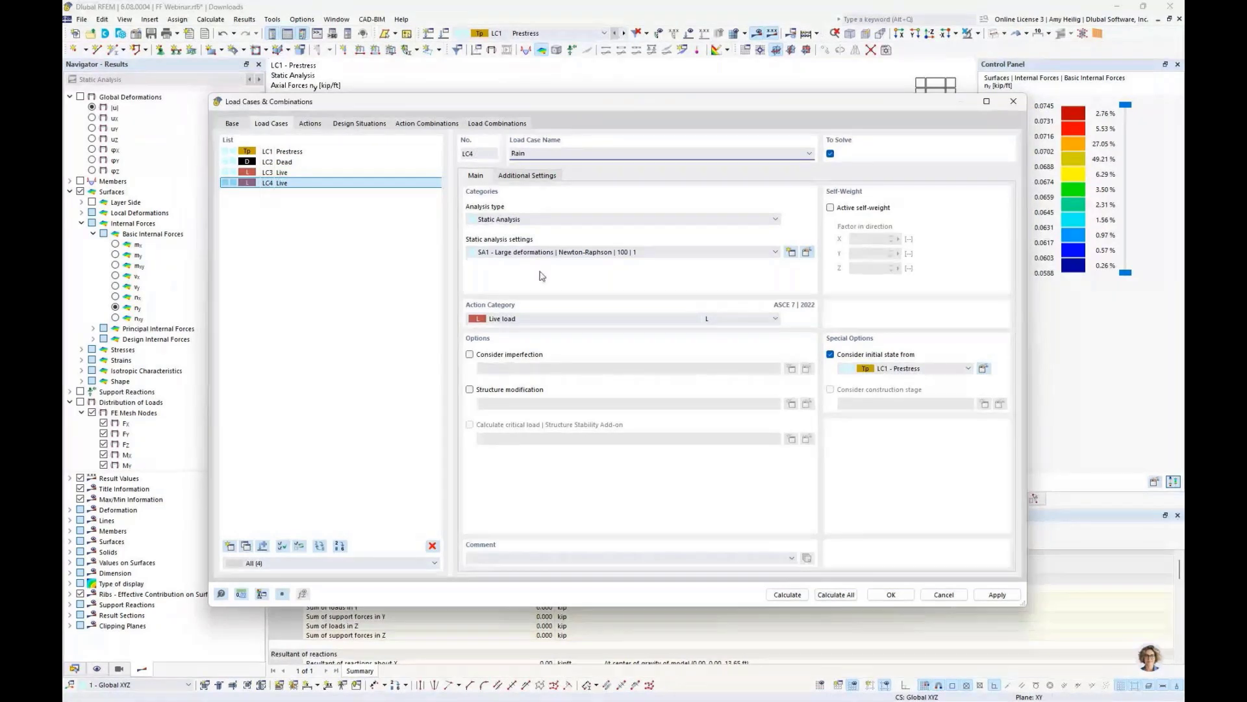
left_click(536, 318)
left_click(527, 441)
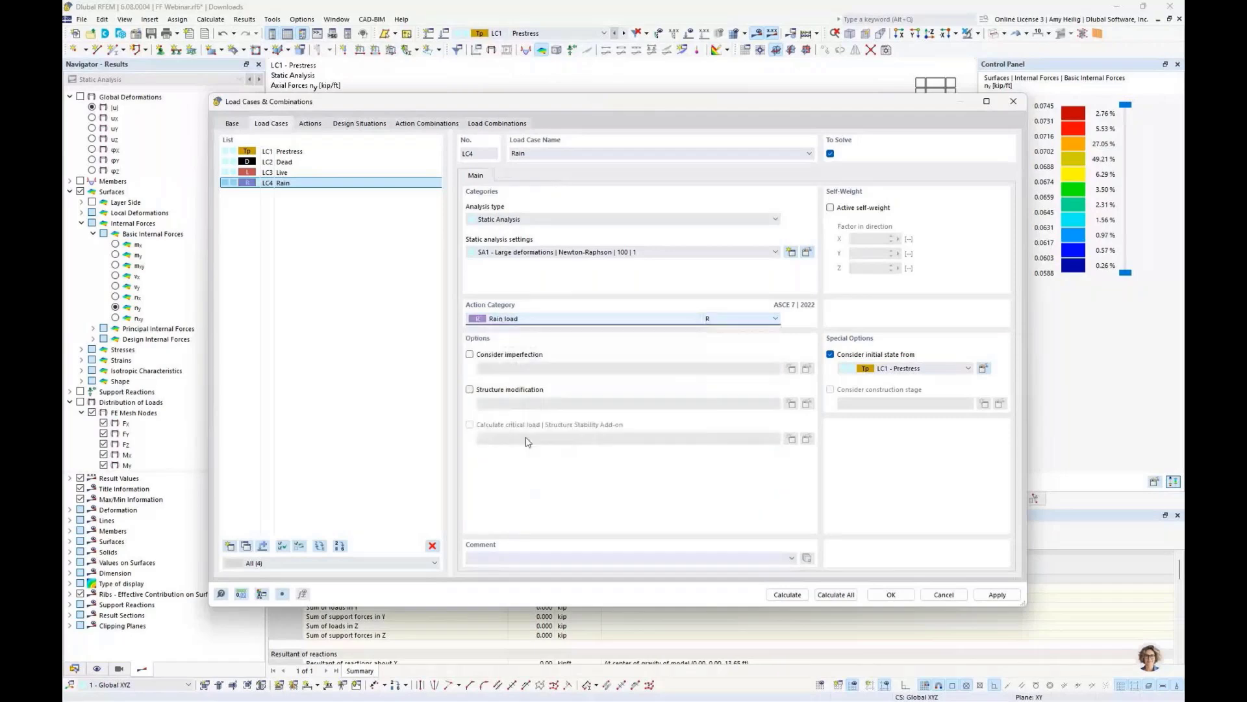
- Add another new load case named Wind
left_click(246, 546)
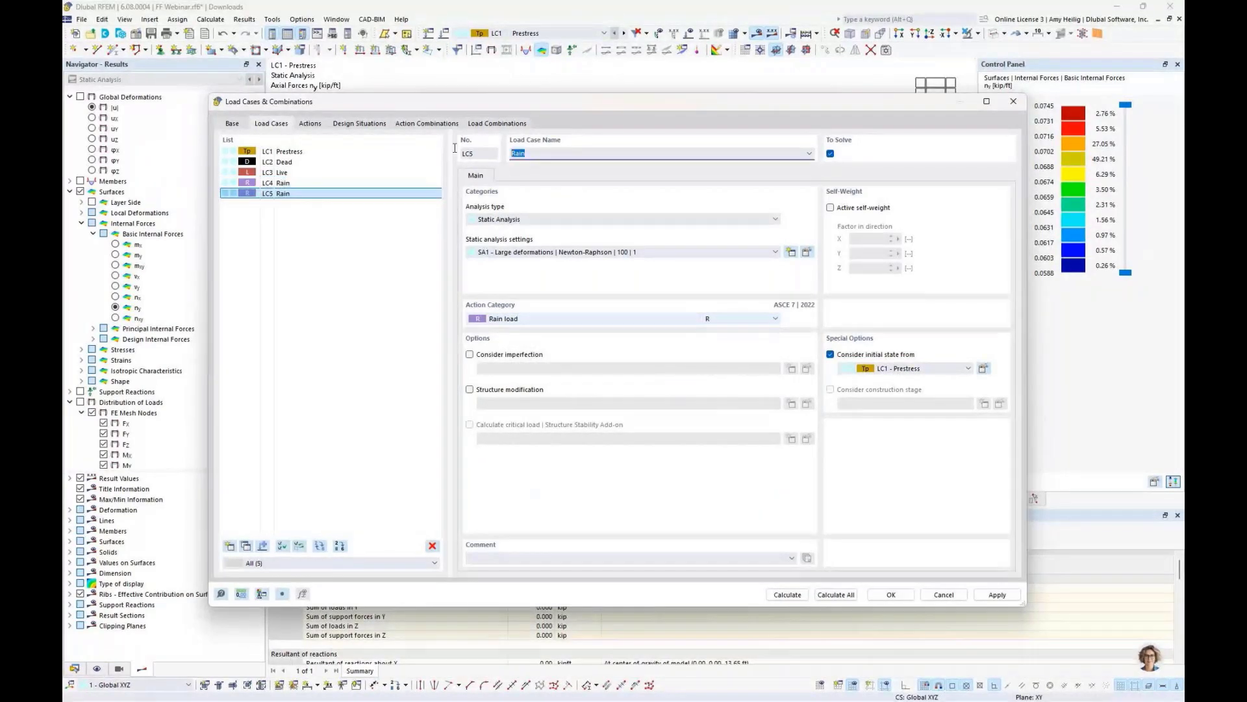
type("Wind")
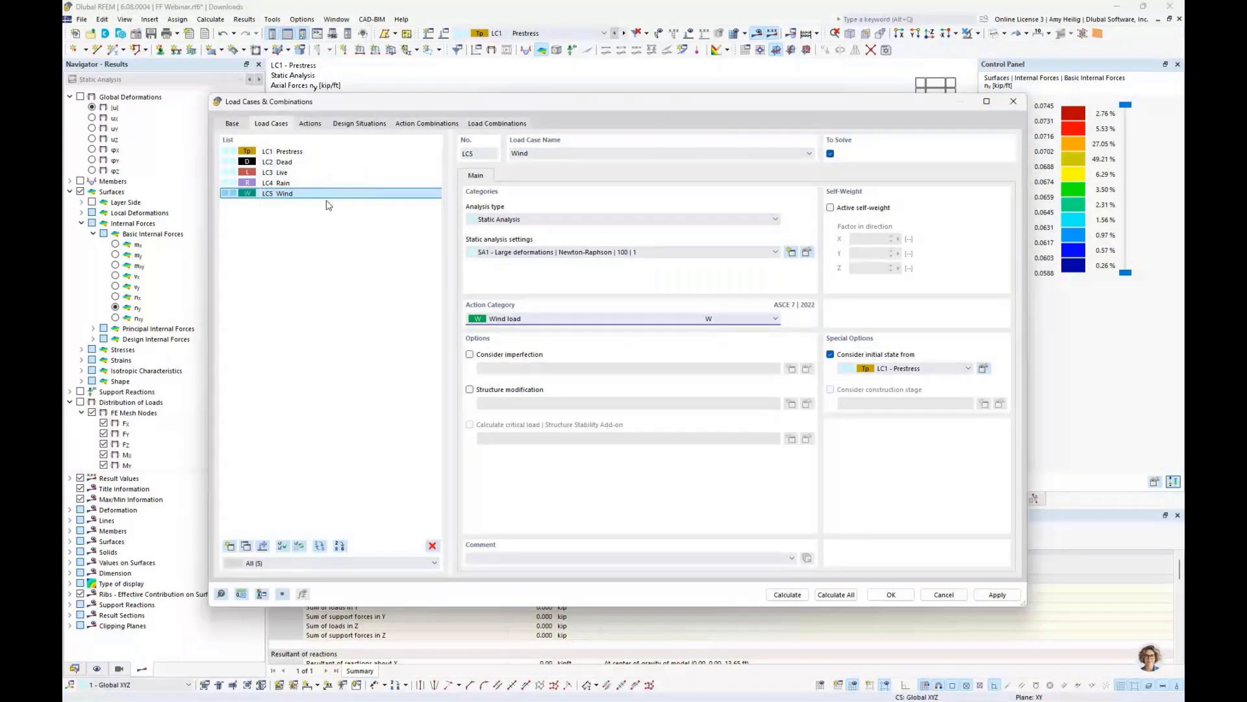
- Review the actions and deactivate action A1 Self-straining force, permanent
left_click(310, 124)
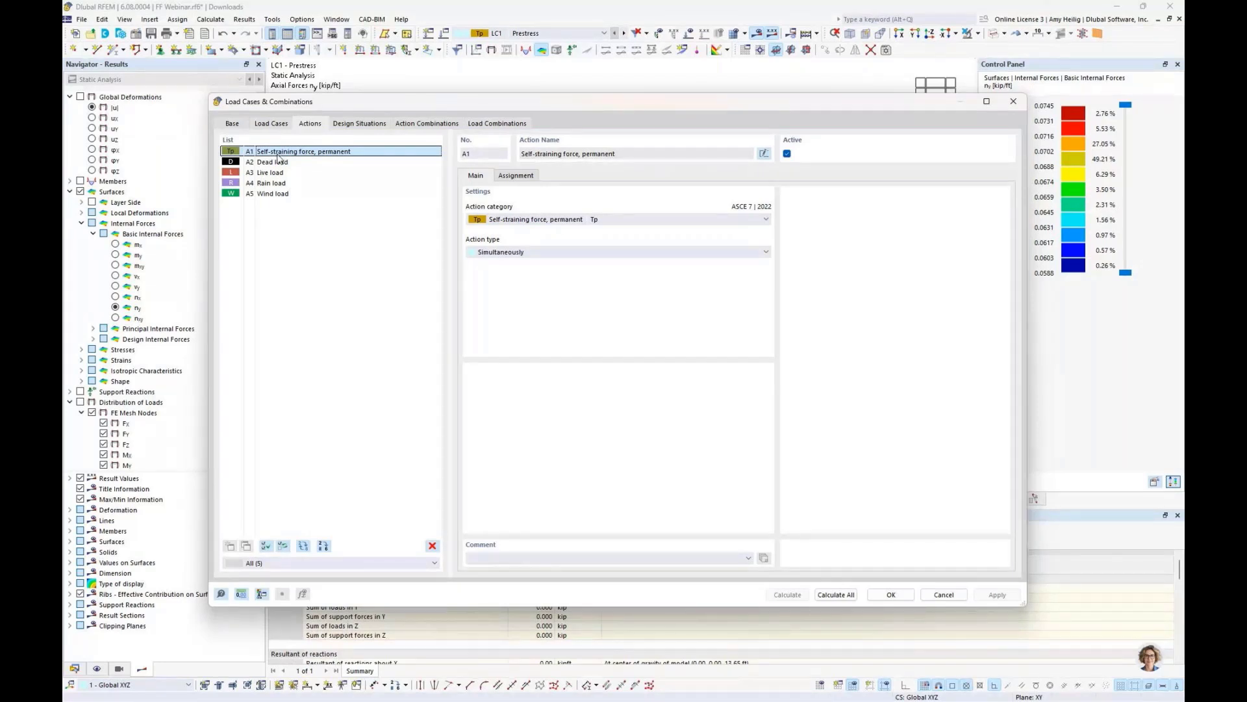
left_click(787, 154)
left_click(284, 127)
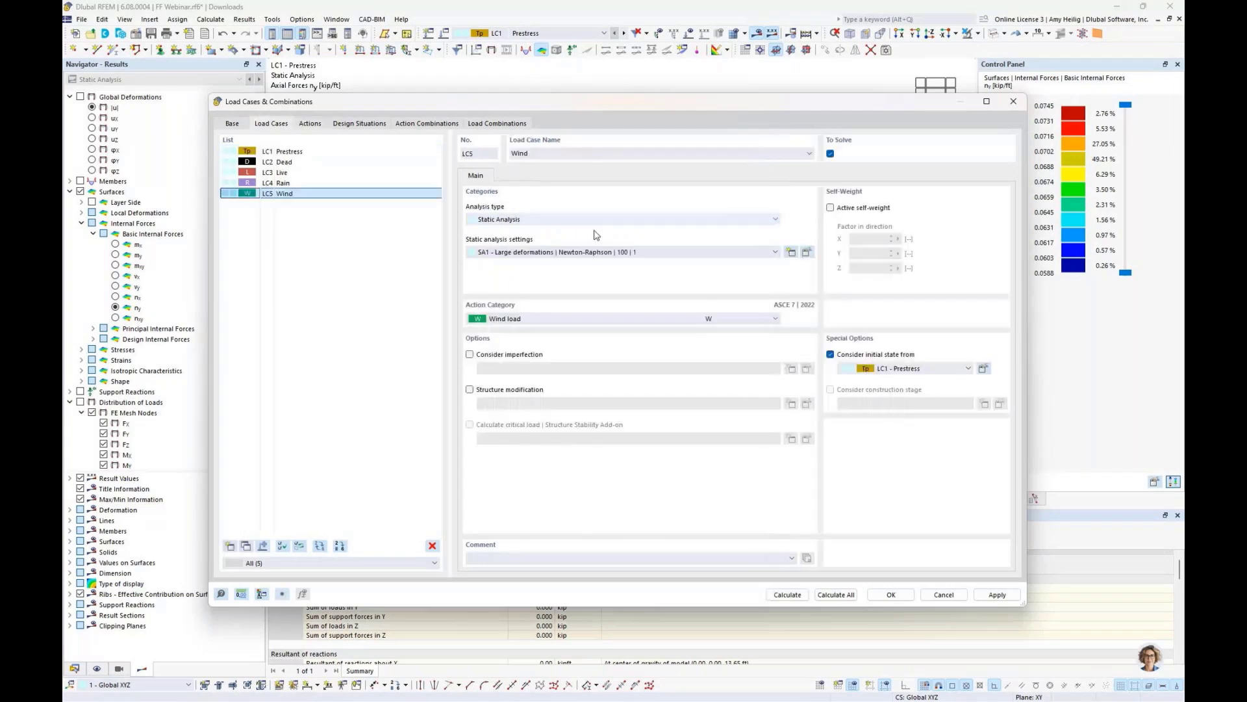
left_click(308, 124)
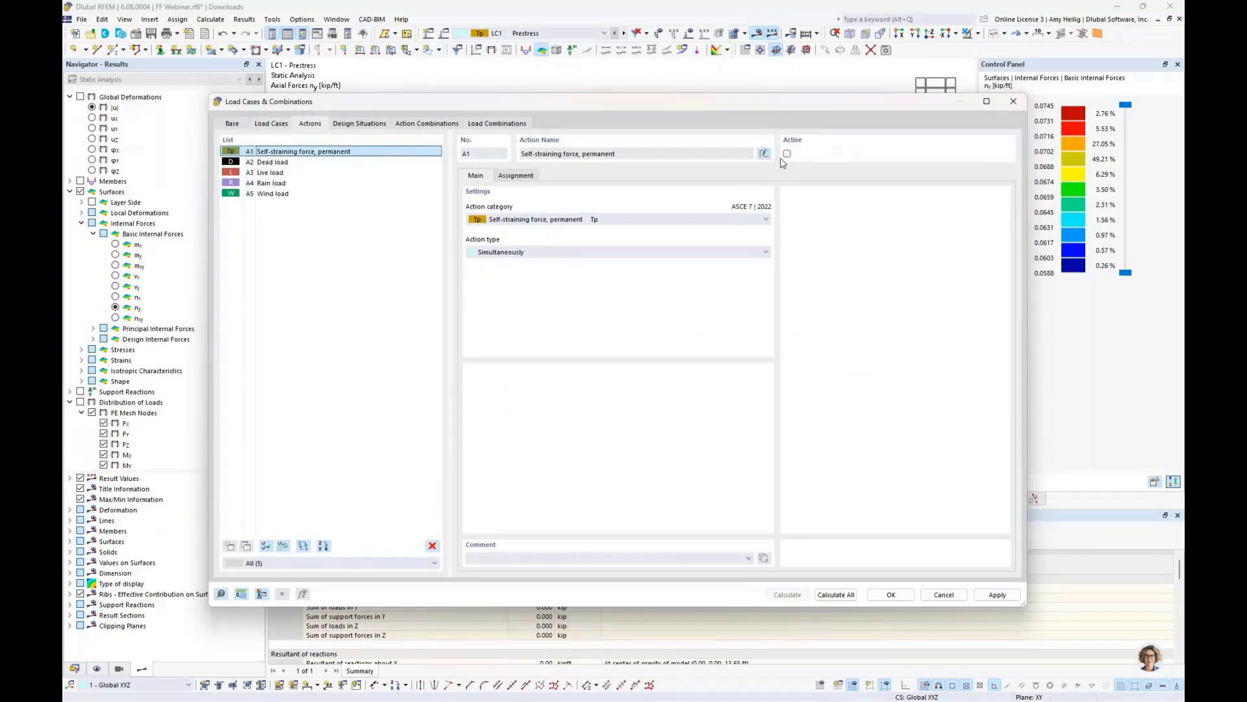
left_click(264, 163)
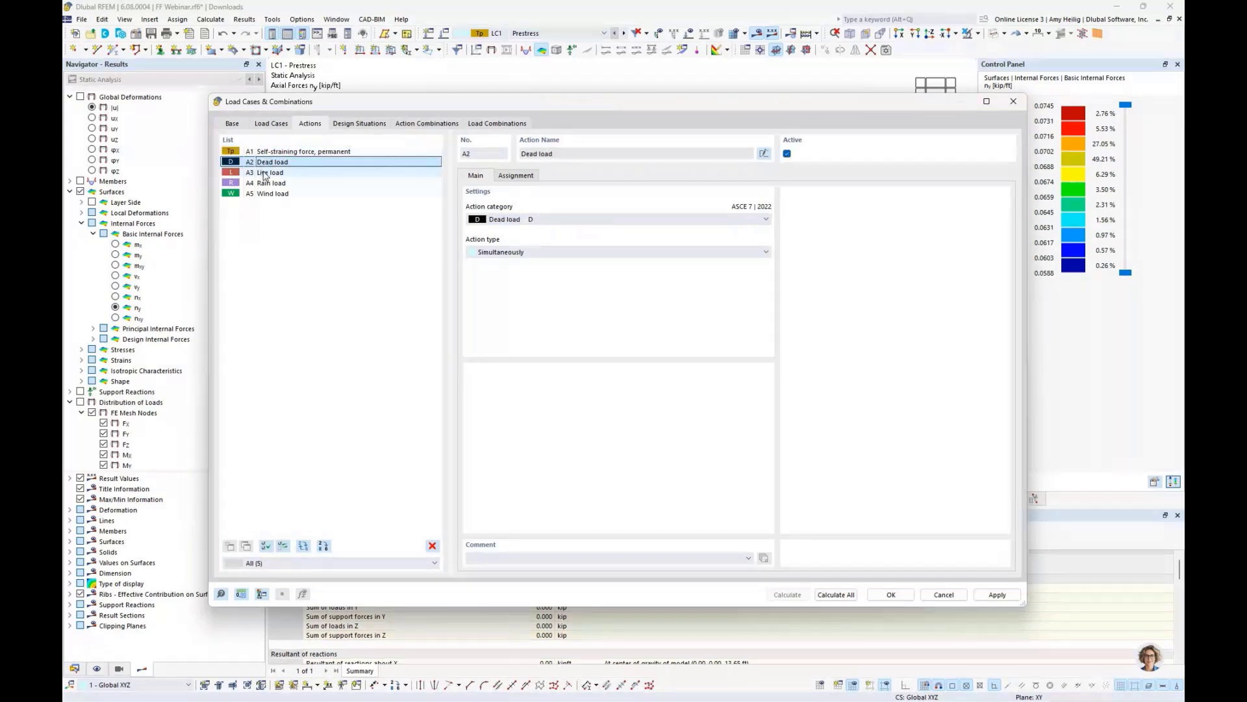
- Edit the combination wizard of design situation DS2 to consider the initial state, assigning LC1 Prestress as the initial state
left_click(370, 127)
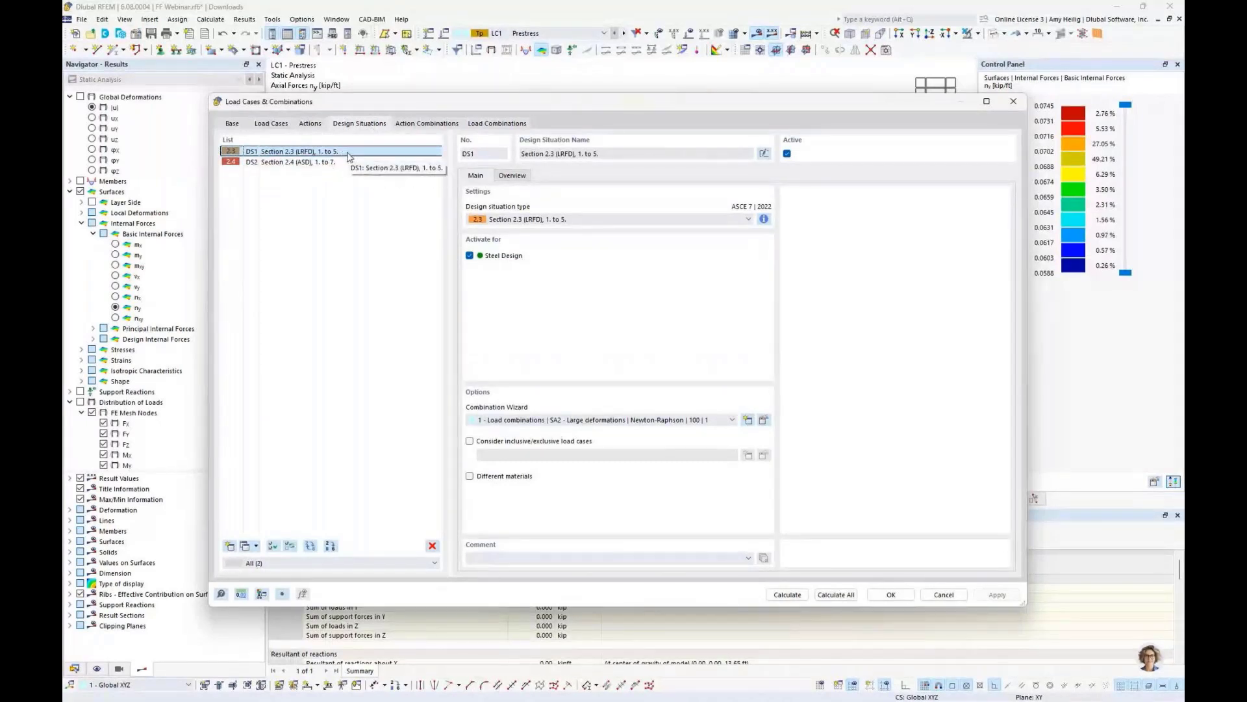
left_click(353, 162)
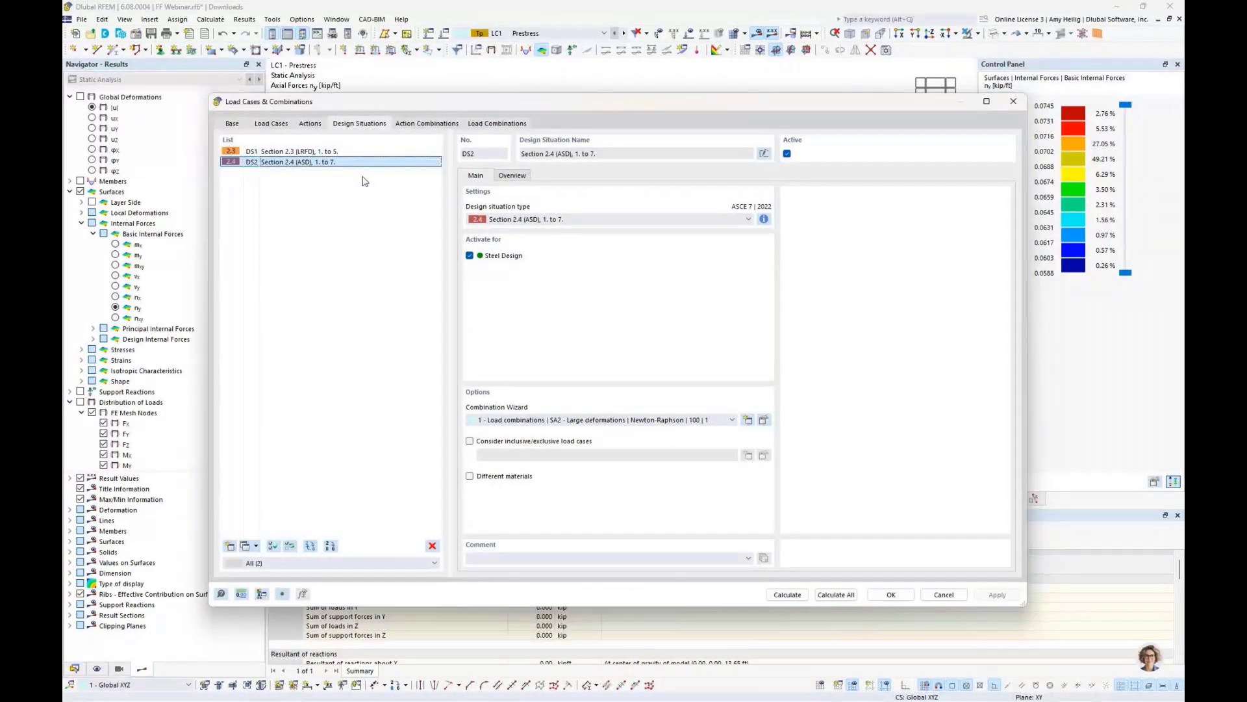
left_click(764, 420)
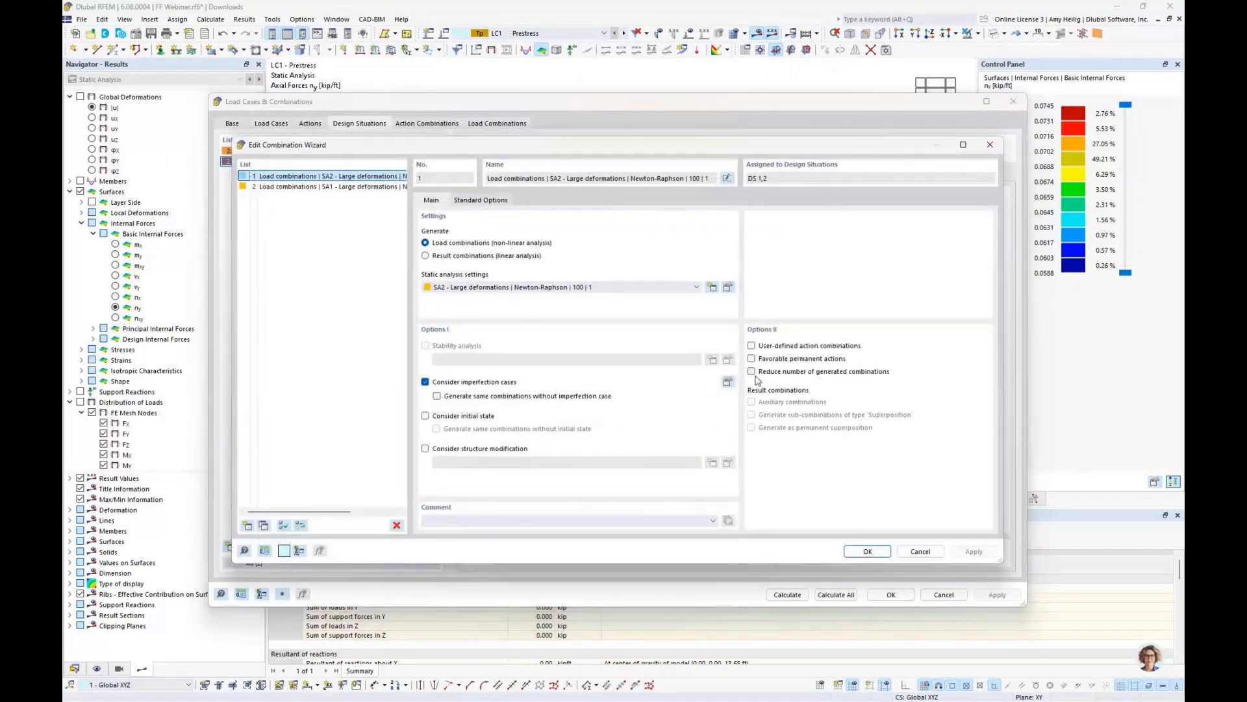
left_click(425, 415)
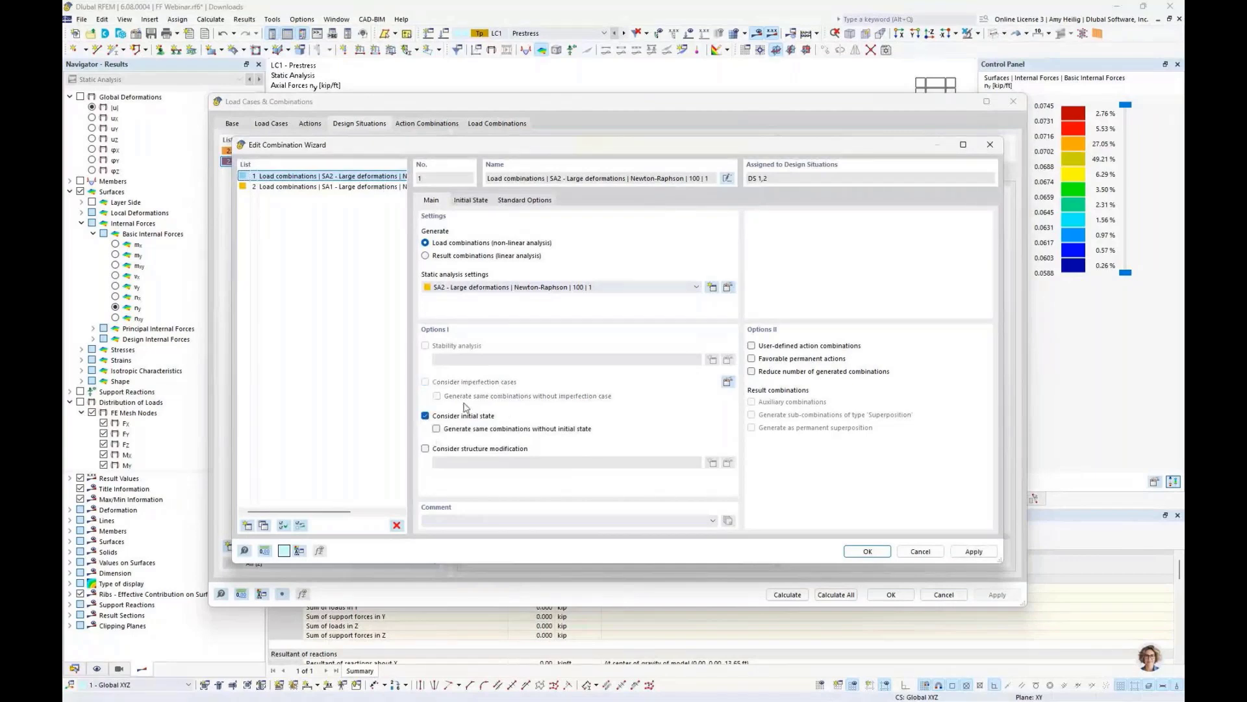
left_click(479, 201)
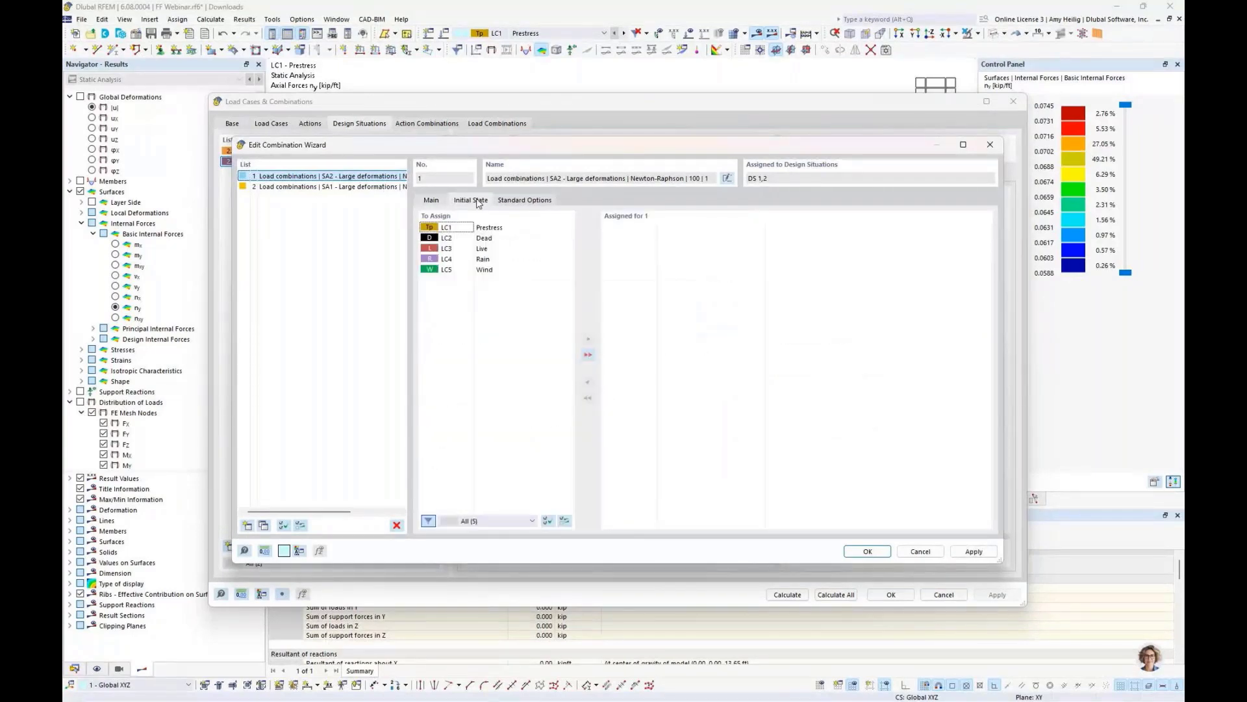
double_click(494, 228)
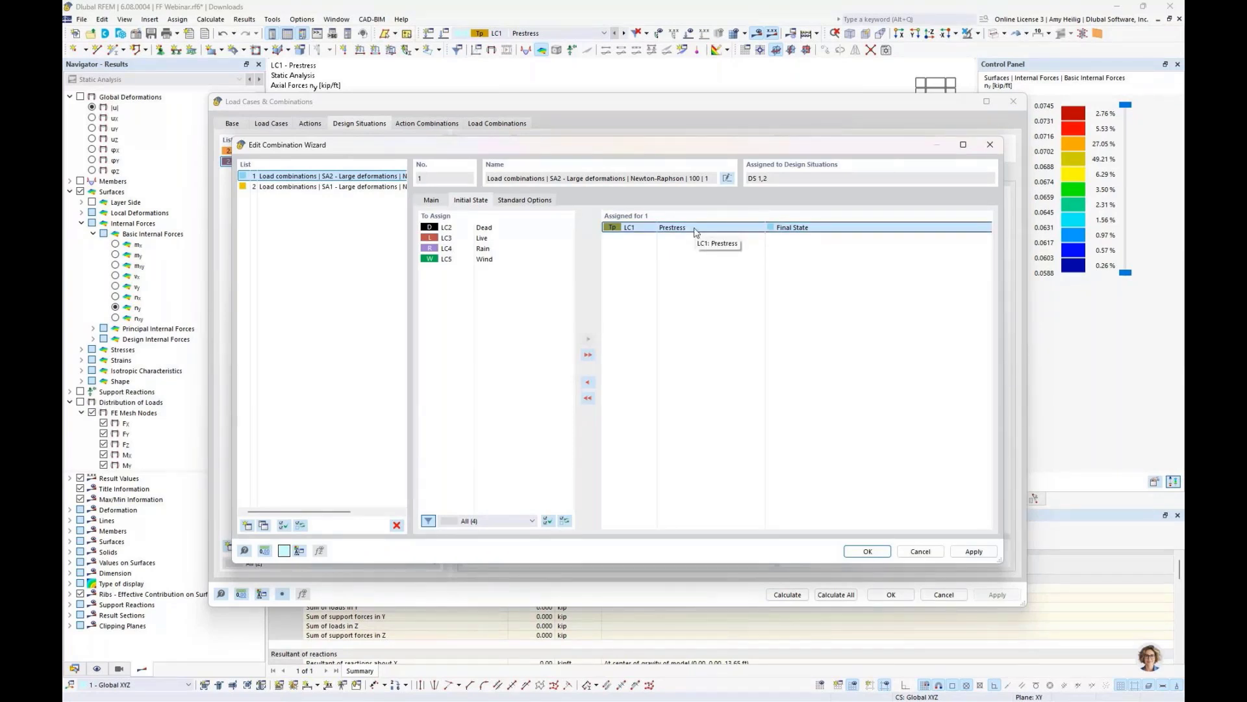
left_click(868, 551)
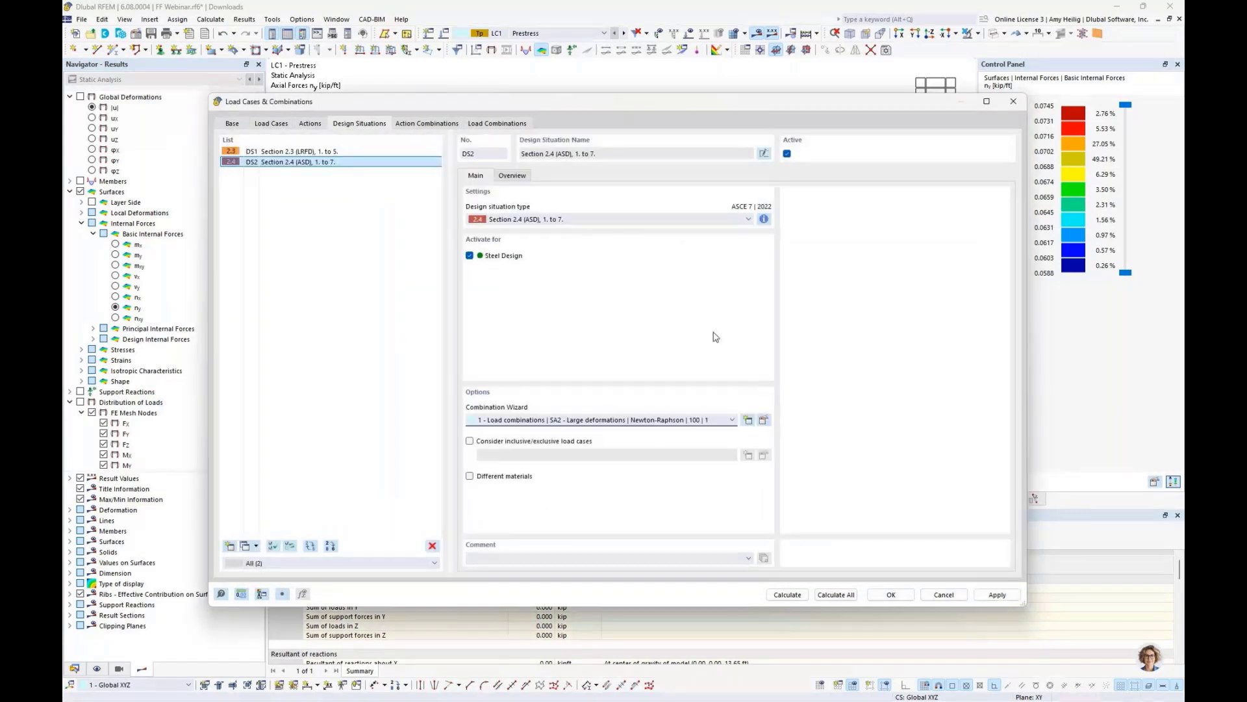
- Review the generated load combinations and the load cases, then close the Load Cases & Combinations dialog
left_click(516, 124)
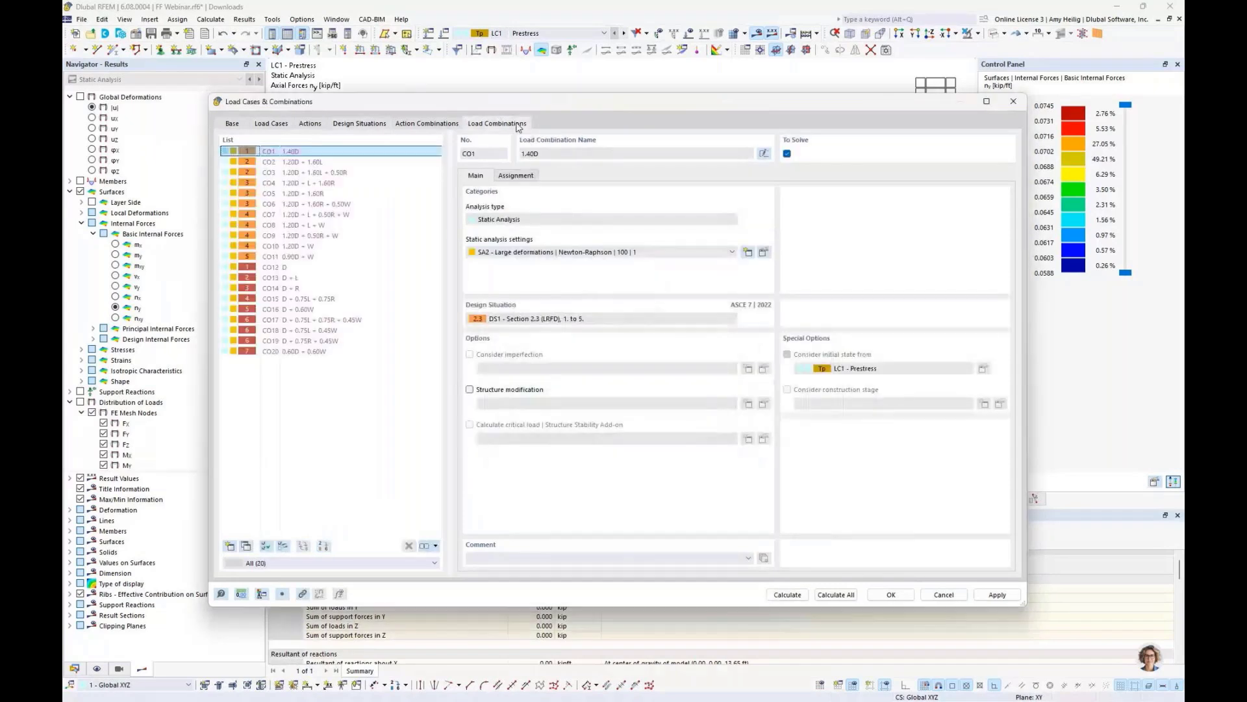
left_click(351, 164)
left_click(343, 184)
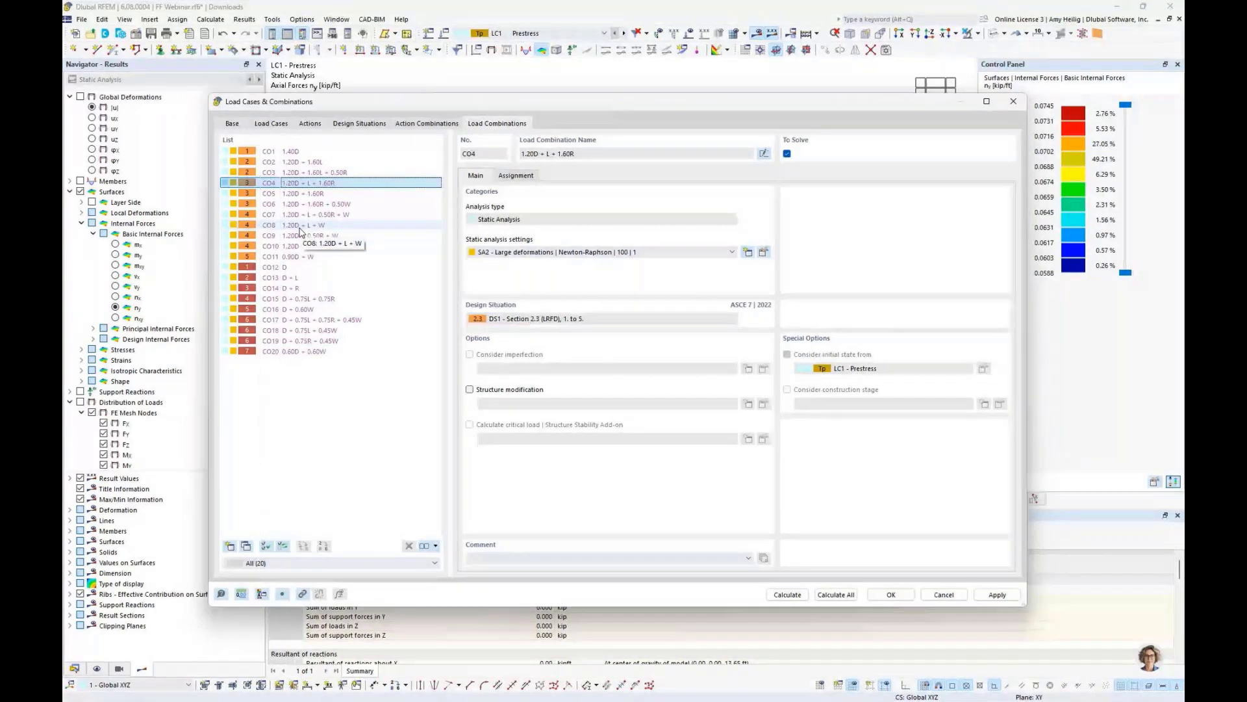
left_click(306, 267)
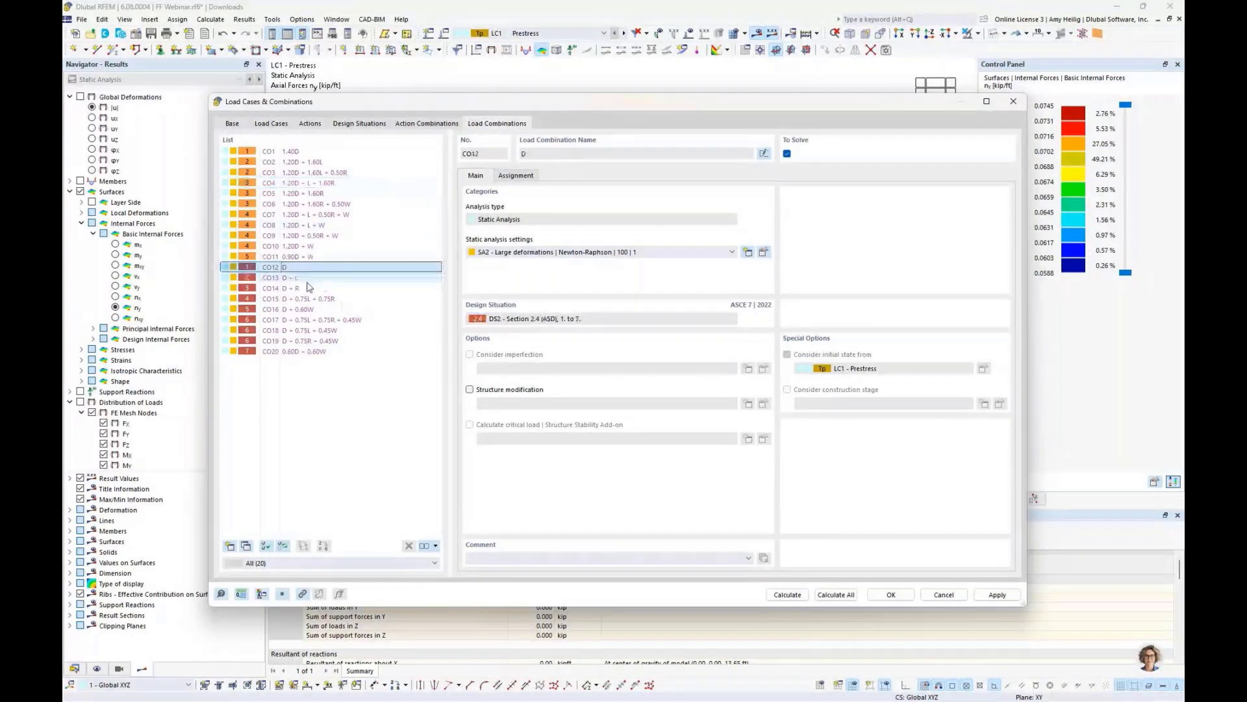
left_click(309, 309)
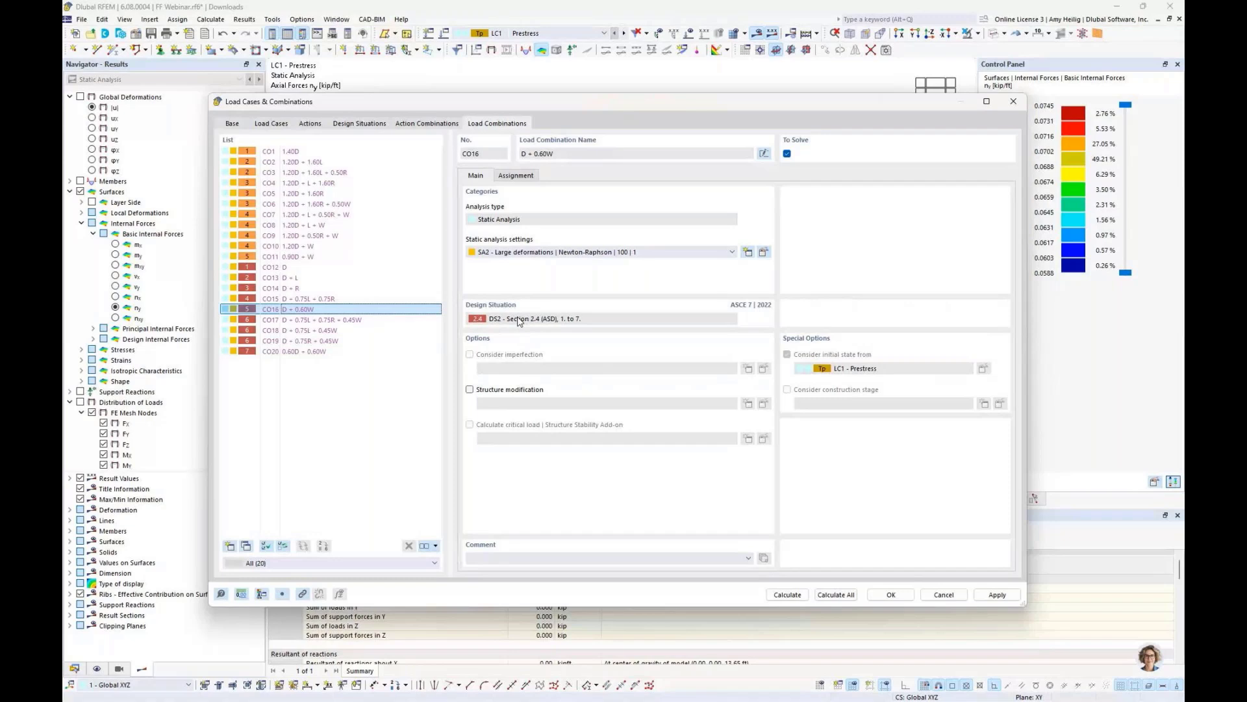
left_click(271, 123)
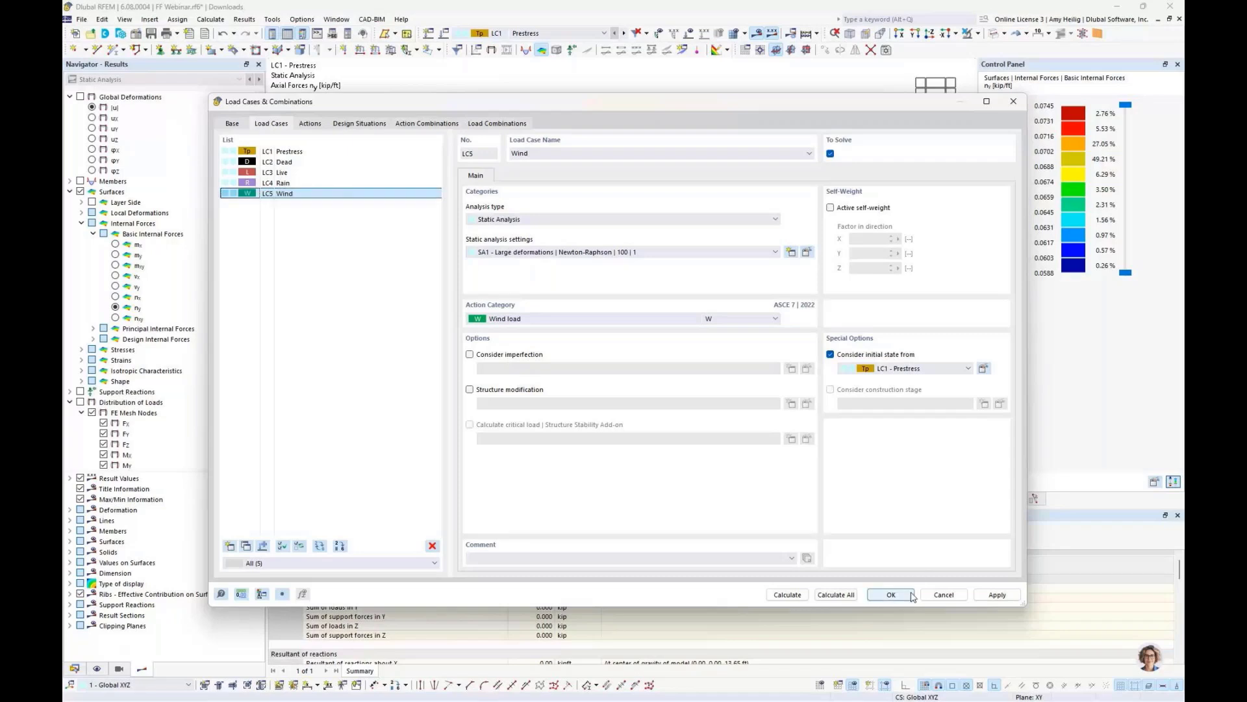
left_click(337, 166)
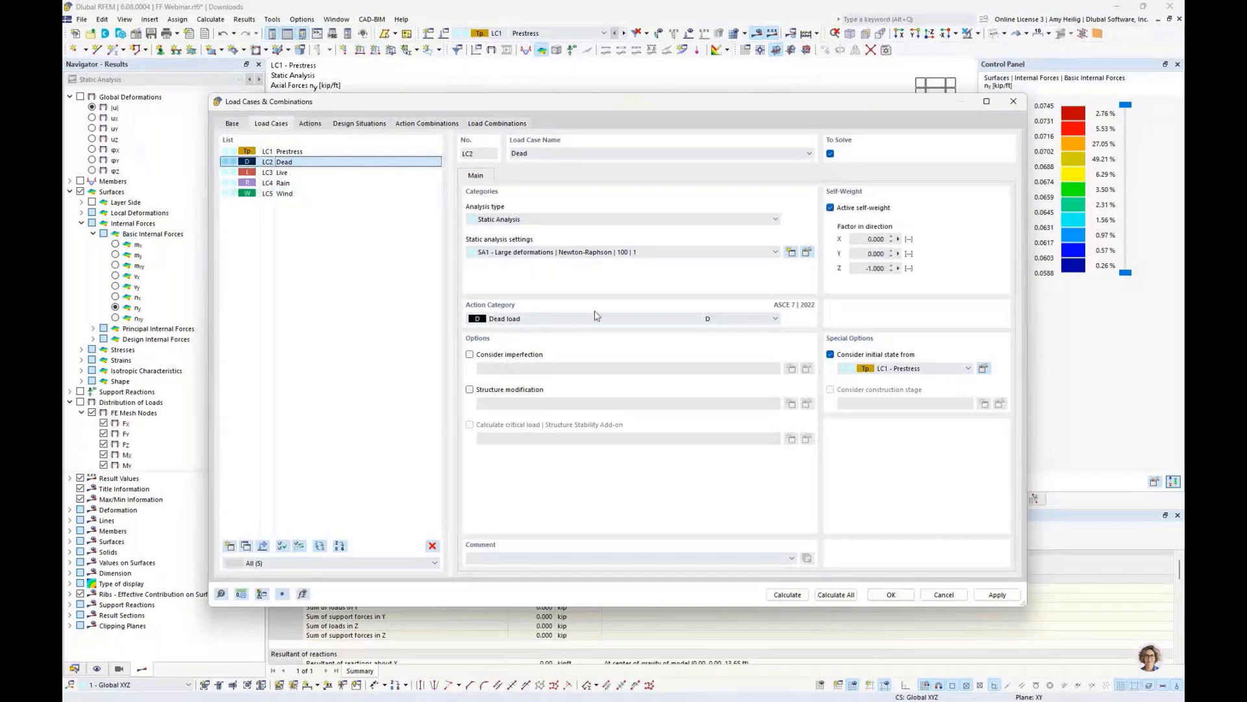
left_click(888, 594)
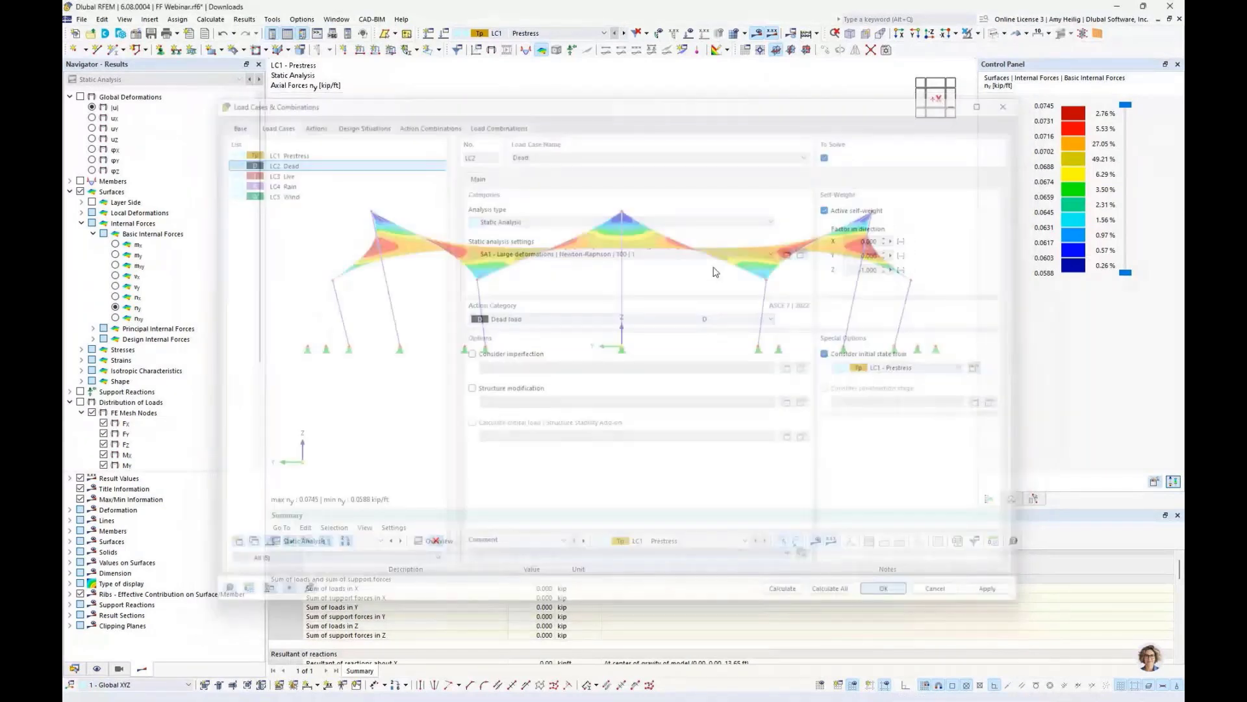
- In load case LC3 Live, create a new uniform Force surface load with magnitude -0.005 ksf
middle_click_drag(780, 278, 687, 322, "ctrl")
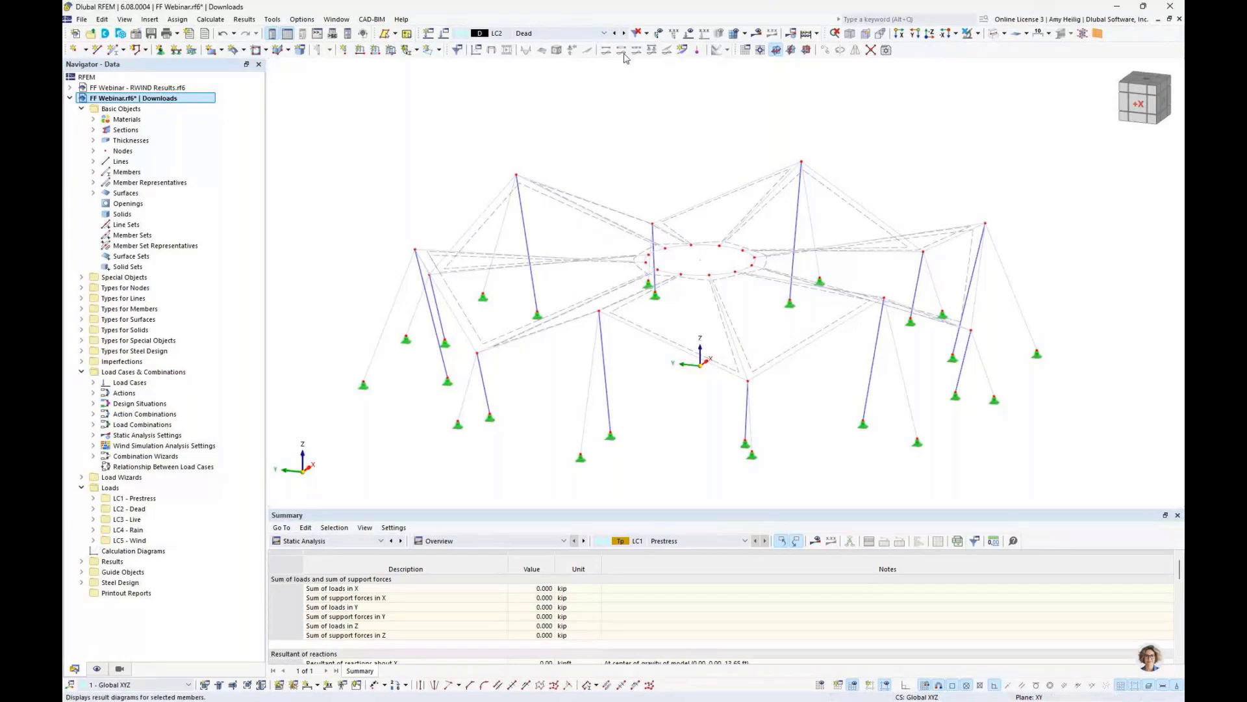
left_click(624, 32)
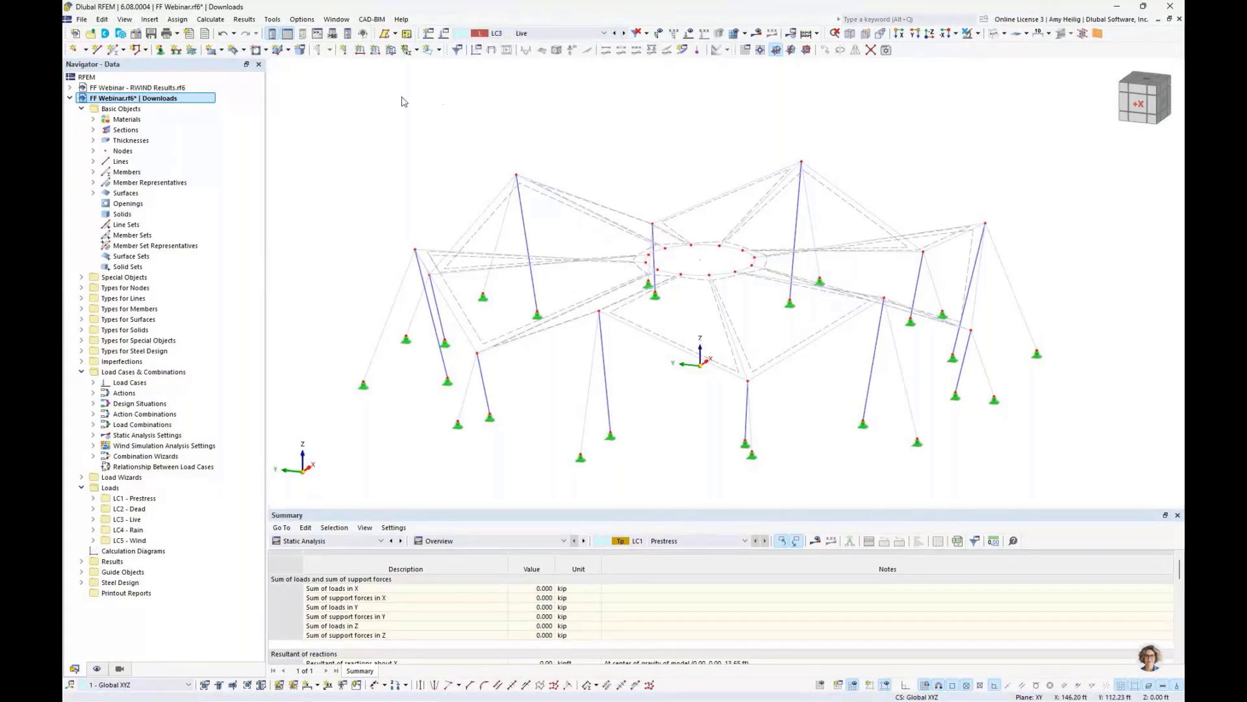
left_click(391, 49)
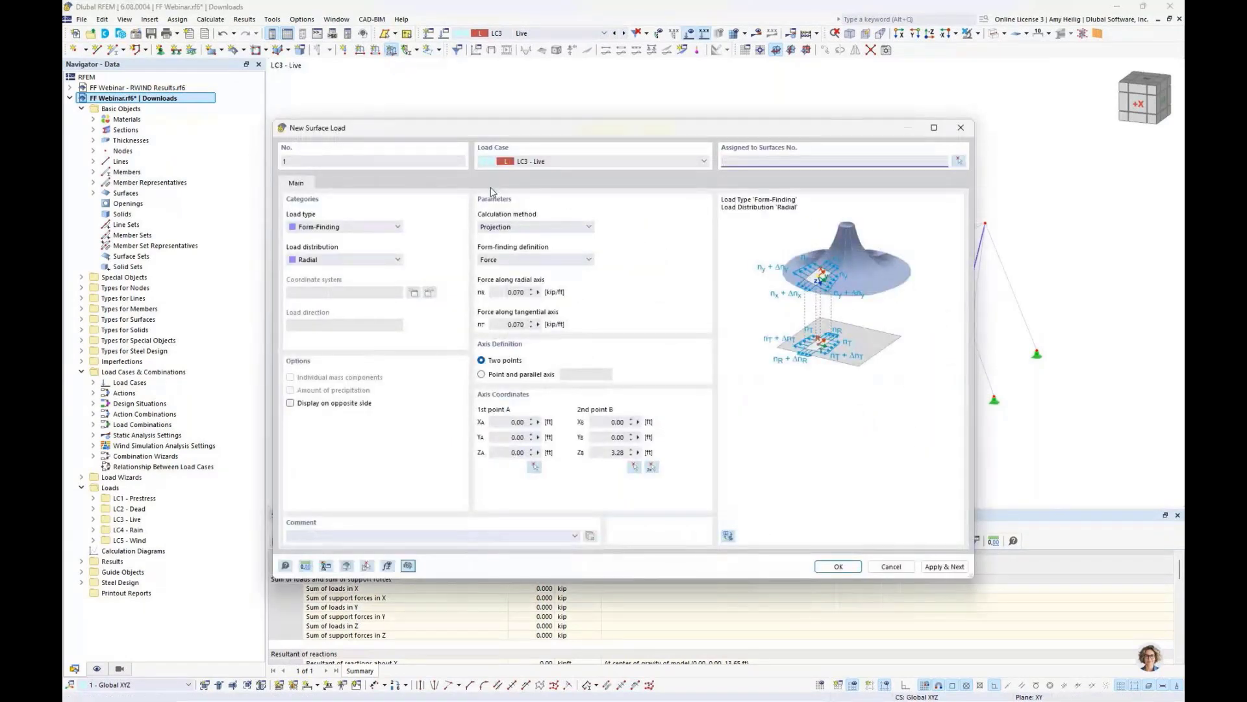
left_click(368, 227)
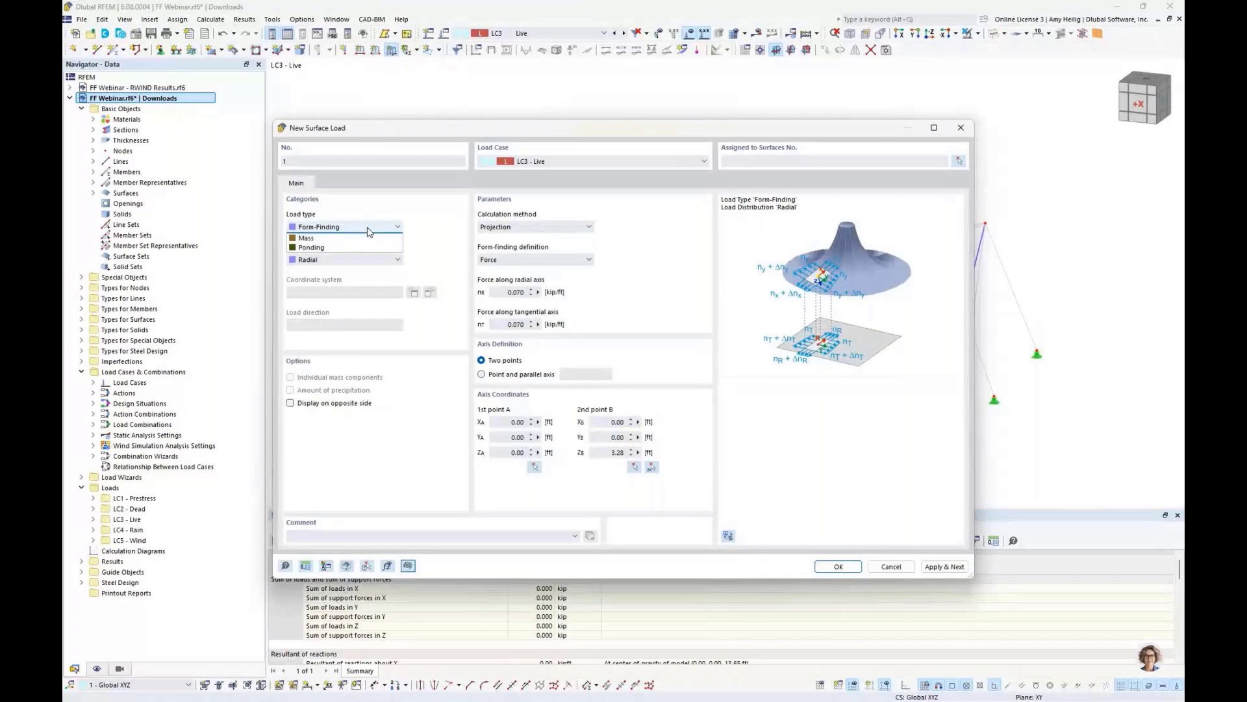
left_click(364, 237)
left_click(372, 259)
left_click(372, 268)
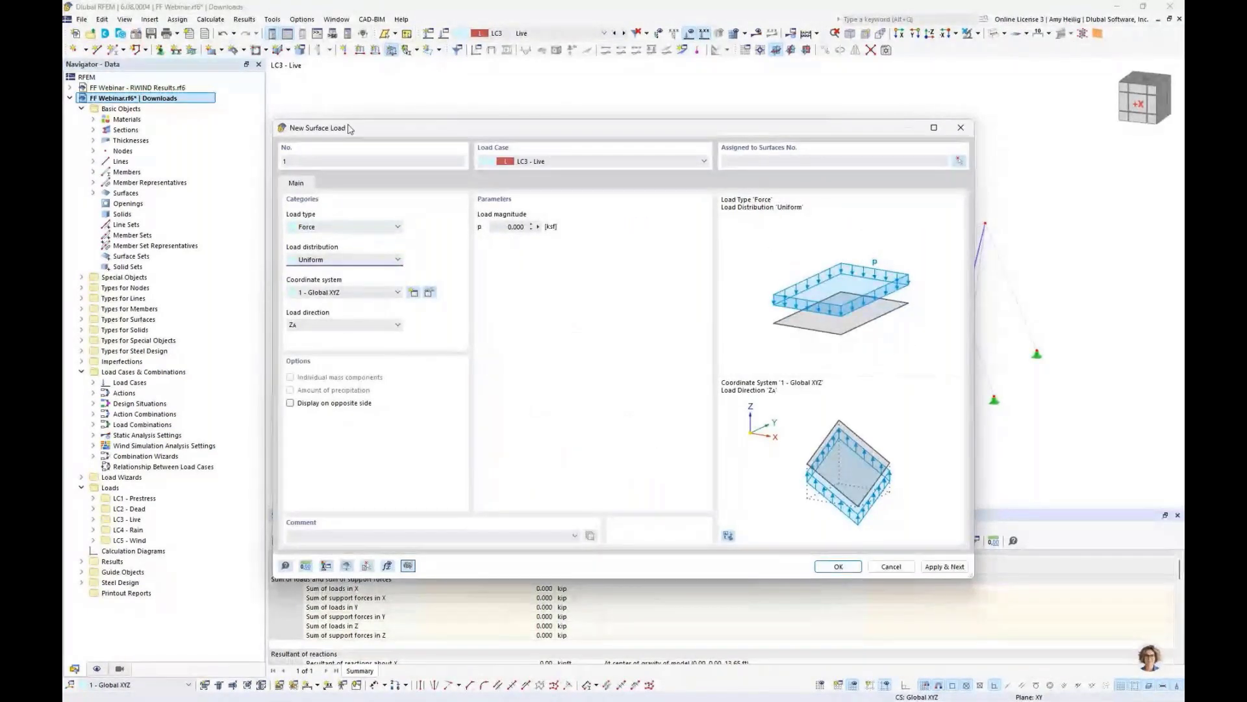
left_click(515, 227)
key("BackSpace")
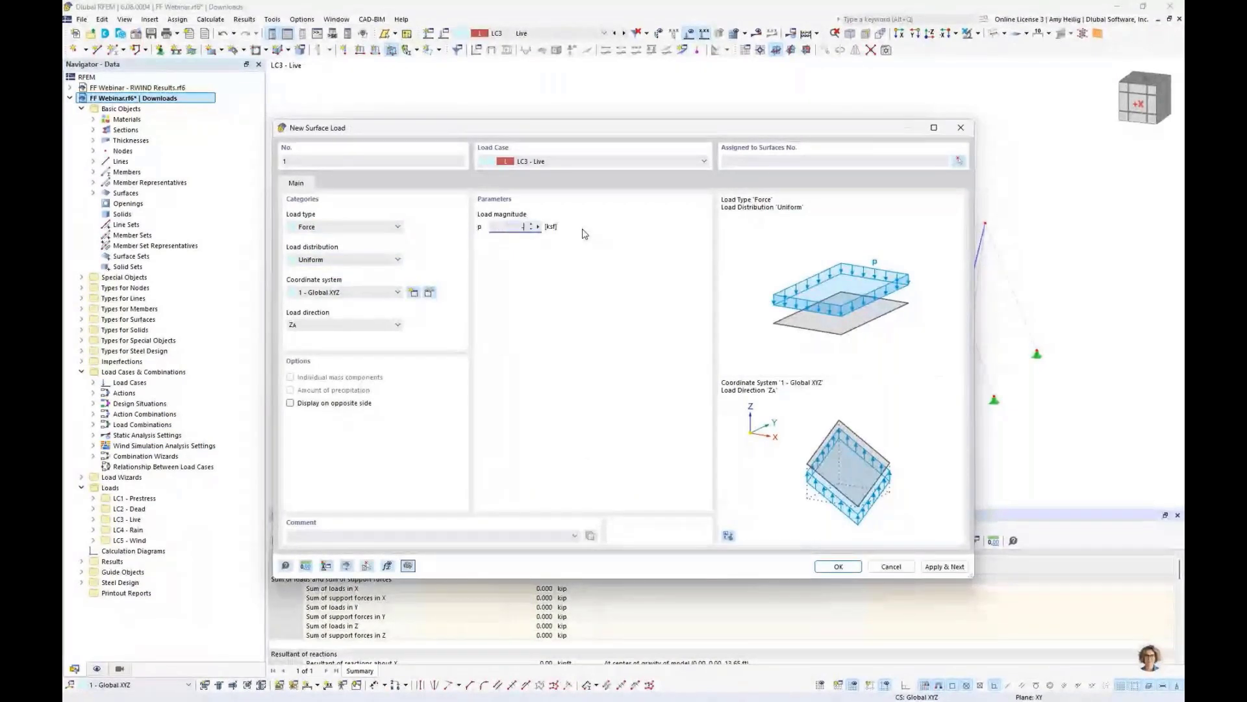
type("-0.005")
- Set the load direction to global Z on projected area, assign the load to surfaces 1-12, and apply it
left_click(353, 328)
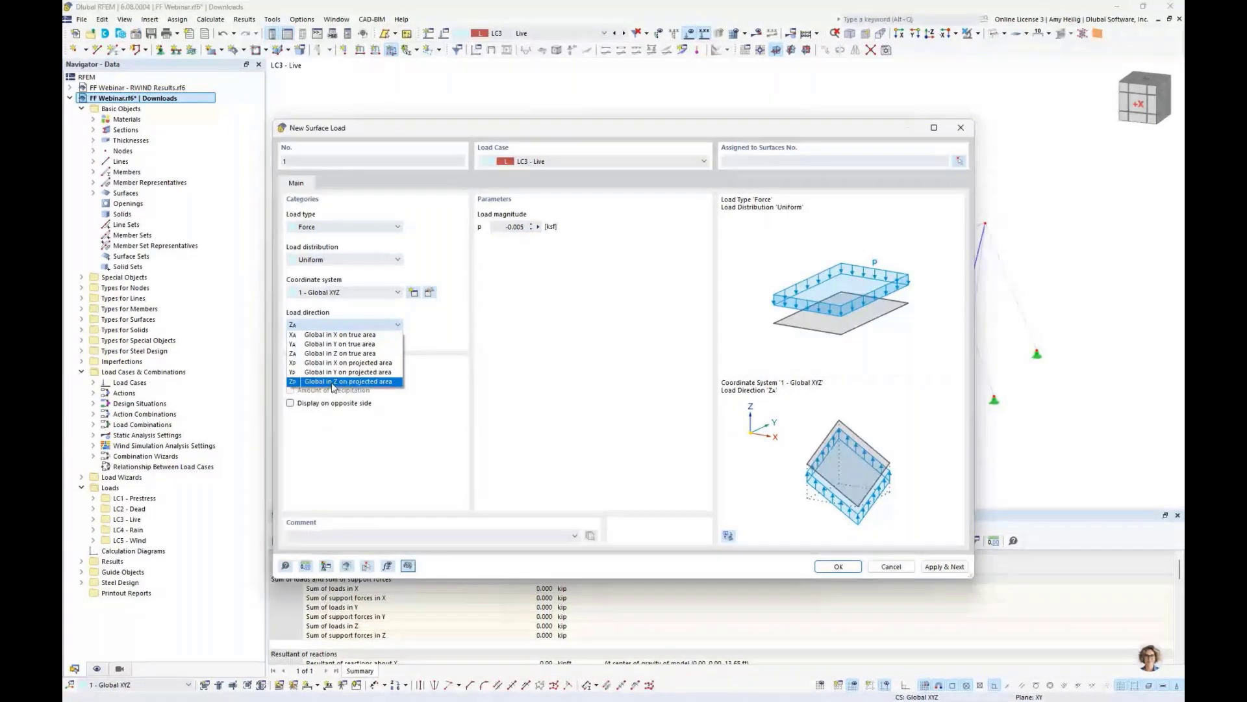
left_click(333, 381)
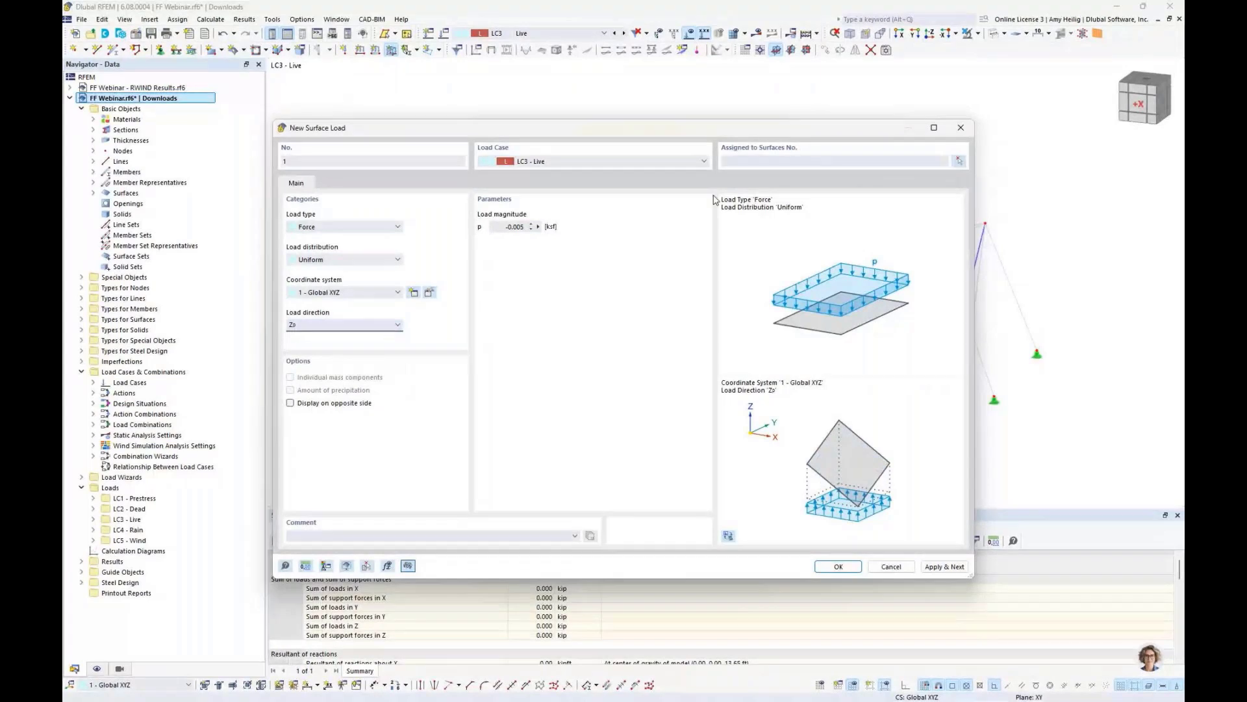
left_click(737, 162)
type("1-12")
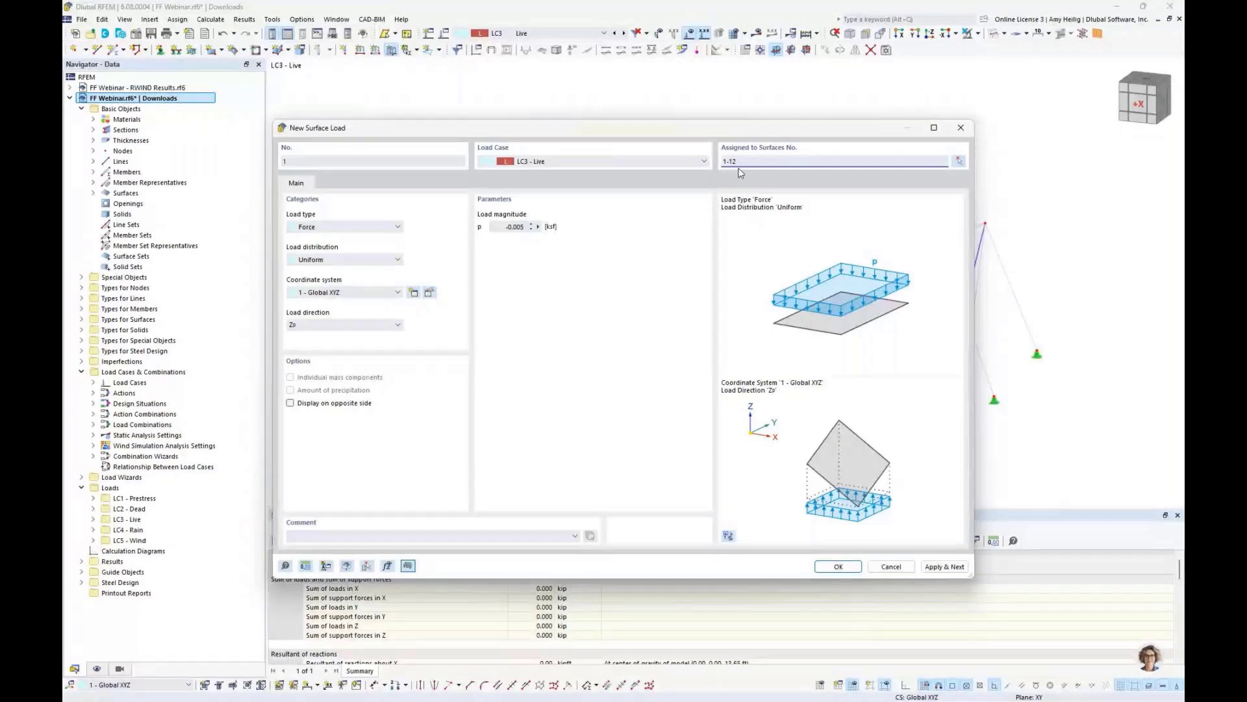
left_click_drag(692, 129, 712, 146)
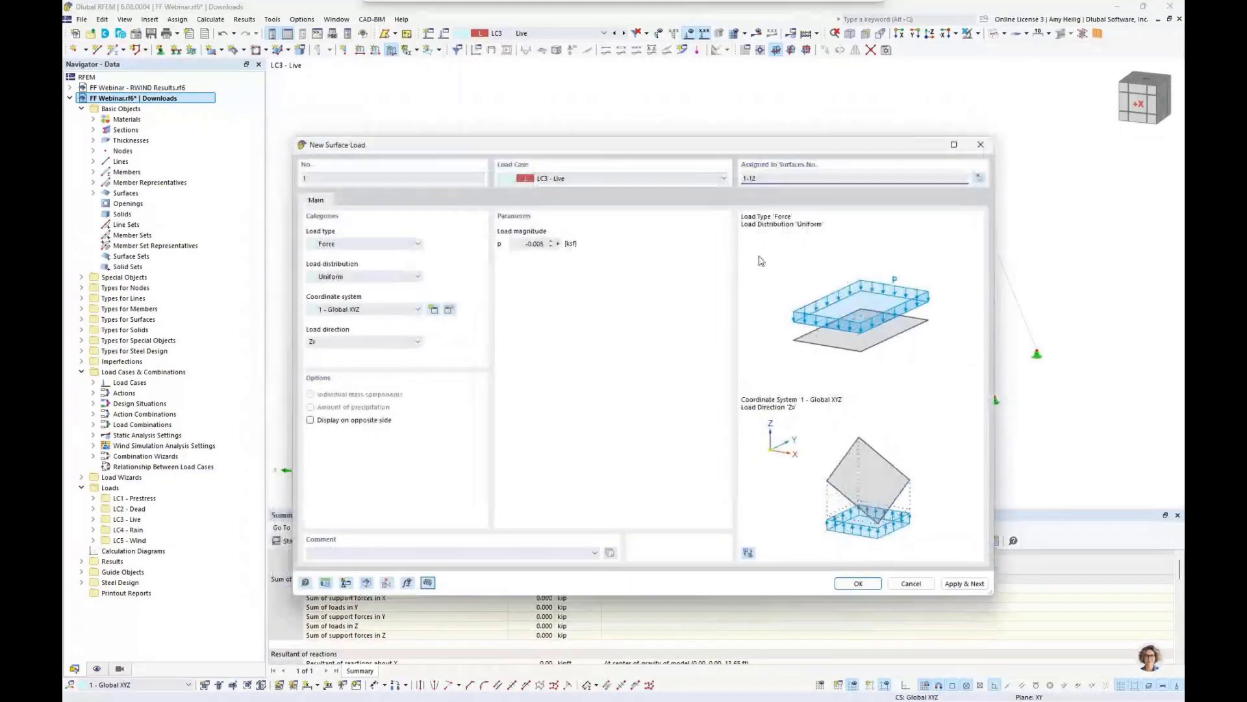
left_click(957, 583)
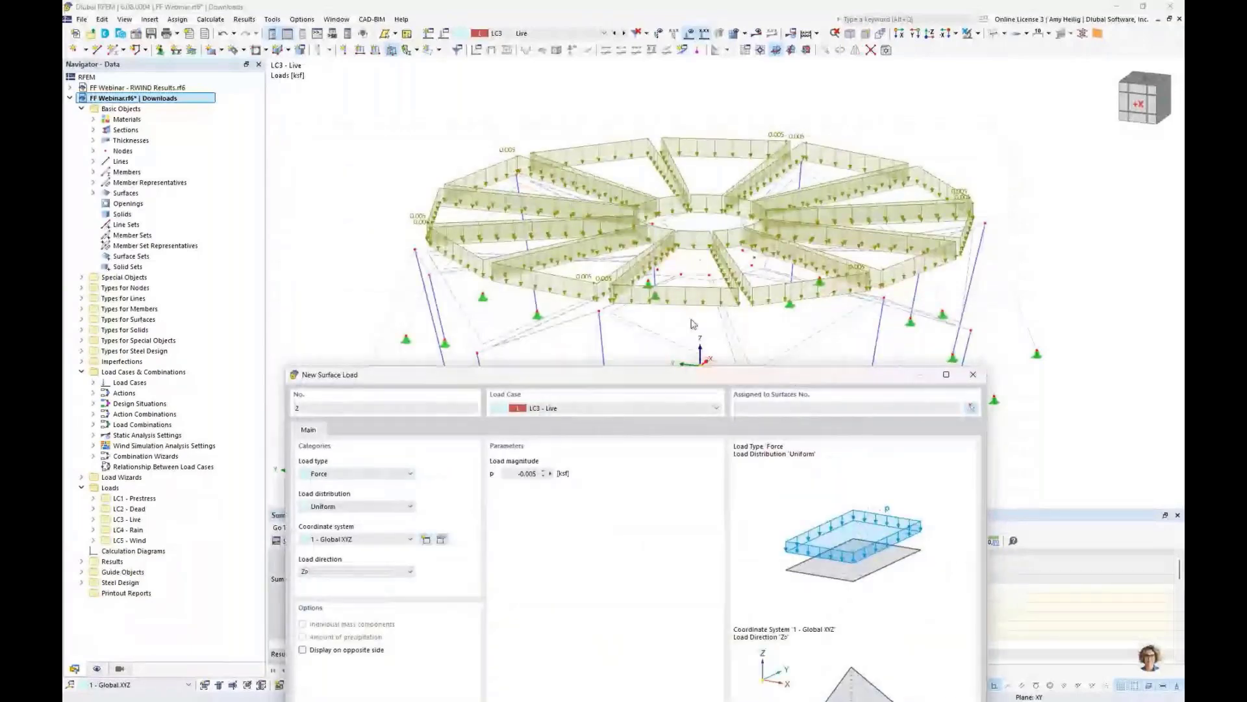
- Start the next surface load in load case LC4 Rain and set its load type to Ponding
left_click_drag(697, 381, 722, 130)
left_click(721, 156)
left_click(705, 195)
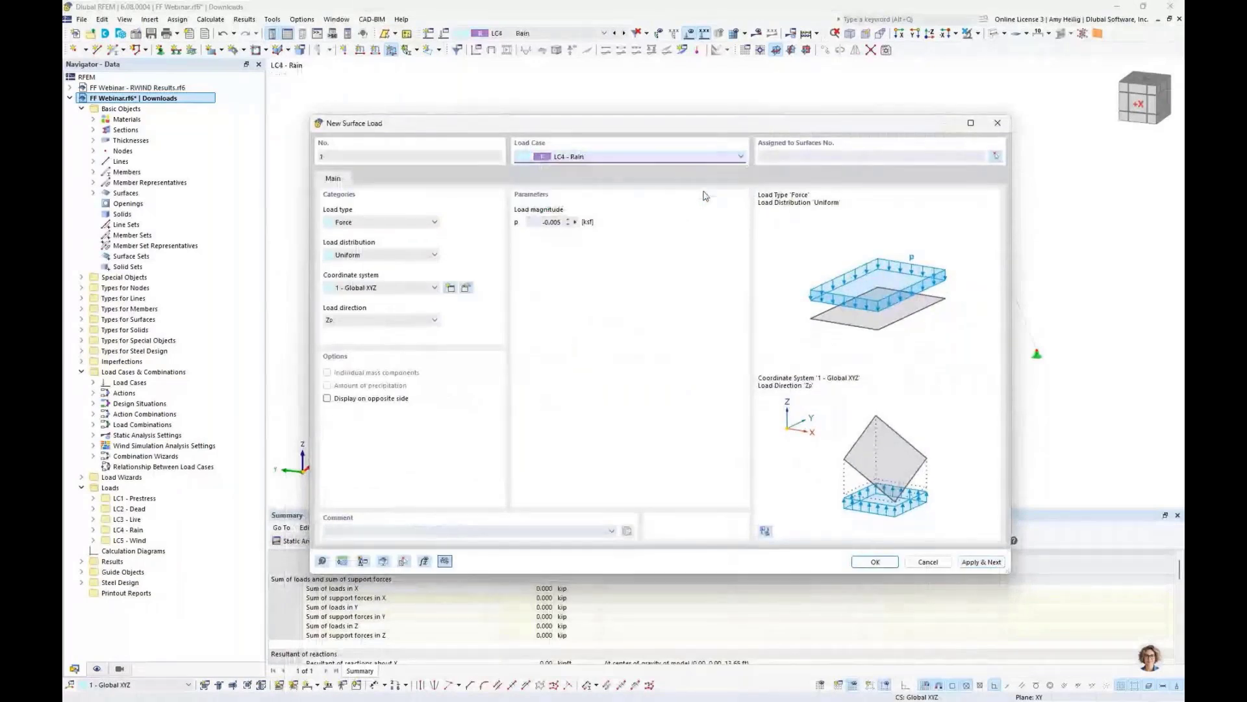
left_click(400, 222)
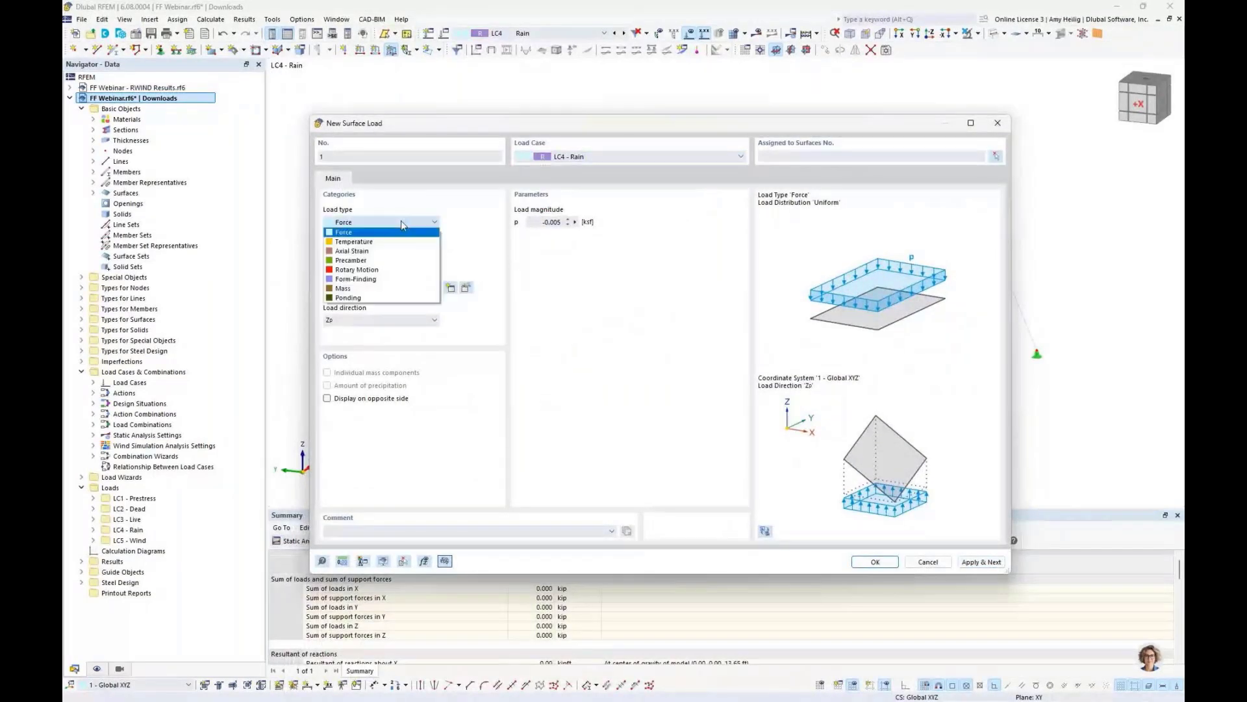
left_click(380, 298)
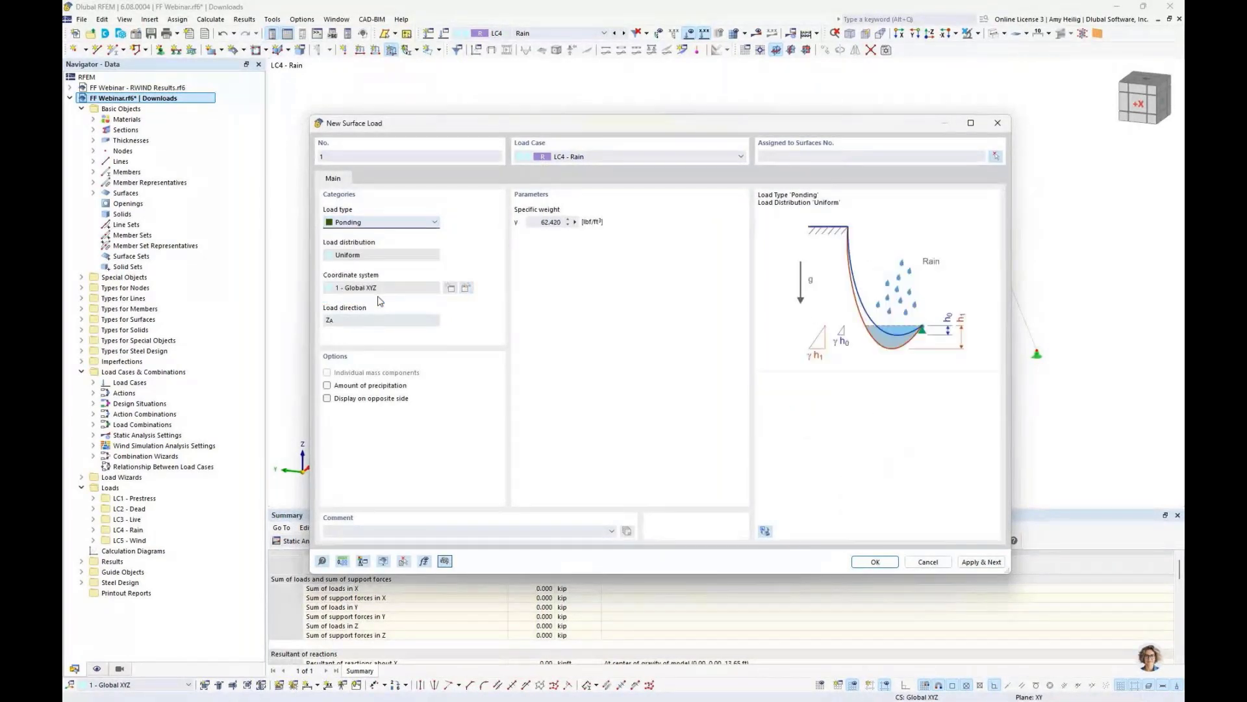
- Switch to the presentation slides to show the Ponding load type explanation
key("super+Tab")
left_click(617, 230)
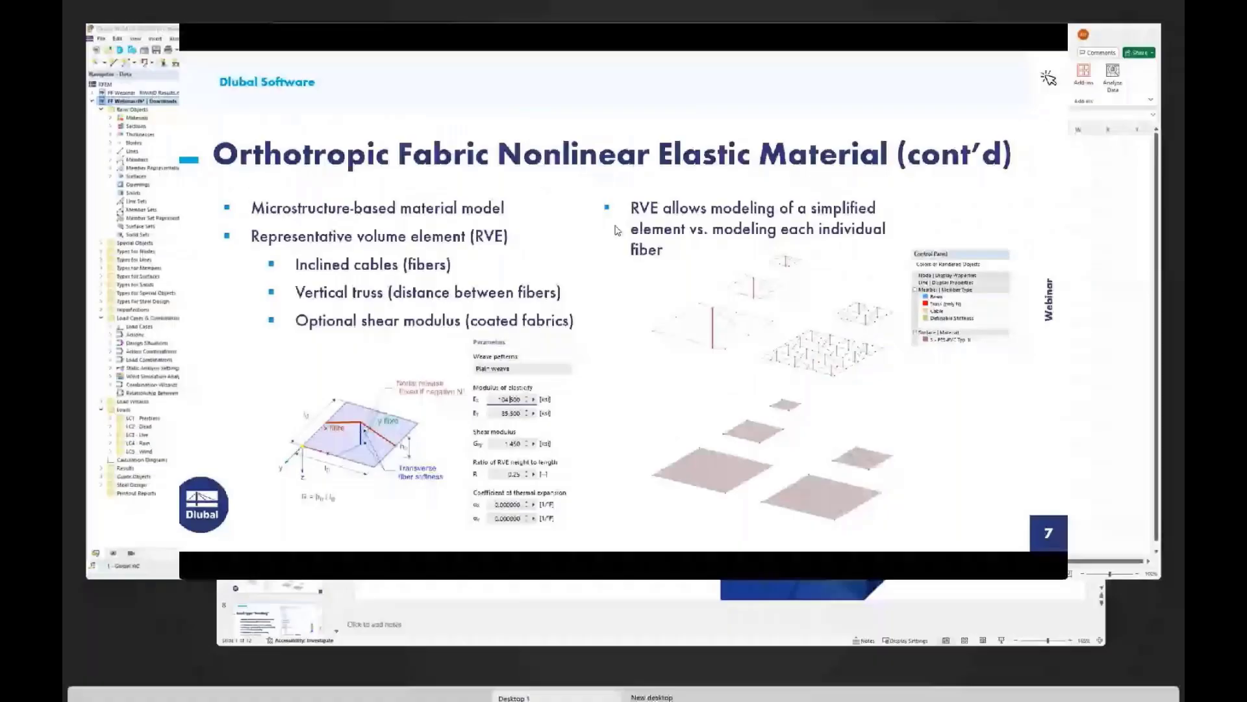
left_click(617, 231)
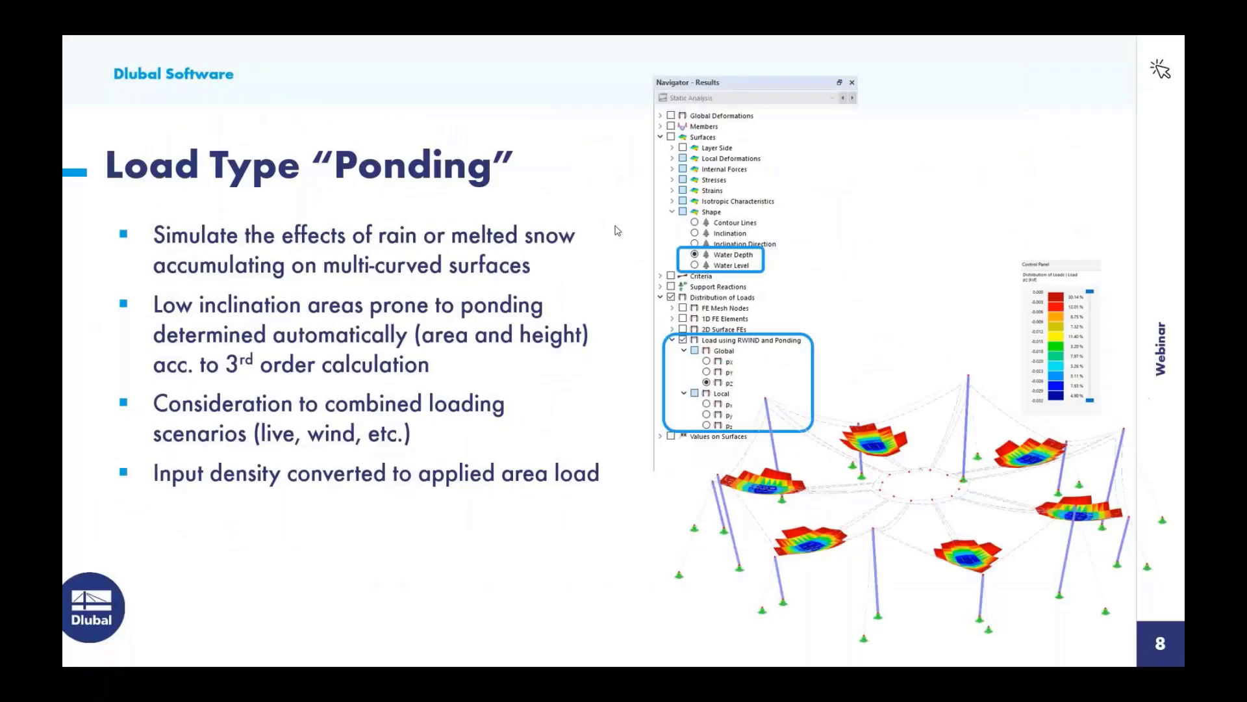
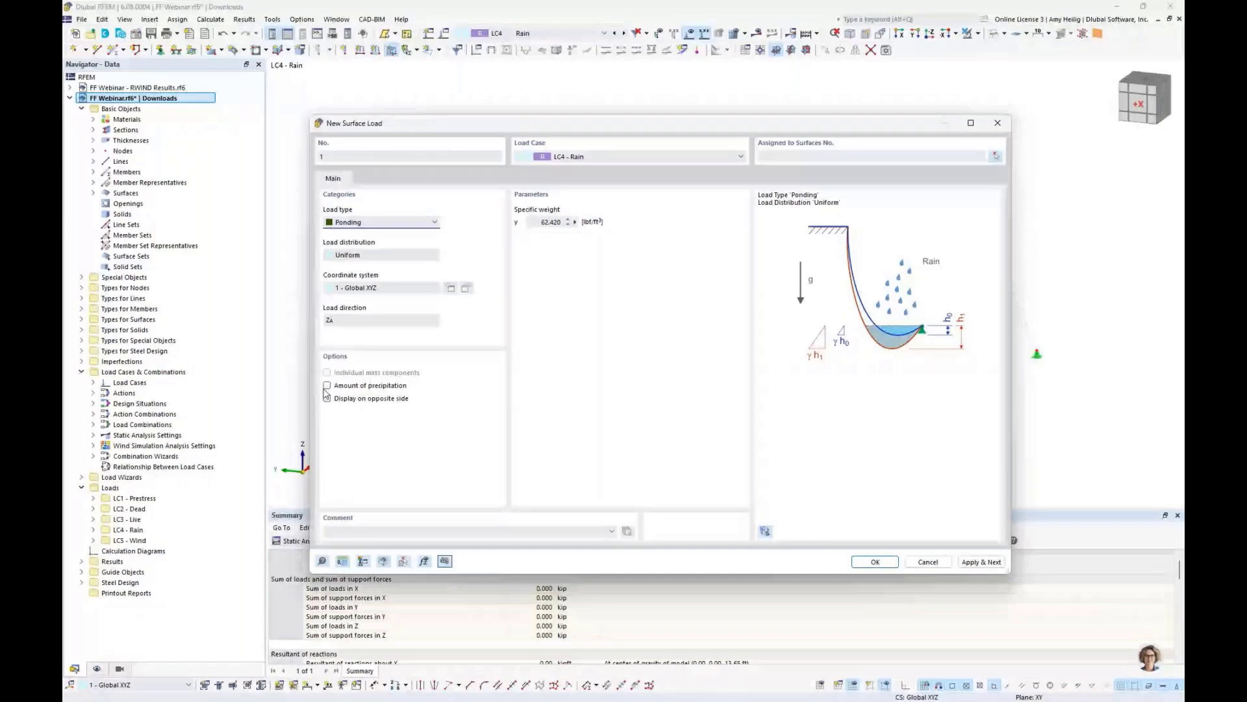
- Create the Ponding surface load in LC4 Rain without the amount of precipitation option
left_click(327, 386)
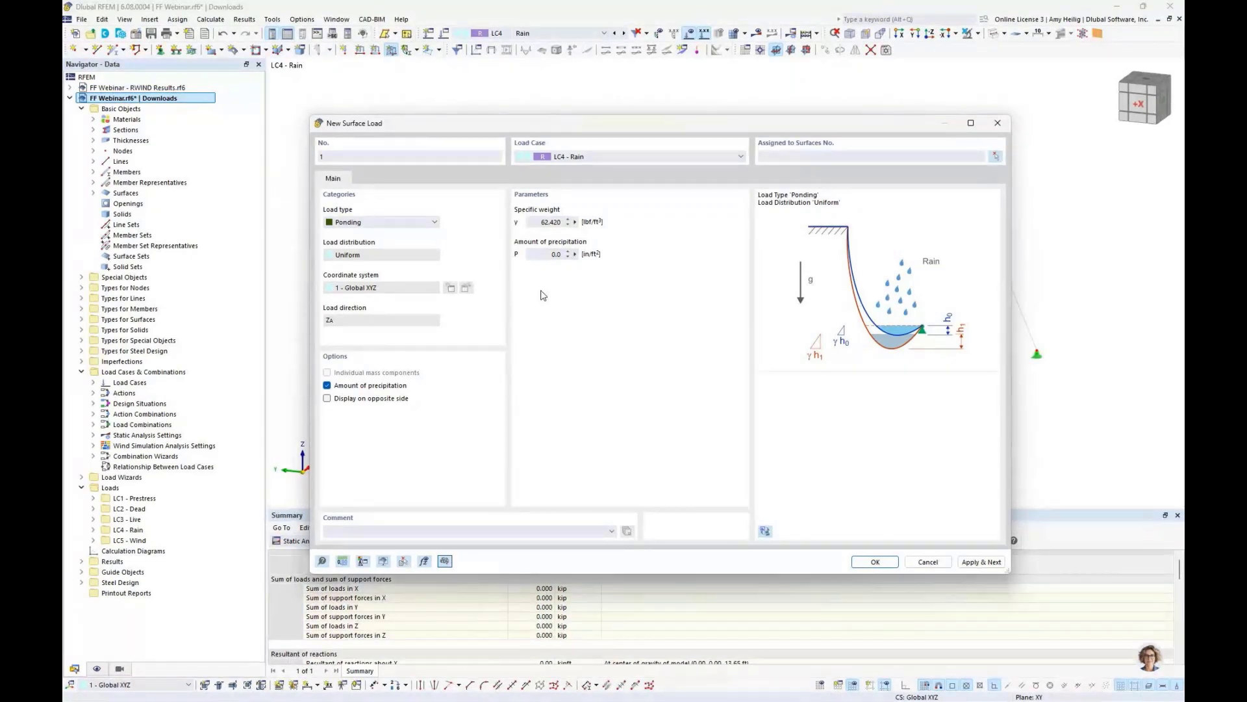
left_click(327, 386)
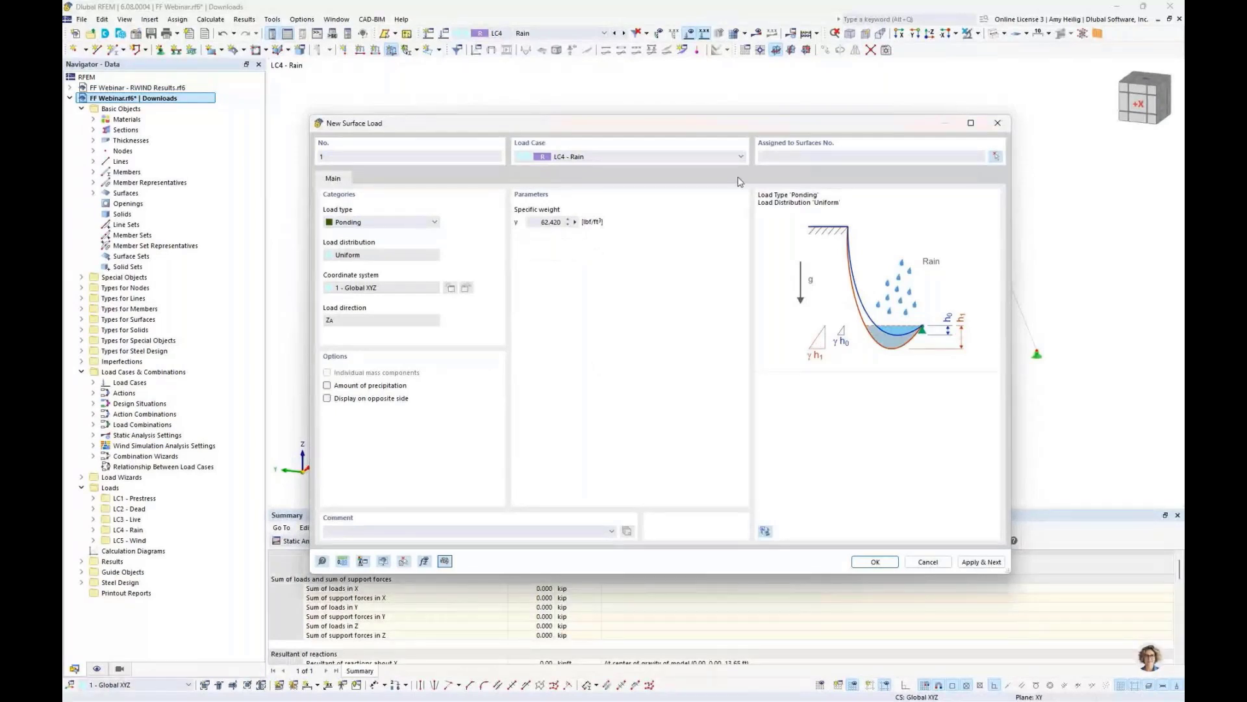
left_click(768, 156)
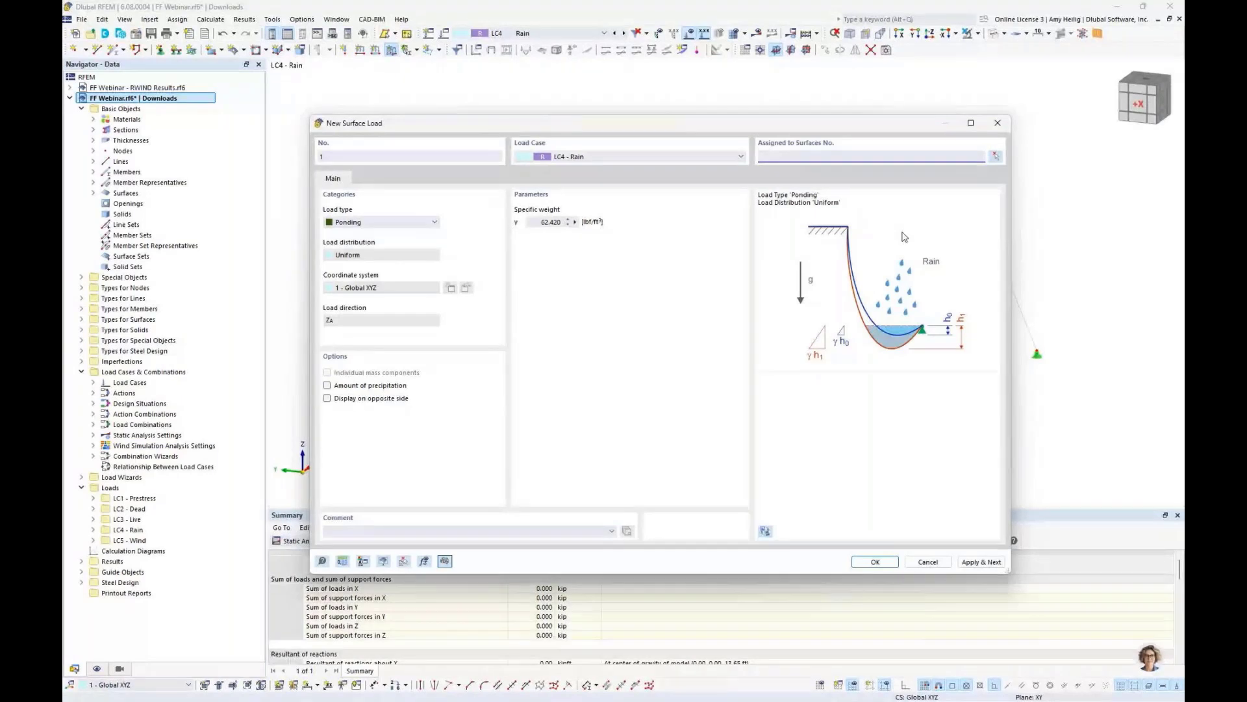
left_click(875, 561)
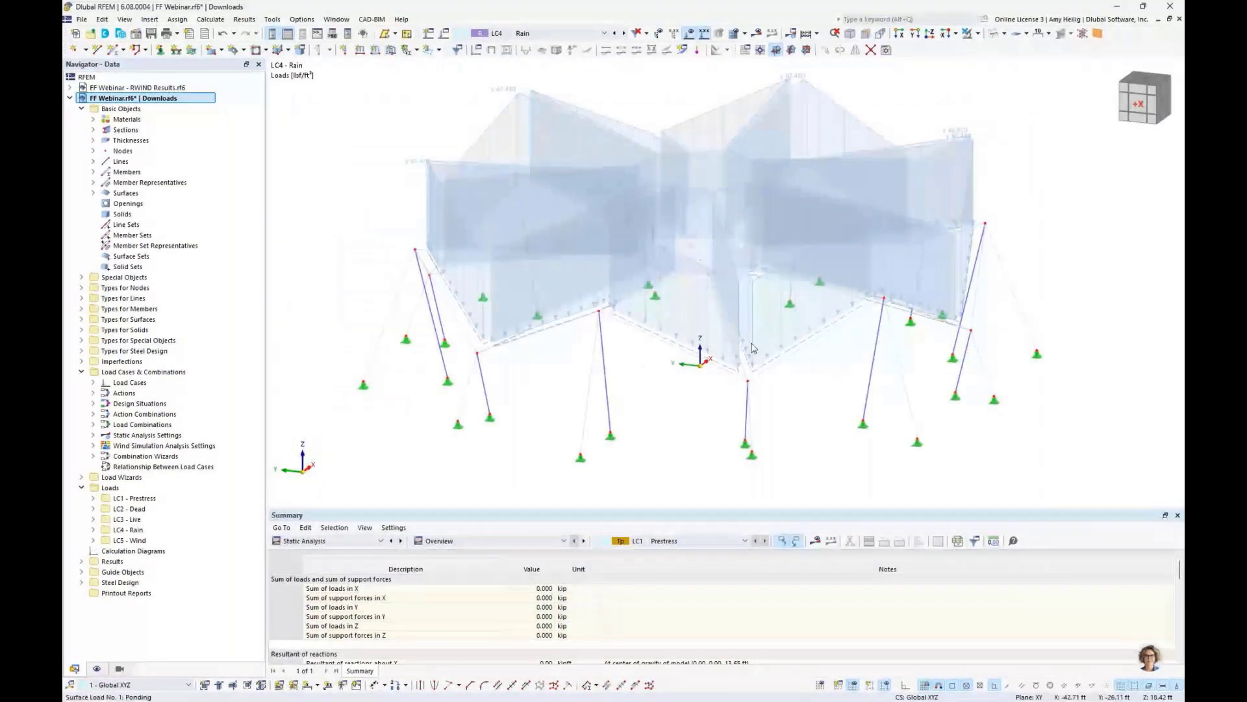
- Open load case LC5 Wind and set its analysis type to Wind Simulation
scroll(660, 358, "down", 2)
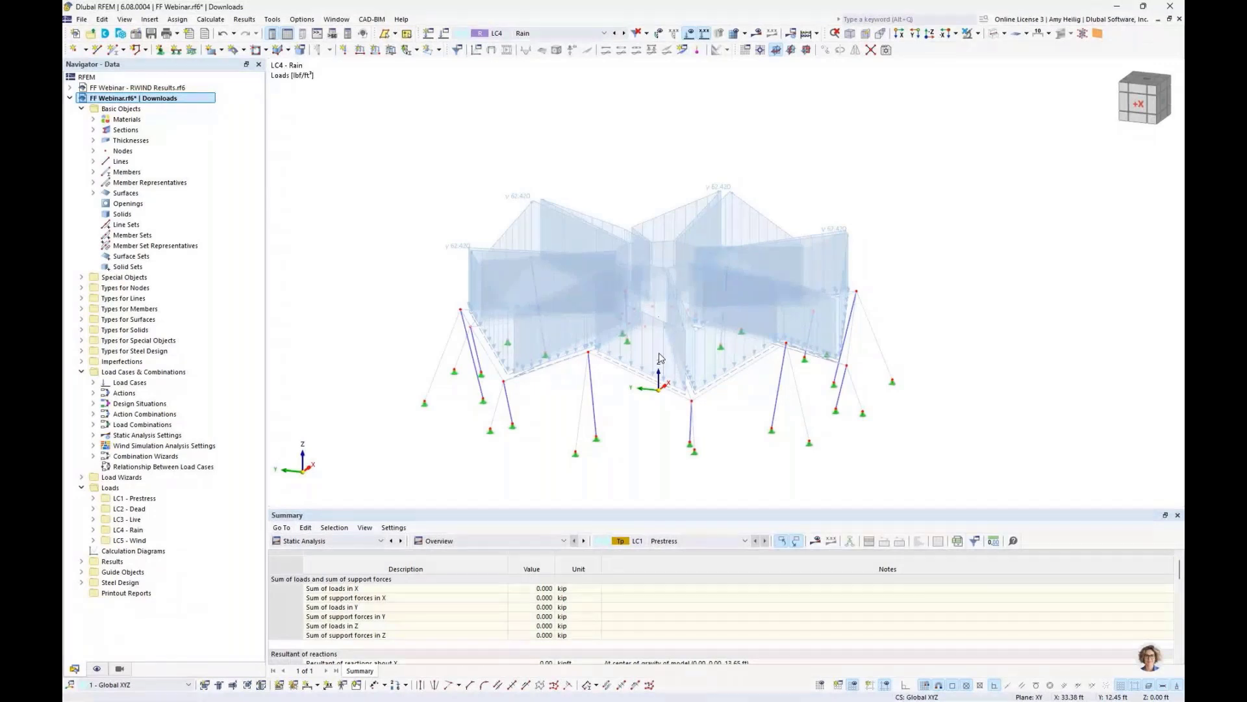
left_click(443, 33)
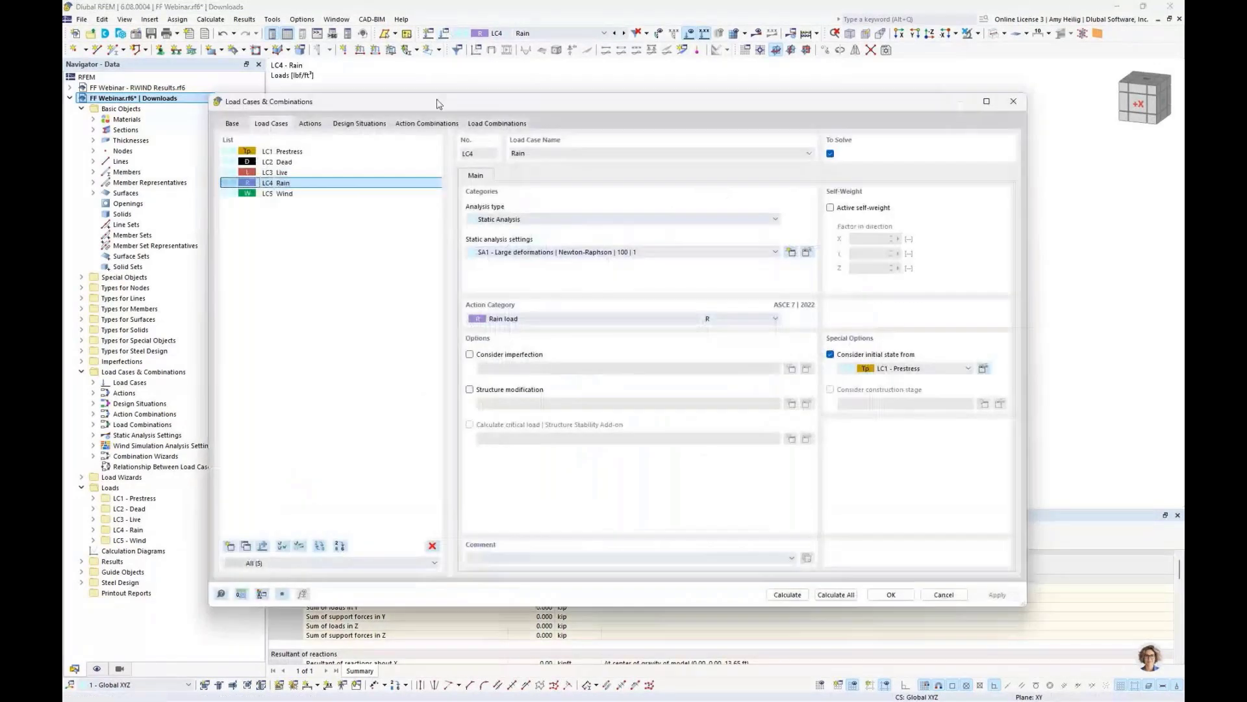
left_click(304, 194)
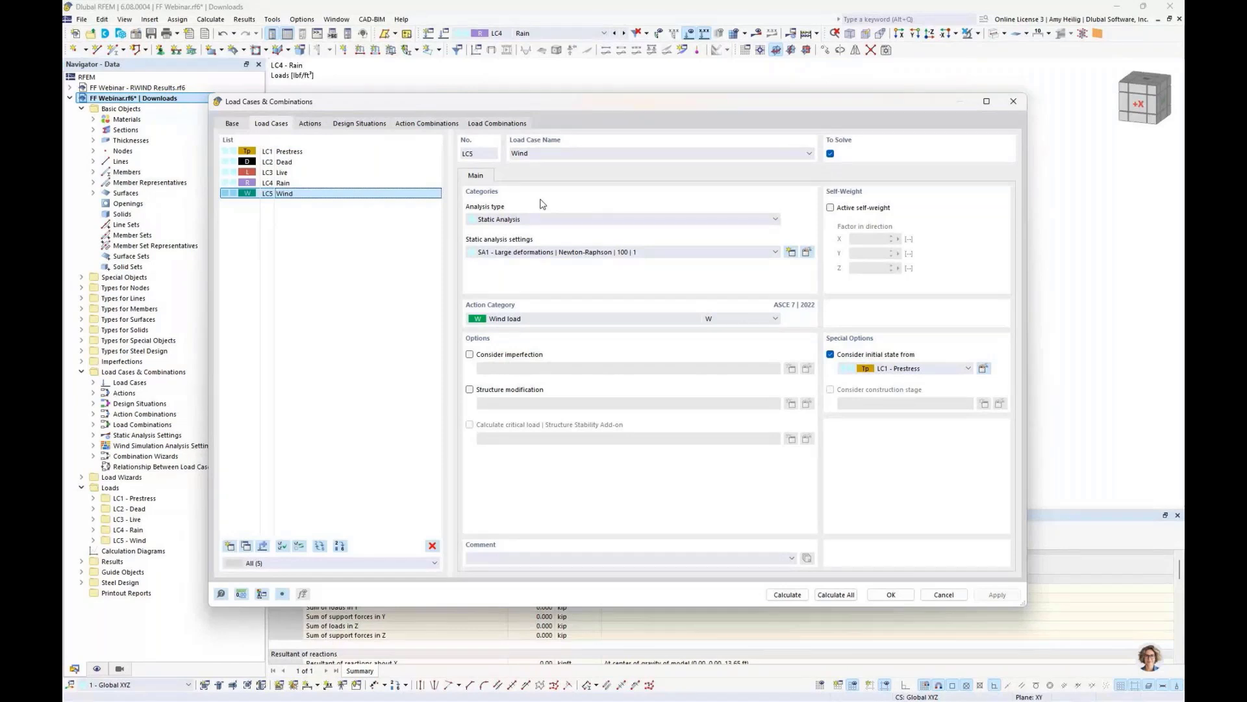
left_click(524, 221)
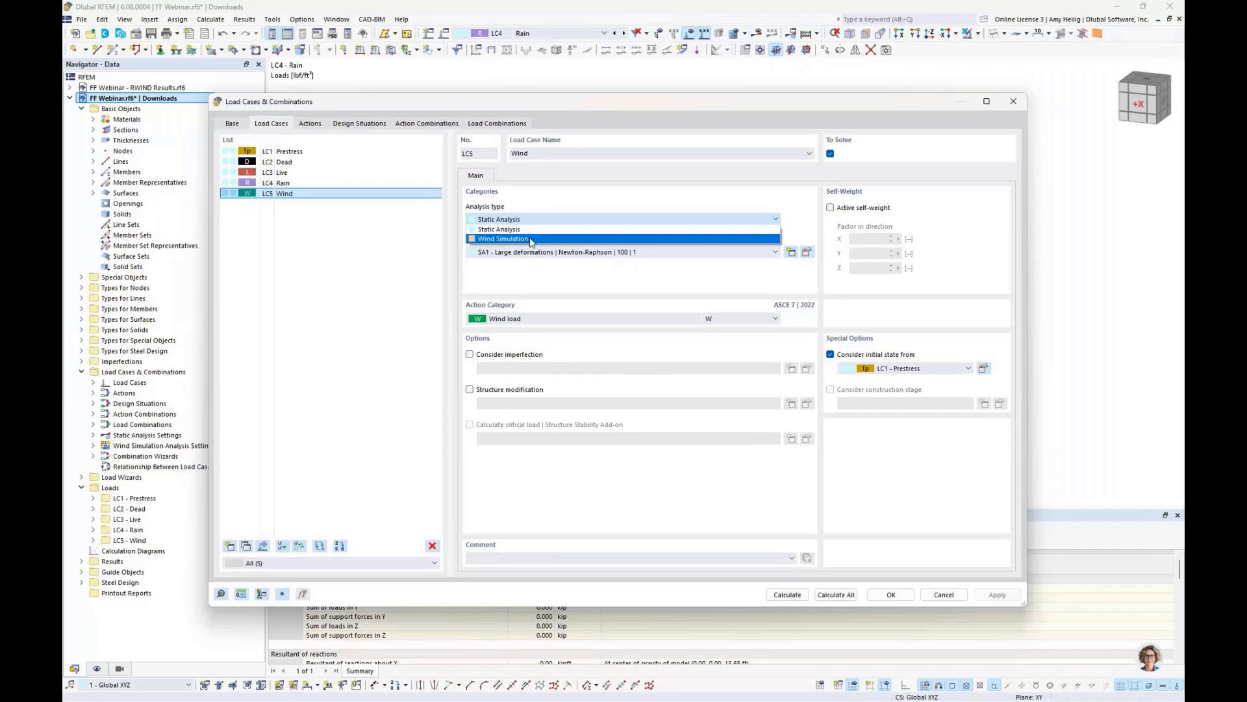
left_click(531, 239)
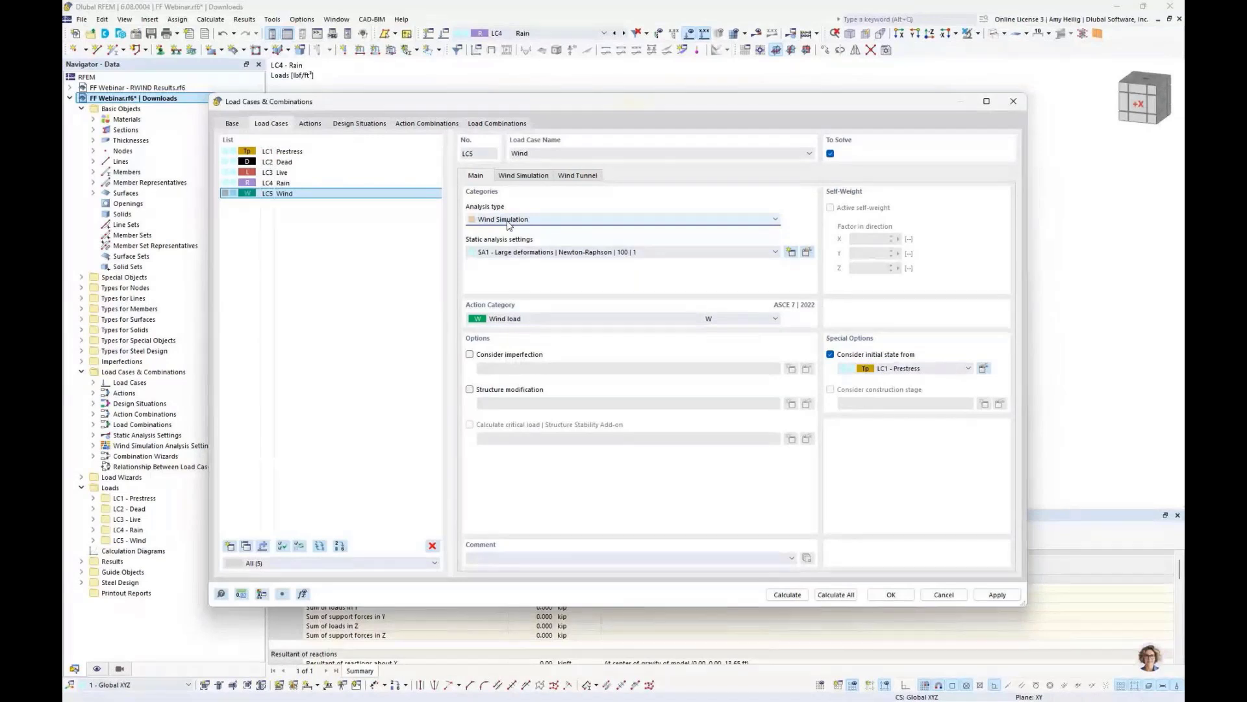
- Edit the wind profile, setting the definition type to User-defined and the exposure category to Category C
left_click(527, 176)
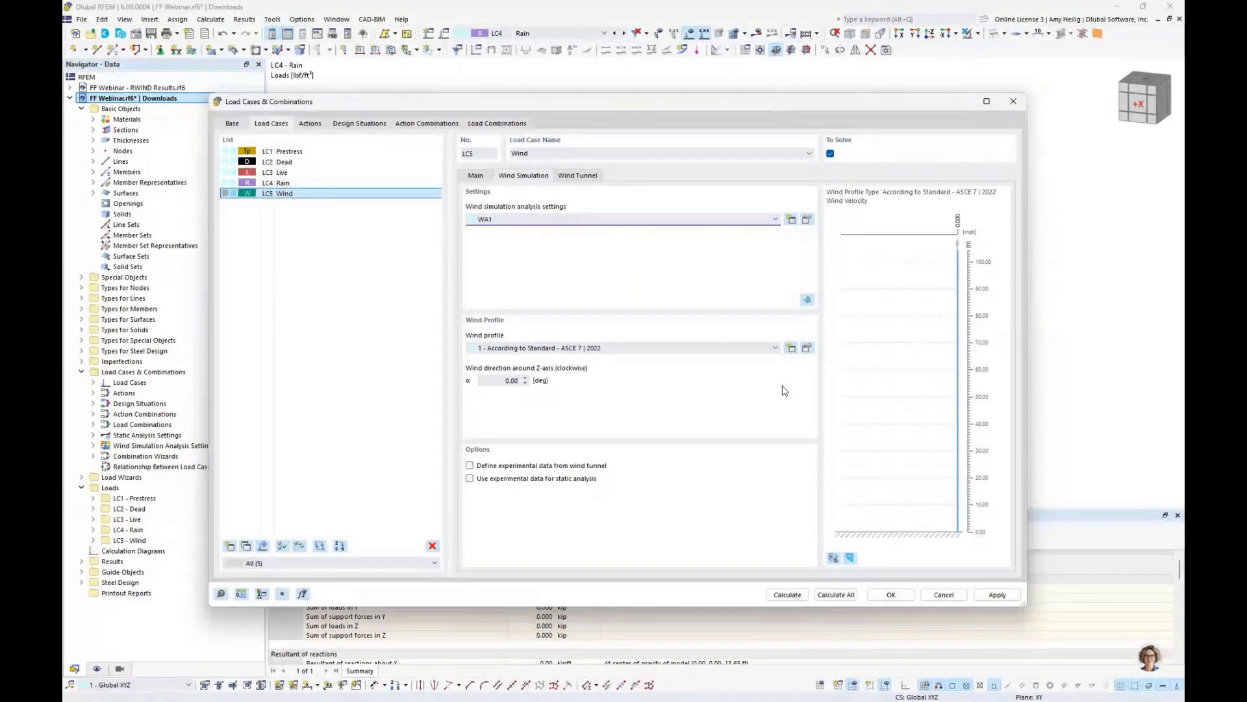
left_click(807, 349)
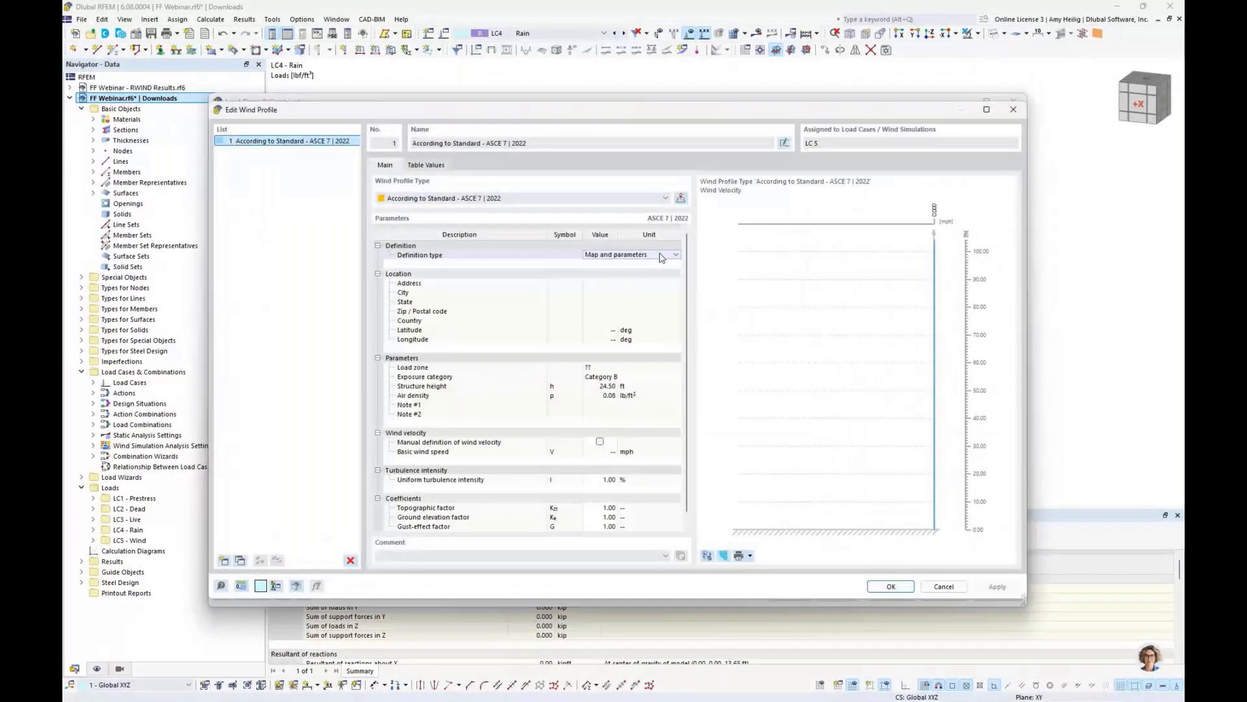
left_click(661, 258)
left_click(610, 273)
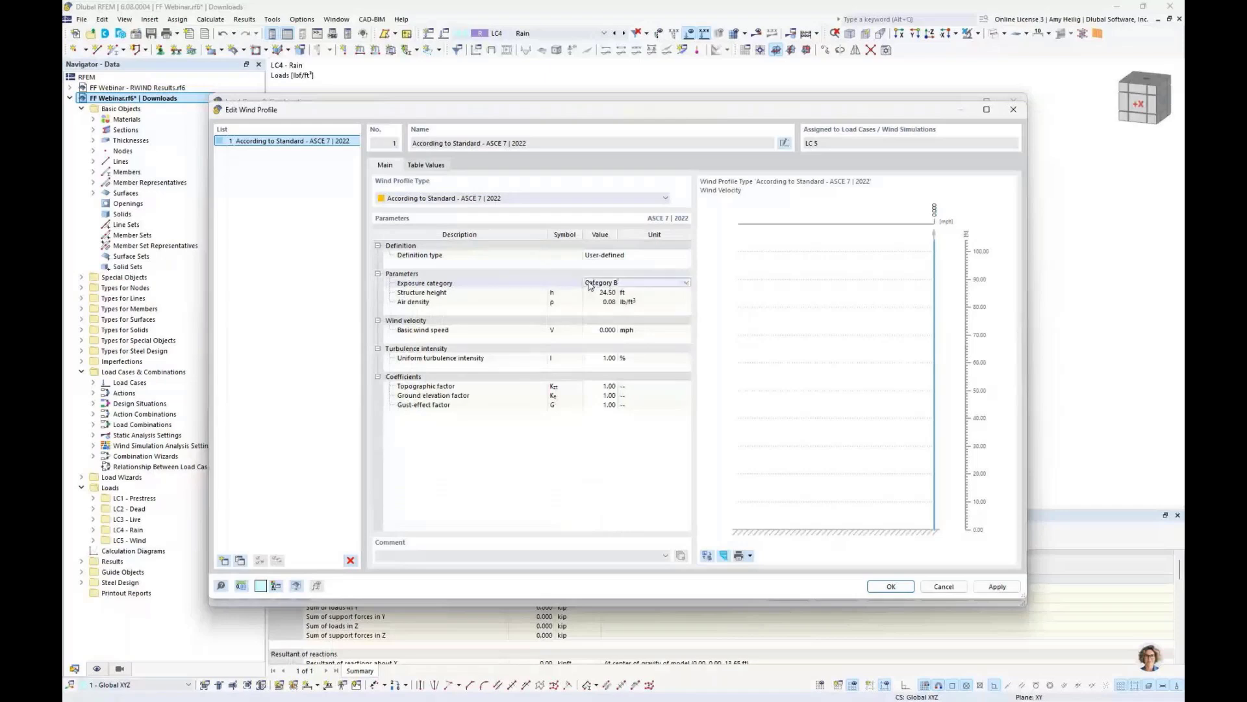
left_click(599, 287)
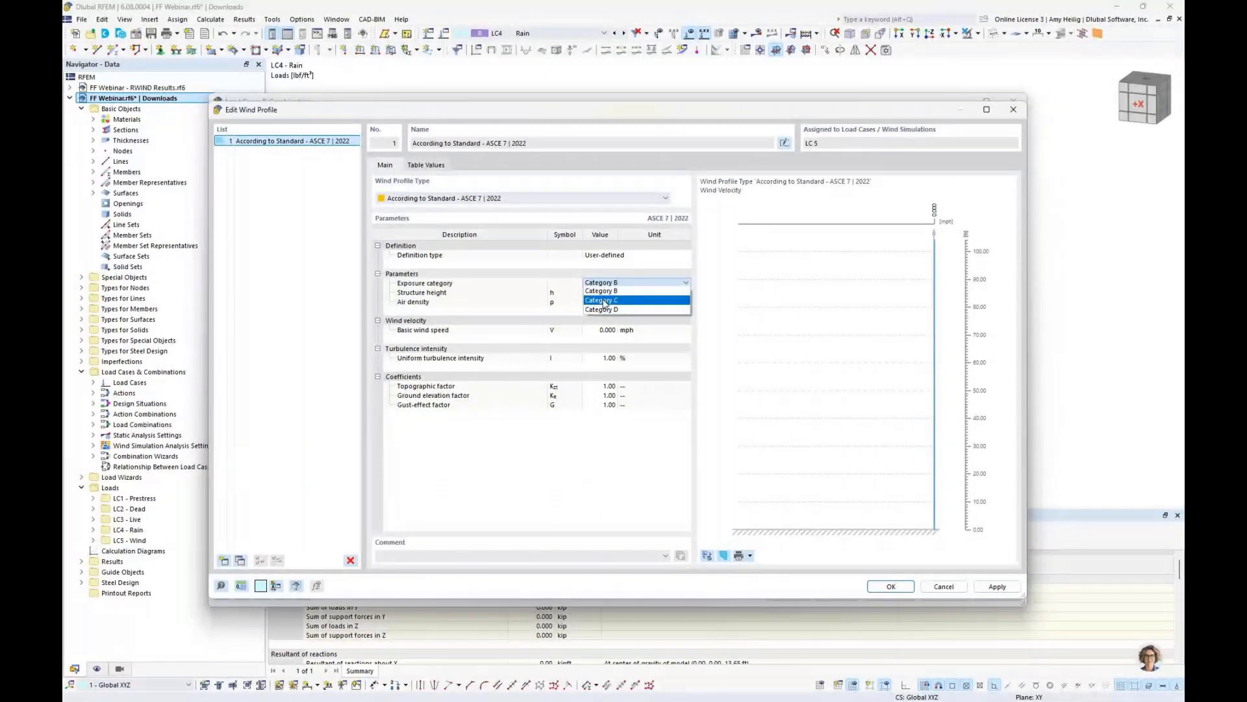
left_click(603, 303)
- Set the basic wind speed to 120 mph and confirm the wind profile and load case settings
left_click(602, 328)
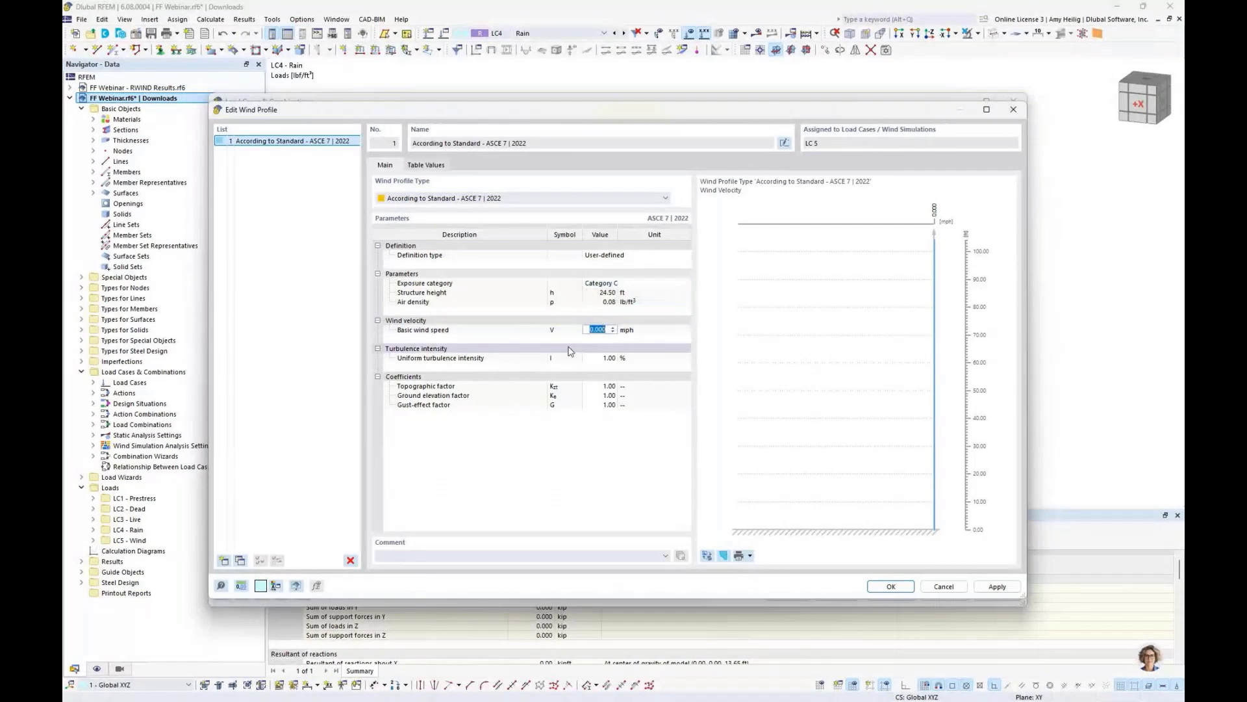
type("120")
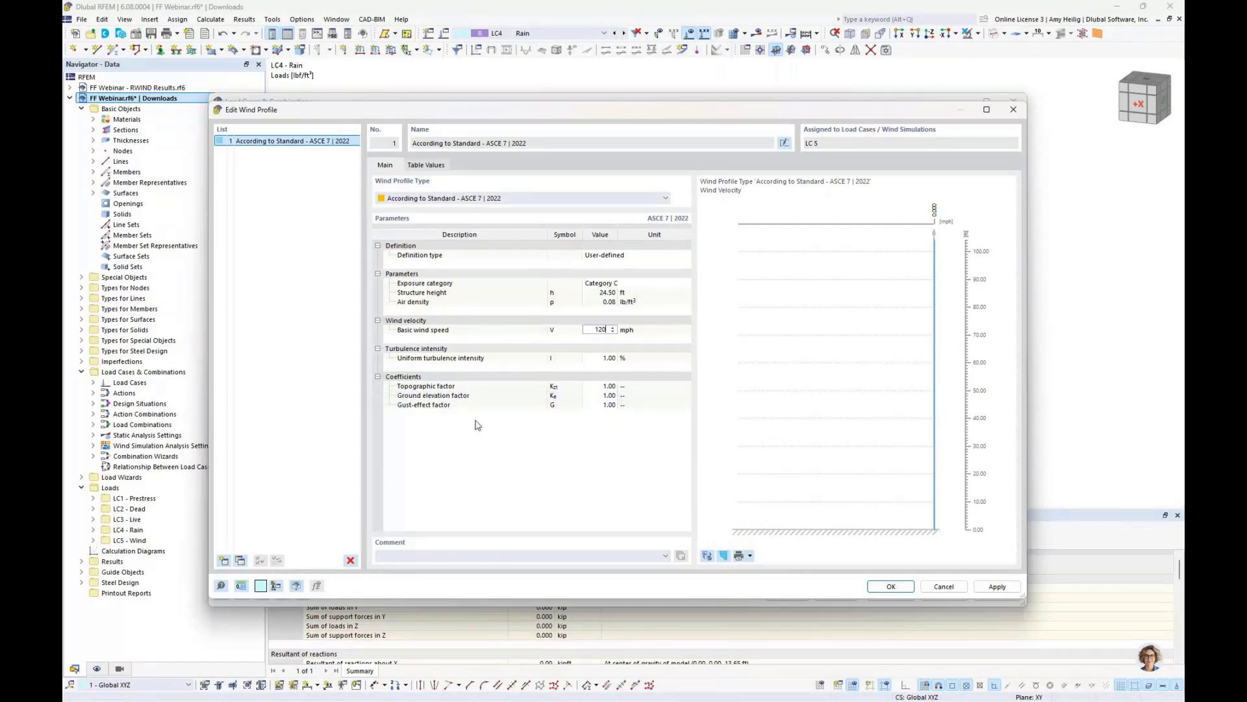
left_click(500, 404)
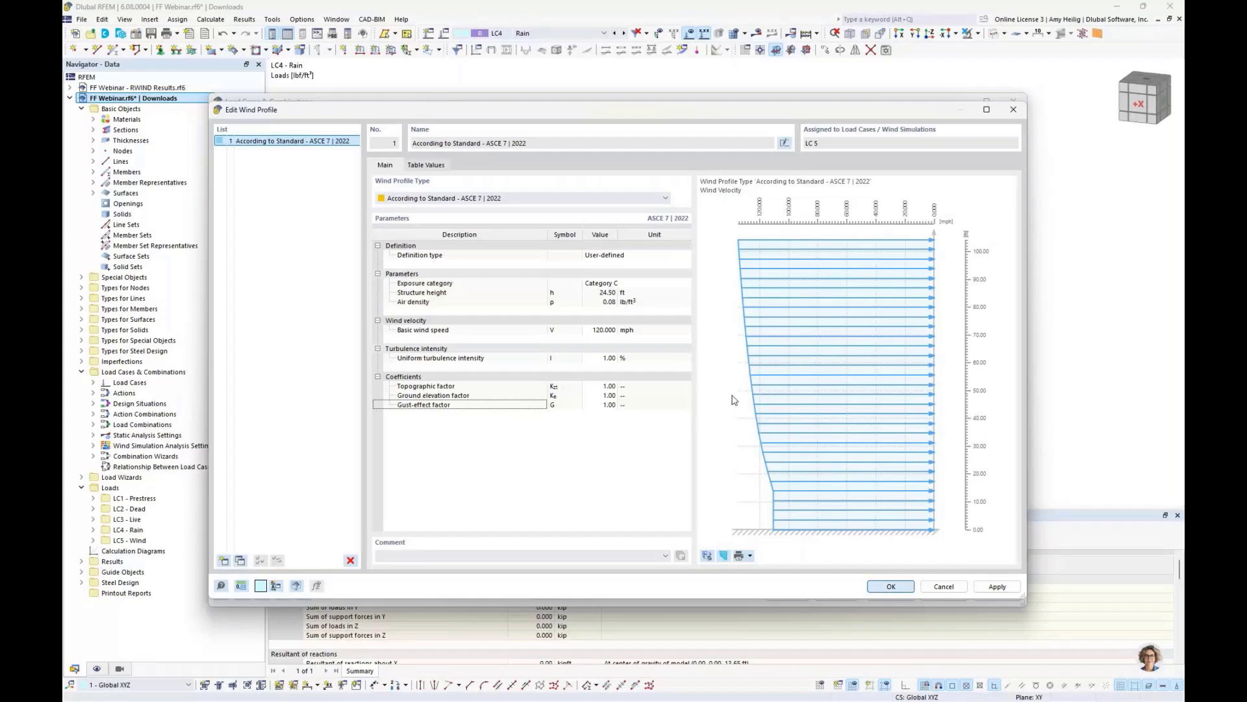
key("Return")
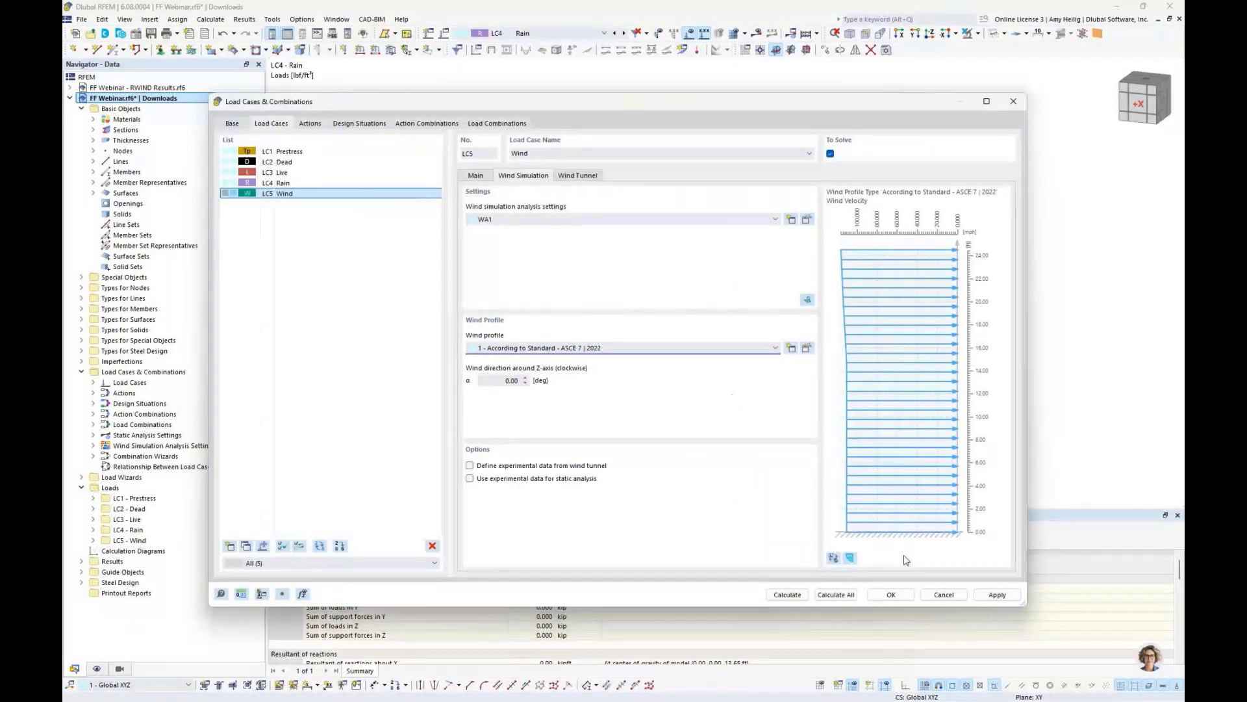
left_click(900, 594)
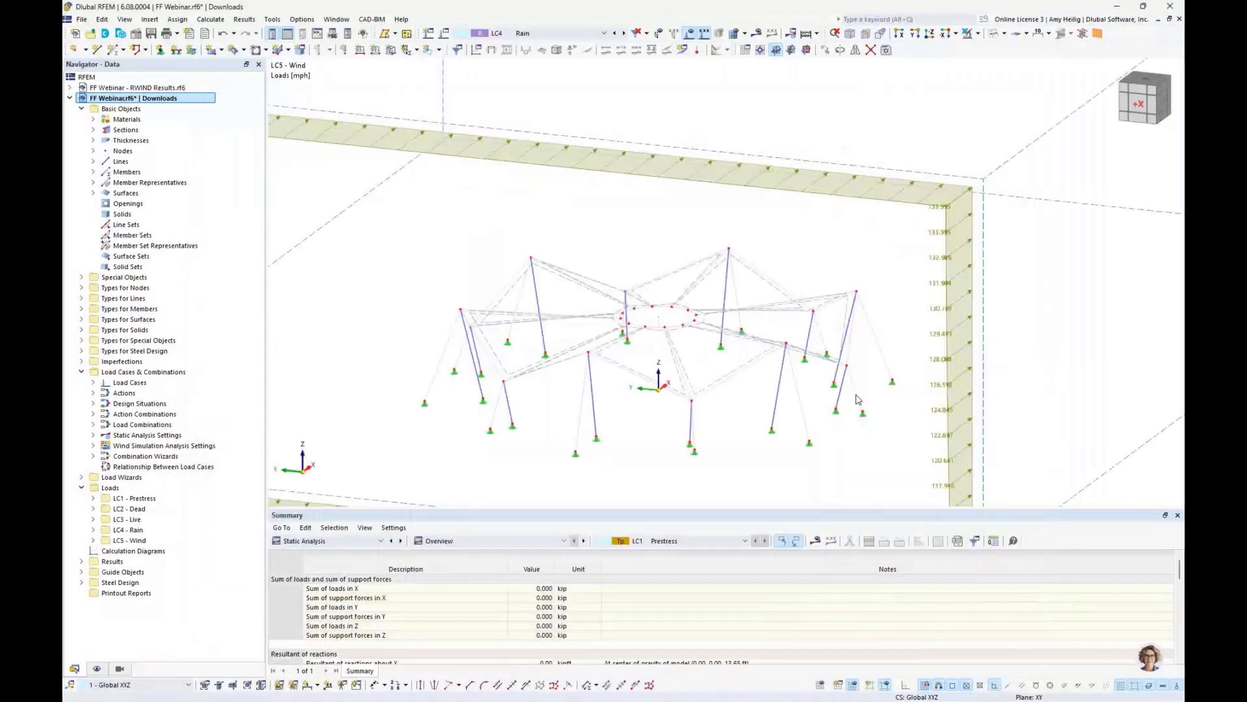
- Turn off the Consider surface thickness in wind simulation option in the mesh settings
middle_click_drag(909, 350, 519, 265)
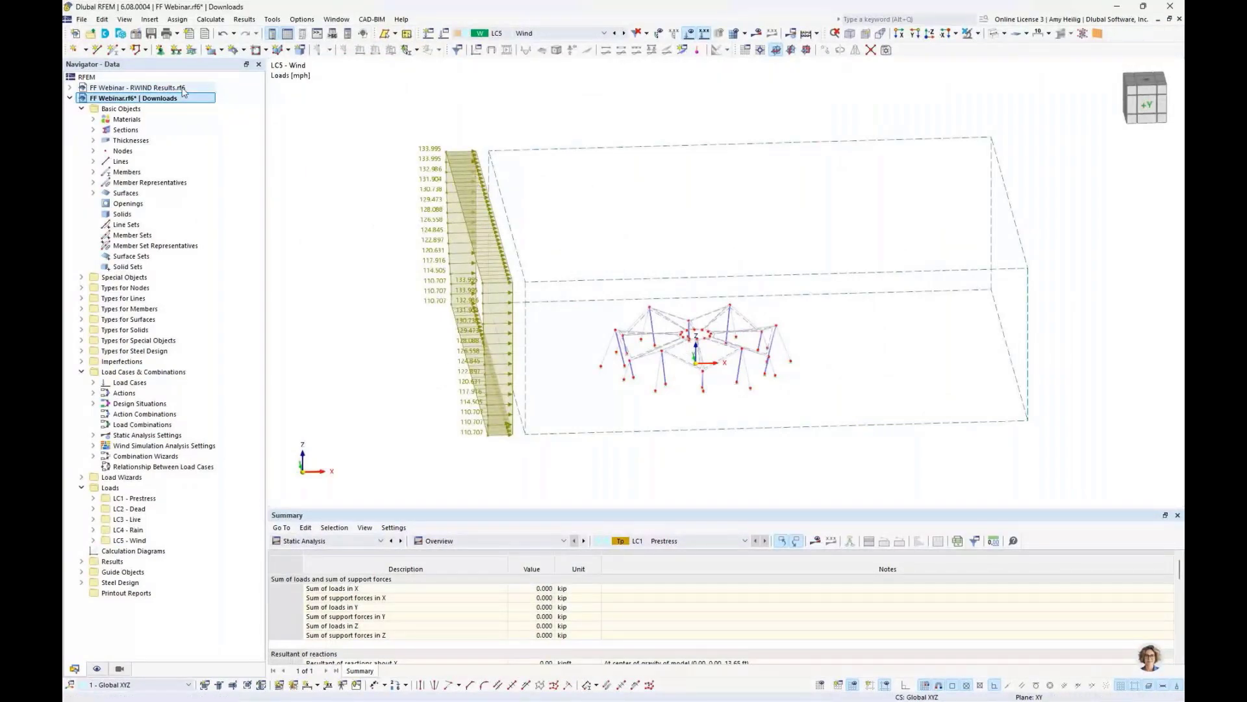
left_click(212, 19)
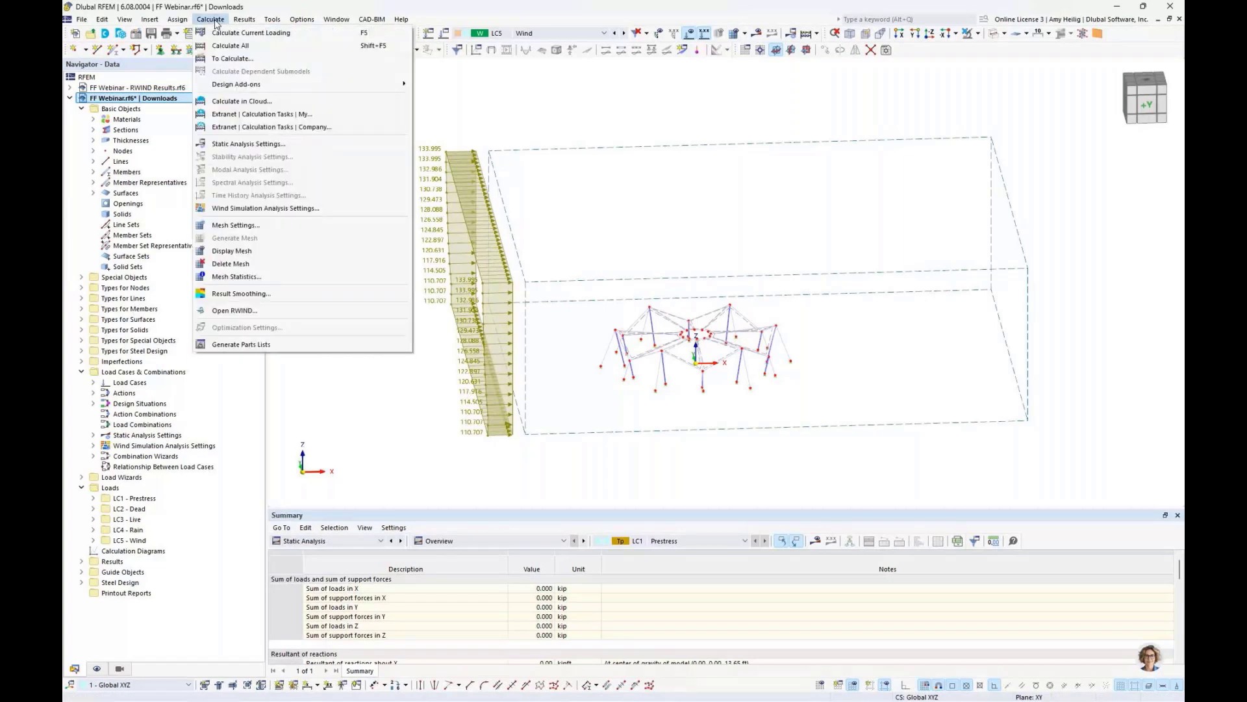
left_click(242, 226)
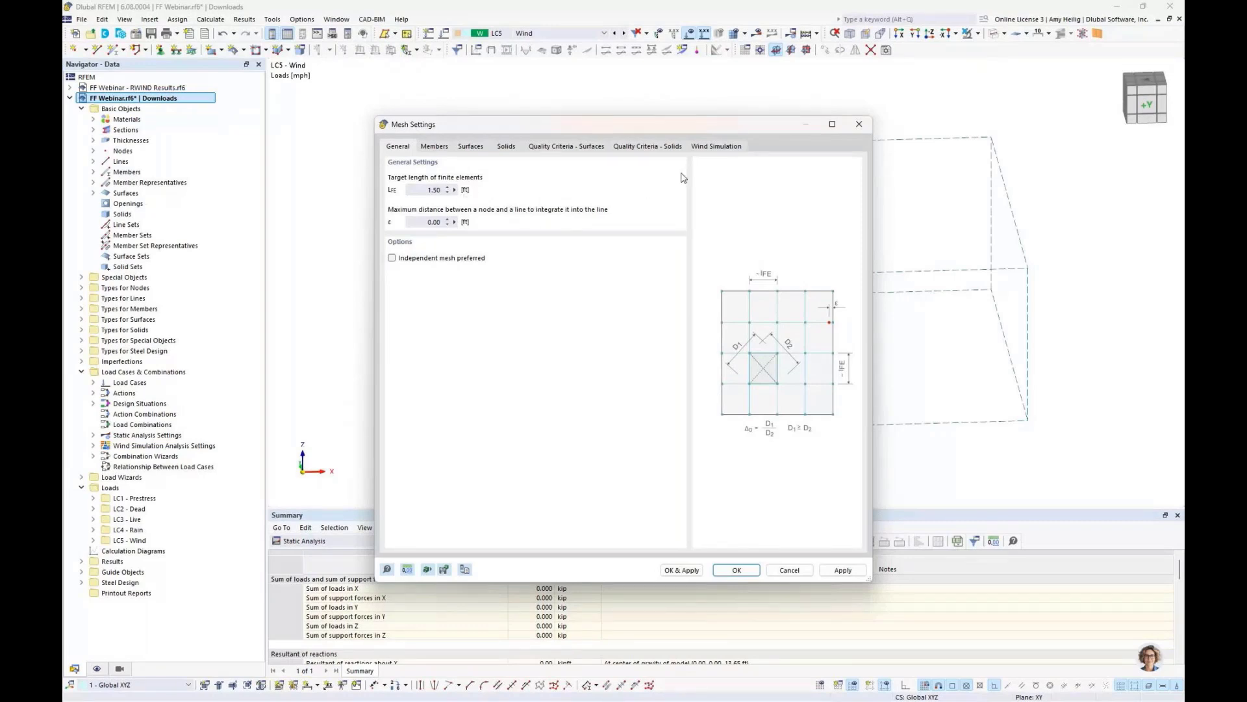
left_click(715, 146)
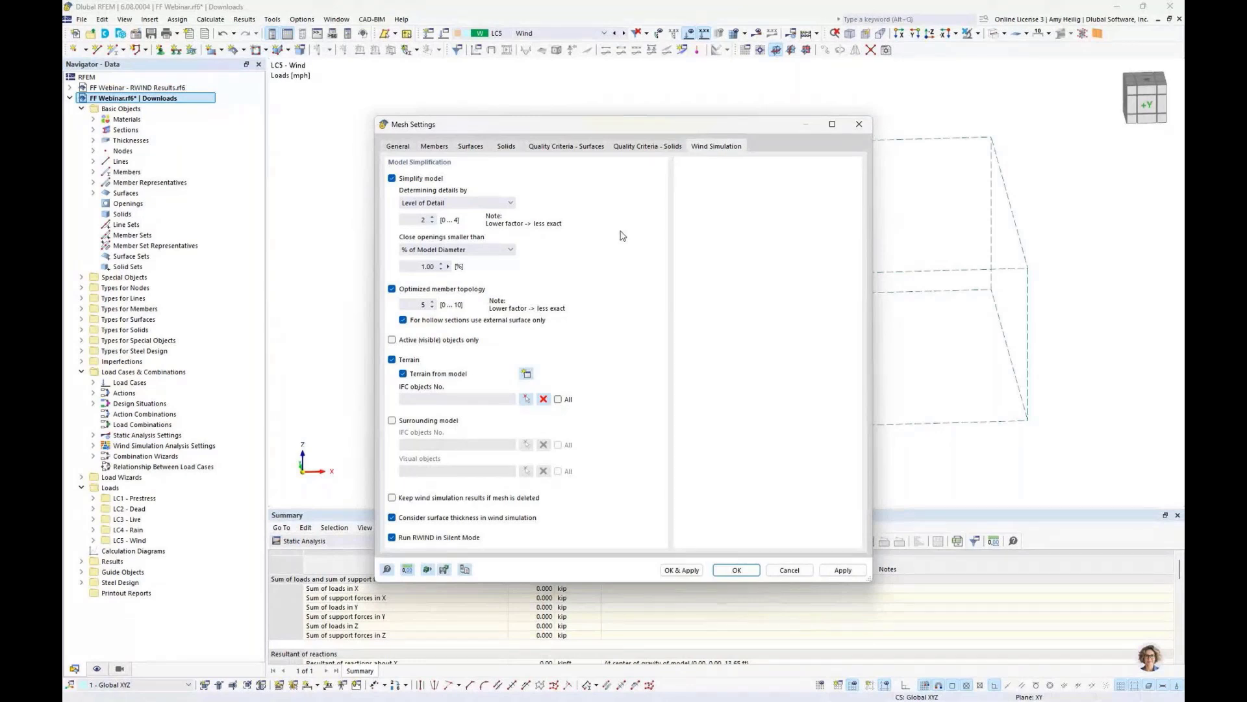
left_click(442, 517)
left_click(738, 571)
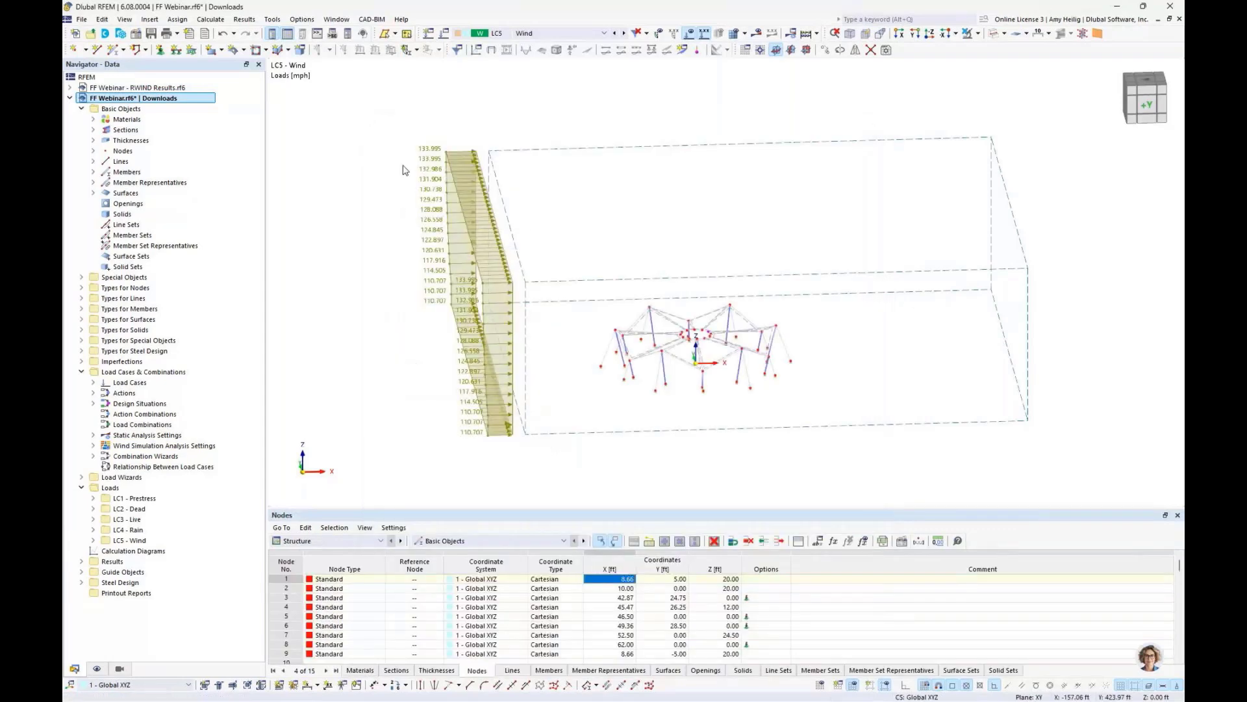
- Open the model in RWIND and examine the canopy in the wind tunnel
left_click(210, 18)
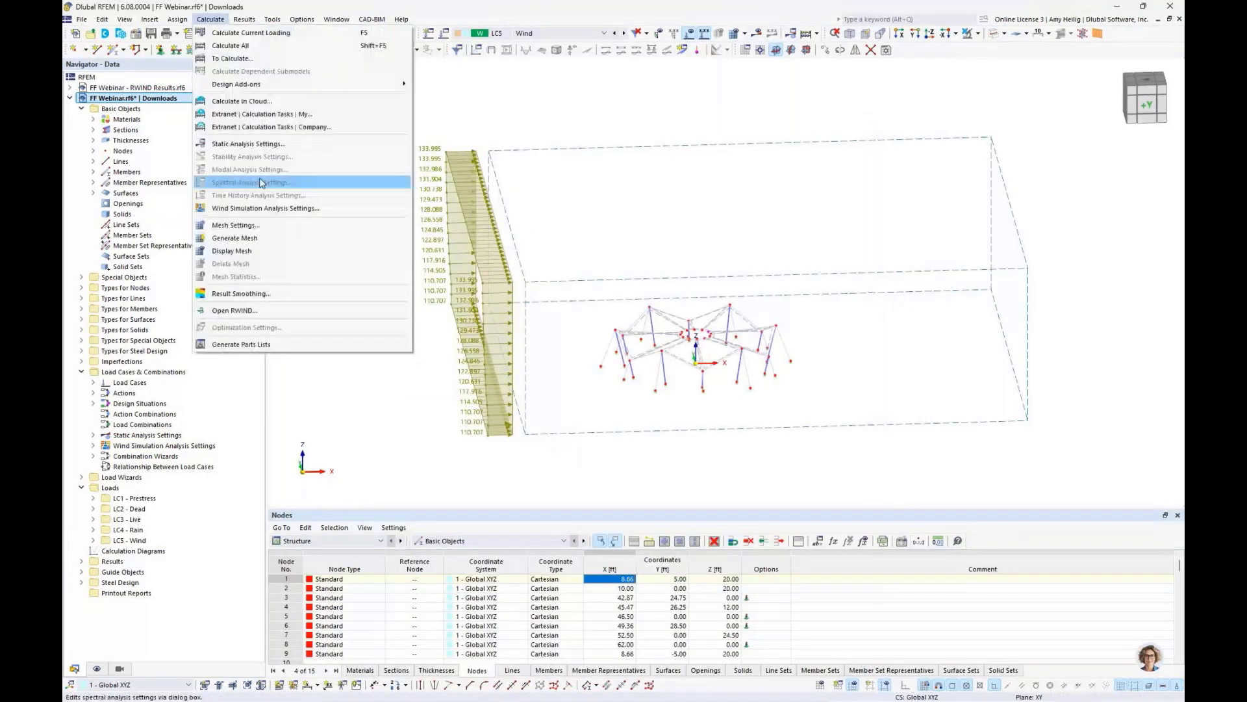
left_click(254, 315)
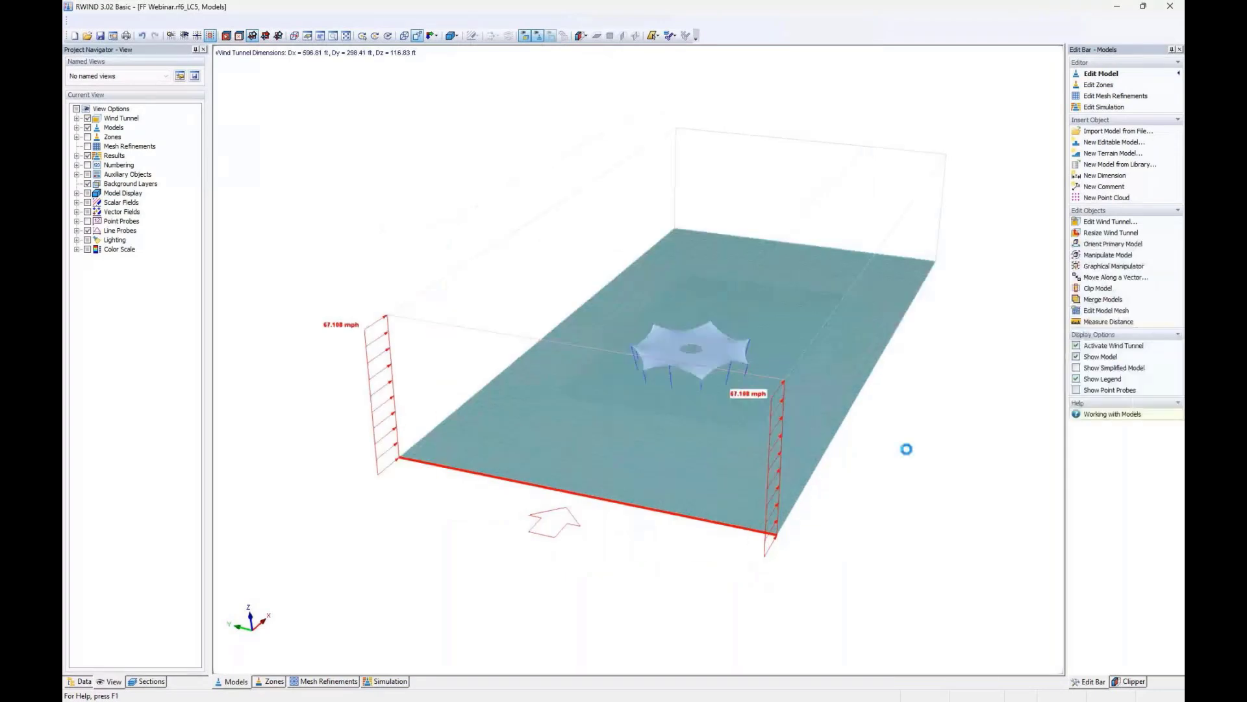
middle_click_drag(907, 462, 572, 453, "ctrl")
scroll(653, 385, "up", 5)
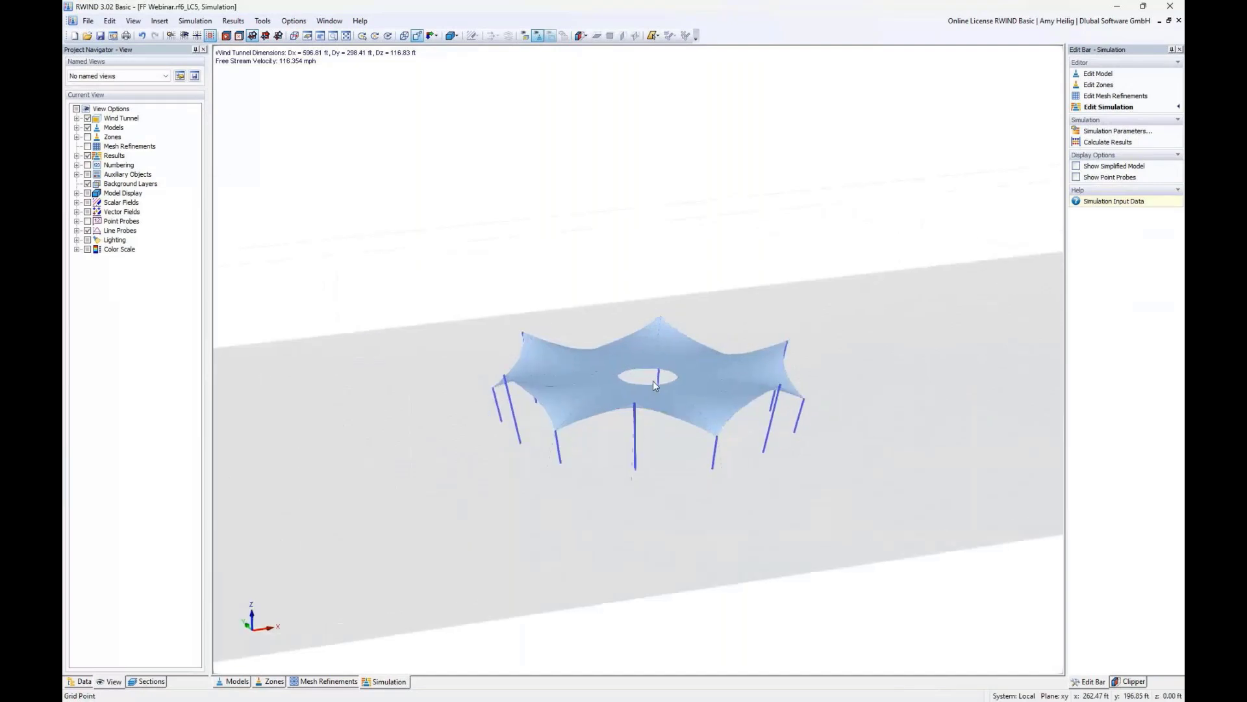
middle_click_drag(653, 384, 688, 446, "ctrl")
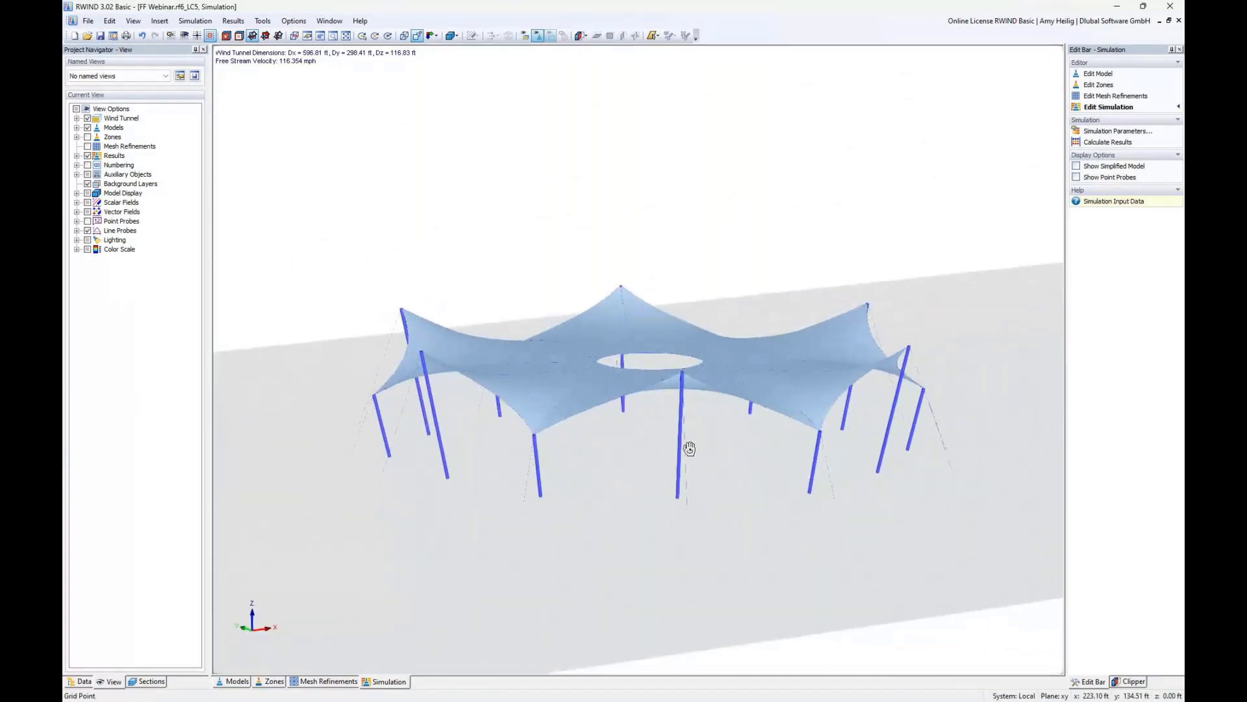
scroll(693, 452, "down", 5)
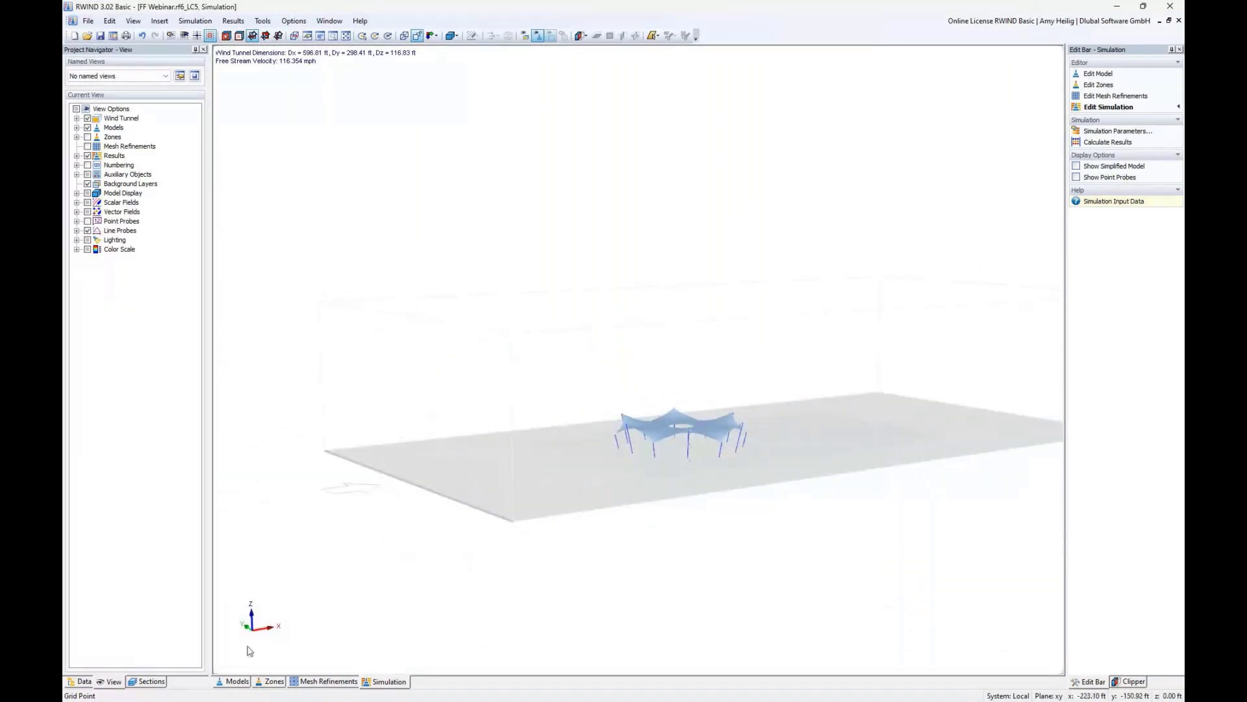
- In the Models view, show the simplified model instead of the original model and inspect it
left_click(234, 680)
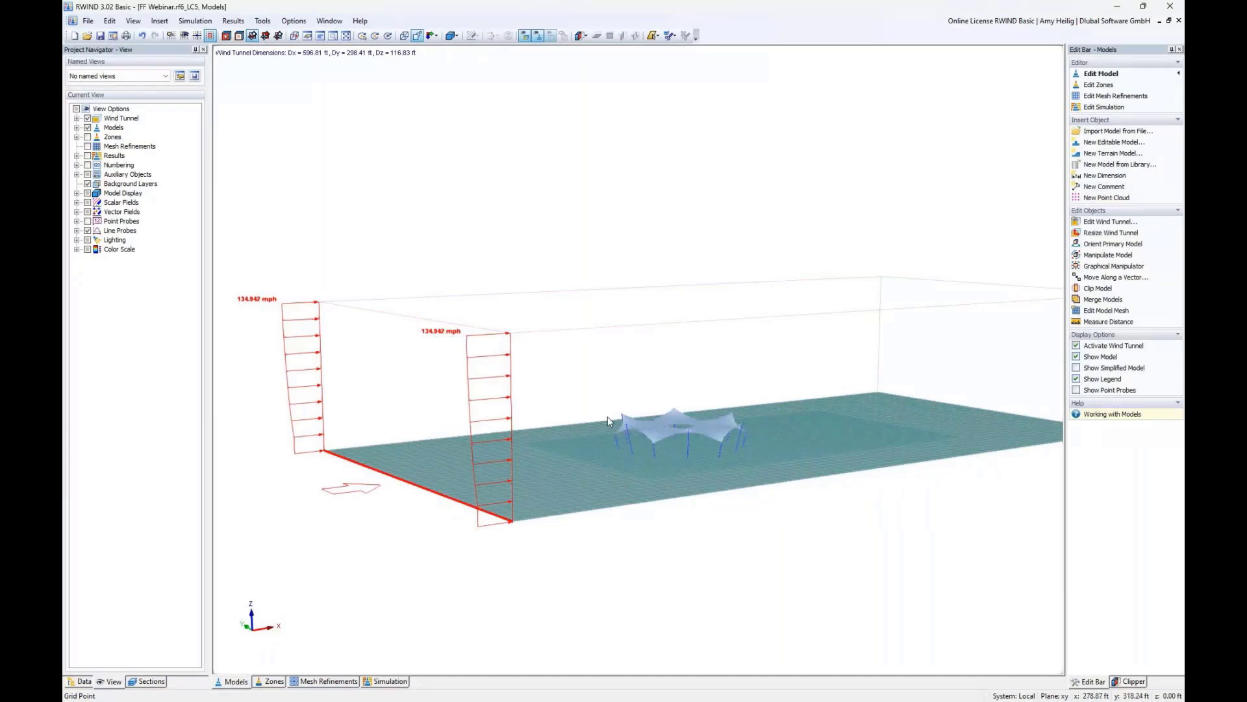
middle_click_drag(607, 415, 708, 471)
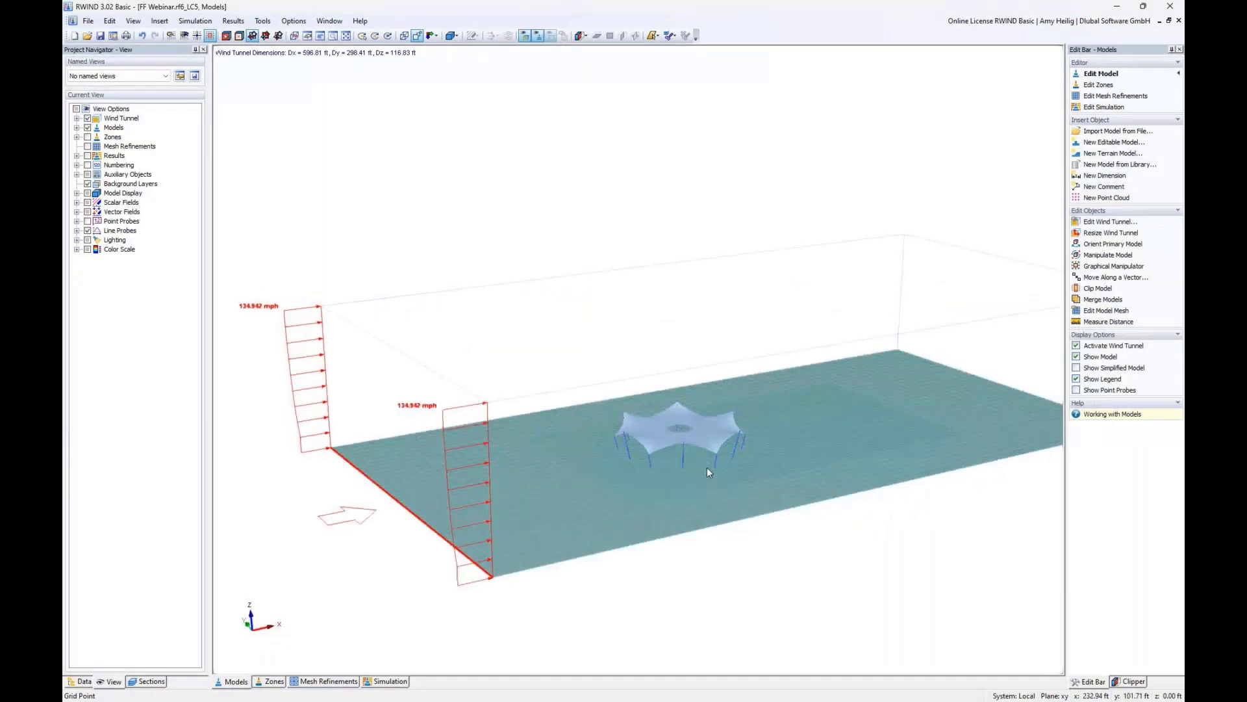
left_click(76, 127)
left_click(99, 146)
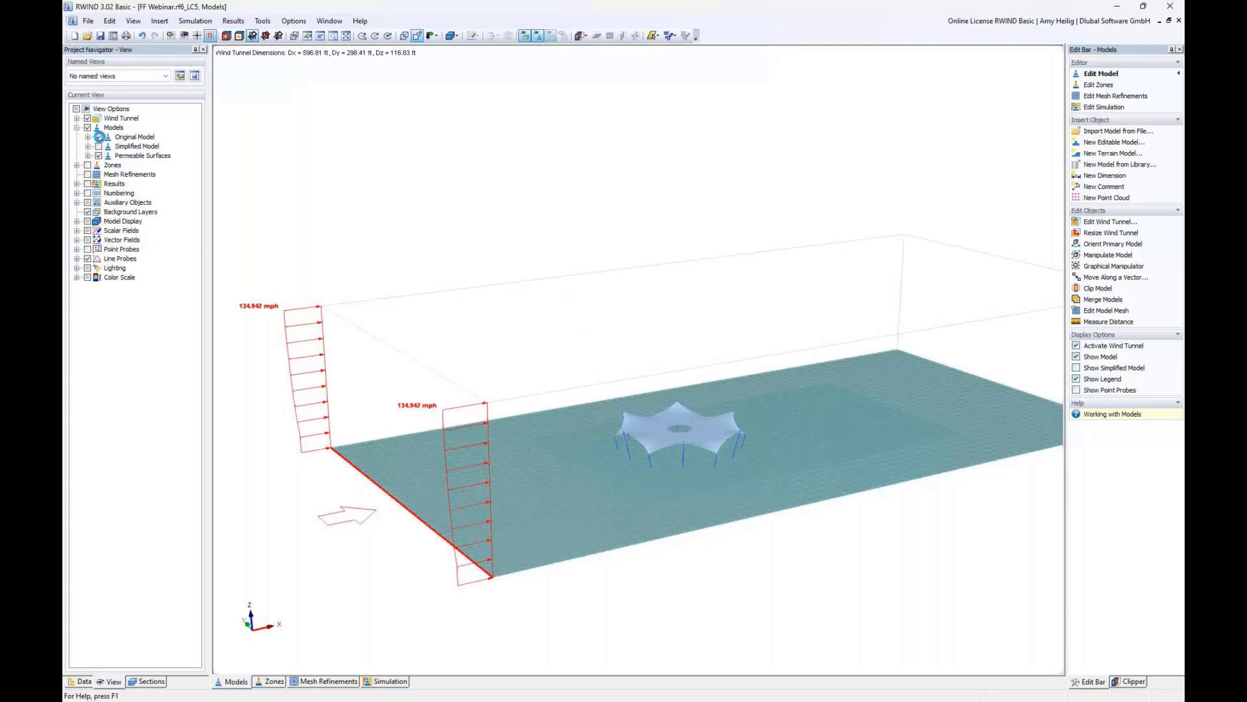
left_click(100, 138)
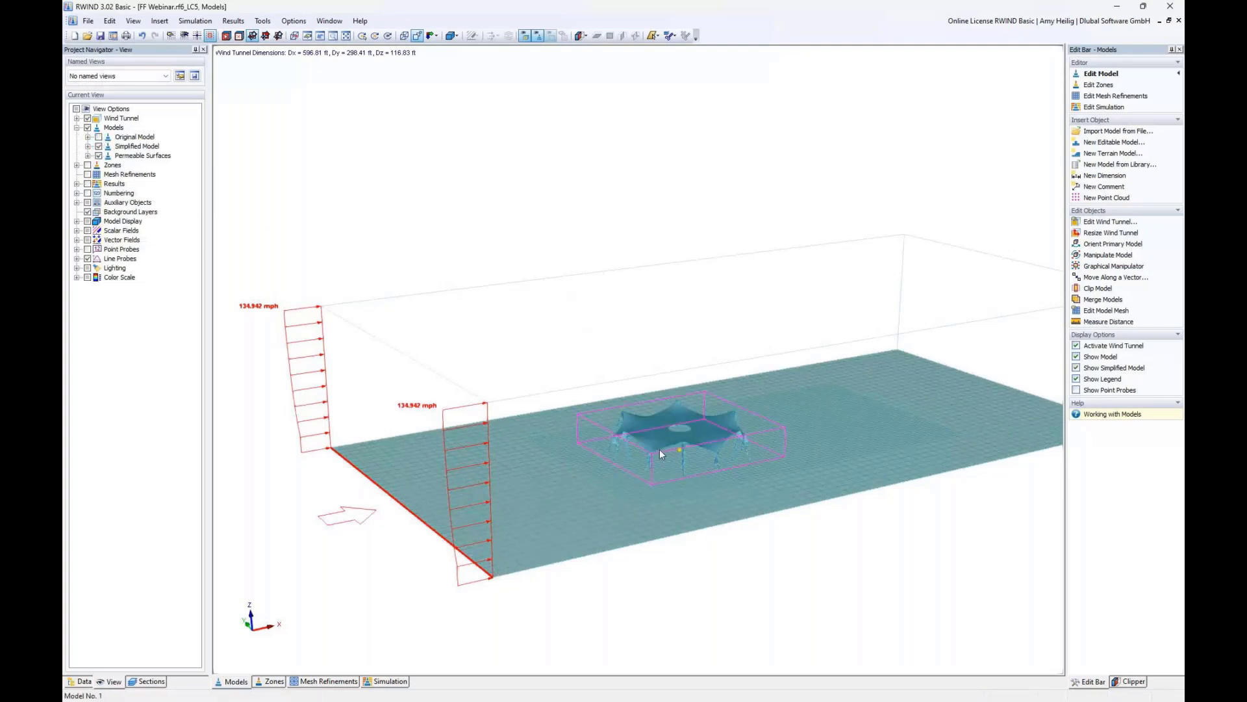
scroll(691, 457, "up", 5)
scroll(682, 437, "up", 5)
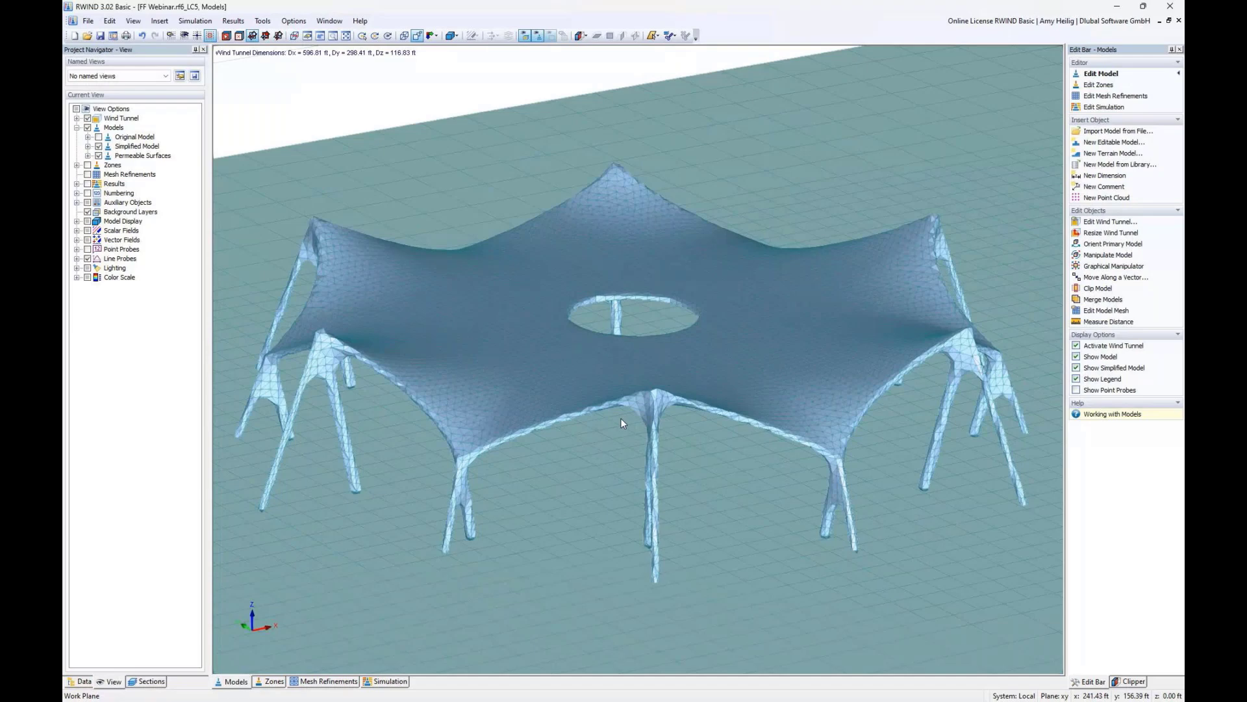
- Show the original model again and hide the simplified model
left_click(98, 137)
left_click(99, 146)
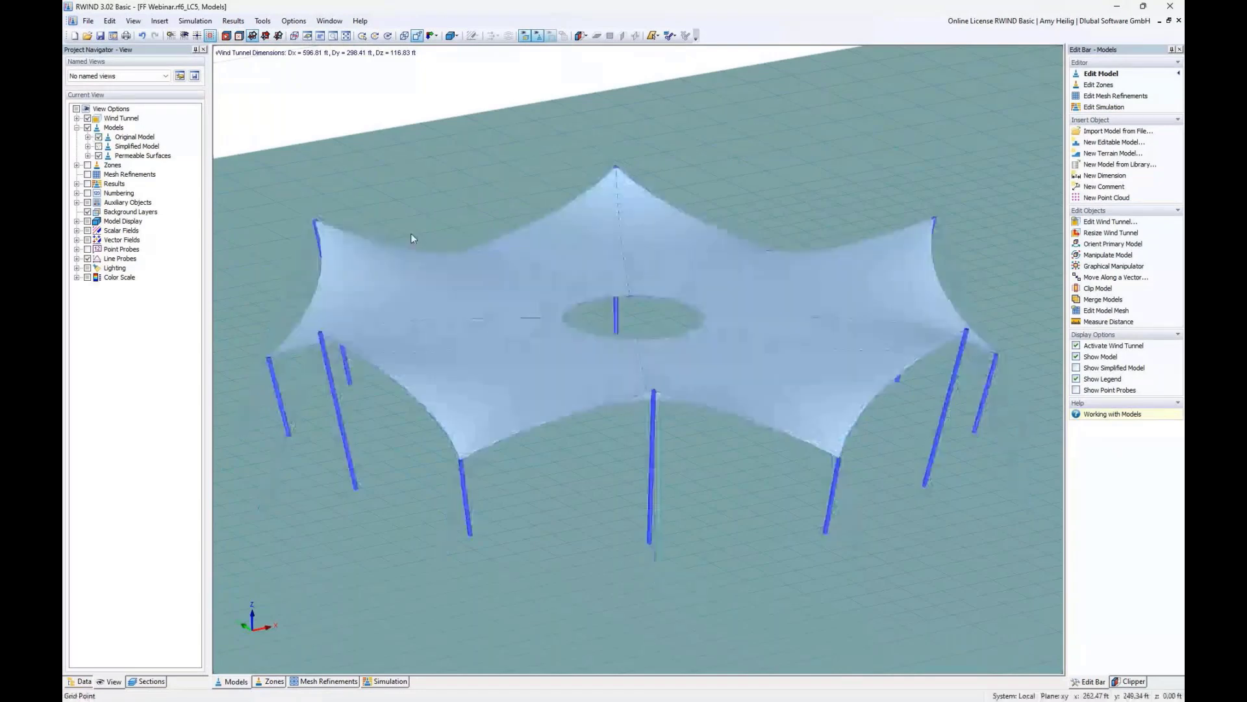
scroll(411, 233, "down", 5)
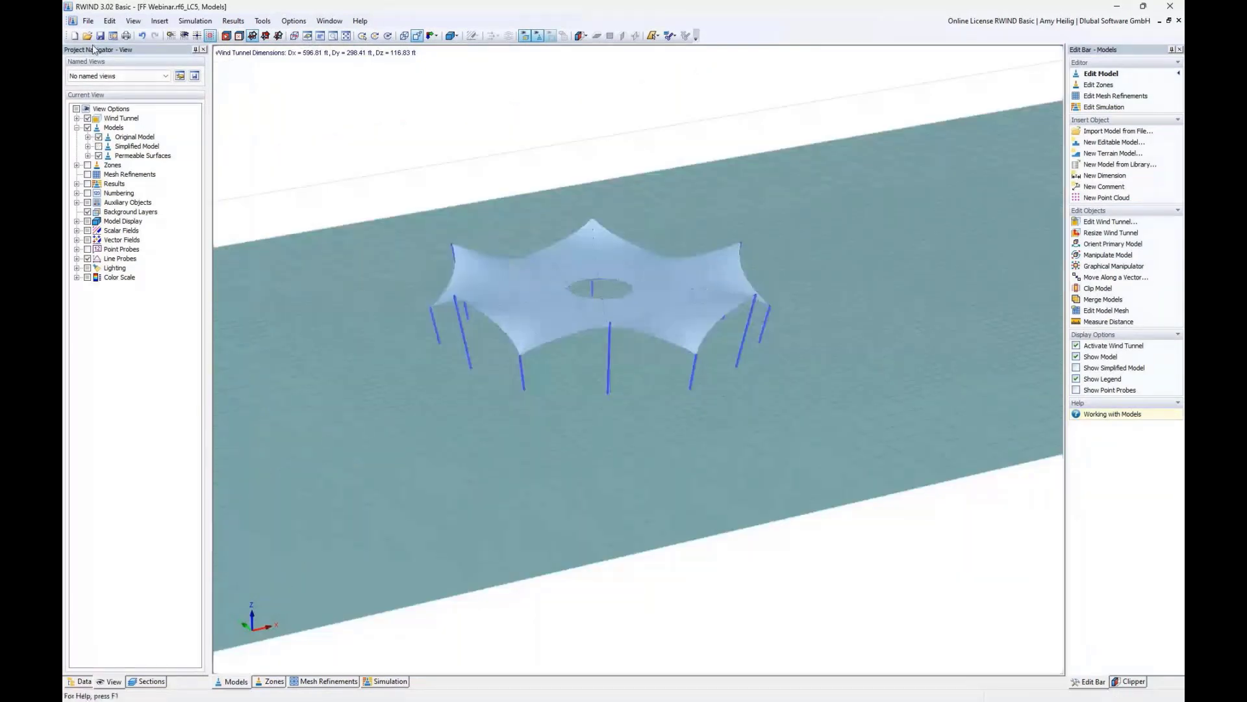
- Open the LC6 wind simulation results model and view the surface pressure on the canopy
left_click(87, 36)
double_click(624, 315)
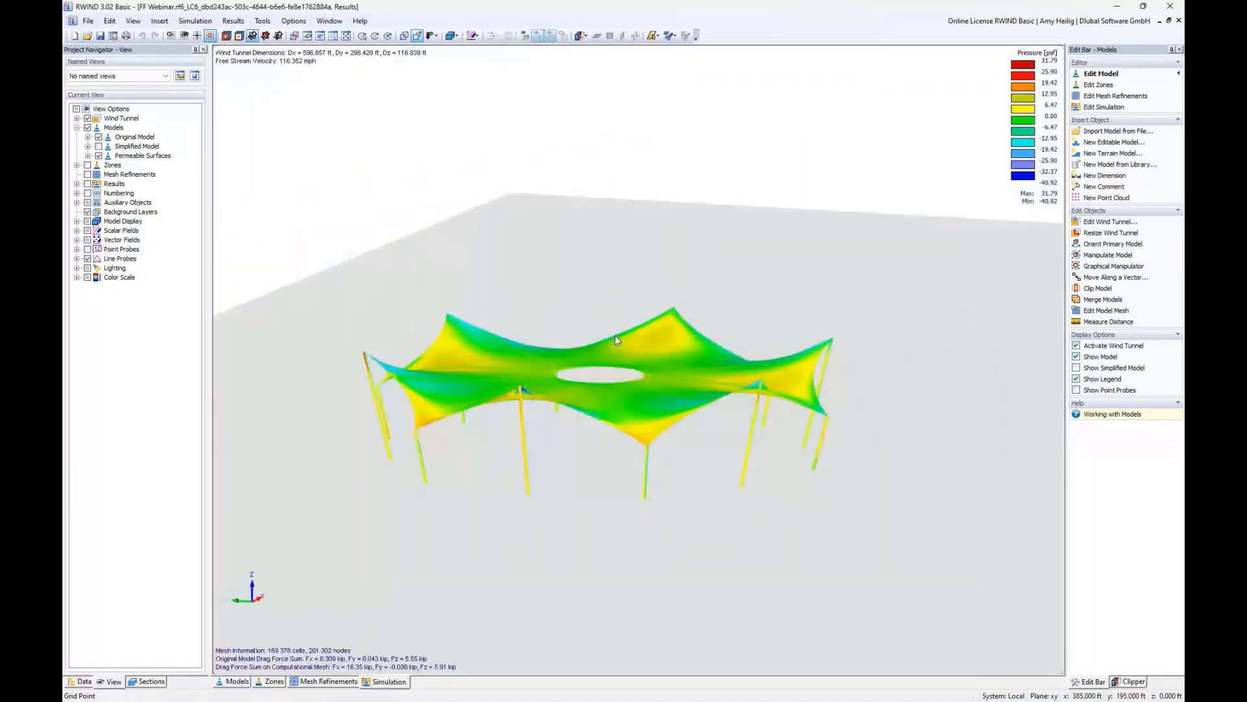
scroll(615, 336, "down", 4)
middle_click_drag(617, 339, 505, 446)
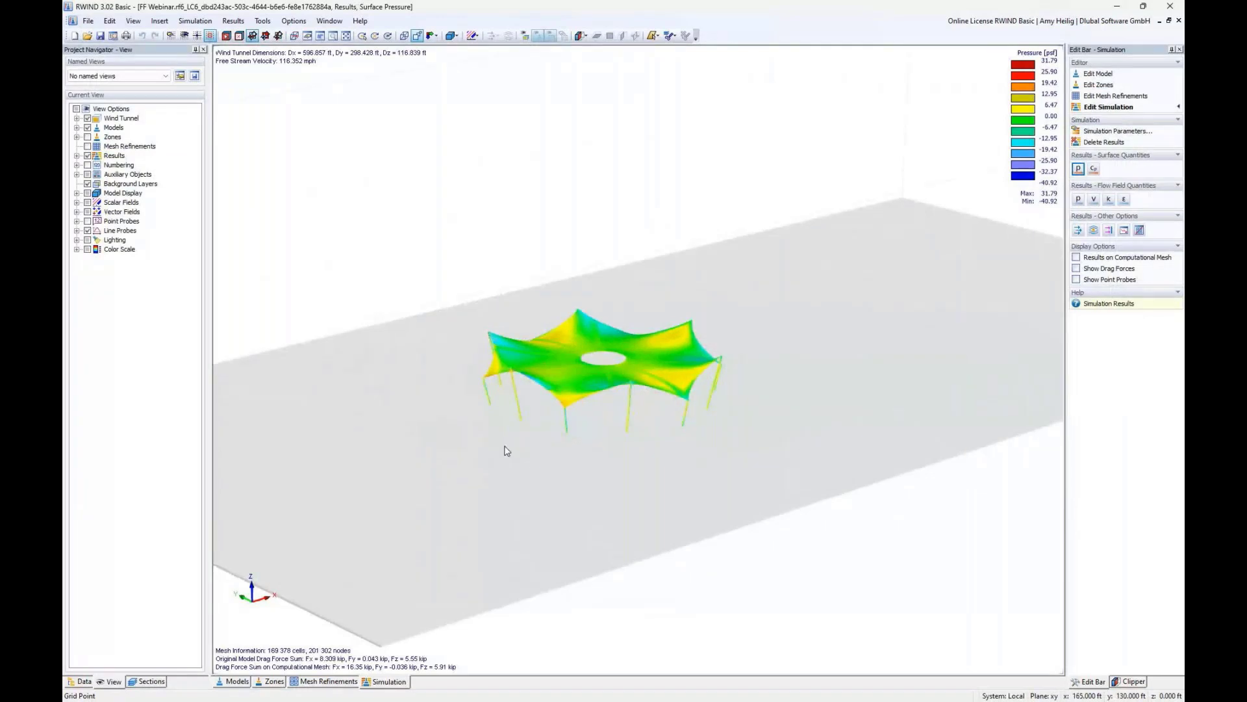
mouse_move(570, 385)
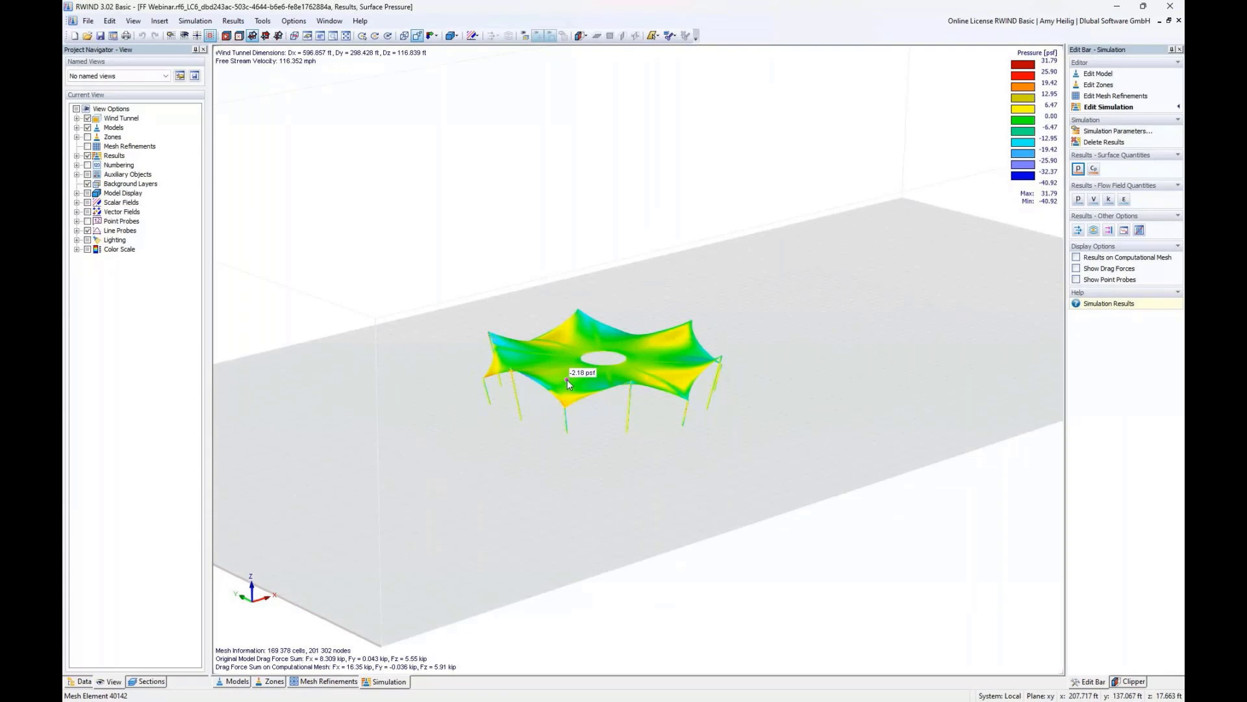
- Examine the surface pressure distribution on the canopy from several viewing angles
scroll(567, 380, "up", 3)
scroll(564, 376, "down", 10)
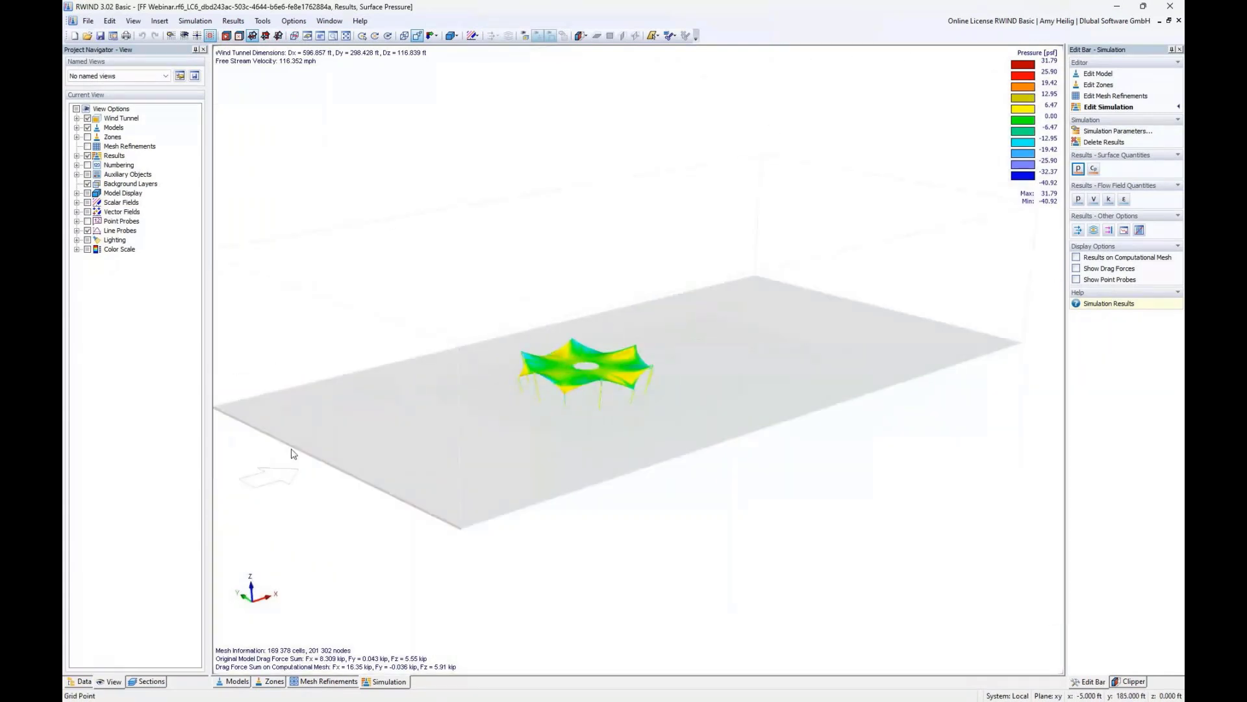
scroll(523, 415, "up", 3)
scroll(523, 415, "up", 3)
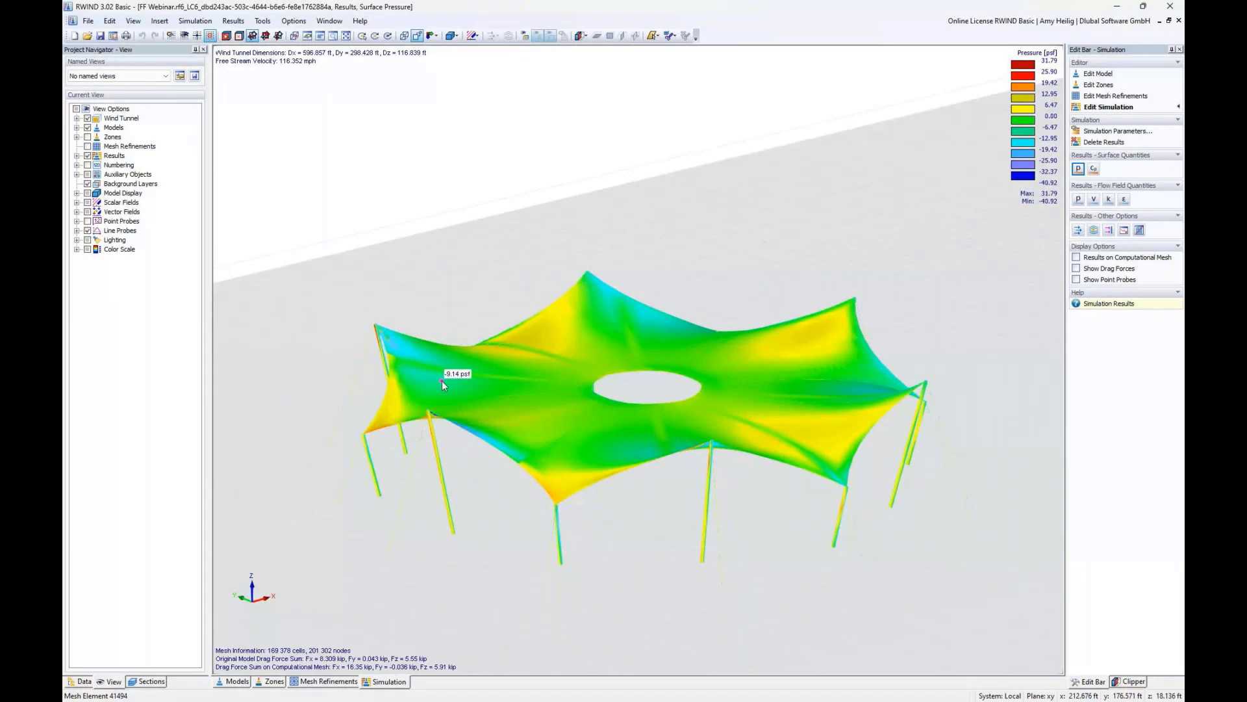
middle_click_drag(551, 380, 588, 264)
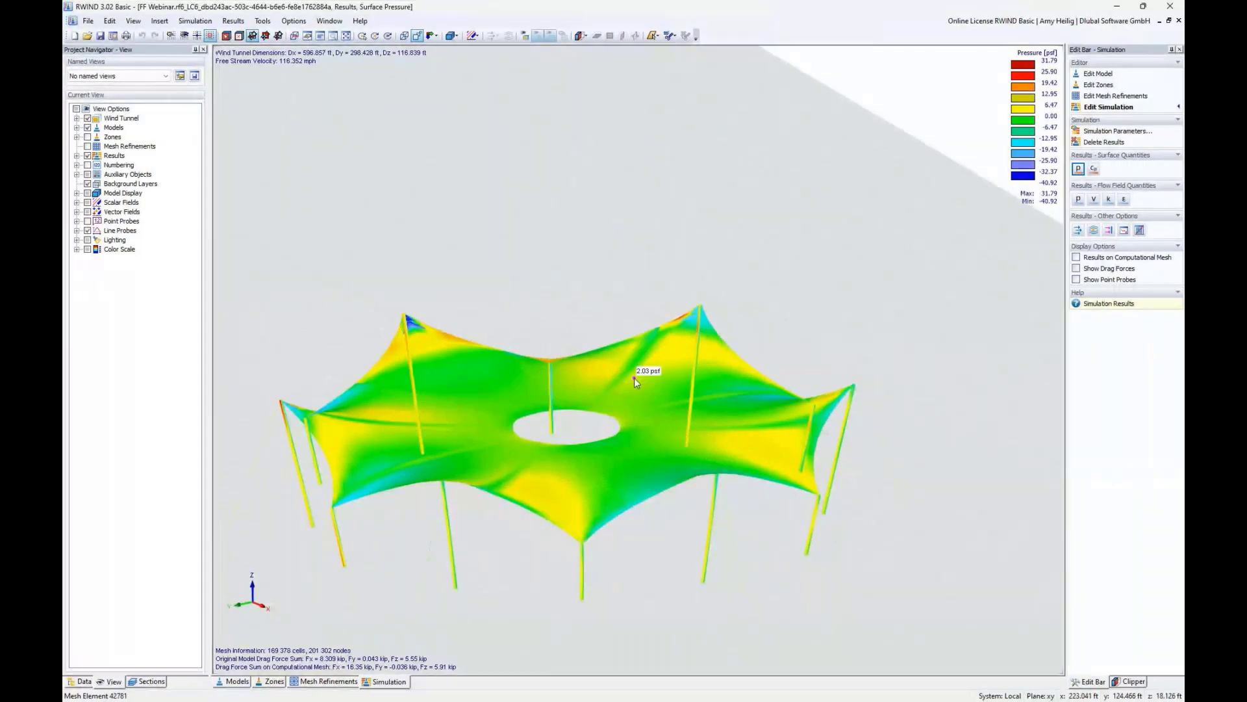
middle_click_drag(634, 377, 578, 545, "ctrl")
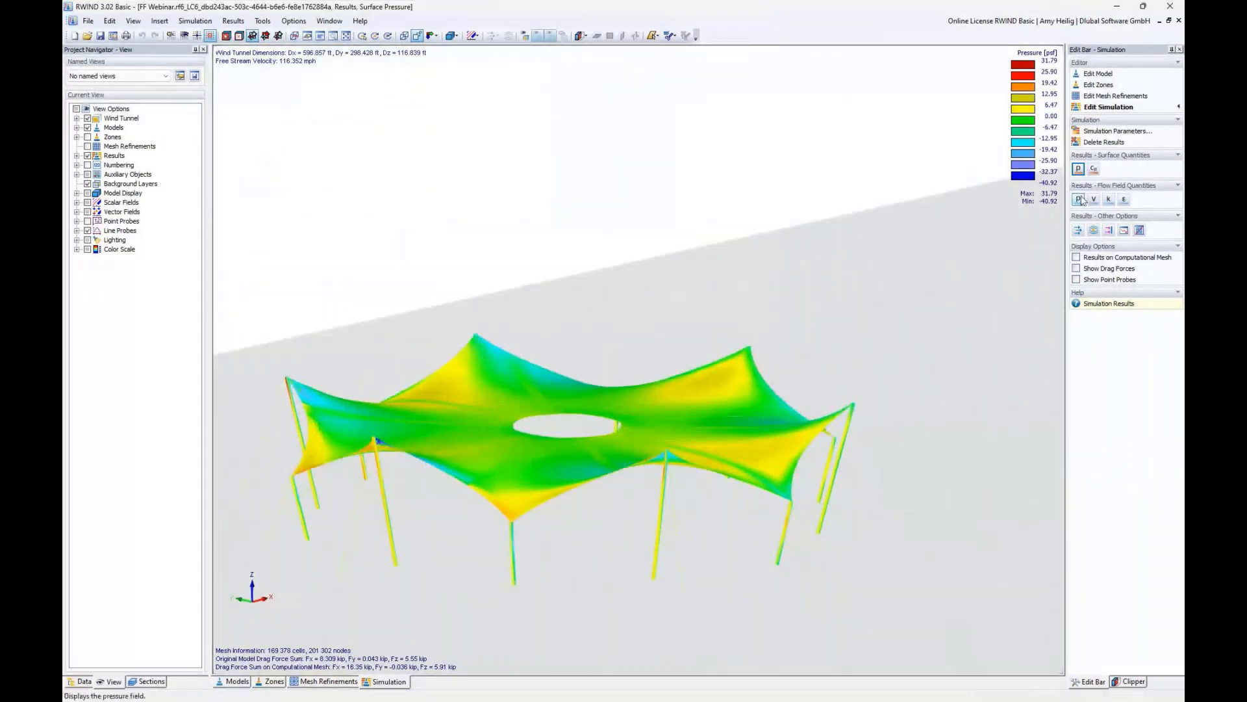
- Switch the surface results to the Cp coefficient and inspect the canopy
left_click(1095, 170)
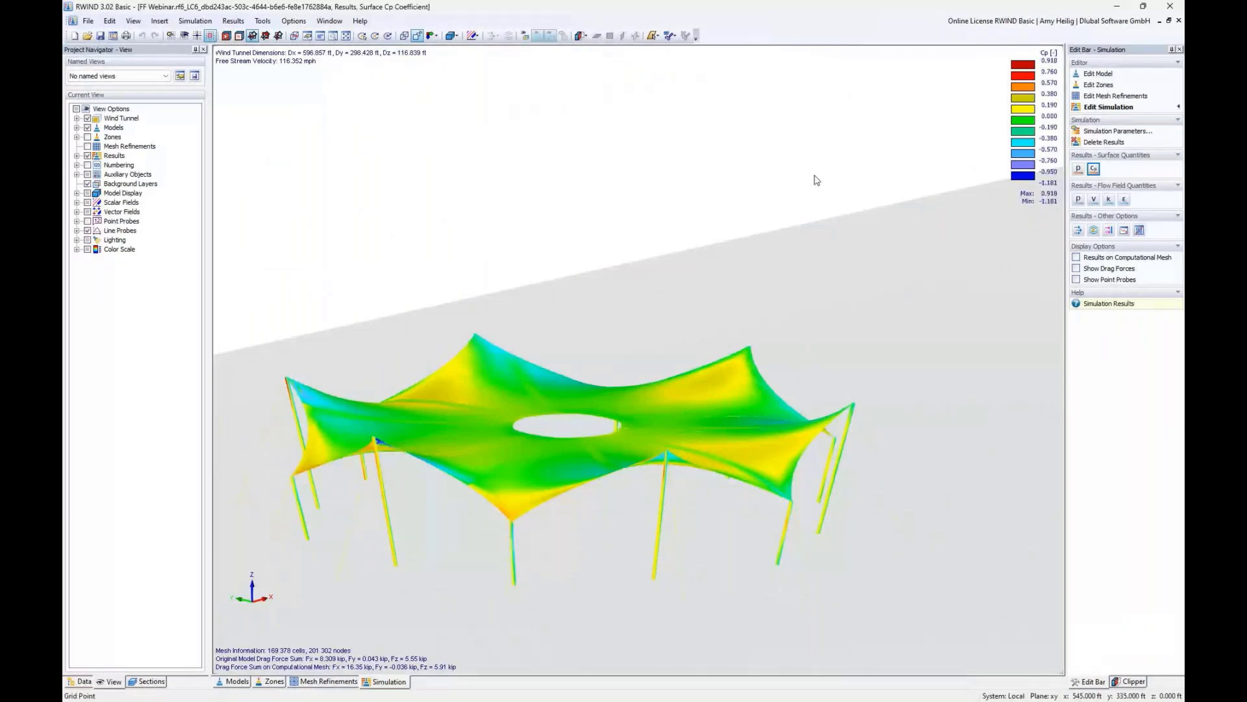
middle_click_drag(701, 277, 724, 245)
mouse_move(521, 375)
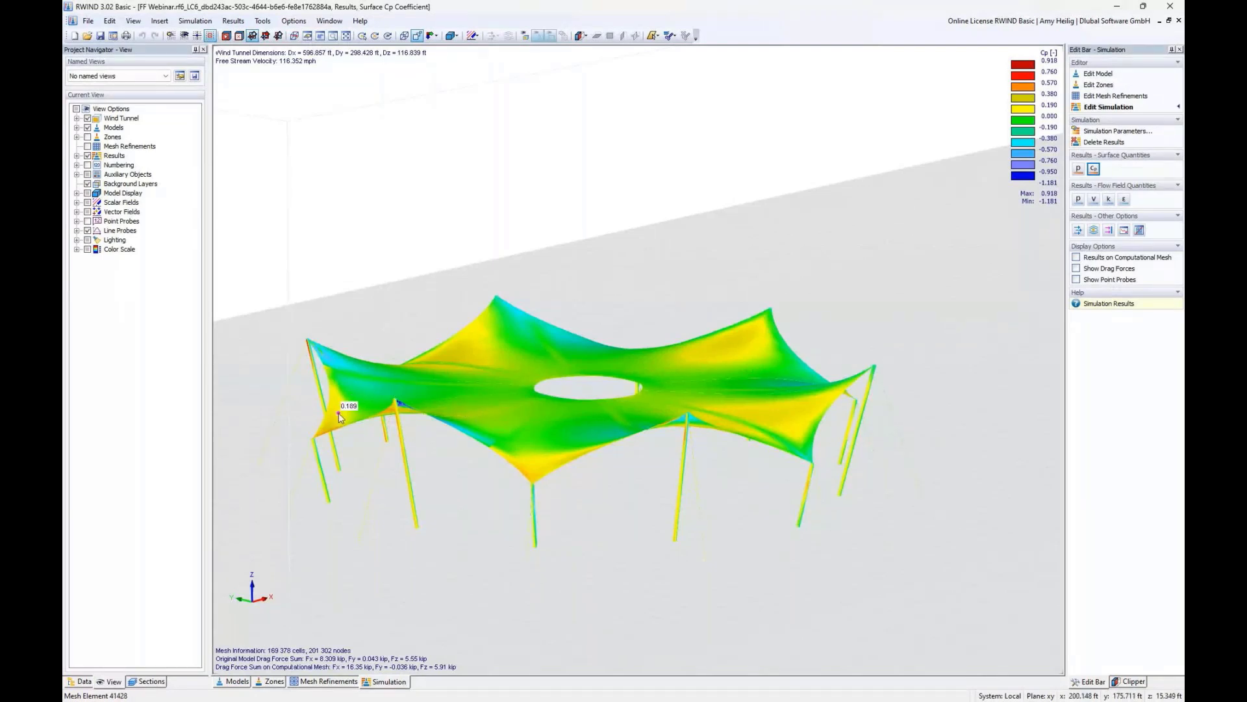
scroll(777, 297, "down", 2)
middle_click_drag(779, 312, 742, 319, "ctrl")
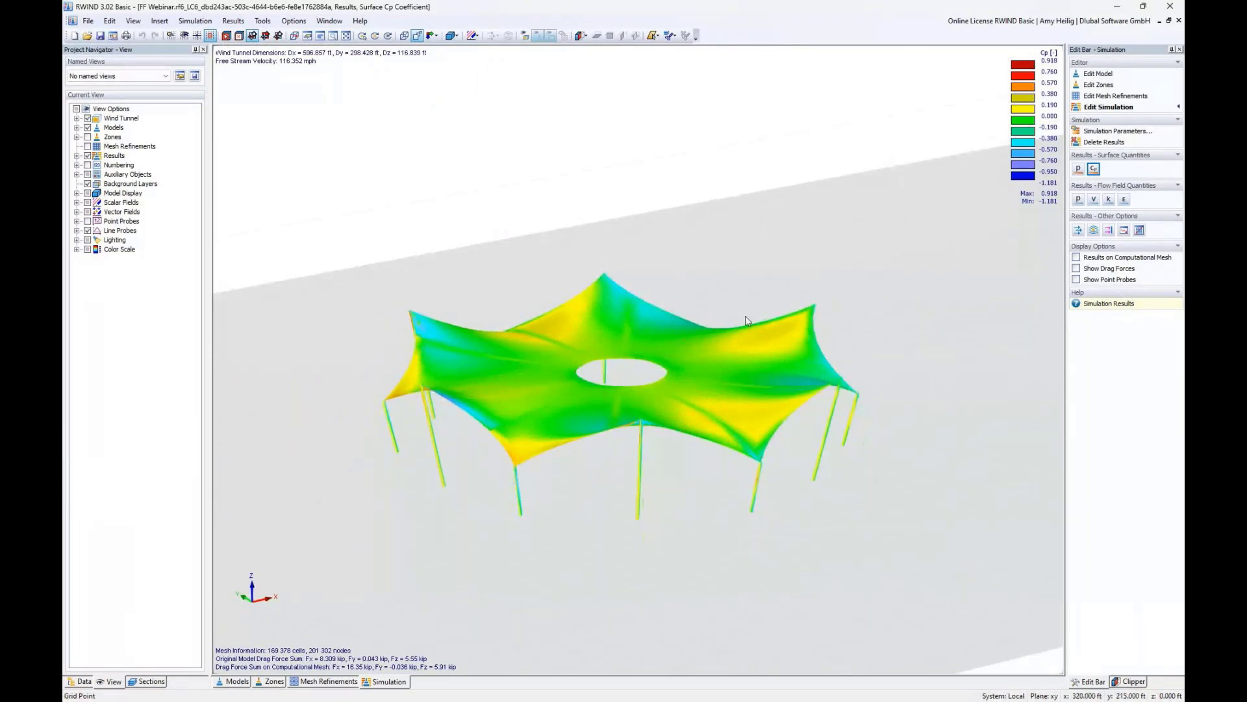
- Display the pressure field on the section plane through the wind tunnel
left_click(1078, 199)
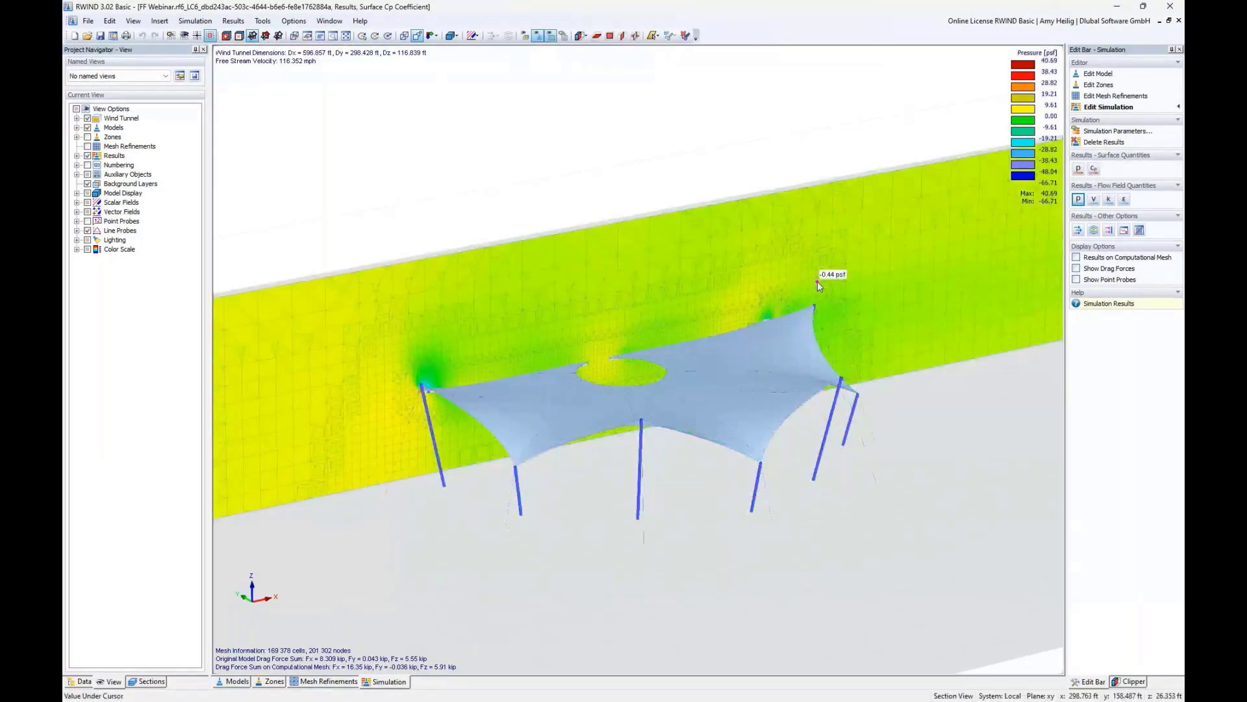
scroll(818, 282, "down", 2)
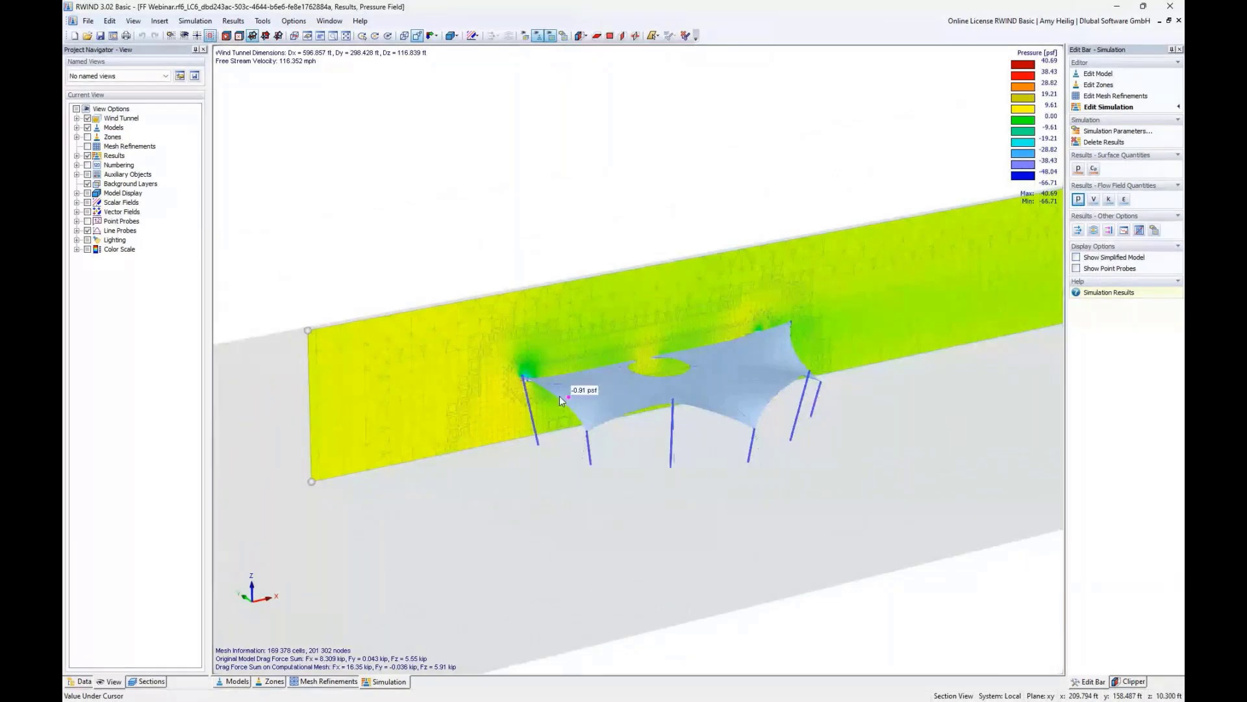
left_click_drag(308, 331, 330, 341)
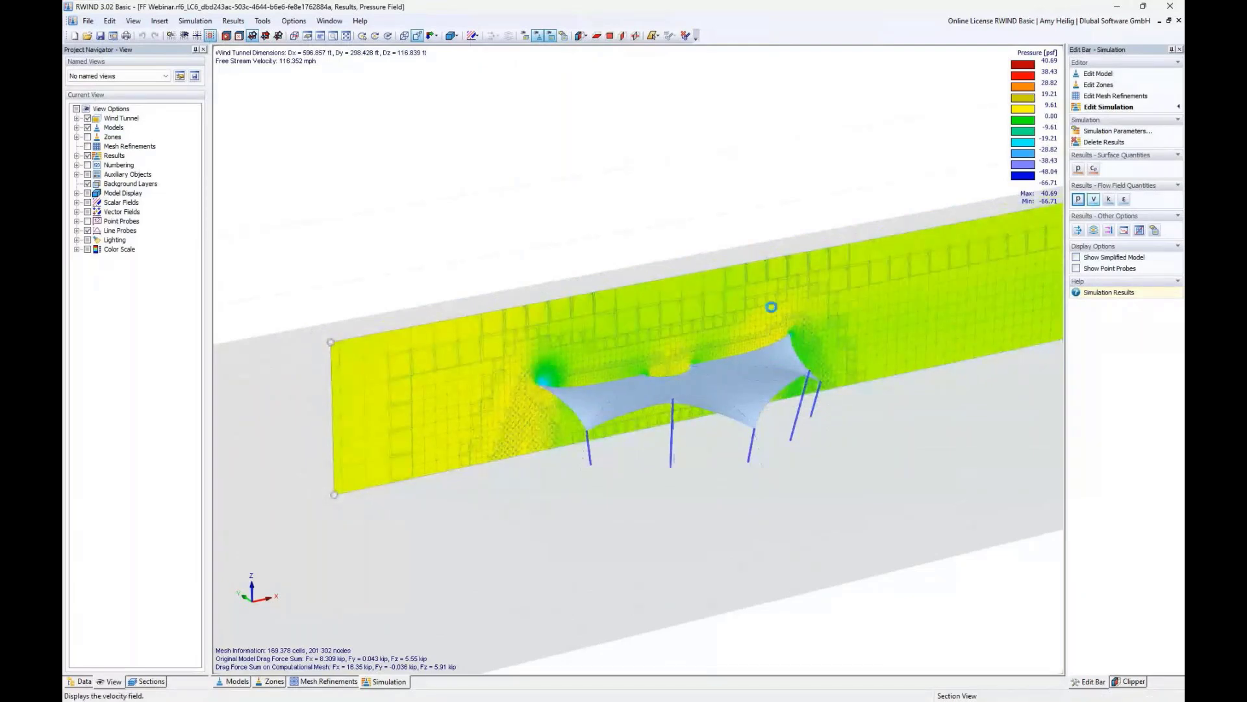
- Display the velocity field and move the slicer plane across the canopy
middle_click_drag(771, 443, 599, 391, "ctrl")
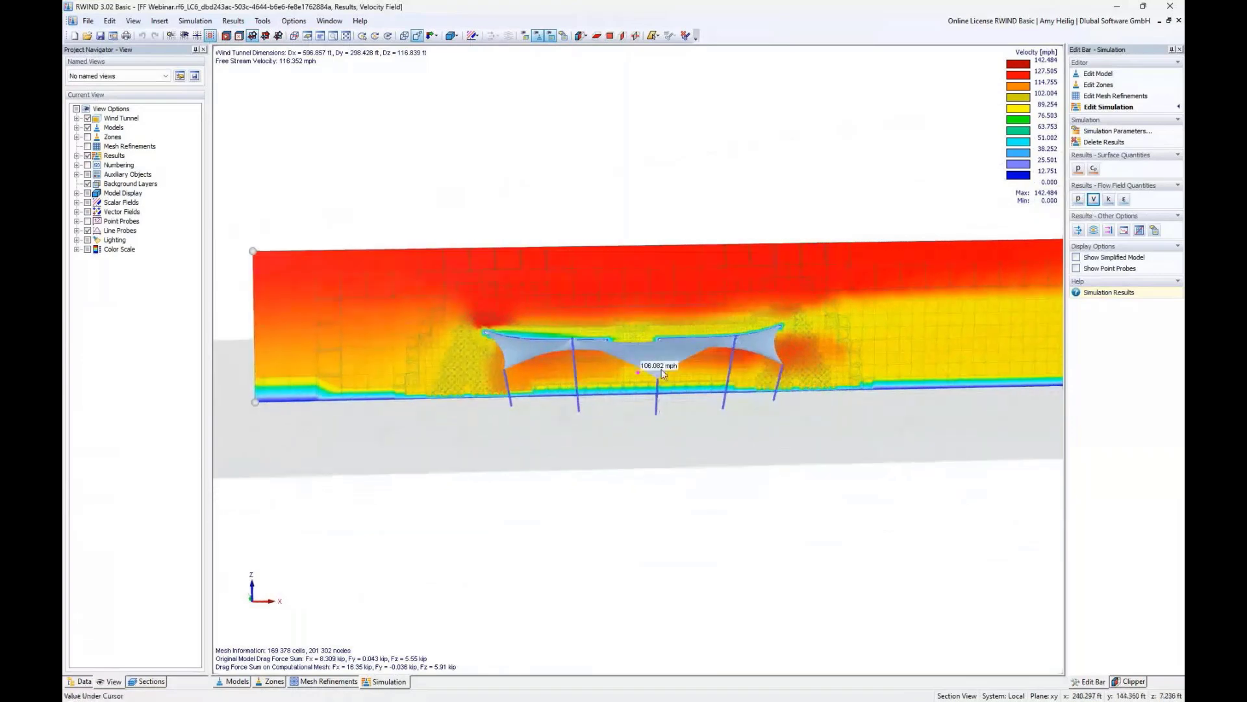
scroll(707, 345, "up", 3)
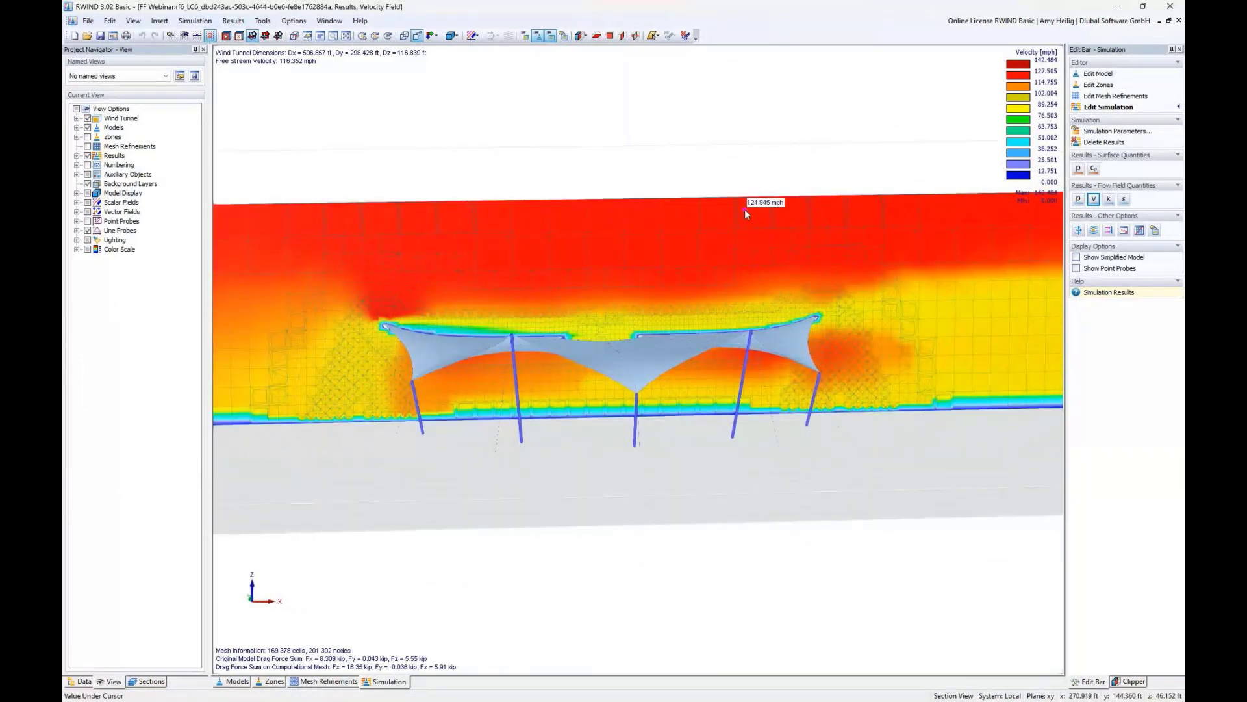
scroll(507, 305, "down", 2)
middle_click_drag(450, 330, 573, 365, "ctrl")
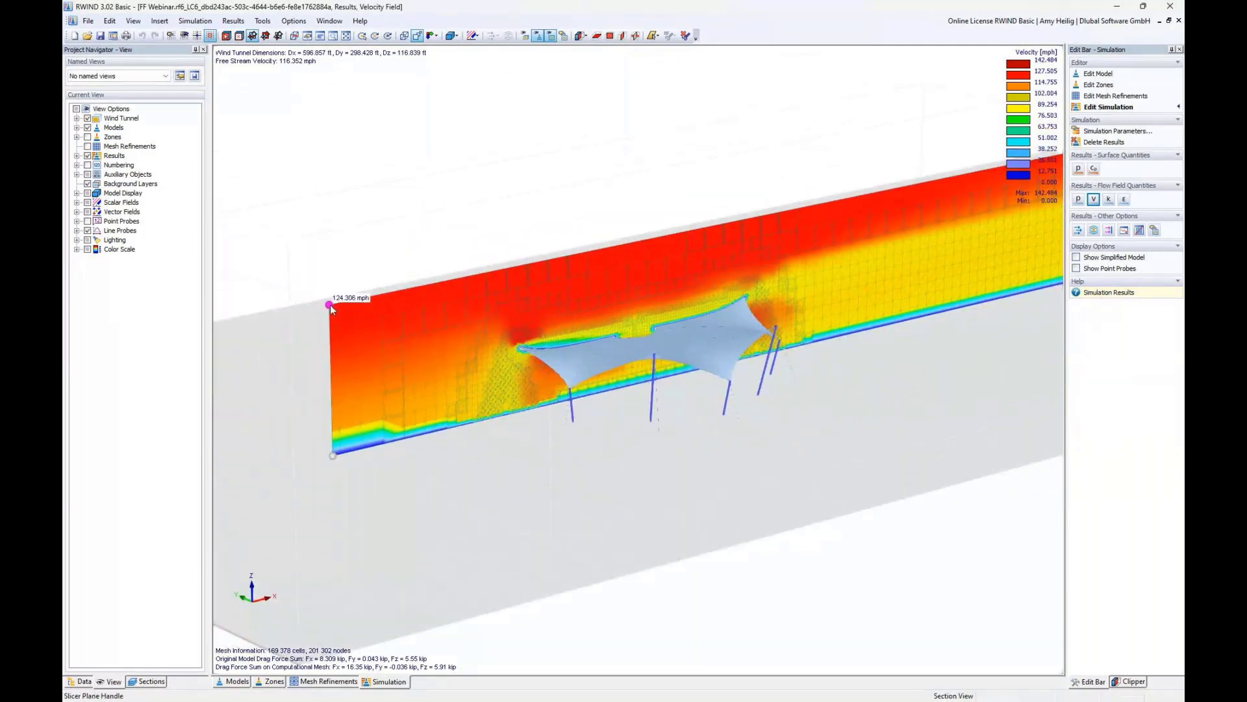
mouse_move(330, 307)
left_mouse_down()
mouse_move(355, 322)
mouse_move(322, 301)
left_mouse_up()
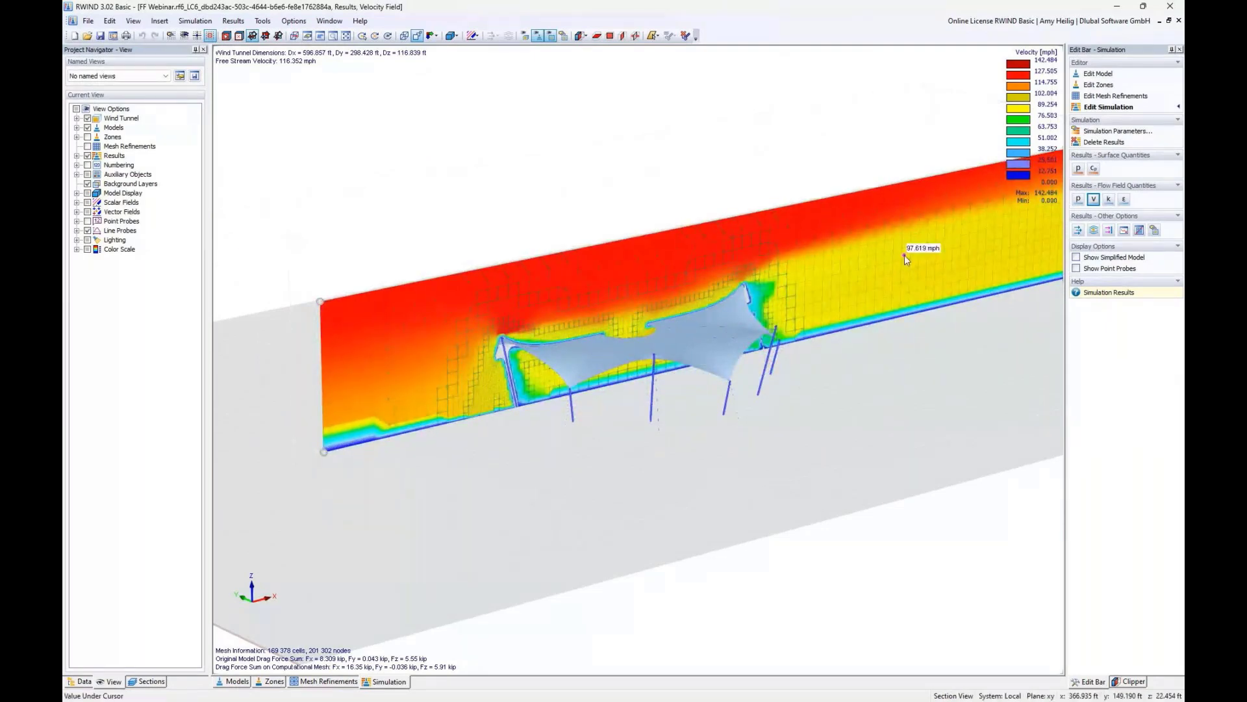
- Display the velocity vectors and look closely at the flow around the canopy
left_click(1078, 230)
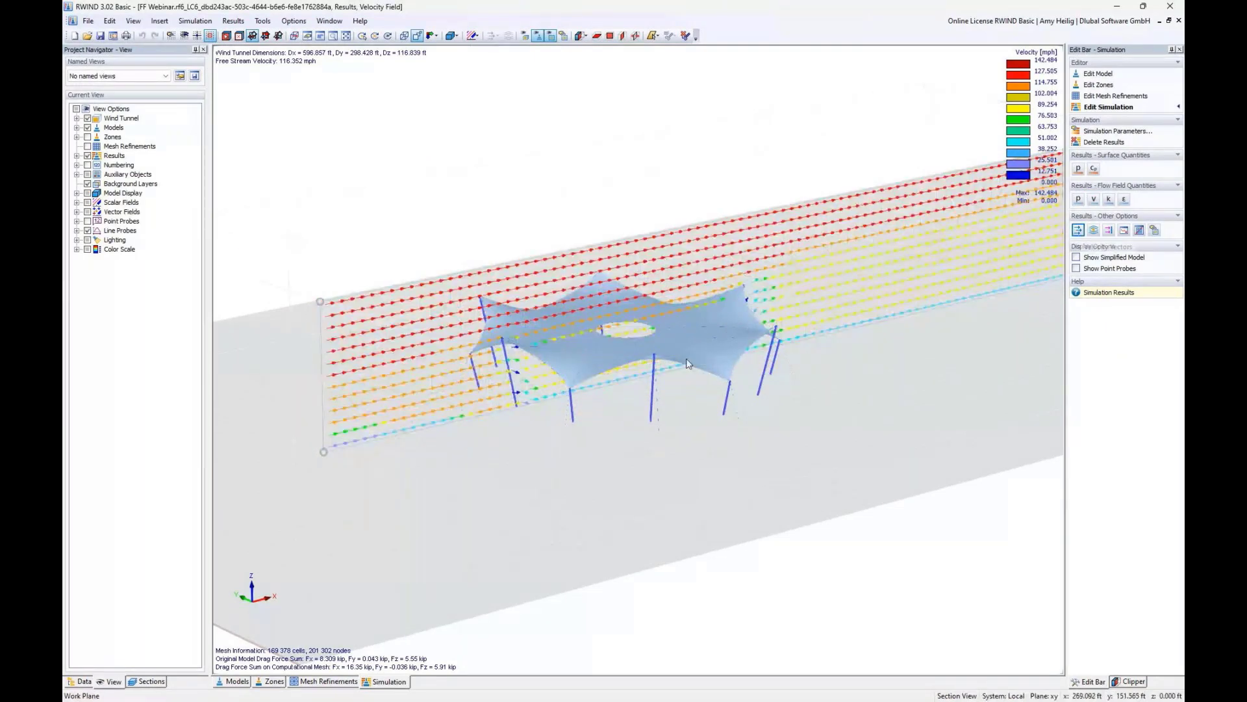
middle_click_drag(814, 404, 567, 357, "ctrl")
scroll(710, 311, "up", 5)
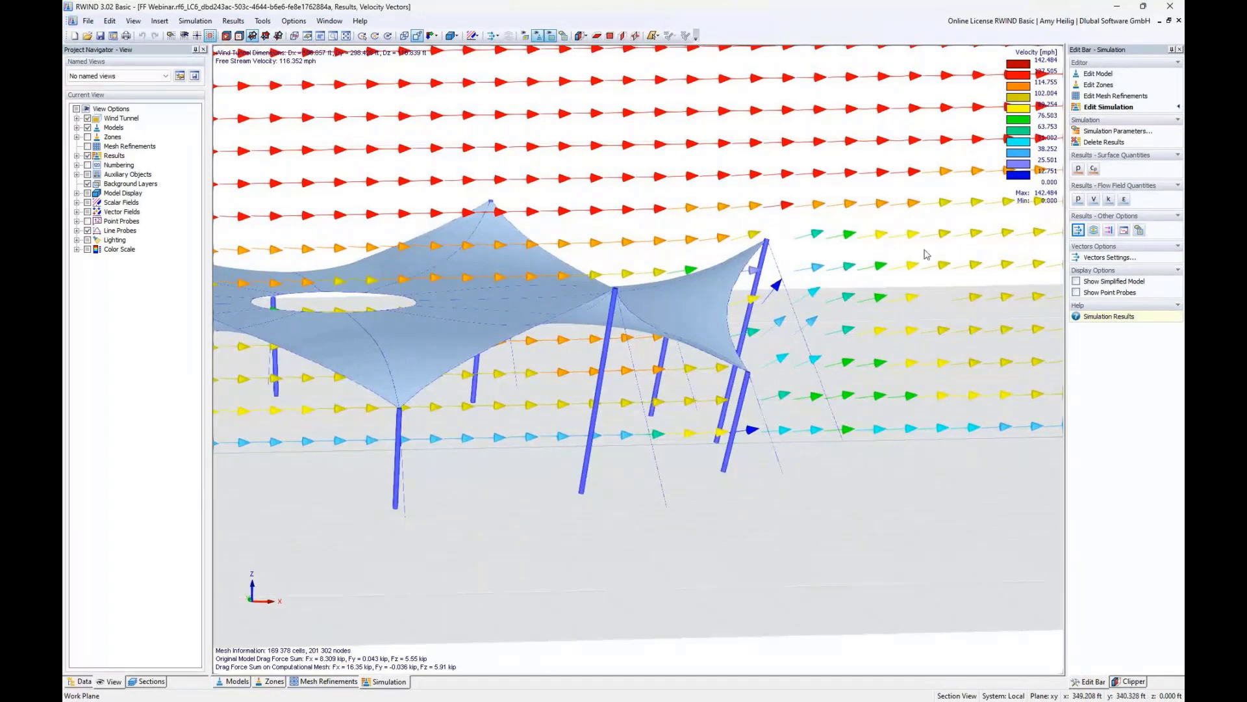
- Display the streamlines around the canopy
left_click(1093, 230)
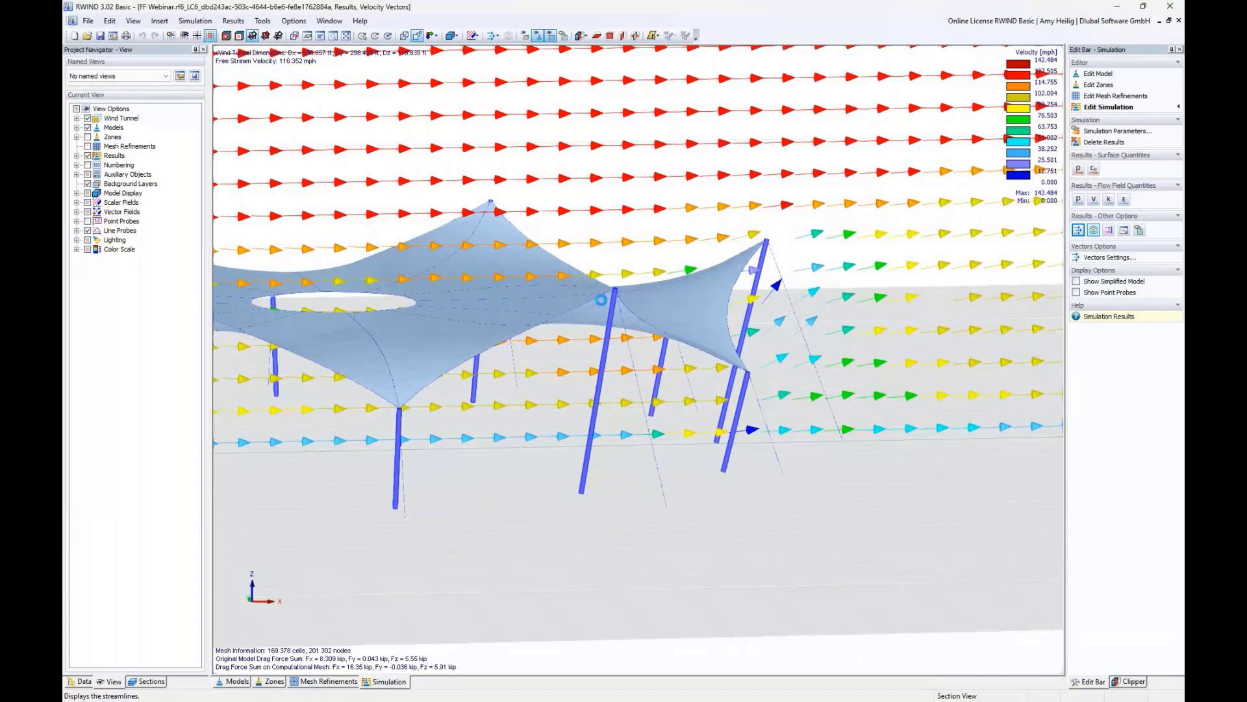
scroll(601, 299, "down", 5)
scroll(402, 340, "down", 2)
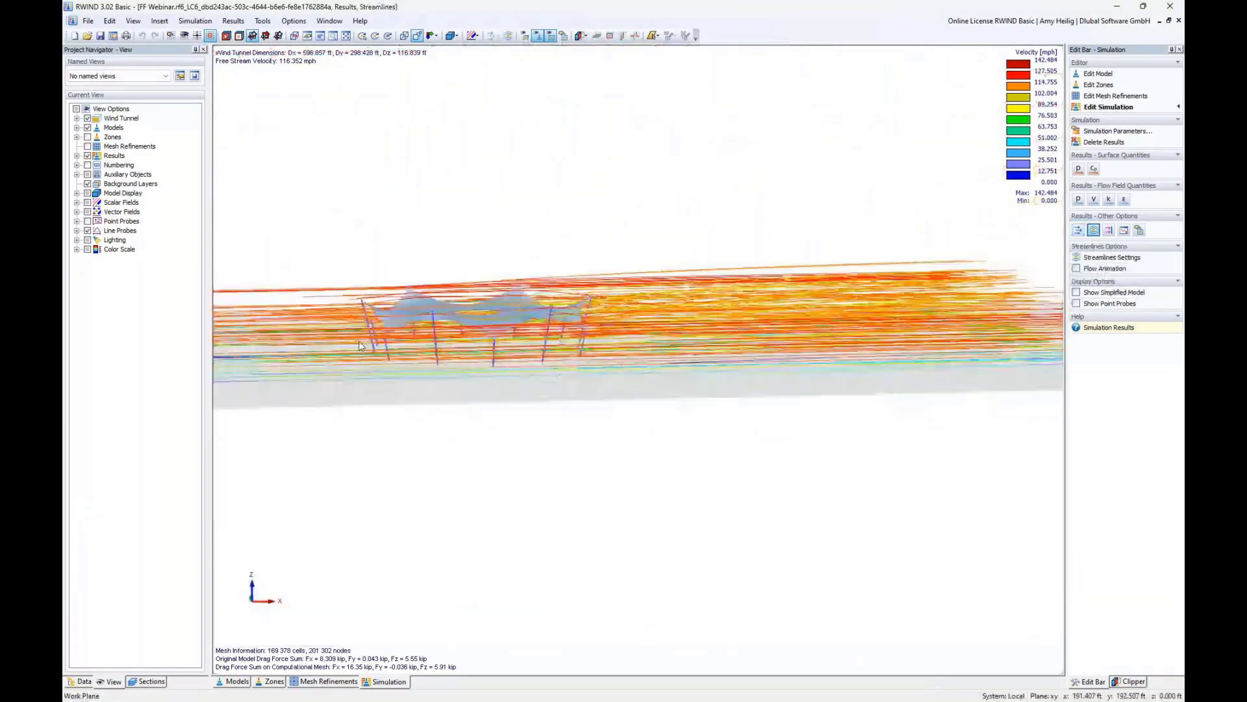
middle_click_drag(357, 334, 571, 396)
- Reposition and resize the streamlines' 3D box control points source around the canopy and set its density to 10%
left_click(1112, 257)
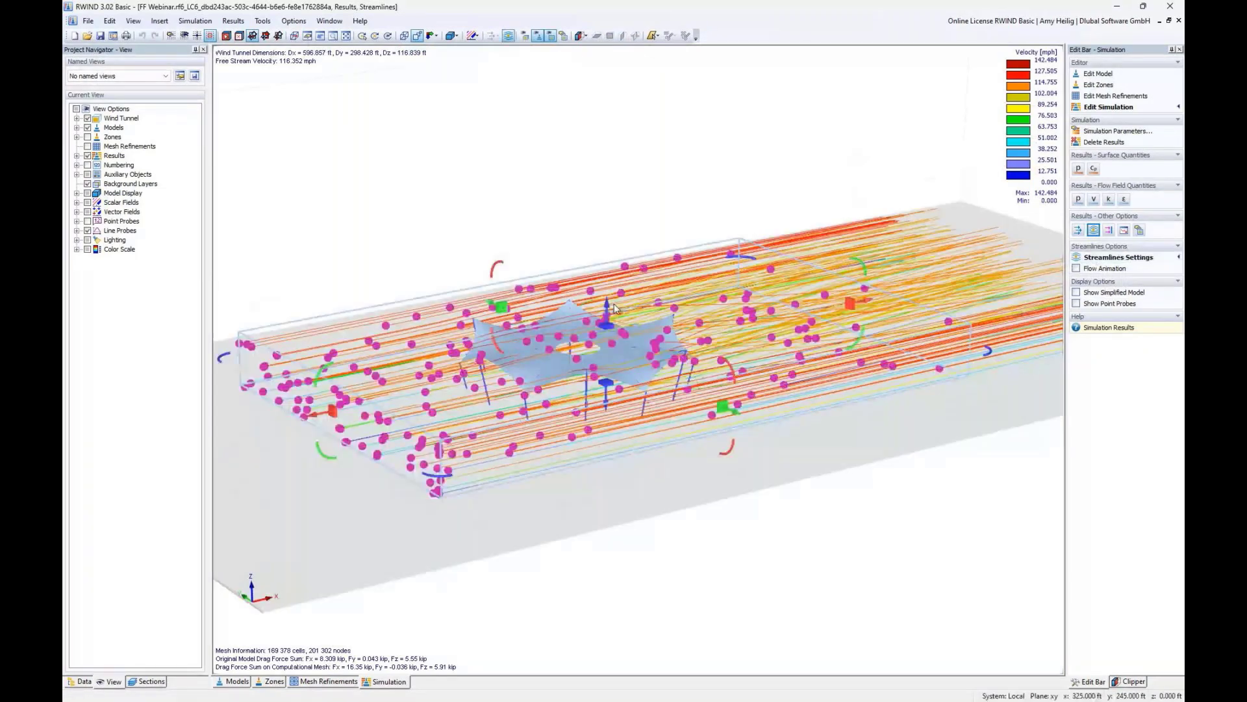
middle_click_drag(688, 292, 865, 305, "ctrl")
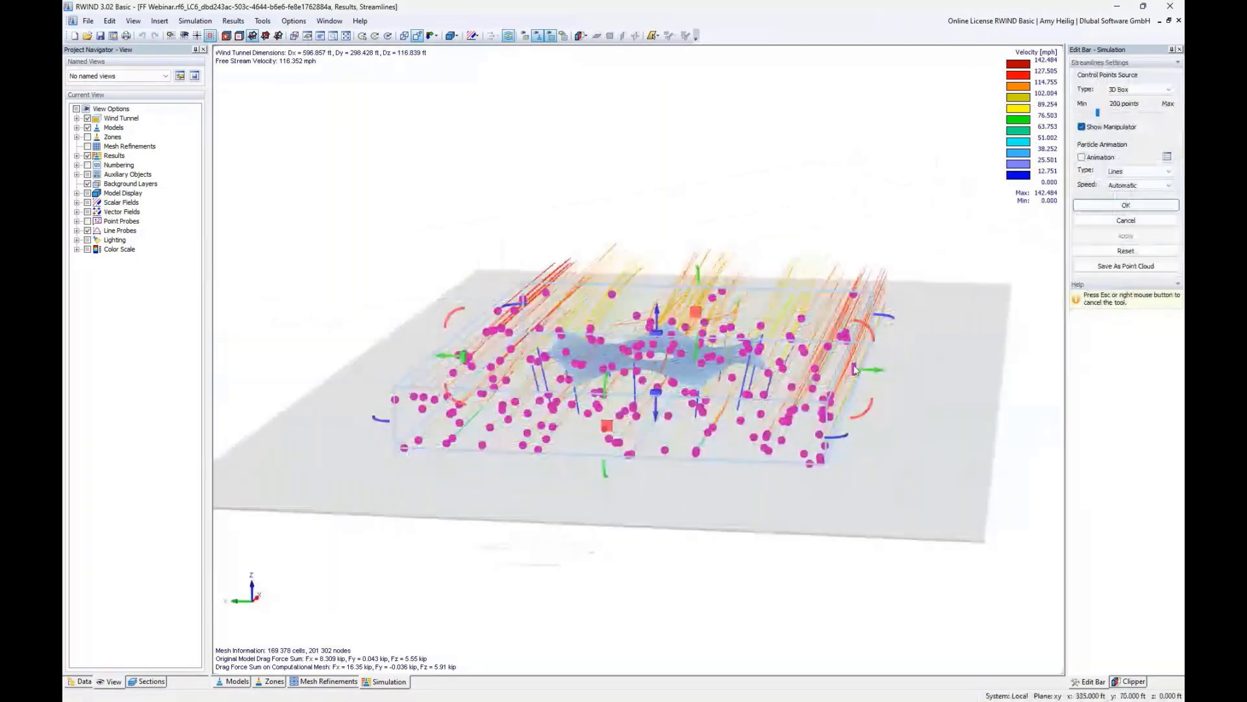
left_click_drag(854, 369, 584, 370)
left_click_drag(656, 336, 658, 303)
middle_click_drag(658, 300, 777, 272, "ctrl")
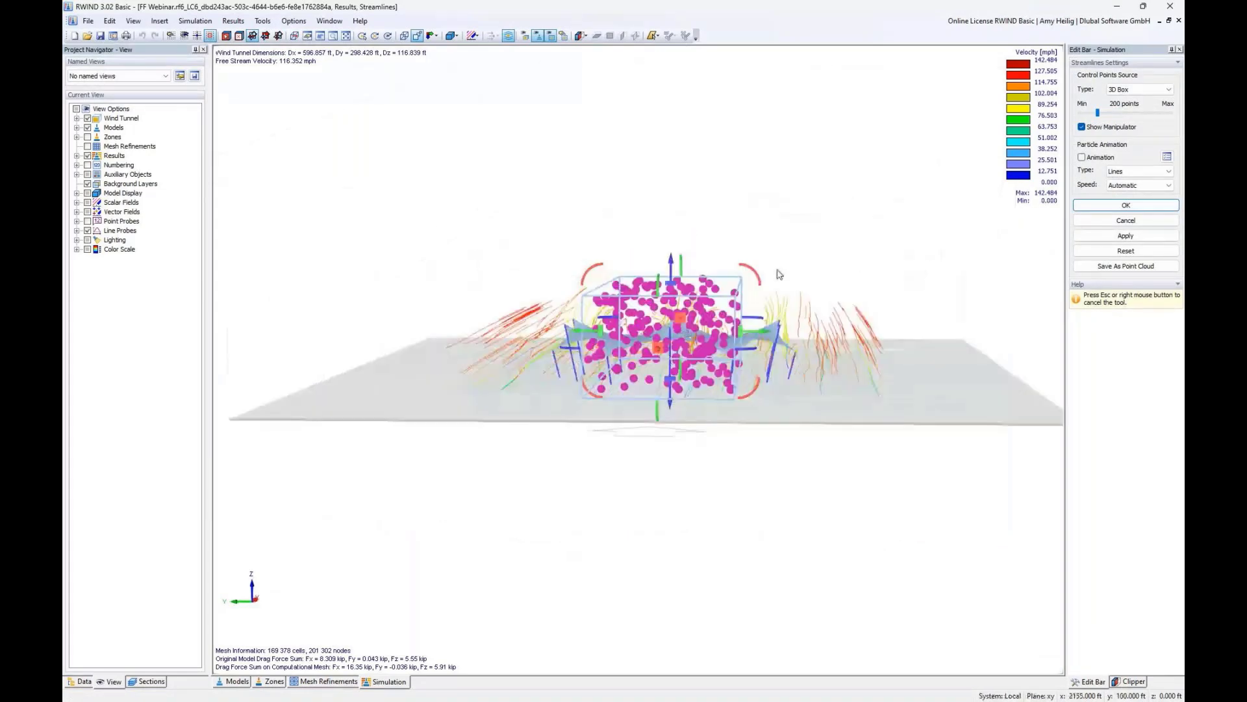
left_click_drag(1098, 114, 1088, 113)
left_click(1117, 206)
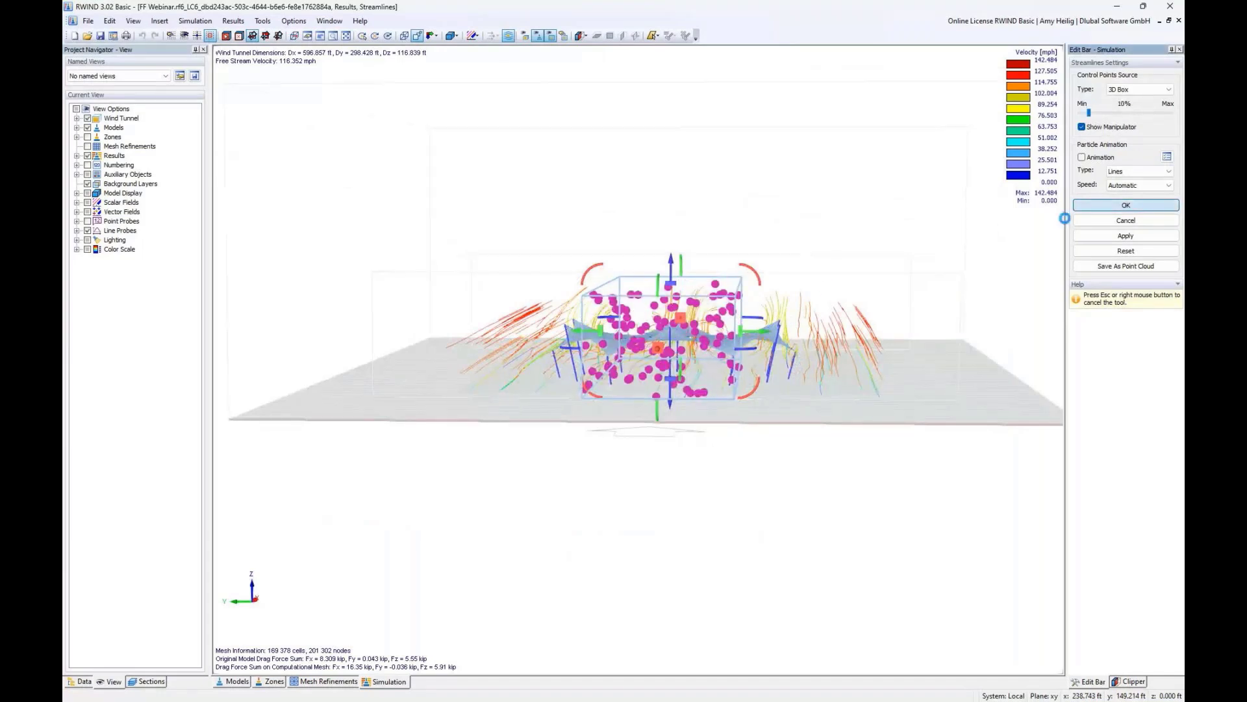
- Turn on the flow animation for the streamlines and watch it
middle_click_drag(827, 293, 549, 423)
scroll(516, 406, "up", 3)
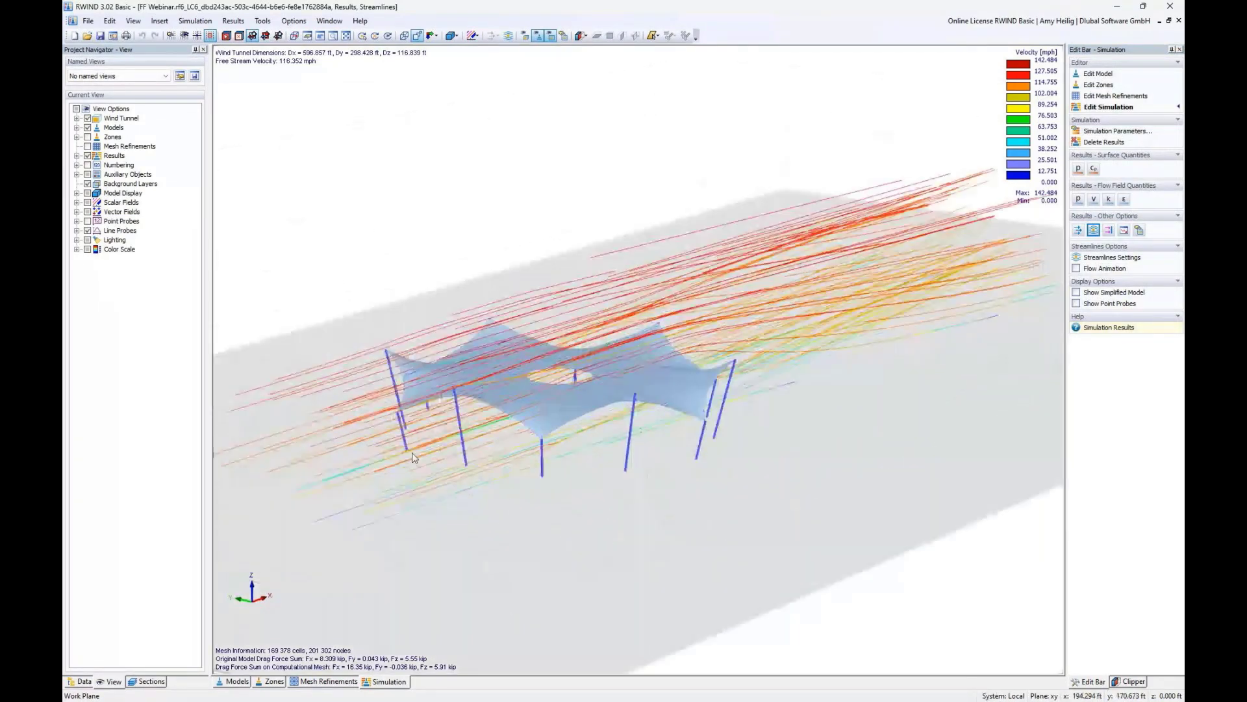
left_click(1077, 269)
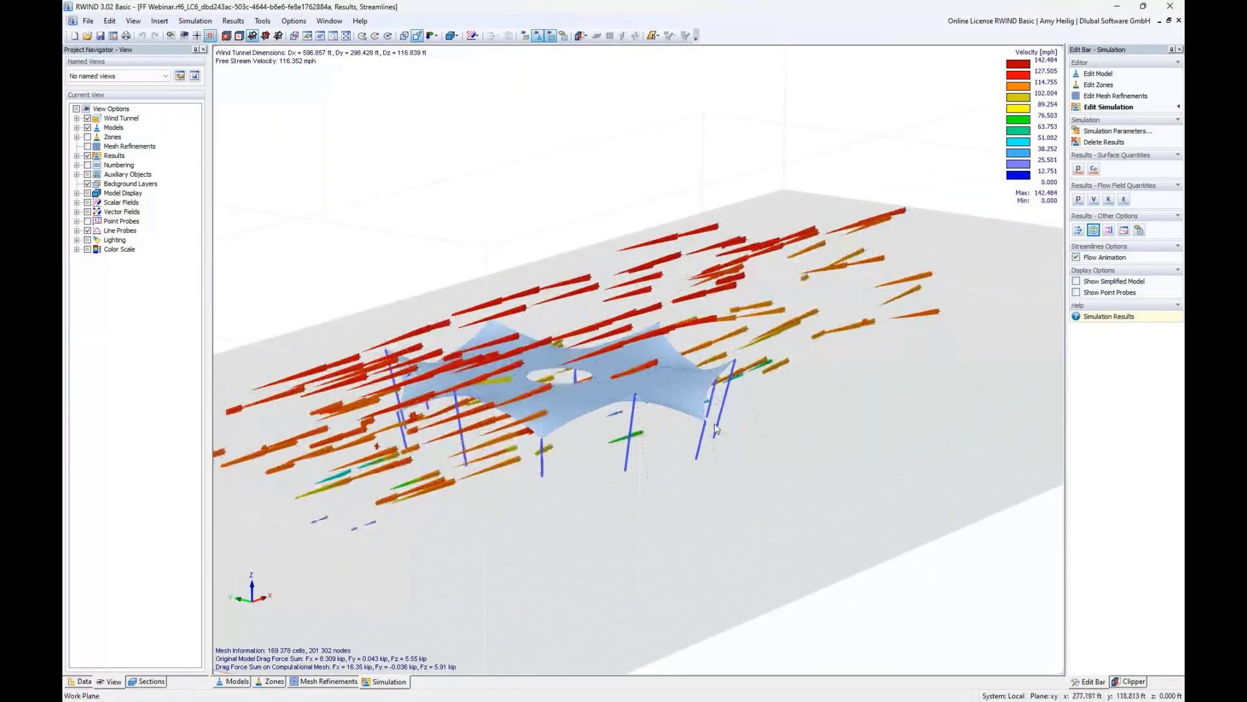
middle_click_drag(713, 426, 390, 409, "ctrl")
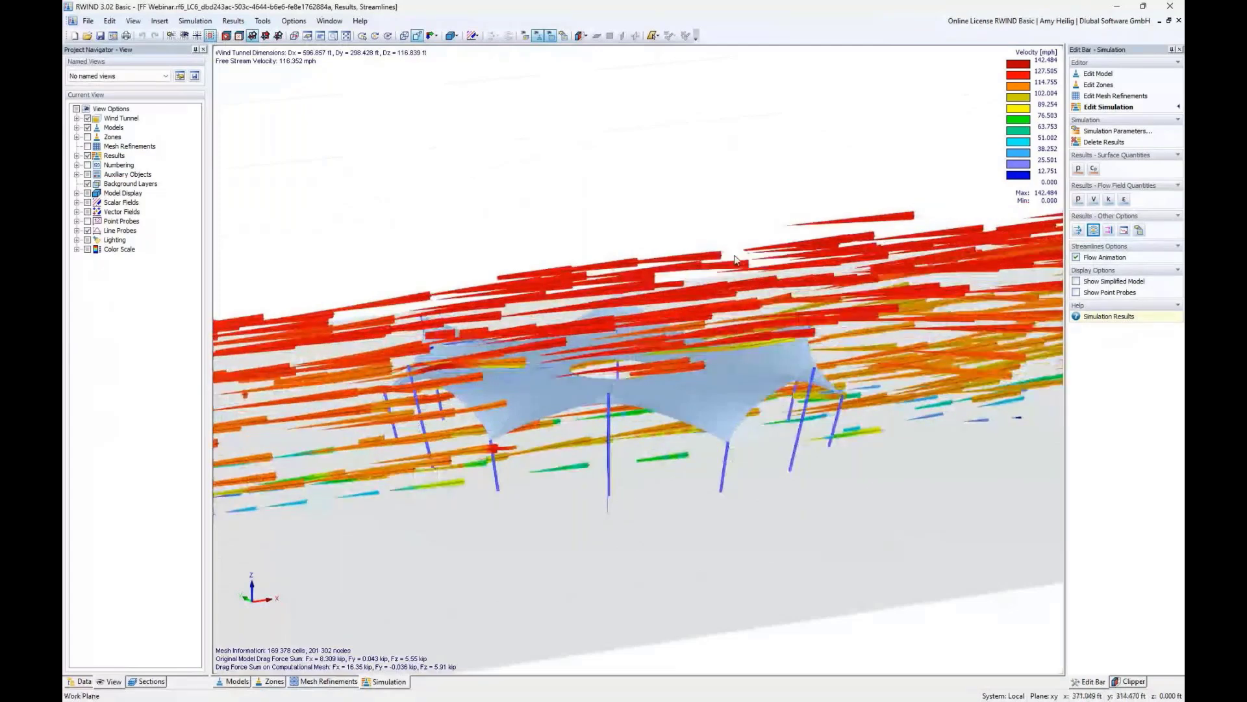
left_click(262, 21)
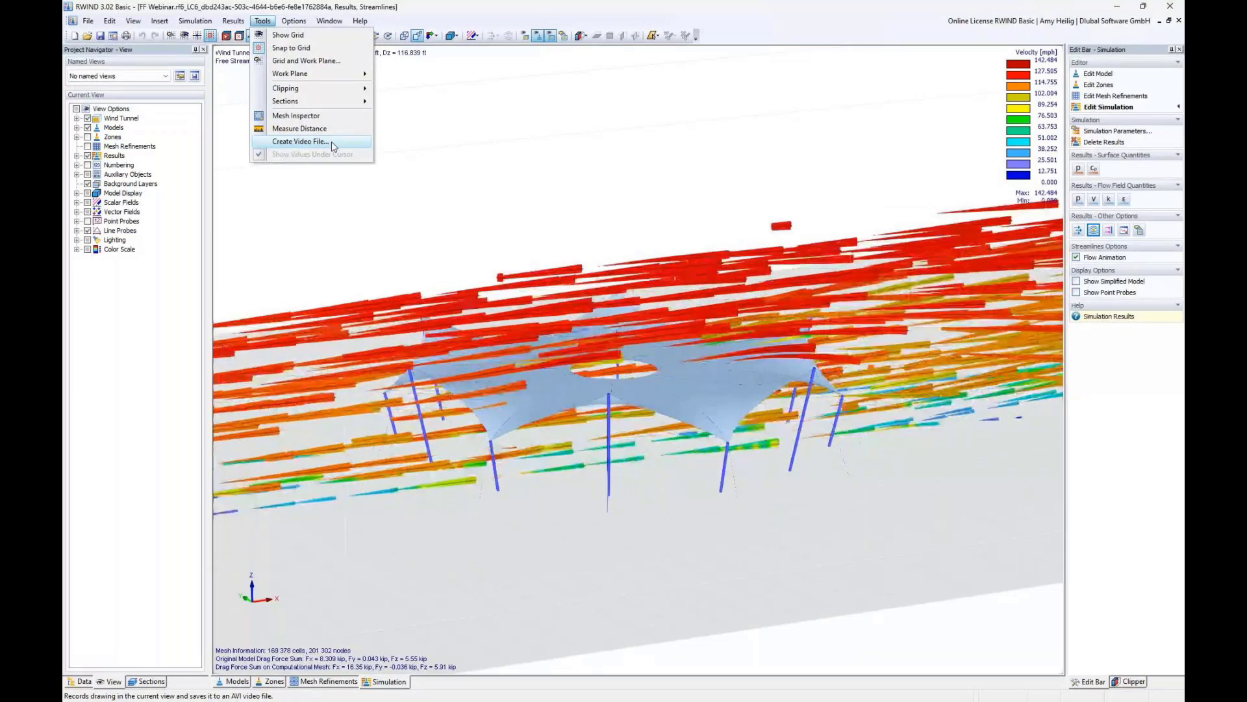
left_click(439, 123)
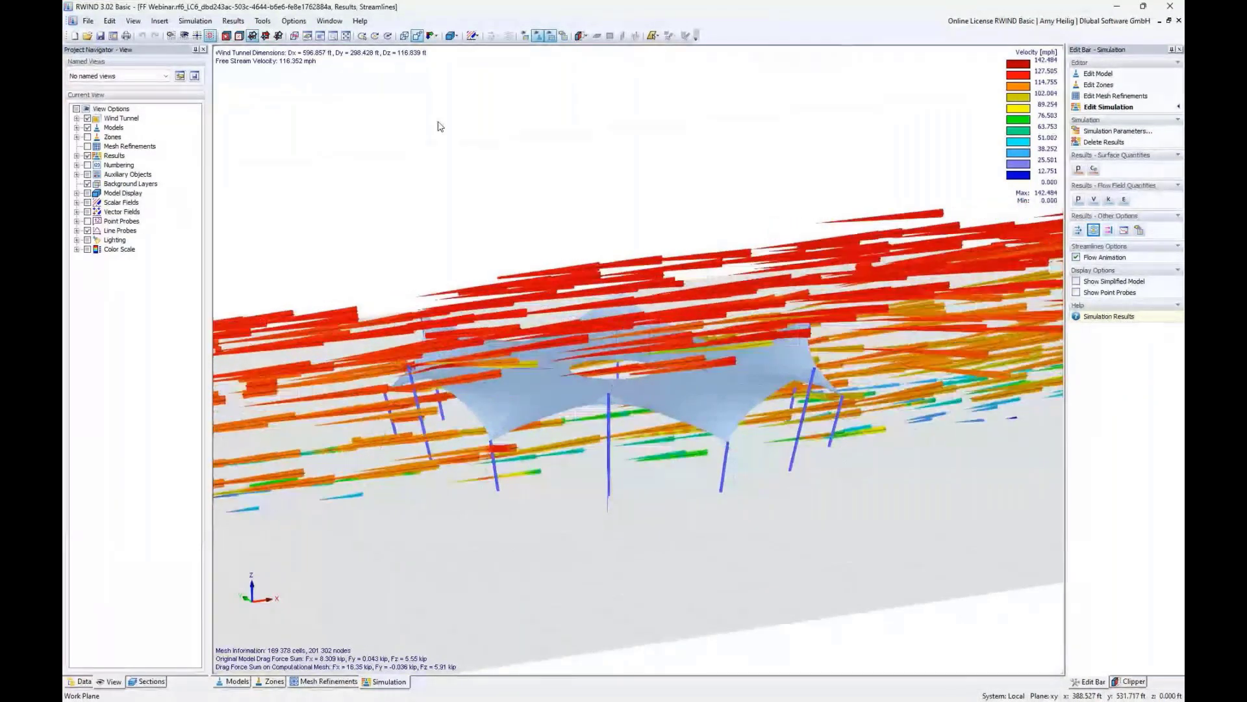
- Turn off the flow animation of the streamlines
scroll(486, 284, "down", 2)
middle_click_drag(486, 284, 414, 297)
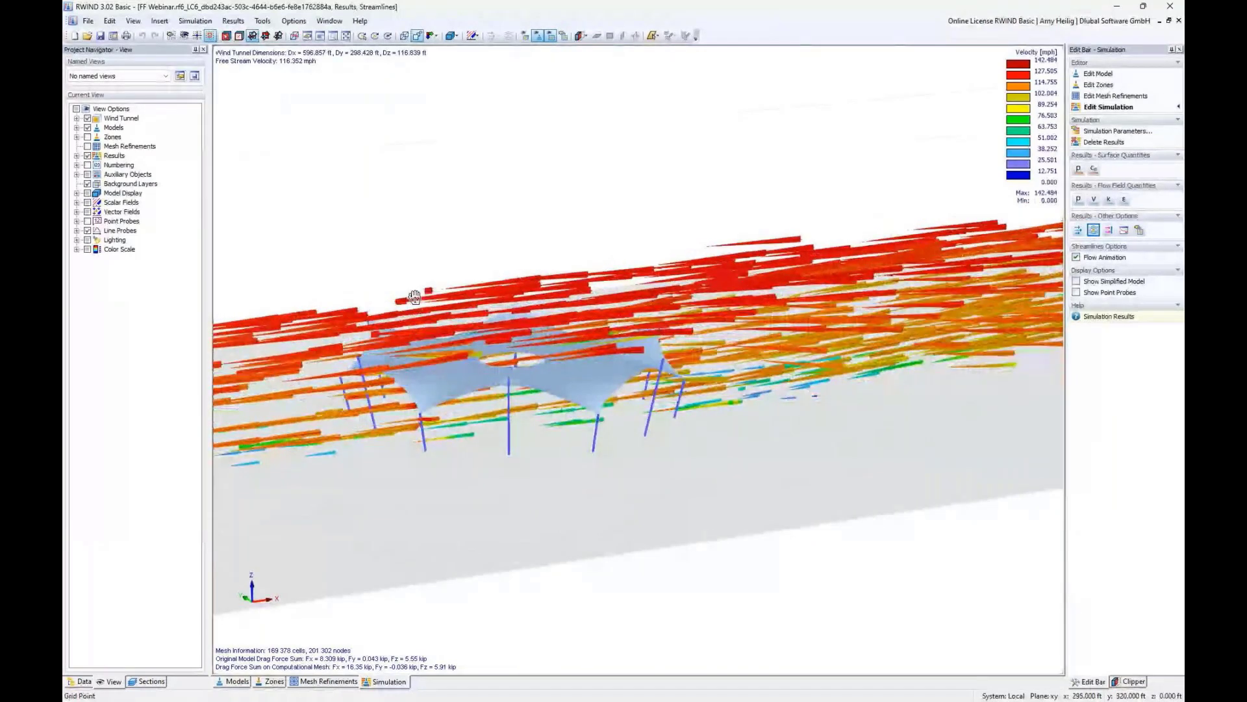
middle_click_drag(414, 297, 462, 296)
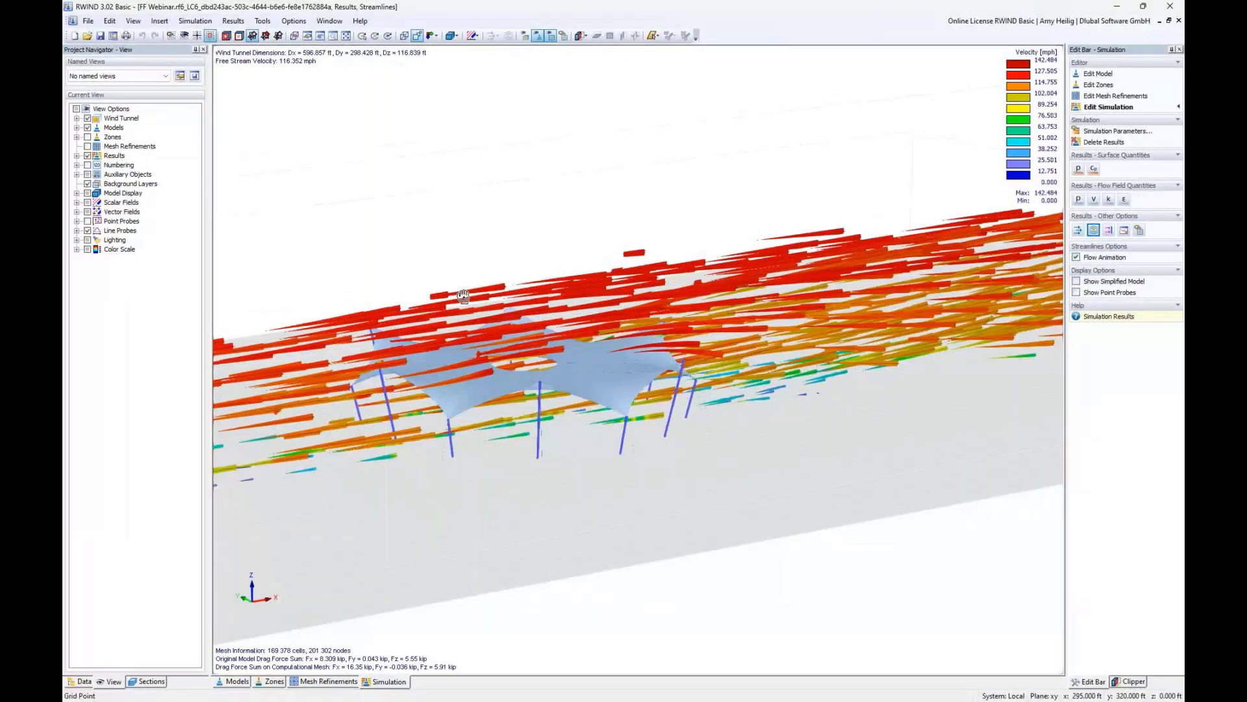
left_click(1076, 257)
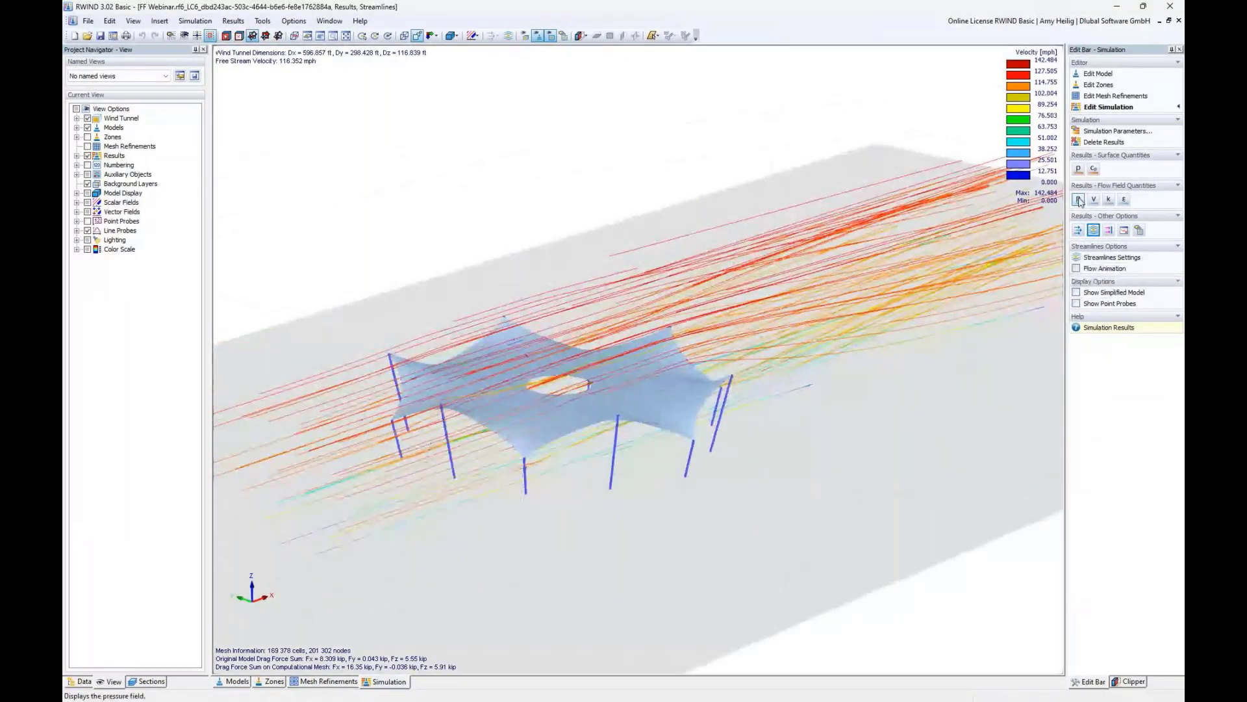
- Return to the surface pressure results and close RWIND
left_click(1079, 201)
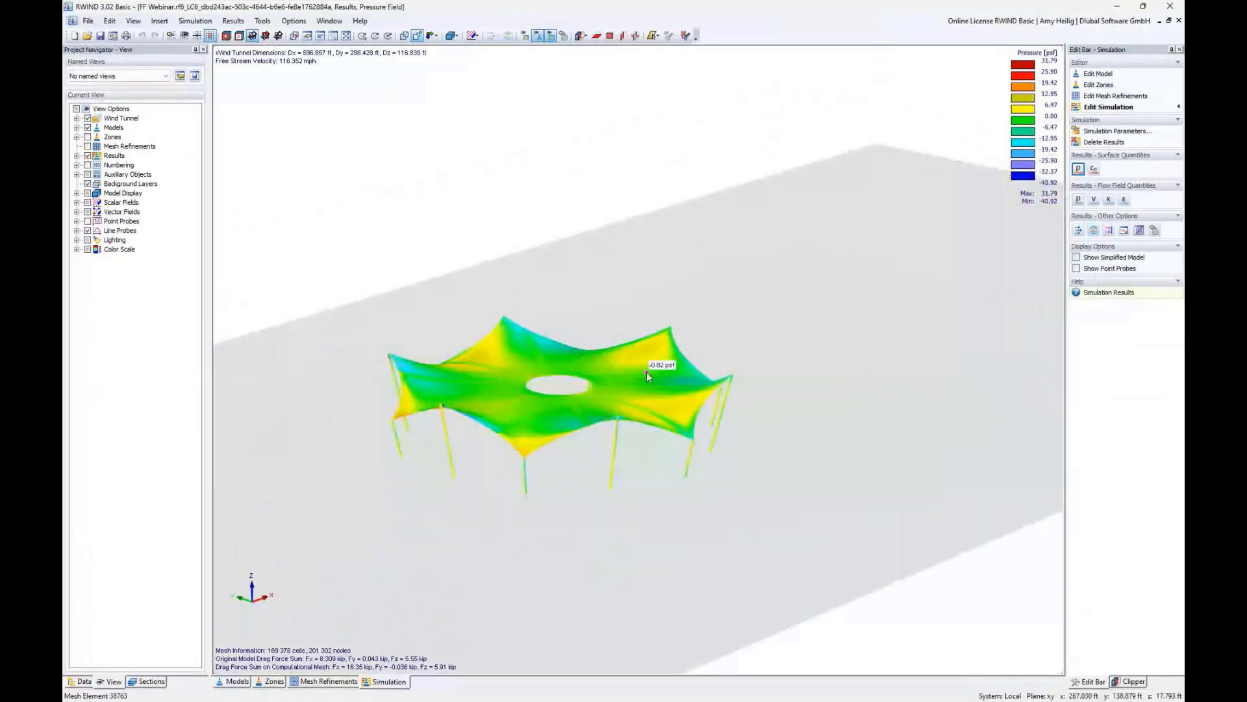
left_click(1168, 8)
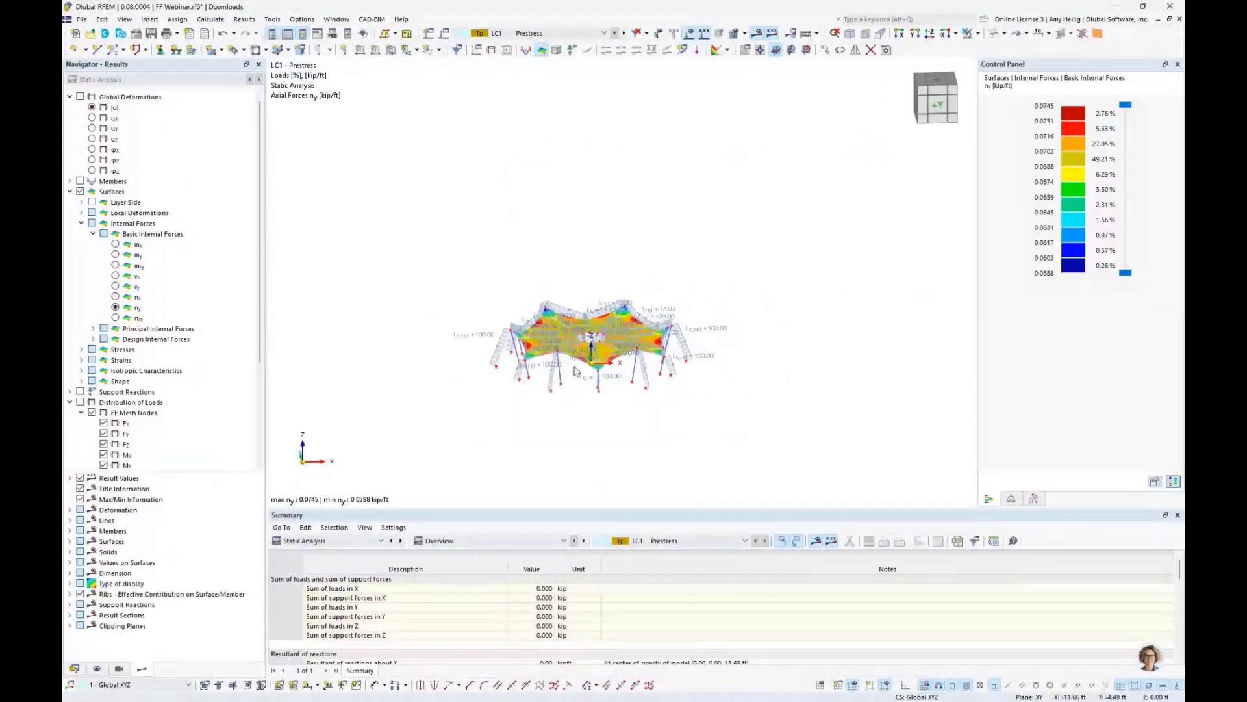
- Switch to the RWIND Results model window
scroll(575, 371, "up", 5)
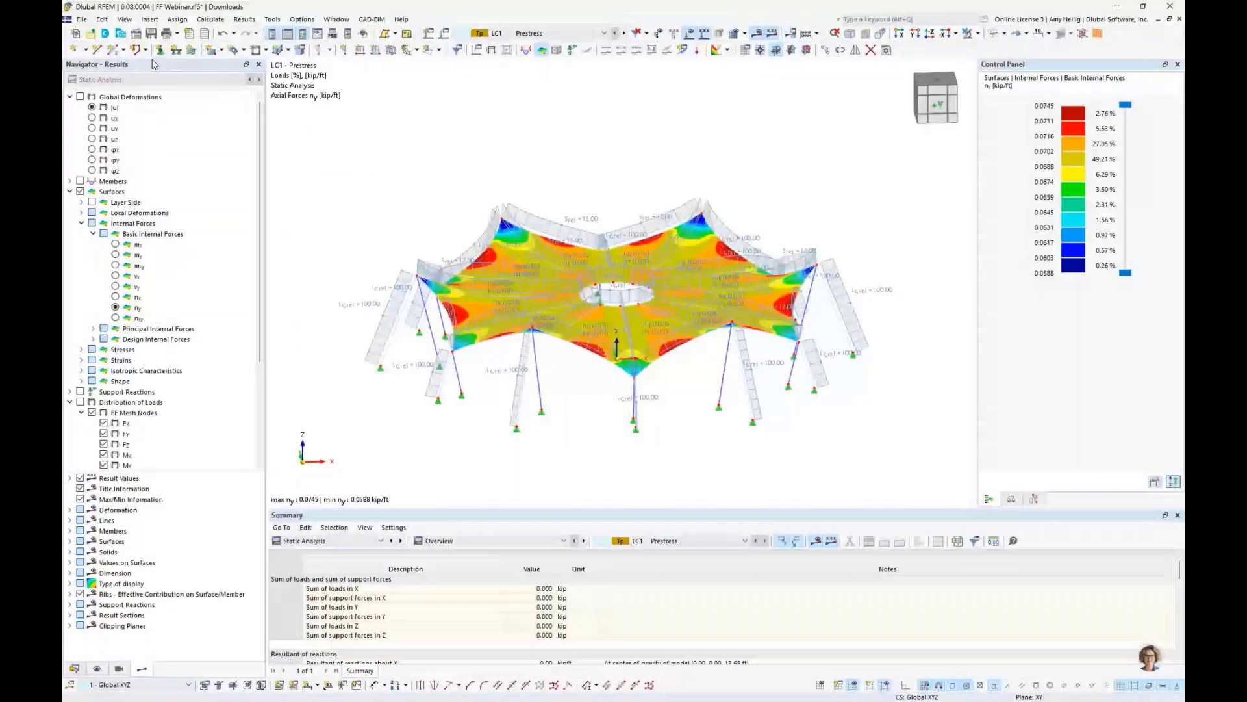
left_click(336, 19)
left_click(368, 103)
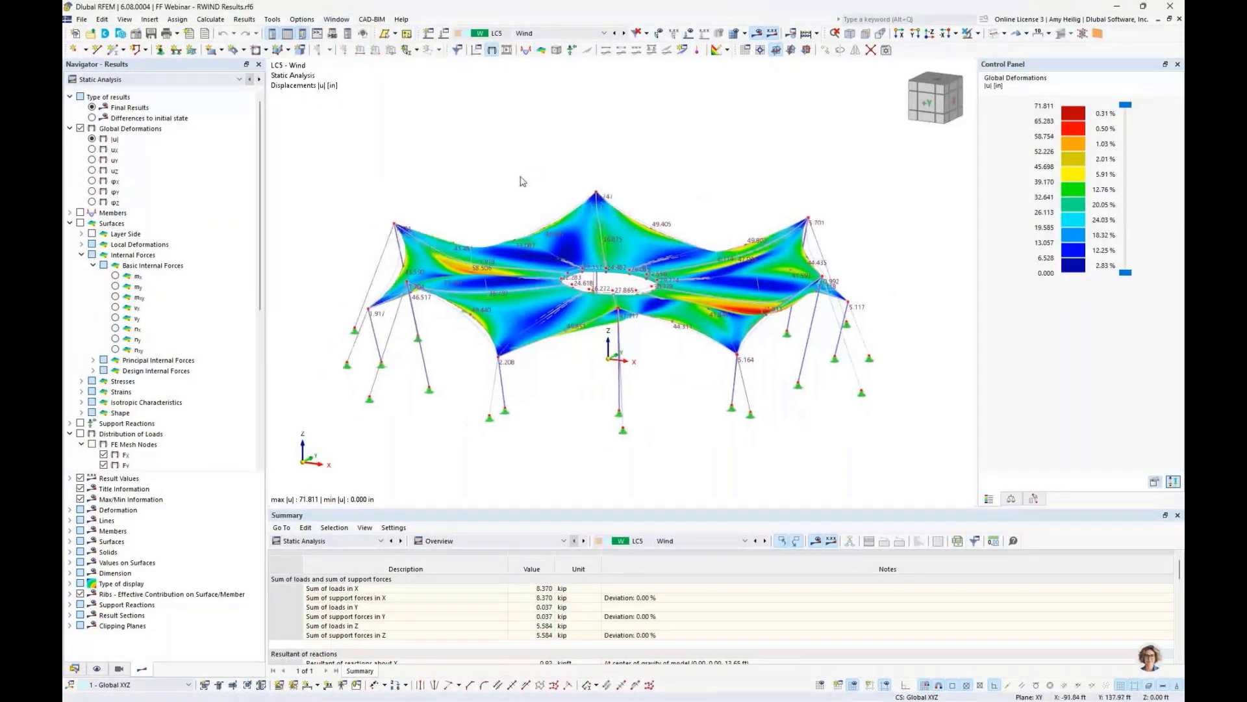
- Calculate all load cases and combinations in the model
left_click(213, 19)
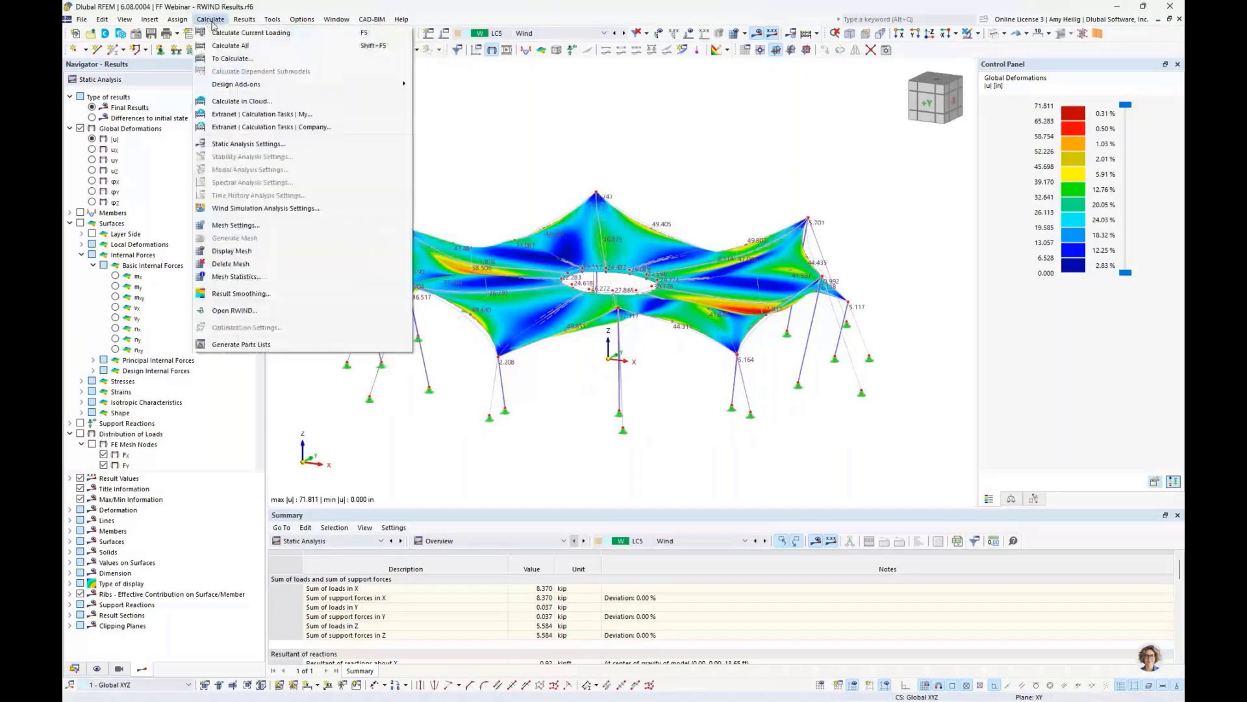
left_click(228, 46)
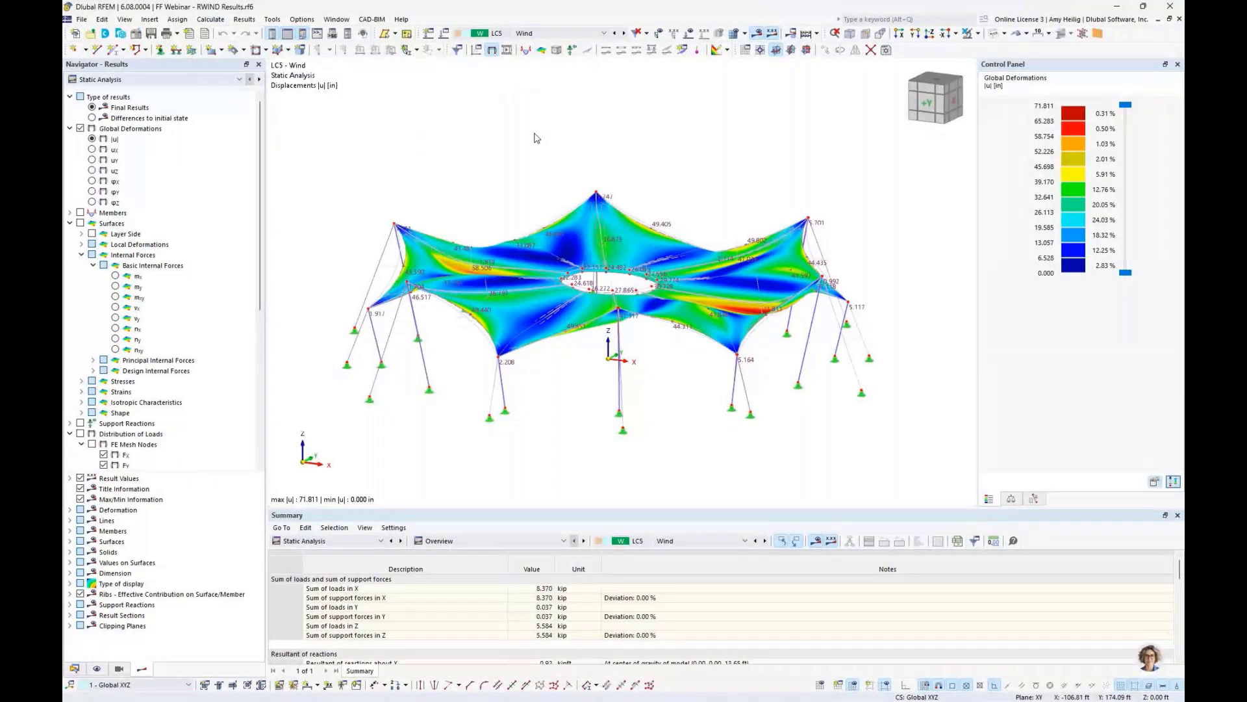
- Display results for combination CO3 (1.20D + 1.60L + 0.50R) and collapse the result categories in the navigator
left_click(584, 35)
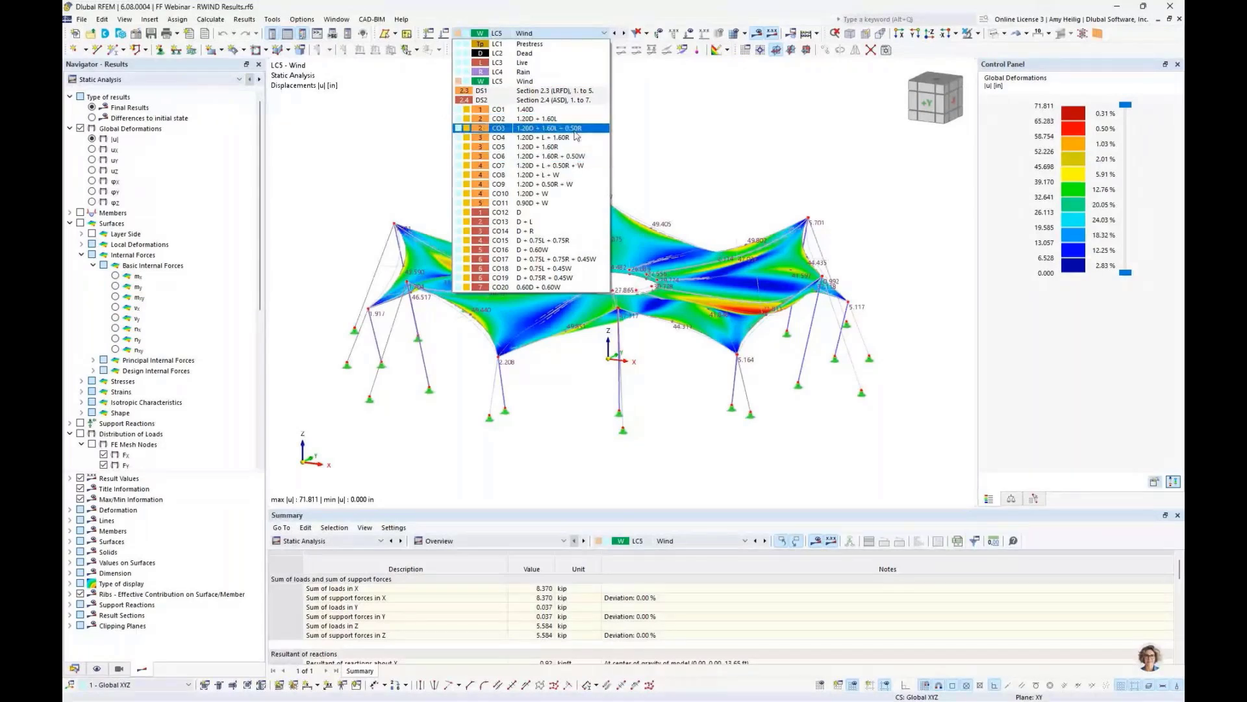
left_click(575, 133)
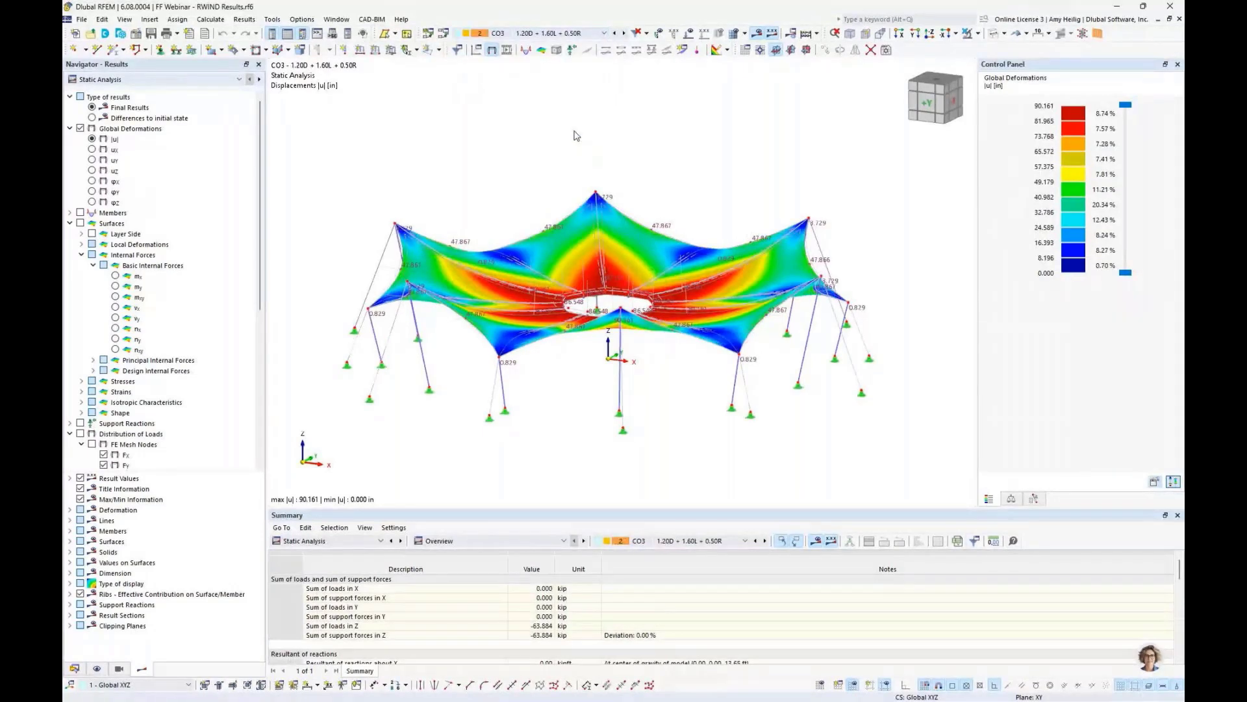
left_click(69, 130)
left_click(70, 150)
left_click(69, 170)
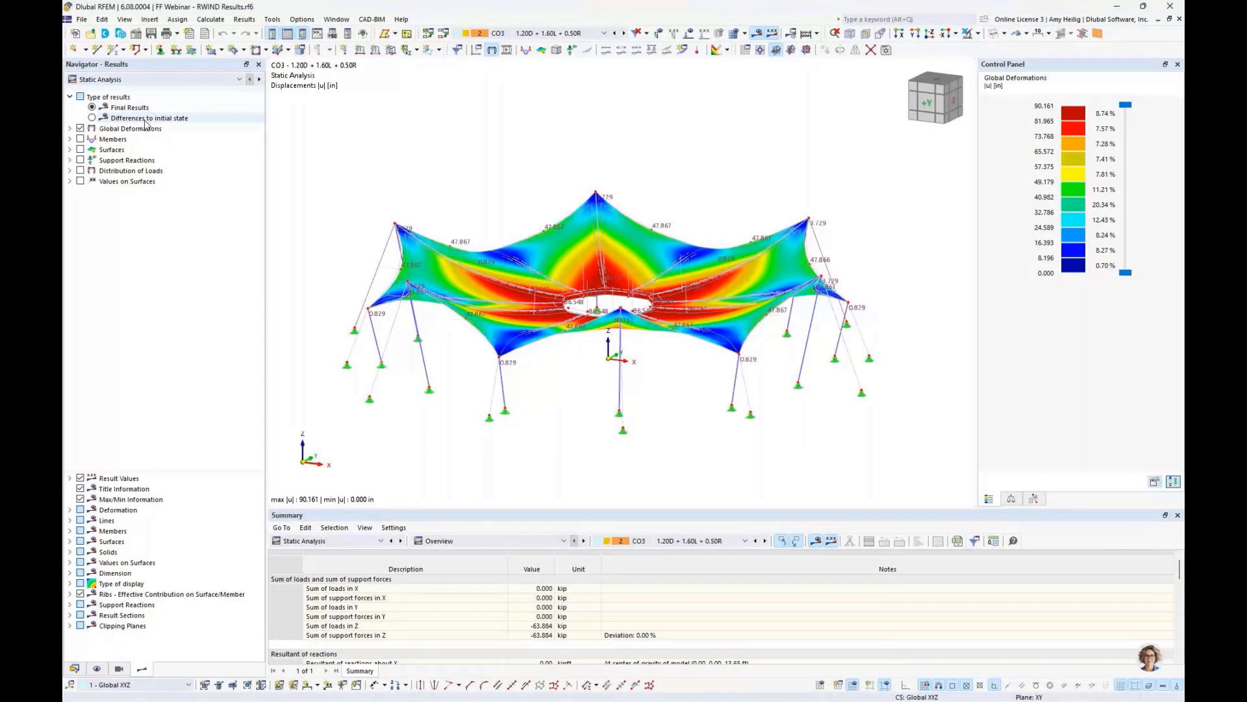
left_click(69, 129)
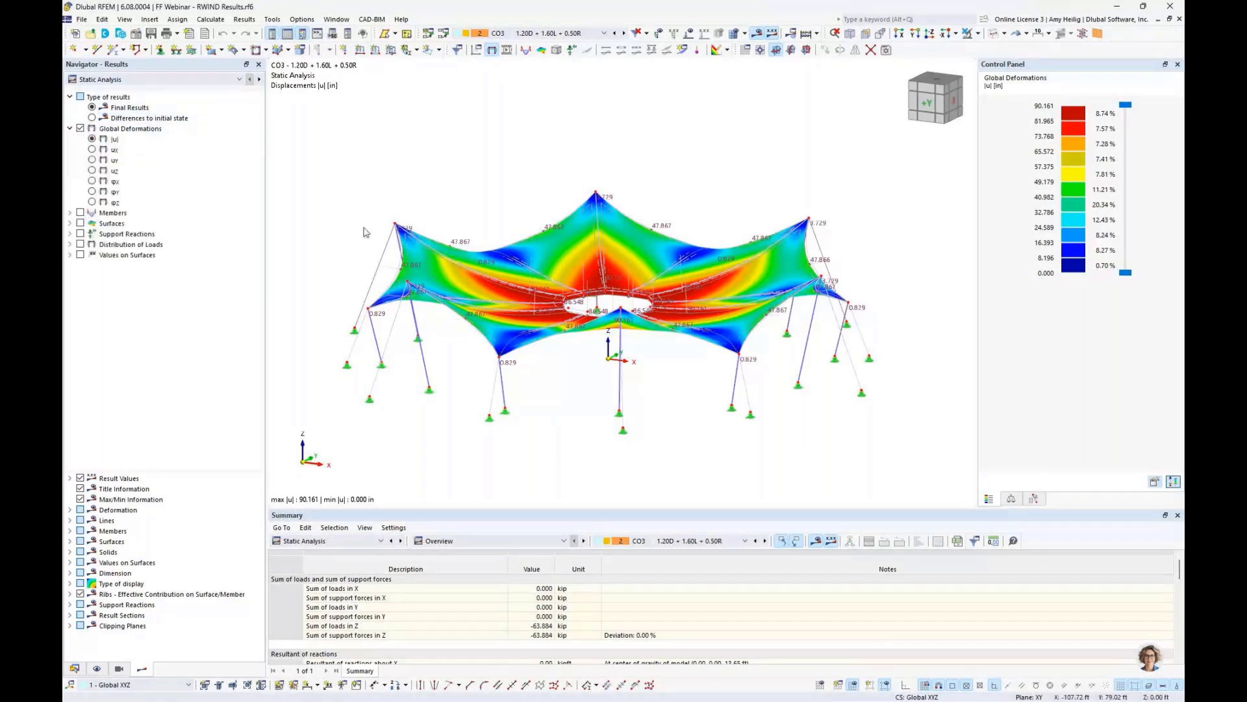
- Turn on member results to show the axial forces N of the masts and cables, zoomed in on the supports
left_click(70, 214)
left_click(80, 213)
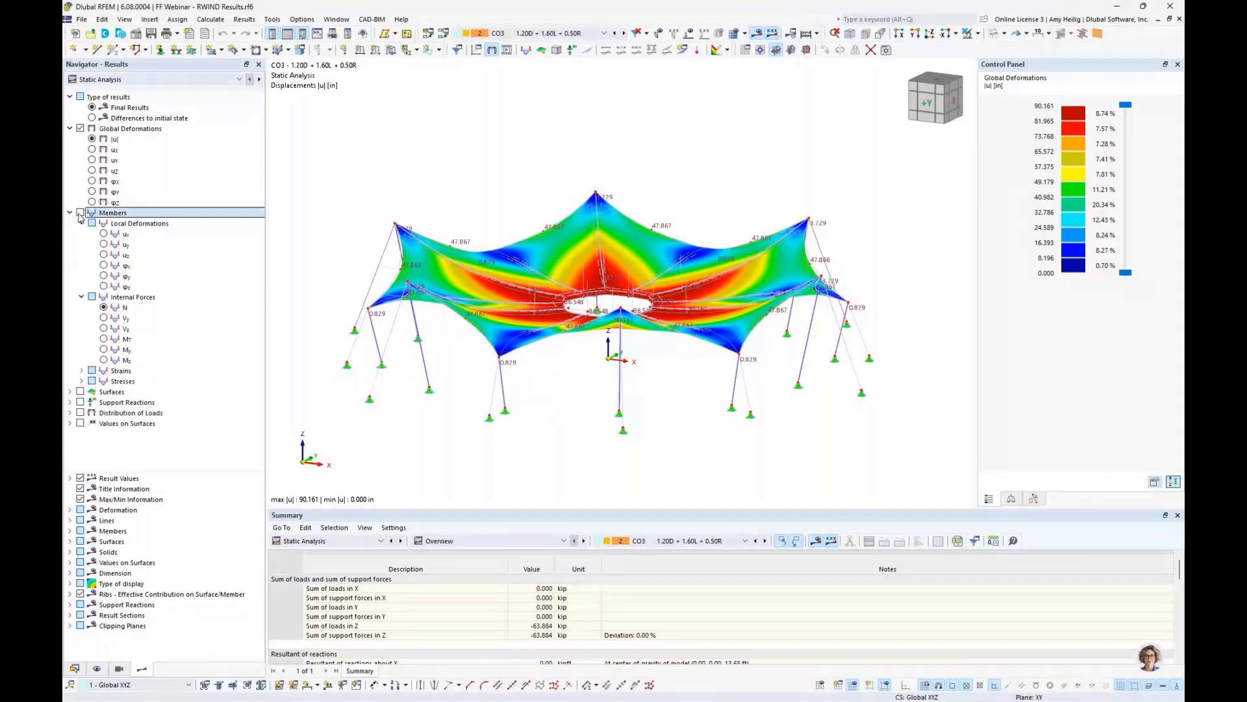
middle_click_drag(448, 415, 493, 426)
scroll(445, 437, "up", 5)
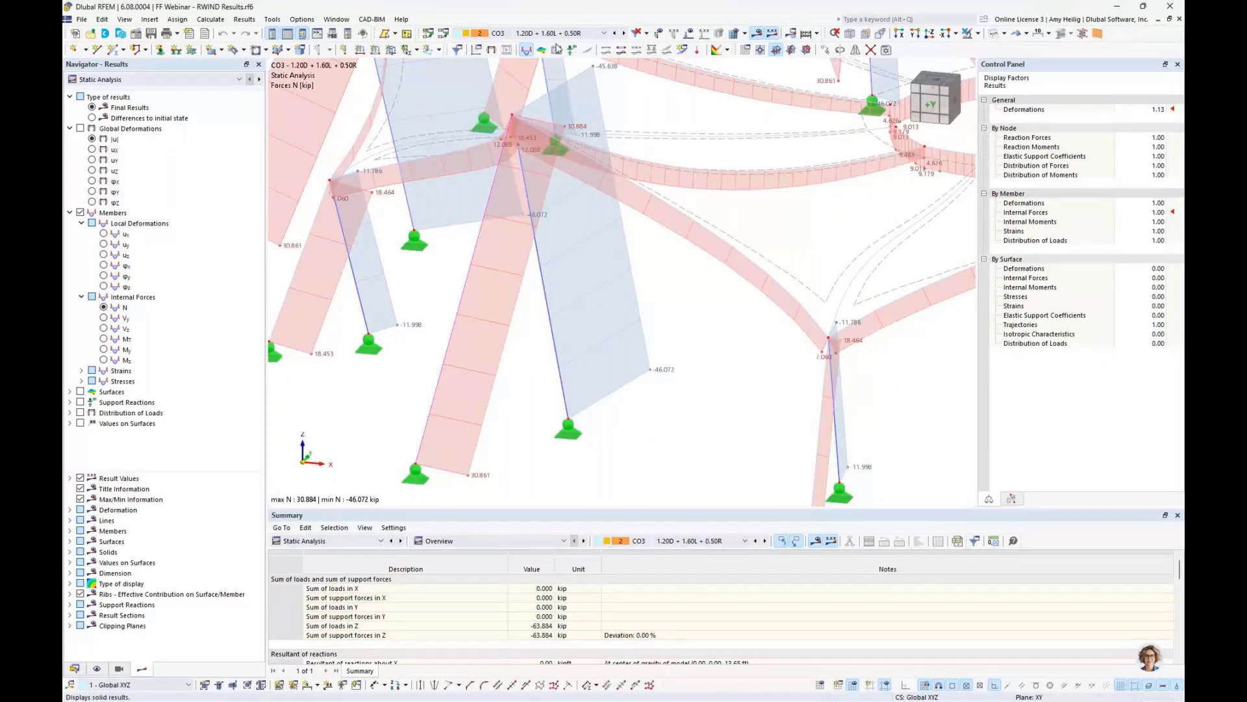
- Compare member forces as differences to the initial state and as final results, then show member moments My
left_click(92, 118)
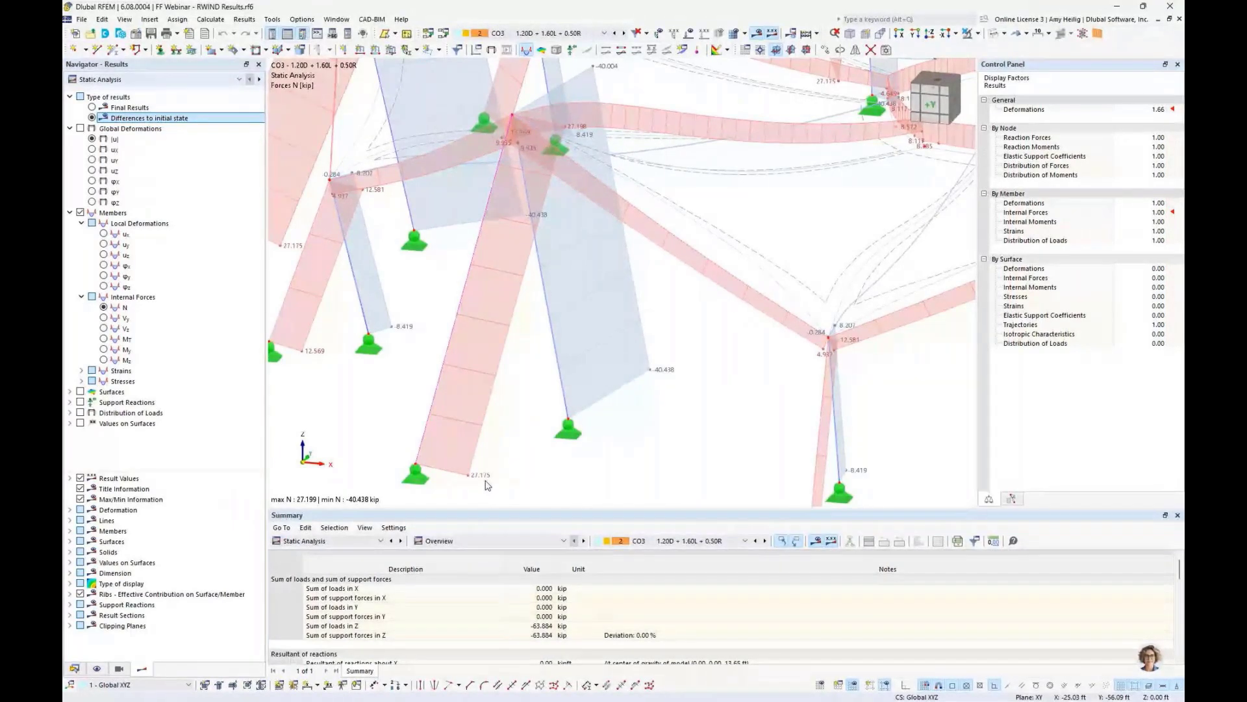
left_click(105, 109)
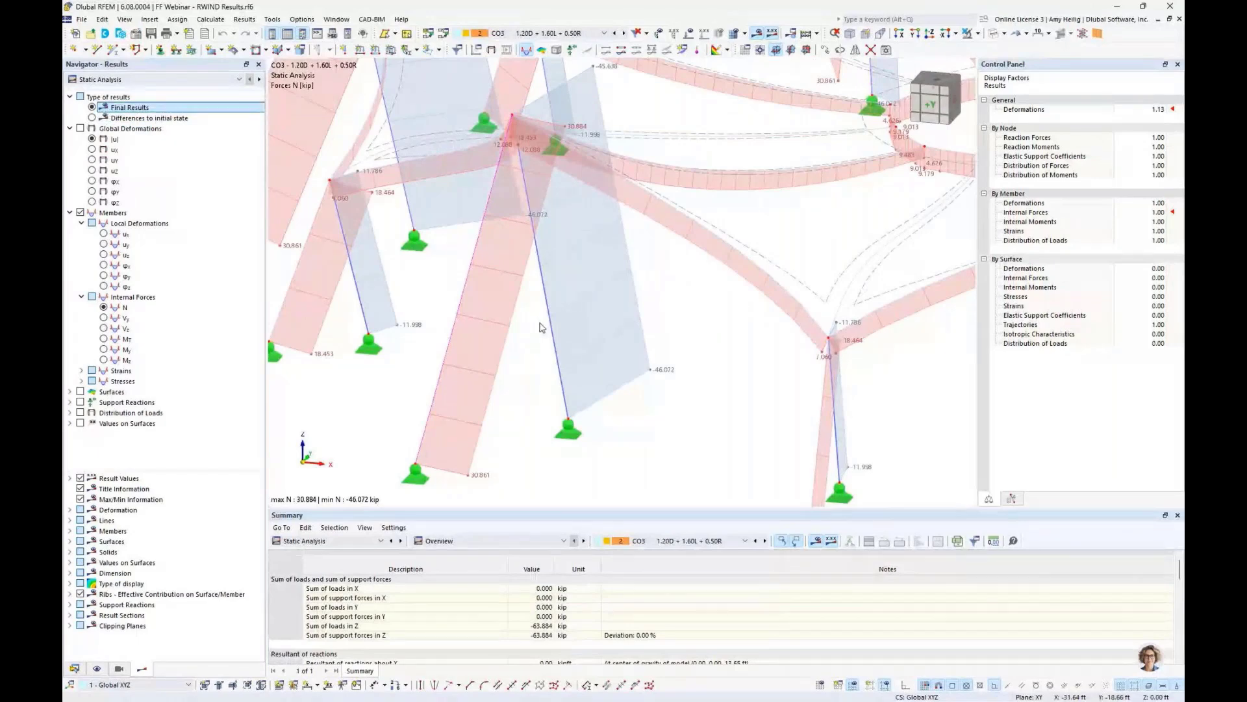
scroll(542, 327, "down", 5)
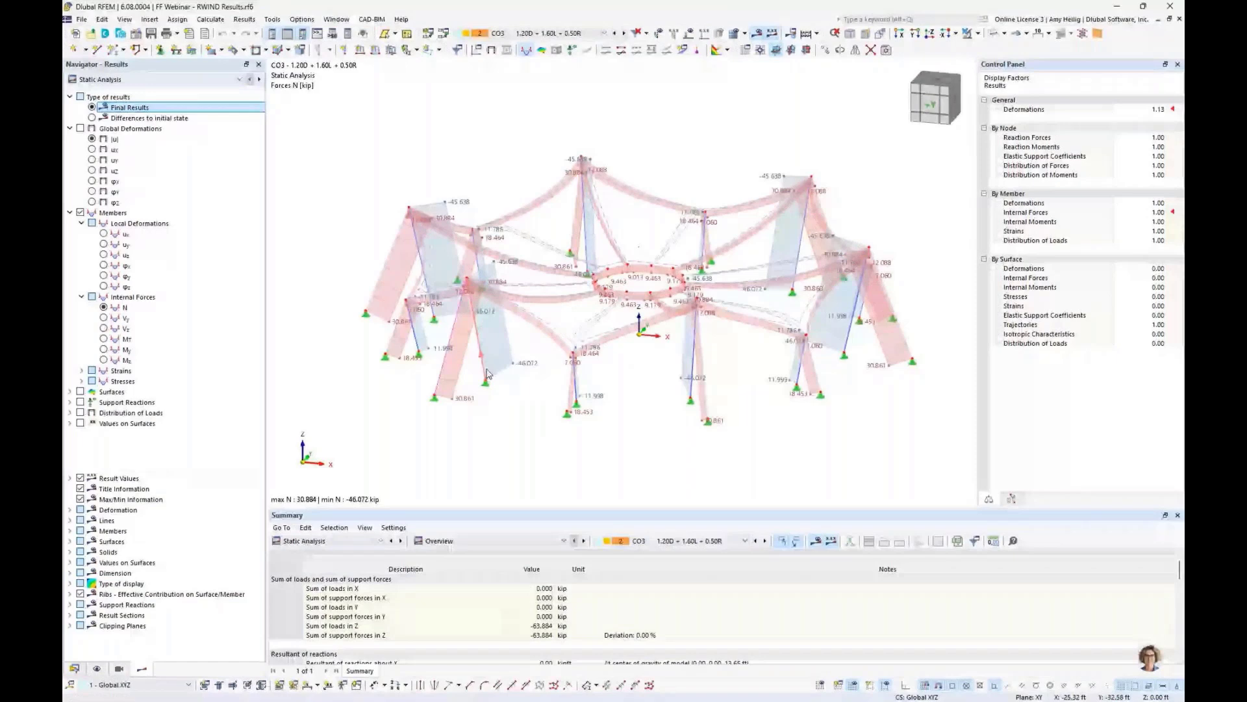
left_click(104, 349)
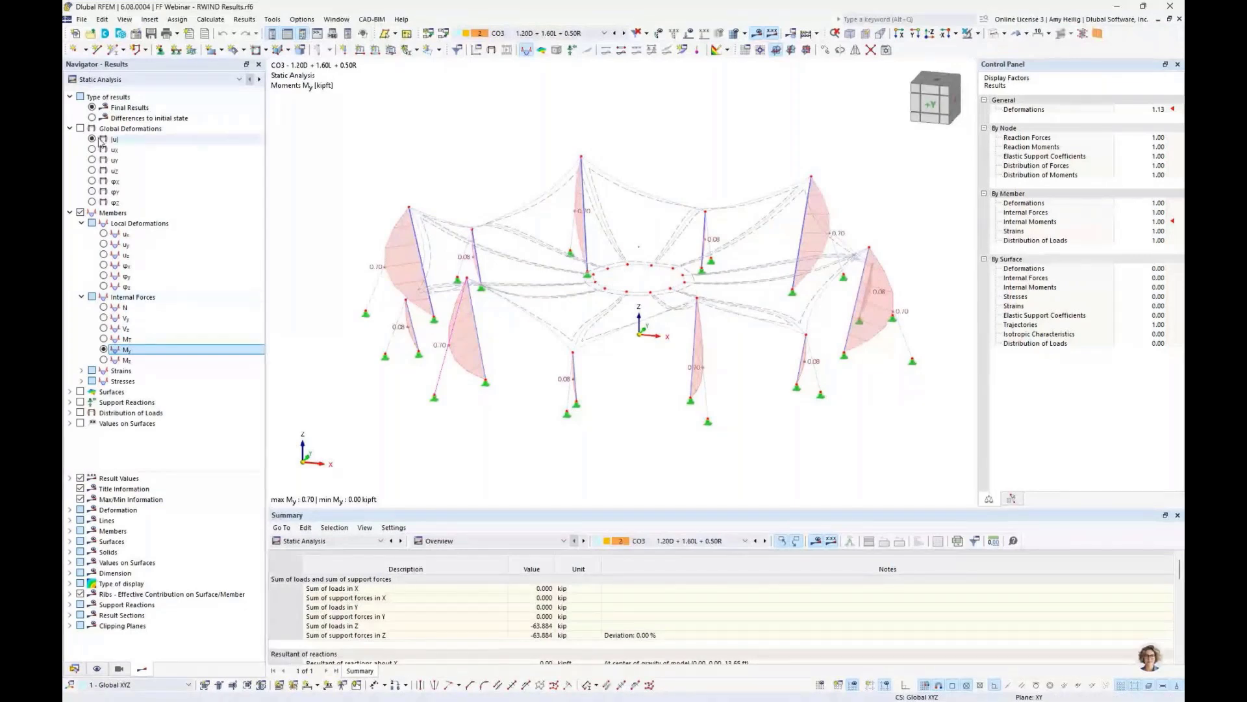
- Turn off member results and display the surface axial forces nx in the top view
left_click(69, 212)
left_click(80, 212)
left_click(70, 223)
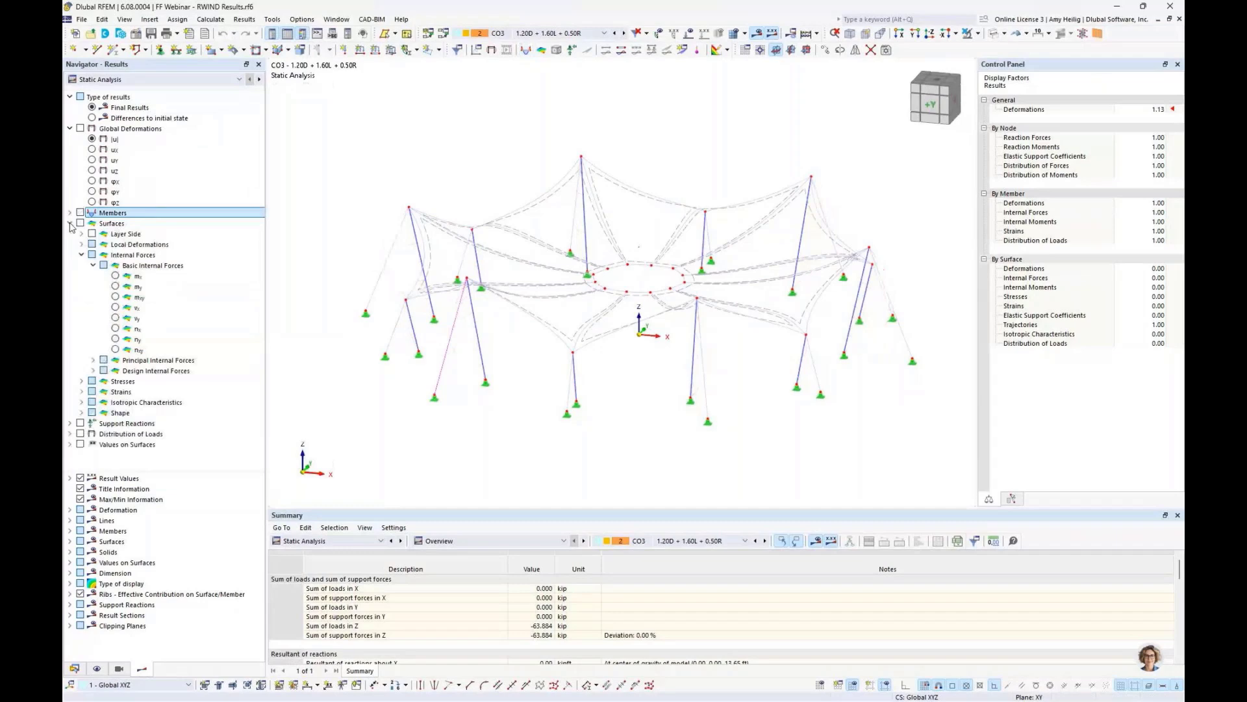
left_click(115, 329)
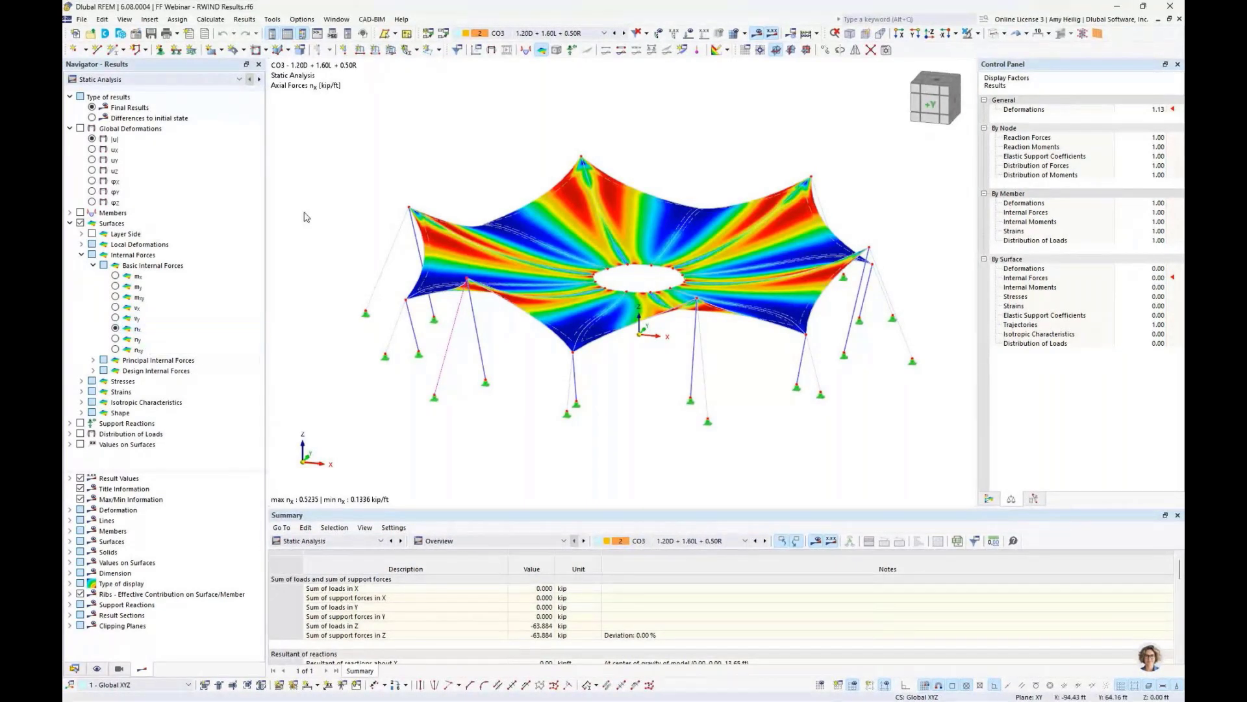
left_click(930, 34)
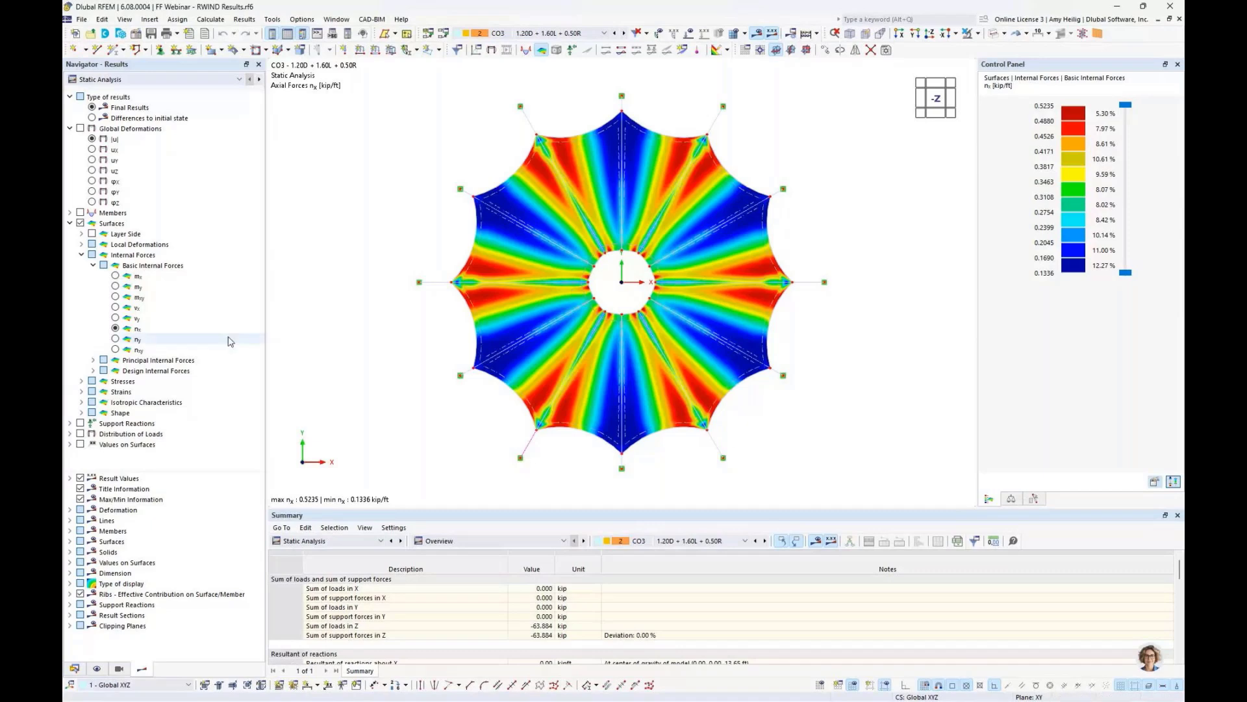
- Display the surface axial forces ny and return to the isometric view
left_click(115, 339)
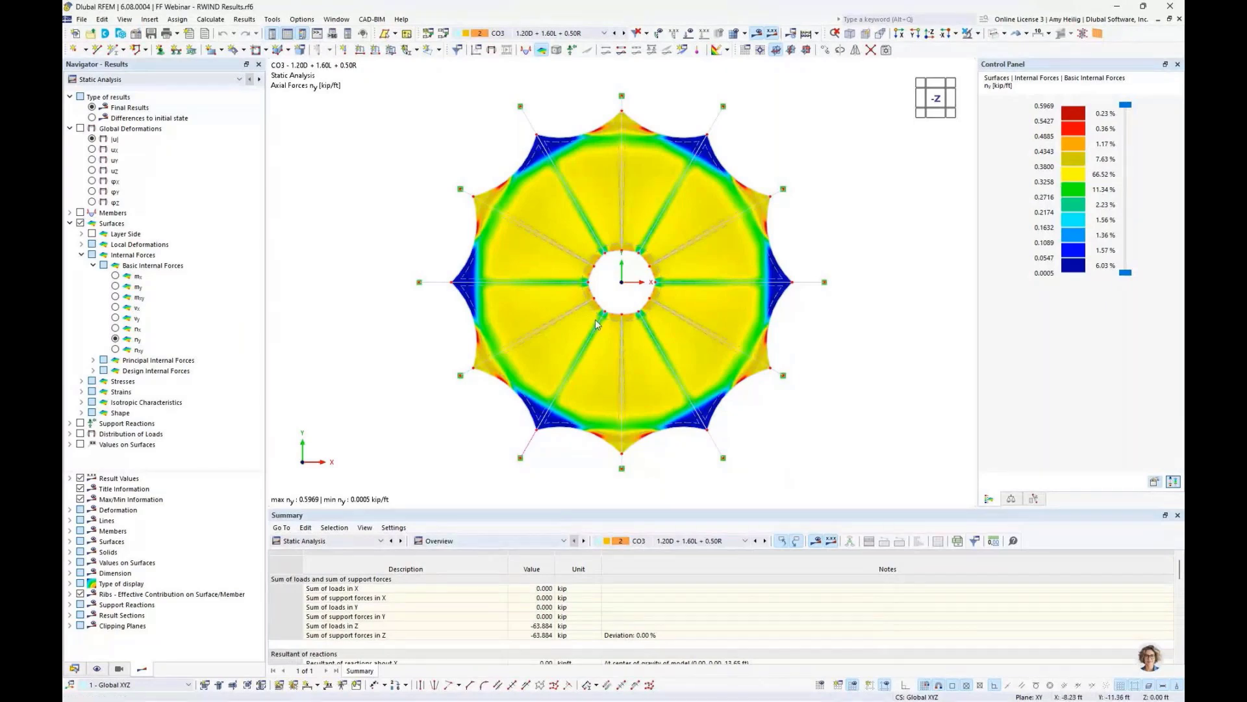
left_click(505, 542)
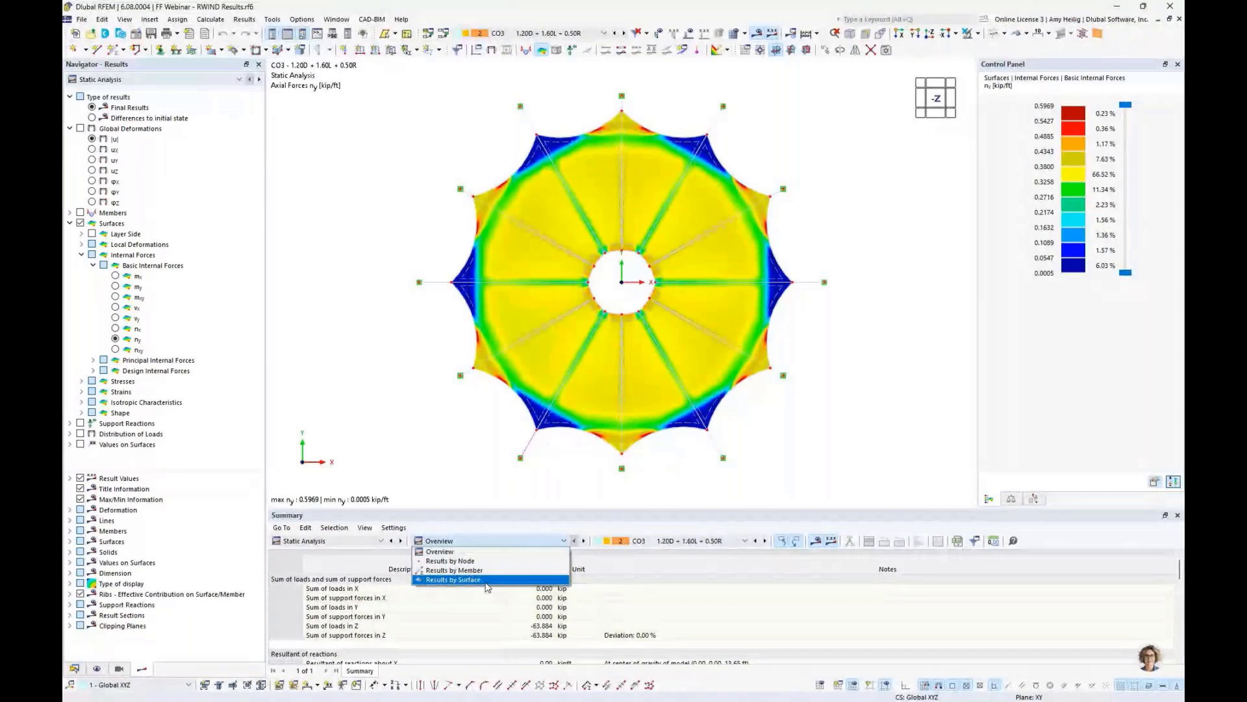
left_click(484, 492)
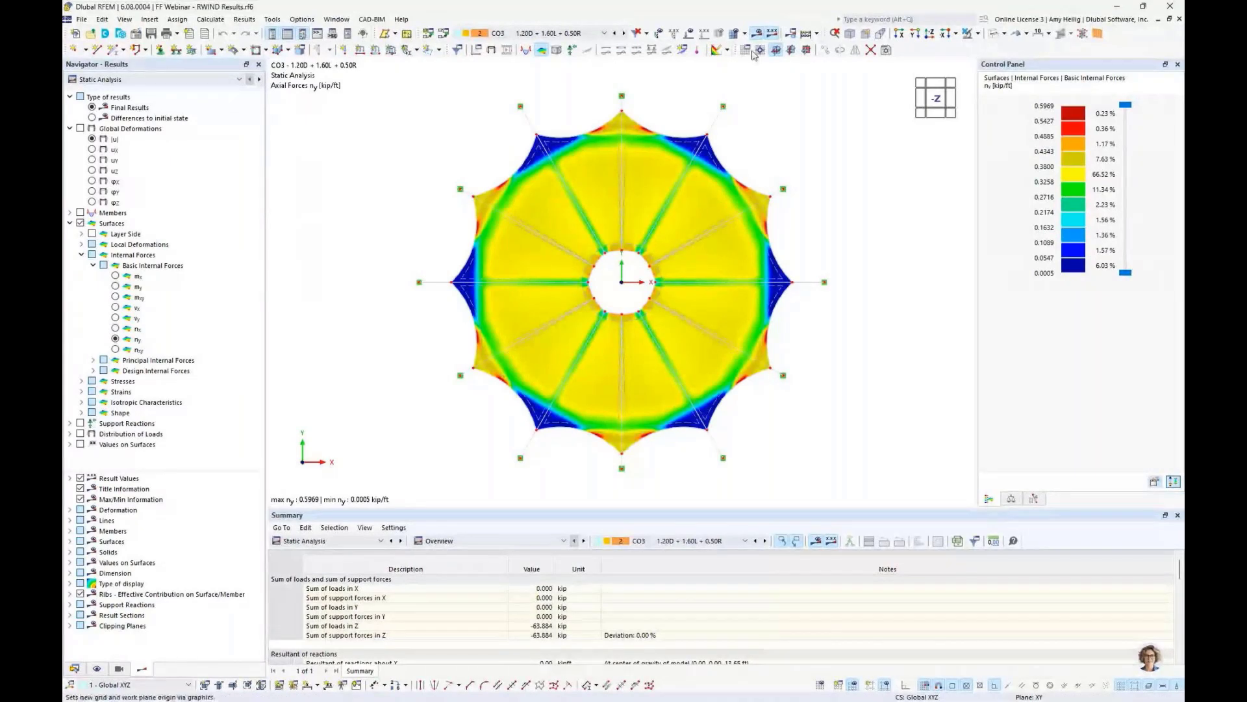
left_click(848, 35)
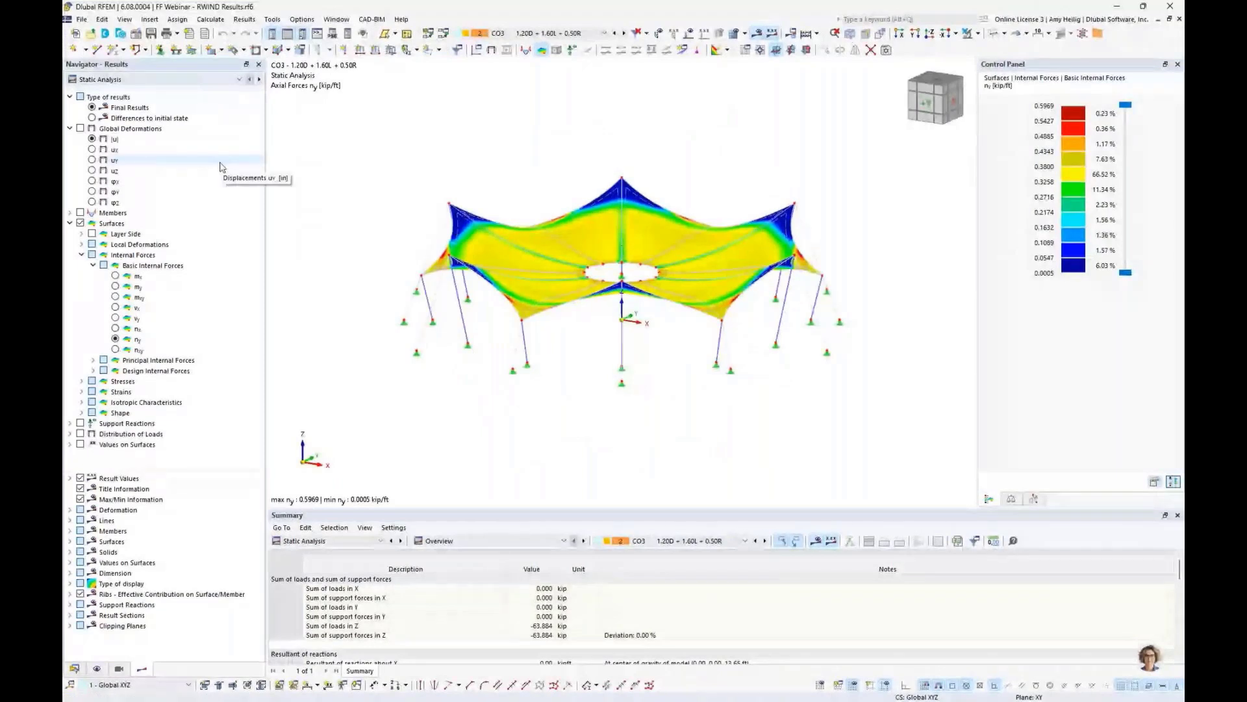
- Display the surface shape results for water depth and water level around the canopy's central opening
left_click(93, 265)
left_click(81, 255)
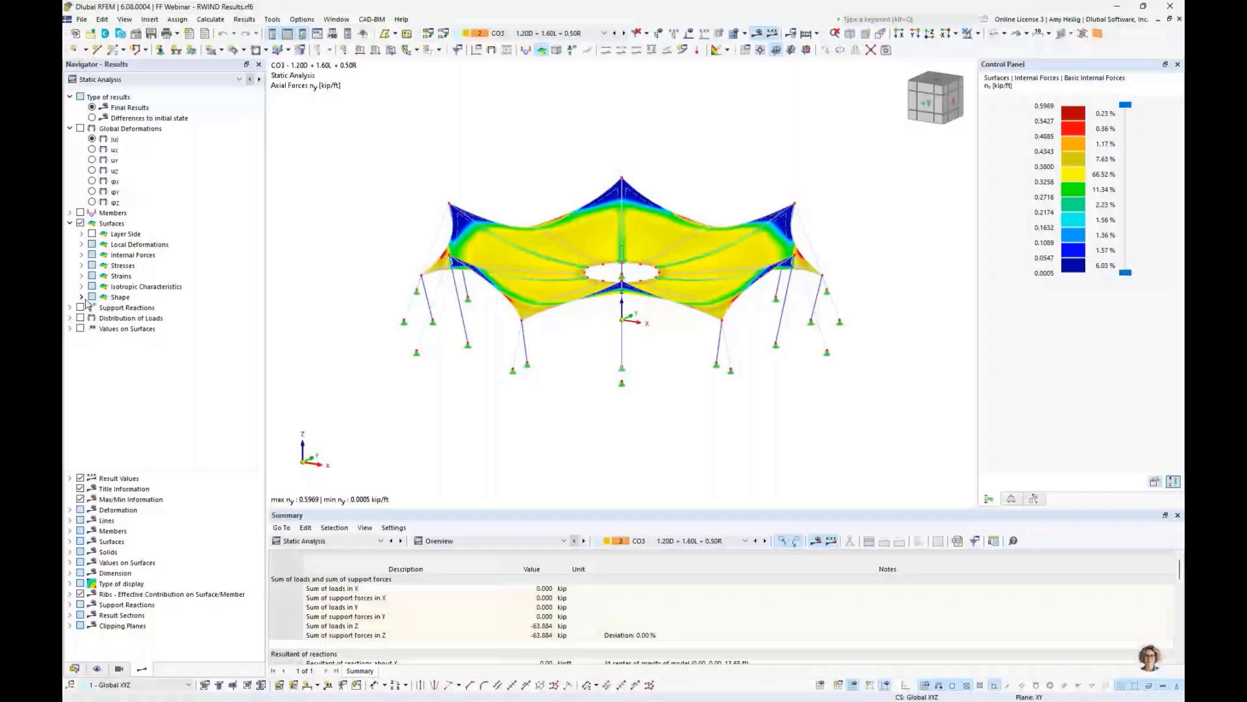
left_click(81, 297)
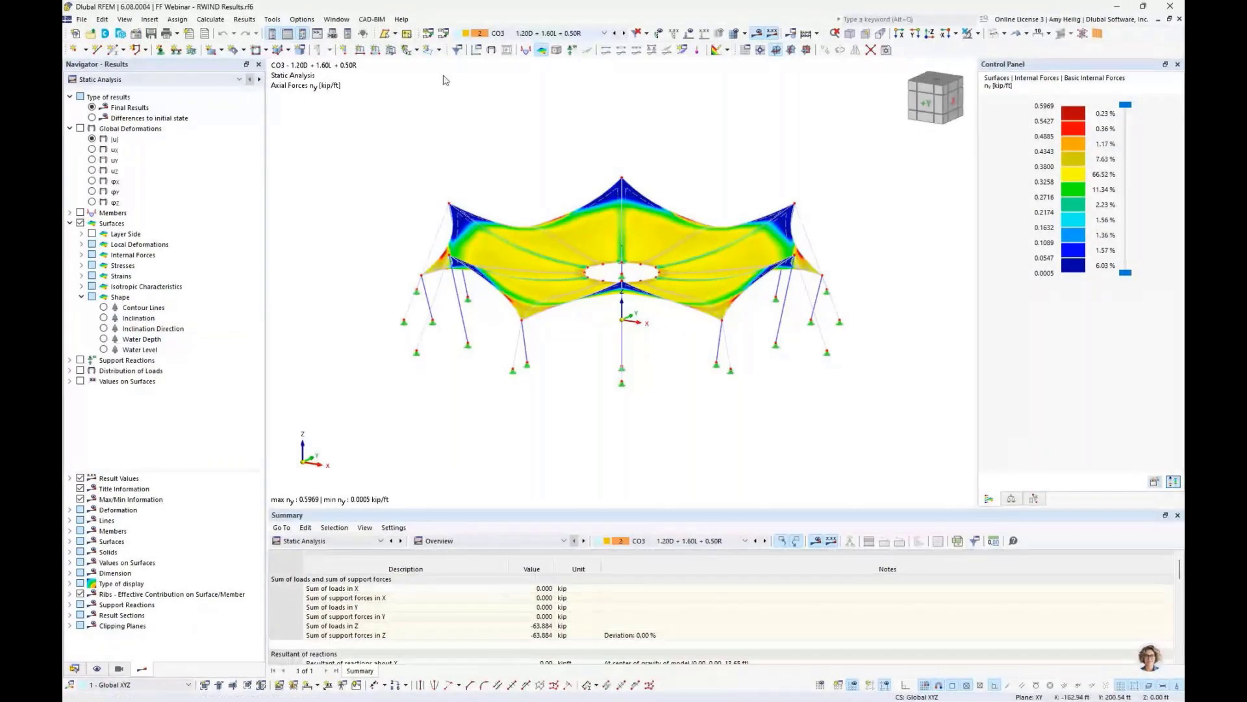
left_click(103, 339)
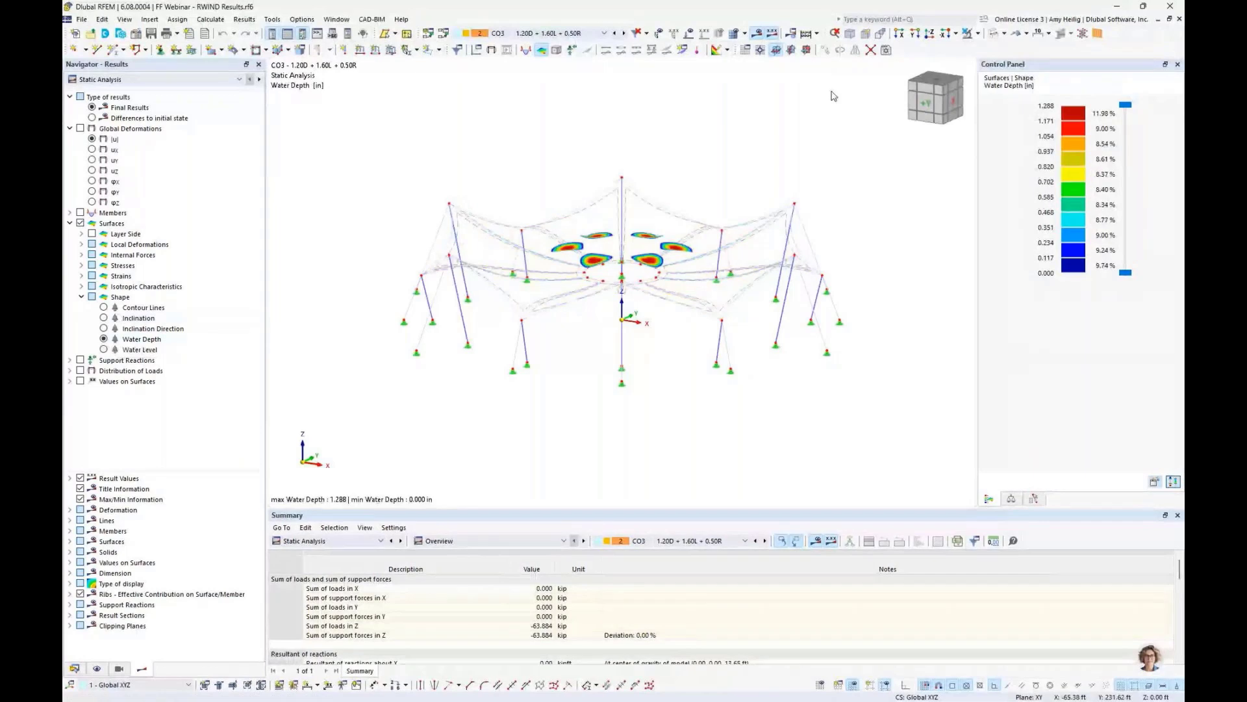
left_click(1018, 33)
left_click(1052, 64)
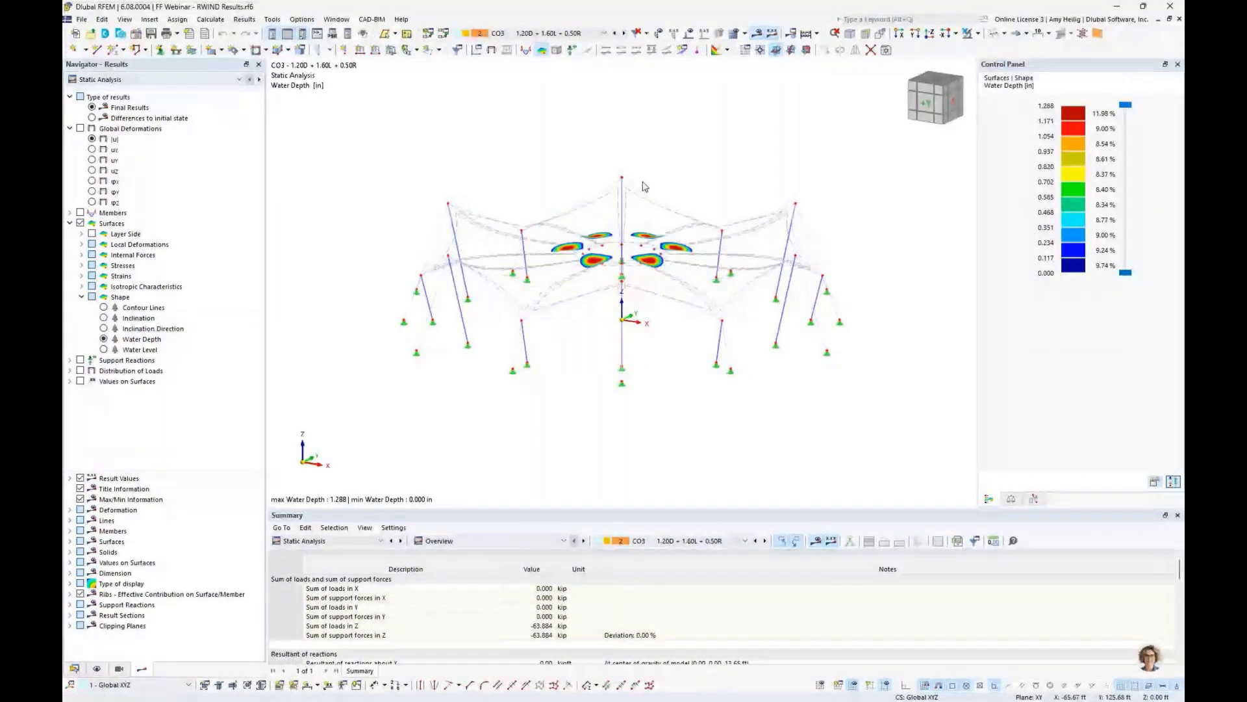
middle_click_drag(643, 187, 692, 308)
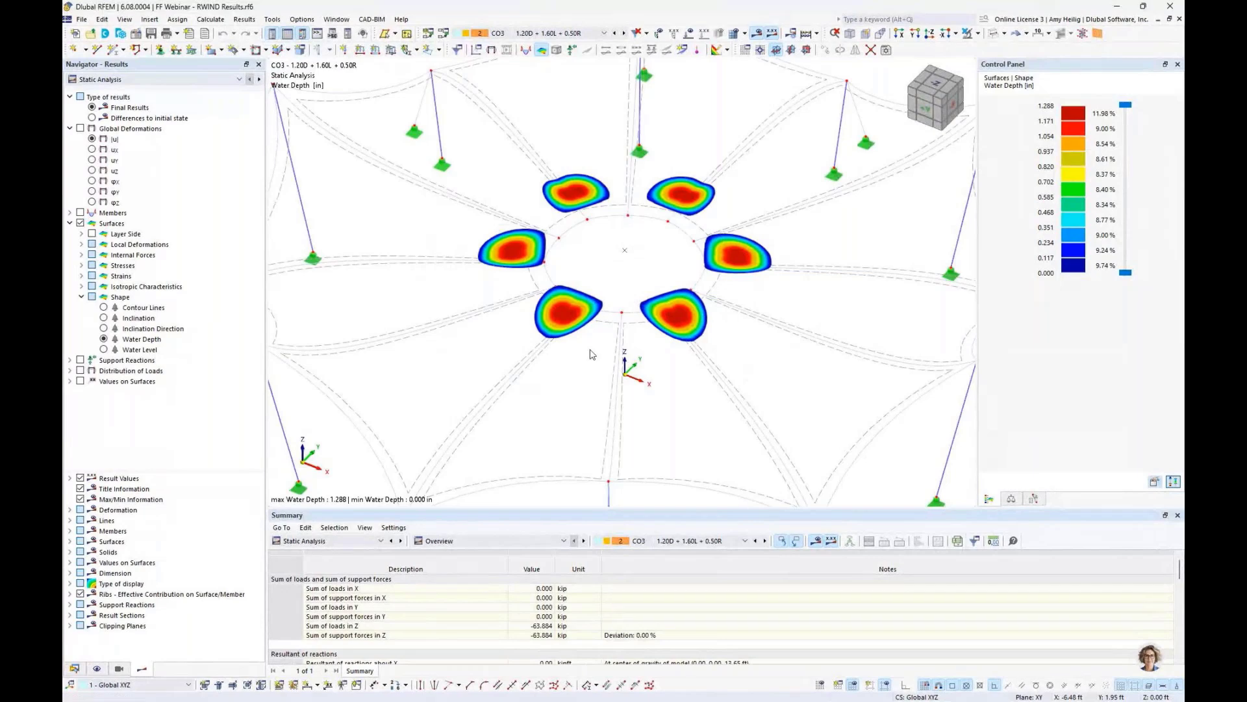
left_click(104, 350)
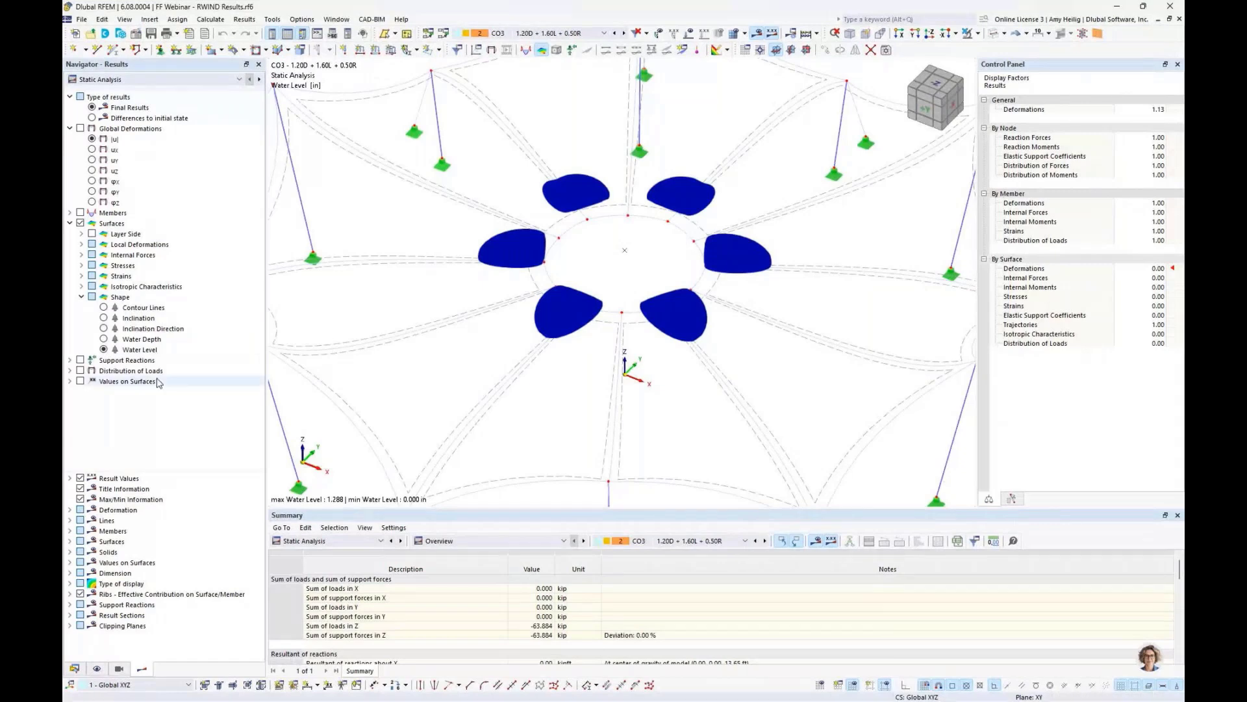
left_click(104, 339)
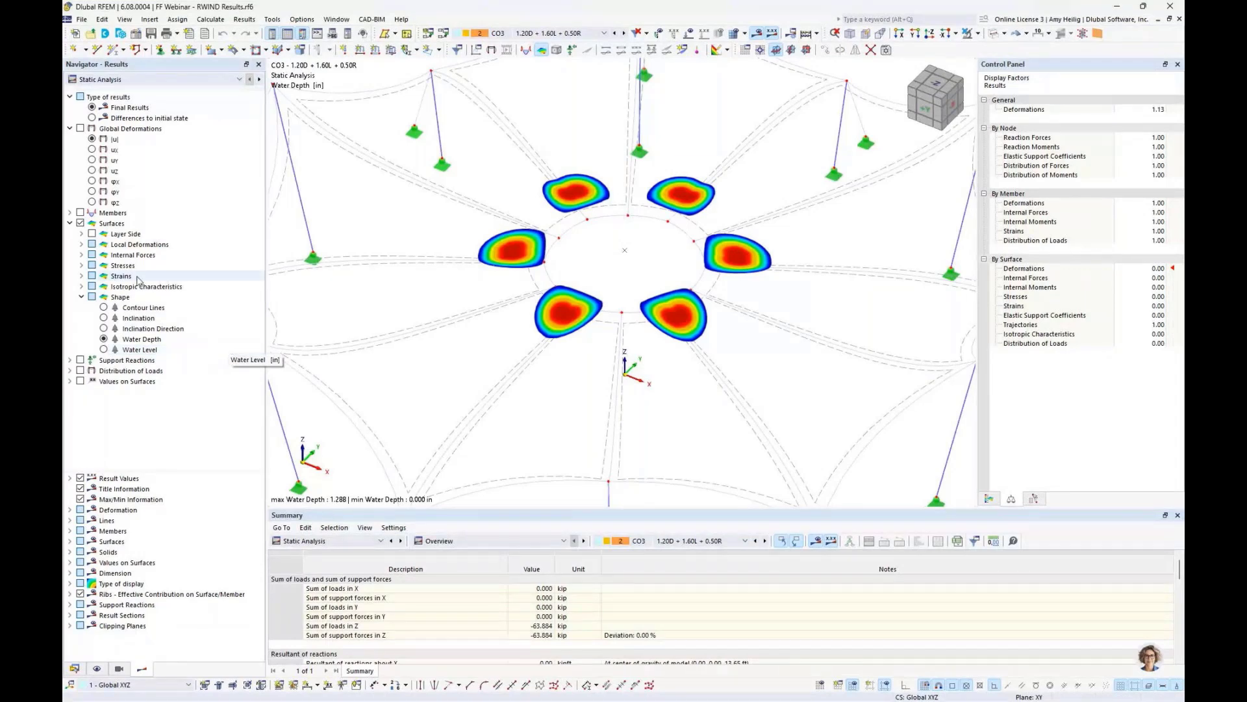
- Display the surface load distribution from RWIND and ponding in global pZ with its colour scale
left_click(81, 297)
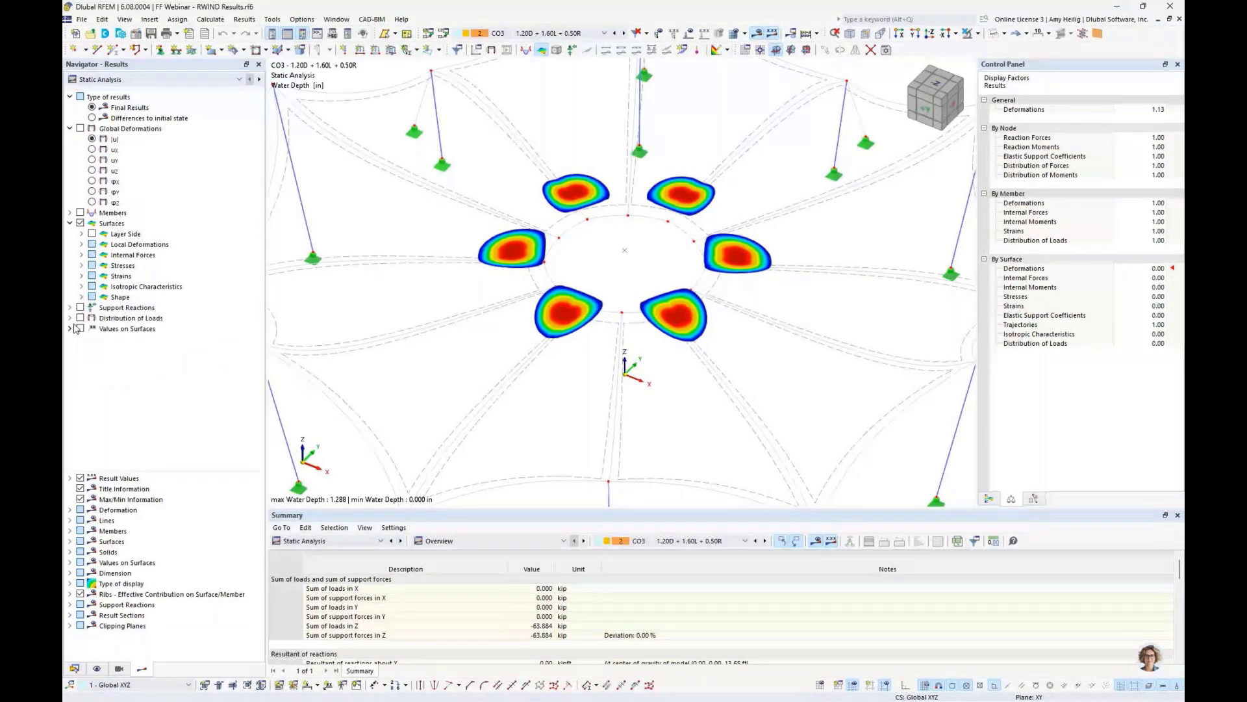
left_click(71, 318)
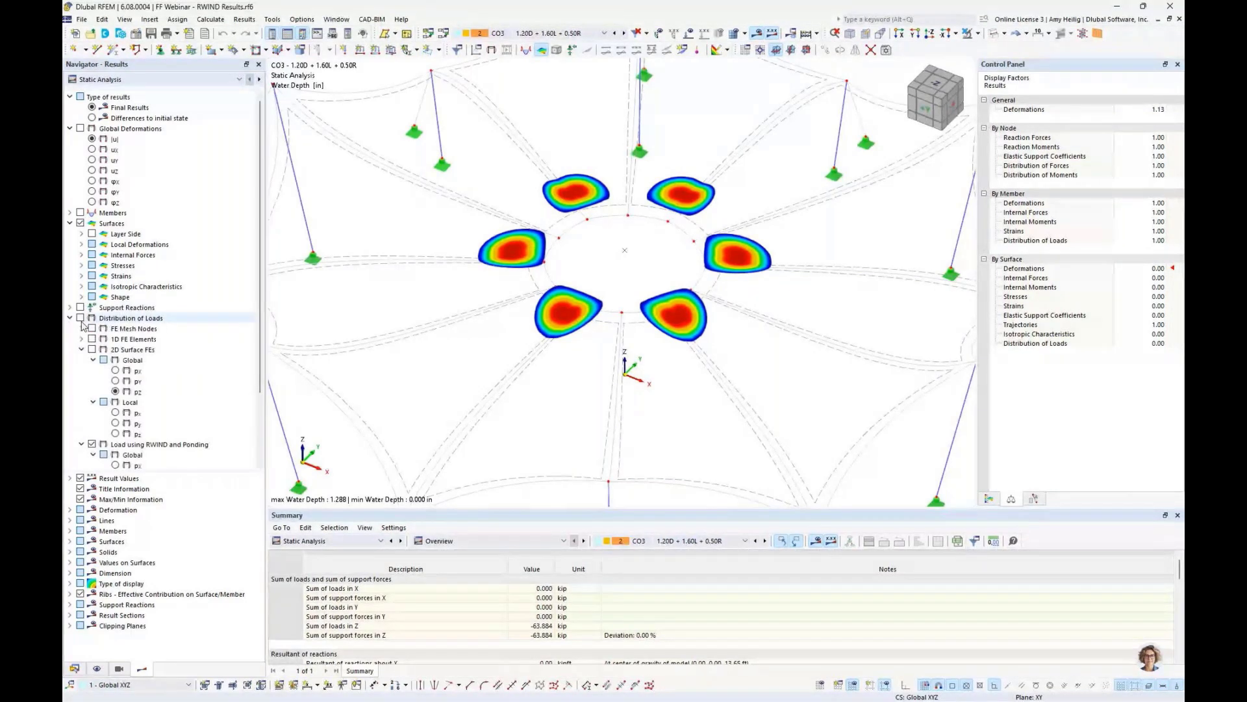
left_click(80, 318)
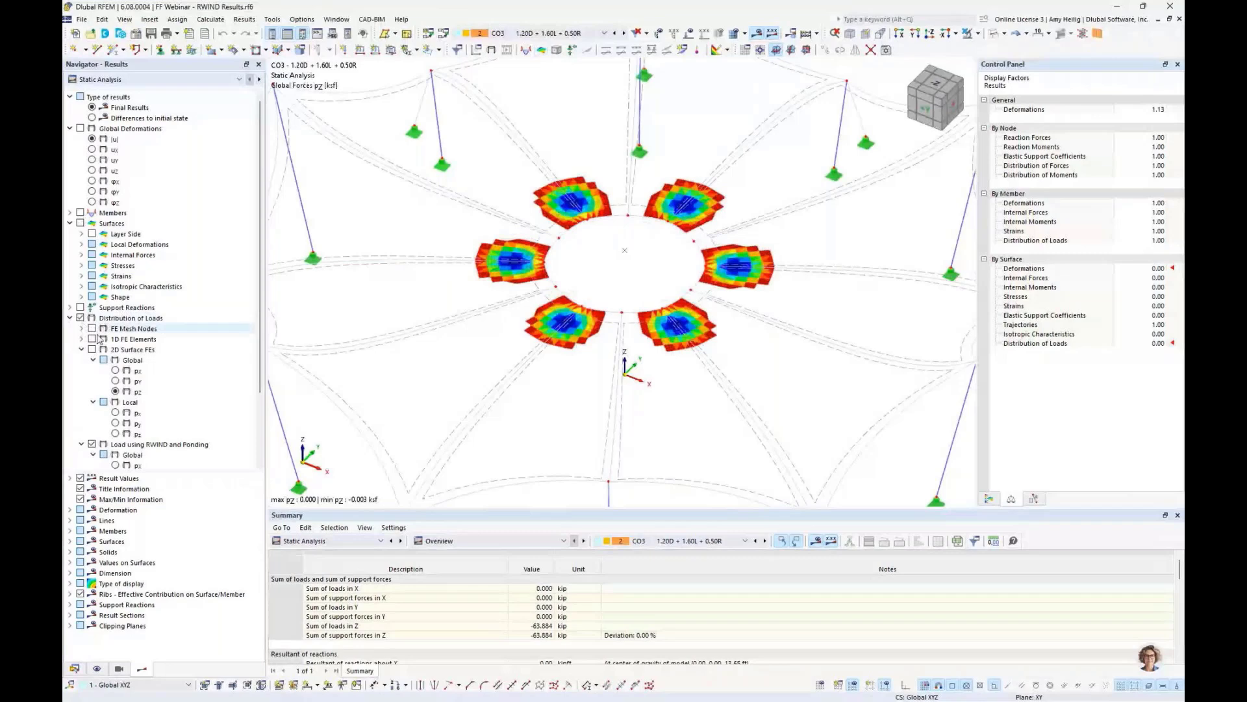
left_click(81, 350)
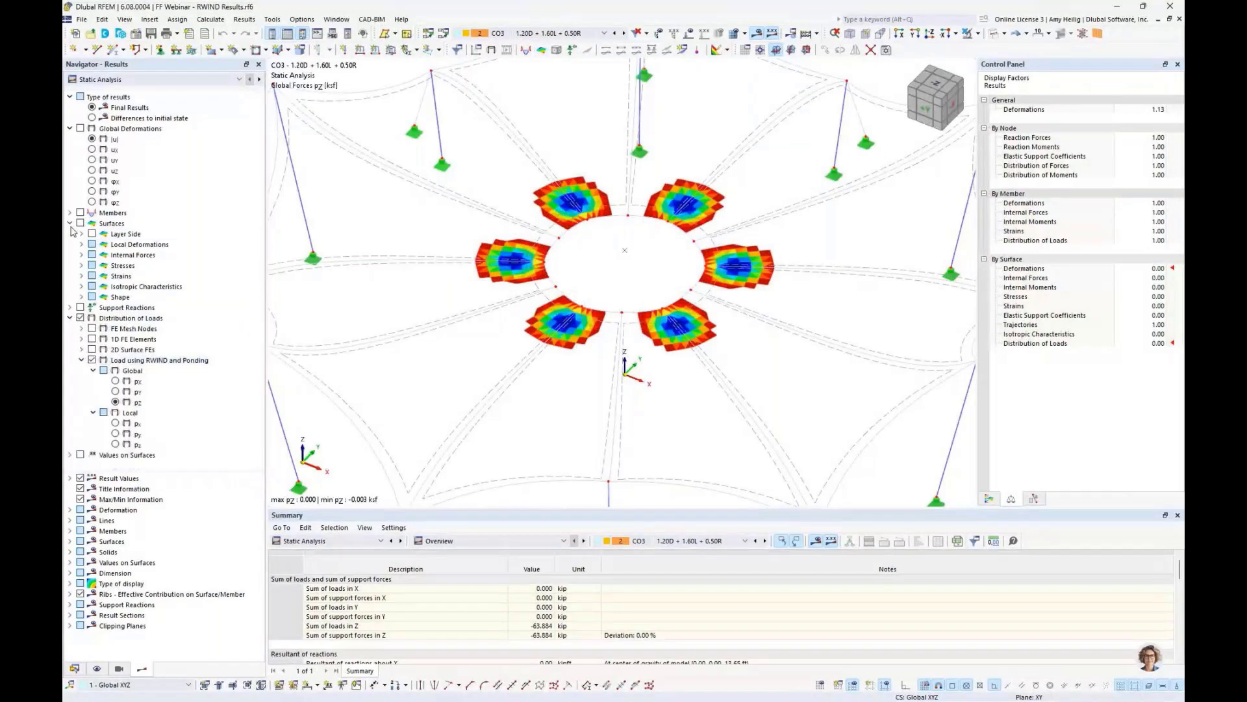
left_click(69, 129)
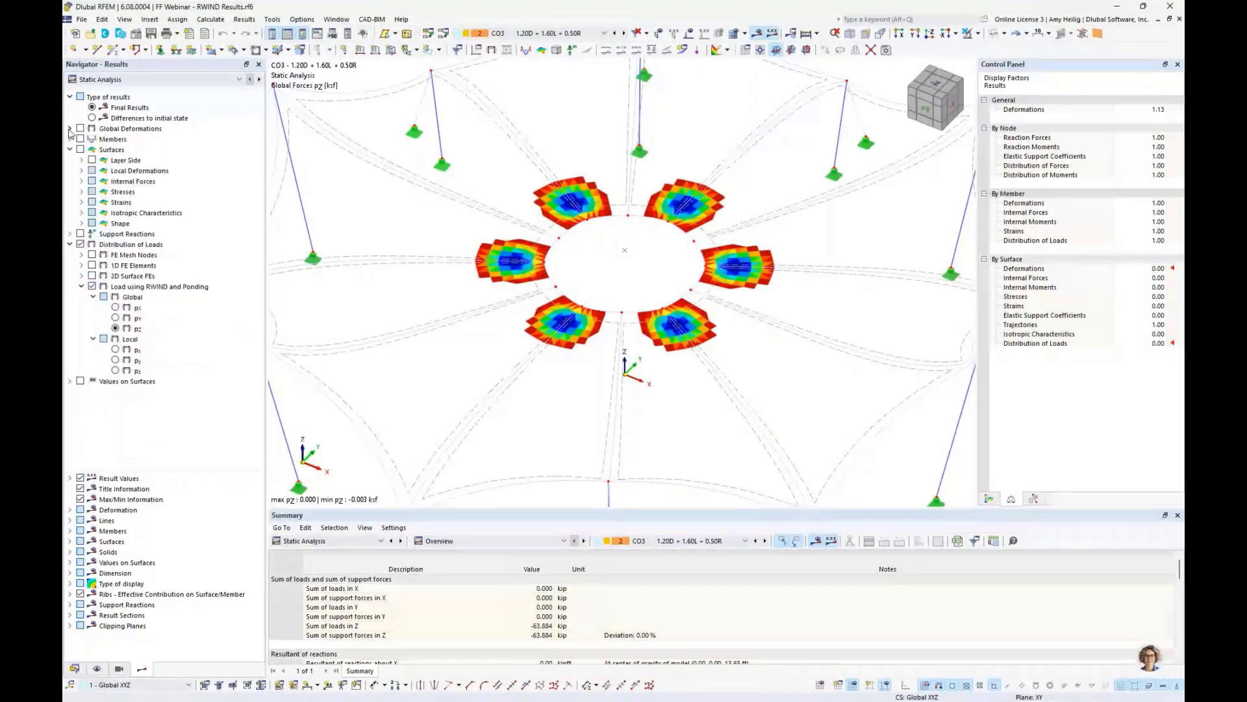
left_click(69, 149)
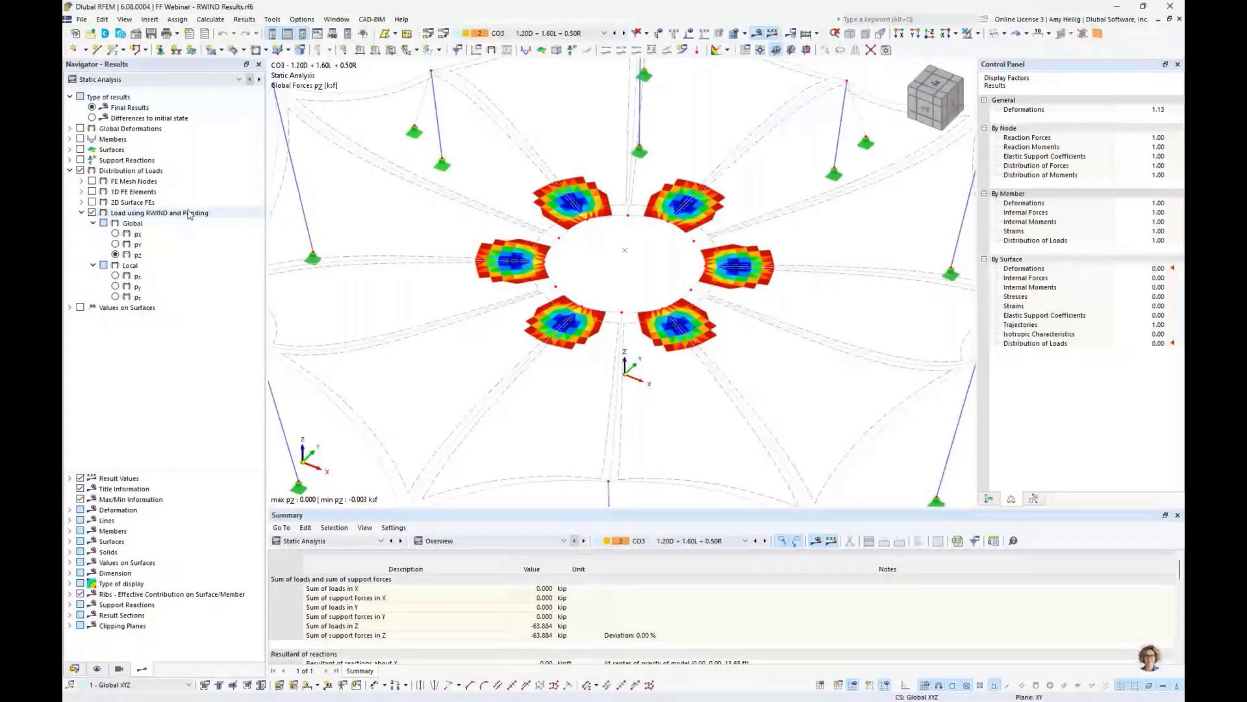
left_click(989, 498)
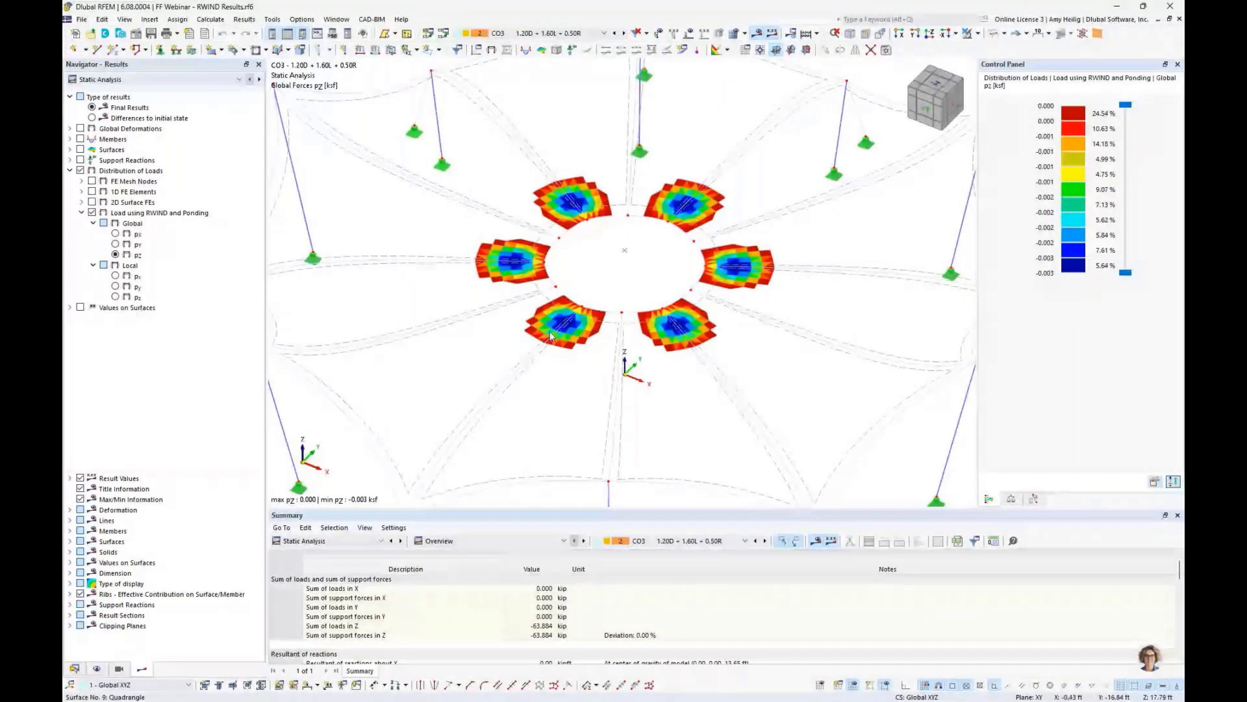
- Switch the load distribution display to combination CO4 (1.20D + L + 1.60R)
left_click(624, 34)
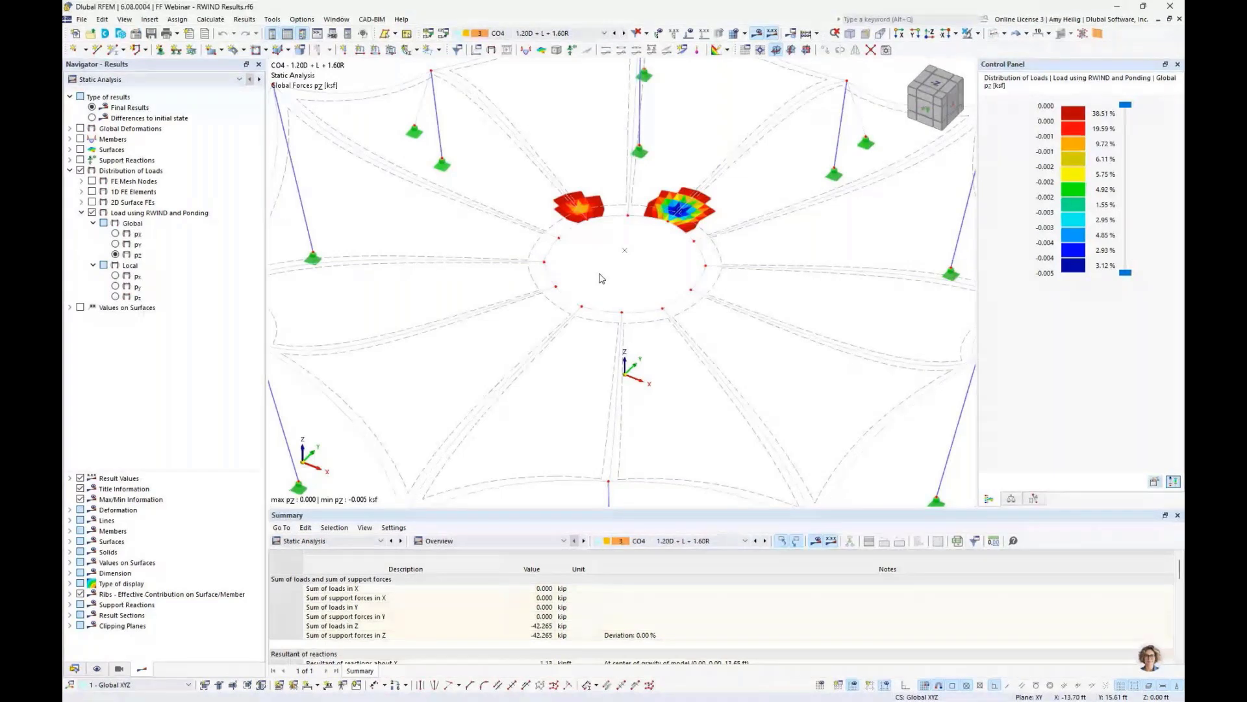
left_click(81, 19)
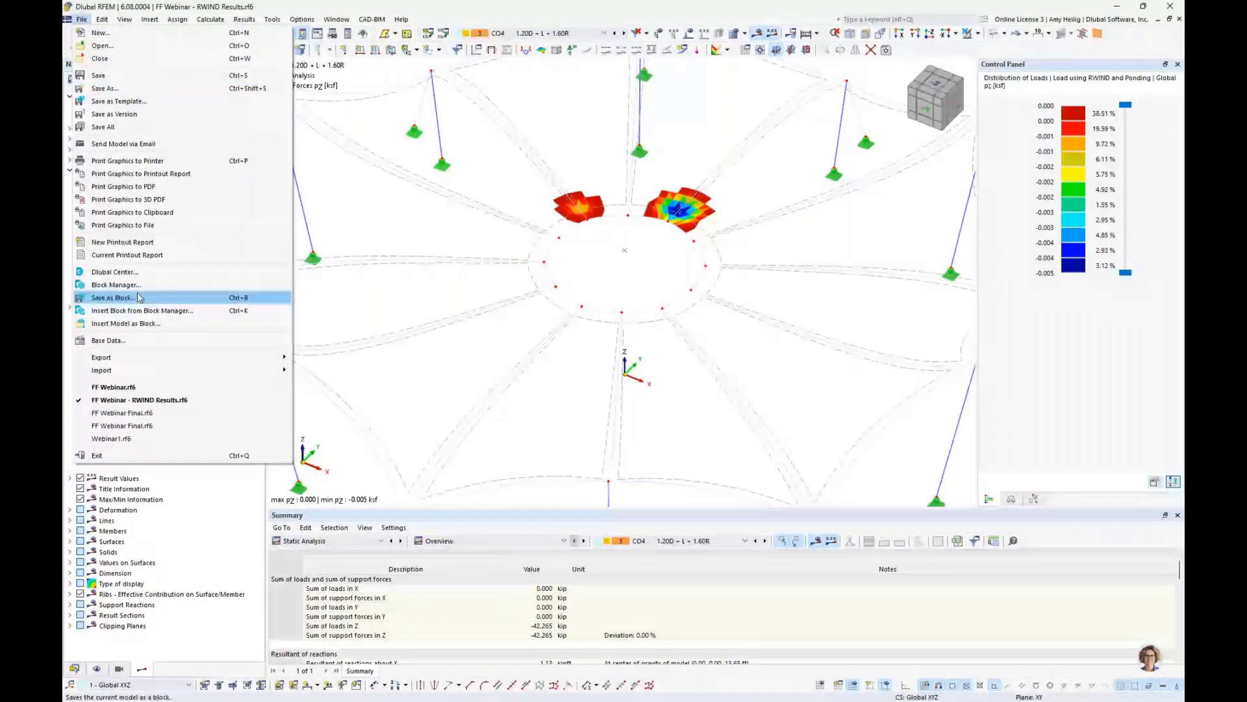
mouse_move(195, 357)
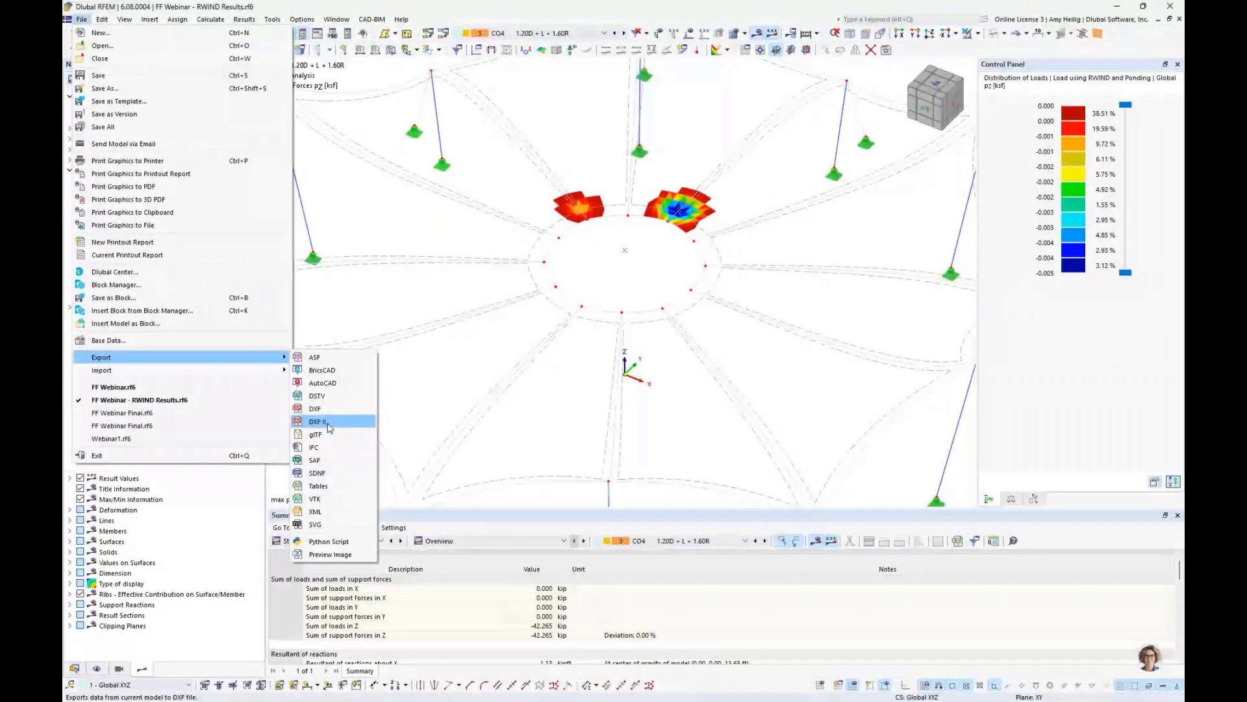
left_click(453, 408)
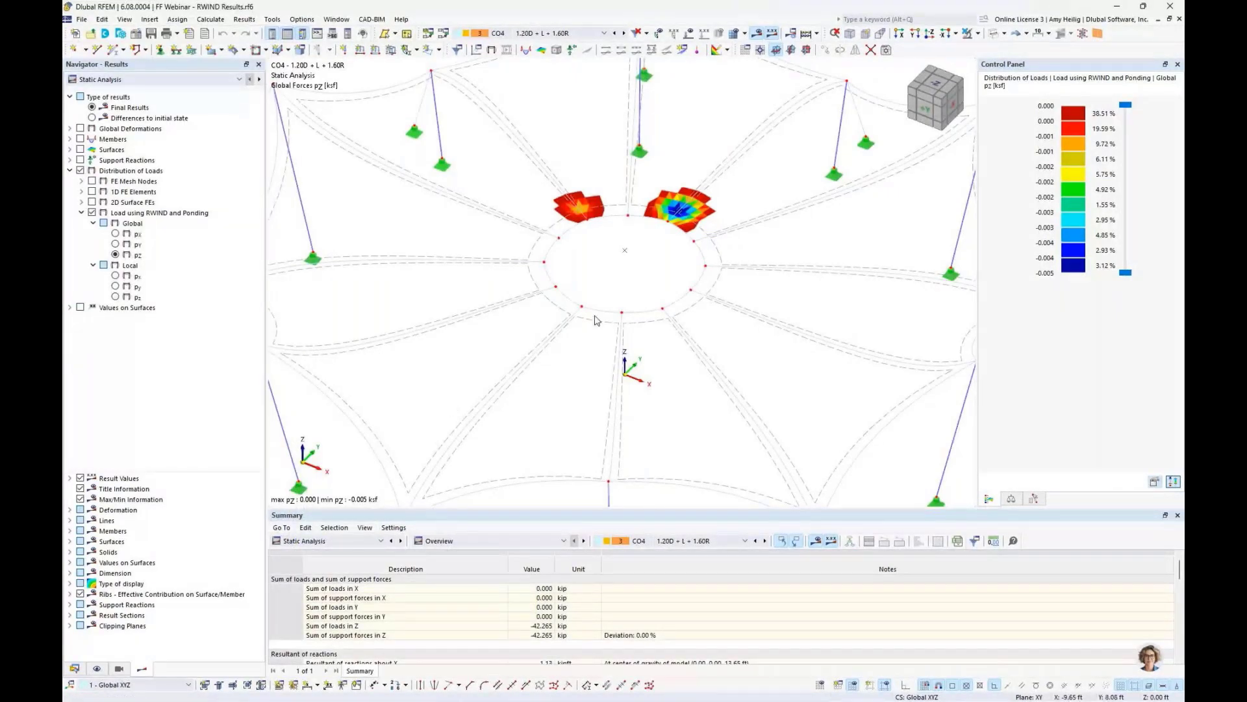
- Hide the results and show the canopy model in solid rendering
scroll(597, 321, "down", 4)
mouse_move(597, 320)
middle_mouse_down("ctrl")
mouse_move(593, 331)
mouse_move(583, 317)
middle_mouse_up("ctrl")
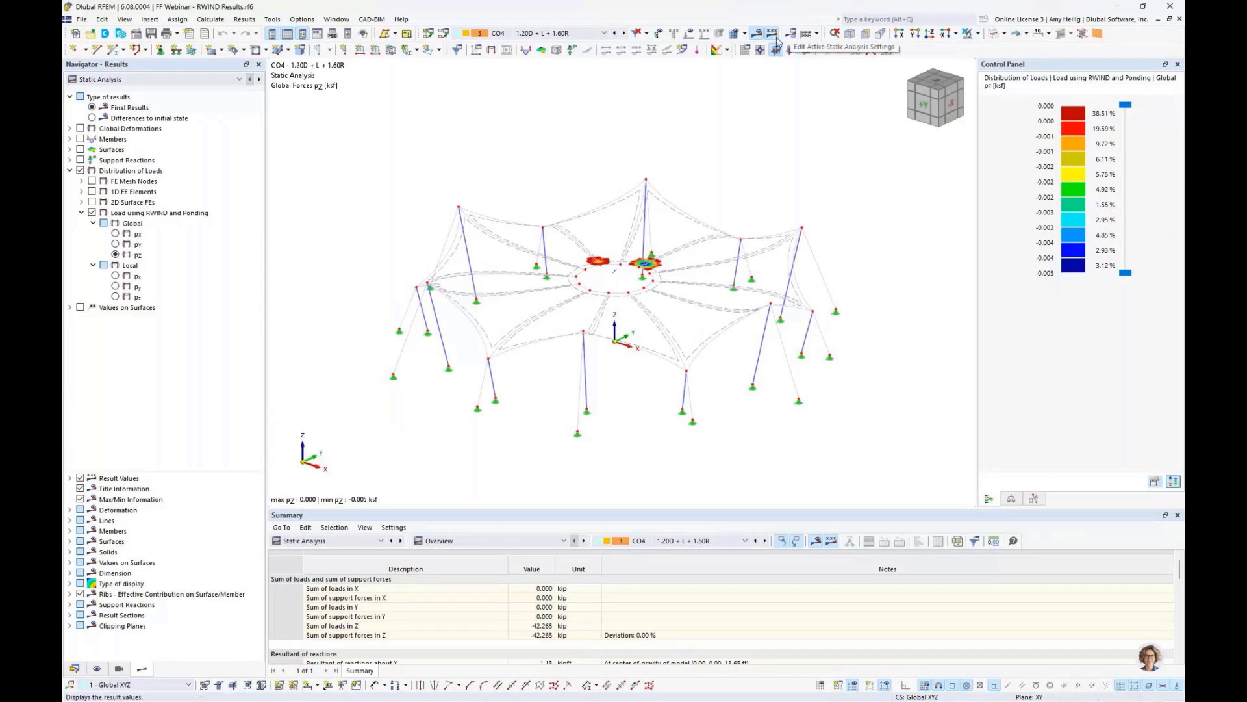
left_click(756, 34)
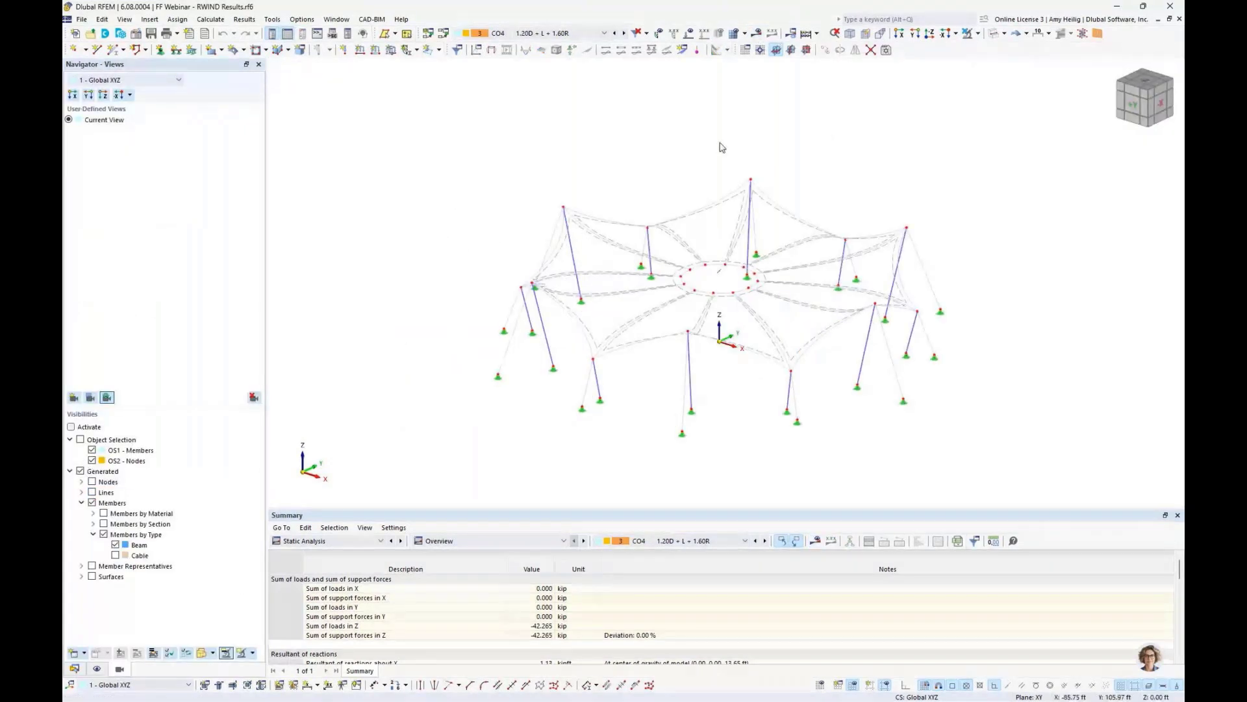
left_click(993, 33)
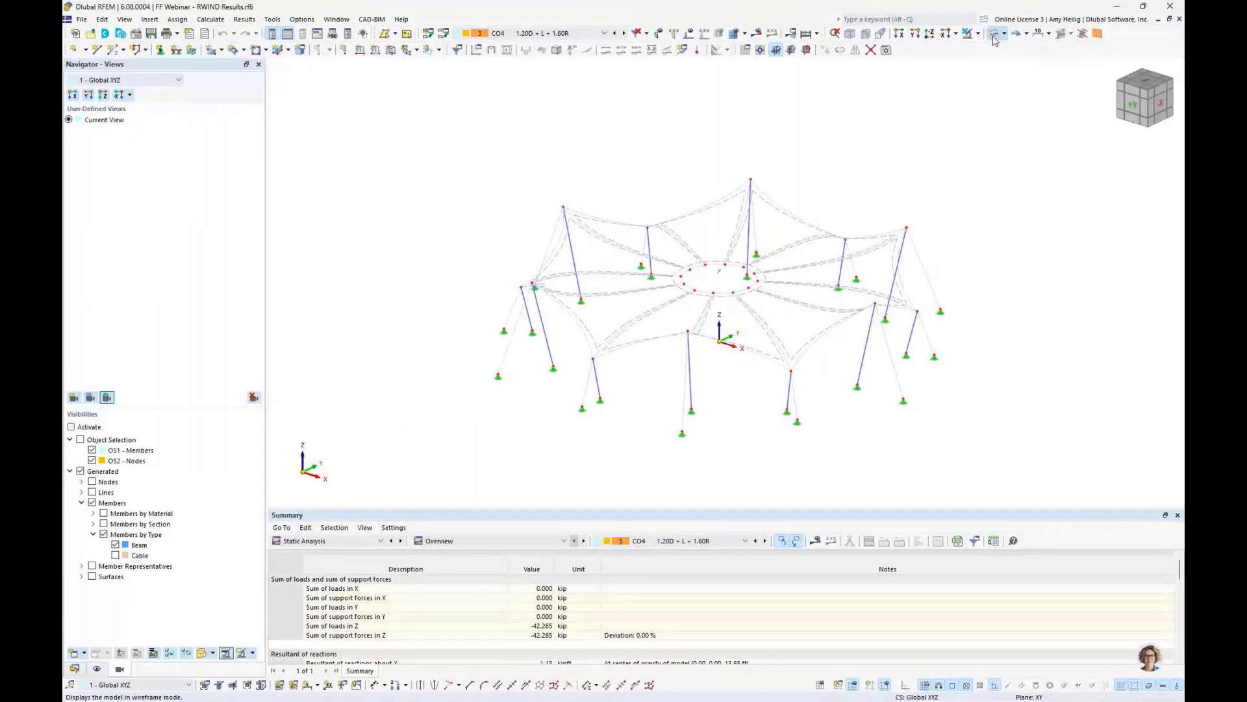
left_click(994, 33)
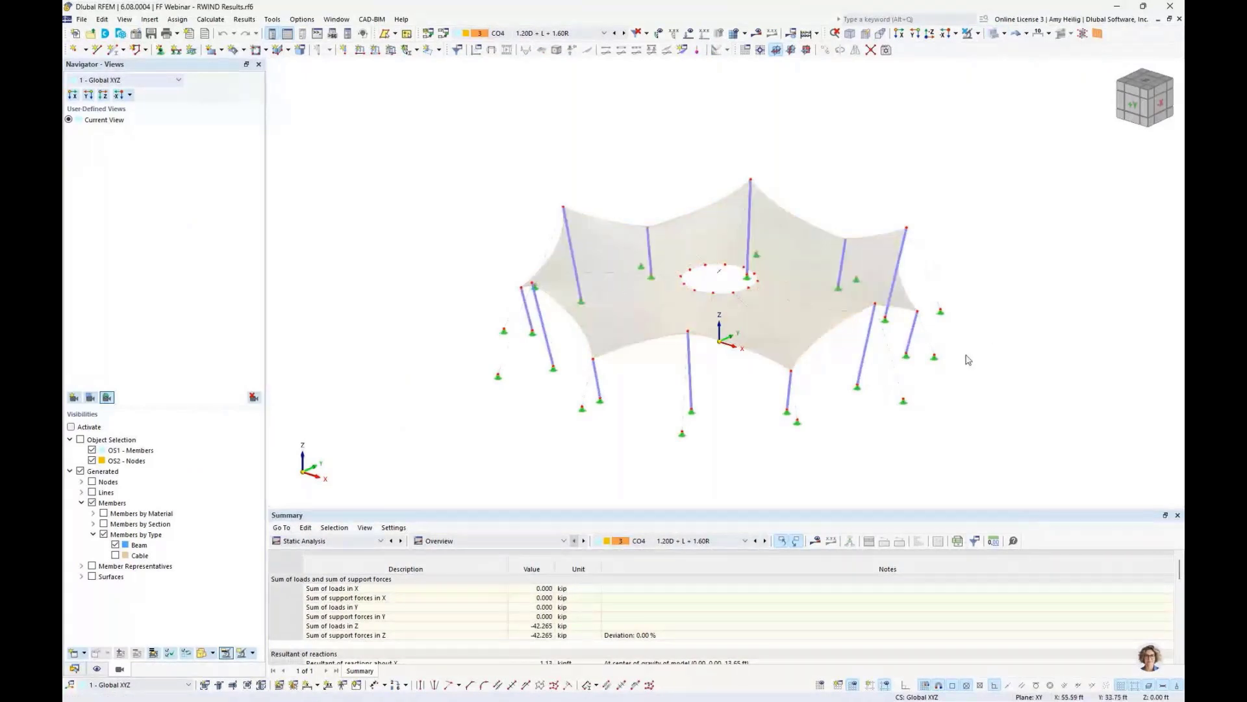
- Activate a visibility mode showing only the beam members
middle_click_drag(966, 354, 871, 339)
scroll(804, 390, "up", 3)
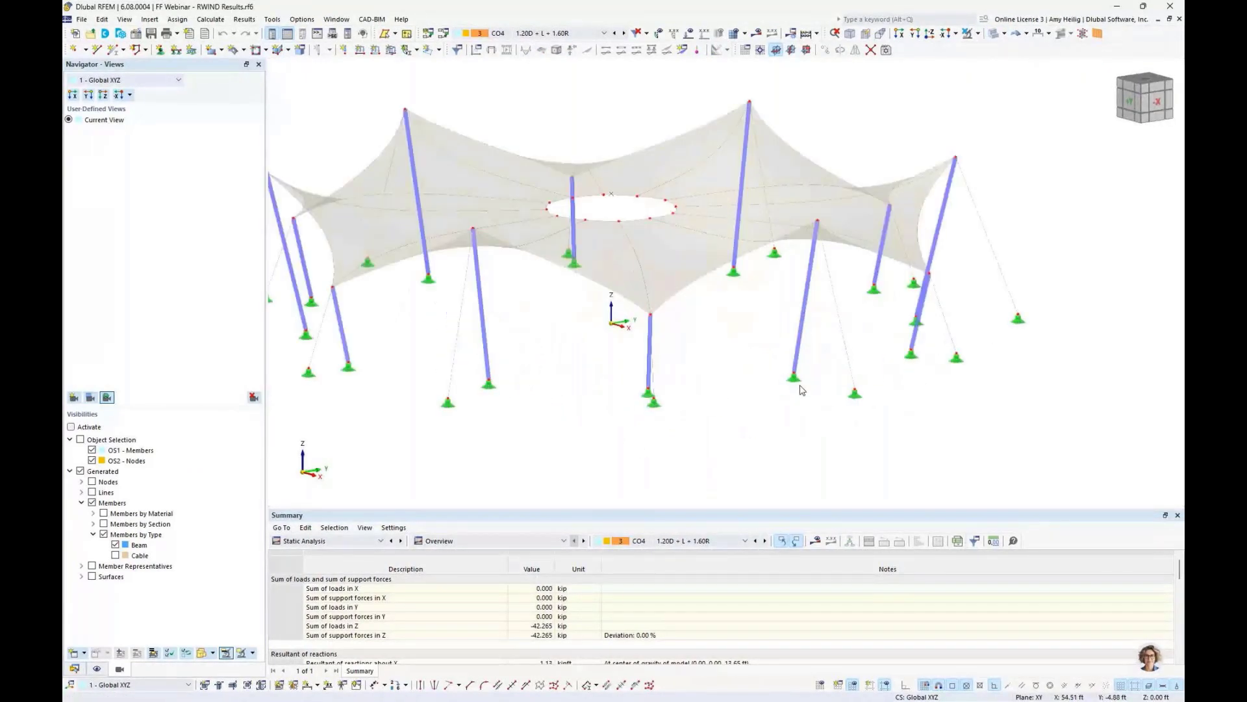
scroll(803, 389, "down", 1)
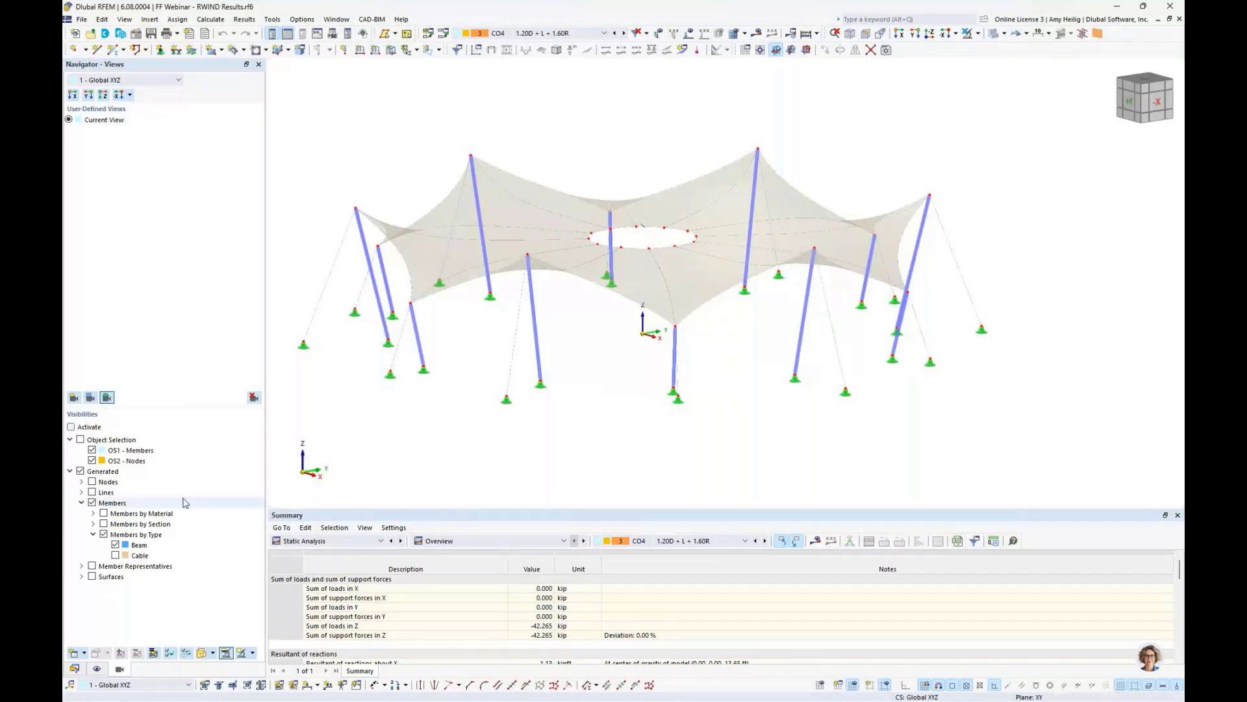
left_click(115, 545)
left_click(115, 545)
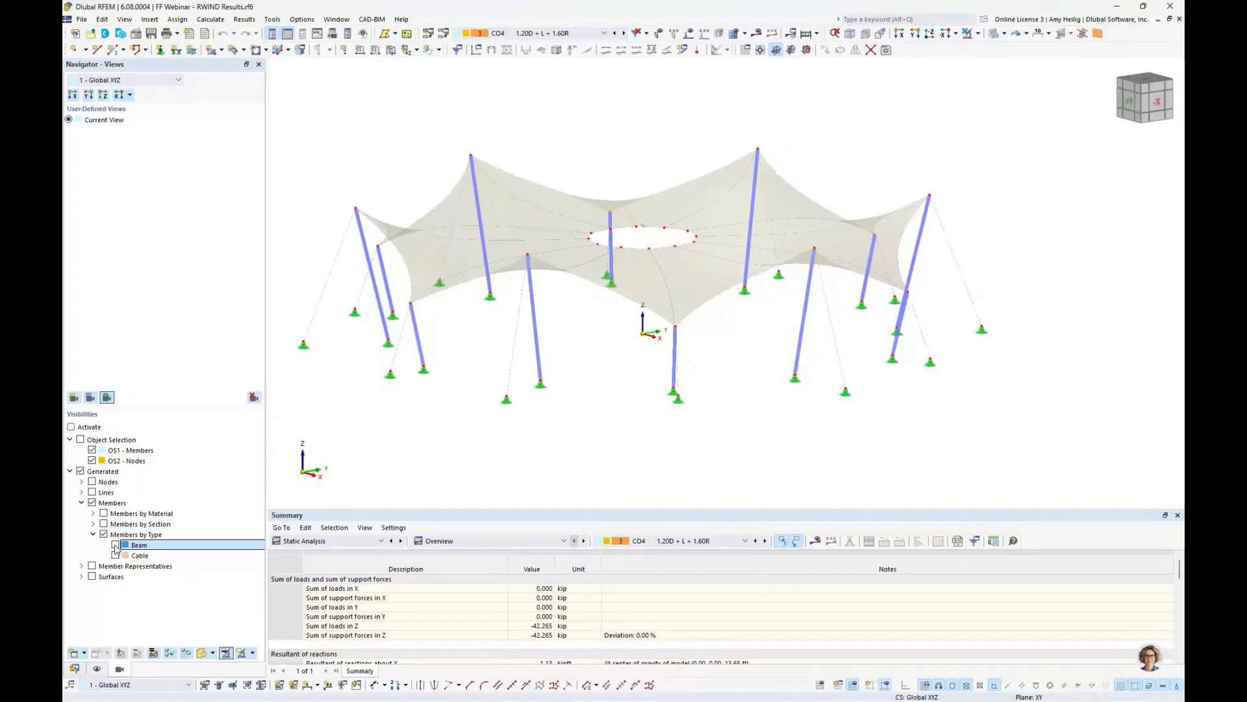
left_click(115, 546)
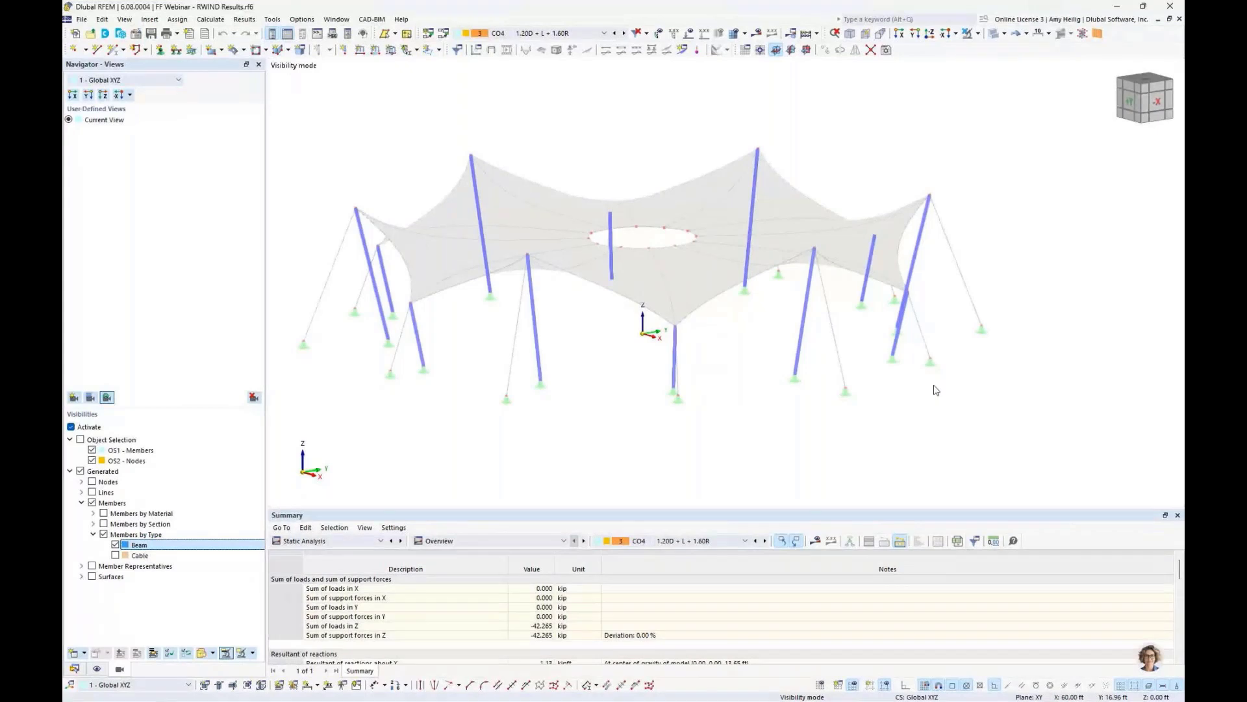
- Select all beams and create a new effective length without torsional and lateral-torsional buckling
left_click_drag(1023, 424, 321, 105)
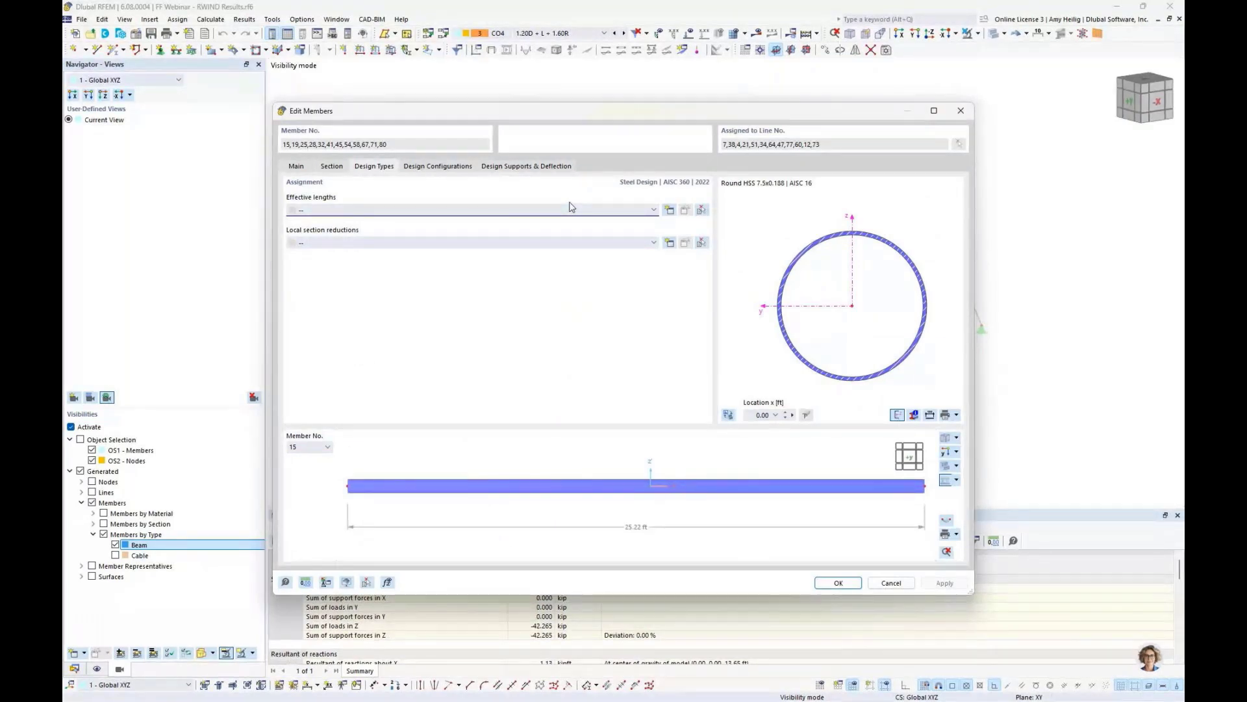
left_click(669, 209)
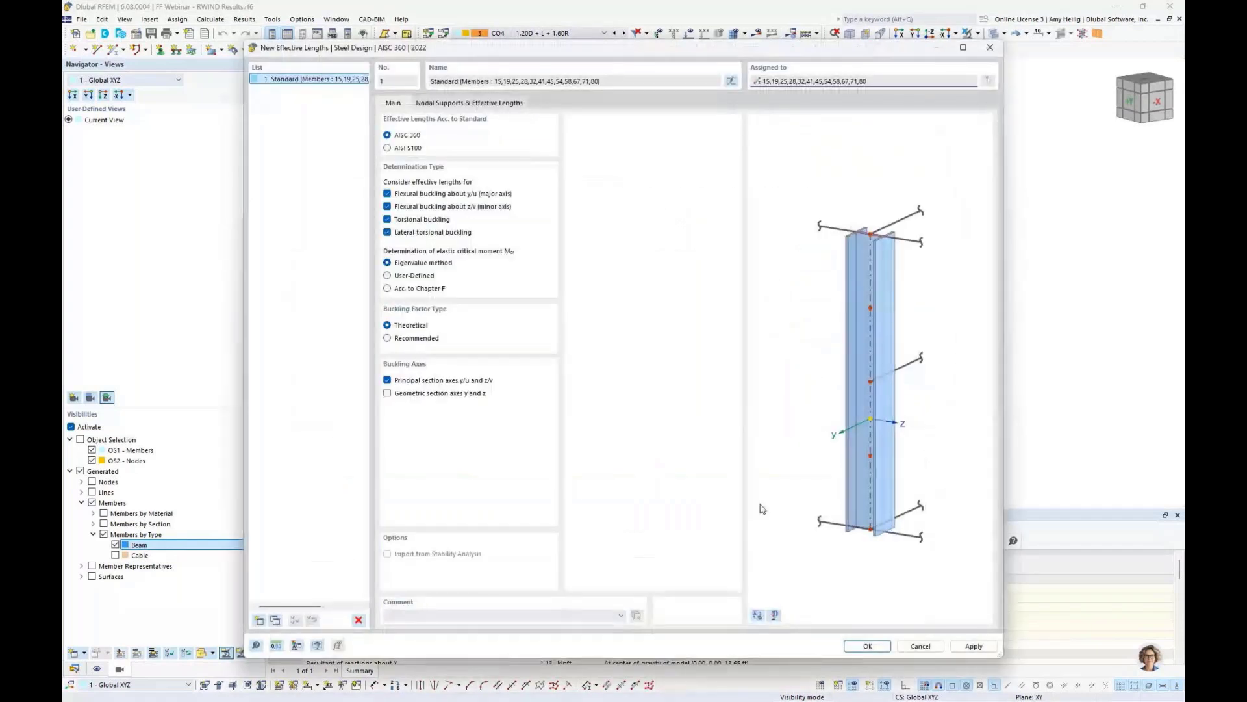
left_click(758, 615)
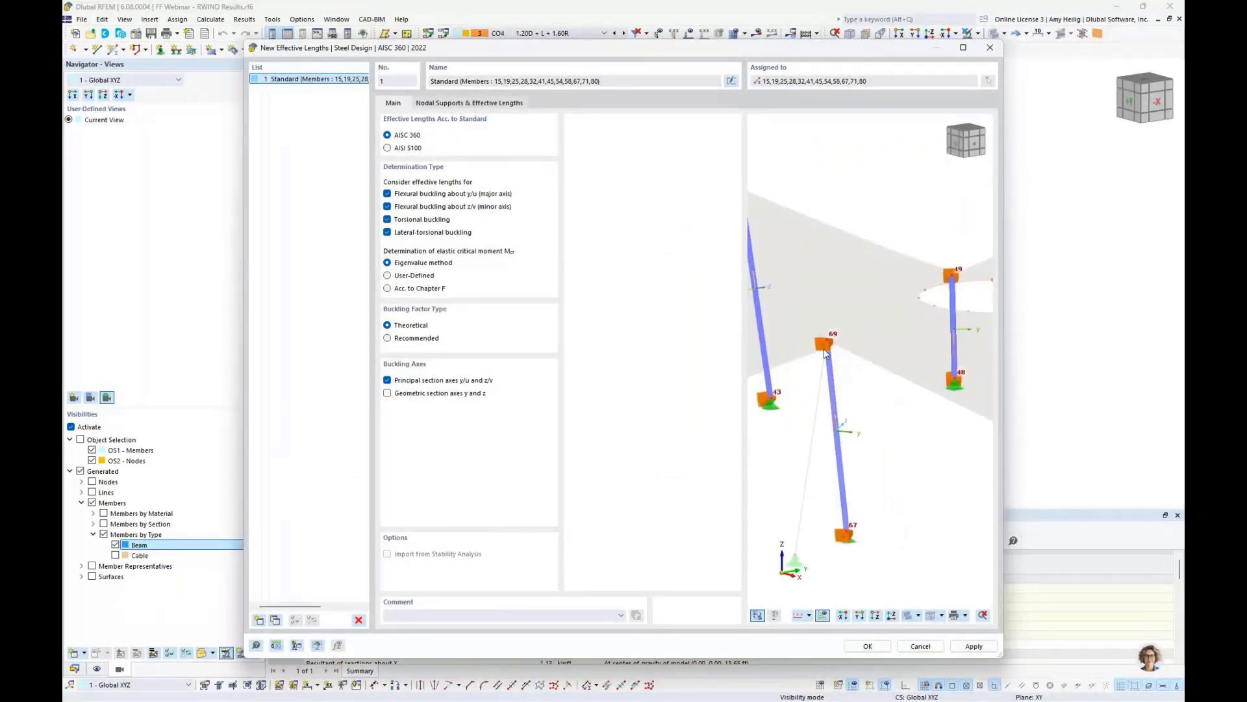
left_click(387, 219)
left_click(387, 232)
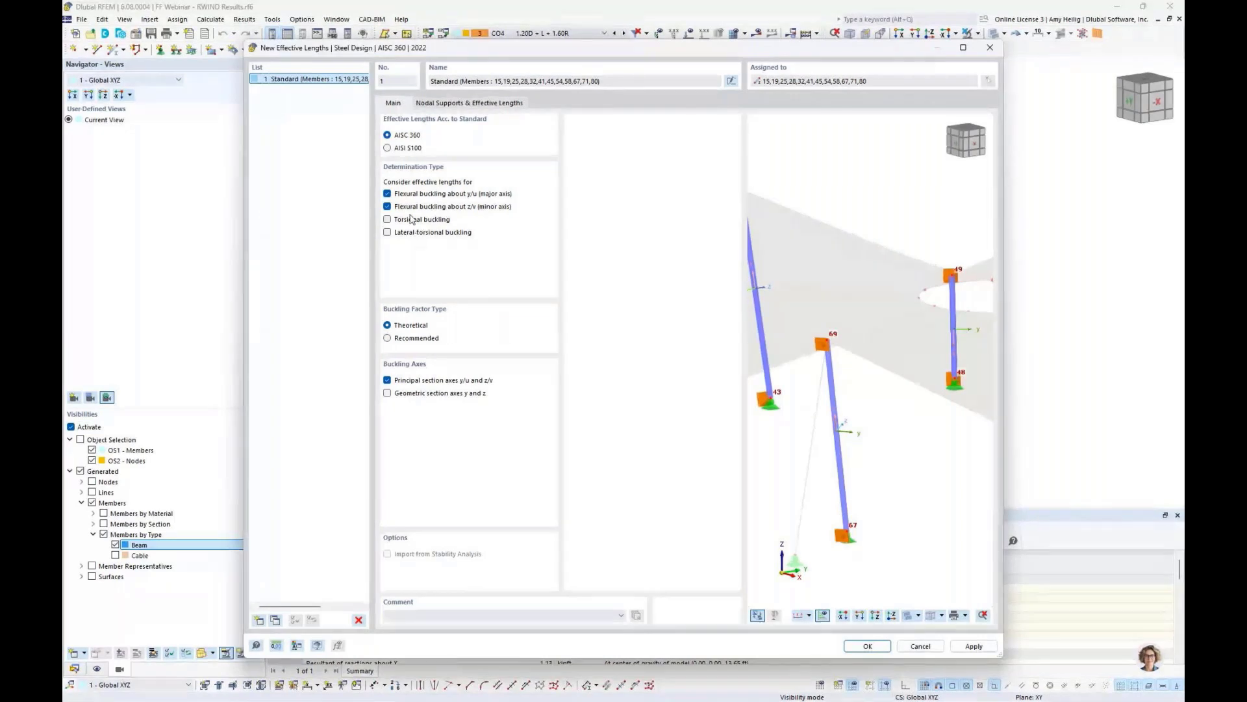
- Review the nodal supports and effective length factors, then confirm the effective length for the members
key("ctrl+Tab")
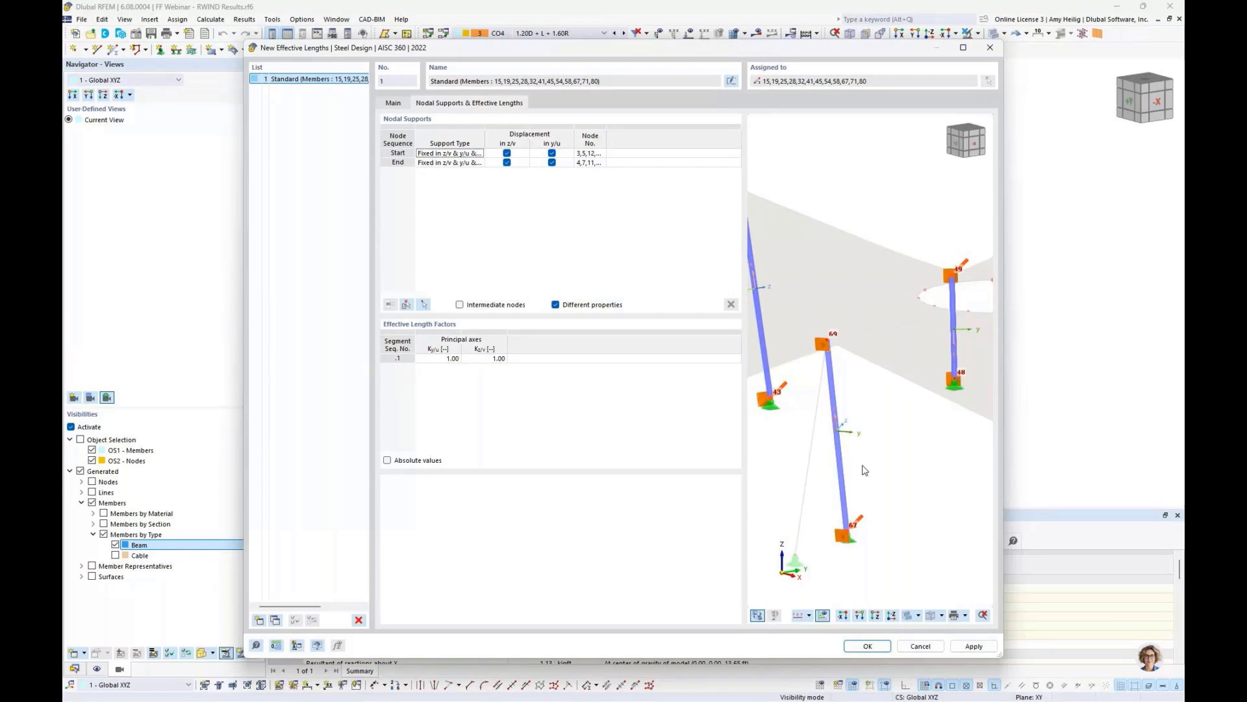
left_click(868, 645)
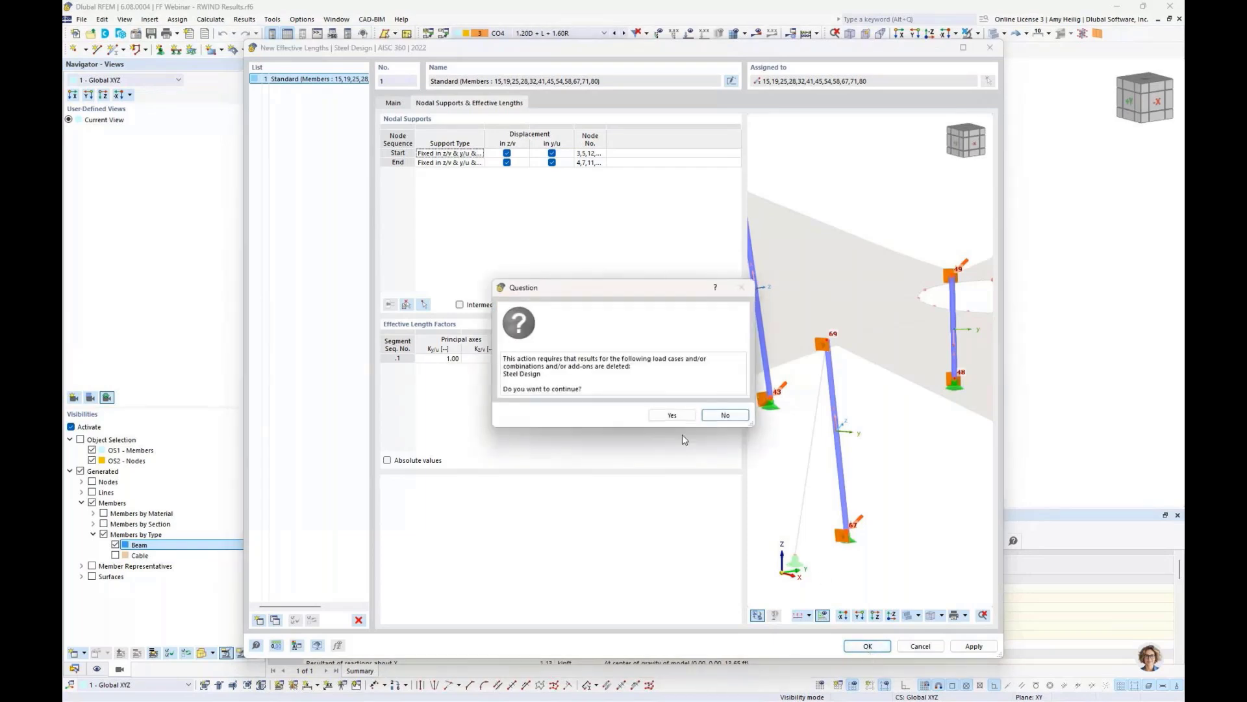
left_click(672, 414)
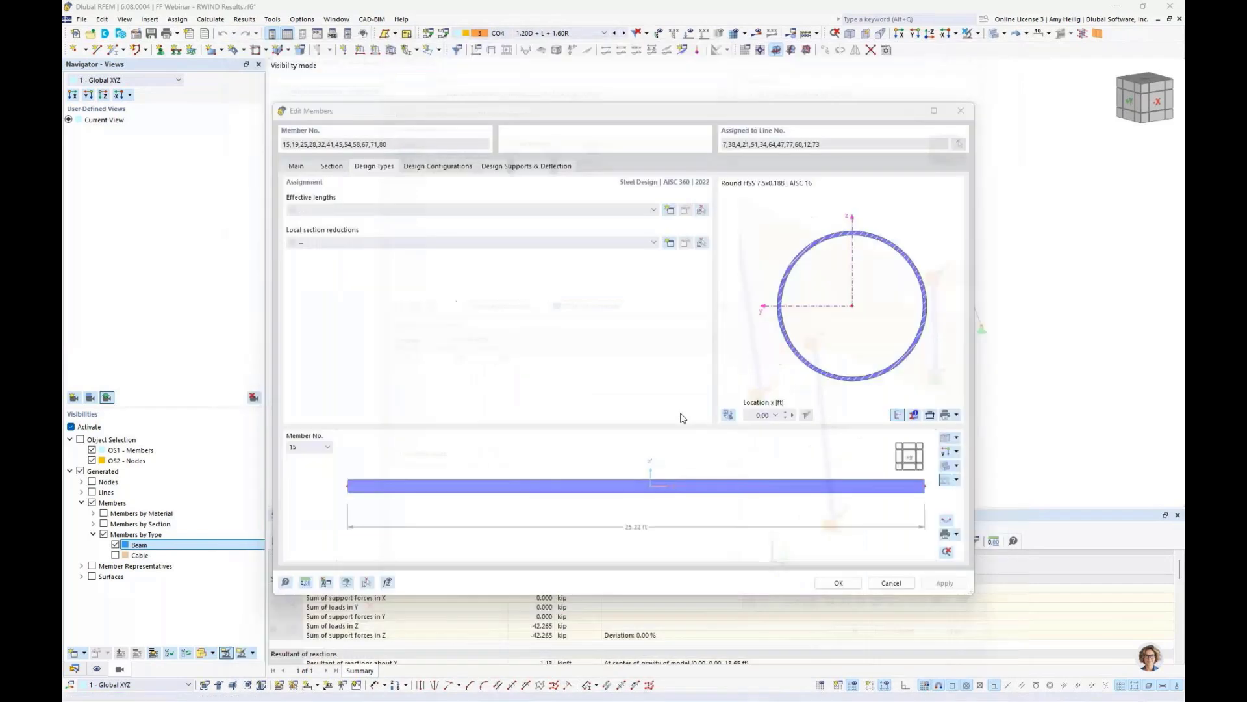
left_click(839, 584)
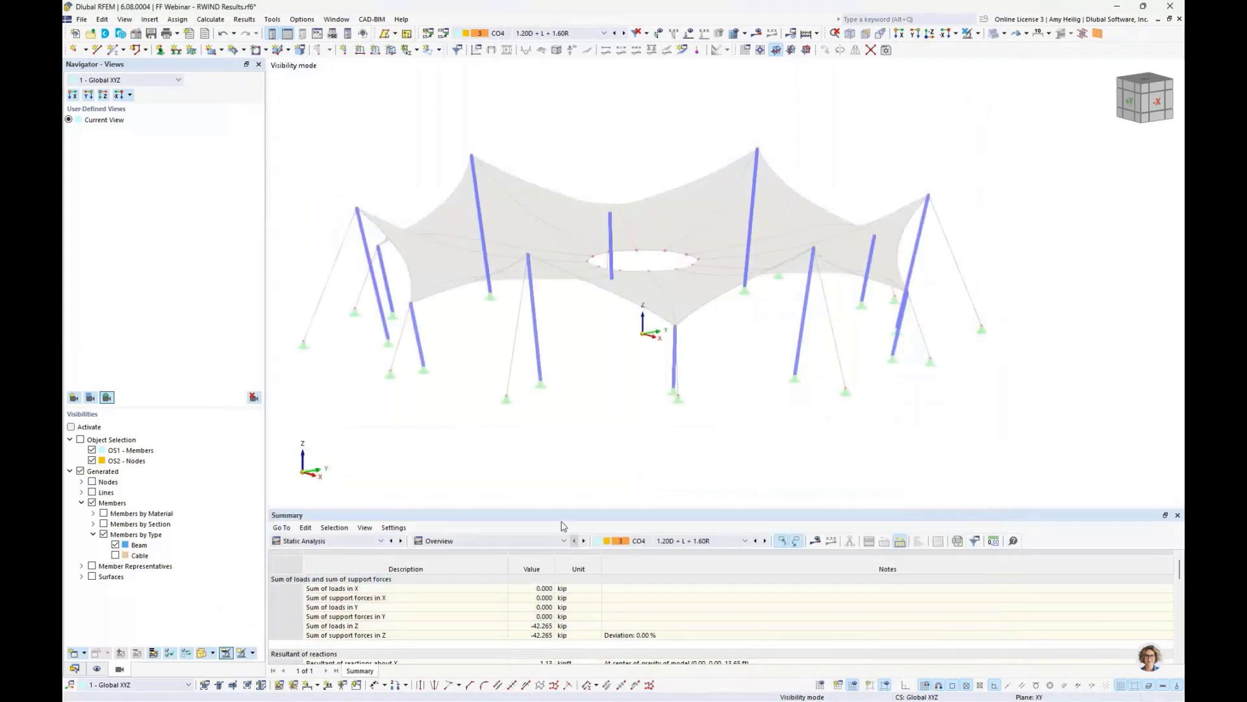
- Open the Steel Design input tables and review the design situations and objects to design
left_click_drag(576, 506, 573, 427)
left_click(325, 457)
left_click(313, 544)
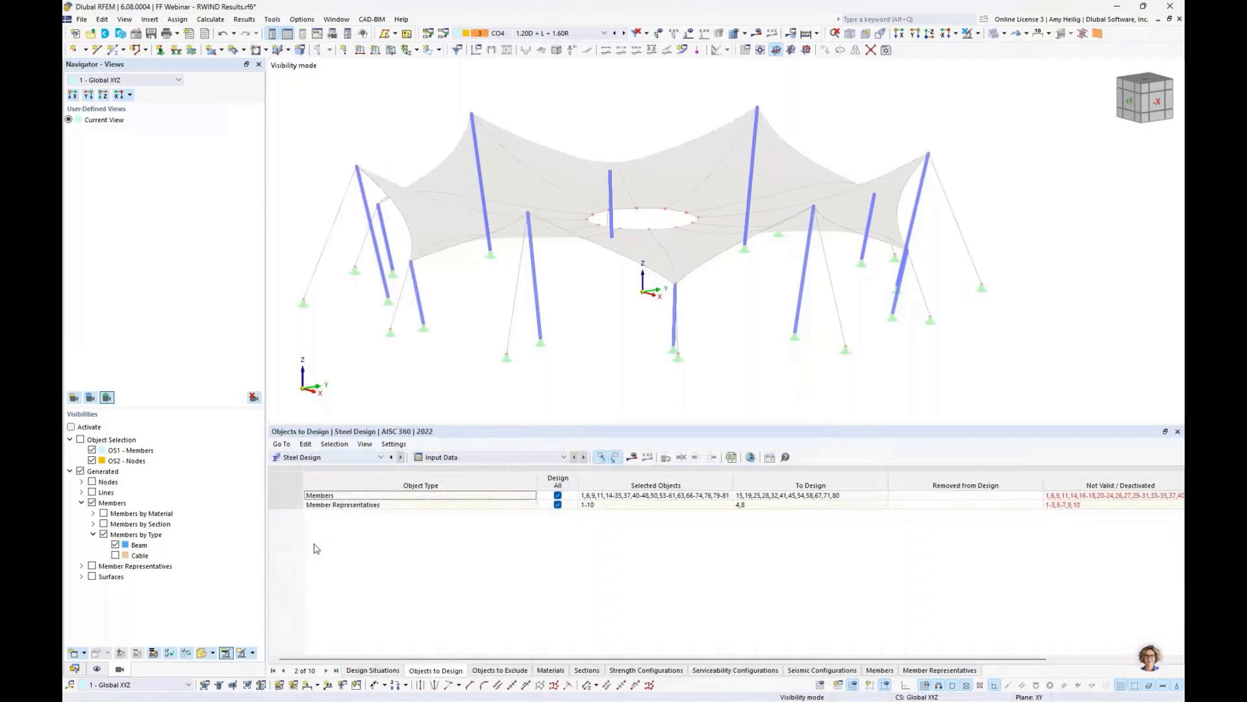
left_click(373, 669)
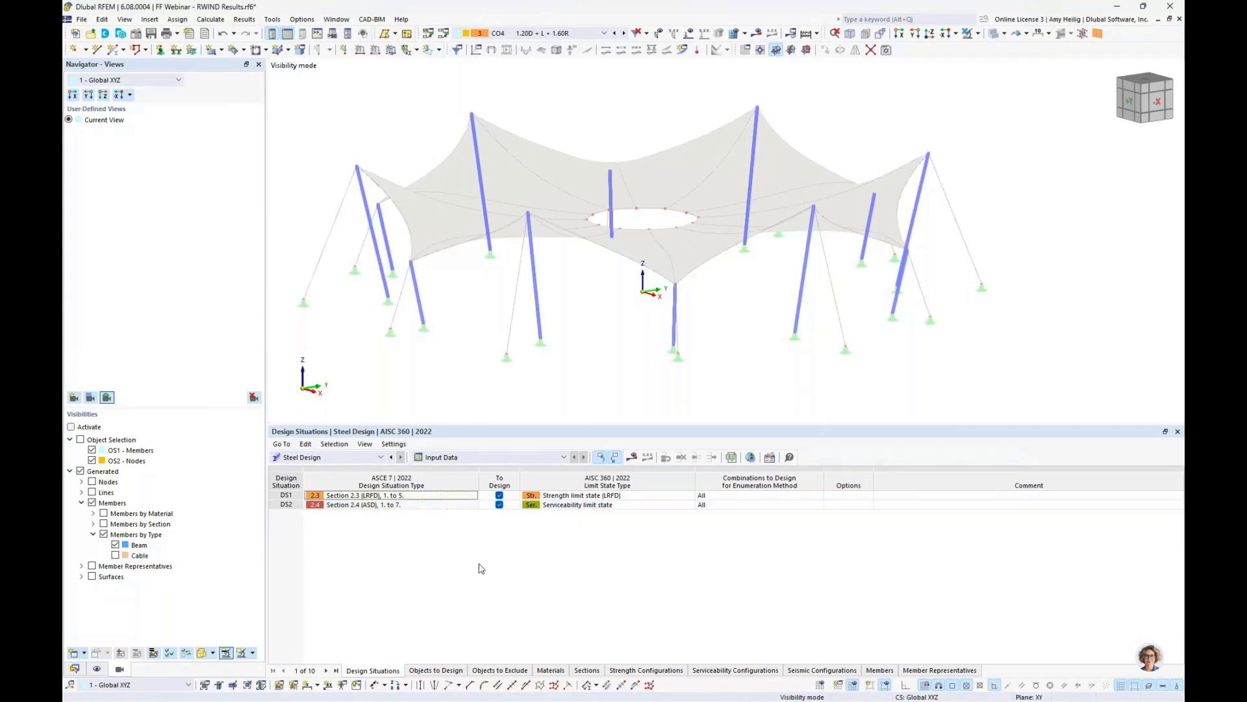
left_click(437, 672)
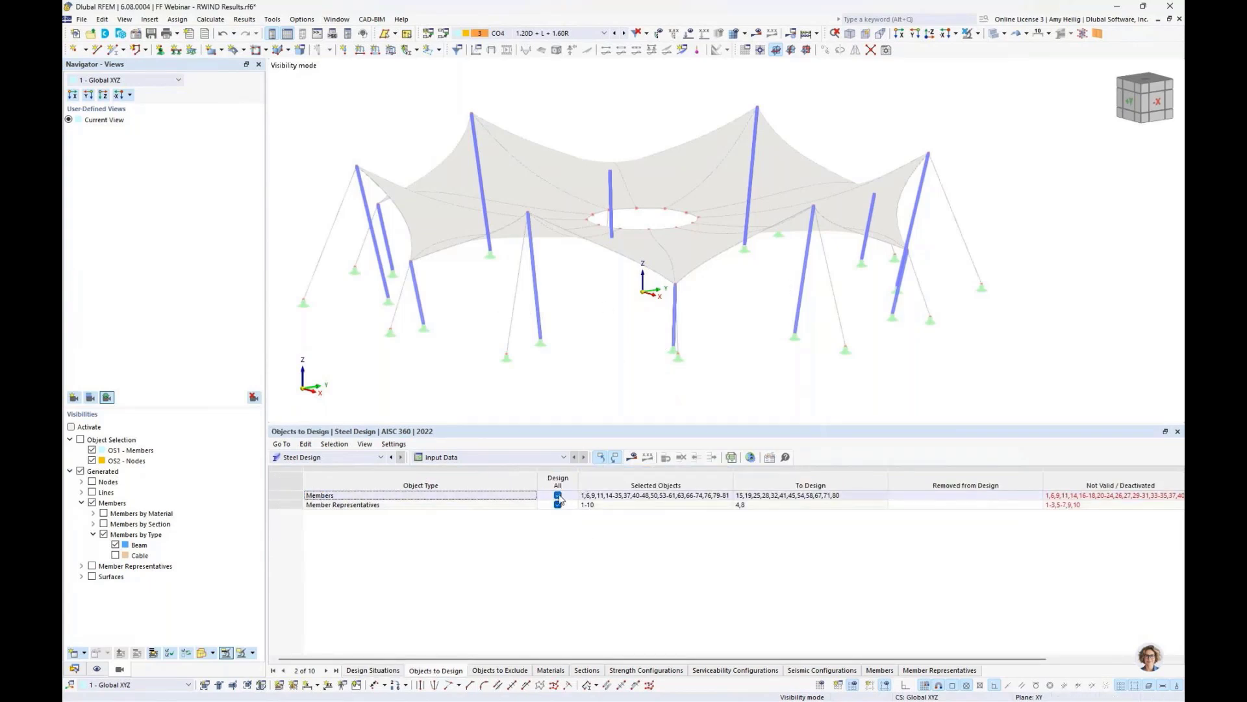
- Restrict the steel design objects to the beam members 15,19,25,28,32,41,45,54,58,67,71,80 instead of all
left_click(558, 495)
left_click(557, 504)
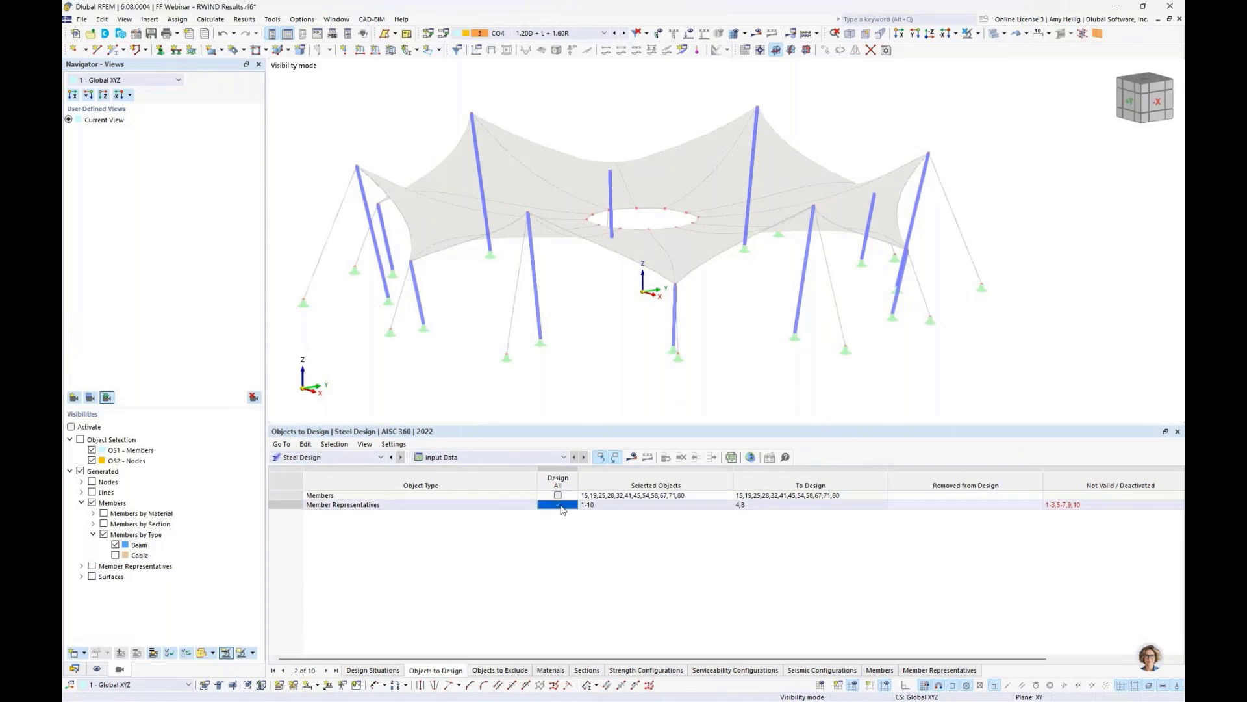
left_click(630, 495)
left_click(727, 495)
left_click(305, 147)
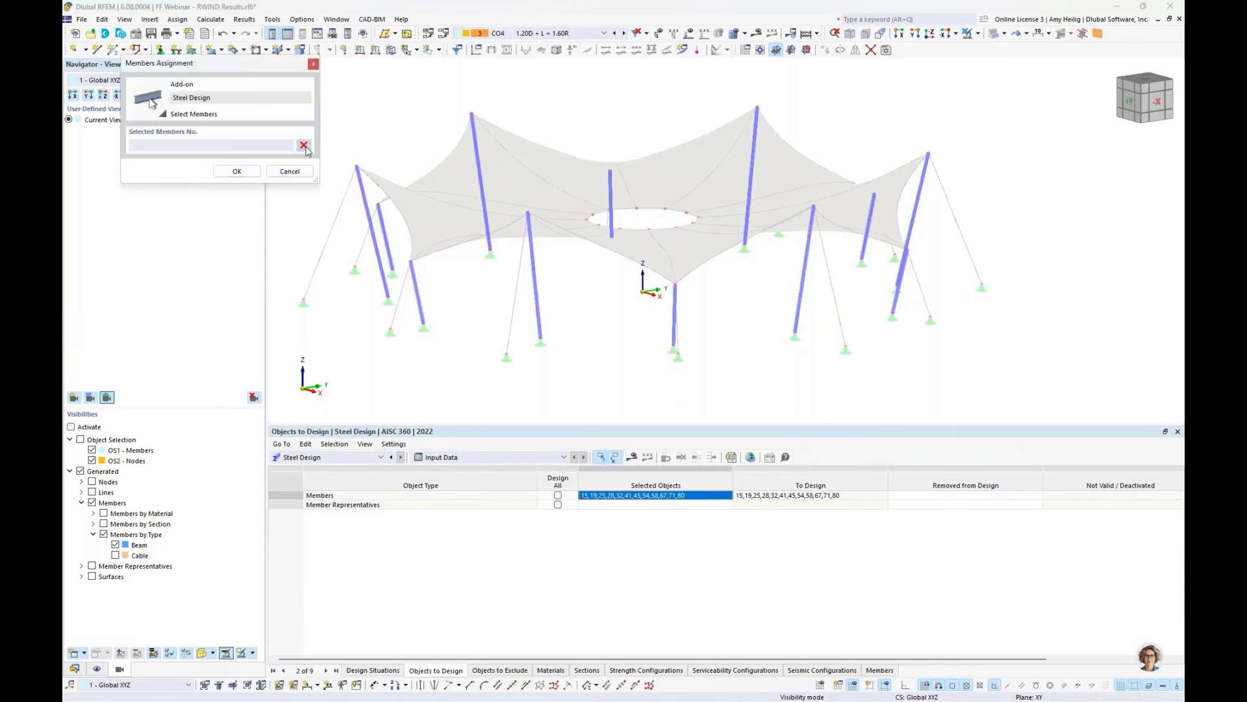
left_click_drag(332, 72, 991, 398)
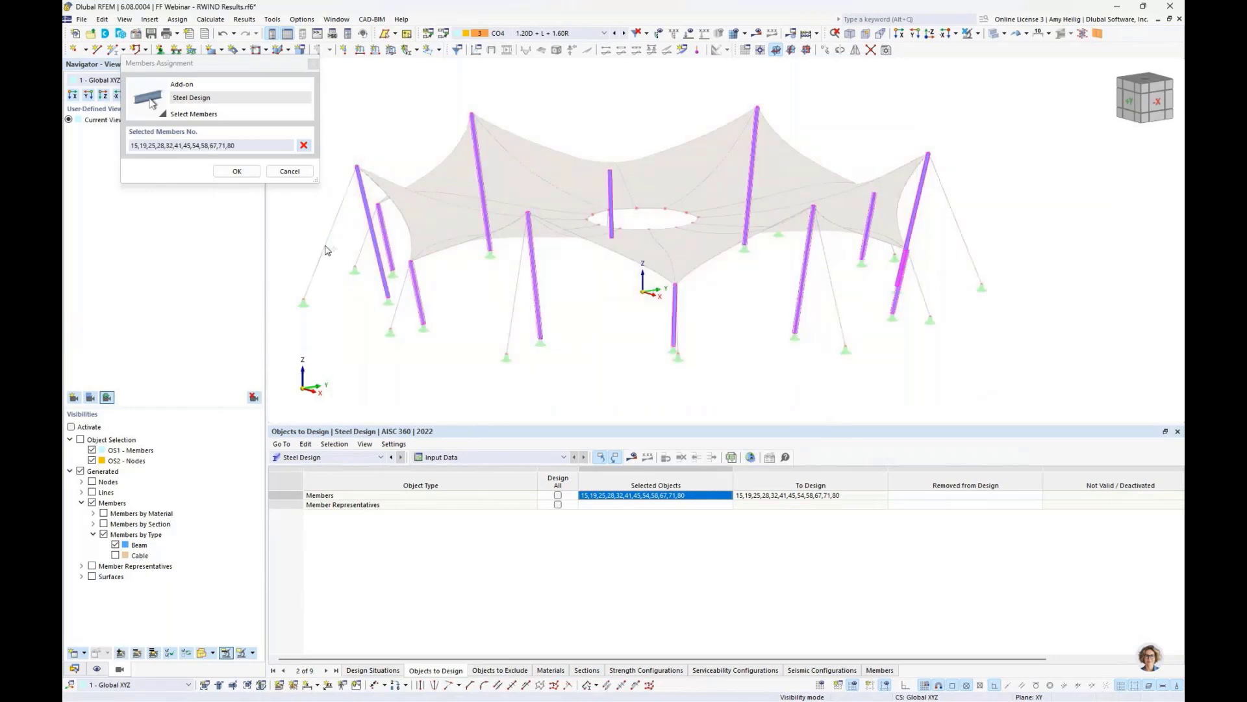
left_click(245, 171)
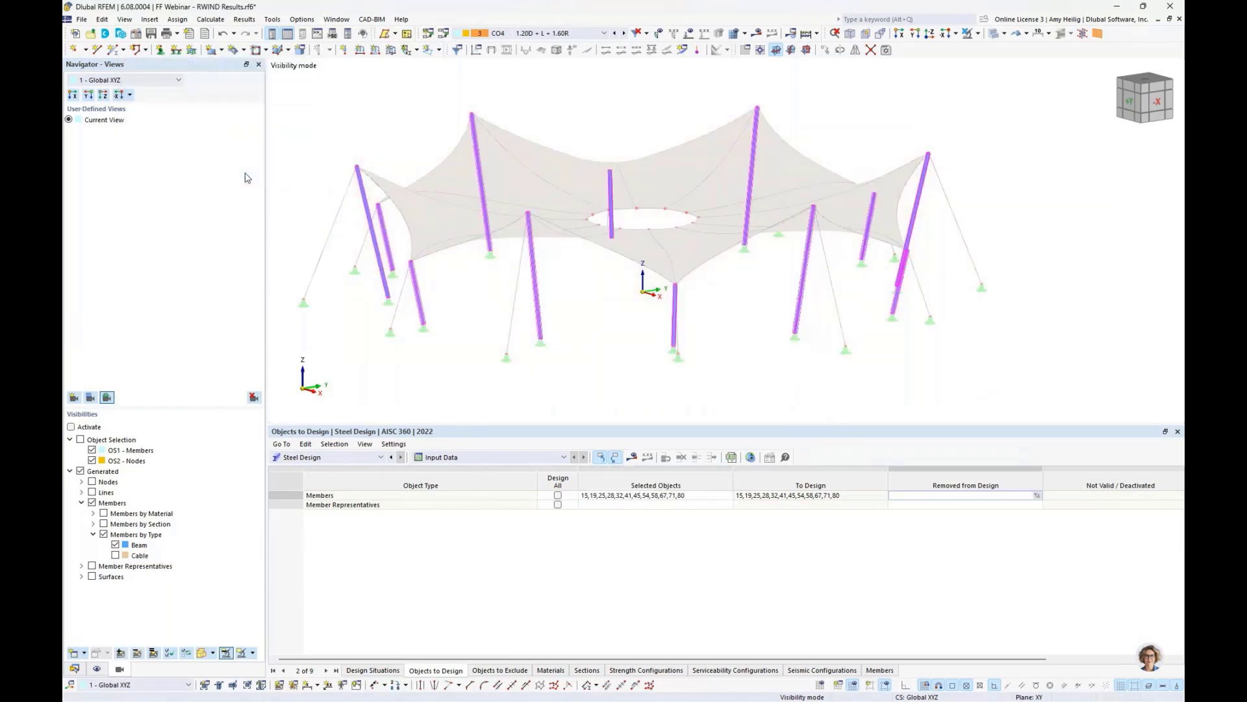
- Run the steel design and display the design check ratios on the members
left_click(632, 459)
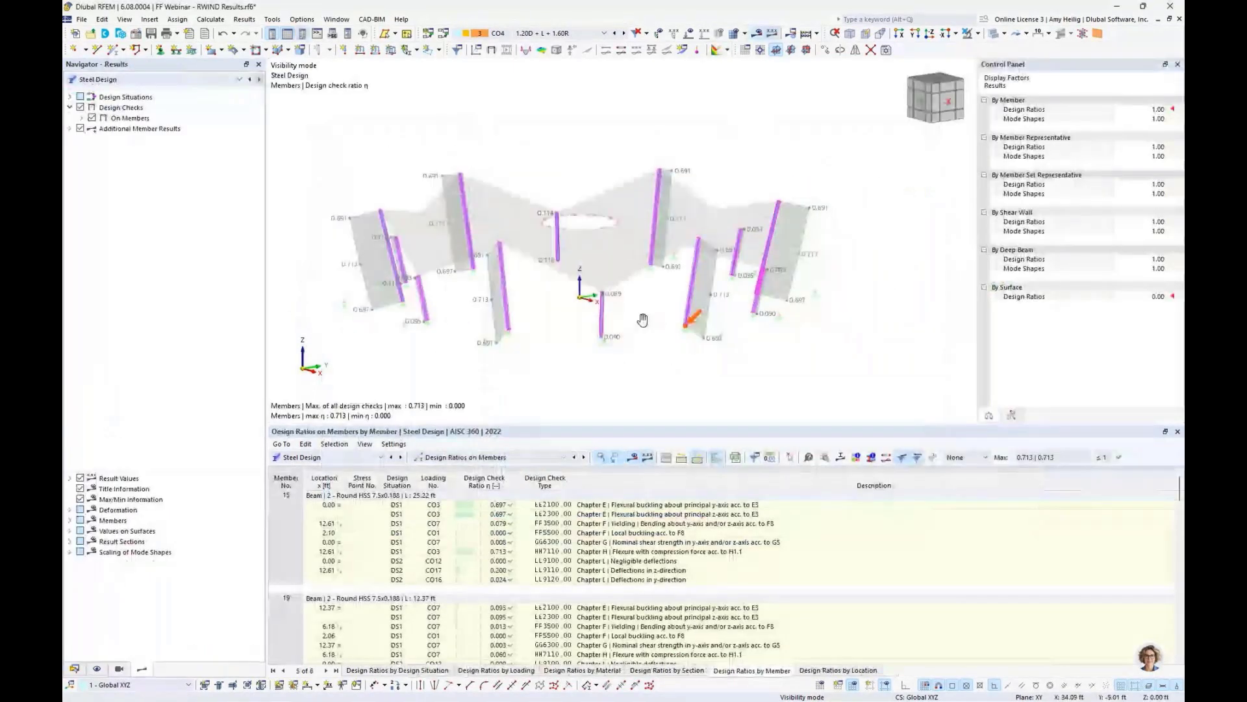
middle_click_drag(642, 319, 659, 317)
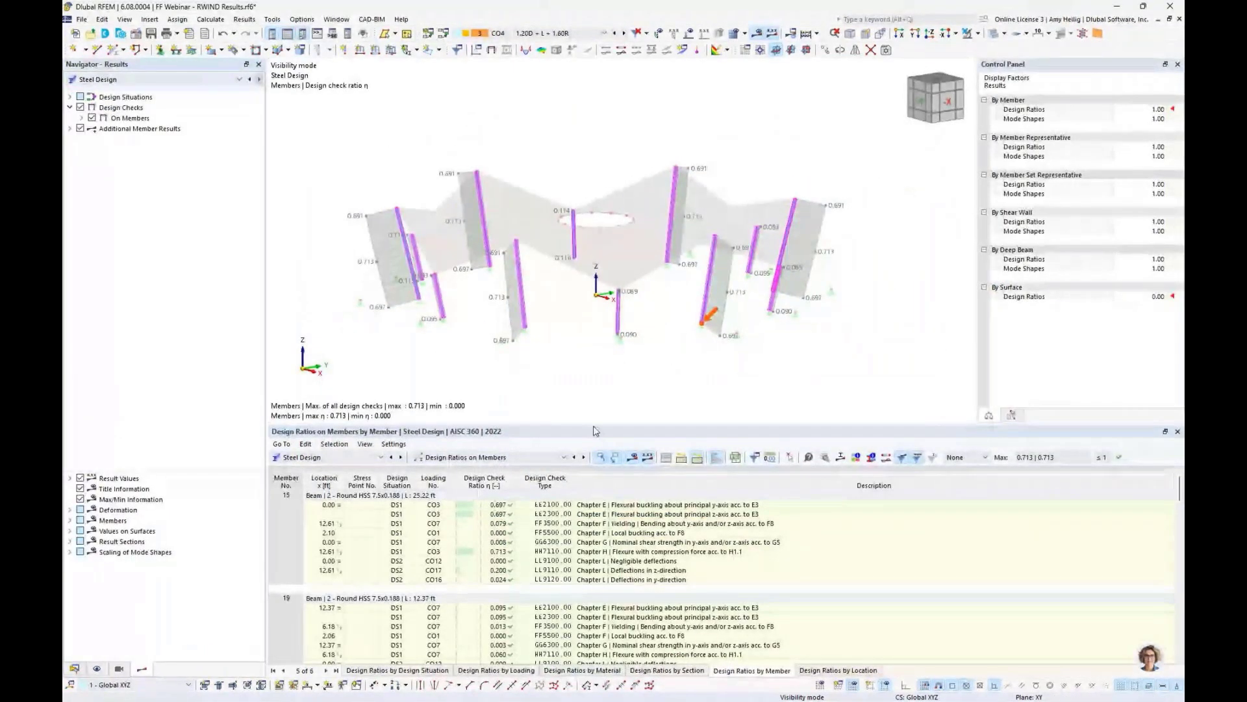
left_click_drag(593, 431, 602, 369)
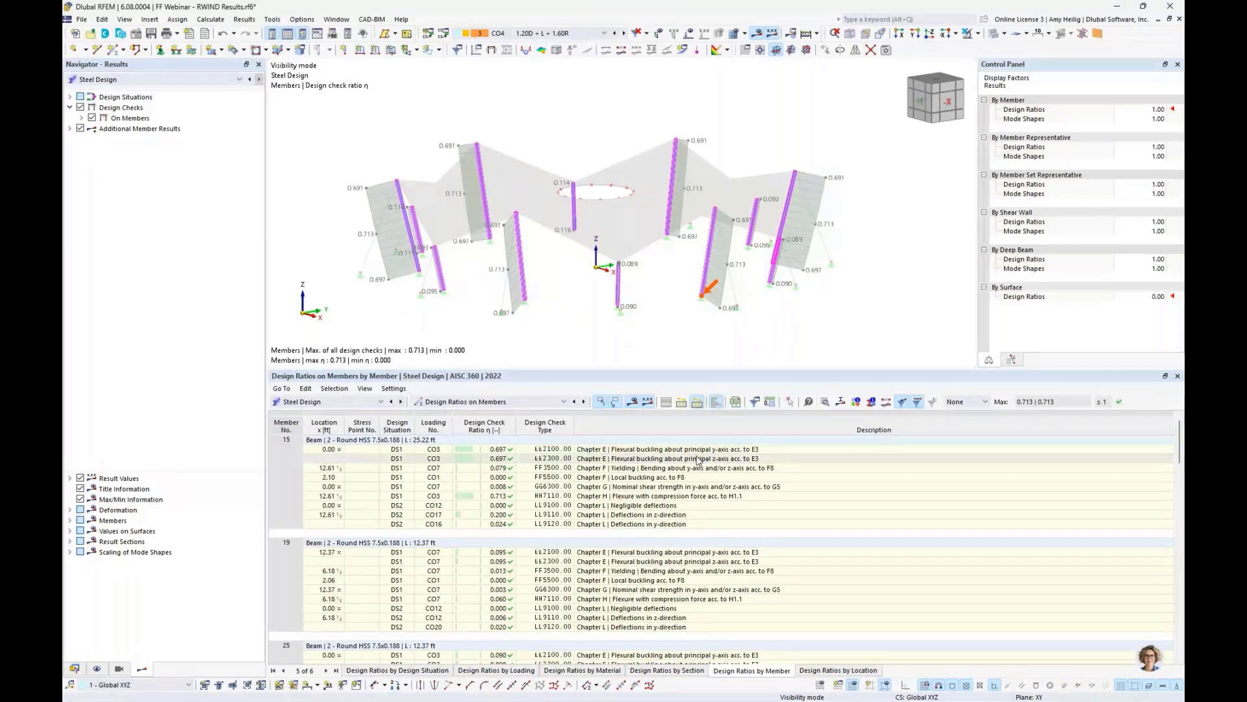
- Inspect the design check details of member 15's flexure with compression check
left_click(640, 489)
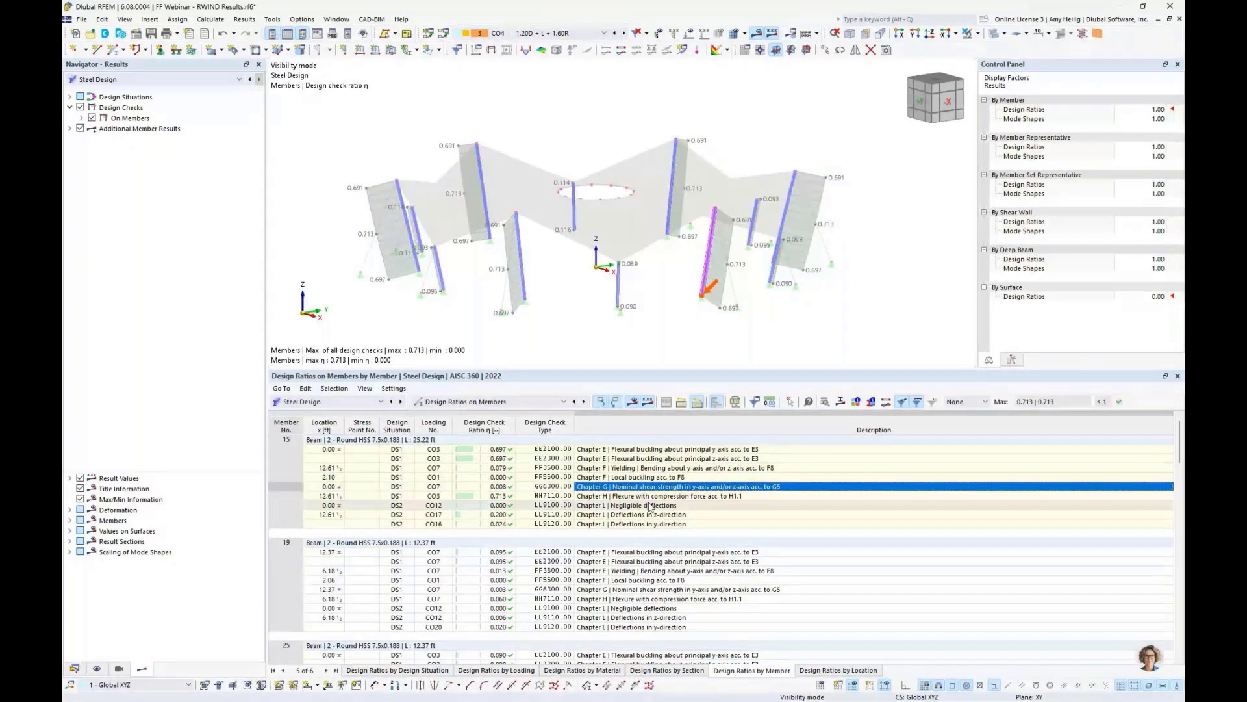
left_click(671, 589)
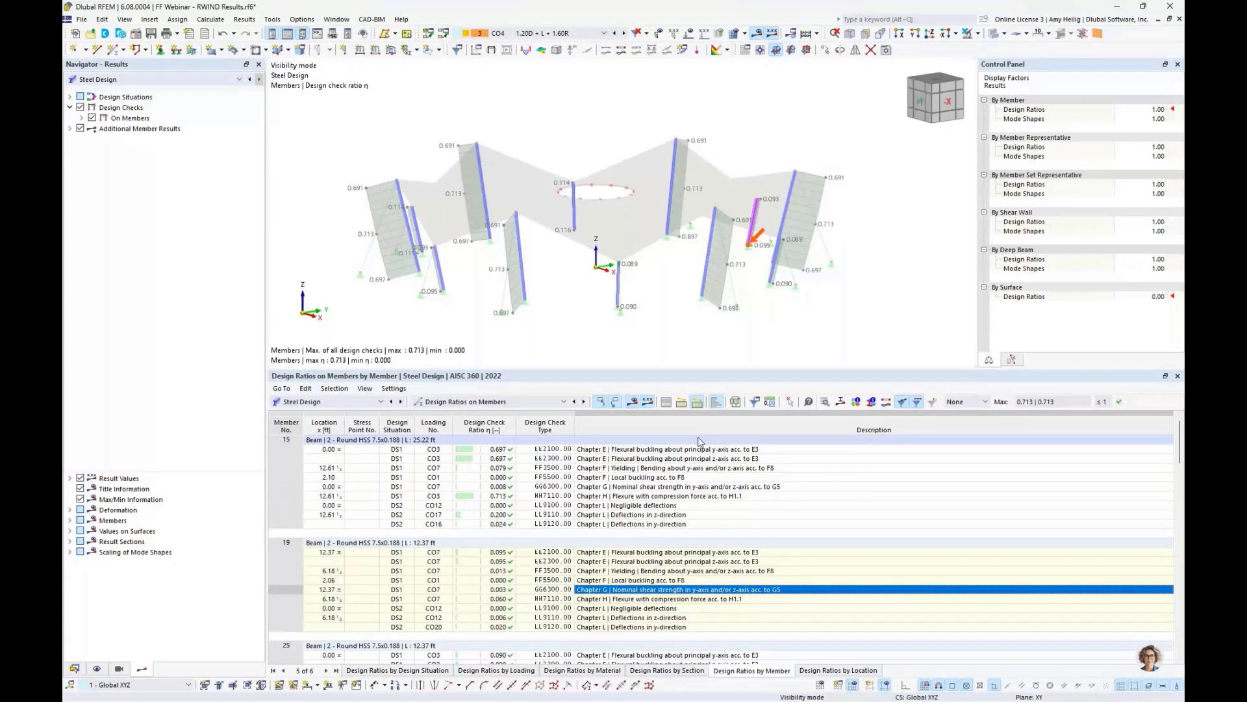
left_click(698, 496)
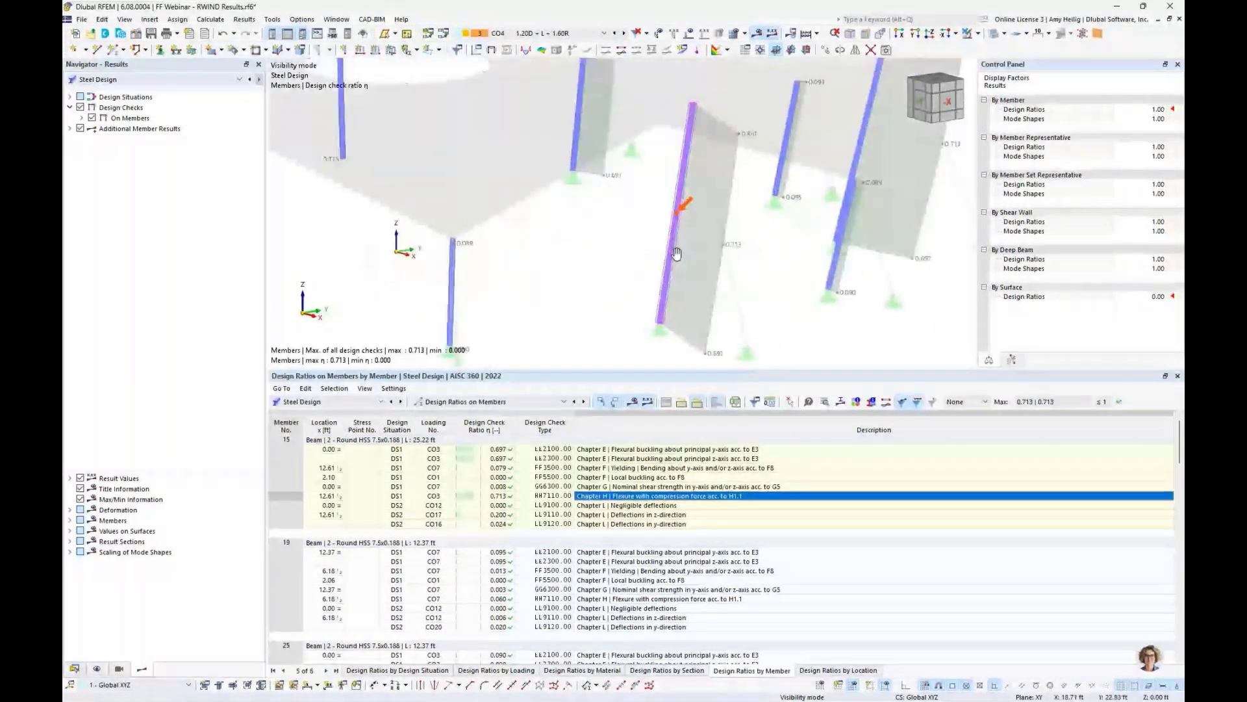
middle_click_drag(676, 252, 662, 244)
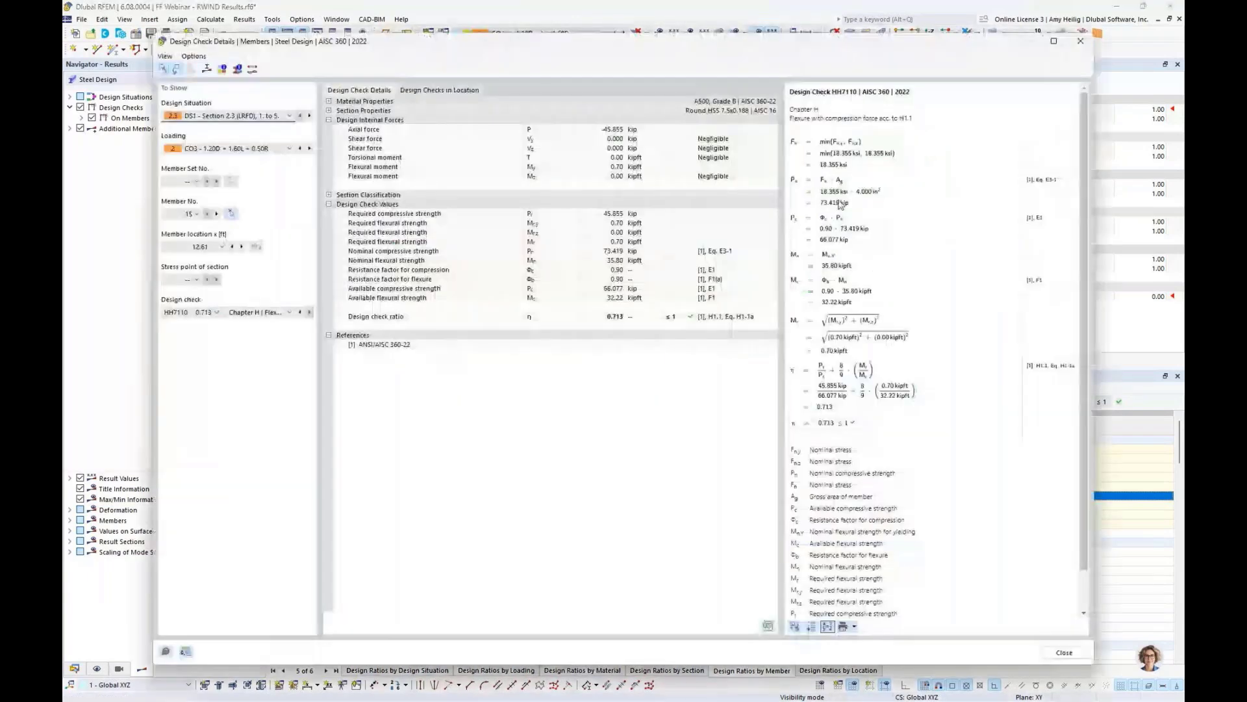
scroll(839, 204, "up", 2, "ctrl")
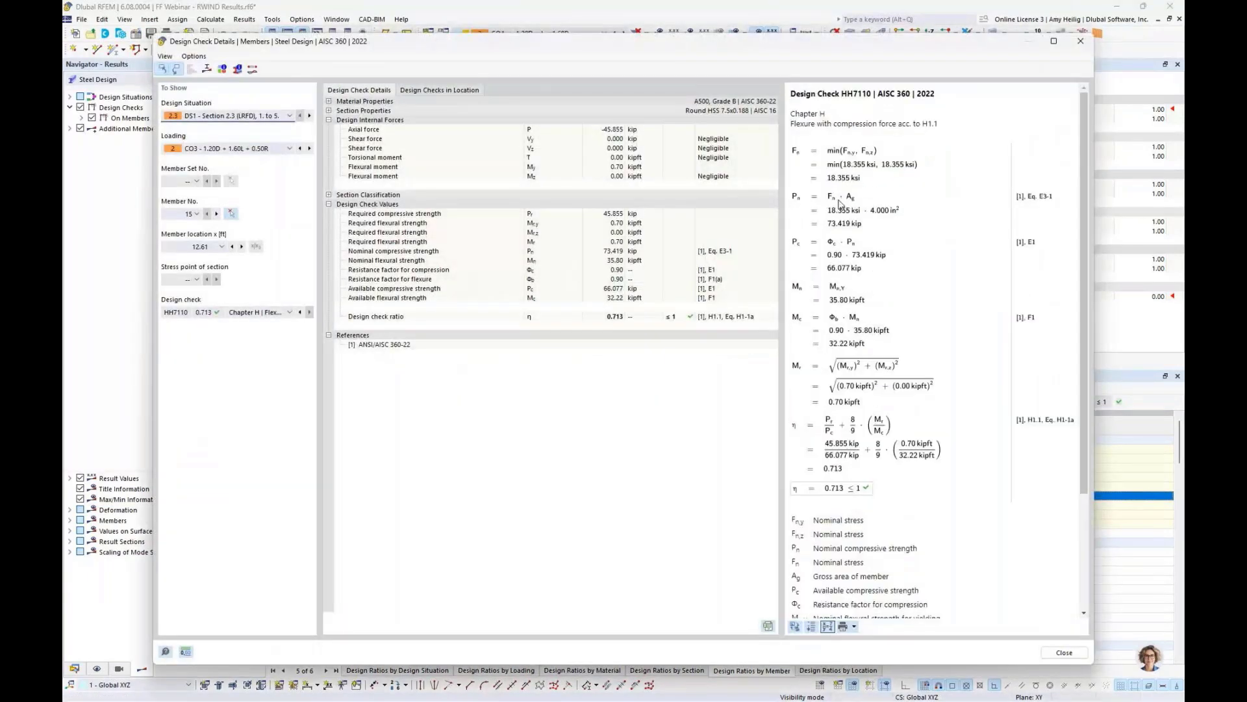
- Scroll through the flexure with compression calculation and close the design check details
scroll(839, 204, "up", 2, "ctrl")
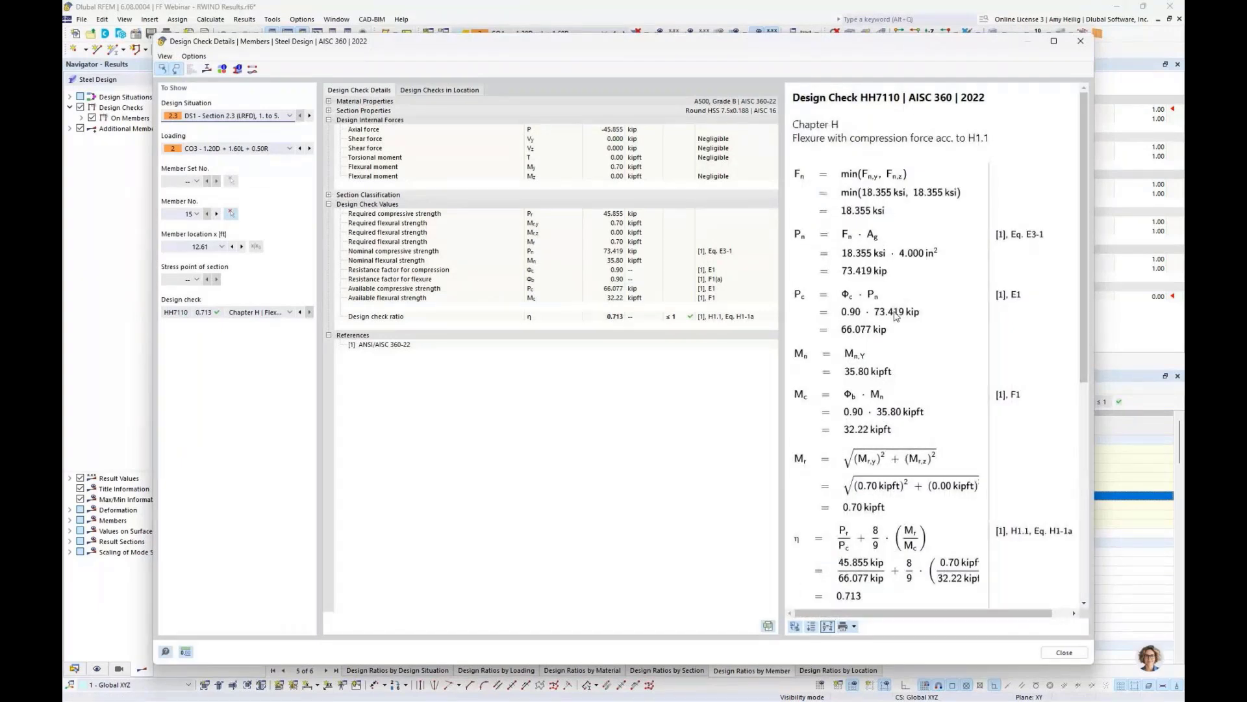
scroll(896, 317, "down", 3)
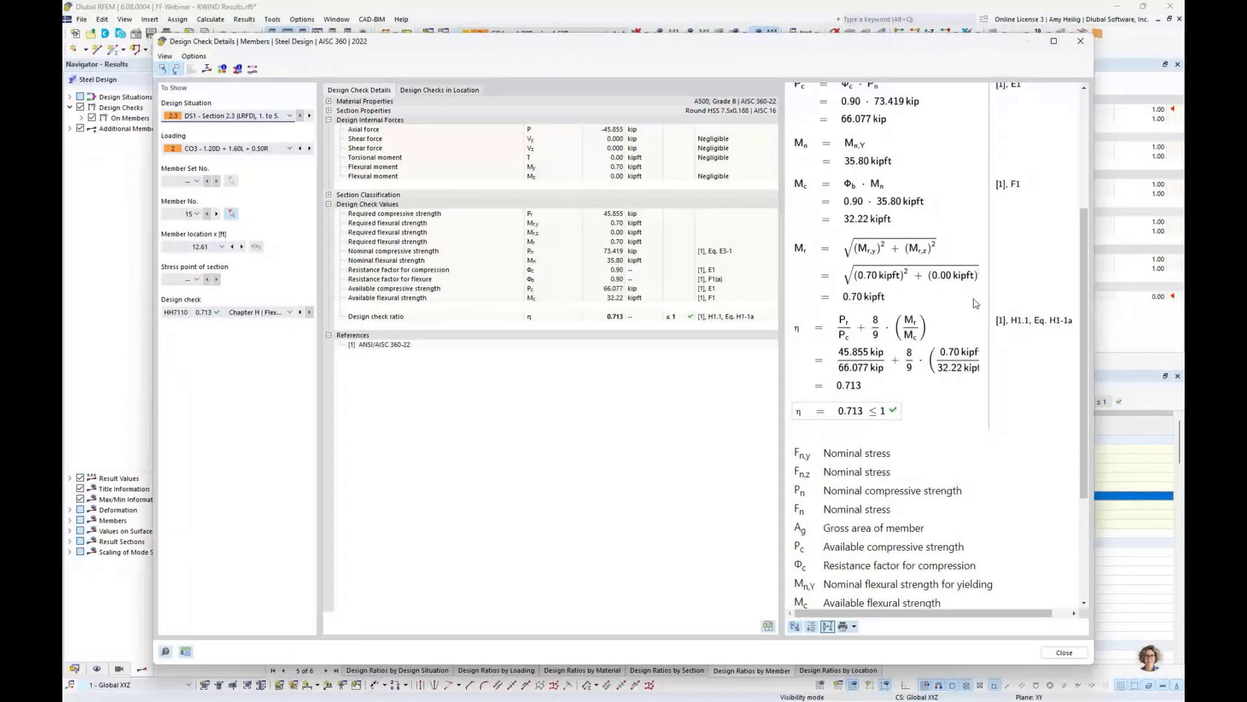
left_click(1064, 653)
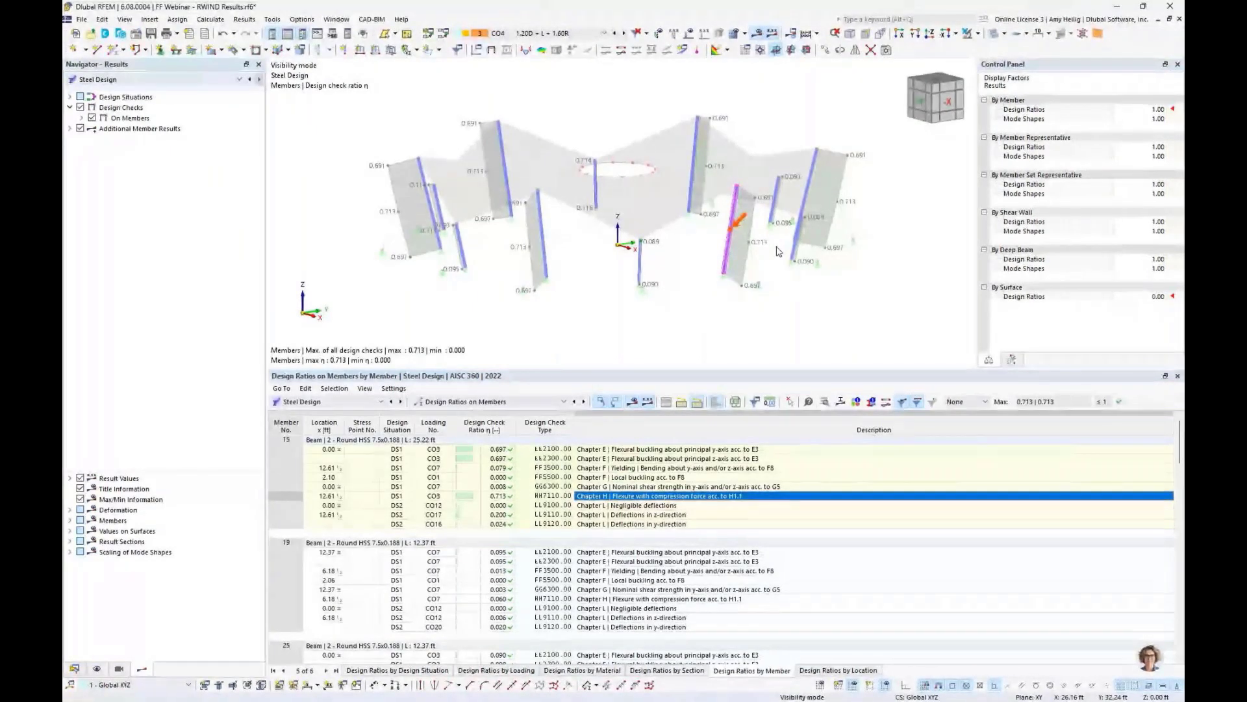
- Create a new printout report loaded from the 'Input data and reduced results' template
middle_click_drag(602, 299, 609, 334)
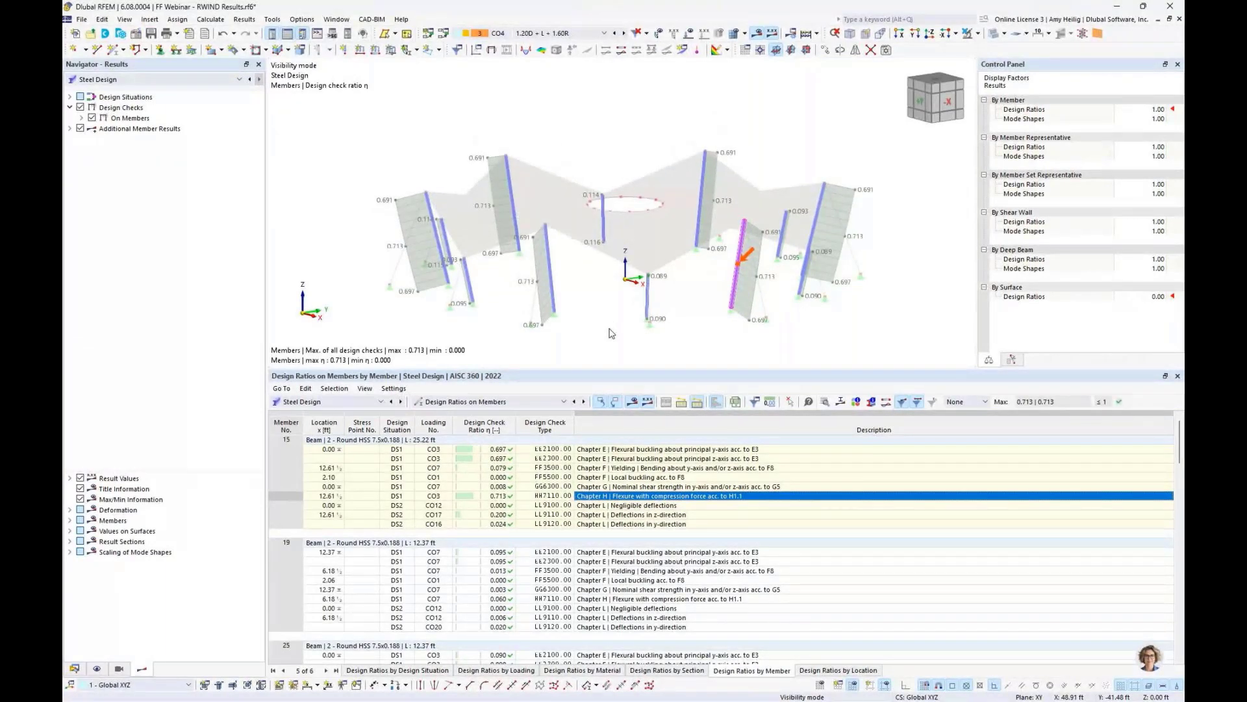
left_click(75, 669)
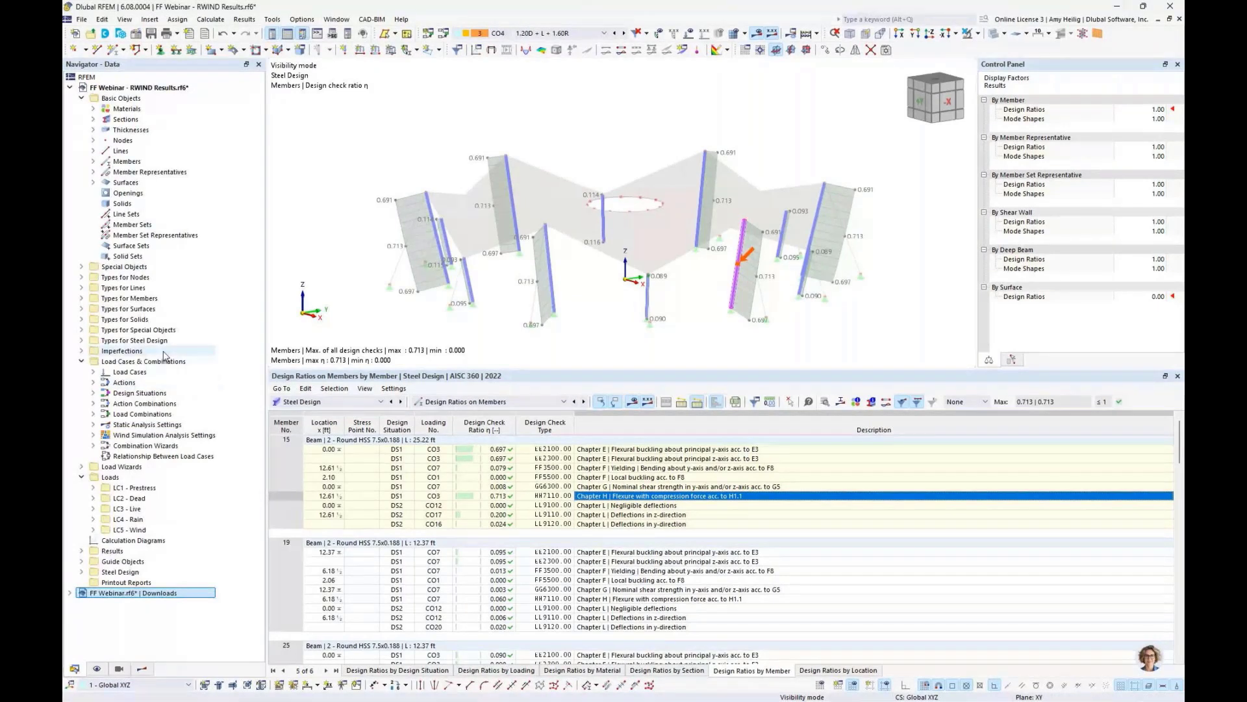
right_click(128, 582)
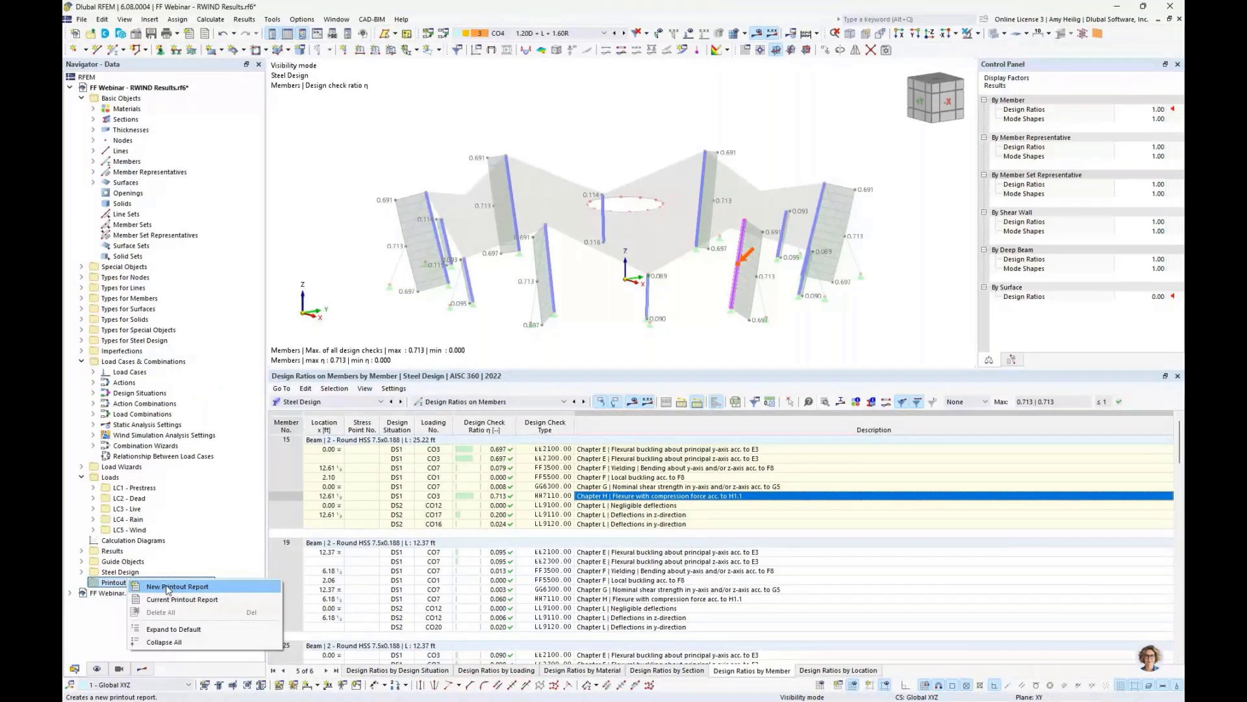
left_click(372, 168)
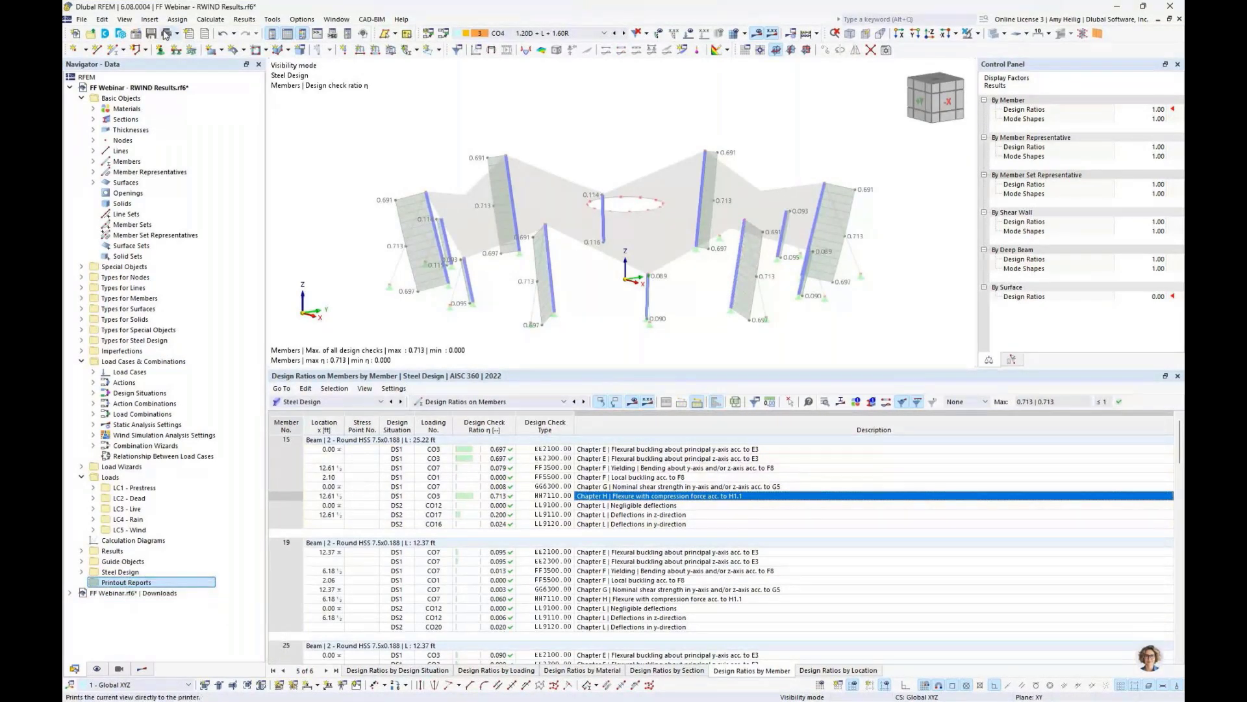
left_click(189, 37)
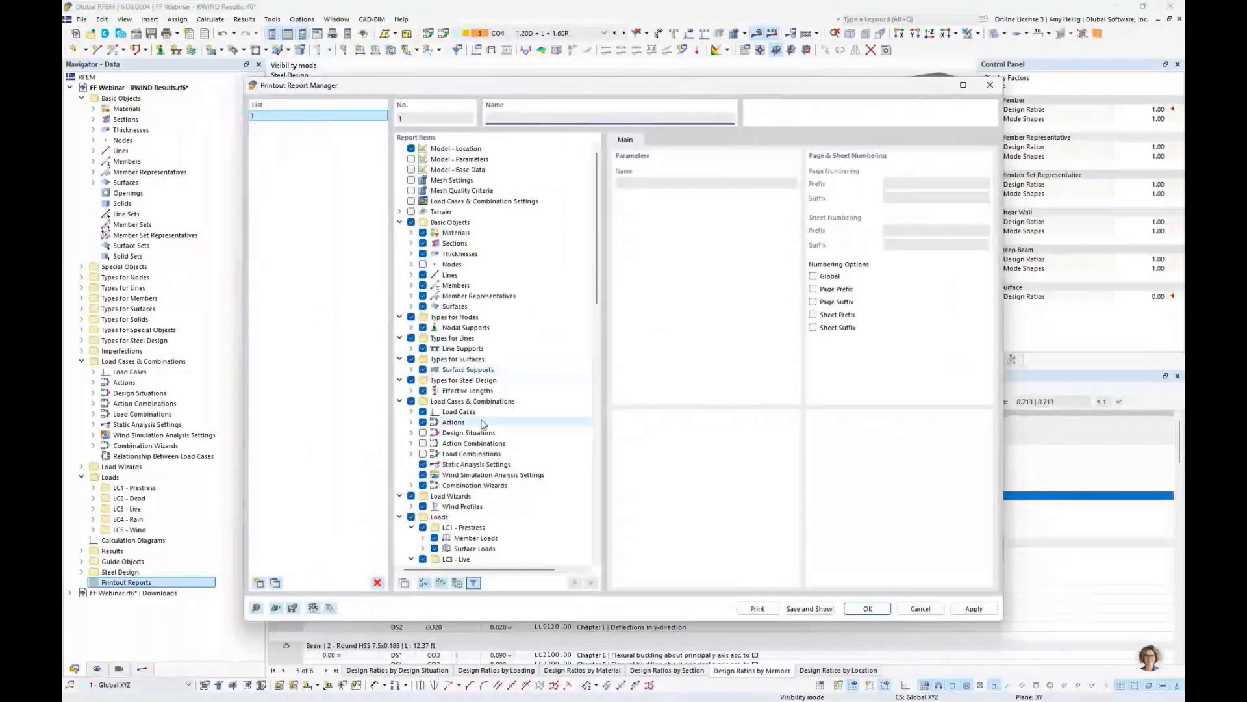
right_click(465, 222)
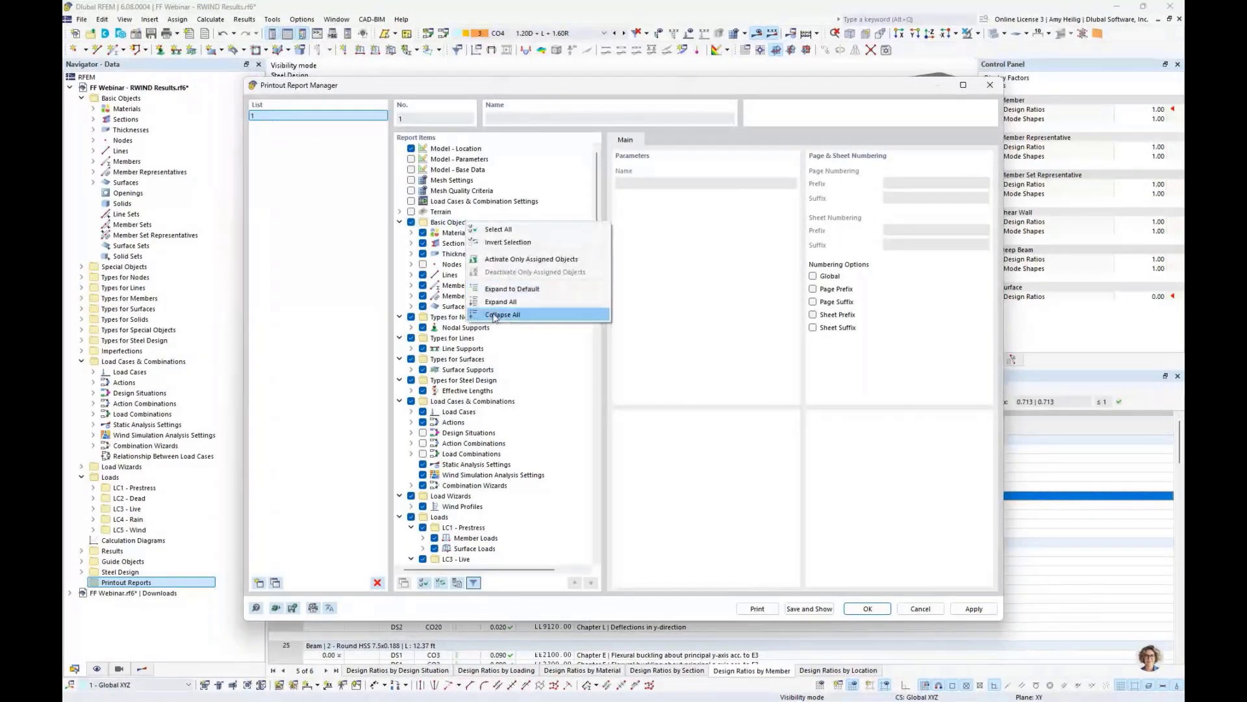
left_click(502, 314)
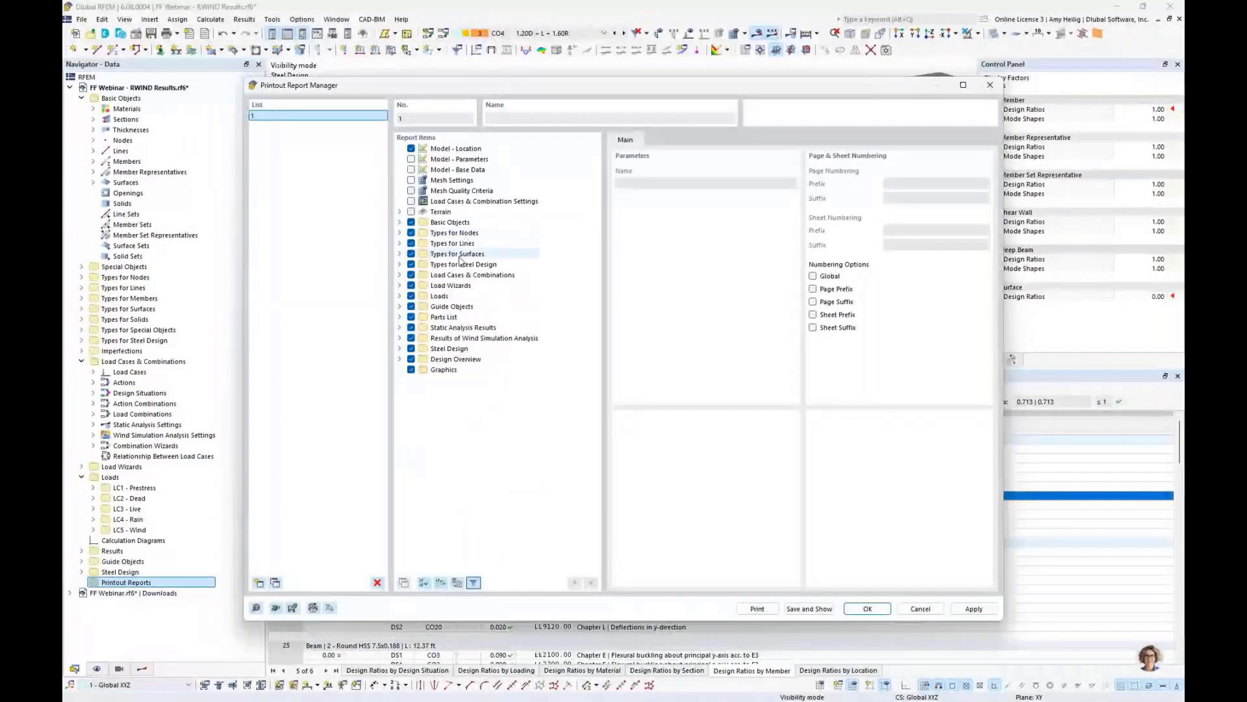
left_click(399, 222)
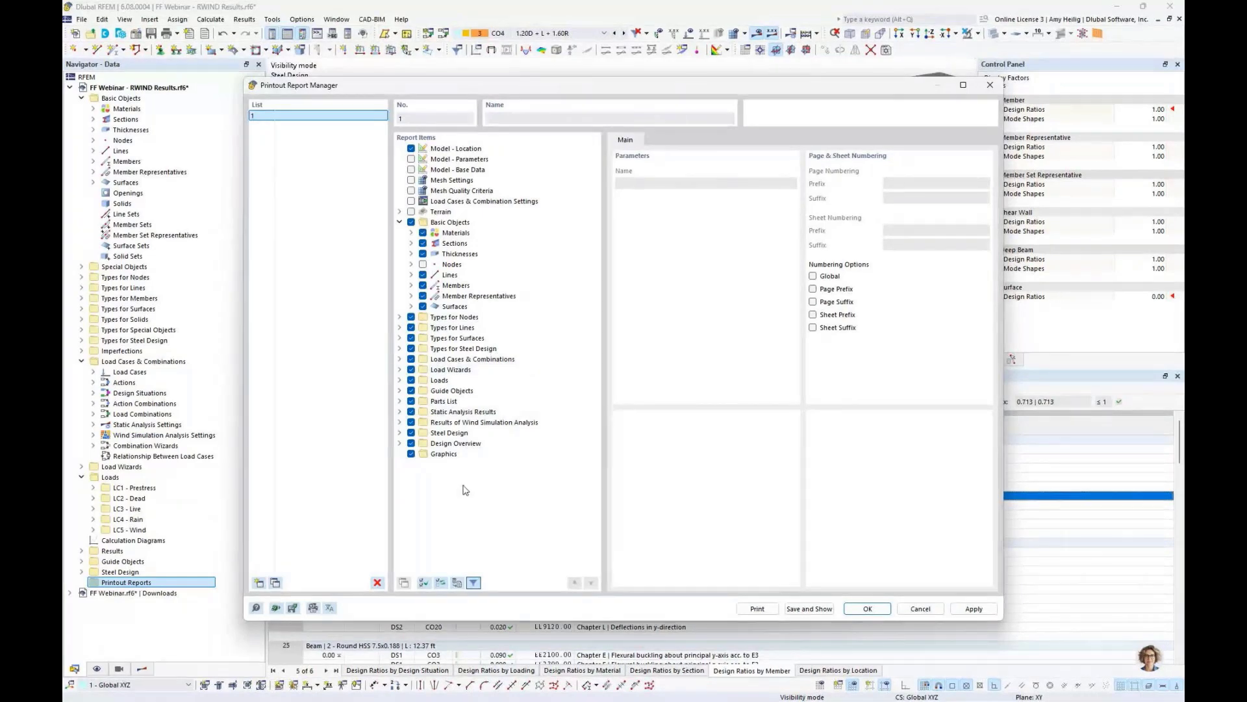
left_click(276, 608)
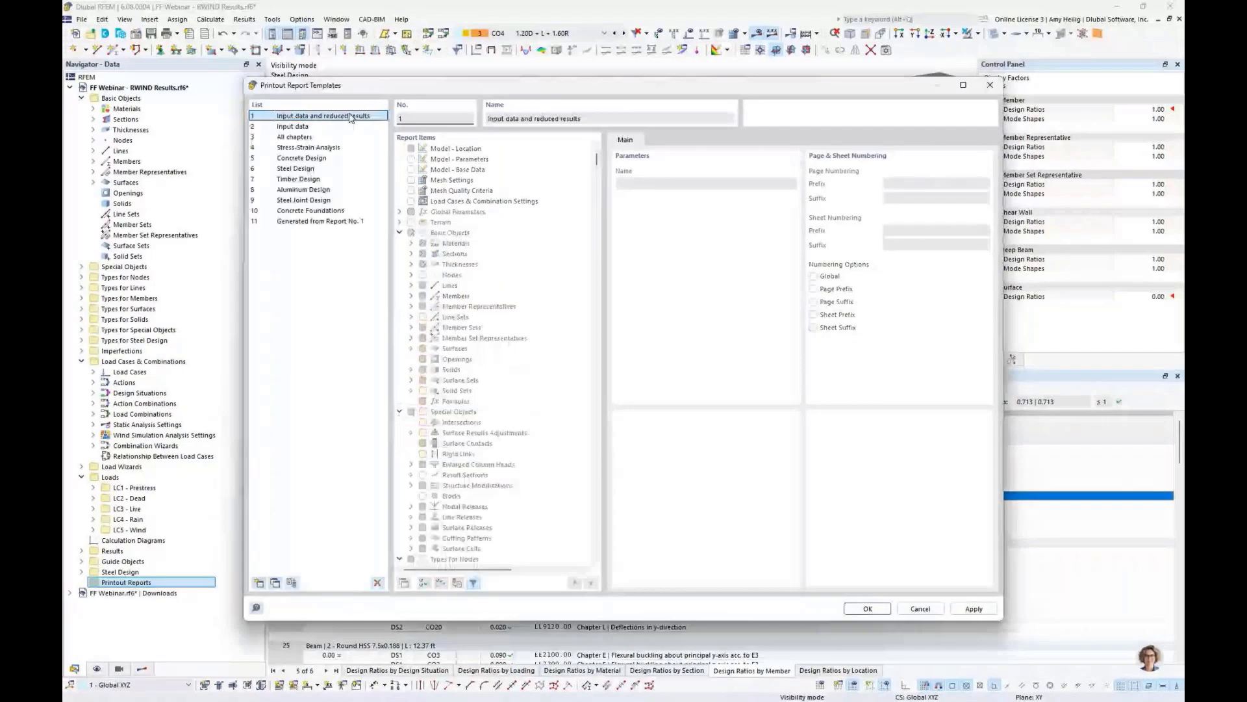
left_click(865, 610)
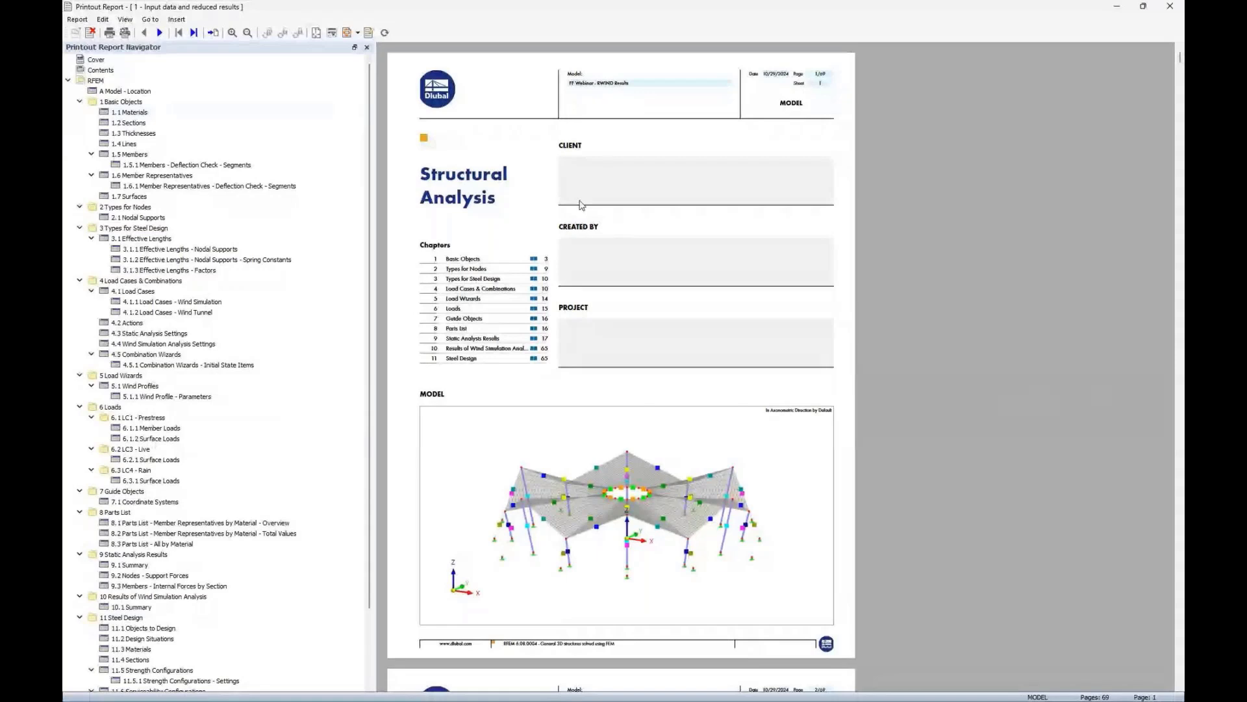
- Examine the printout report's cover page chapter list and model image
scroll(642, 351, "up", 3, "ctrl")
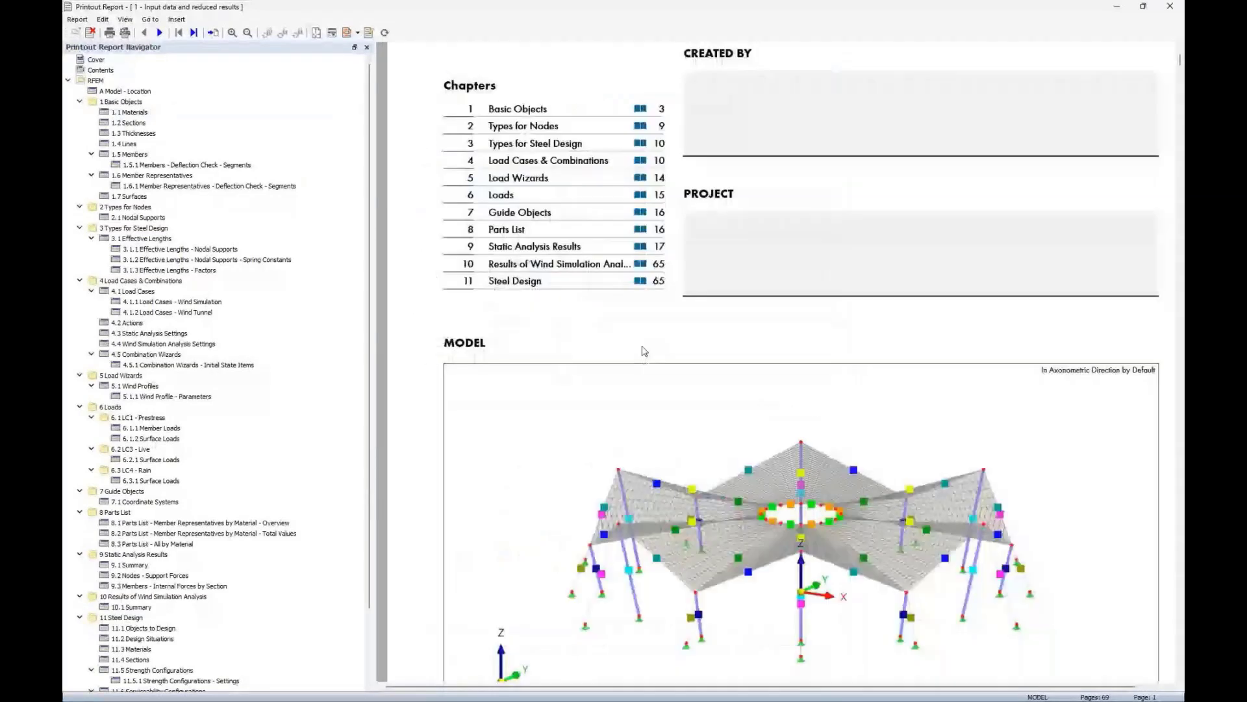
scroll(643, 325, "down", 3)
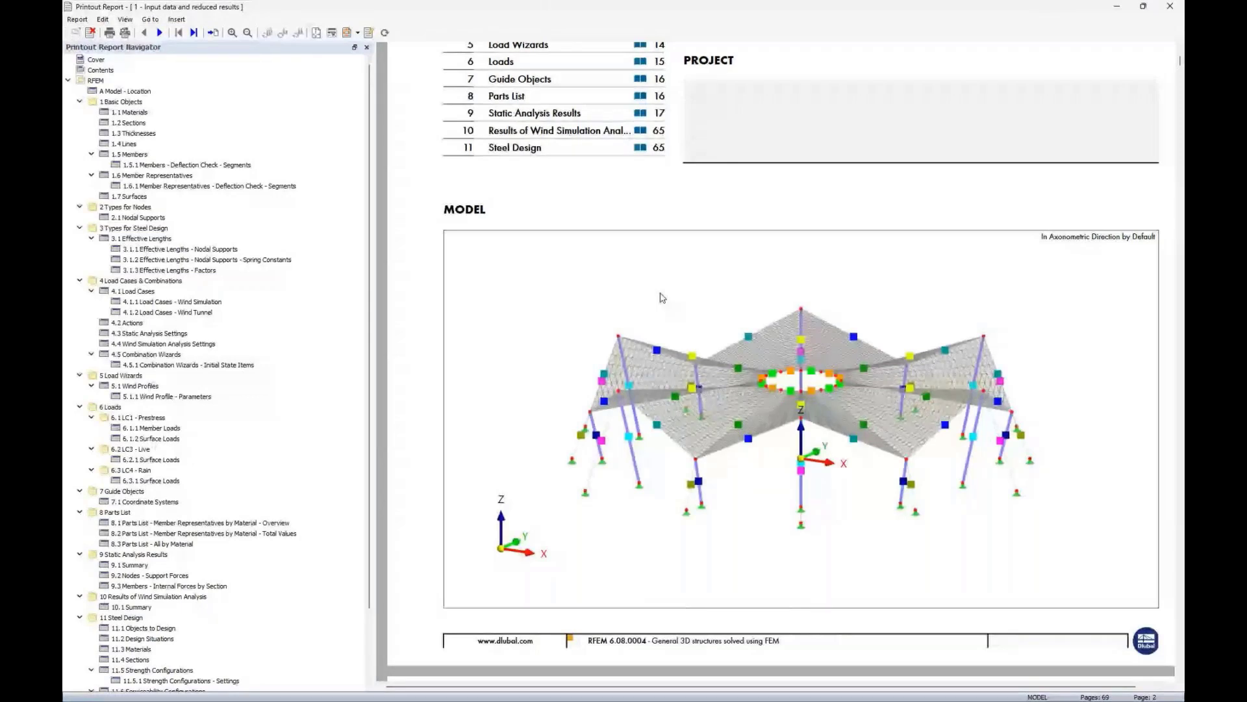
right_click(662, 298)
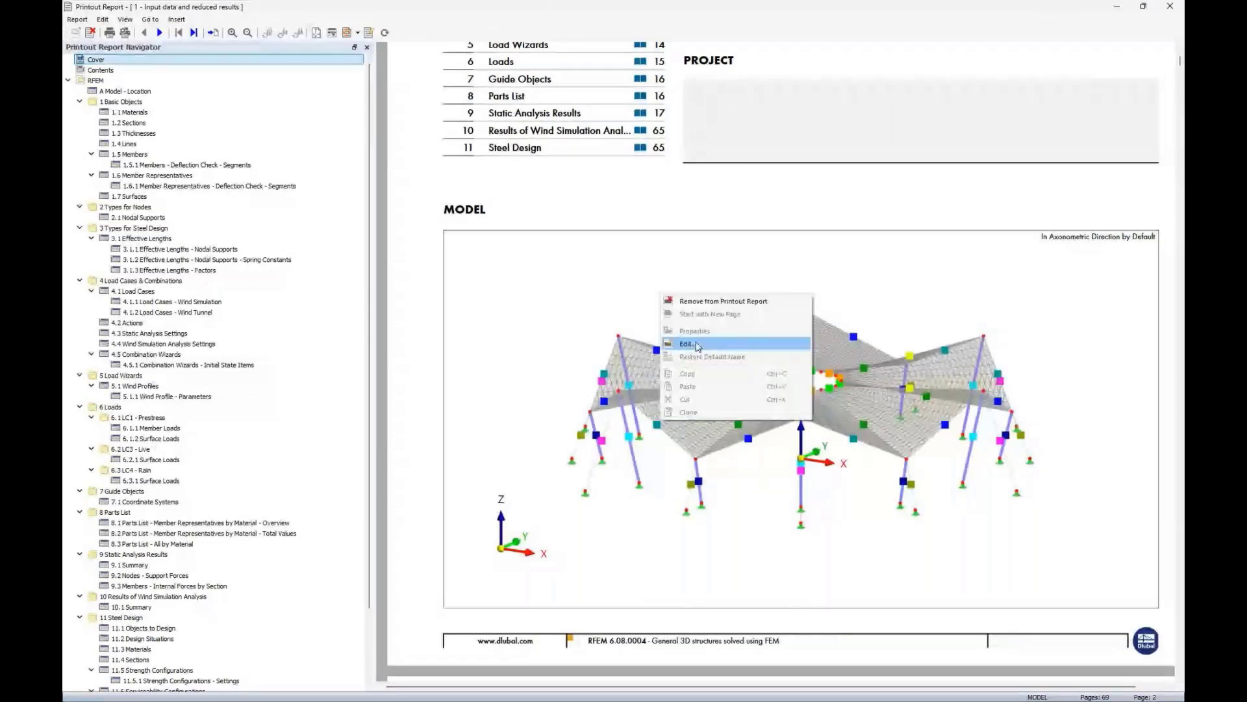
left_click(161, 170)
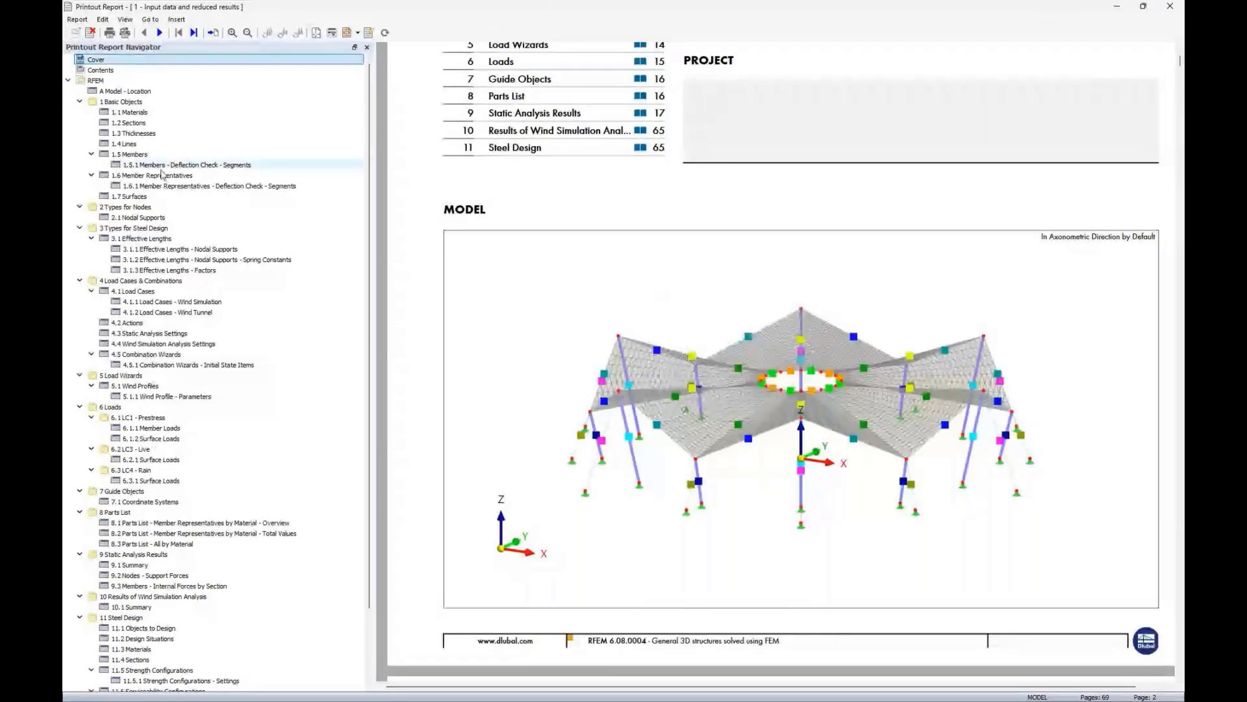
- Browse the report's Basic Objects chapter, viewing the Materials and Sections tables
left_click(133, 112)
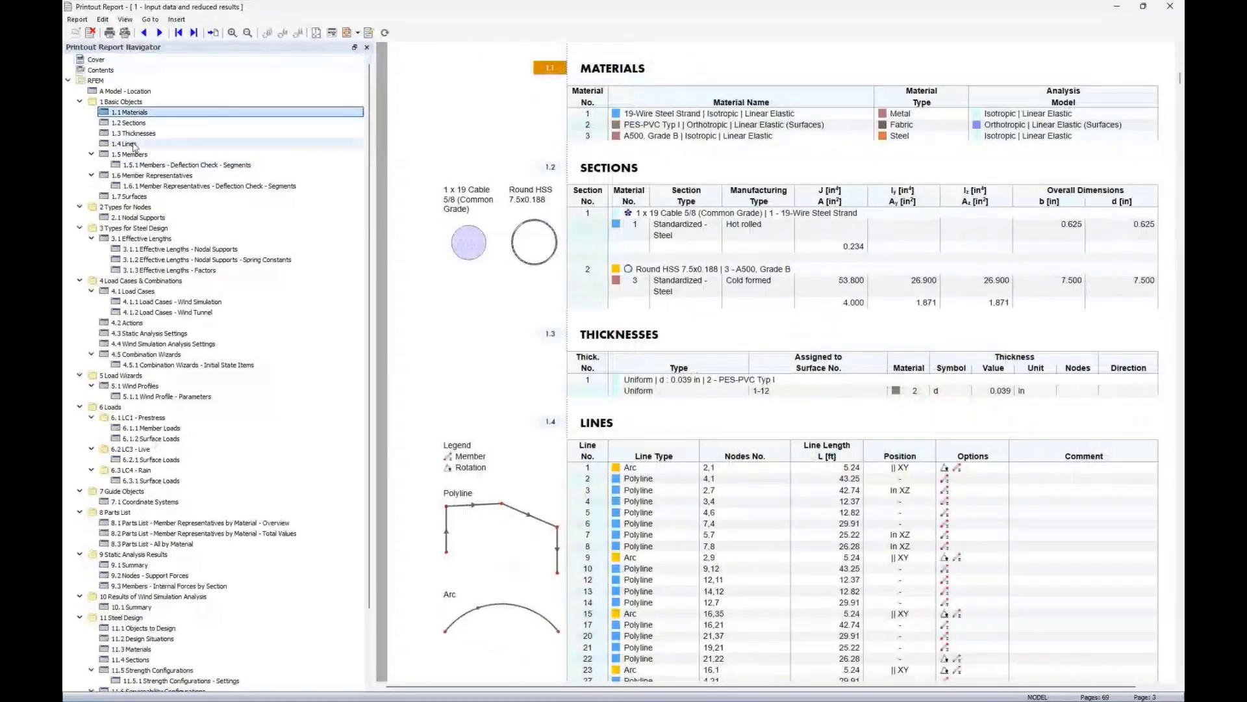
right_click(140, 112)
left_click(178, 351)
left_click(68, 81)
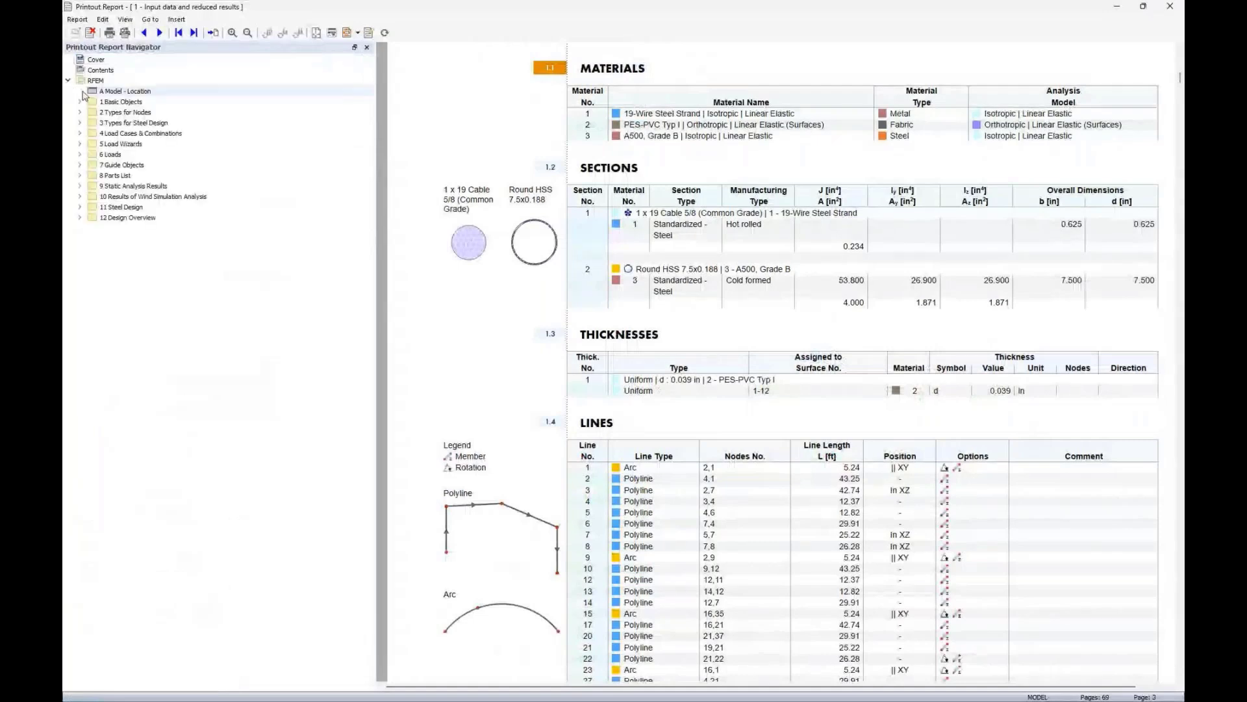
left_click(81, 102)
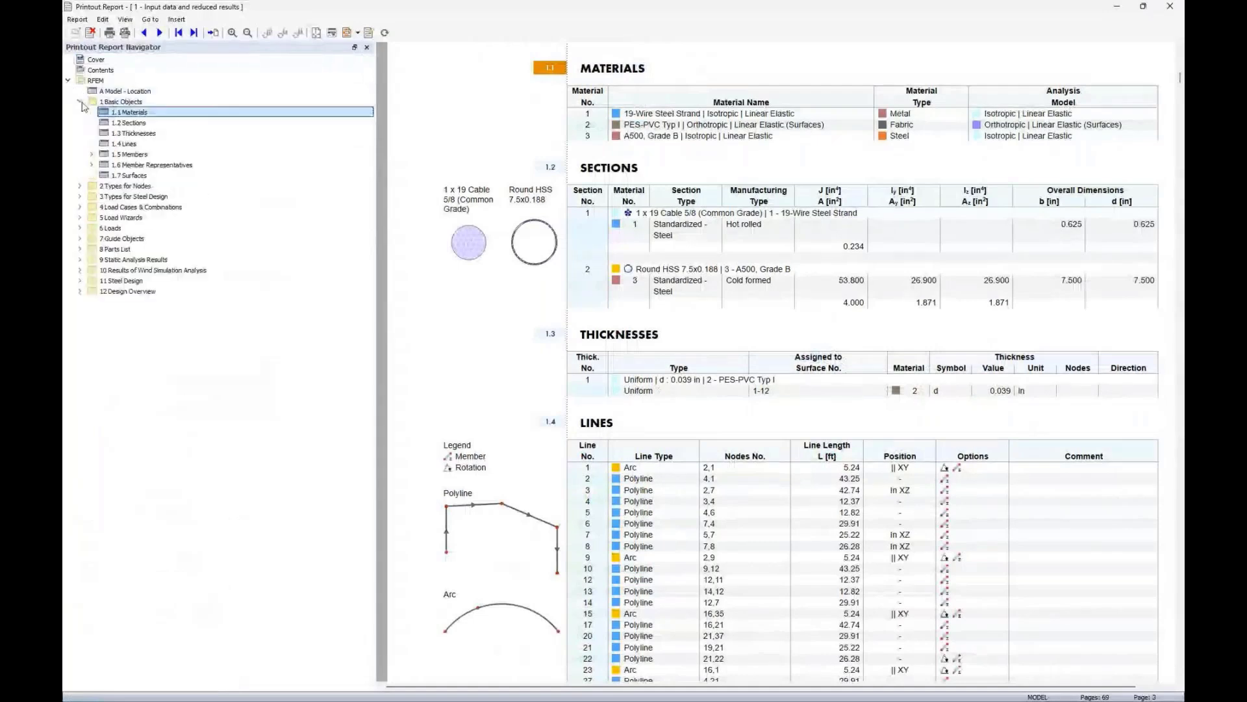
left_click(134, 122)
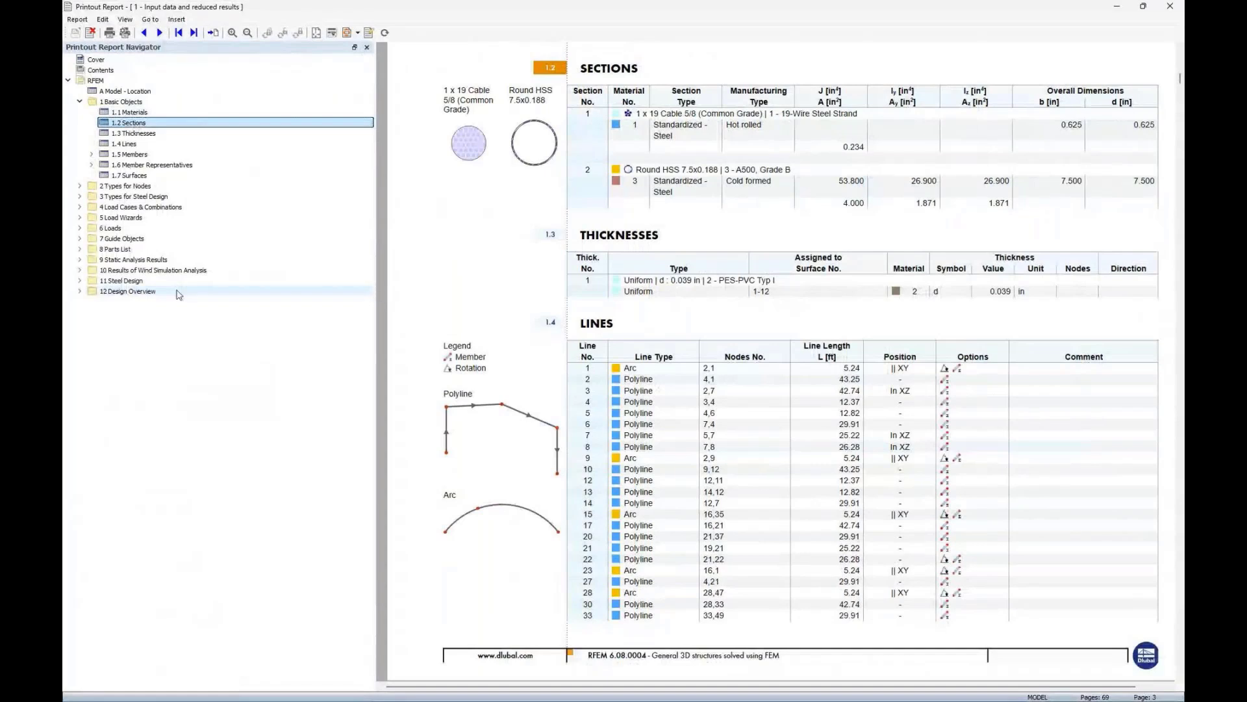
- Open the report's Steel Design results chapter showing Design Ratios on Members by Member
left_click(80, 283)
left_click(92, 365)
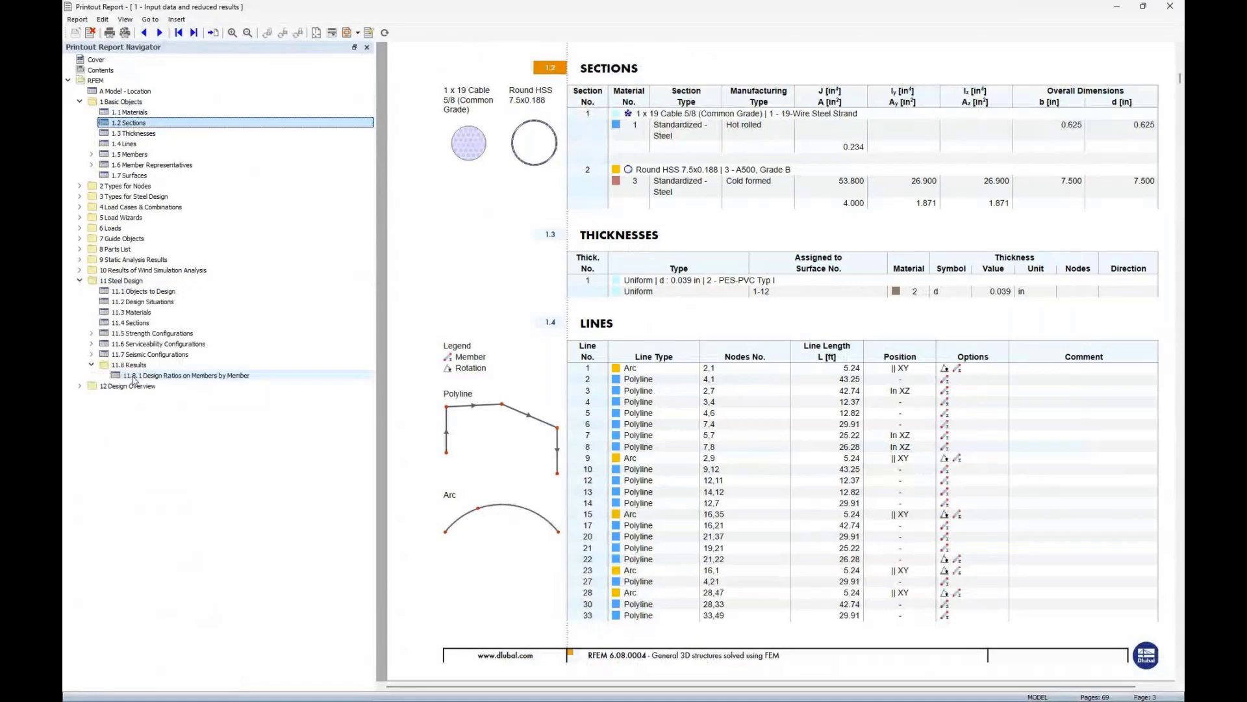
left_click(147, 374)
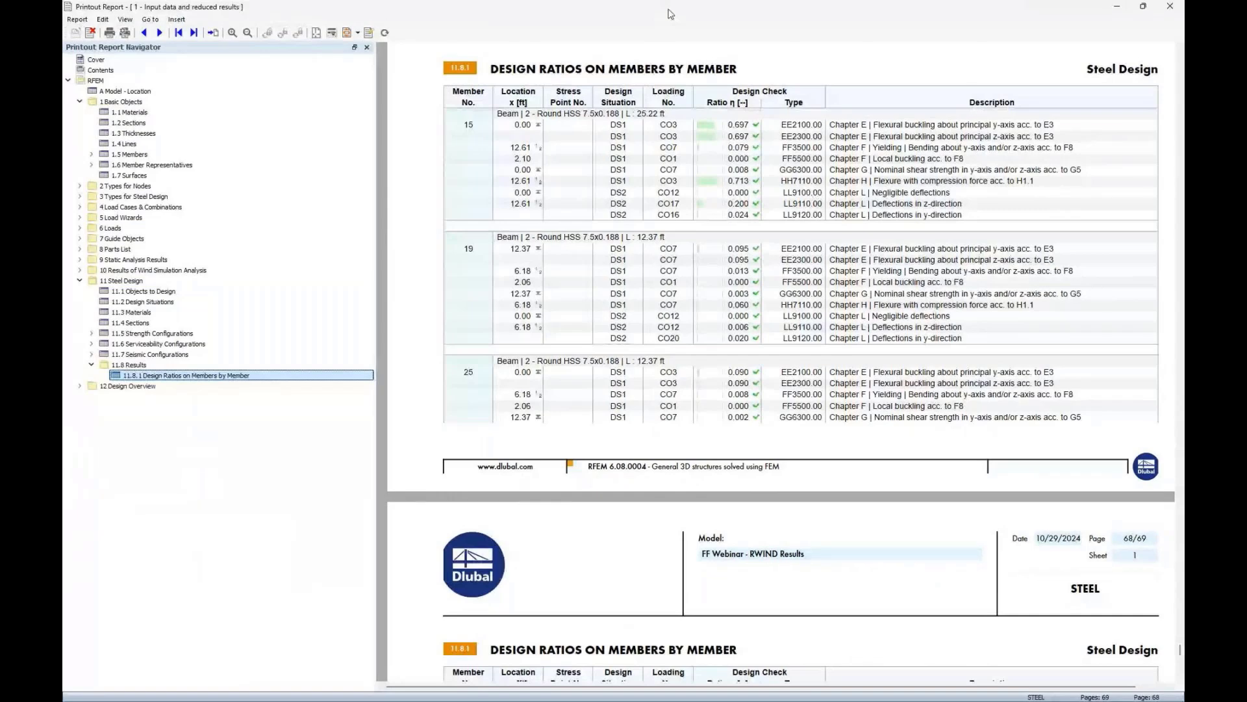
- Move the printout report window aside to return to the model view
left_click_drag(671, 14, 723, 40)
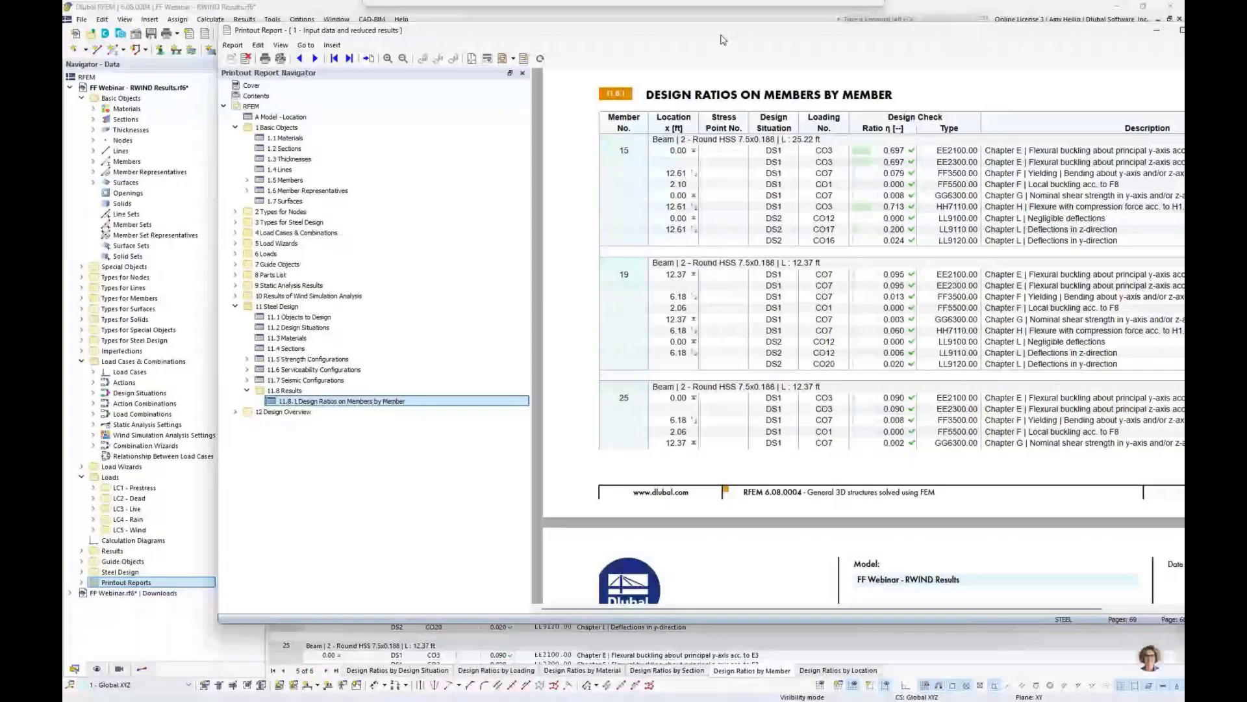
left_click_drag(723, 40, 1183, 58)
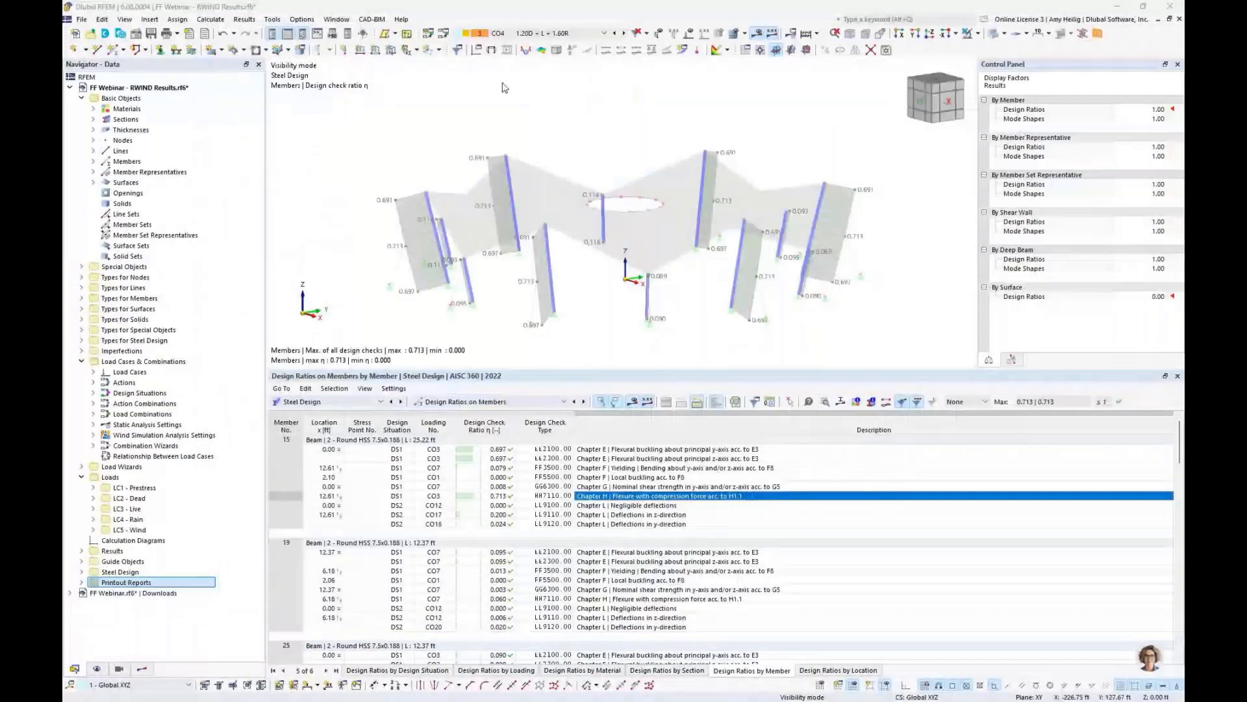
scroll(561, 130, "down", 1)
middle_click_drag(566, 132, 553, 163)
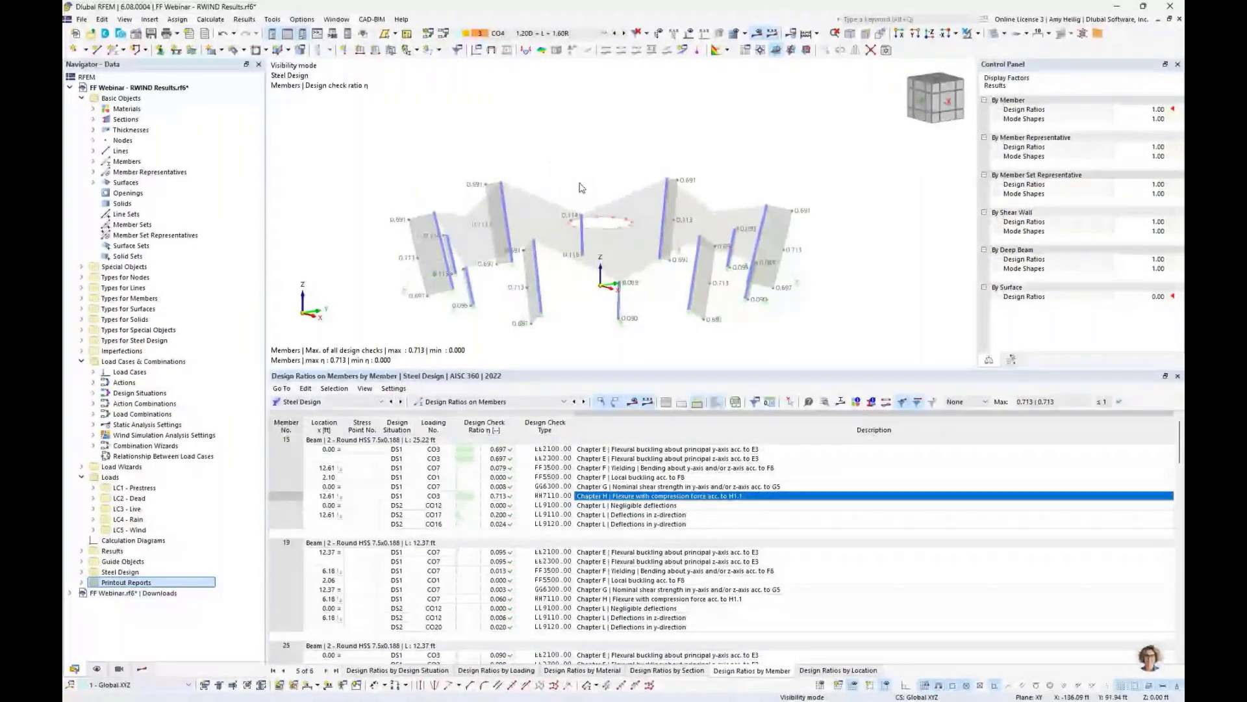
middle_click_drag(580, 184, 590, 172)
- Switch the results navigator to Static Analysis and cancel visibility mode to show all objects
left_click(141, 669)
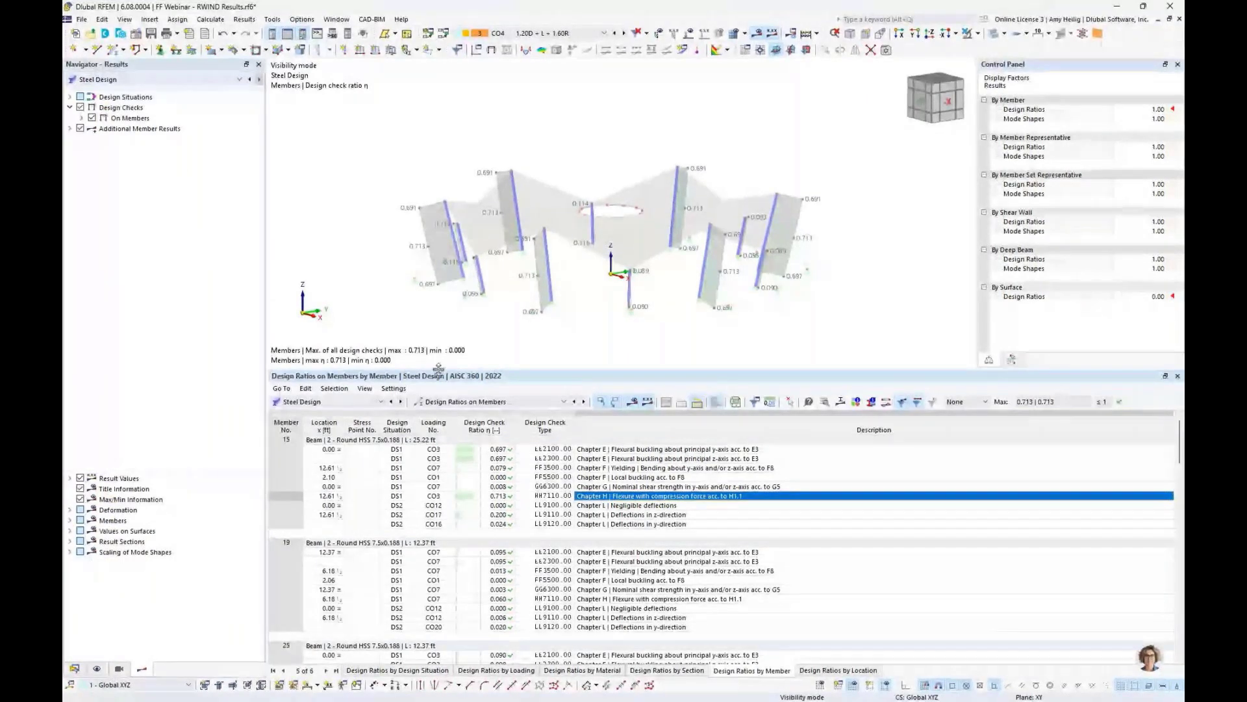
left_click_drag(439, 368, 434, 400)
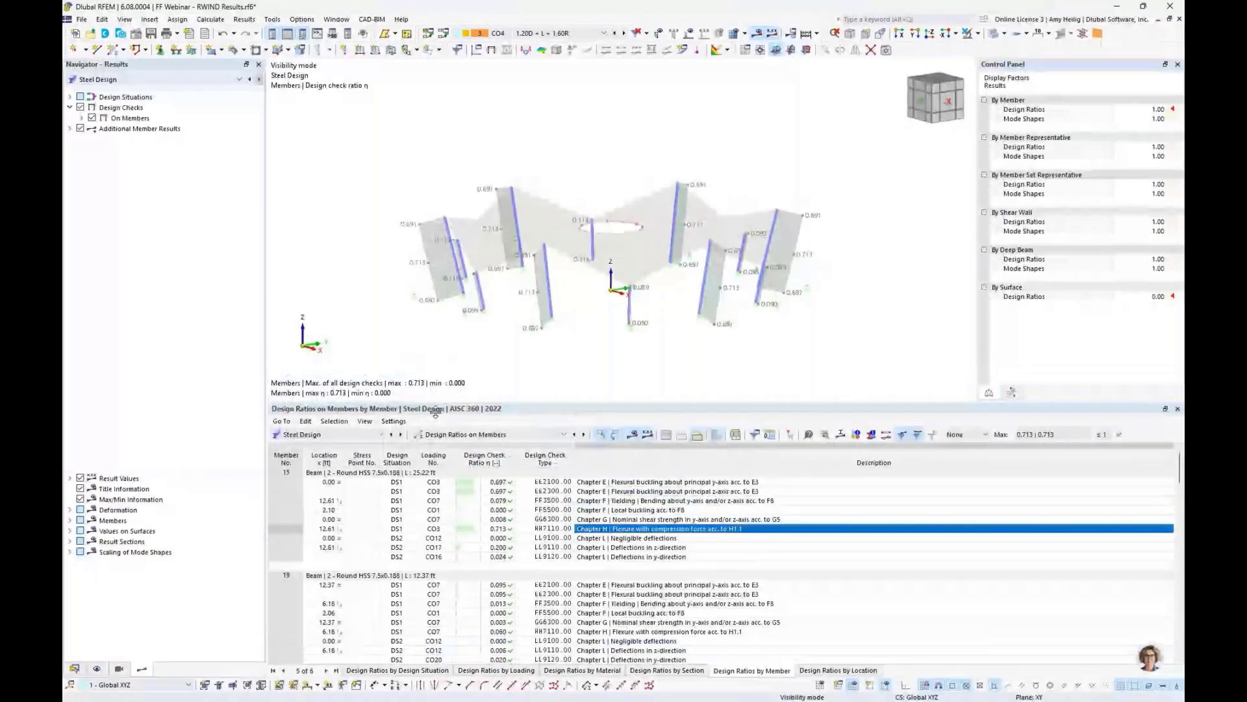
left_click(133, 79)
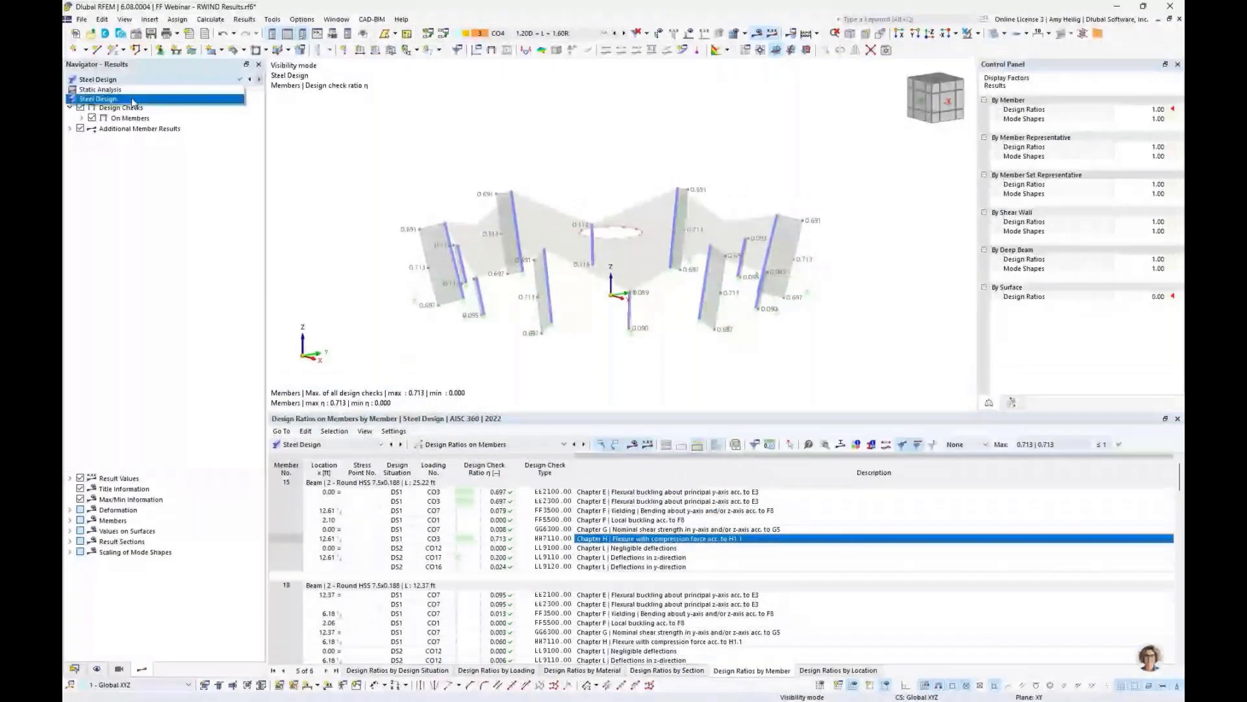
left_click(127, 90)
left_click(966, 35)
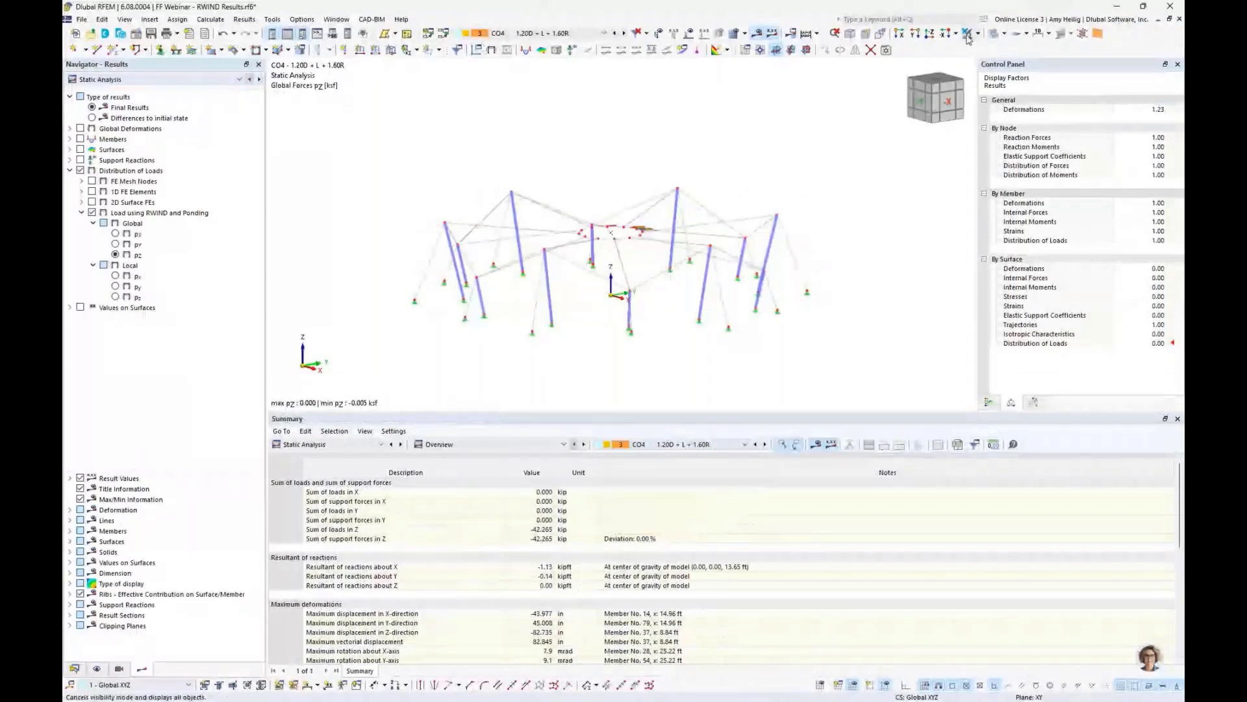
- Display the global deformations |u| on the model in transparent mode for CO4
left_click(81, 129)
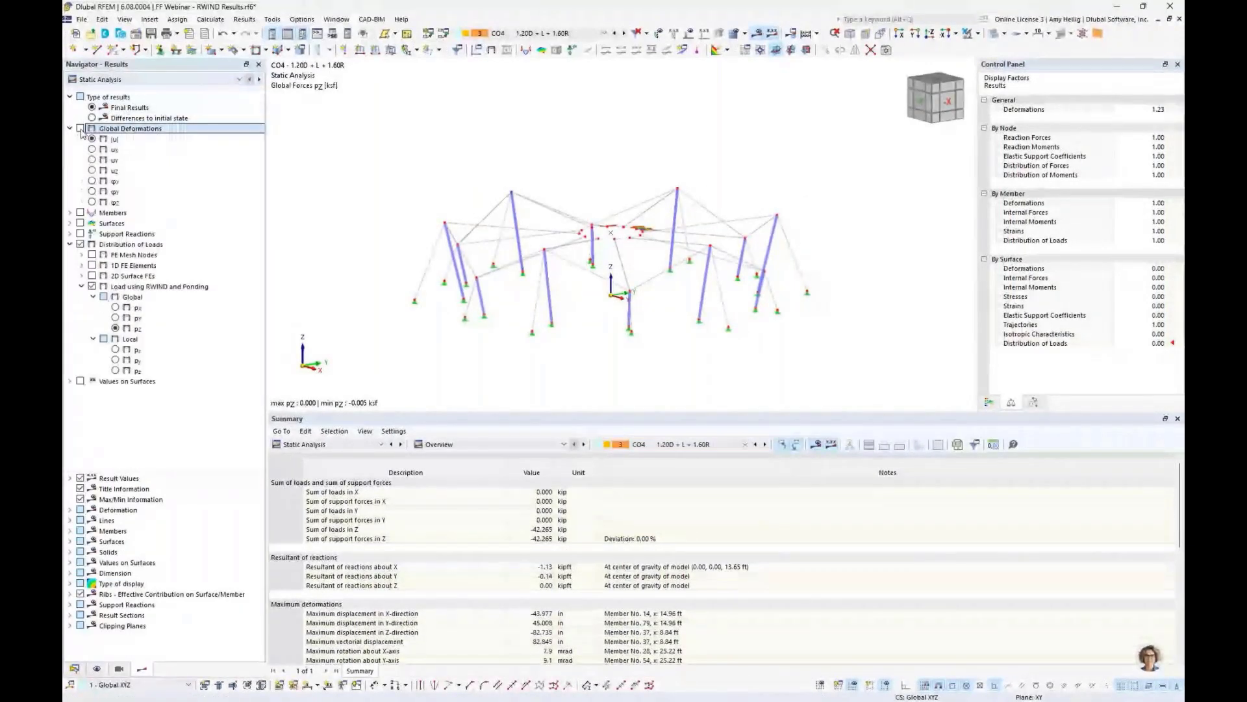
left_click(81, 129)
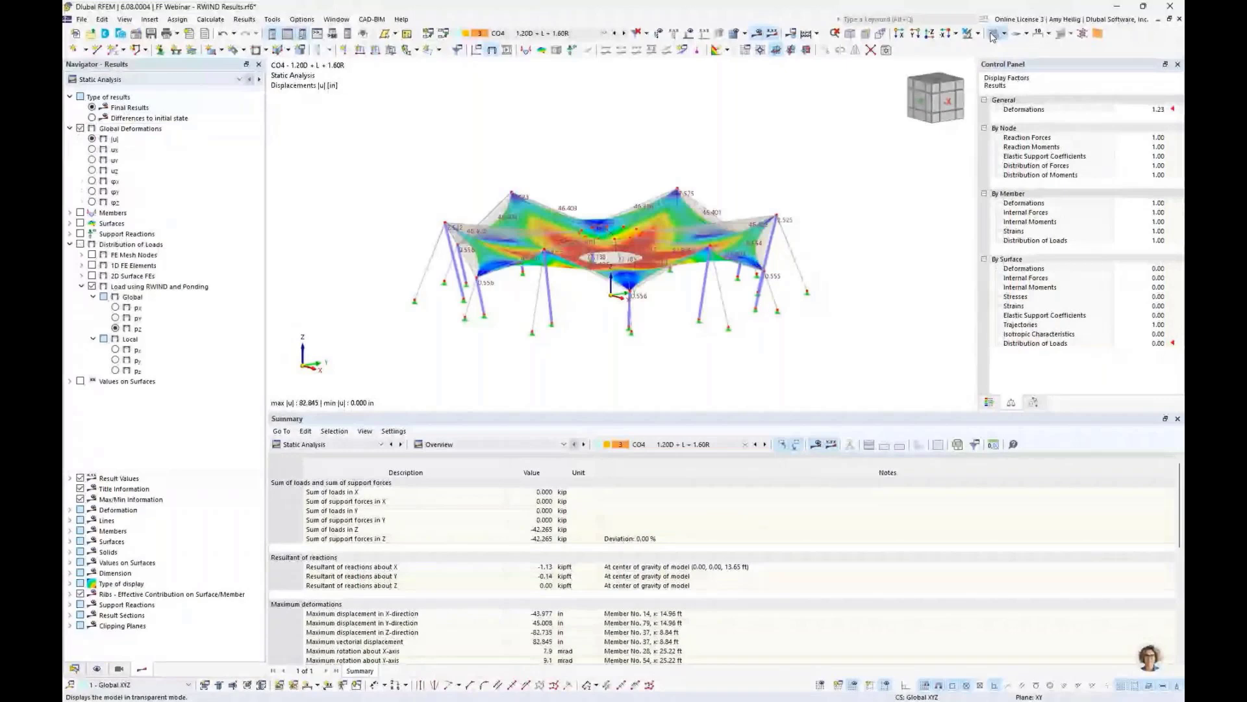
left_click(993, 36)
middle_click_drag(714, 143, 722, 195, "ctrl")
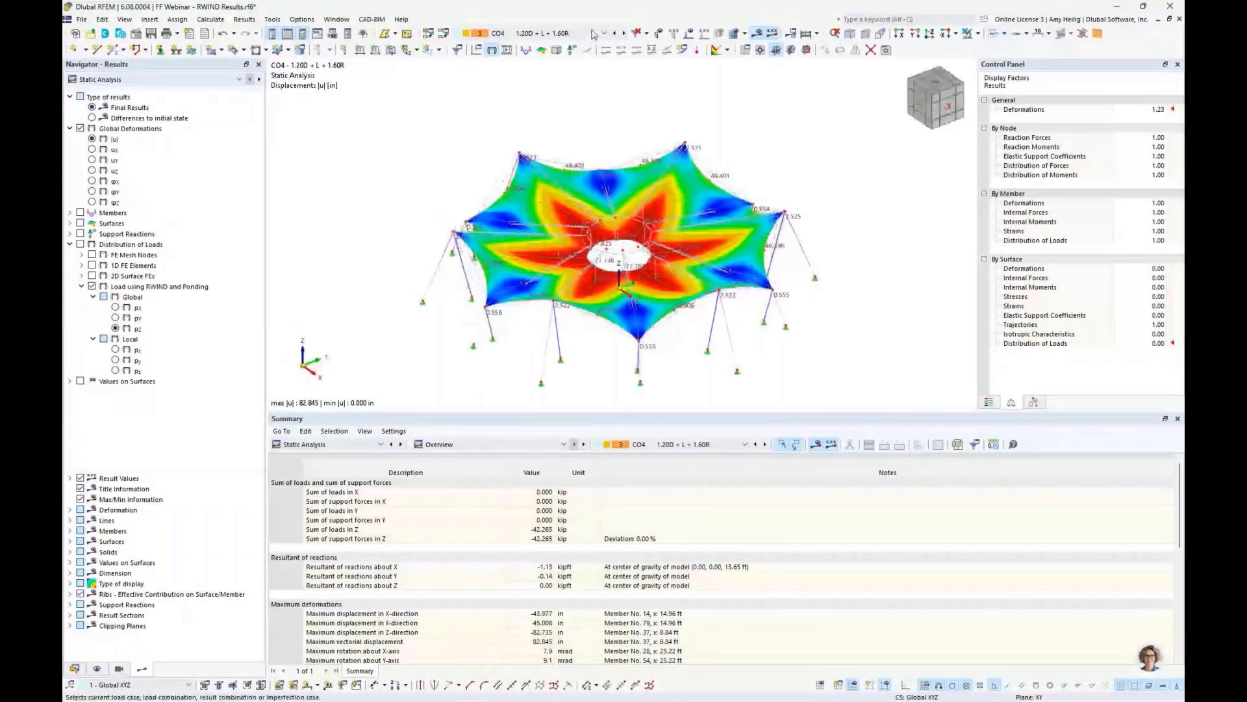
left_click(593, 35)
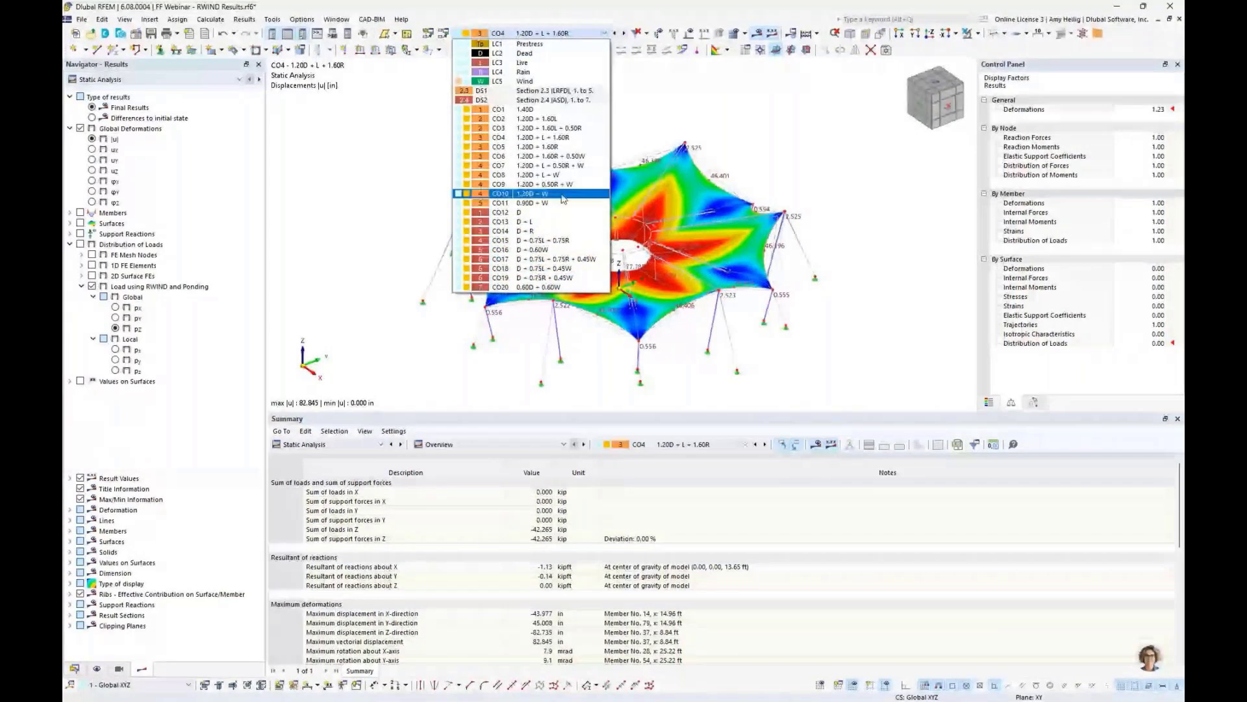
left_click(587, 337)
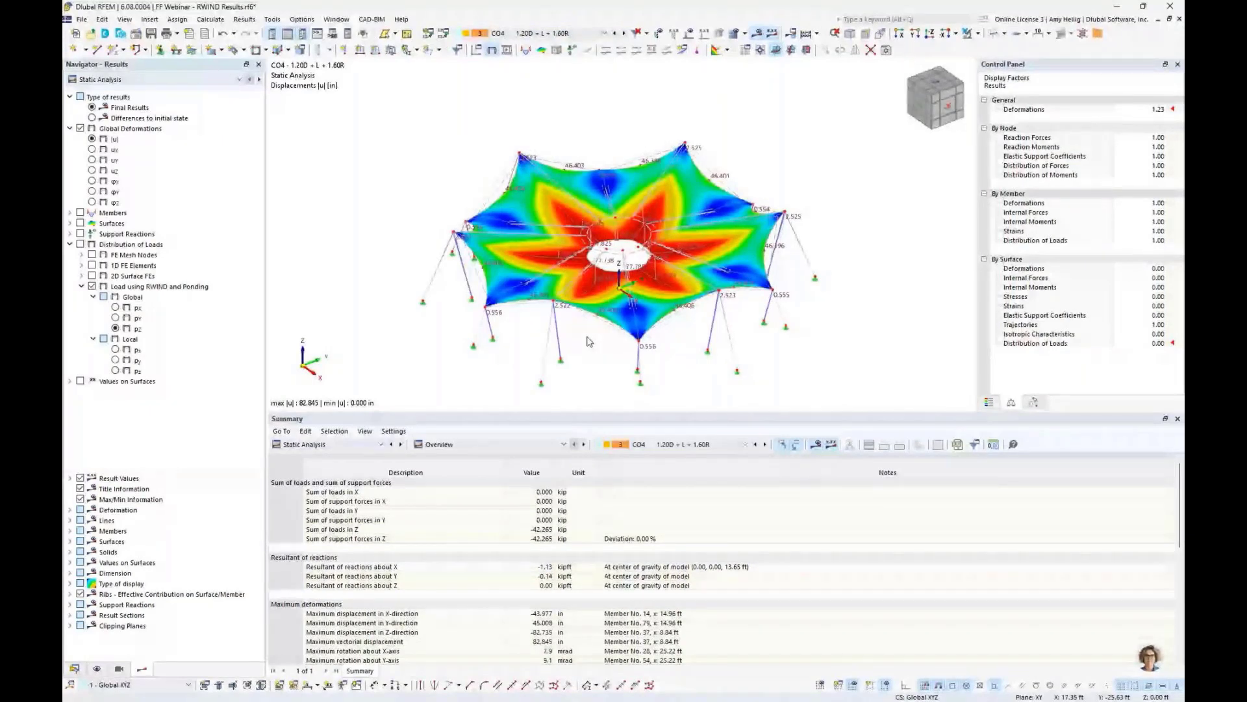
- Send the current graphic to the printout report using Multi print, with picture height set to a 50% ratio
left_click(177, 33)
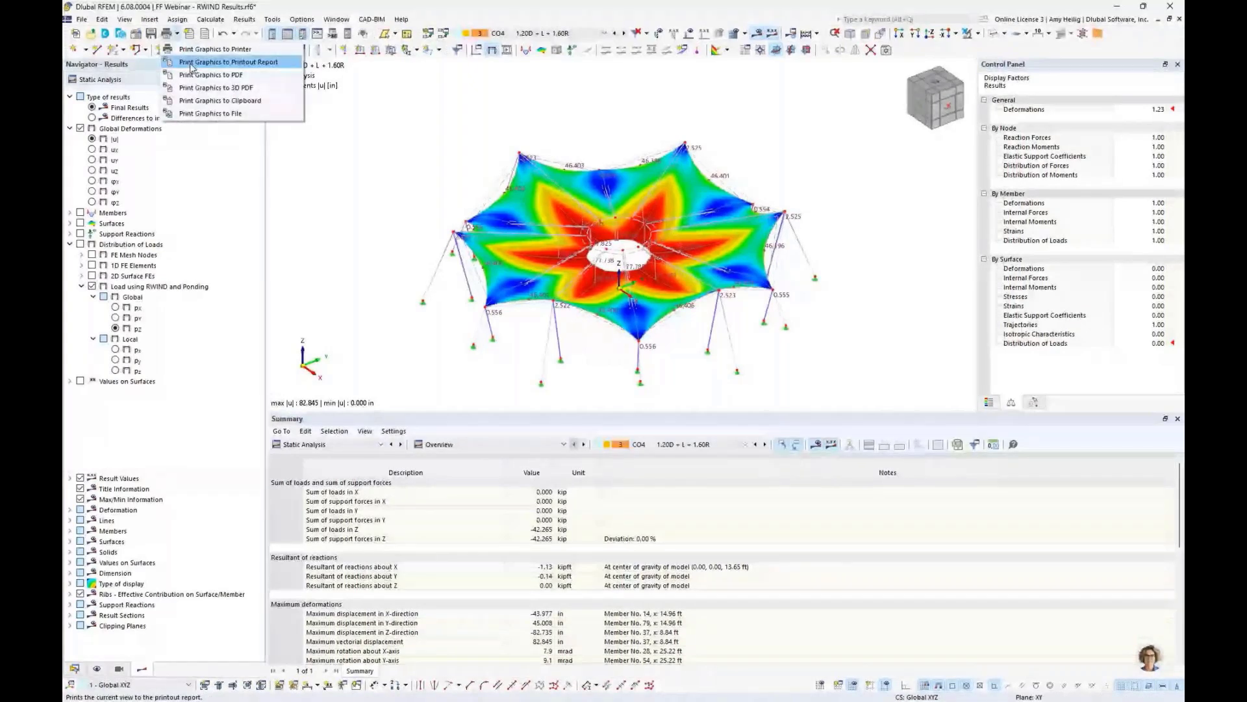
left_click(195, 62)
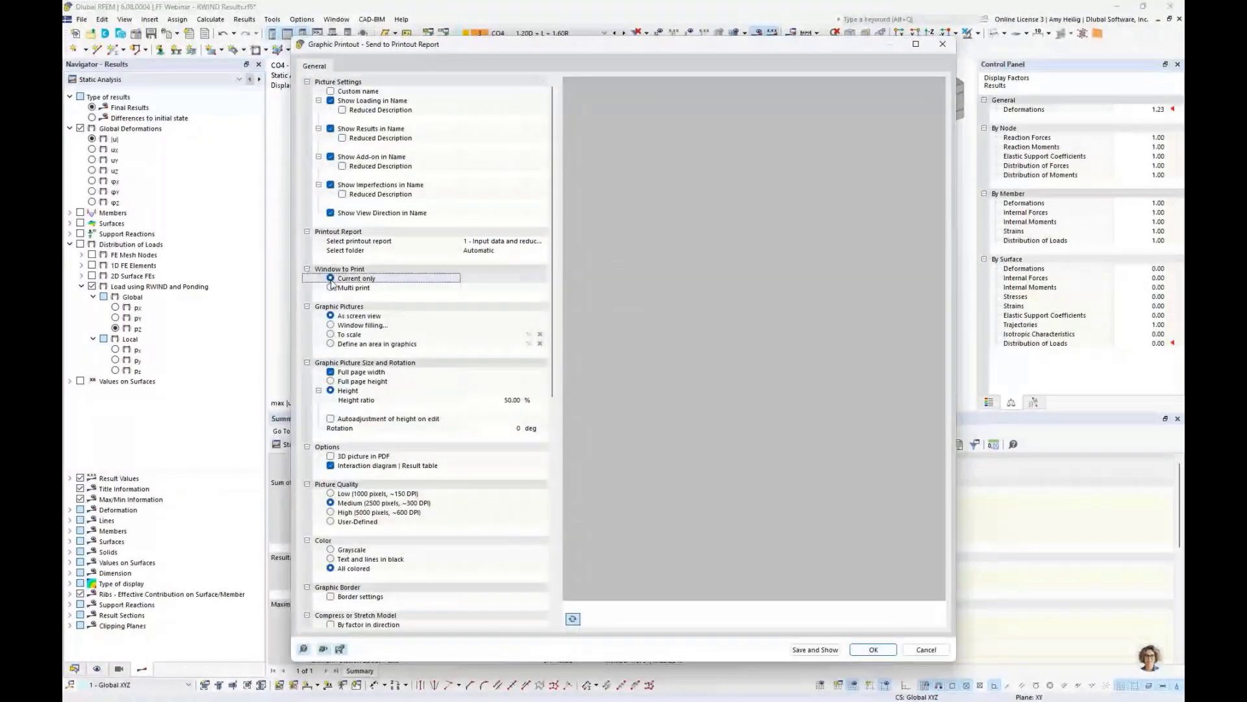
left_click(331, 381)
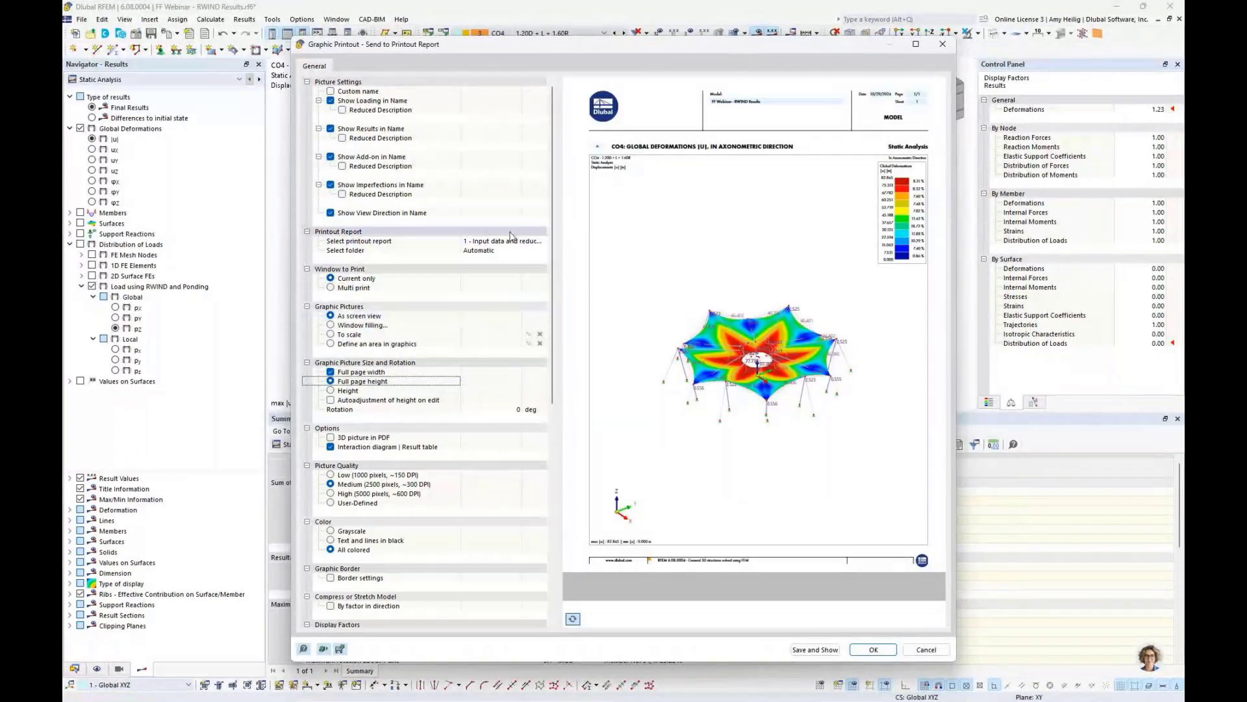
left_click(333, 292)
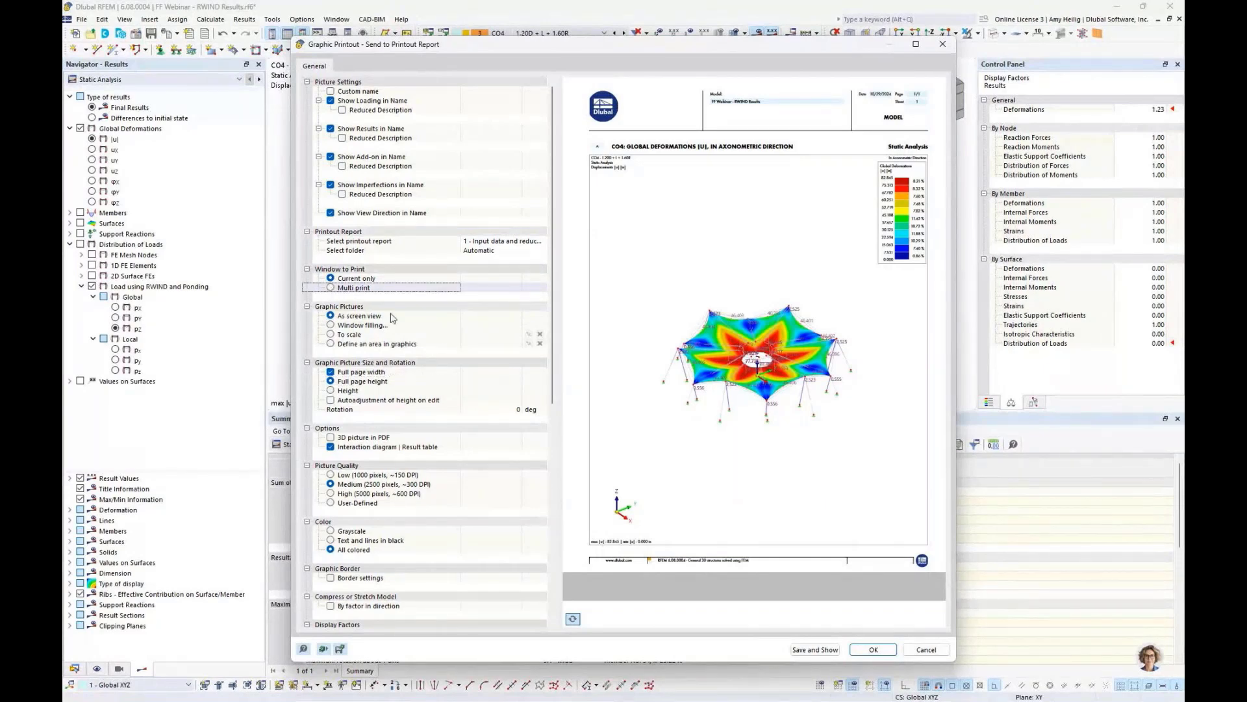
left_click(331, 288)
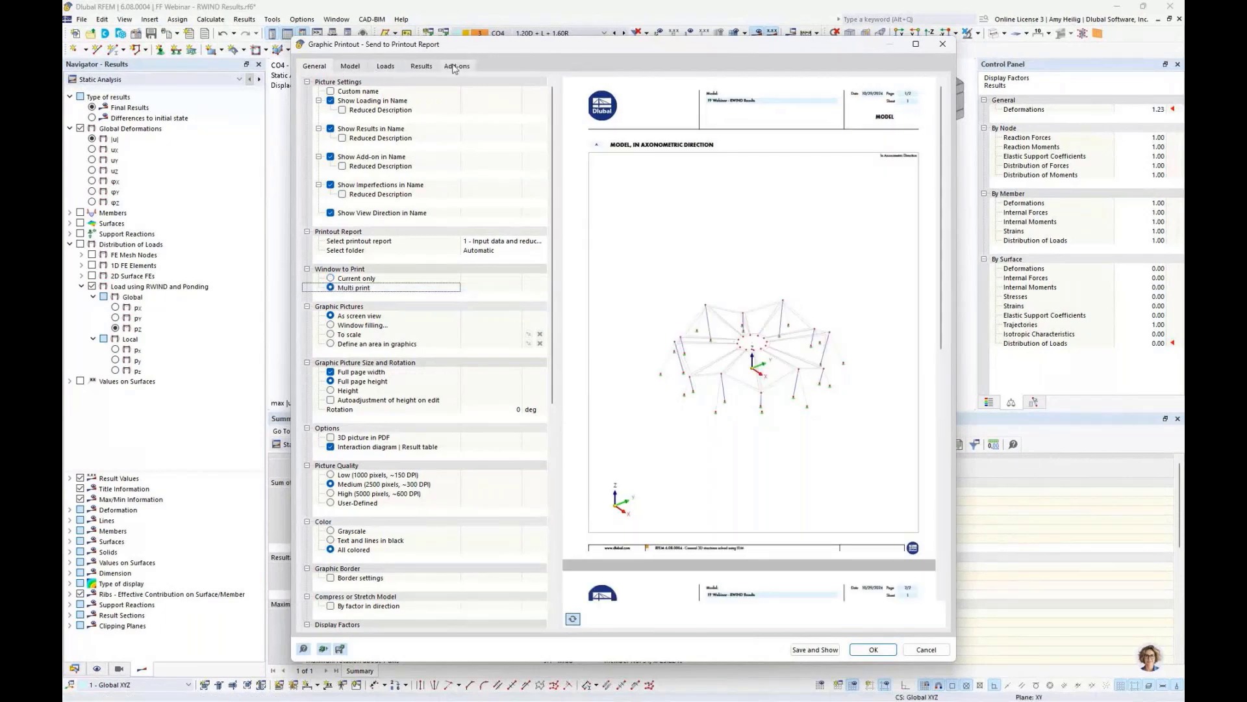
left_click(332, 391)
left_click(480, 401)
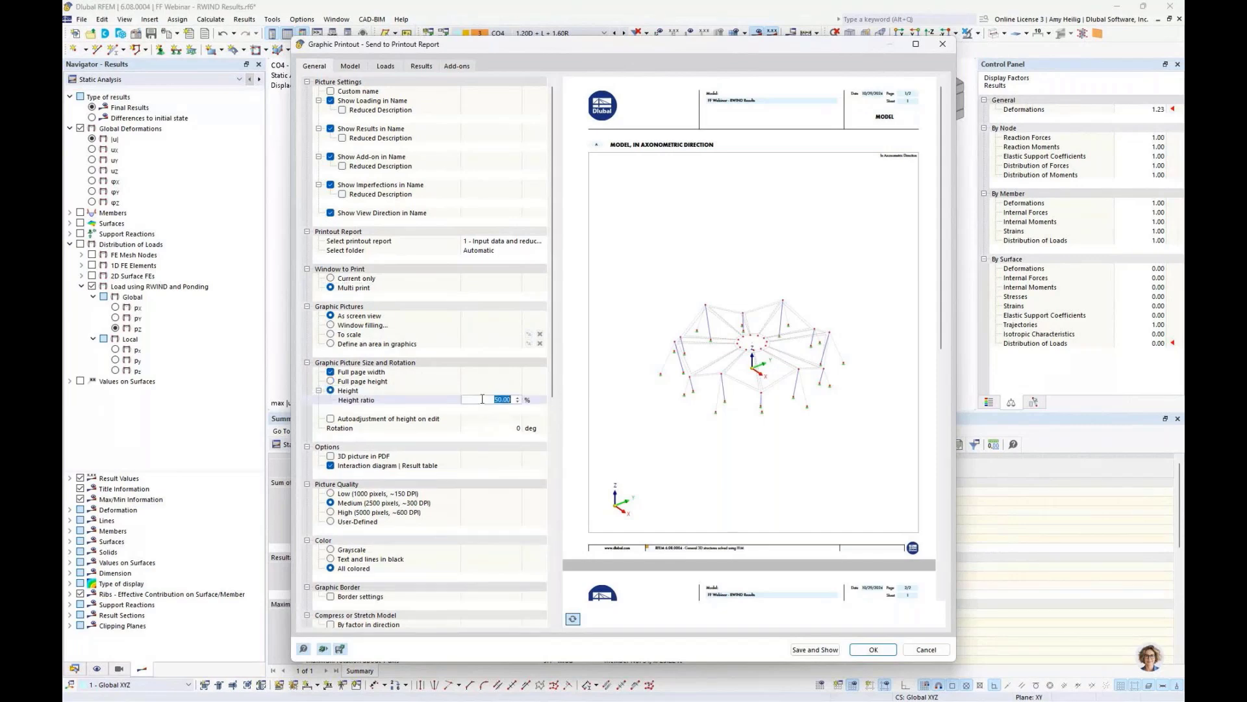
type("50")
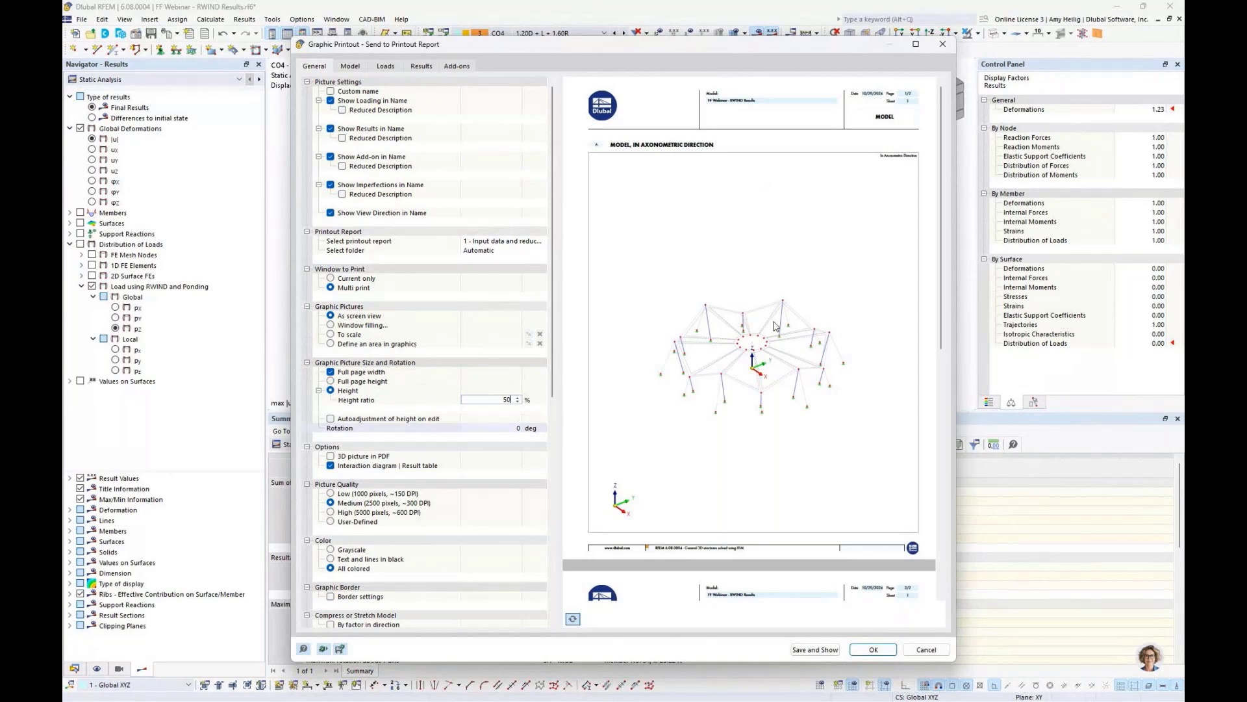
key("Tab")
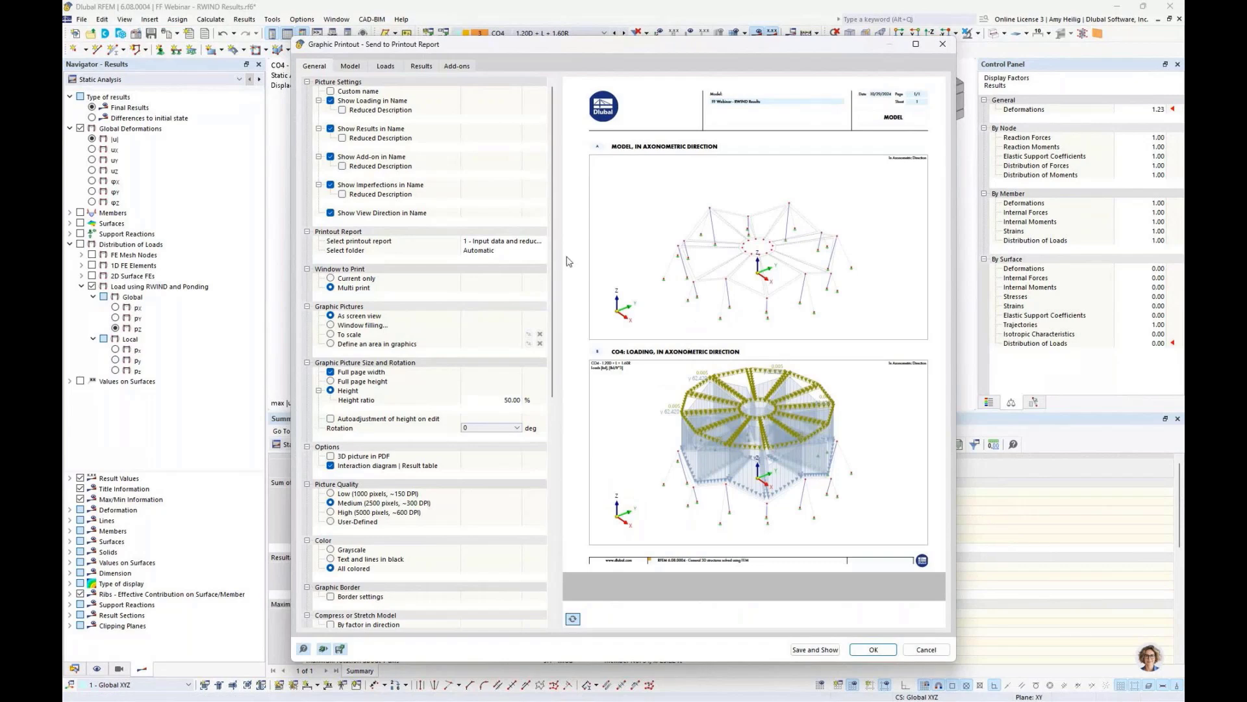
- Exclude model views and load case images from the multi print graphics
left_click(351, 67)
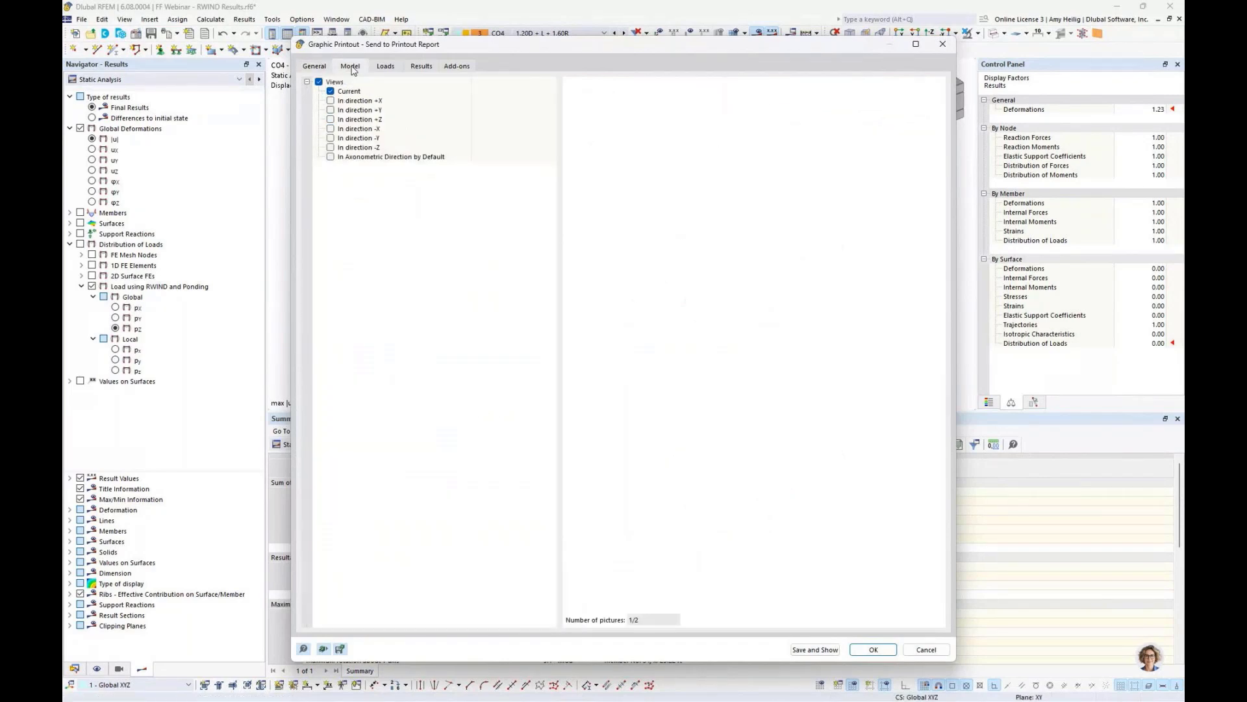
left_click(319, 82)
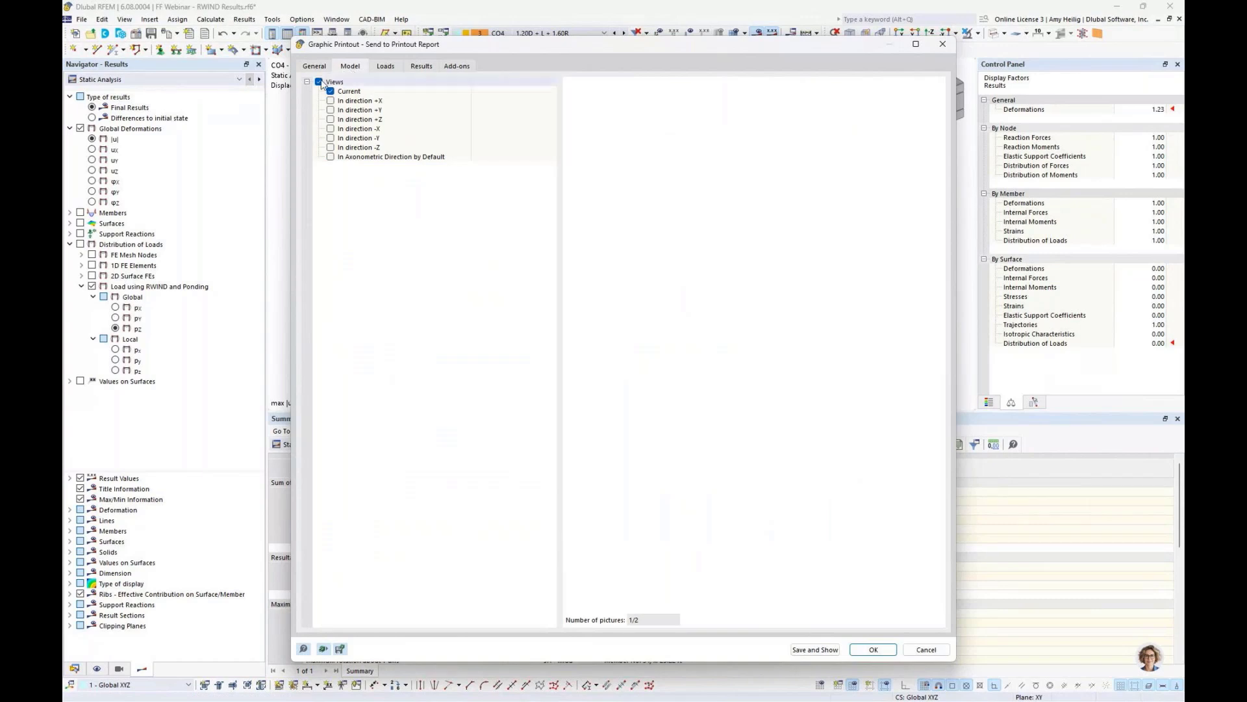
left_click(378, 67)
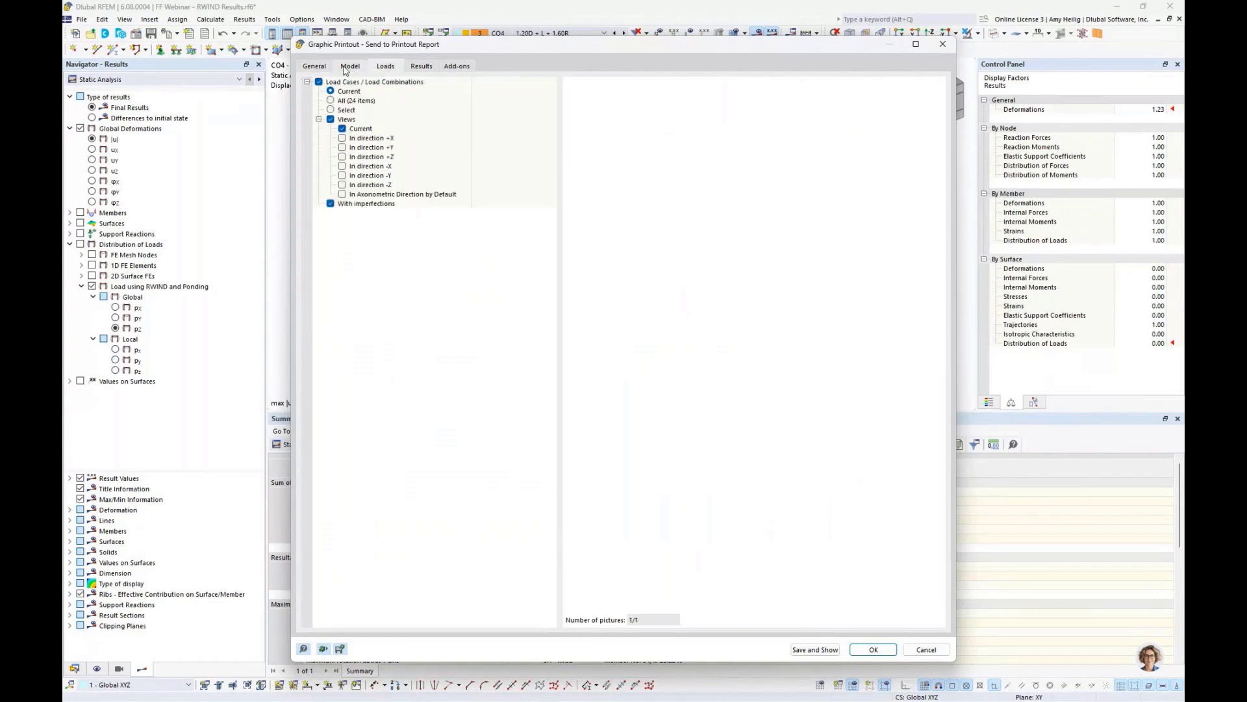
left_click(319, 82)
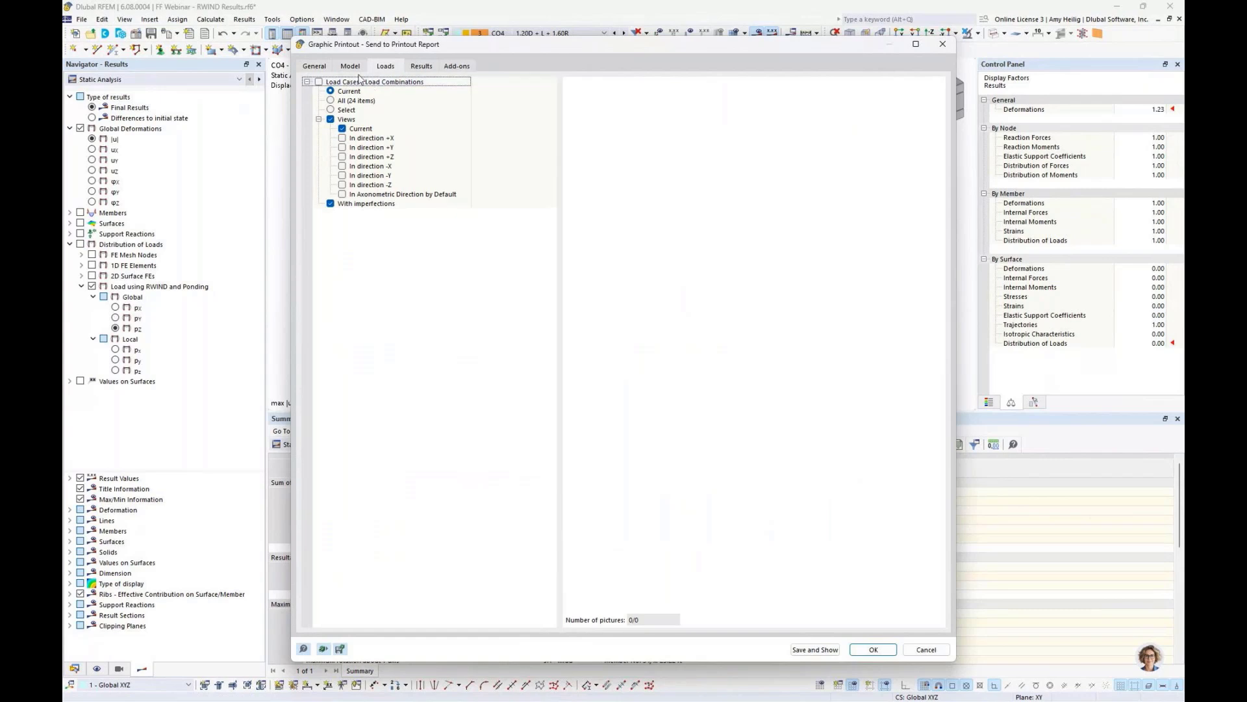
- Include results for selected load combinations, showing only global deformations |u|
left_click(420, 68)
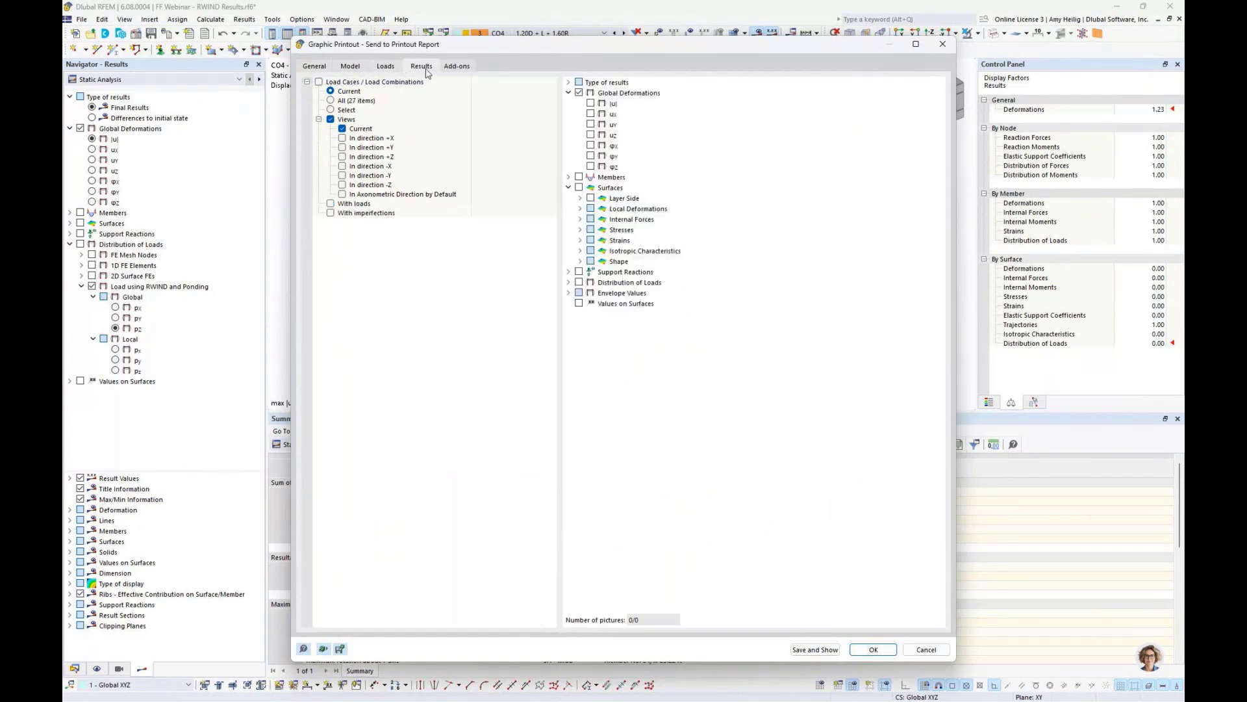
left_click(319, 82)
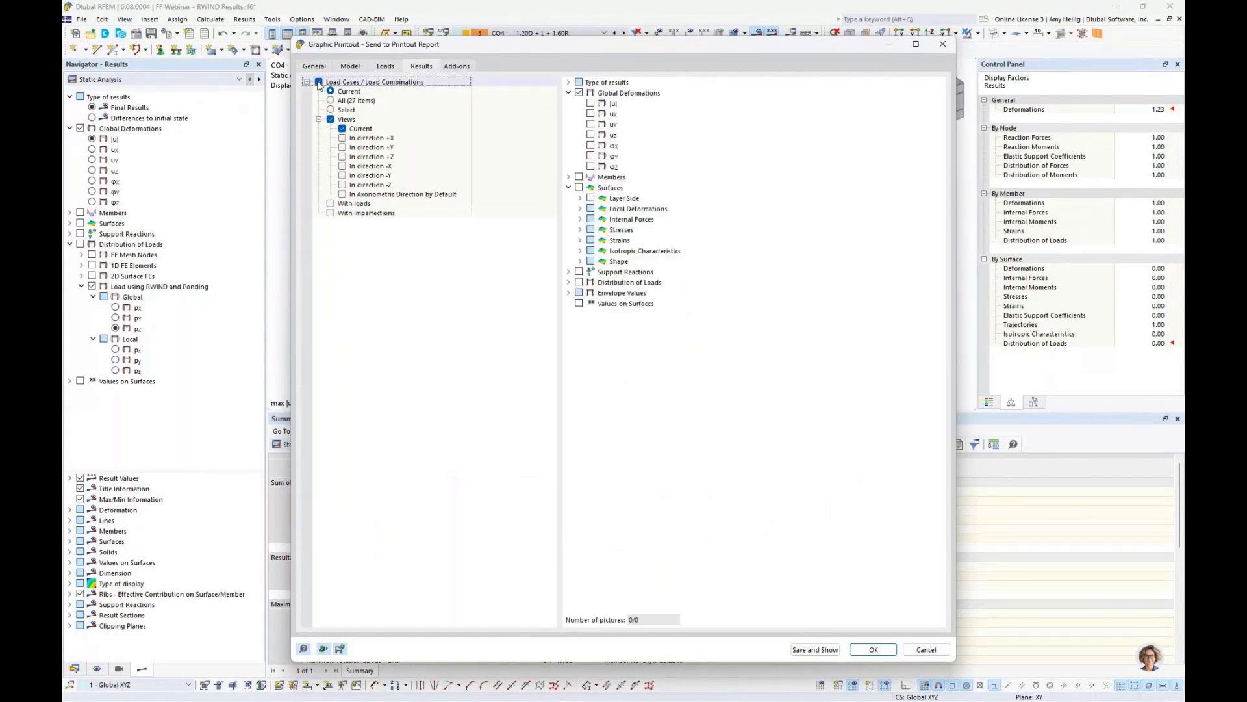
left_click(590, 104)
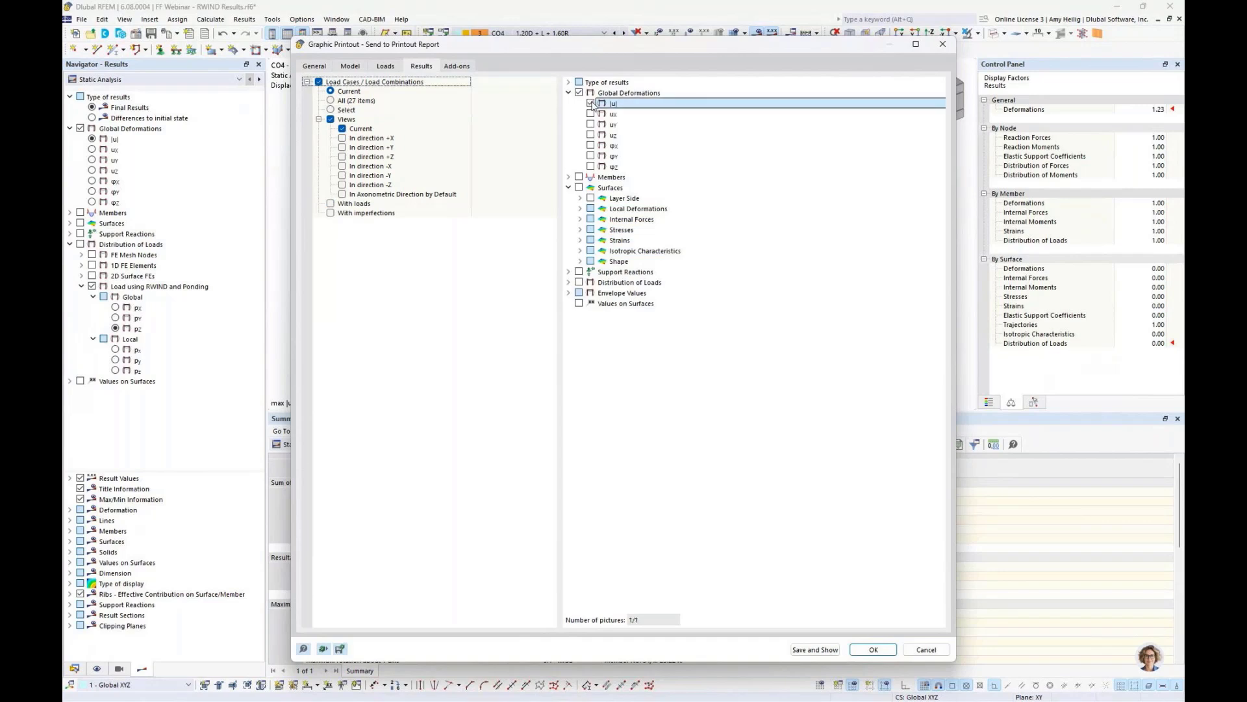
left_click(331, 110)
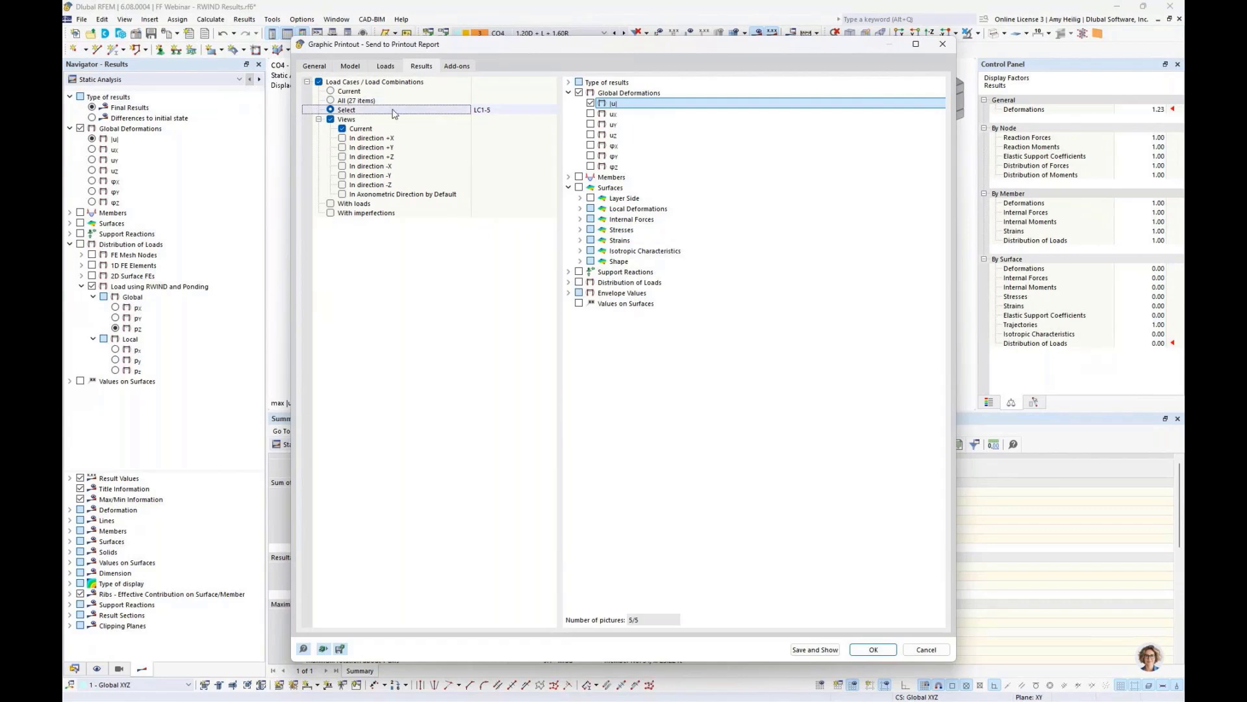
- Select combinations CO1 through CO11 as the loadings for multi print
left_click(488, 111)
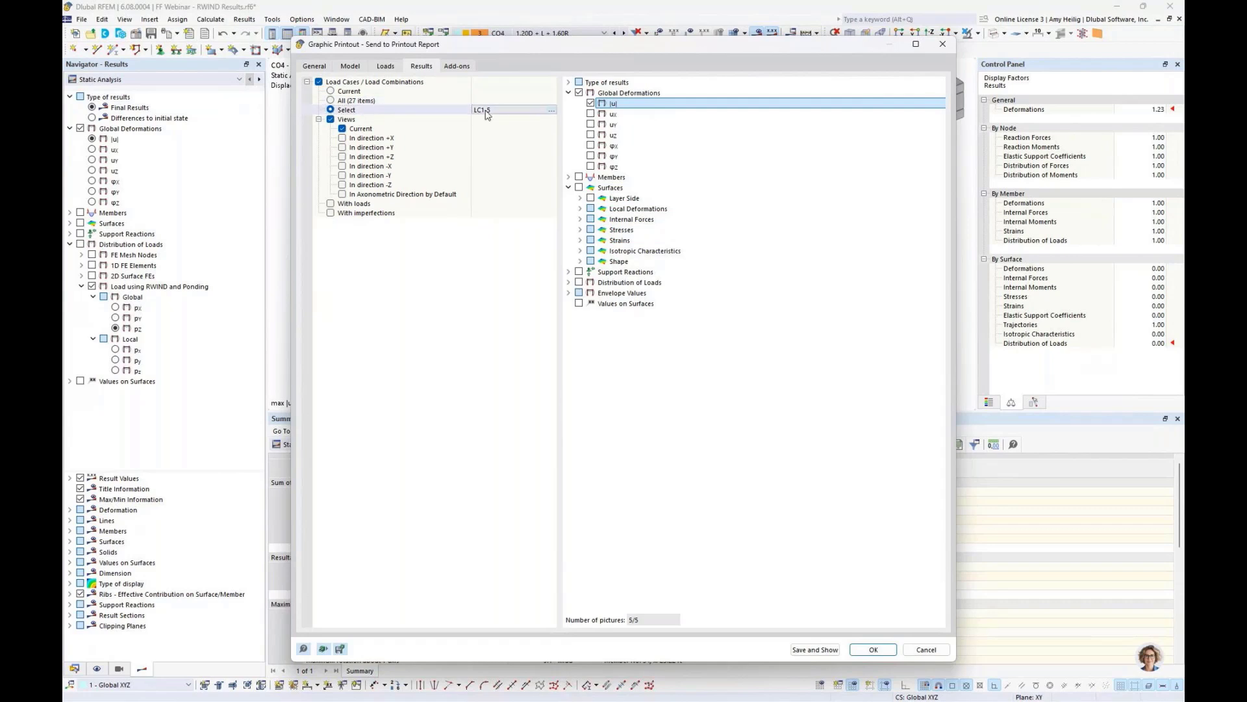
left_click(552, 111)
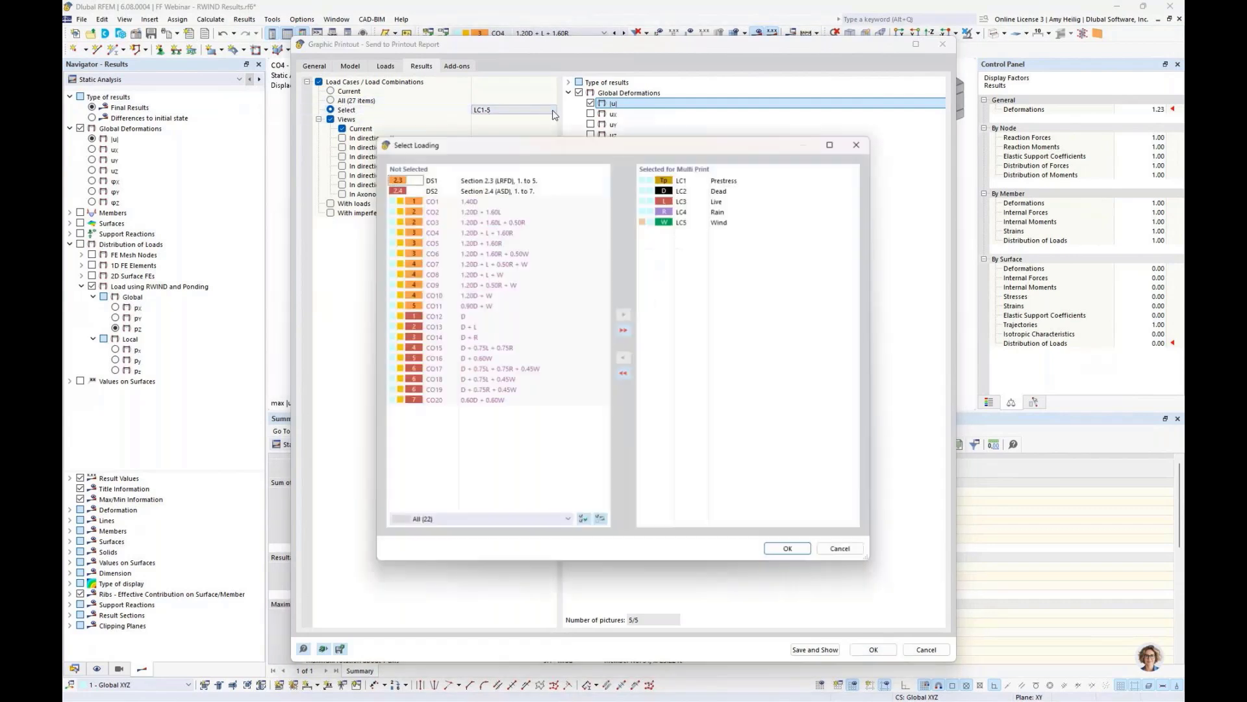
left_click(627, 375)
left_click(494, 253)
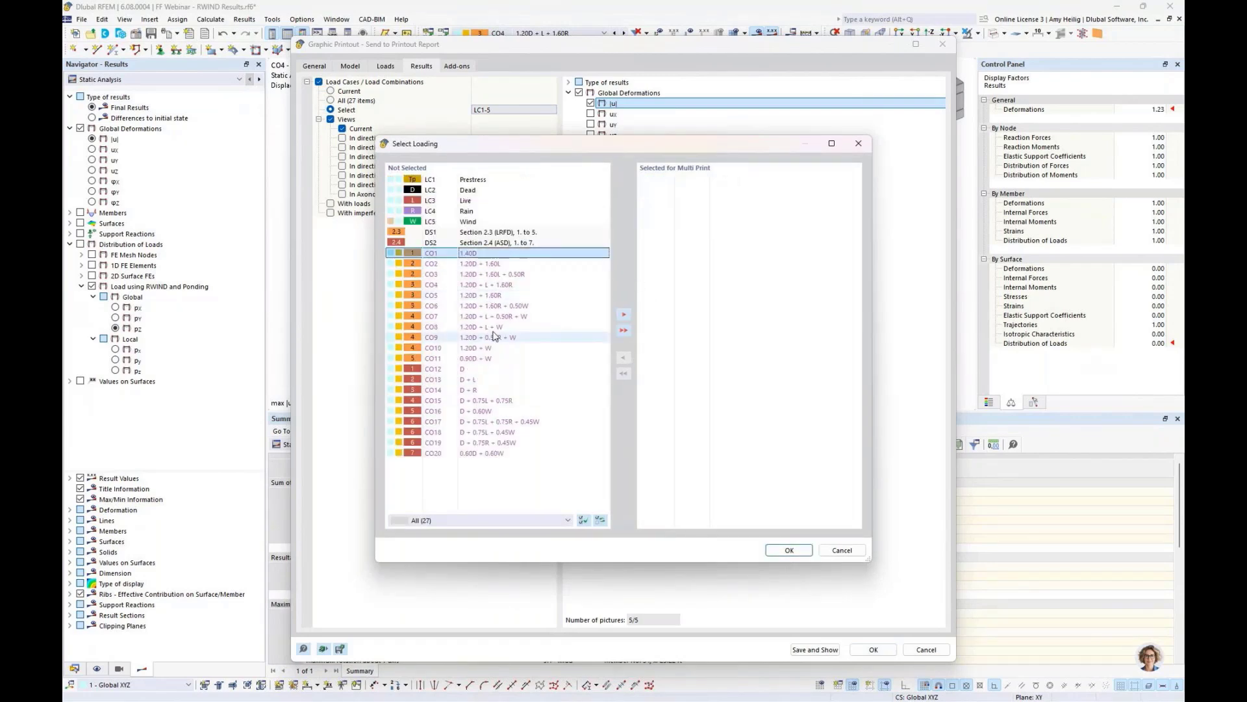
left_click(495, 360, "shift")
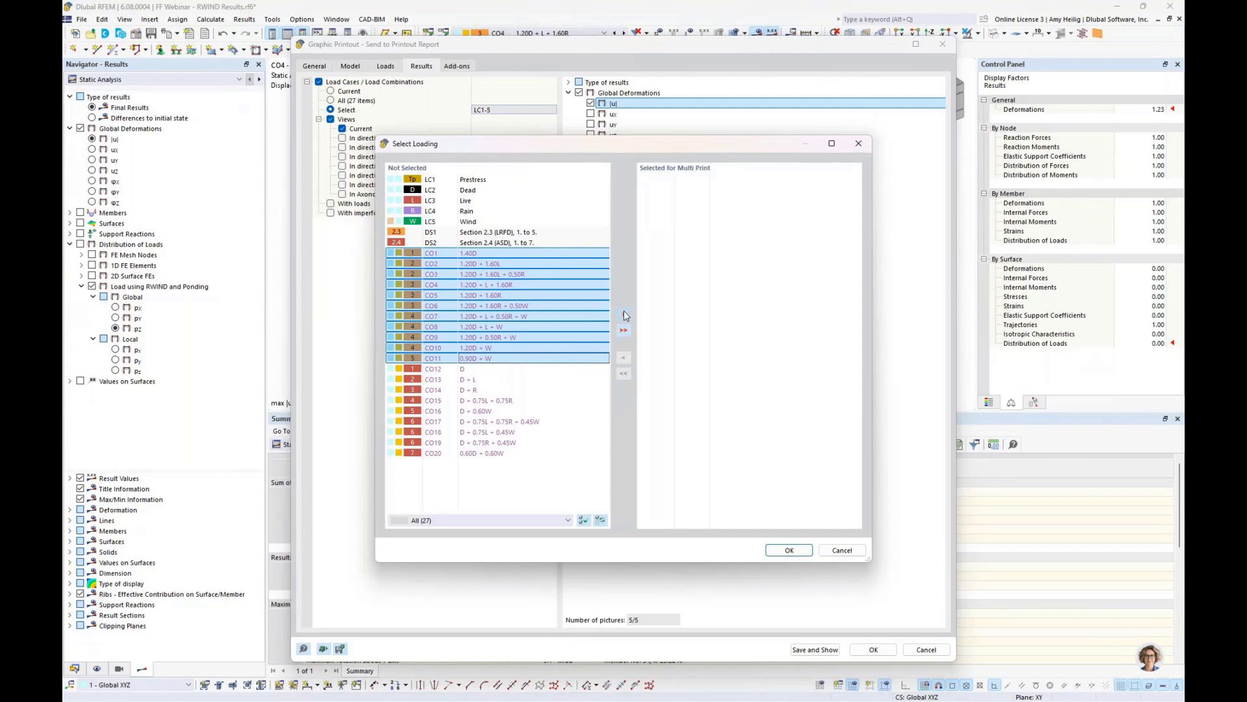
left_click(624, 313)
left_click(713, 351)
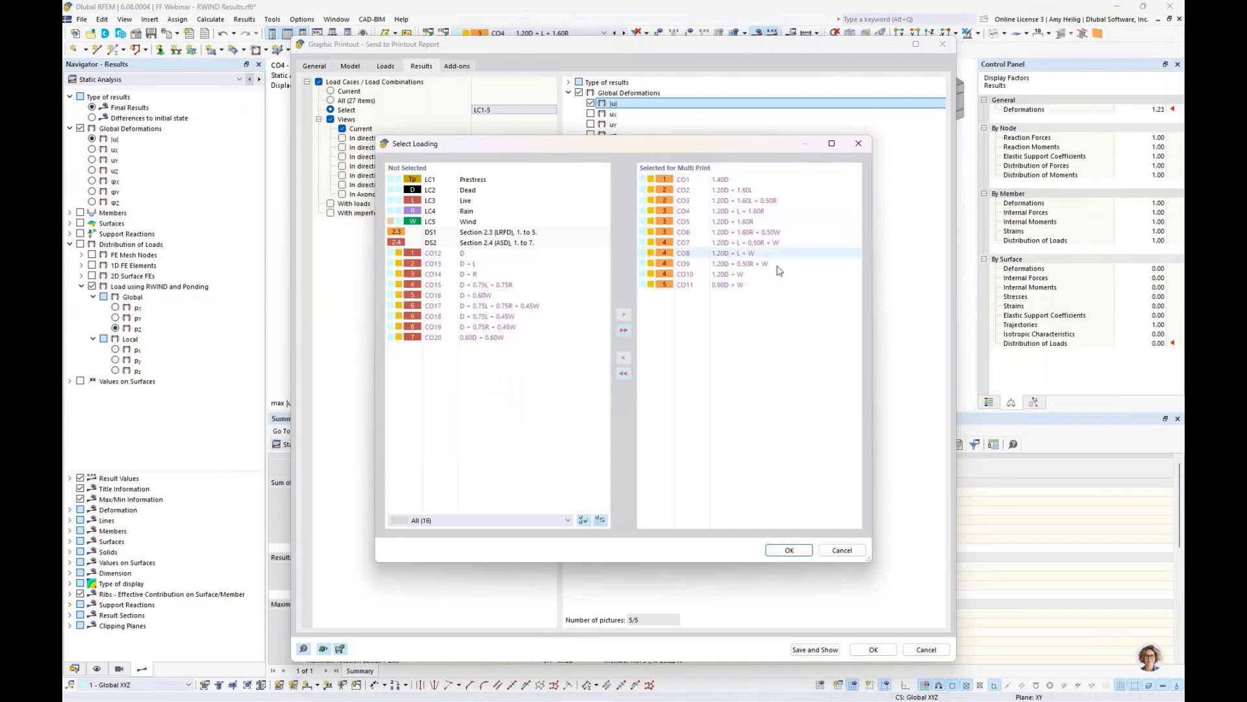
left_click(789, 550)
- Exclude design add-on graphics and save the multi print graphics to the printout report
left_click(458, 66)
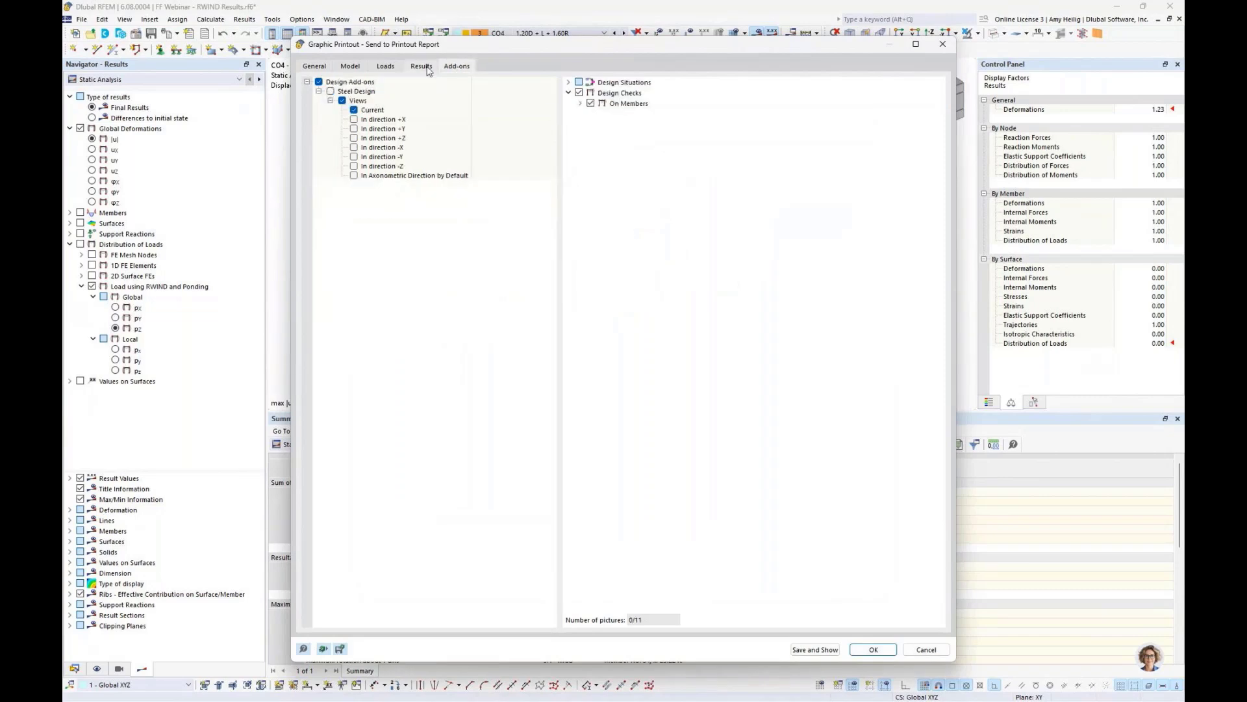
left_click(320, 83)
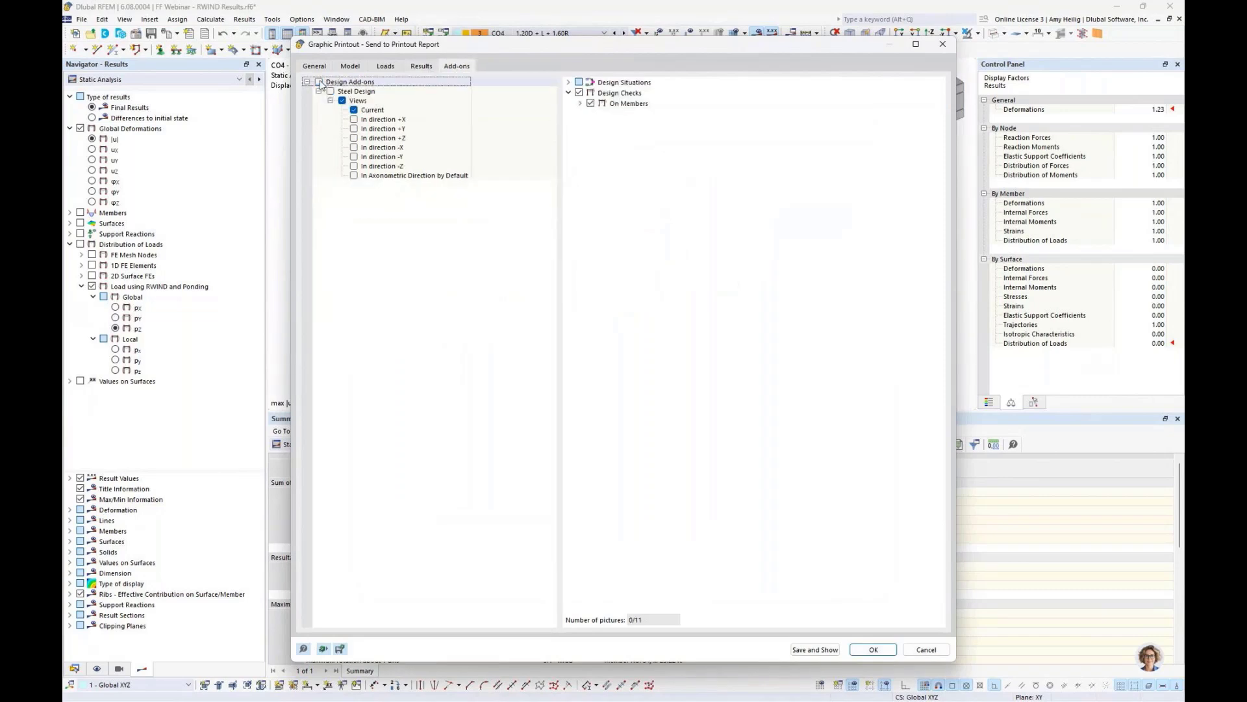
left_click(815, 649)
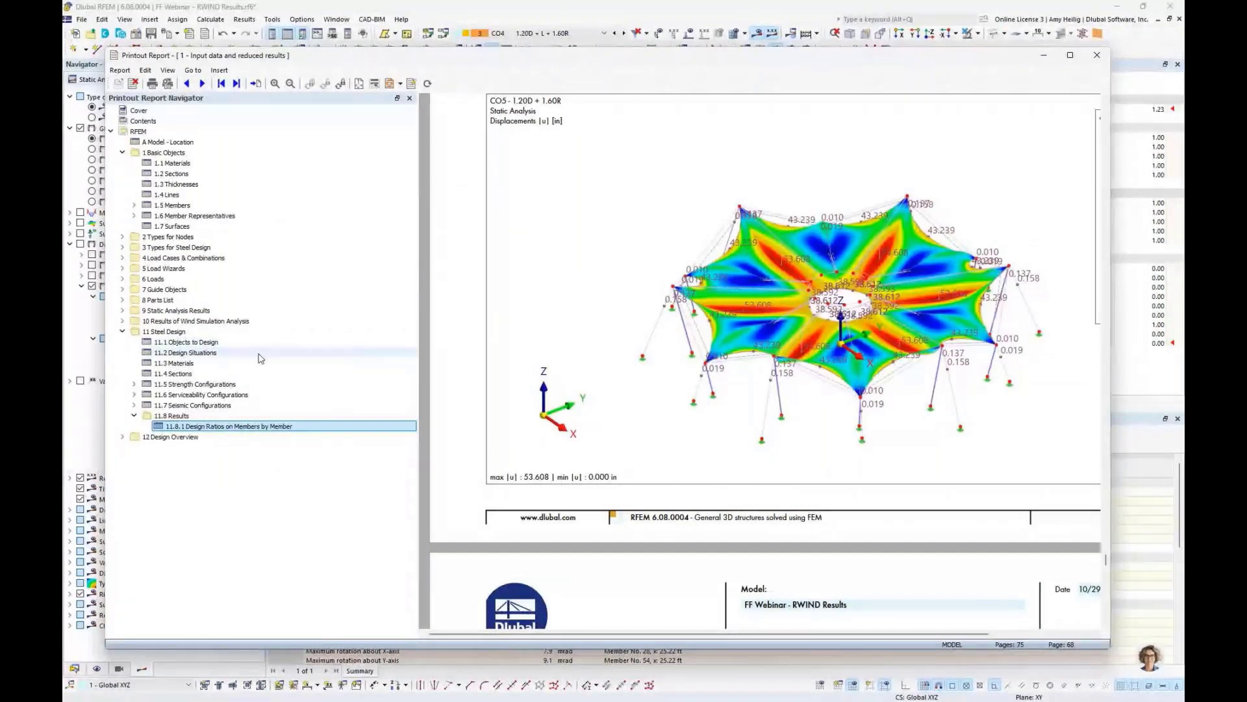
- Browse the static analysis chapter's global deformation images for each combination in the report
double_click(210, 311)
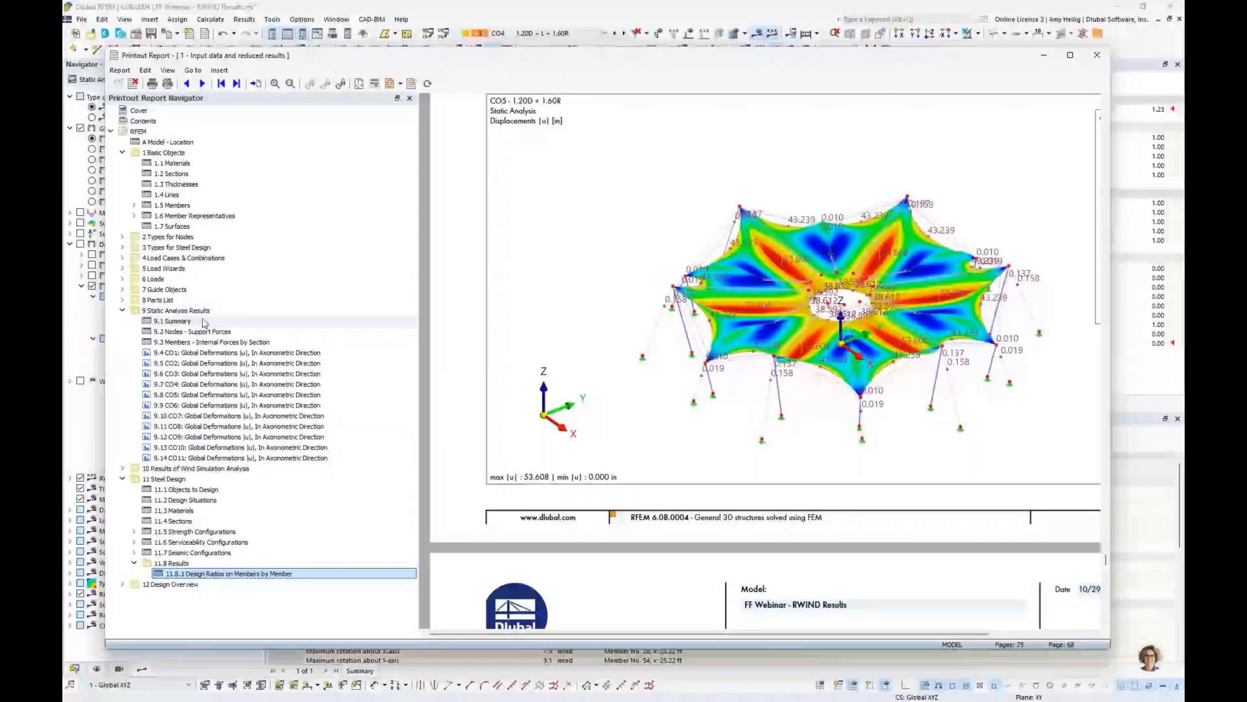
left_click(202, 352)
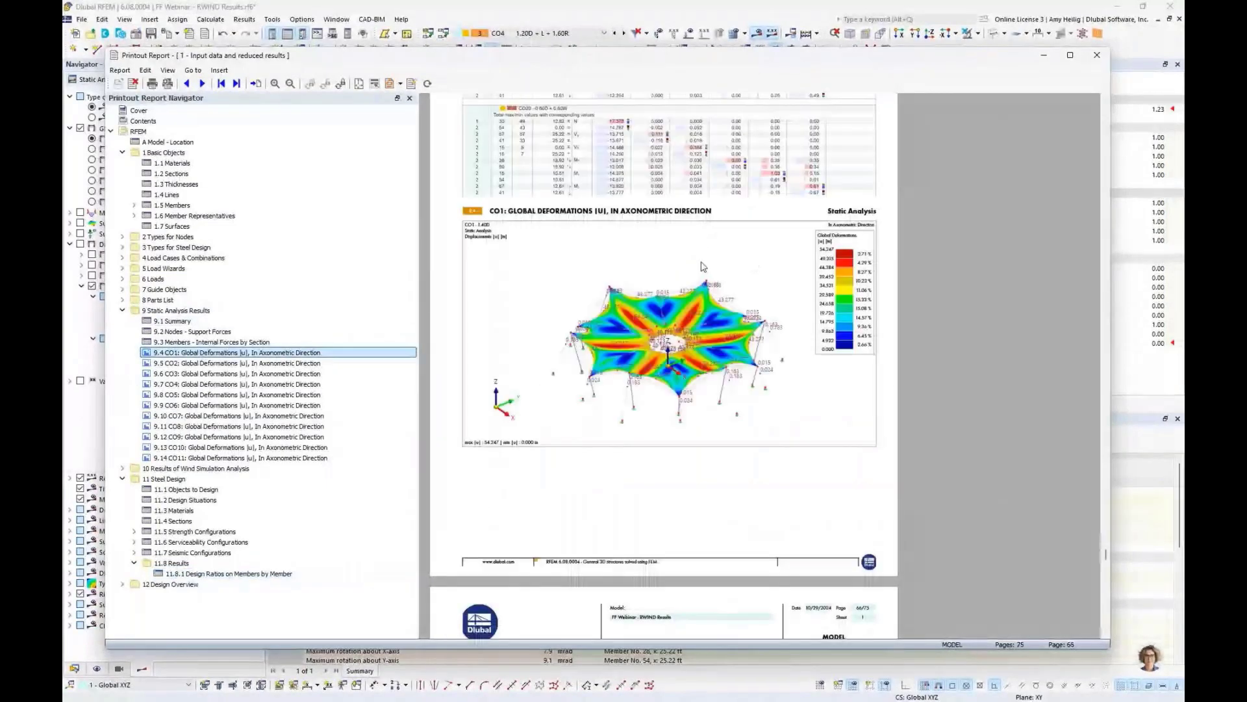
scroll(629, 266, "down", 1)
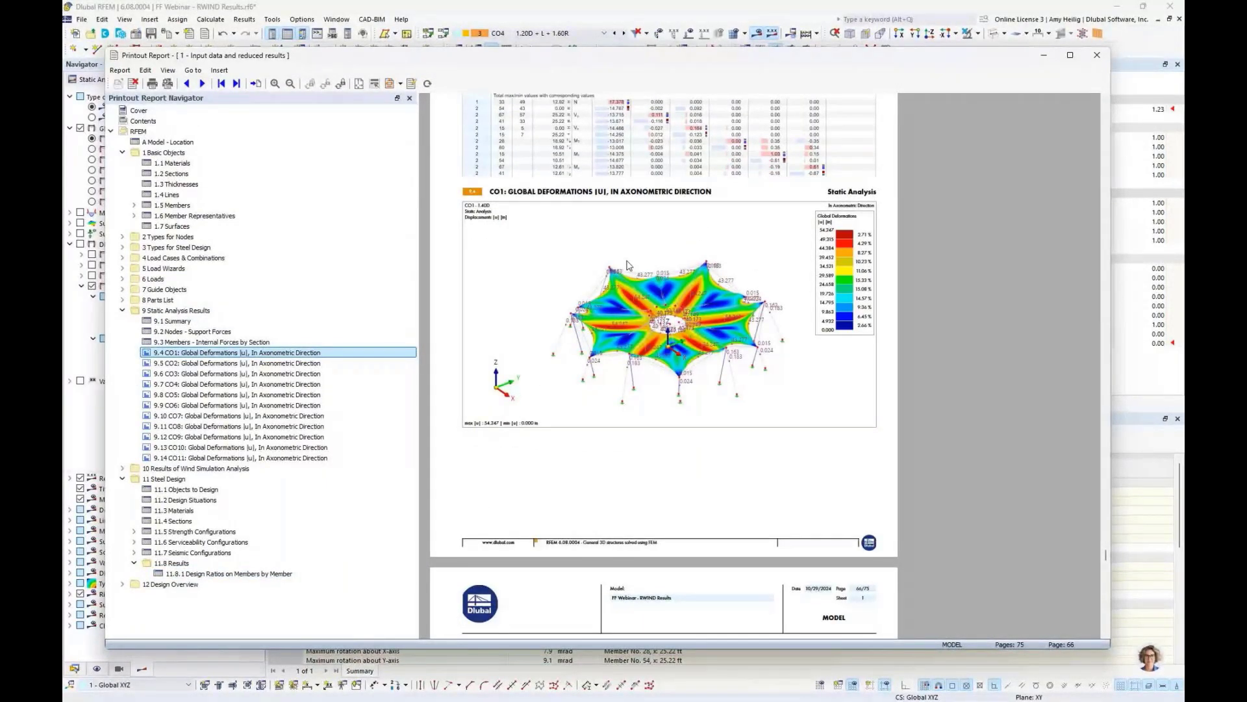
scroll(629, 265, "down", 10)
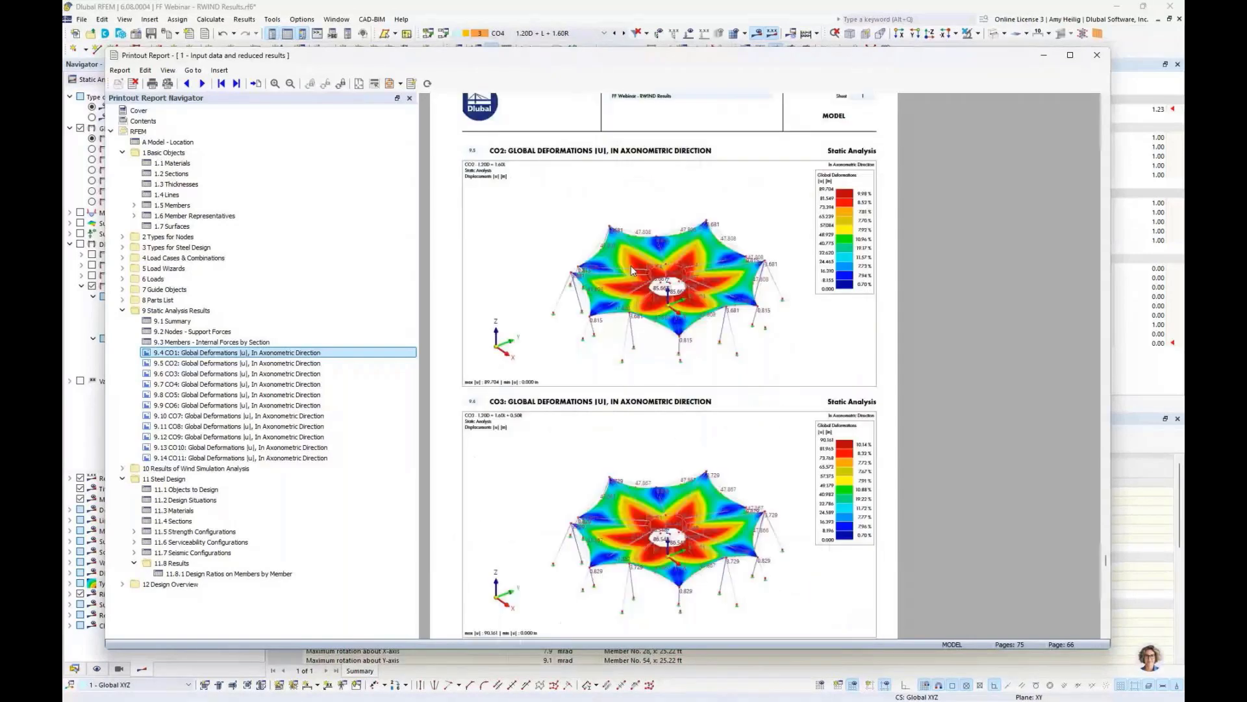
scroll(630, 265, "down", 15)
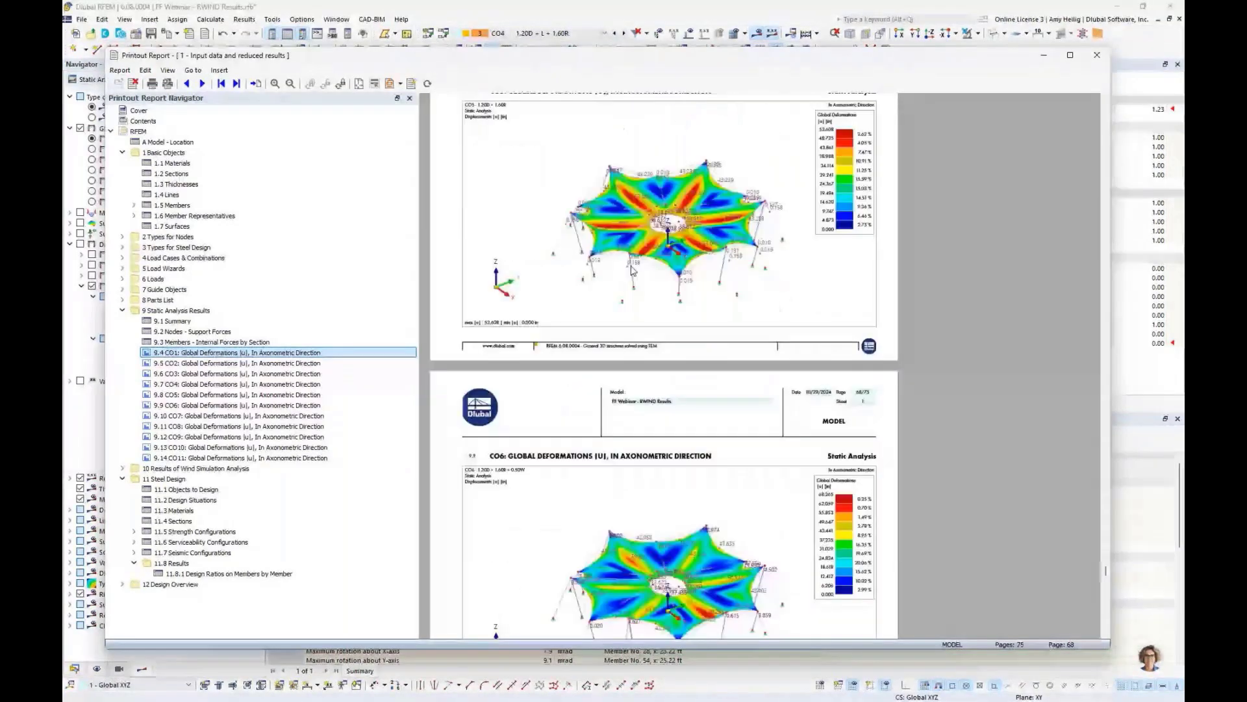
scroll(634, 270, "down", 10)
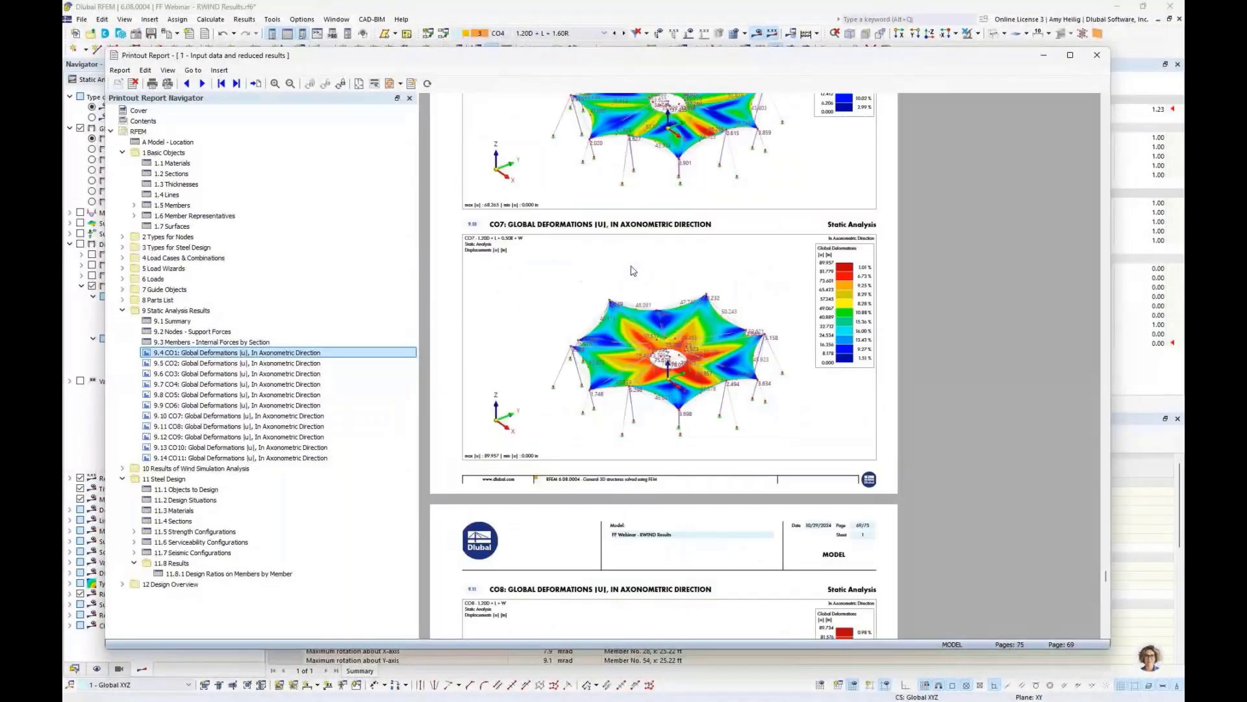
scroll(633, 269, "down", 3)
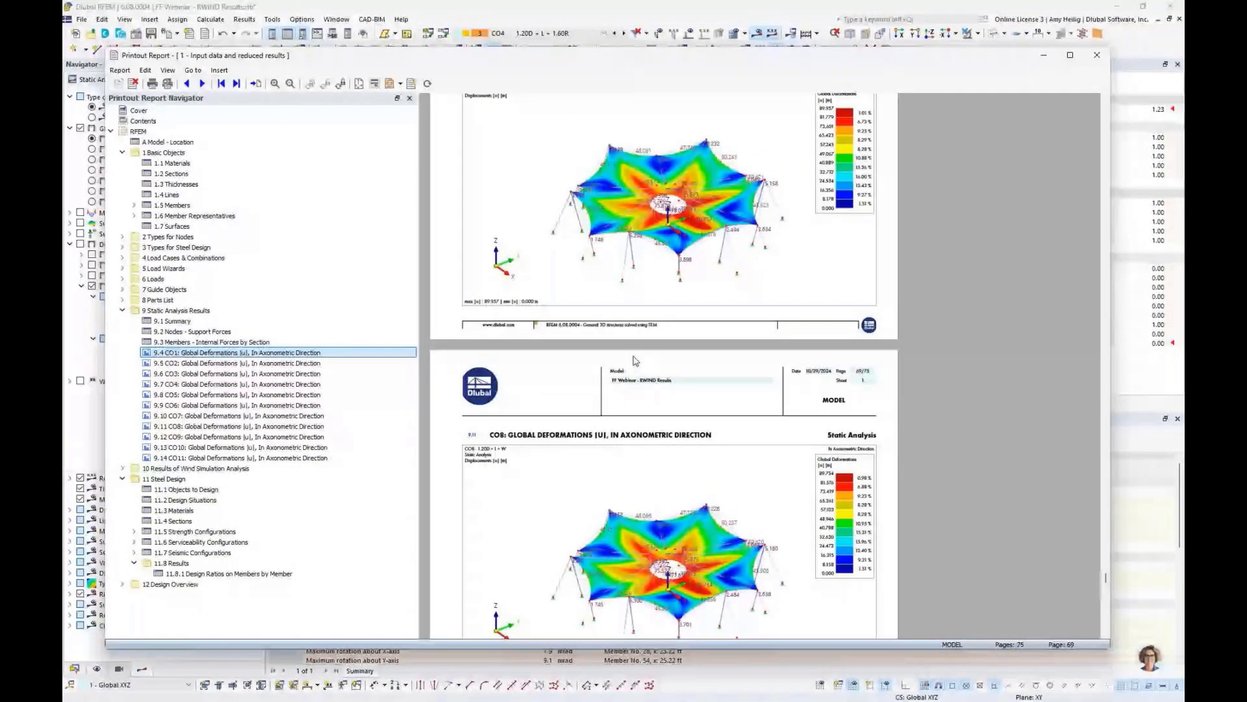
scroll(635, 360, "down", 10)
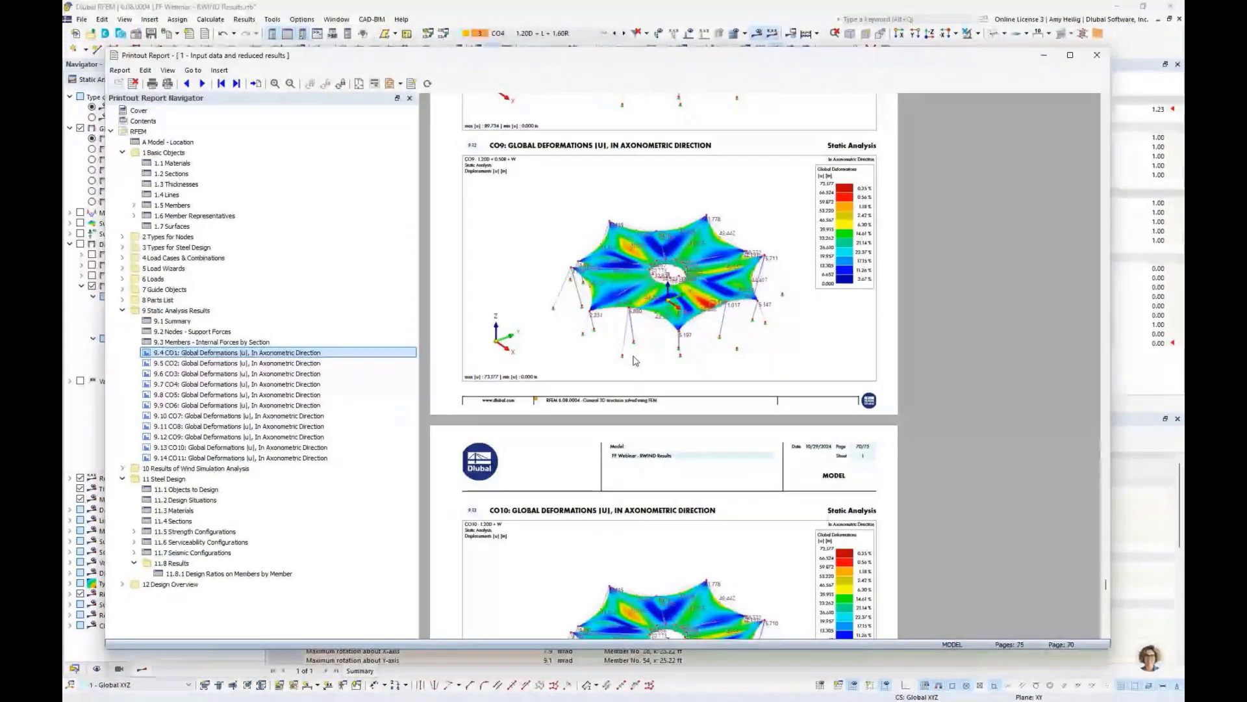
- Close the printout report window and open the desktop task view
left_click(1098, 57)
key("super+Tab")
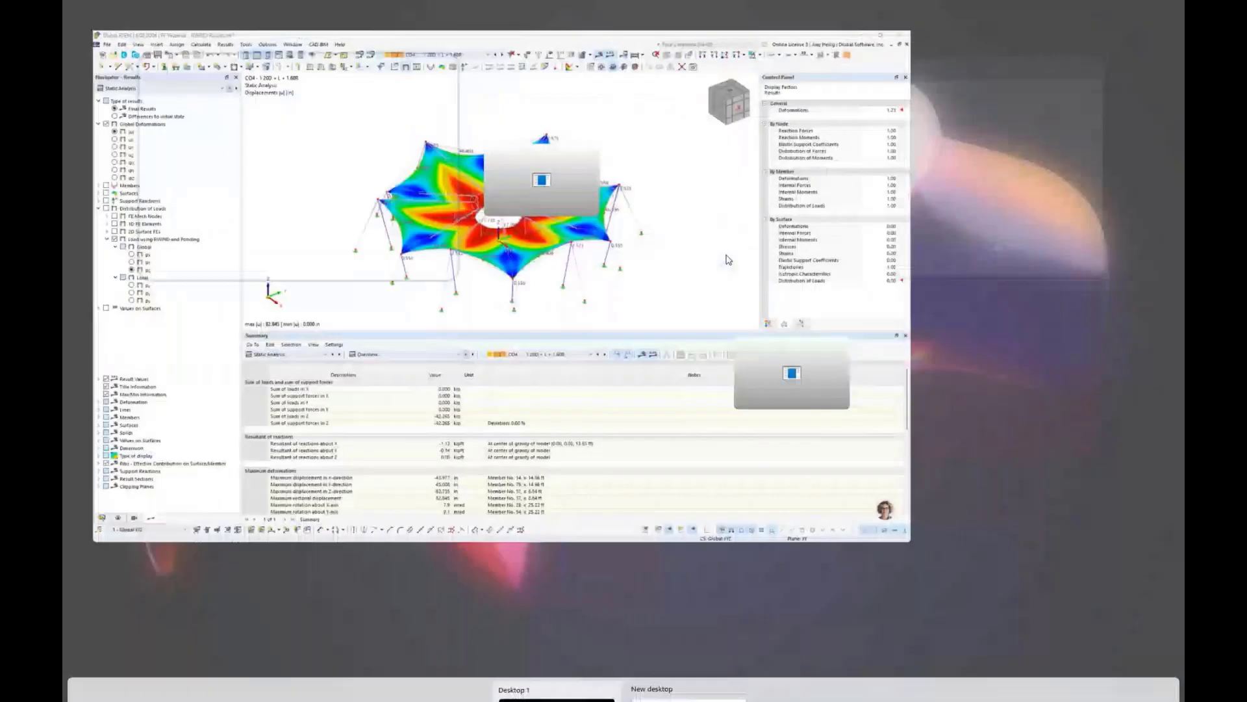